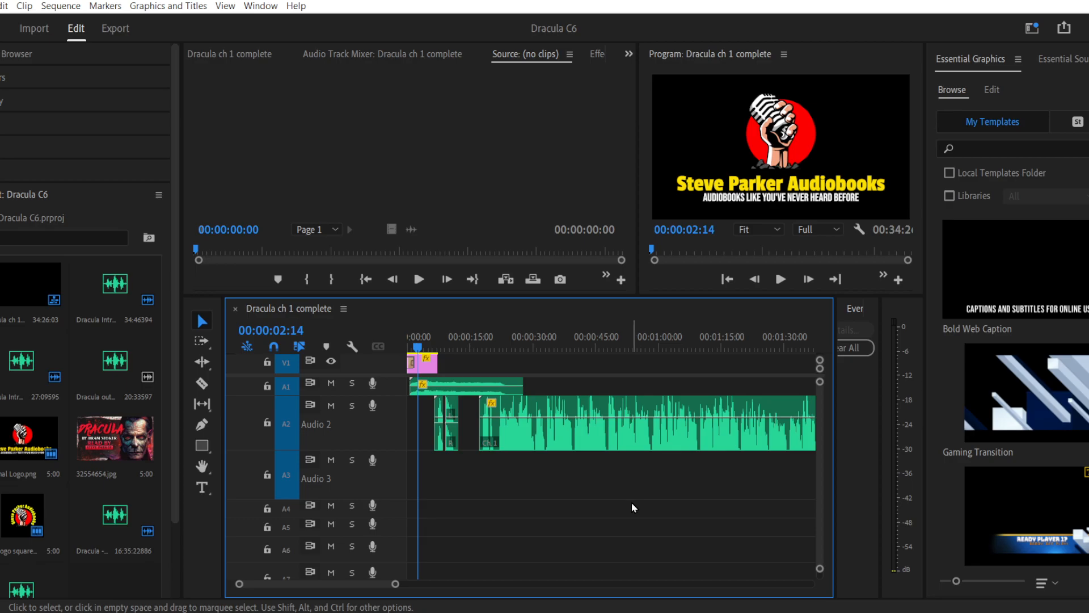
# Step: Switch to OBS to check the Yeti and Yeti output levels in the Audio Mixer, and return to Premiere Pro
pyautogui.moveTo(669, 611)
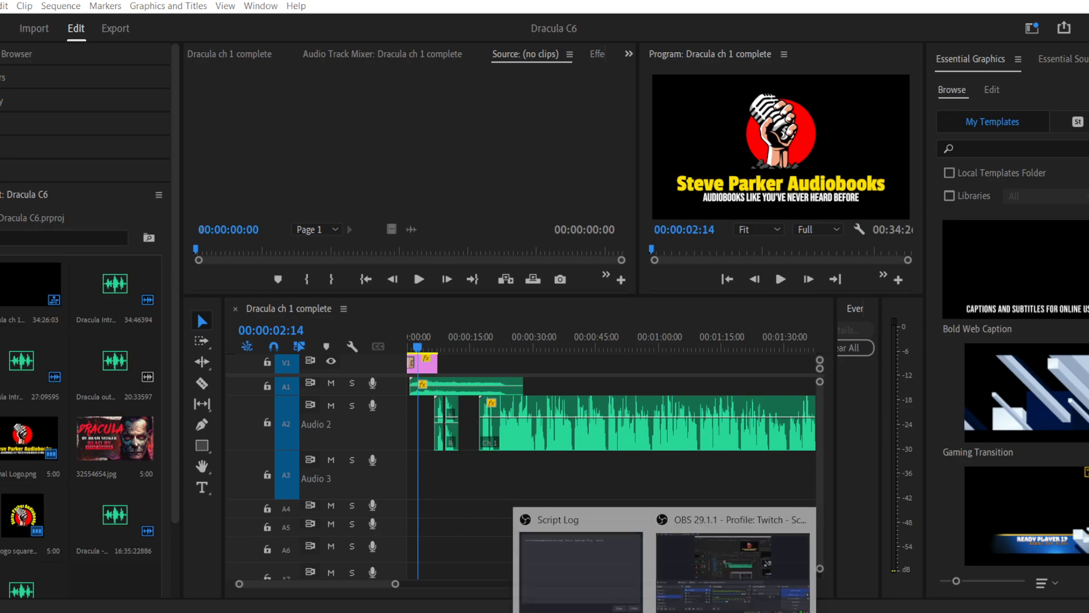
pyautogui.moveTo(606, 570)
pyautogui.click(635, 513)
pyautogui.click(653, 562)
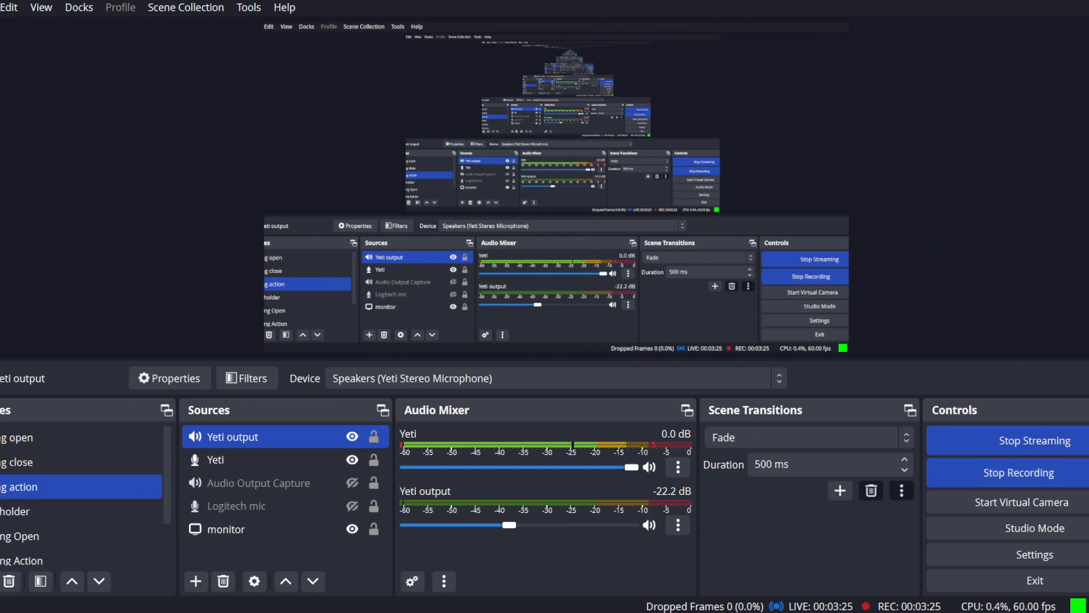
pyautogui.click(670, 611)
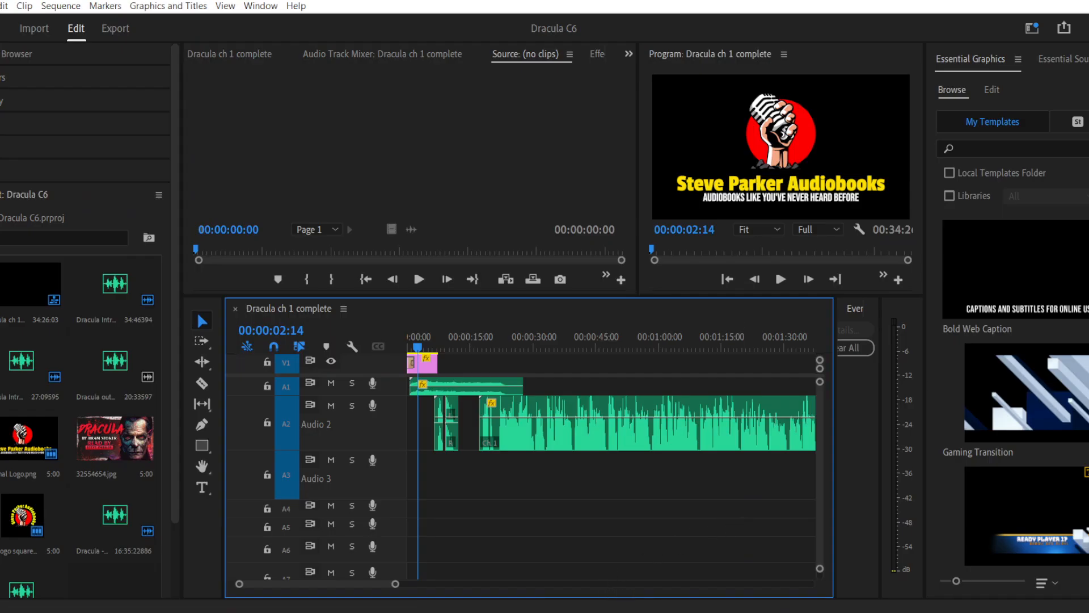
pyautogui.click(664, 611)
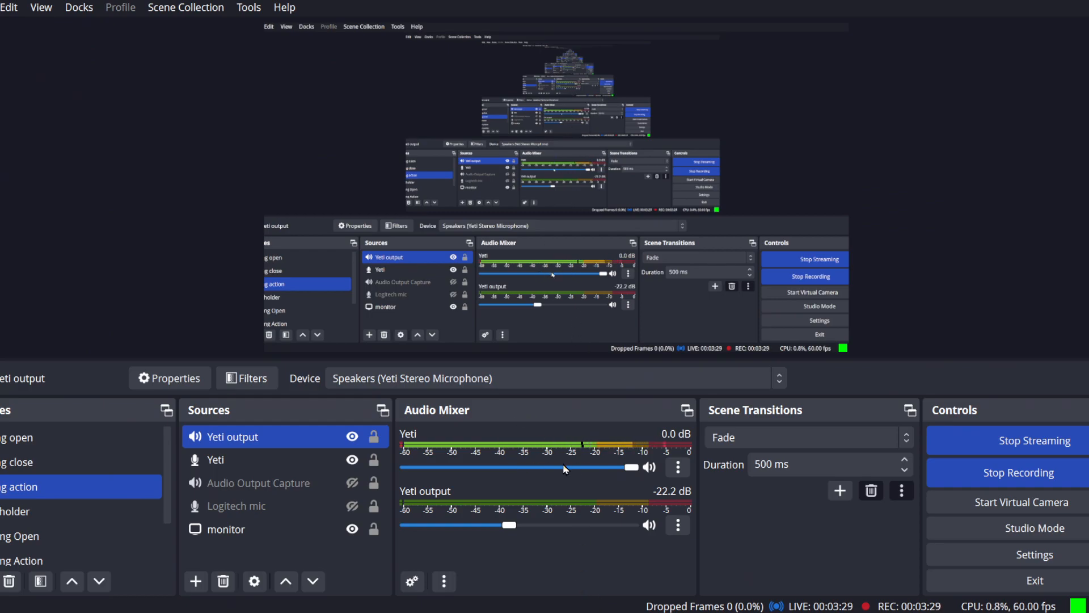
pyautogui.click(531, 611)
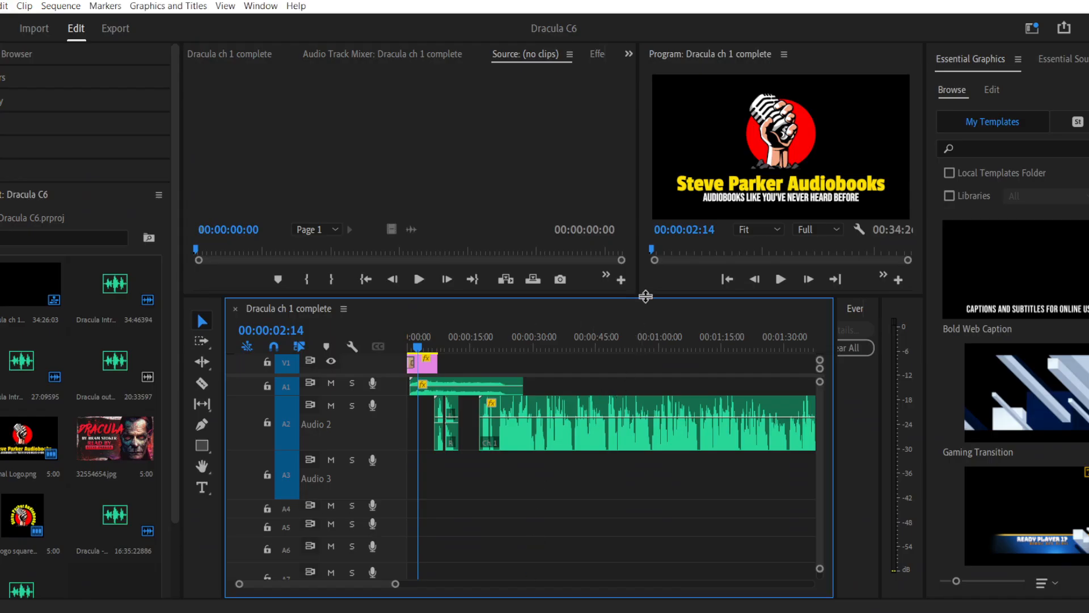
# Step: Play the opening of the Dracula ch 1 complete sequence, stop playback, and put the playhead at 00:00:15:11
pyautogui.click(780, 279)
pyautogui.click(586, 610)
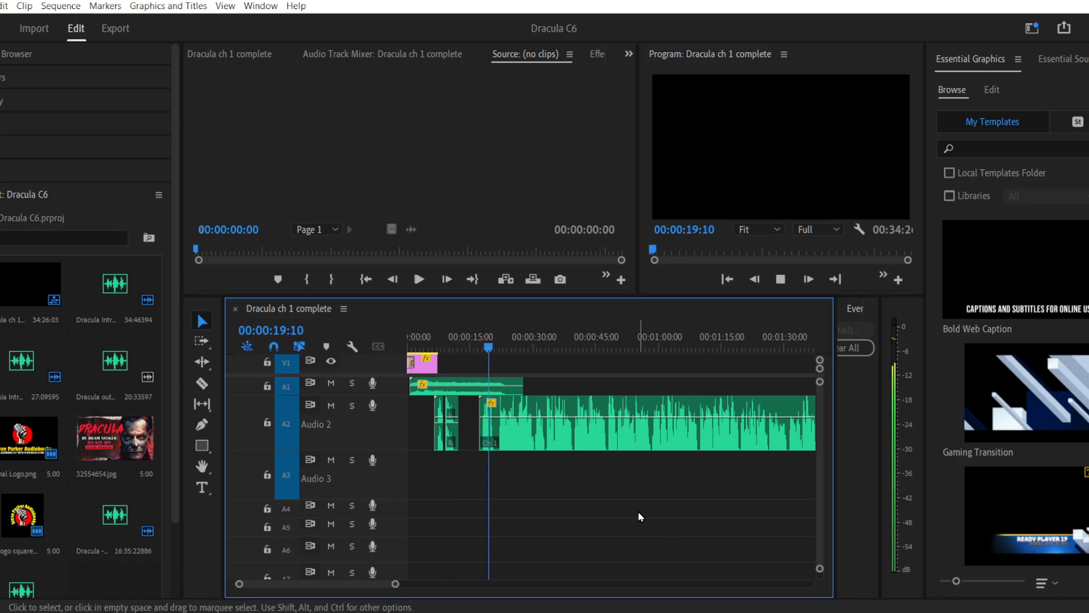
pyautogui.click(780, 279)
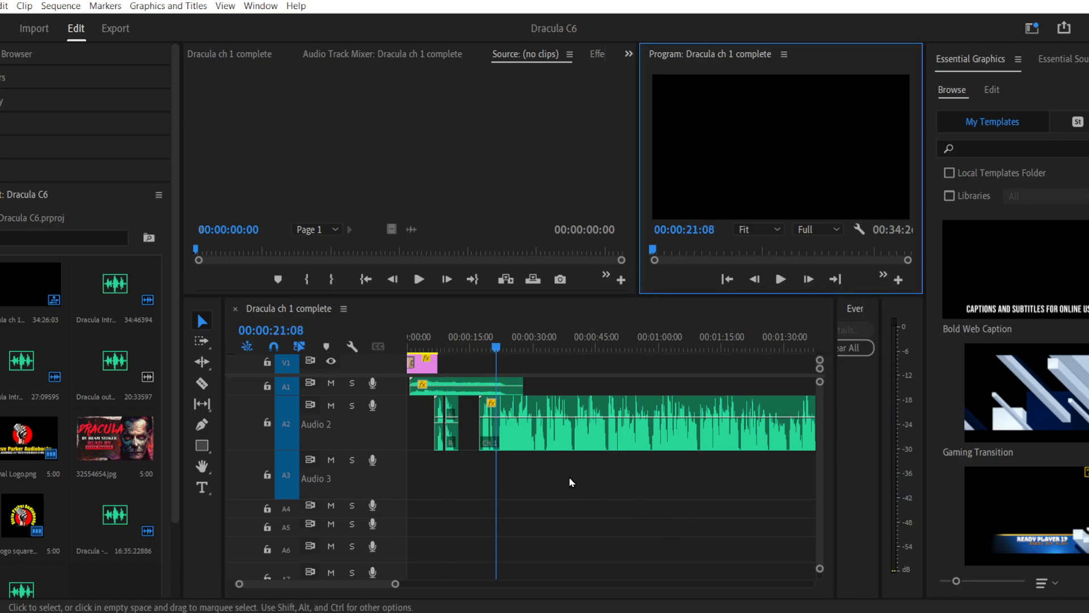
pyautogui.click(474, 348)
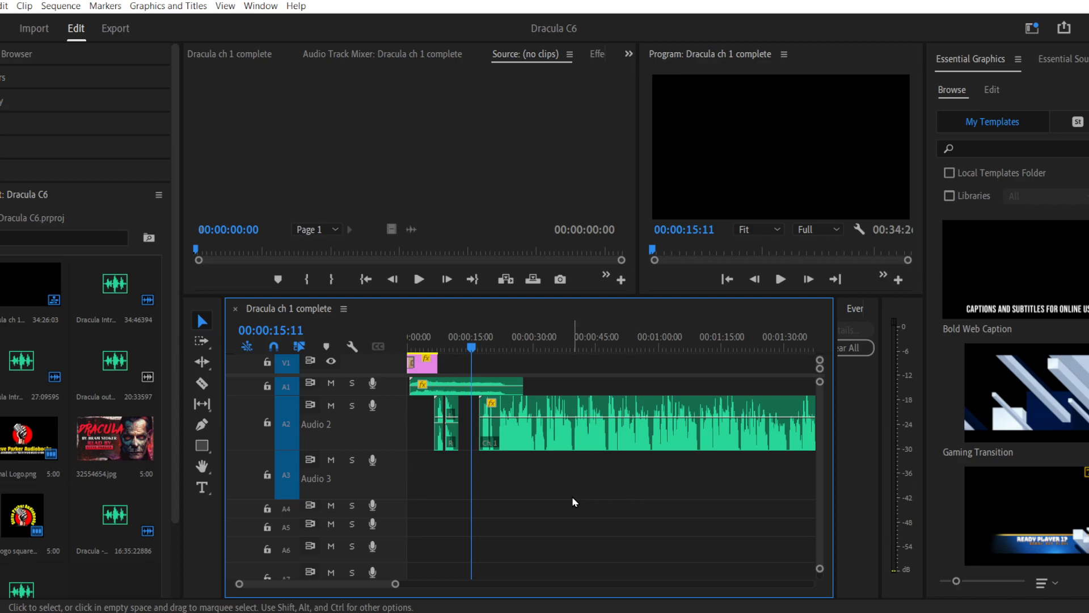
# Step: Switch to File Explorer, open the 01 SFX folder on SD Drive (D:), and enlarge the window to browse its contents
pyautogui.hotkey('alt', 'Tab')
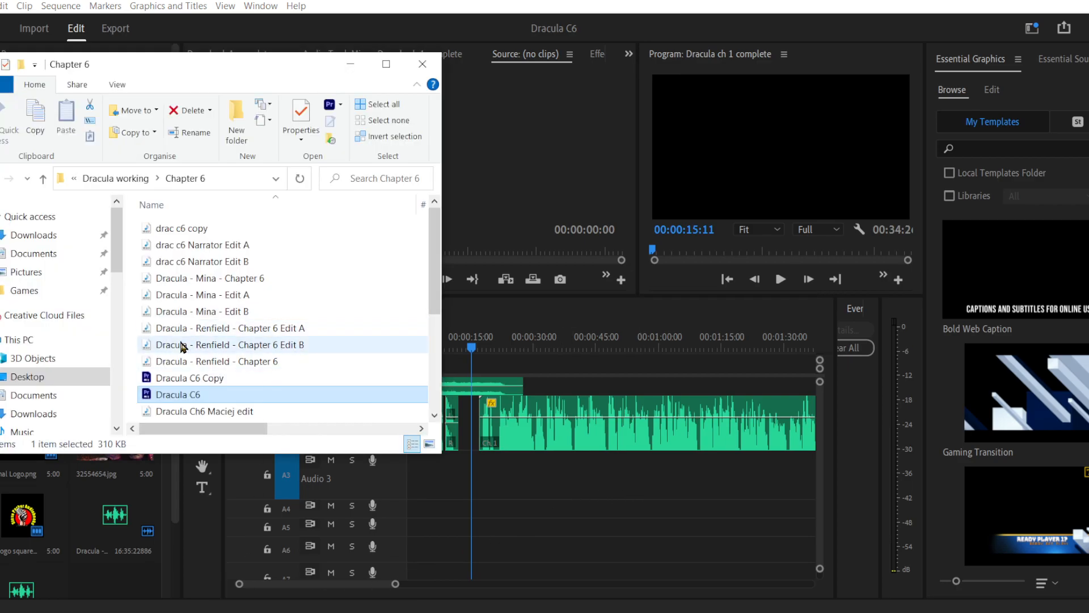
pyautogui.scroll(-3, 43, 408)
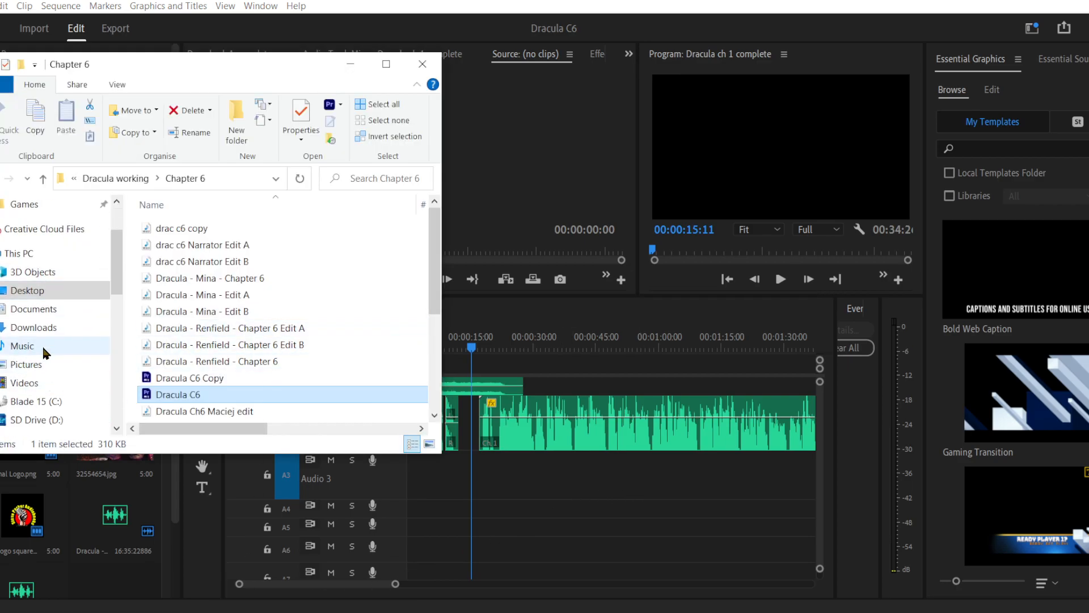
pyautogui.click(57, 420)
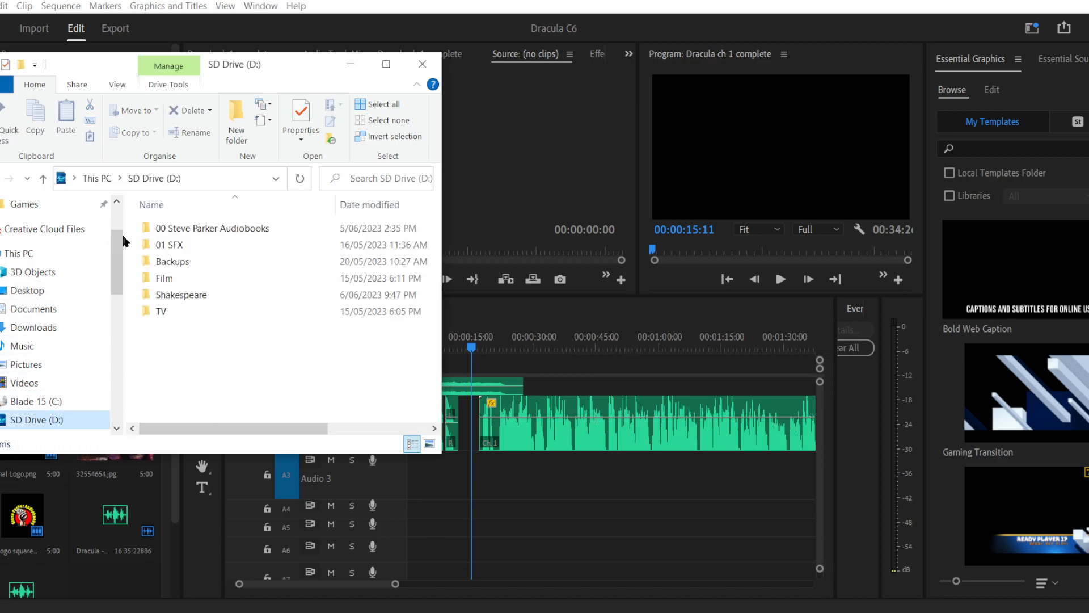
pyautogui.doubleClick(189, 243)
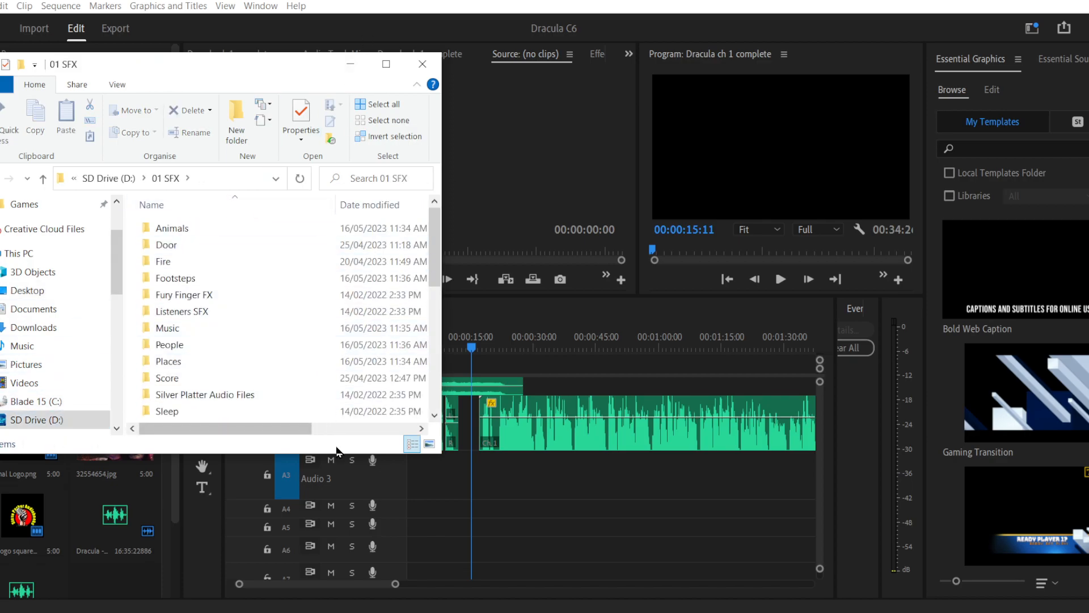
pyautogui.moveTo(337, 452); pyautogui.dragTo(343, 591)
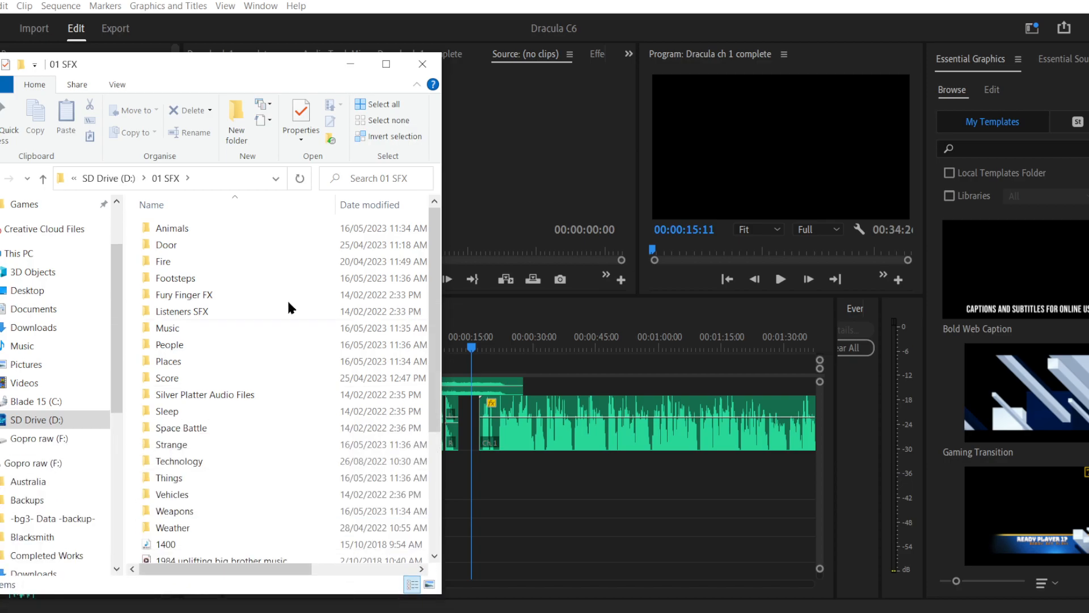
pyautogui.moveTo(224, 79)
pyautogui.mouseDown()
pyautogui.moveTo(230, 48)
pyautogui.moveTo(223, 62)
pyautogui.mouseUp()
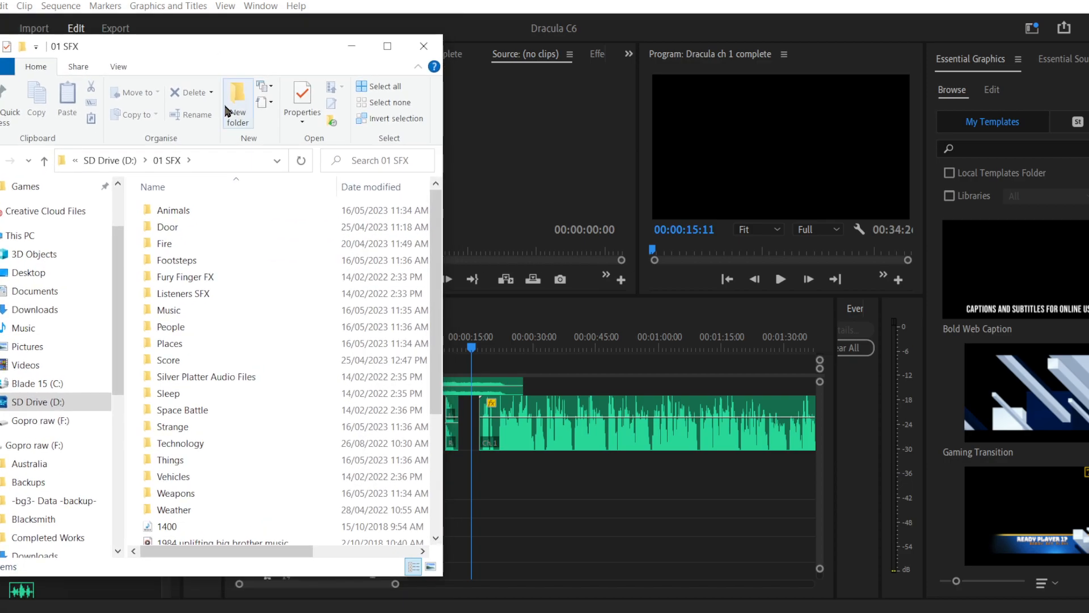
pyautogui.scroll(-3, 259, 188)
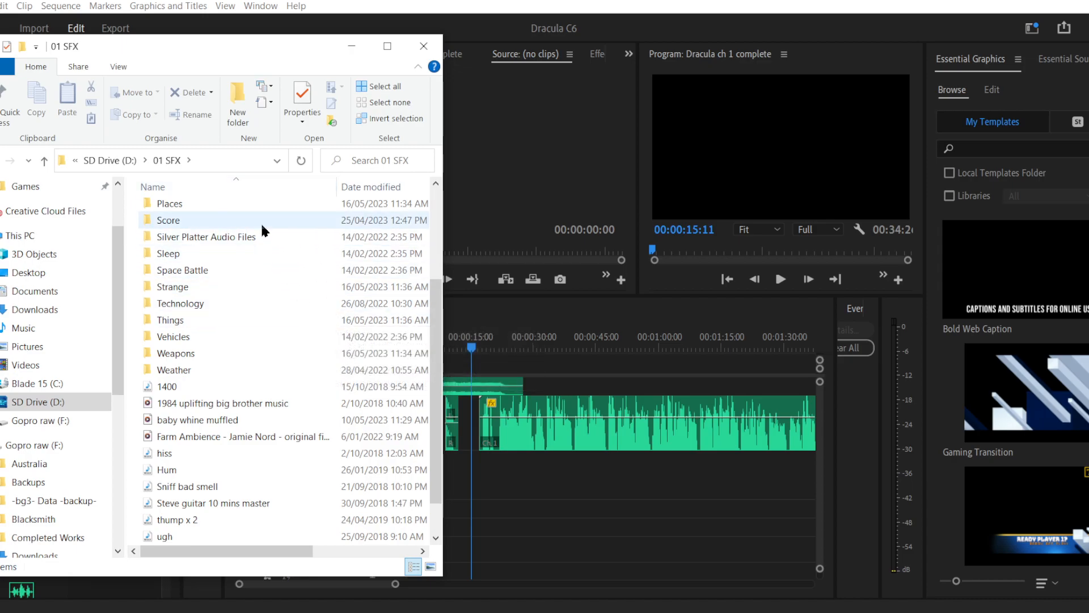
pyautogui.scroll(-1, 277, 310)
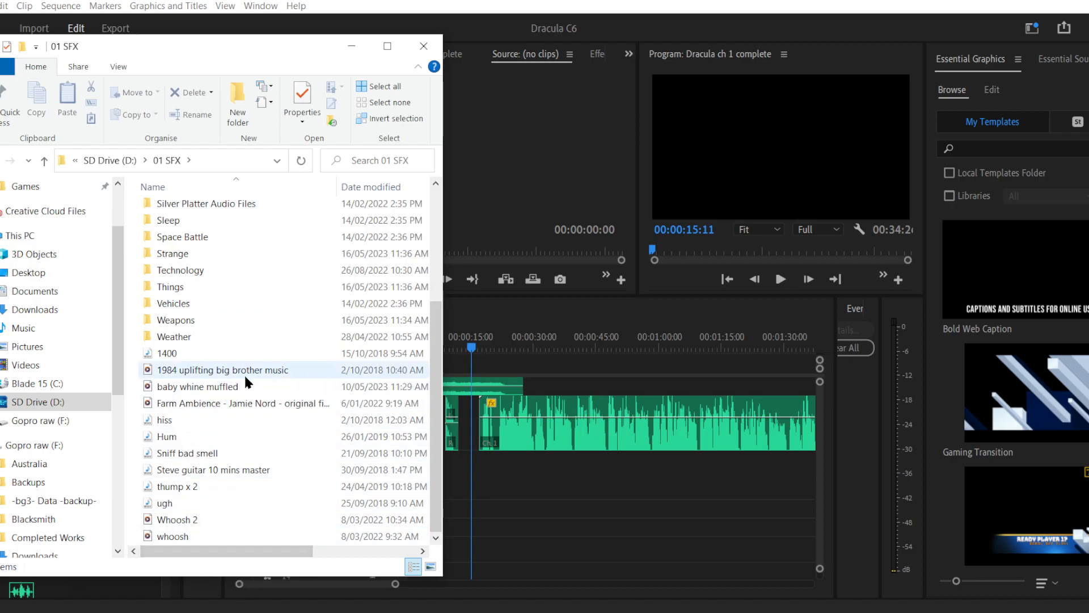
# Step: Audition the Sniff bad smell sound effect in the media player, close the player, and return to Premiere Pro
pyautogui.doubleClick(222, 452)
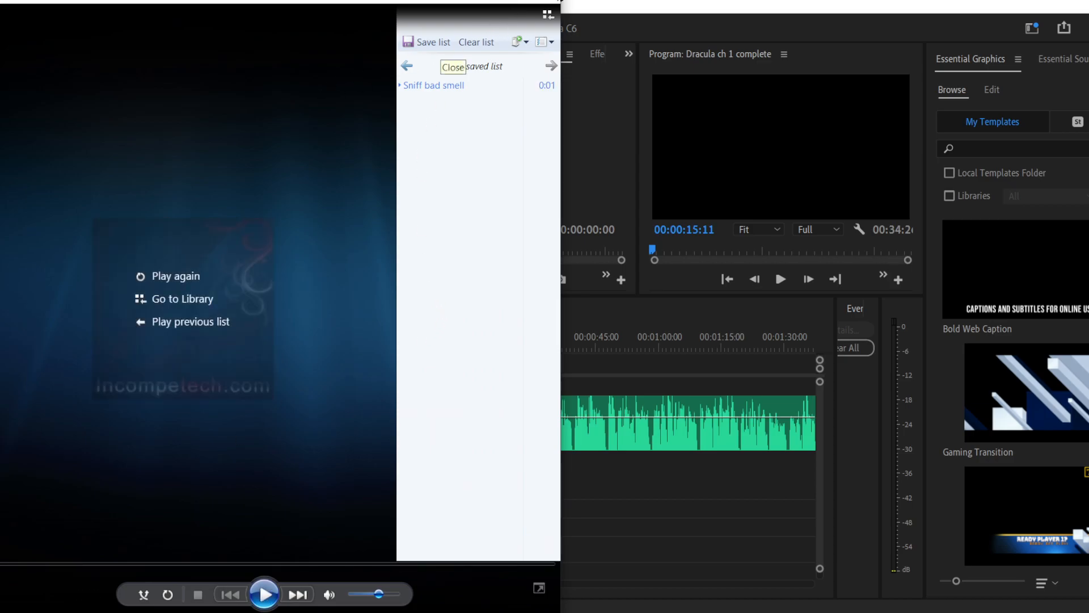
pyautogui.click(515, 7)
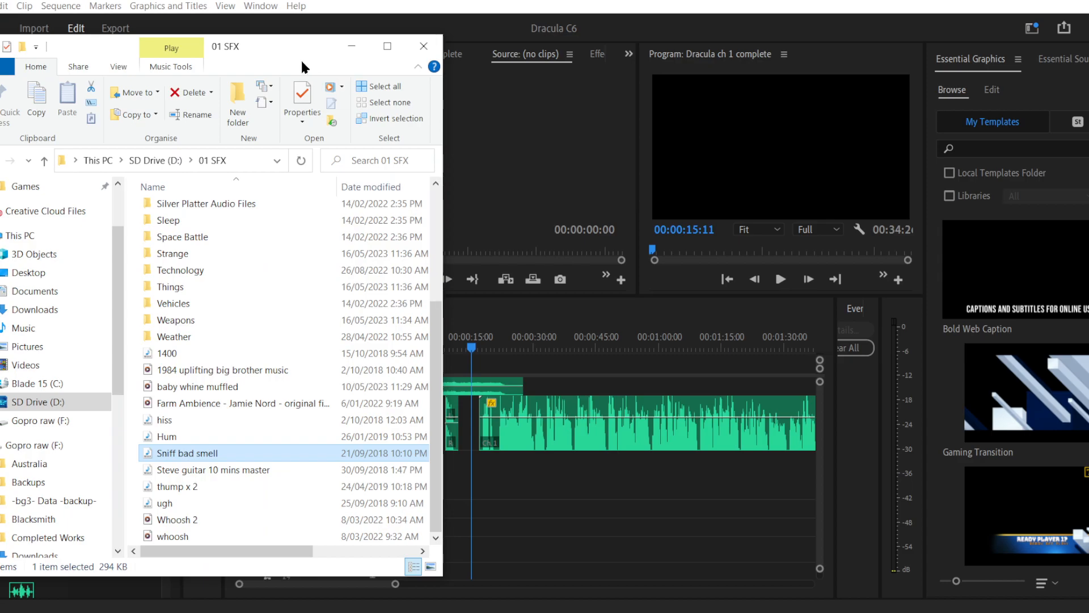
pyautogui.click(517, 36)
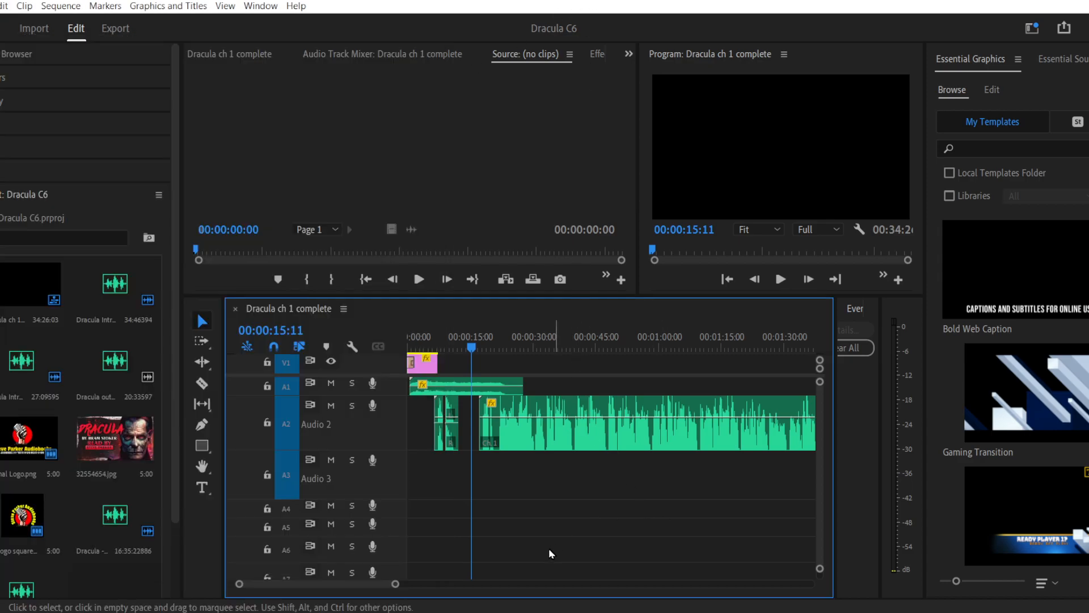
# Step: Switch to Chrome and open the Dracula e-book from the Future books bookmarks, showing its table of contents
pyautogui.hotkey('alt', 'Tab')
pyautogui.click(1081, 54)
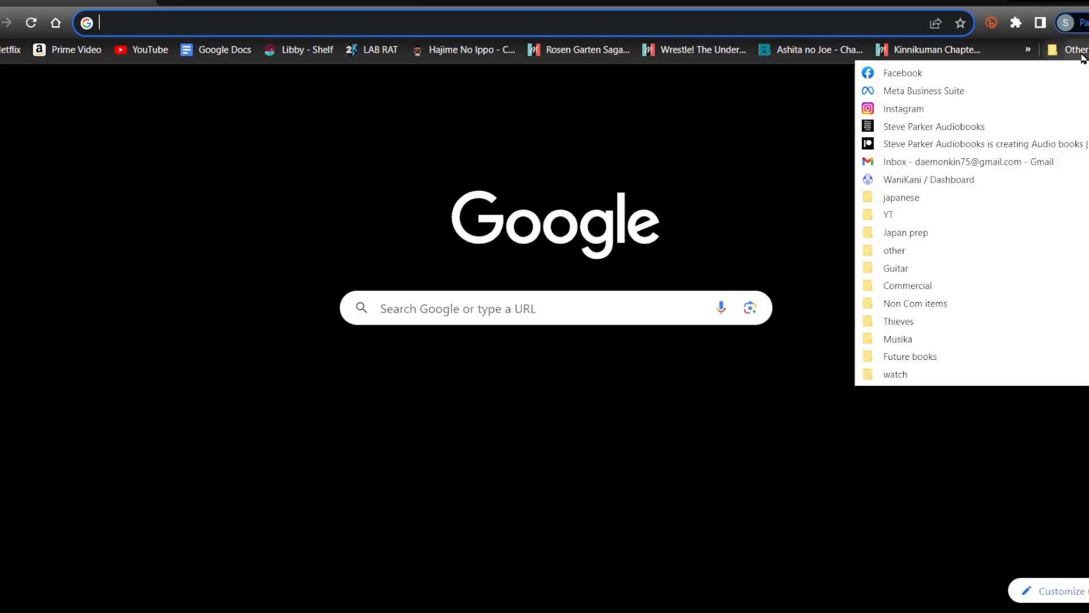
pyautogui.moveTo(980, 358)
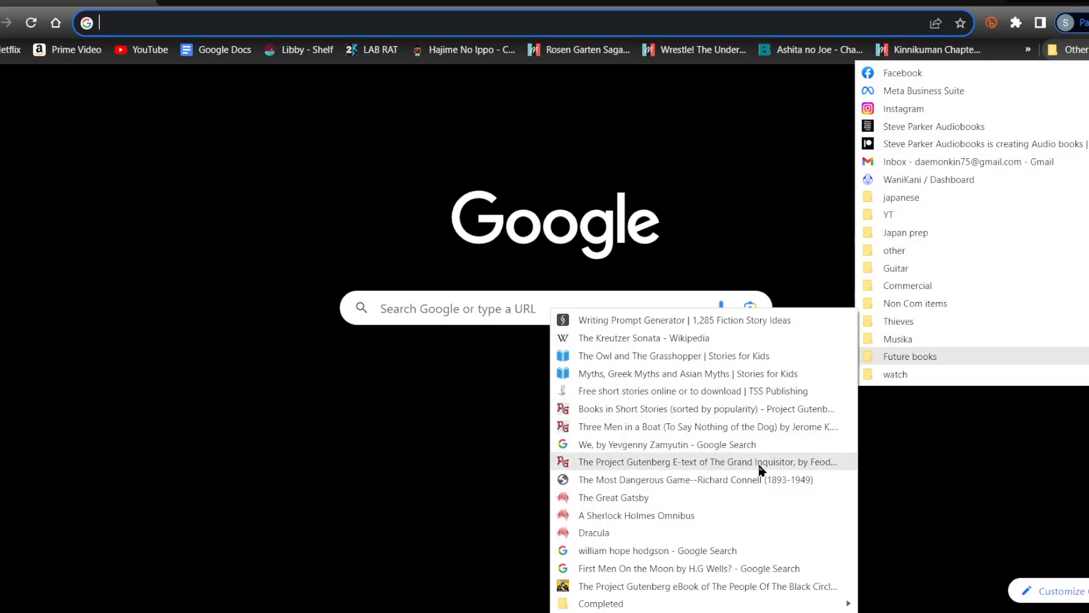
pyautogui.click(677, 532)
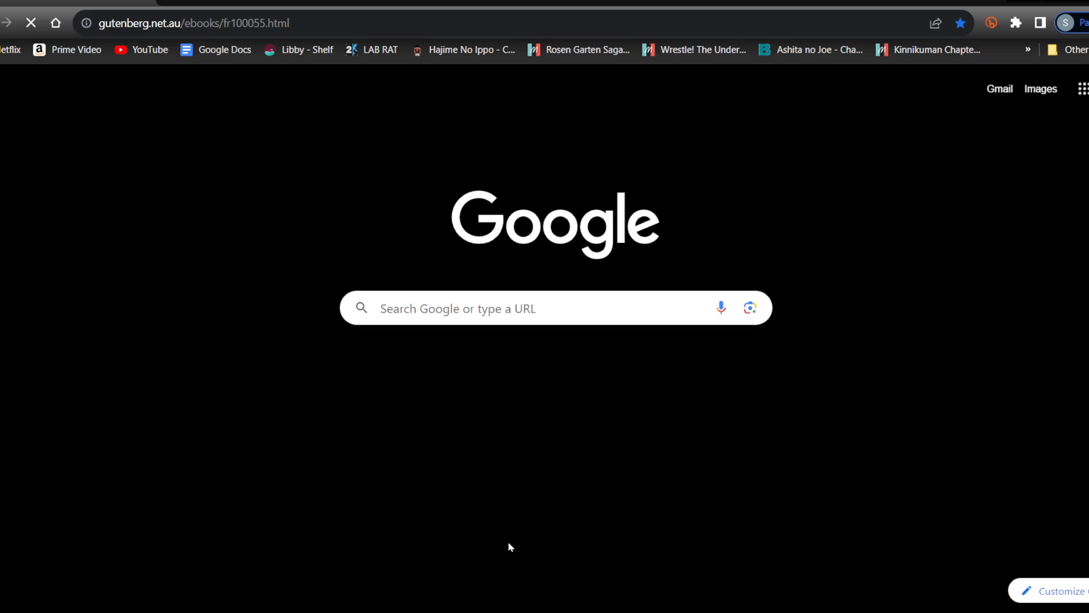
pyautogui.scroll(-6, 805, 434)
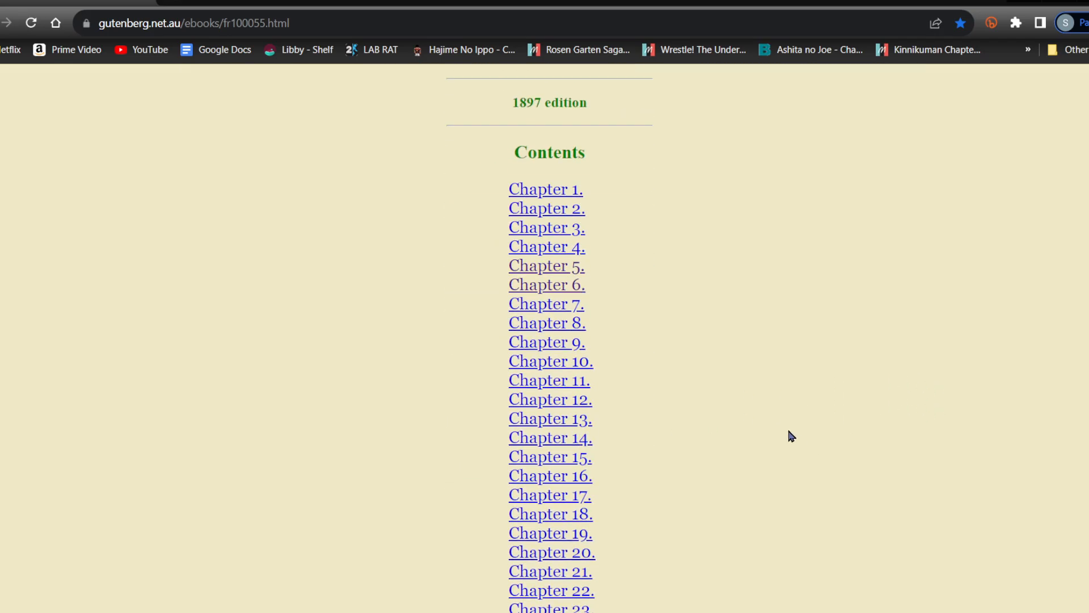
# Step: Find the "Chapter 6" heading in the e-book using the text copied from the contents, and read the chapter's opening scene
pyautogui.moveTo(506, 289); pyautogui.dragTo(581, 288)
pyautogui.hotkey('ctrl', 'c')
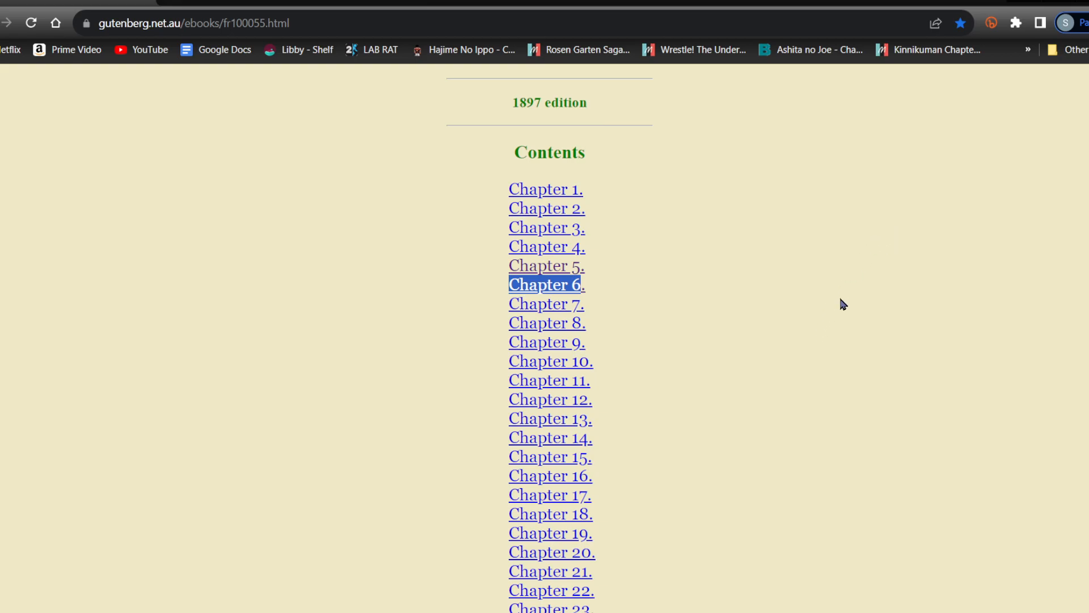
pyautogui.click(856, 301)
pyautogui.hotkey('ctrl', 'f')
pyautogui.hotkey('ctrl', 'v')
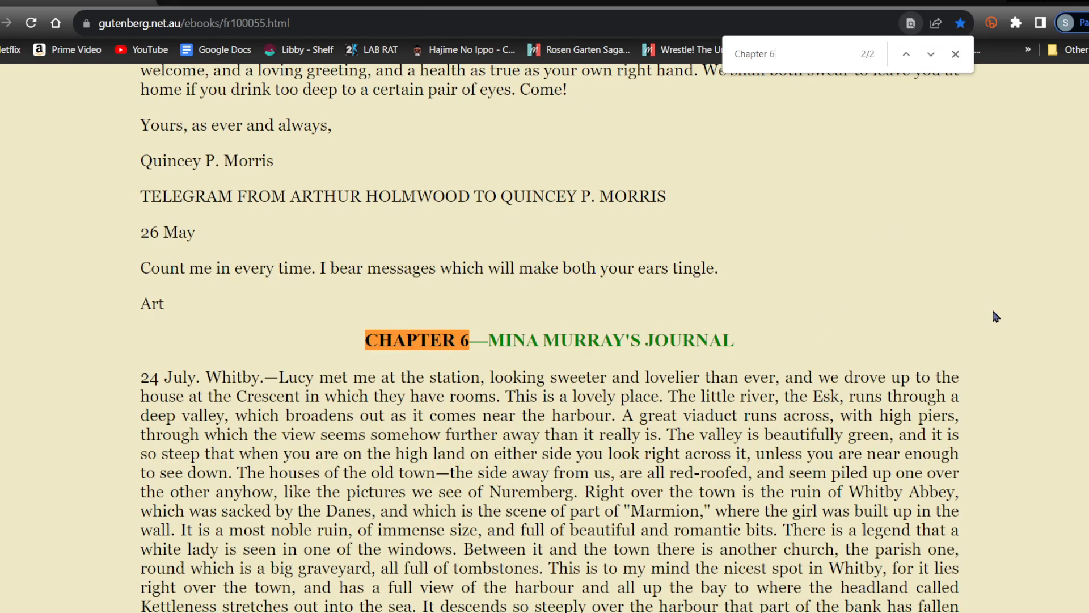
pyautogui.press('Escape')
pyautogui.scroll(-3, 1022, 332)
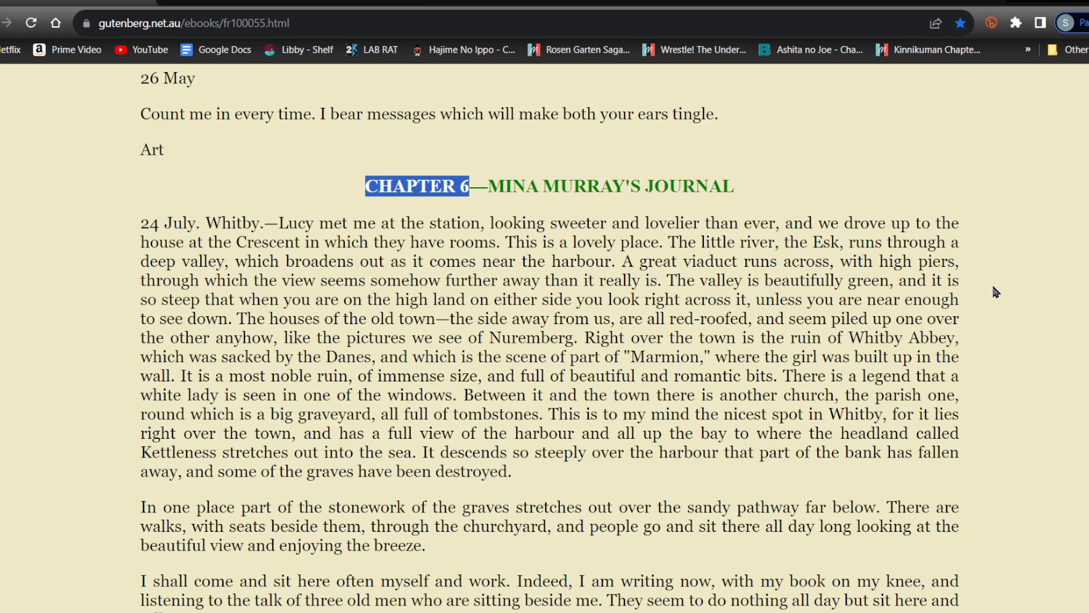
pyautogui.click(1003, 319)
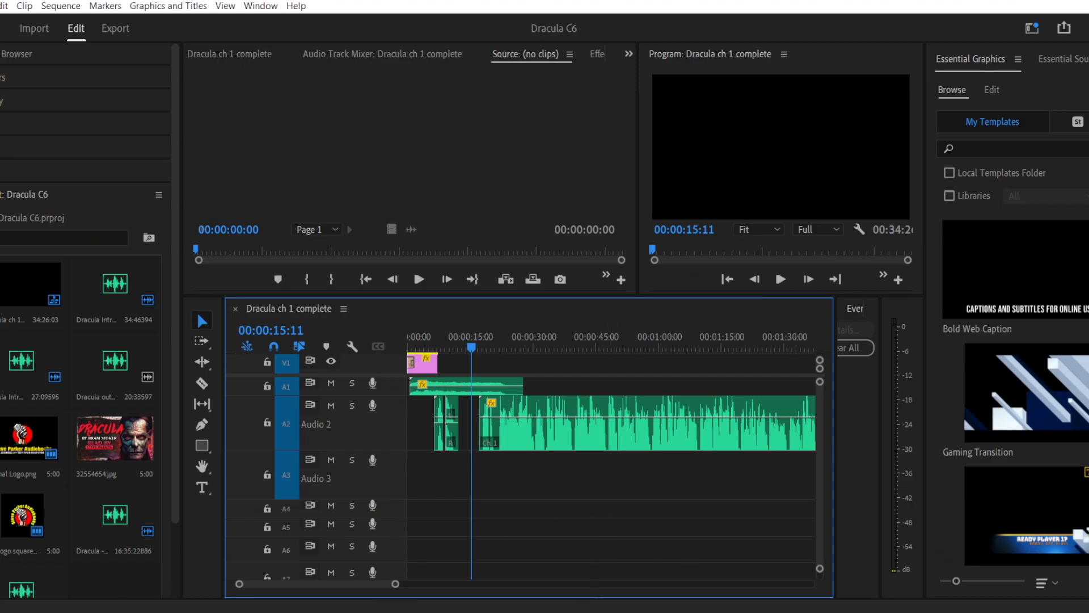
# Step: Switch back to File Explorer, open the Places folder inside 01 SFX, and select the Beach fun sound
pyautogui.hotkey('alt', 'Tab')
pyautogui.scroll(4, 278, 321)
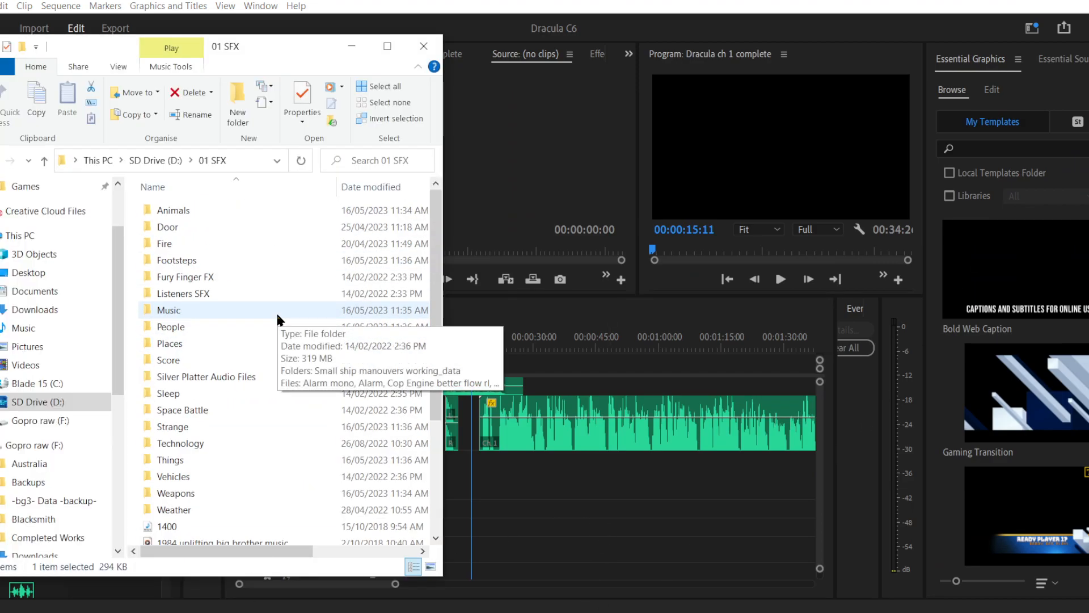
pyautogui.doubleClick(209, 344)
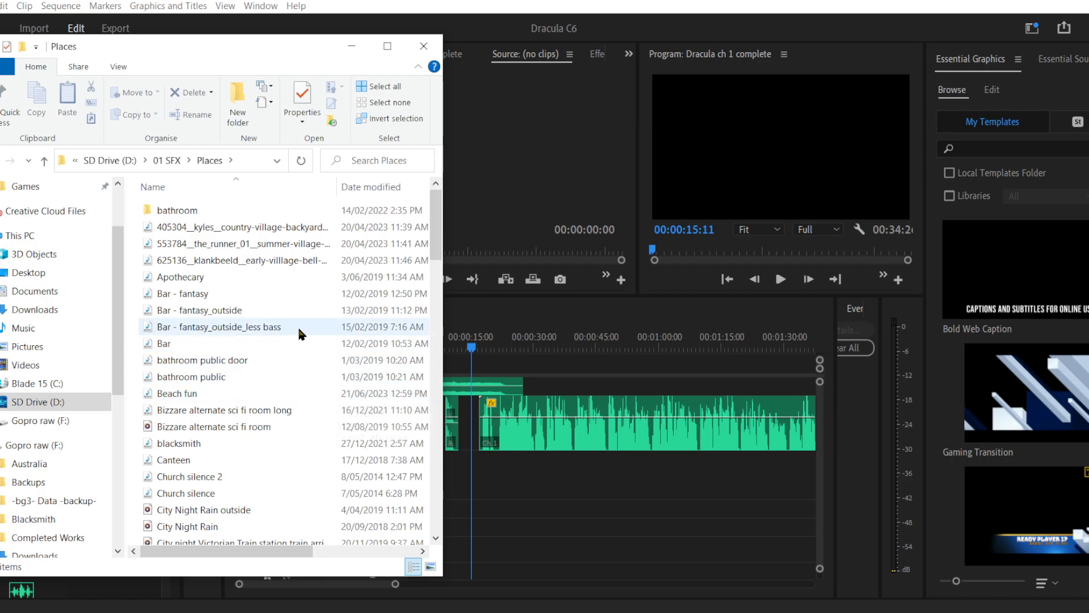
pyautogui.scroll(-3, 308, 363)
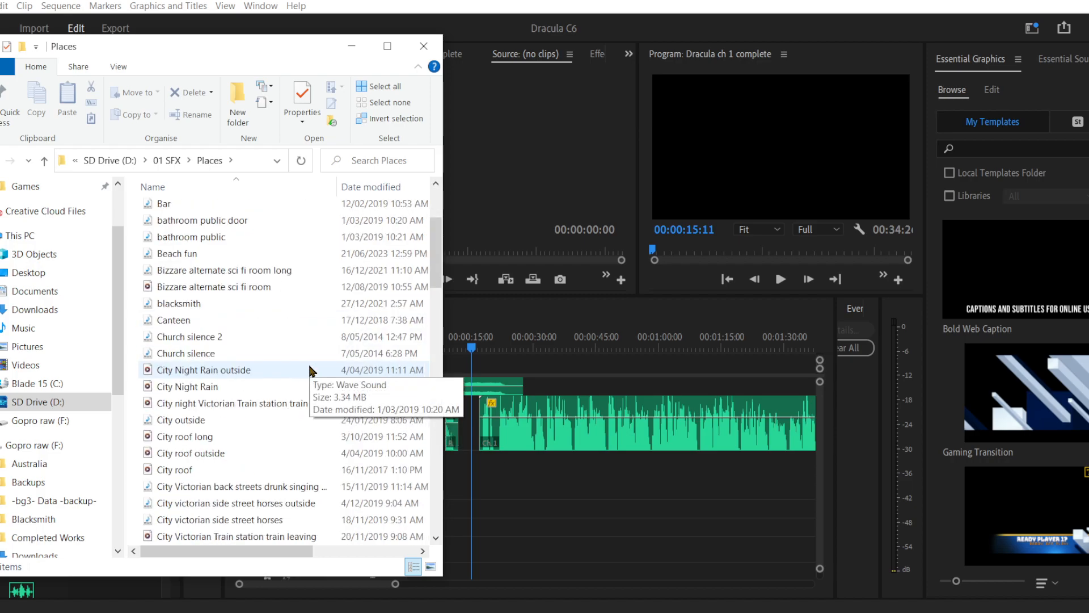
pyautogui.scroll(2, 309, 369)
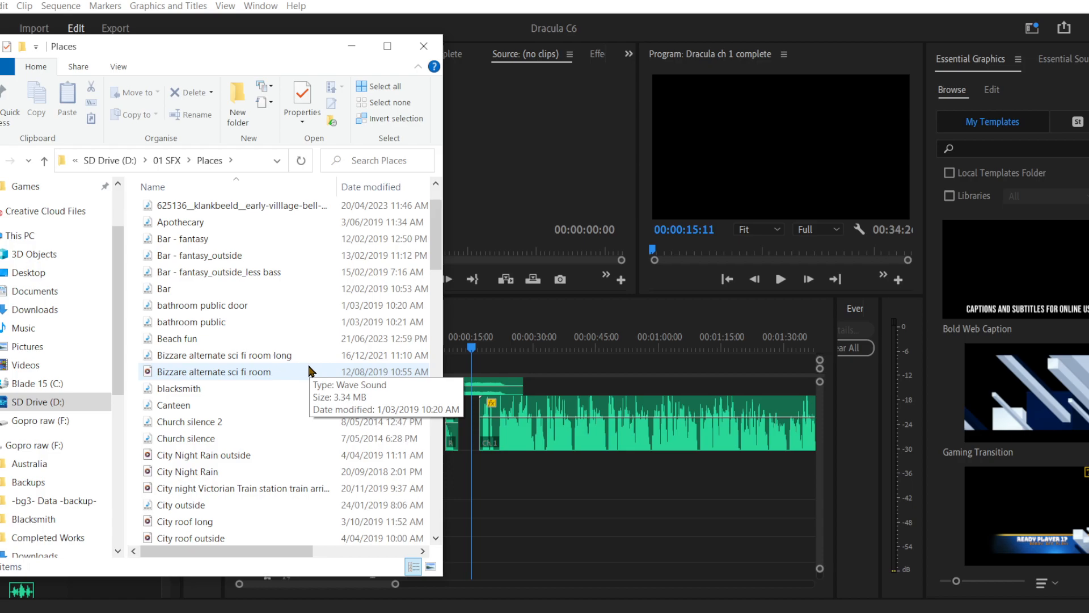
pyautogui.click(202, 337)
pyautogui.scroll(-2, 295, 389)
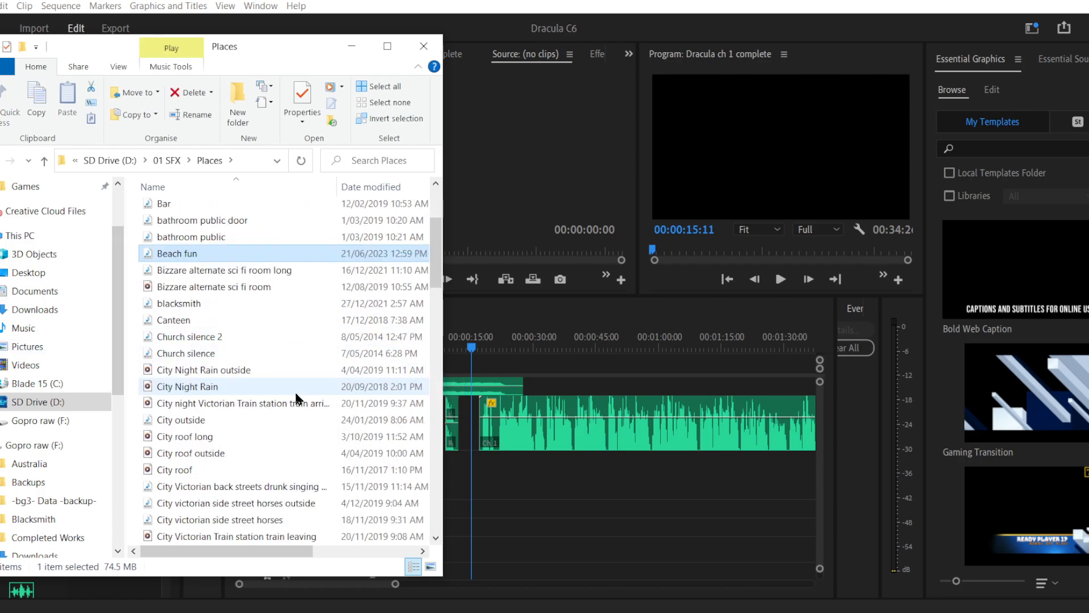
# Step: Add "Waves lapping on the shore extended" from the Places folder to the Audio 3 track, aligned with the start of the Ch 1 narration clip
pyautogui.scroll(-15, 294, 389)
pyautogui.scroll(-10, 293, 390)
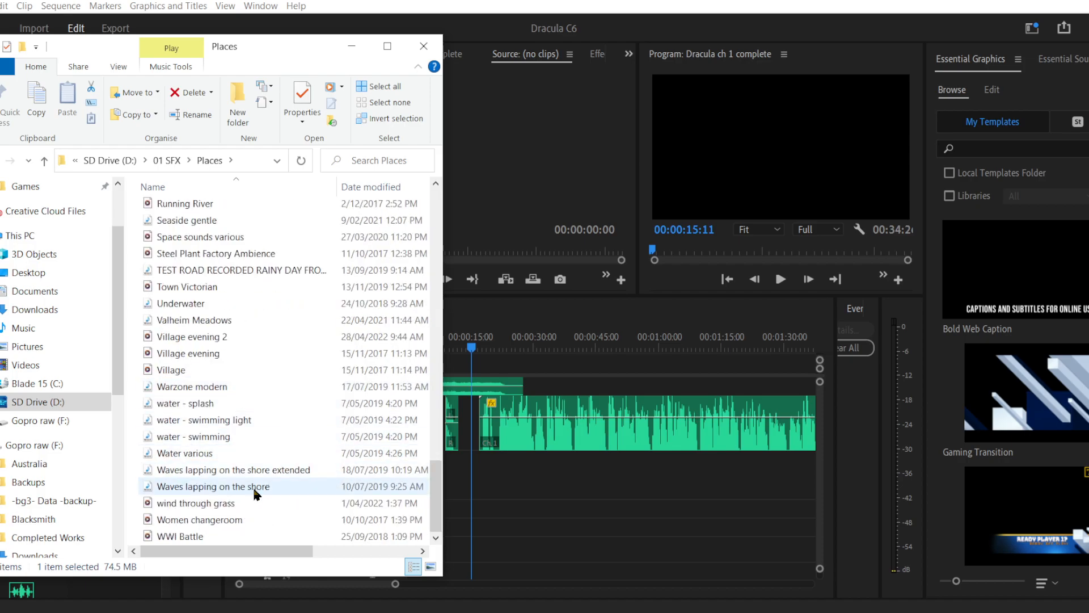
pyautogui.click(265, 472)
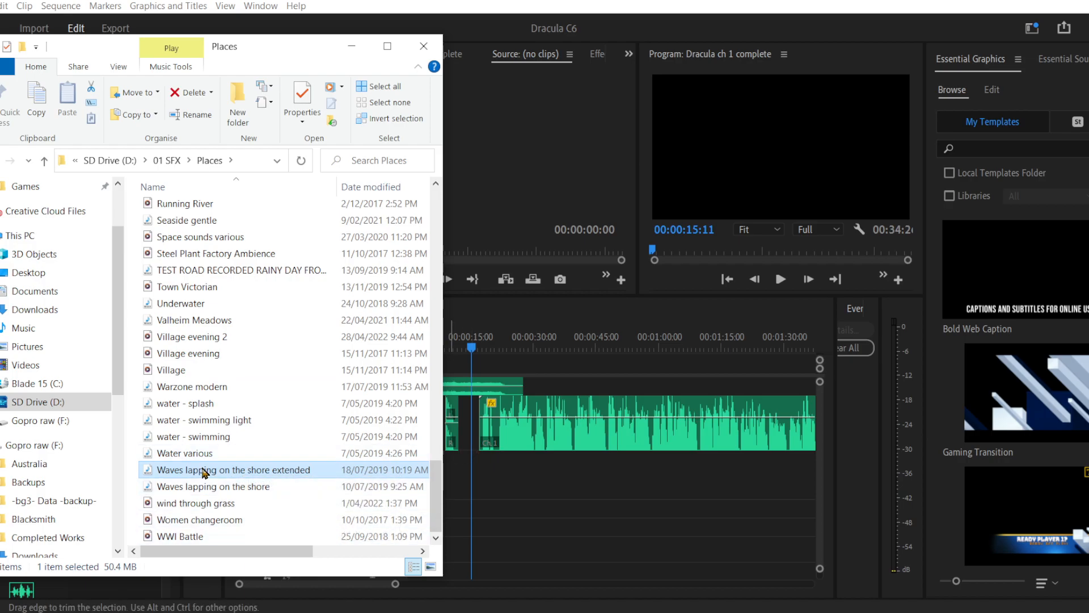
pyautogui.moveTo(208, 476); pyautogui.dragTo(486, 476)
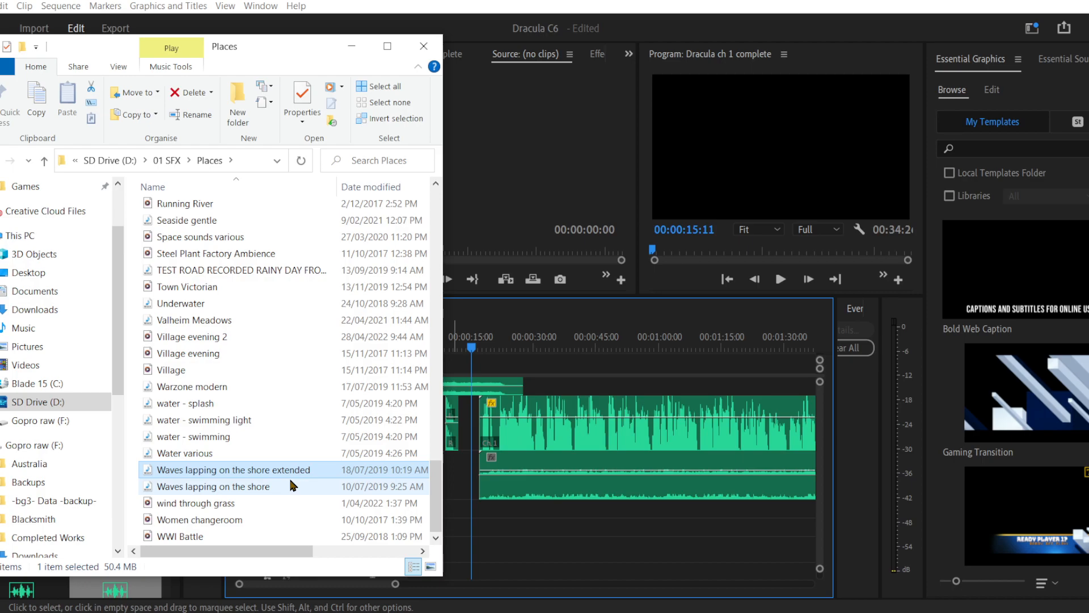
# Step: Return to the 01 SFX folder and open the Animals folder to look for bird sounds
pyautogui.press('BackSpace')
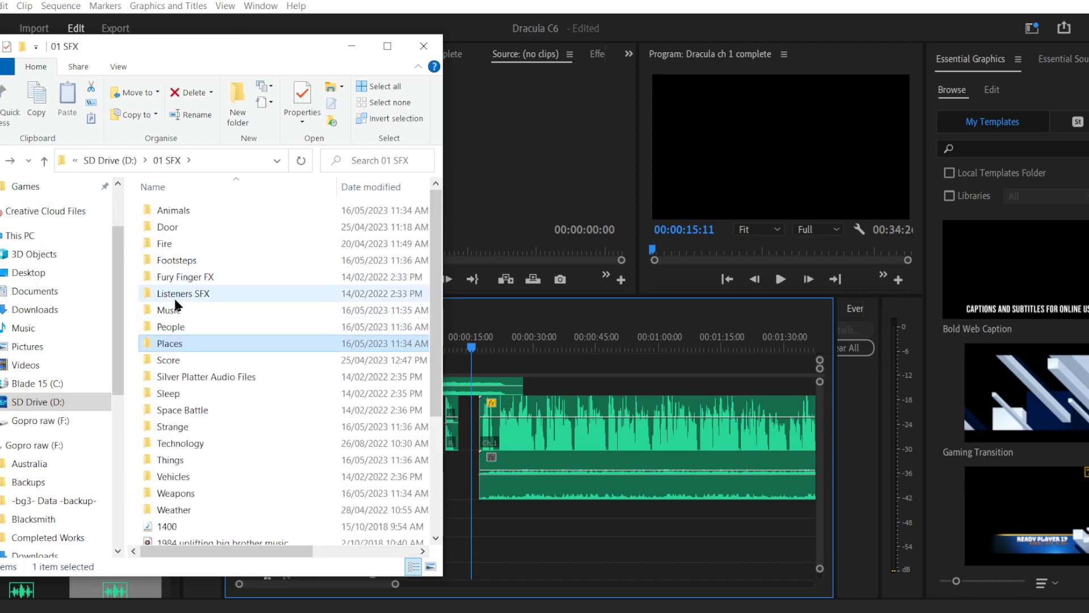
pyautogui.doubleClick(199, 209)
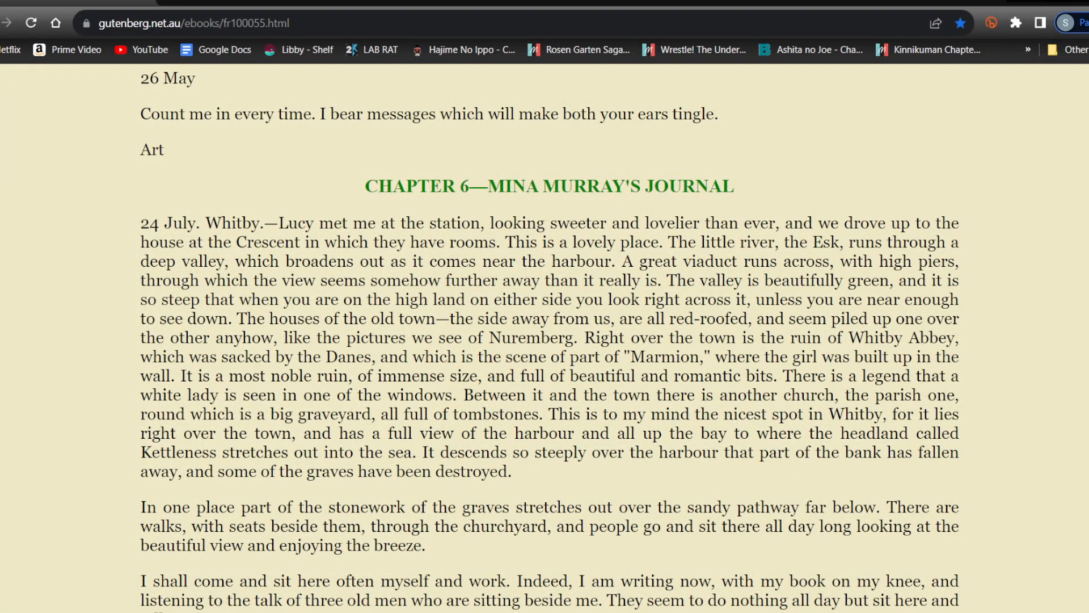
# Step: Switch to Chrome, open Free SFX from the Non Com items bookmarks, and search its sound effects for "seagulls"
pyautogui.click(1066, 50)
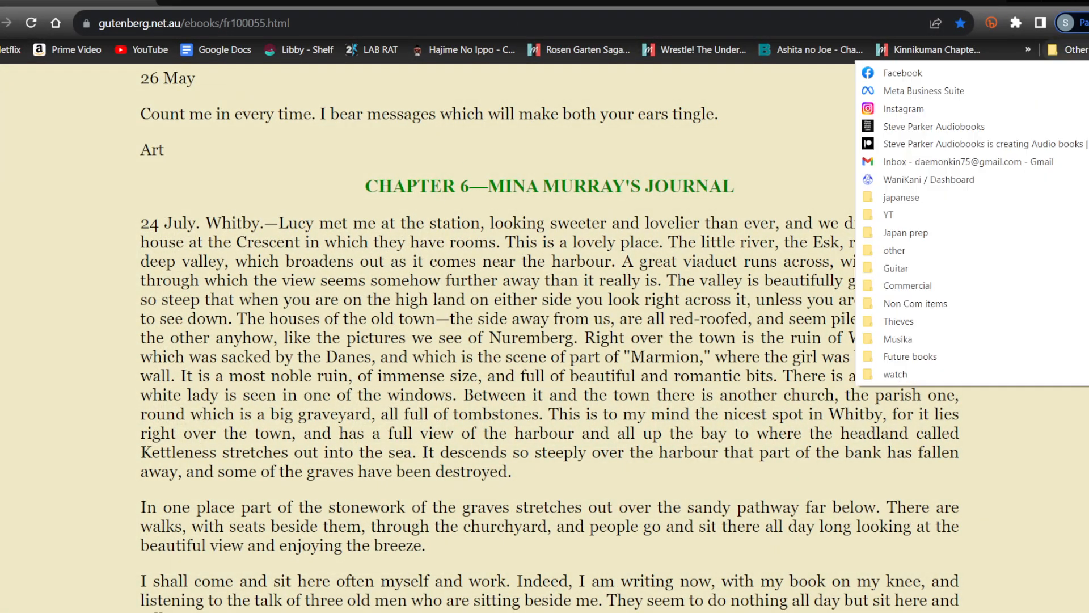
pyautogui.moveTo(956, 306)
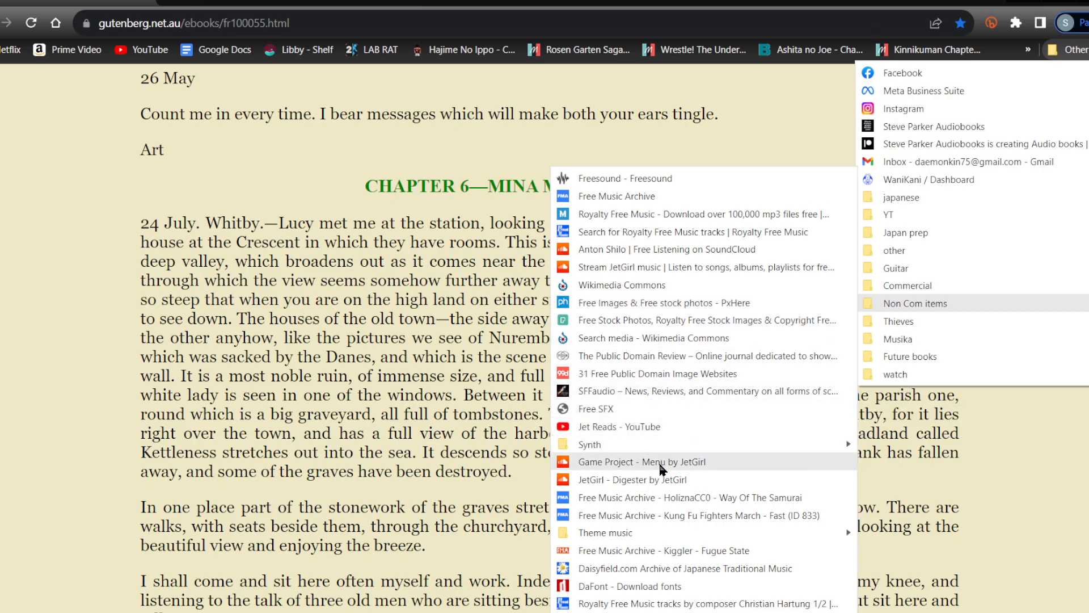
pyautogui.click(301, 1)
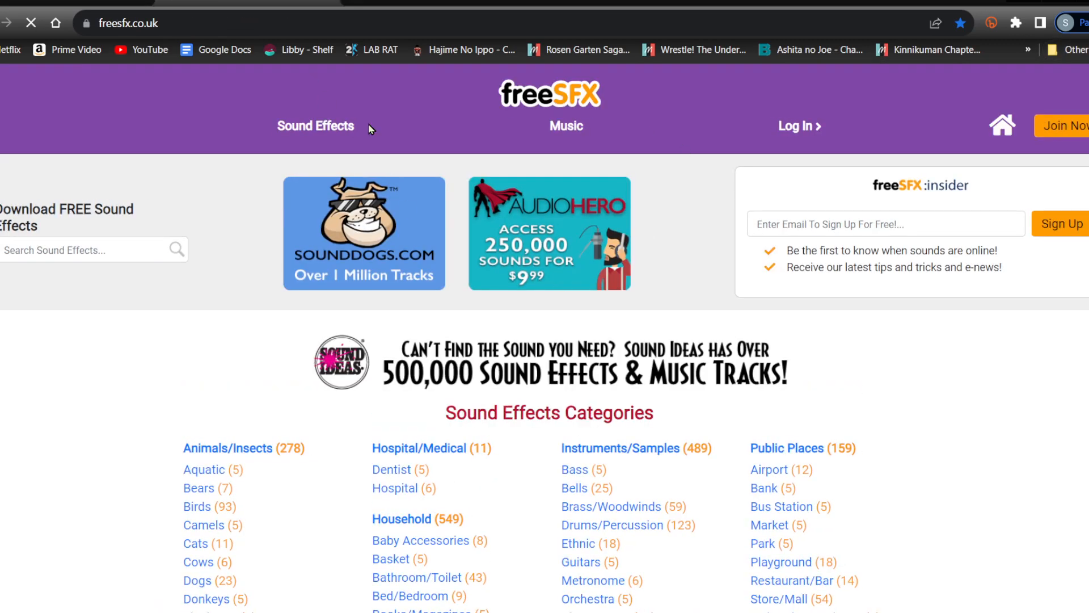
pyautogui.click(112, 250)
pyautogui.write('seagulls')
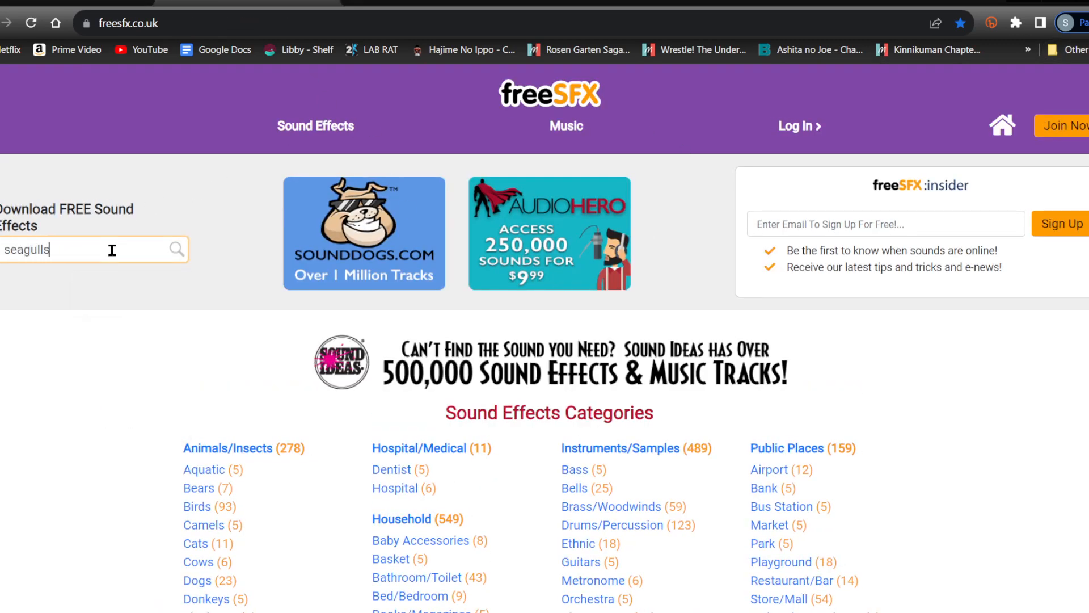
pyautogui.press('Return')
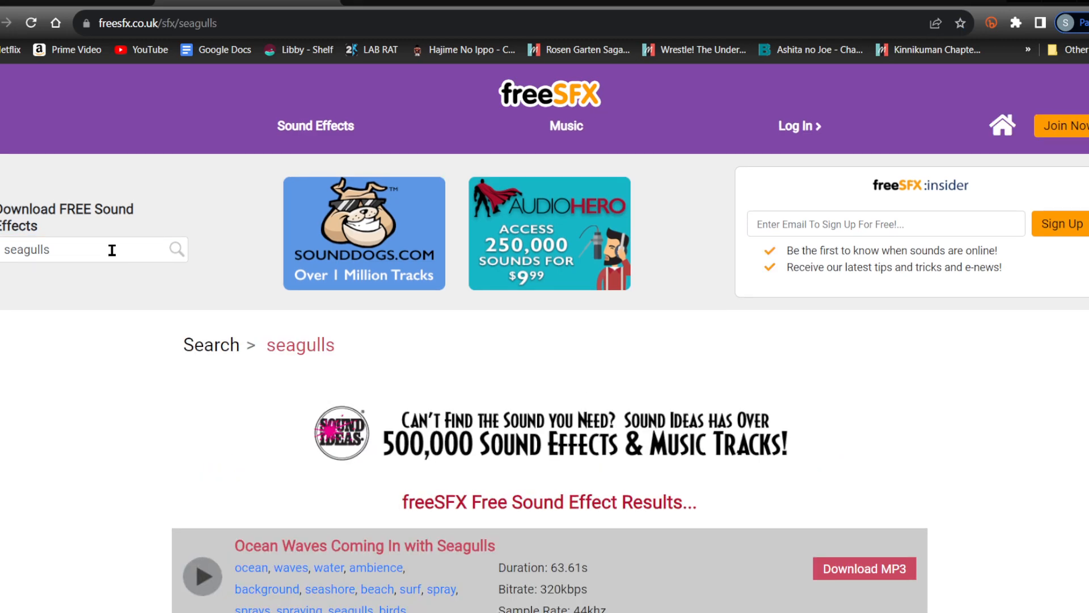
pyautogui.scroll(-3, 108, 437)
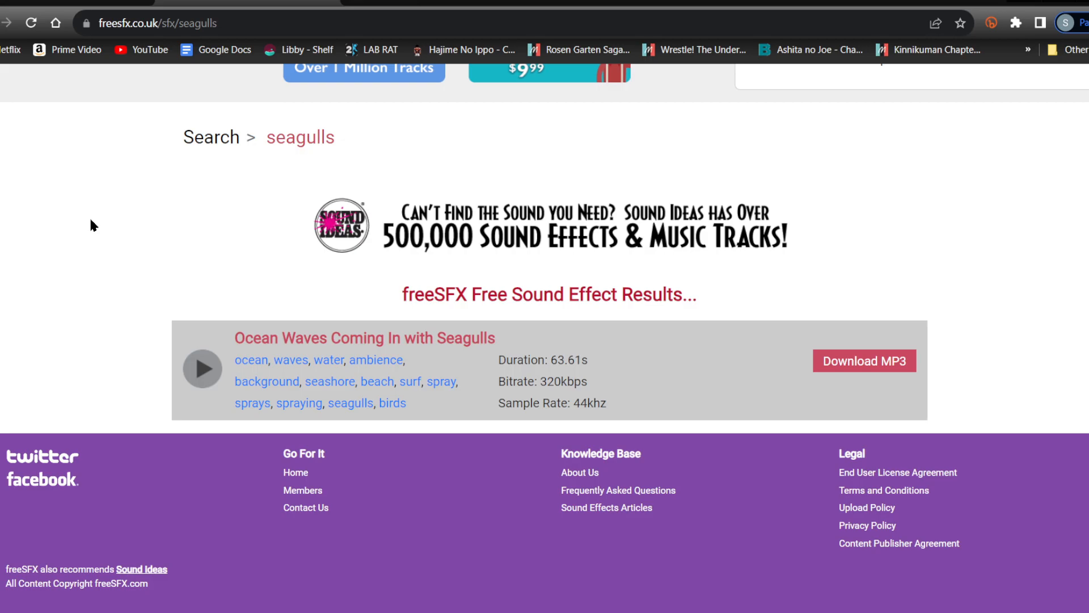
# Step: Preview the "Ocean Waves Coming In with Seagulls" sound effect and close its player
pyautogui.click(202, 368)
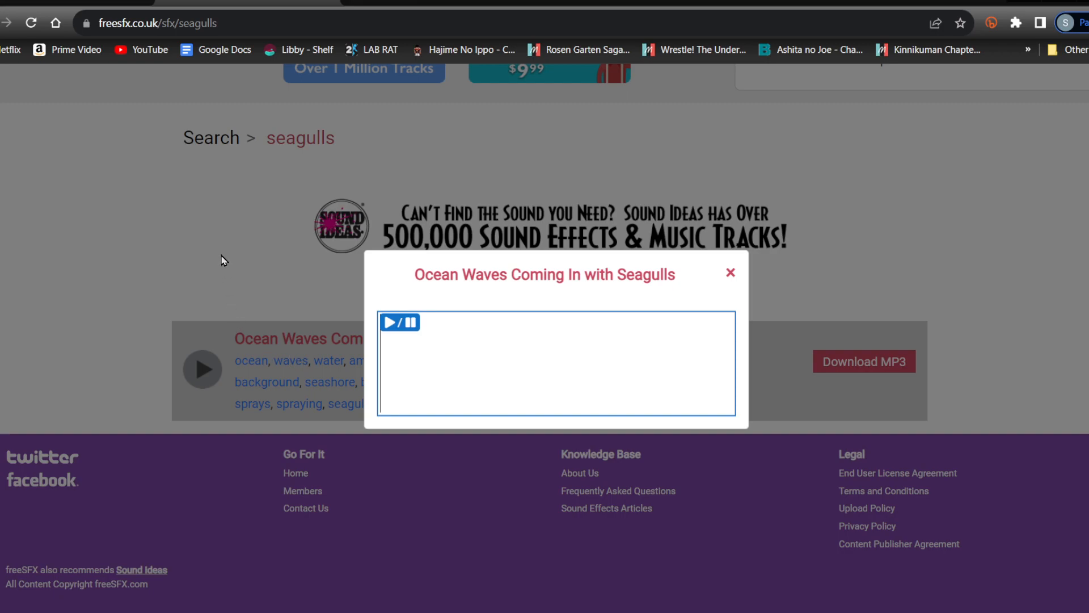
pyautogui.click(390, 325)
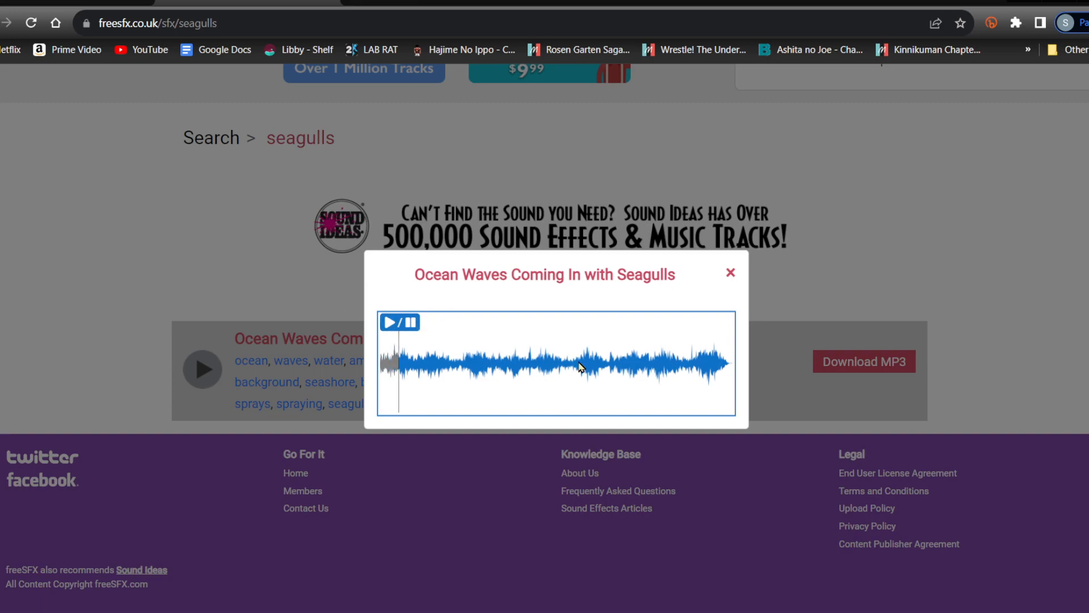
pyautogui.click(731, 274)
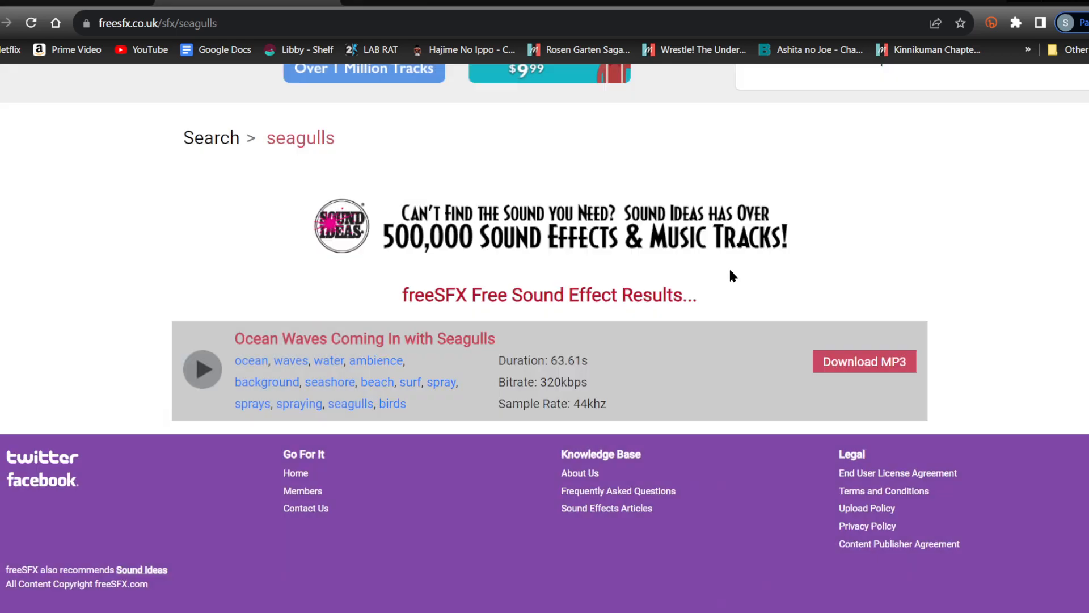
# Step: Switch back to File Explorer, look through the Weather folder inside 01 SFX, and check the files stored directly in 01 SFX
pyautogui.hotkey('alt', 'Tab')
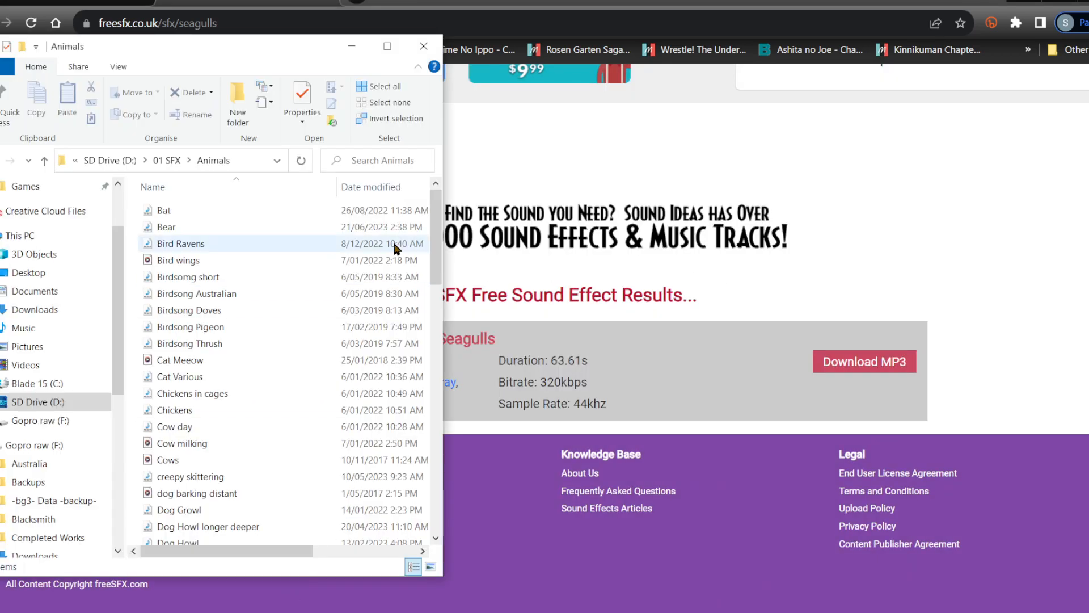
pyautogui.click(168, 161)
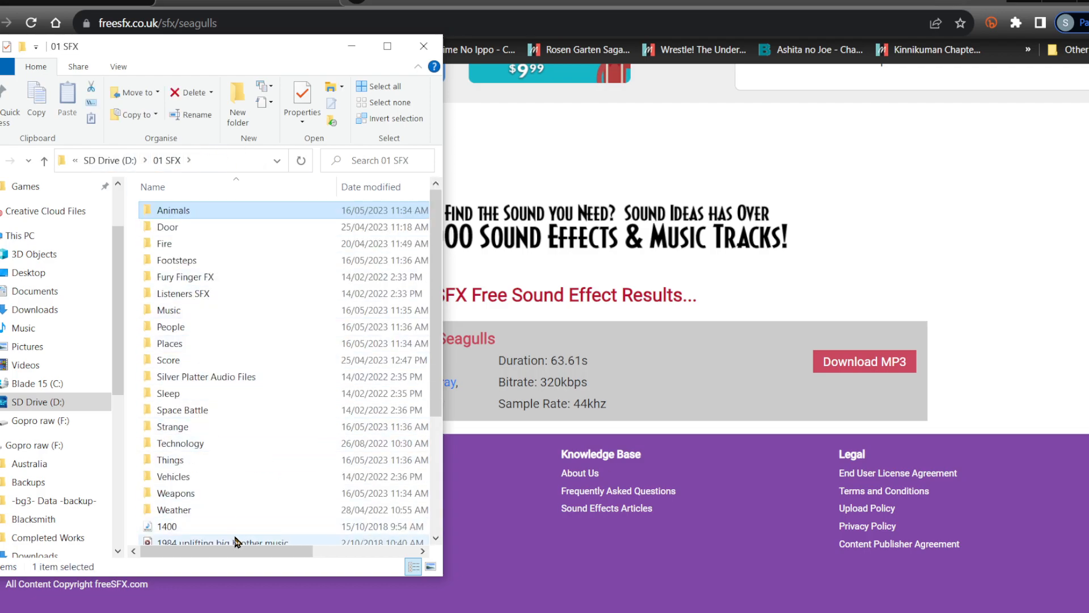
pyautogui.doubleClick(204, 505)
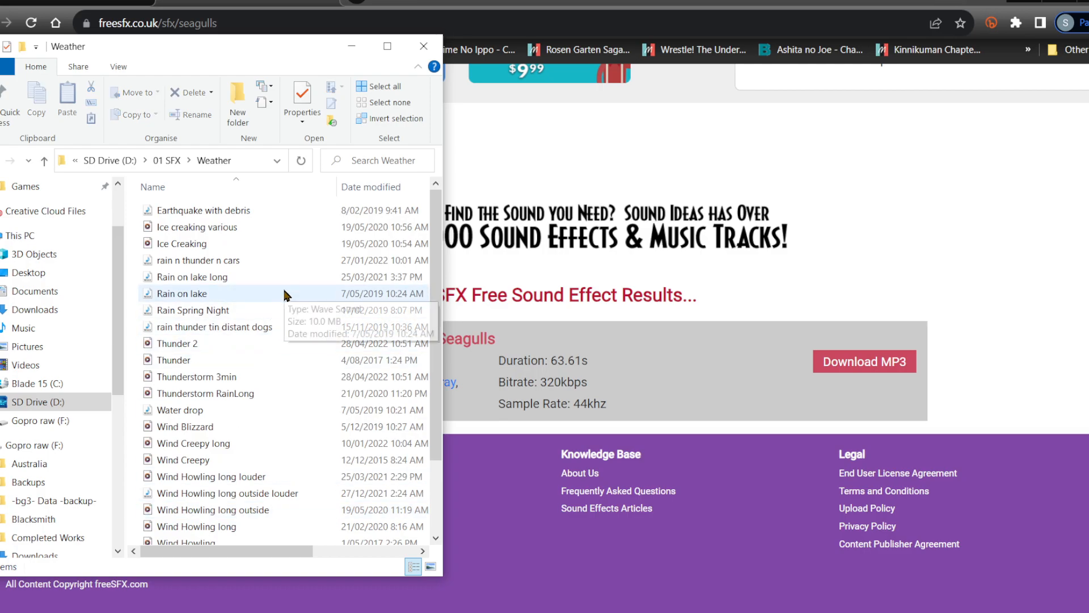
pyautogui.scroll(-2, 282, 287)
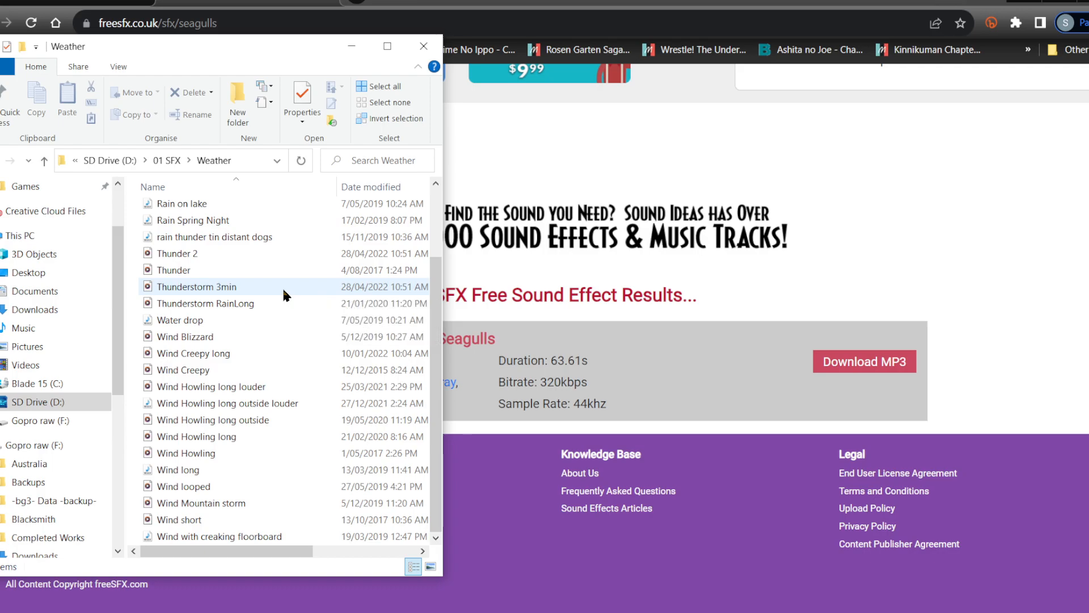
pyautogui.scroll(2, 284, 290)
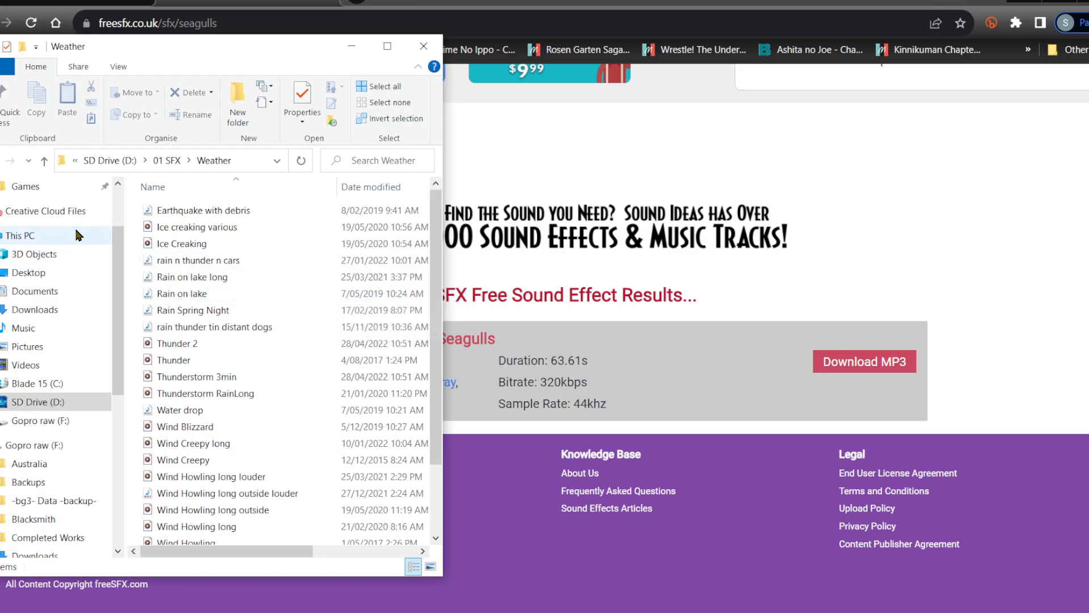
pyautogui.hotkey('alt', 'Left')
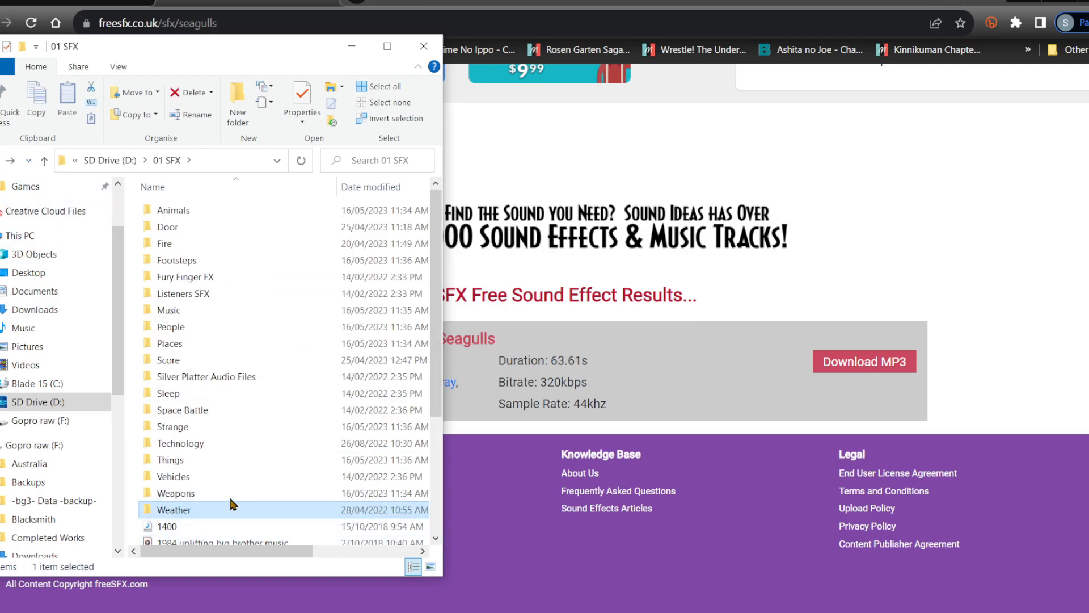
pyautogui.scroll(-2, 230, 506)
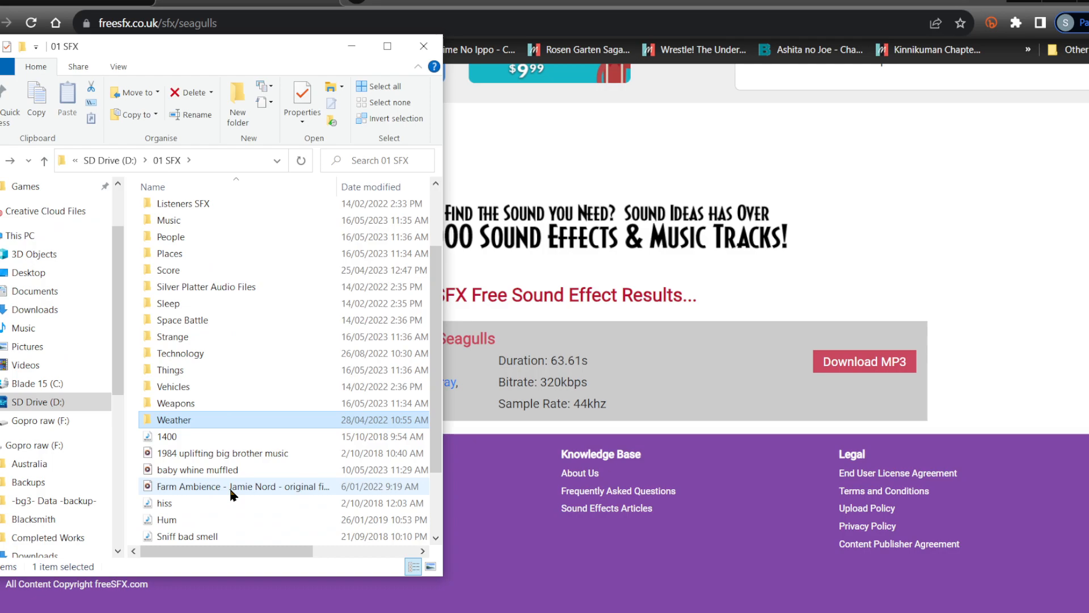
pyautogui.scroll(2, 231, 494)
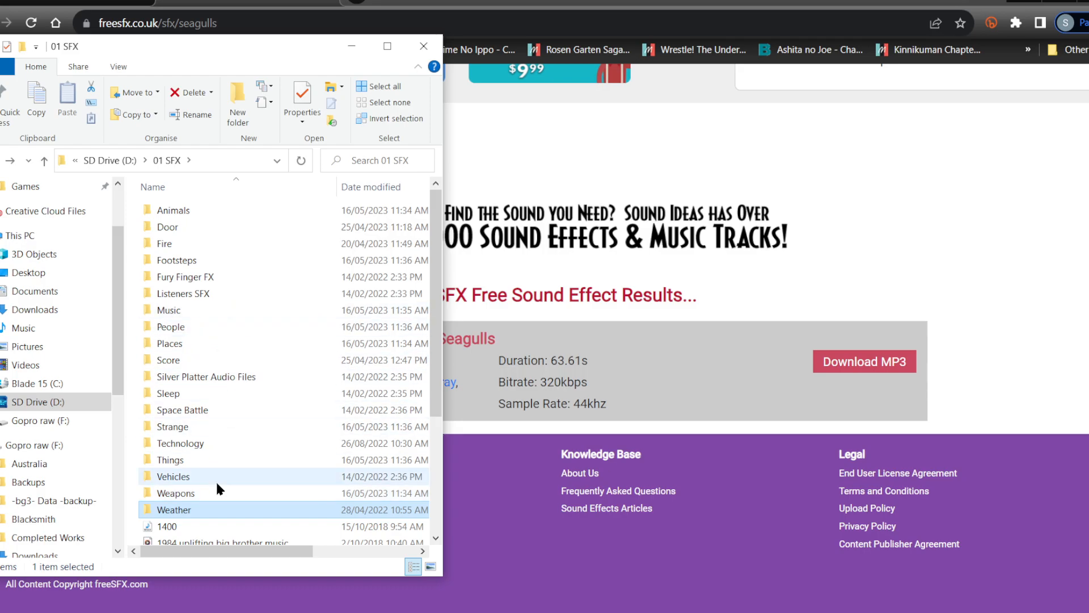
# Step: Look through the Things folder and its Water subfolder for suitable sounds, and return to 01 SFX
pyautogui.doubleClick(208, 460)
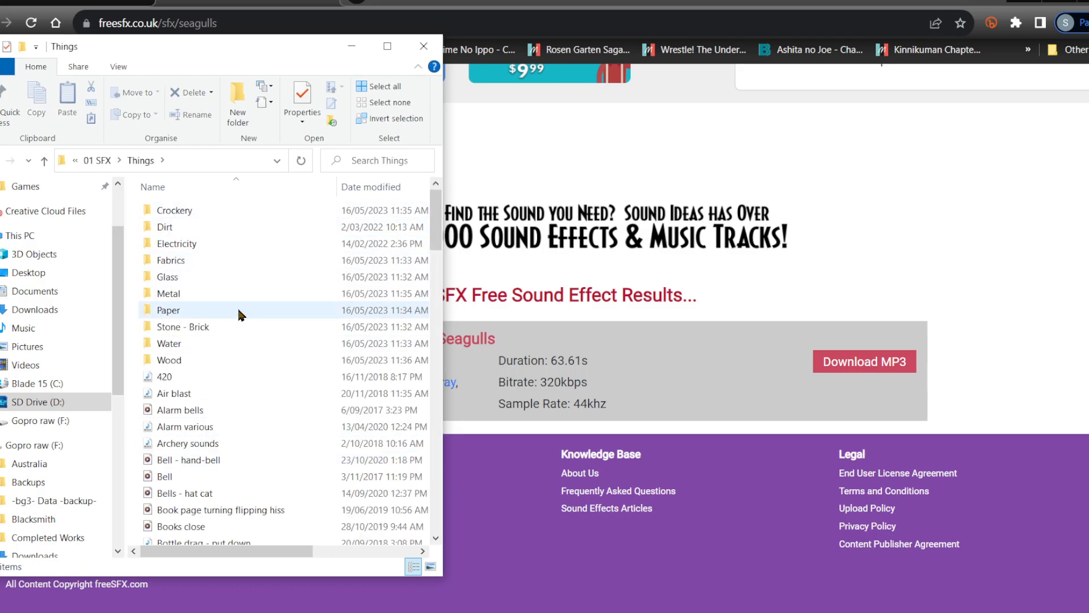
pyautogui.doubleClick(223, 344)
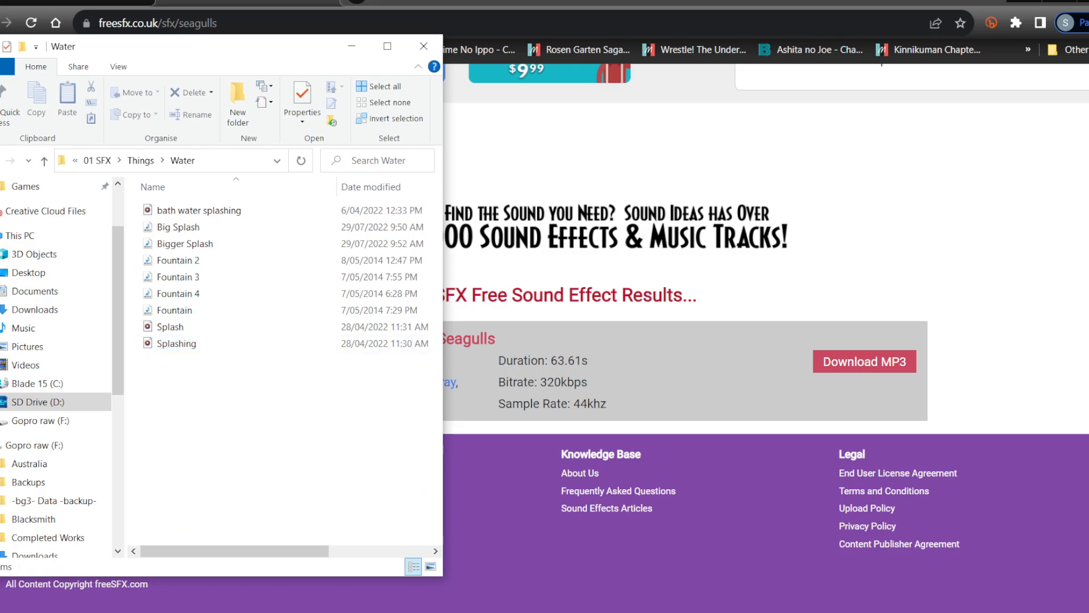
pyautogui.hotkey('alt', 'Left')
pyautogui.scroll(-4, 230, 395)
pyautogui.scroll(-20, 229, 397)
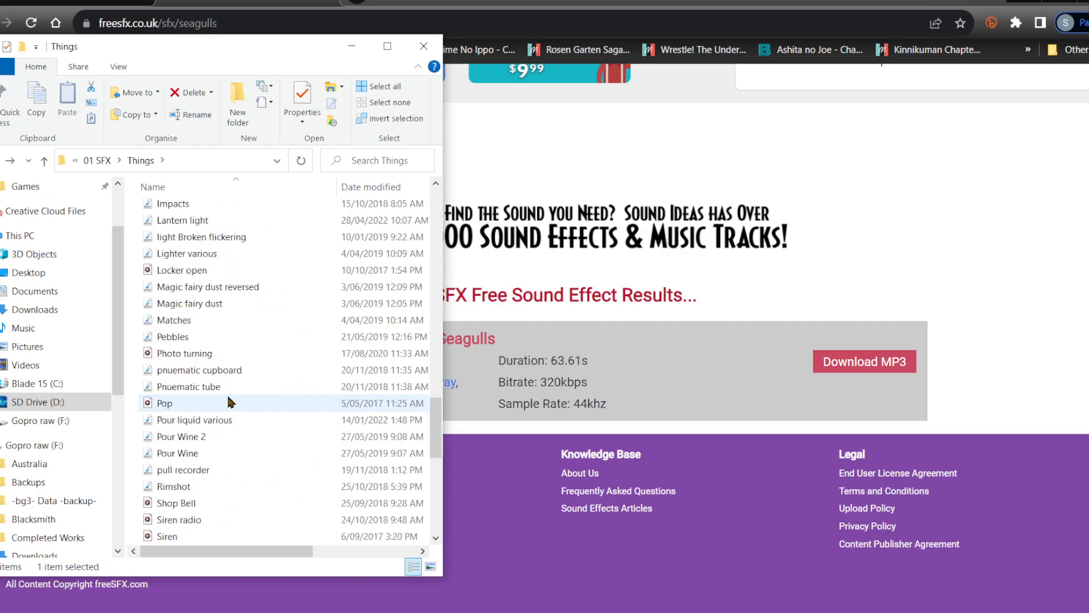
pyautogui.scroll(20, 216, 393)
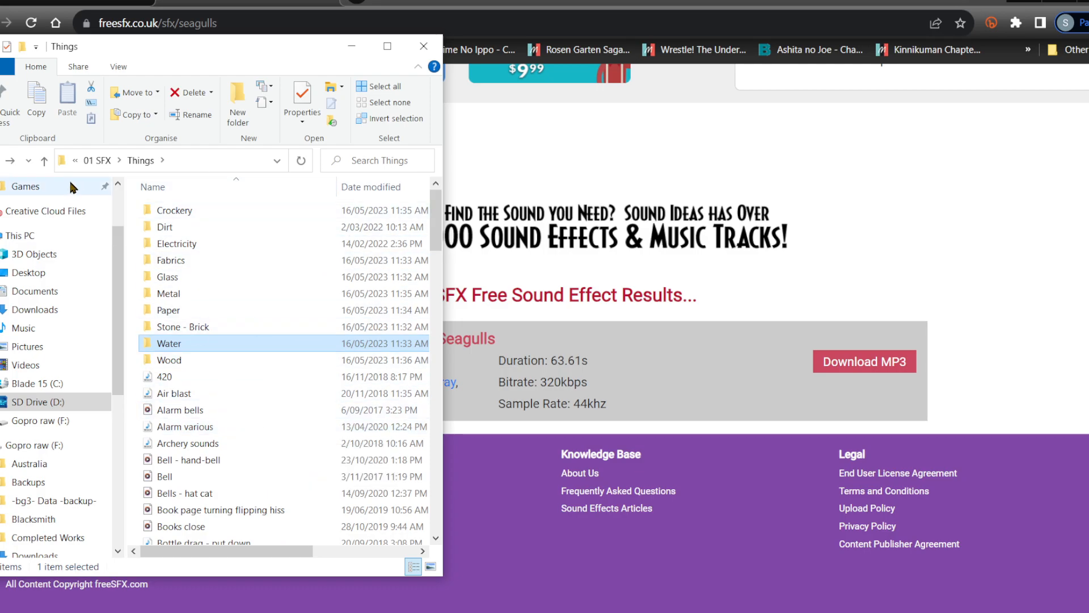
pyautogui.click(94, 161)
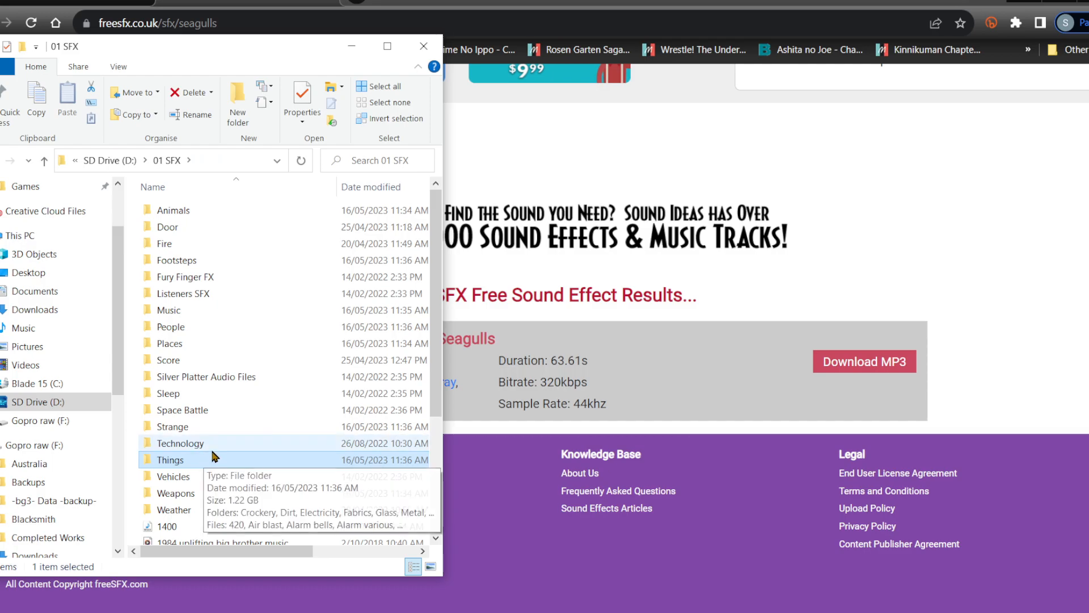
# Step: Open the Silver Platter Audio Files folder and preview "Lakes and Oceans - Water Lake Medium Waves Close Perspective 01", closing the player when done
pyautogui.doubleClick(215, 377)
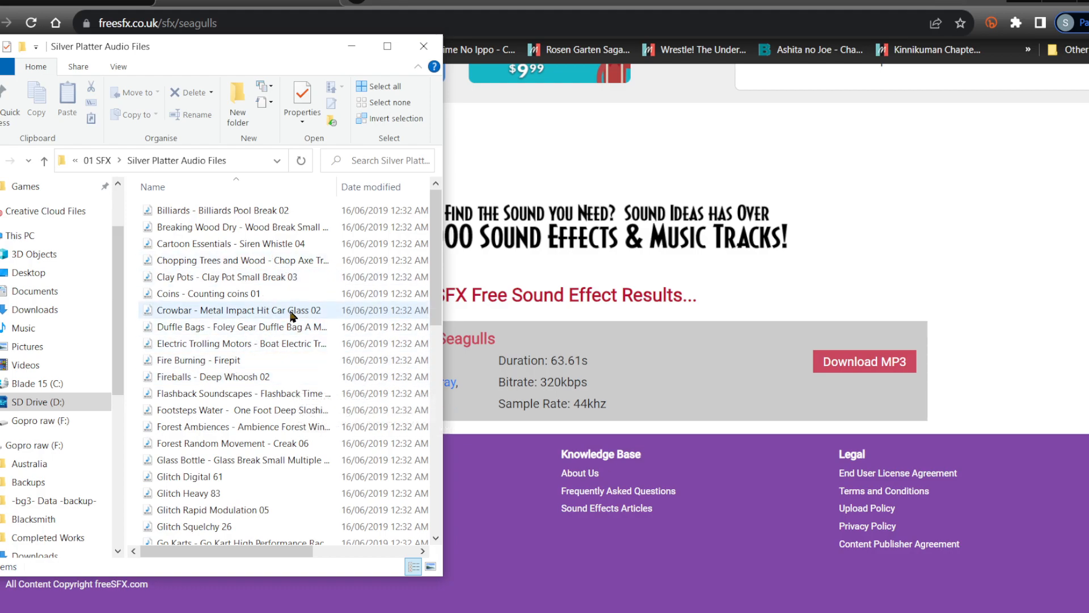
pyautogui.scroll(-1, 293, 314)
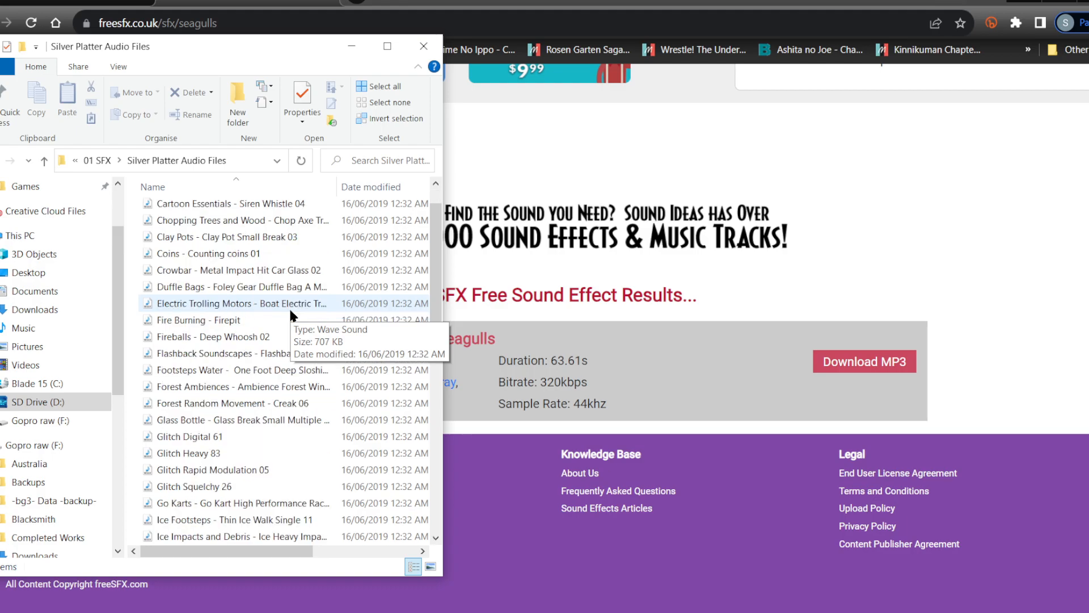
pyautogui.scroll(-5, 291, 315)
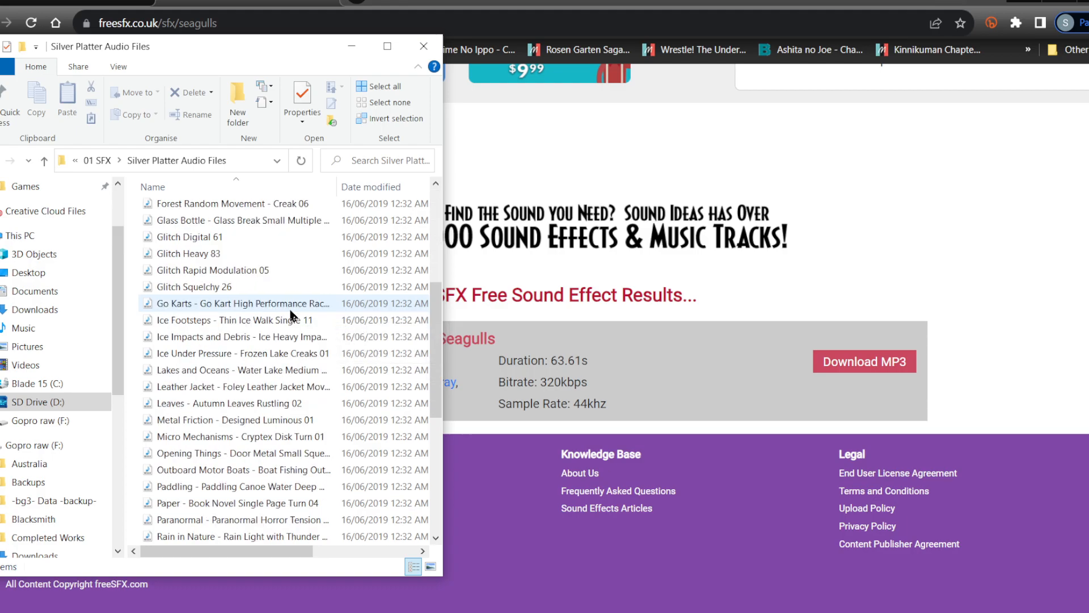
pyautogui.doubleClick(288, 321)
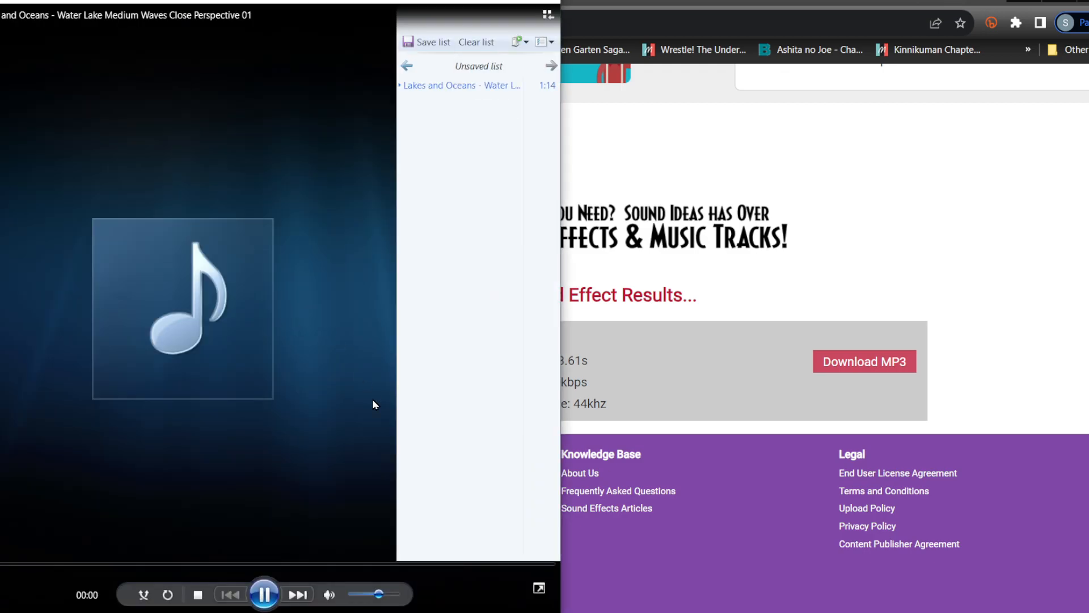
pyautogui.click(541, 2)
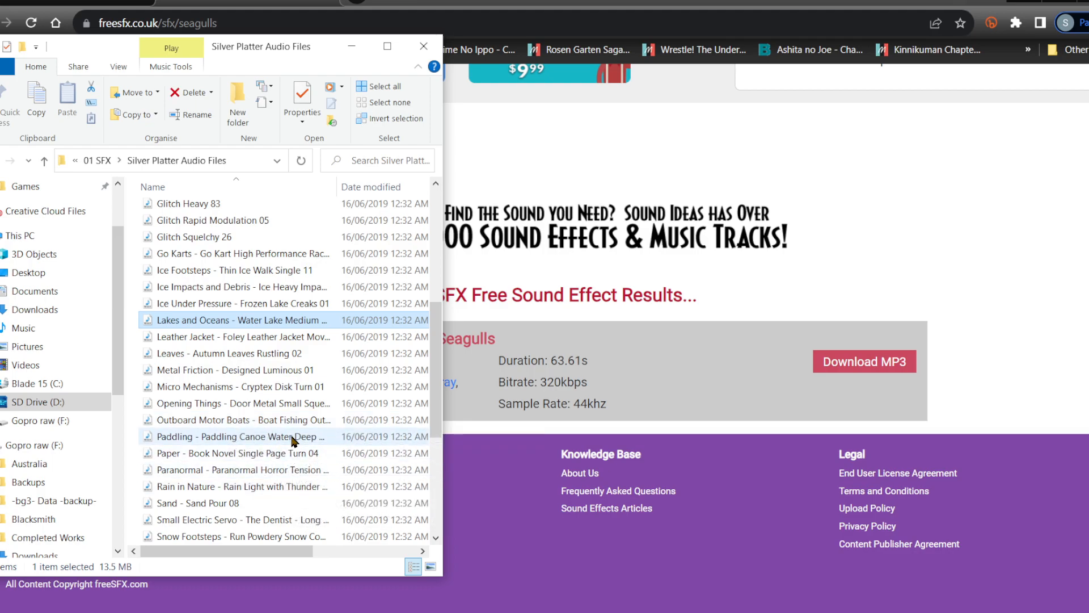
# Step: Preview "Waterfalls Creeks and Rapids - Waterfall Creek Stream Small Close 01" from the same folder and close the player
pyautogui.scroll(-3, 293, 442)
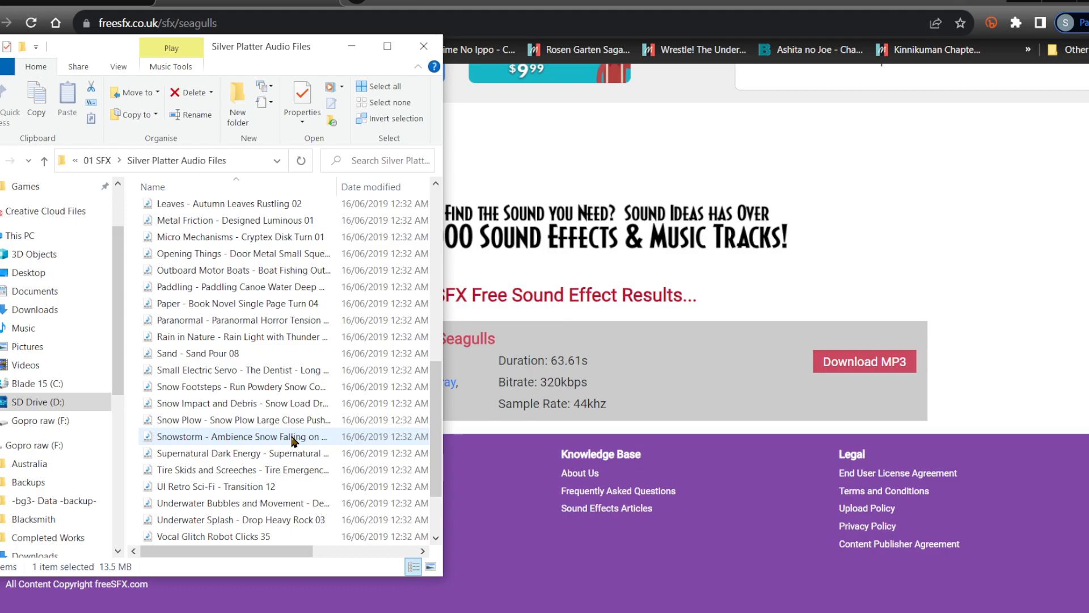
pyautogui.scroll(-2, 292, 442)
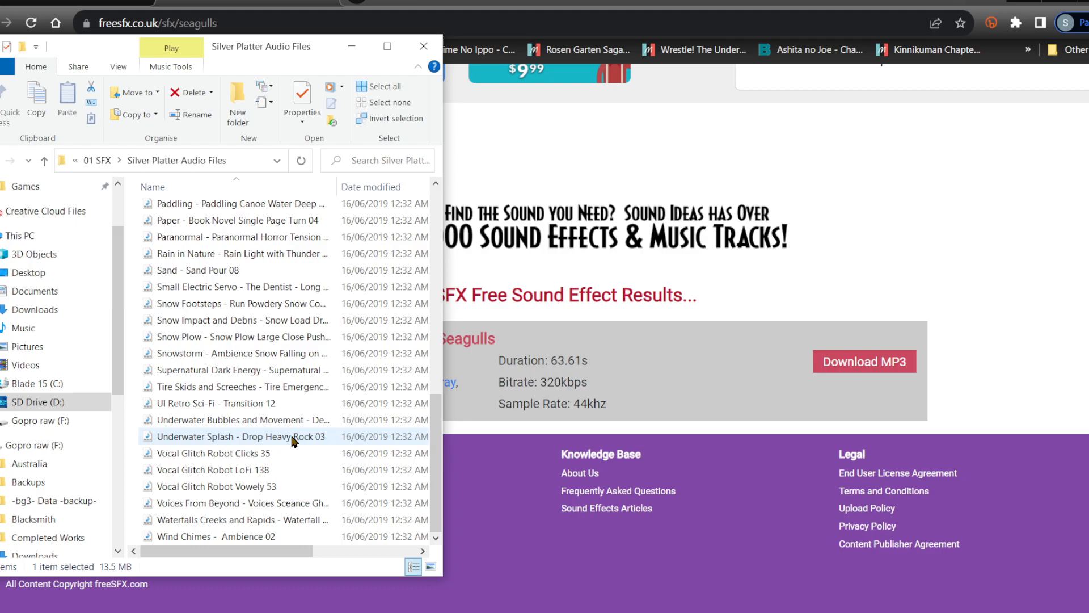
pyautogui.doubleClick(262, 522)
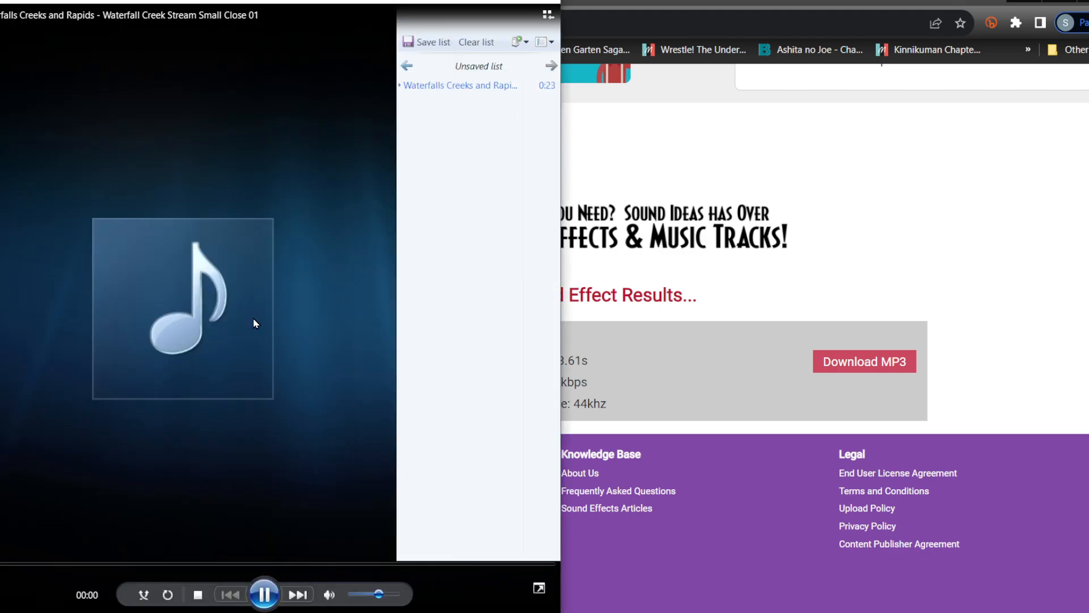
pyautogui.click(541, 3)
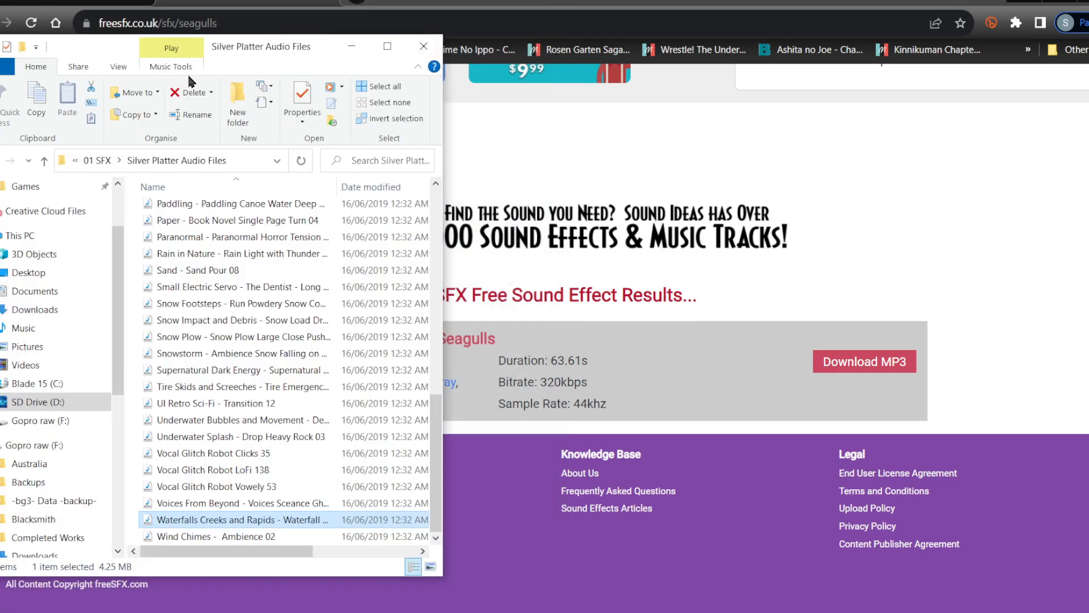
# Step: Switch to Premiere Pro and move the waves clip on Audio 3 earlier, starting about 5 seconds before the Ch 1 narration clip
pyautogui.click(2, 161)
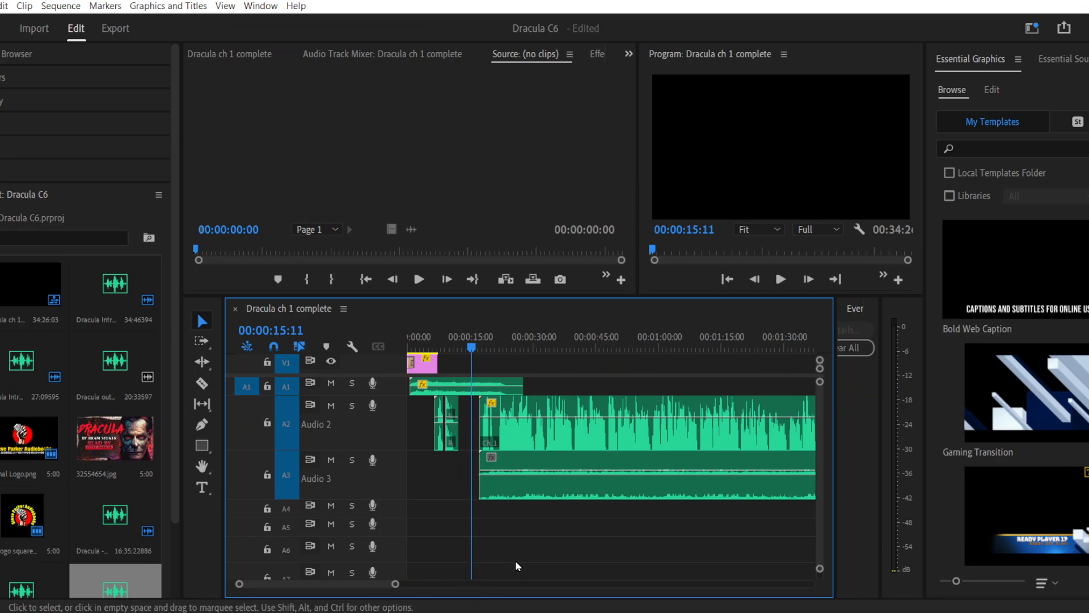
pyautogui.moveTo(517, 475)
pyautogui.mouseDown()
pyautogui.moveTo(518, 486)
pyautogui.moveTo(502, 487)
pyautogui.mouseUp()
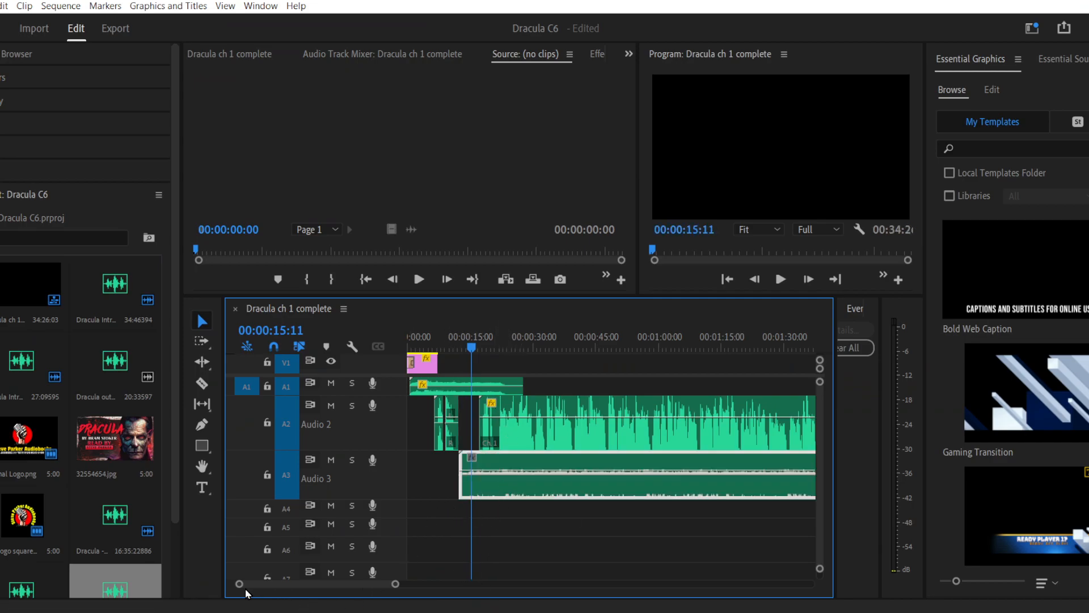
# Step: Switch to File Explorer, open the Weather folder in 01 SFX and preview the Wind Blizzard sound
pyautogui.moveTo(240, 585); pyautogui.dragTo(272, 590)
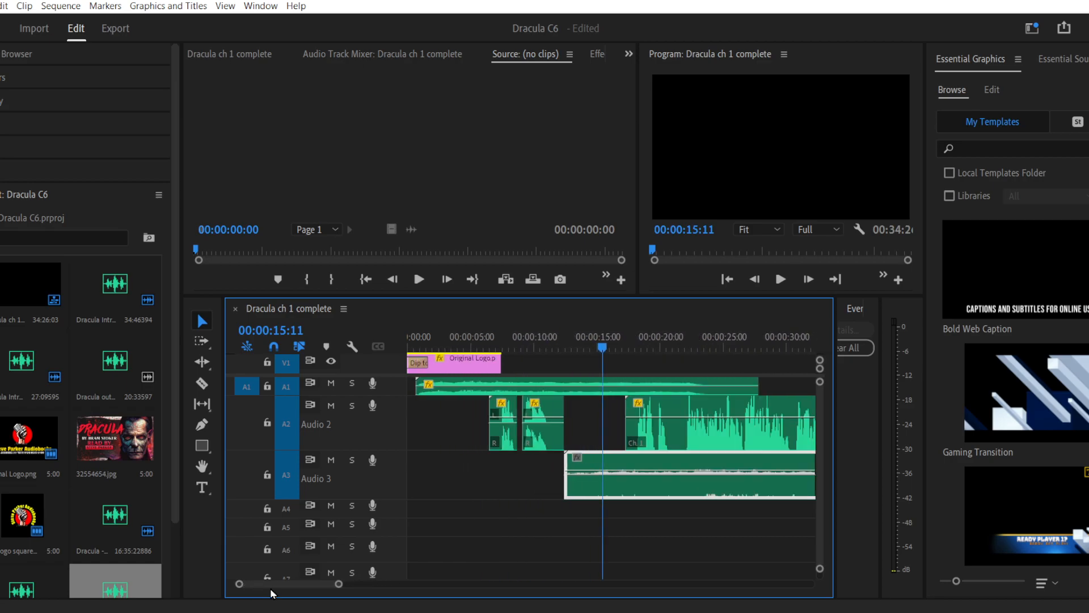
pyautogui.hotkey('alt', 'Tab')
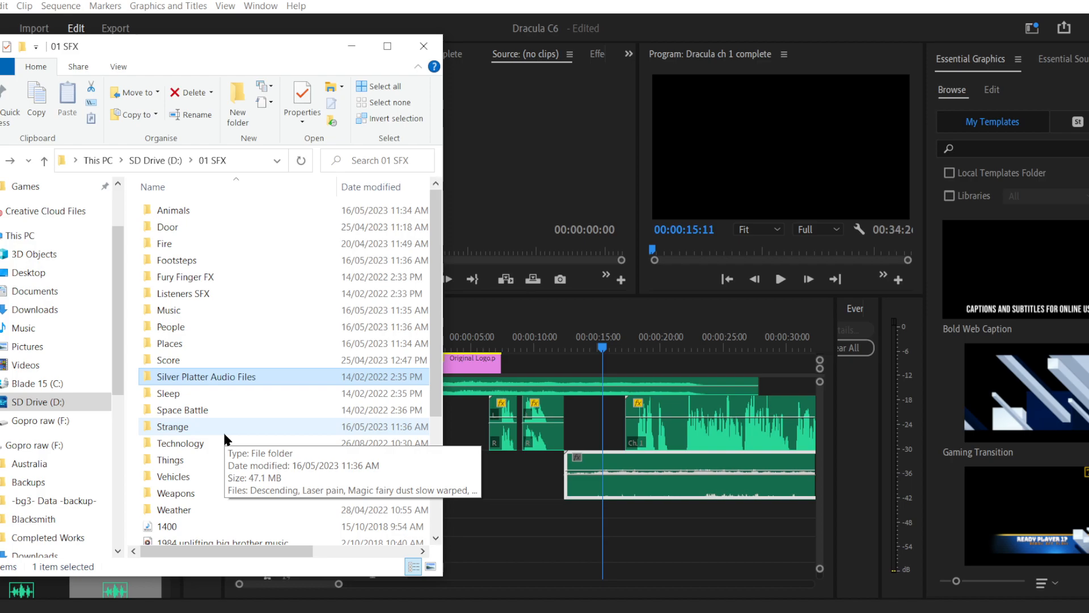
pyautogui.doubleClick(214, 510)
pyautogui.scroll(-2, 267, 311)
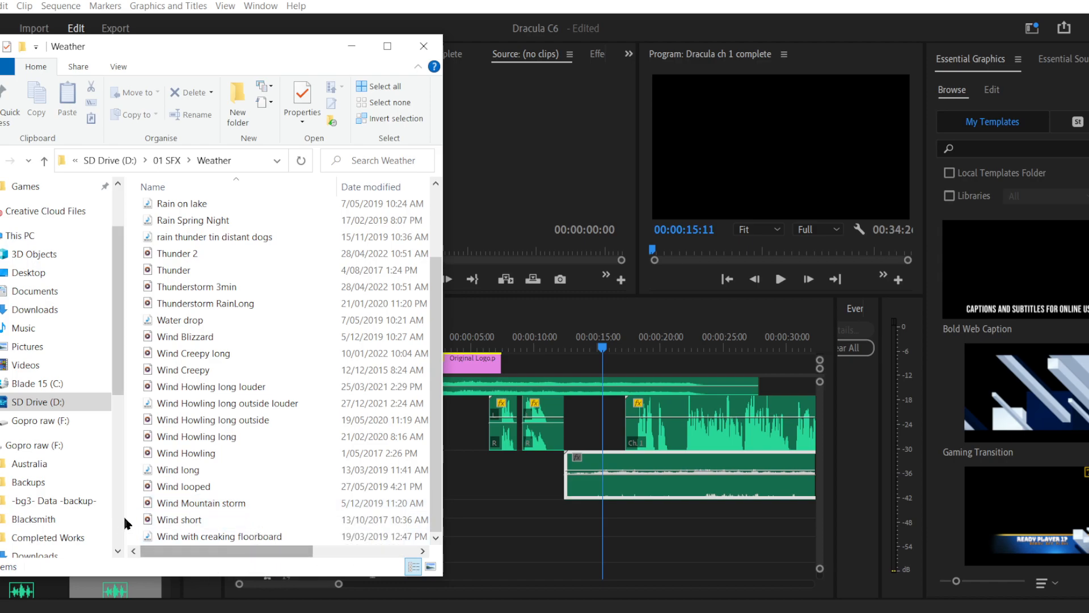
pyautogui.click(251, 335)
pyautogui.doubleClick(251, 336)
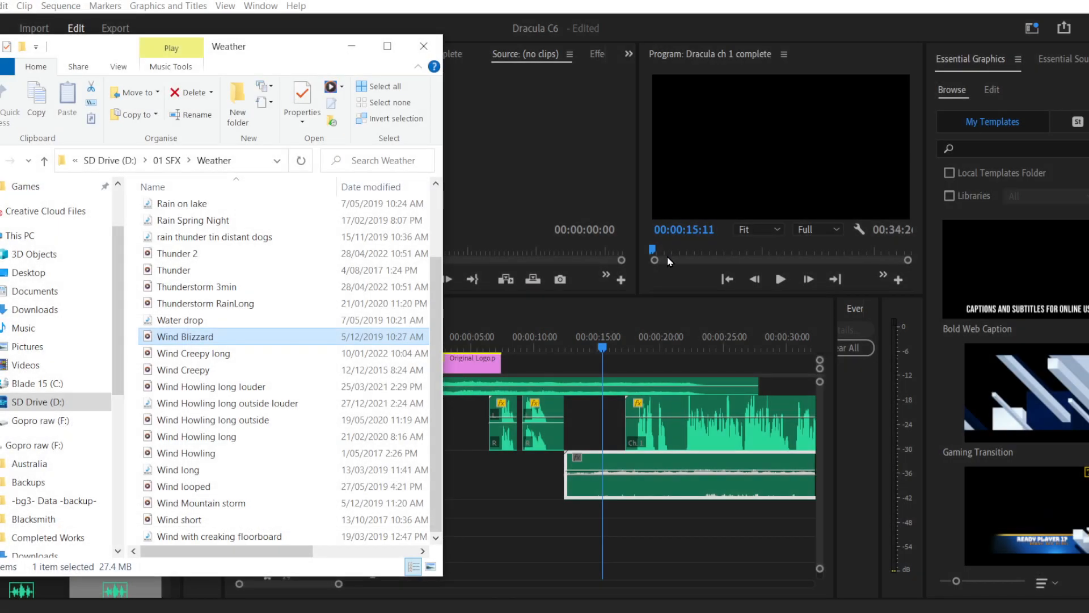
# Step: Place Wind Blizzard on Audio 4, aligned with the start of the waves clip, and enlarge that track to show its waveform
pyautogui.moveTo(225, 346); pyautogui.dragTo(567, 476)
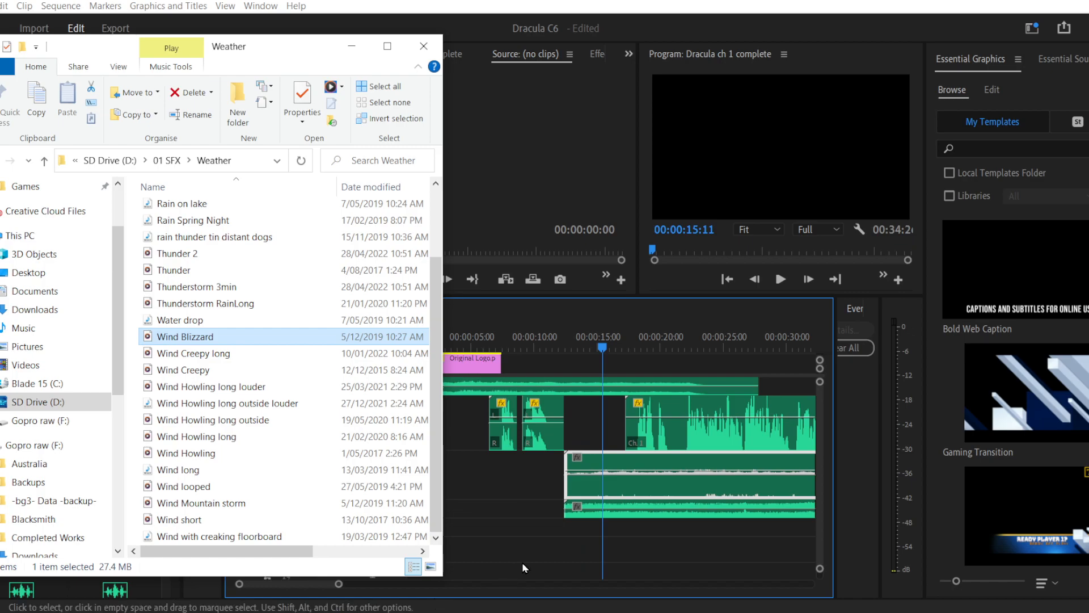
pyautogui.click(539, 547)
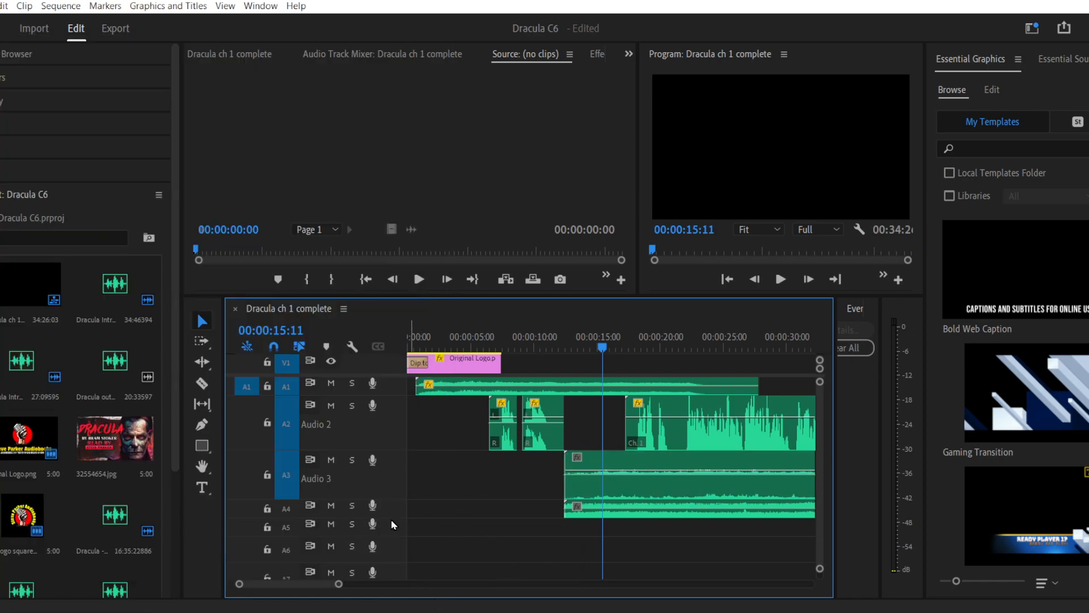
pyautogui.moveTo(392, 517); pyautogui.dragTo(402, 579)
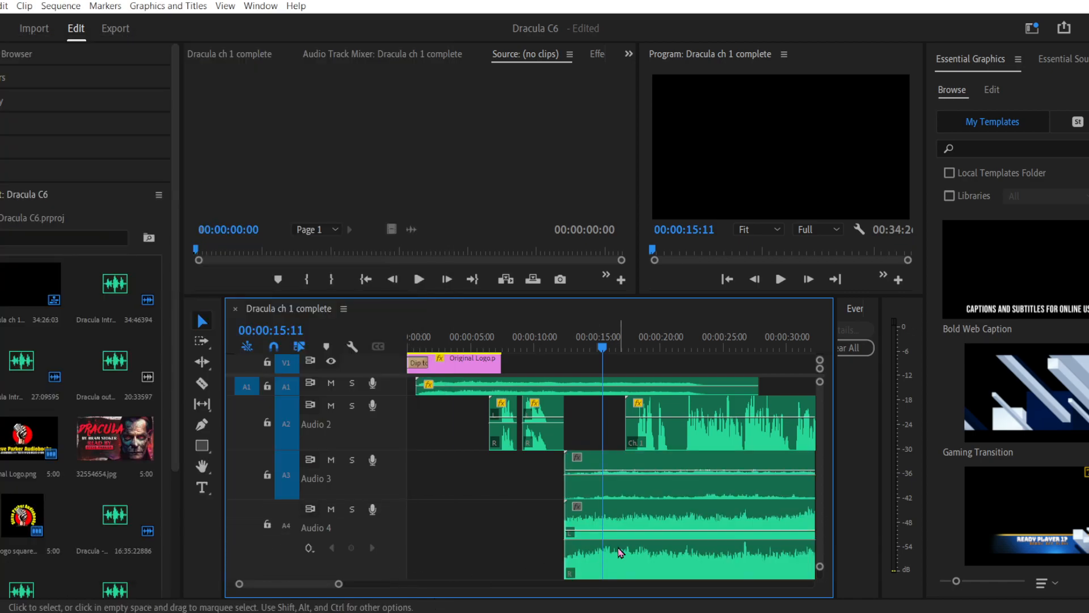
# Step: Lower the wind clip's volume, adjust the waves clip's volume, and play the mix into the start of the Ch 1 narration
pyautogui.moveTo(636, 530)
pyautogui.mouseDown()
pyautogui.moveTo(638, 566)
pyautogui.moveTo(644, 551)
pyautogui.mouseUp()
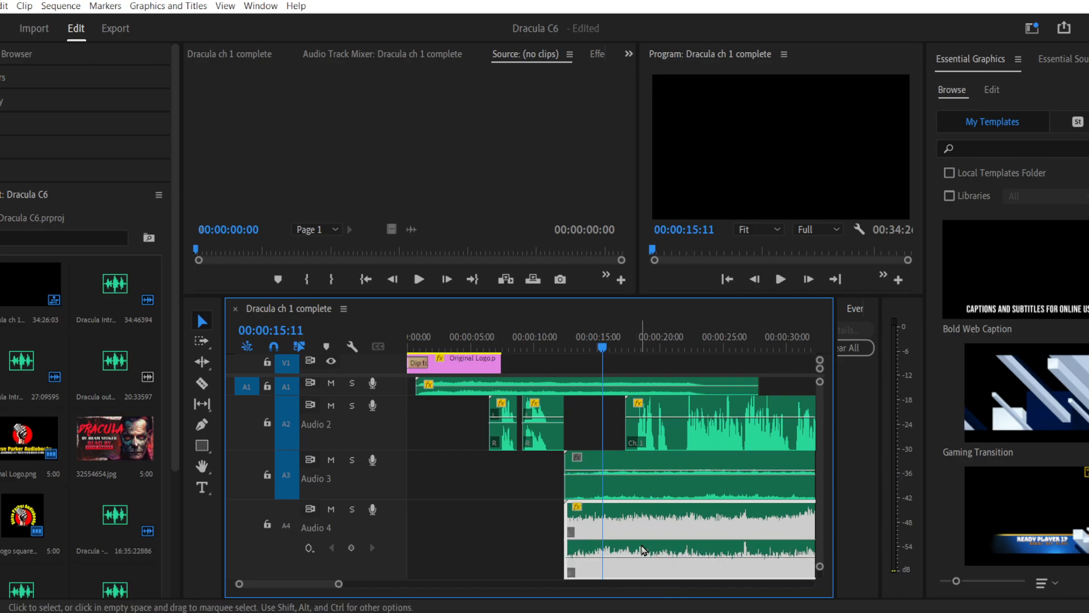
pyautogui.click(652, 471)
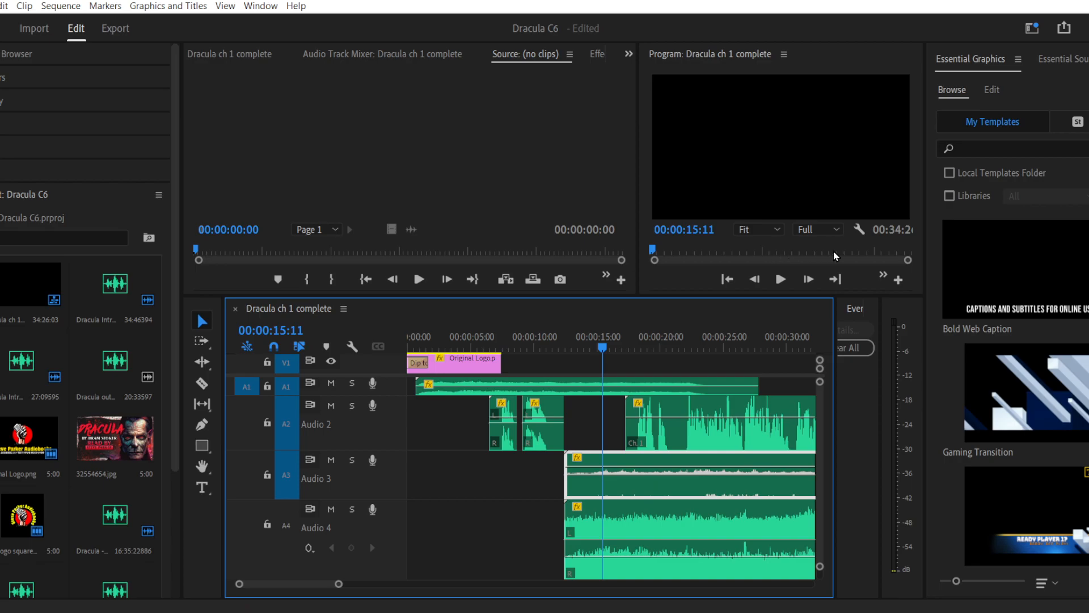
pyautogui.click(789, 278)
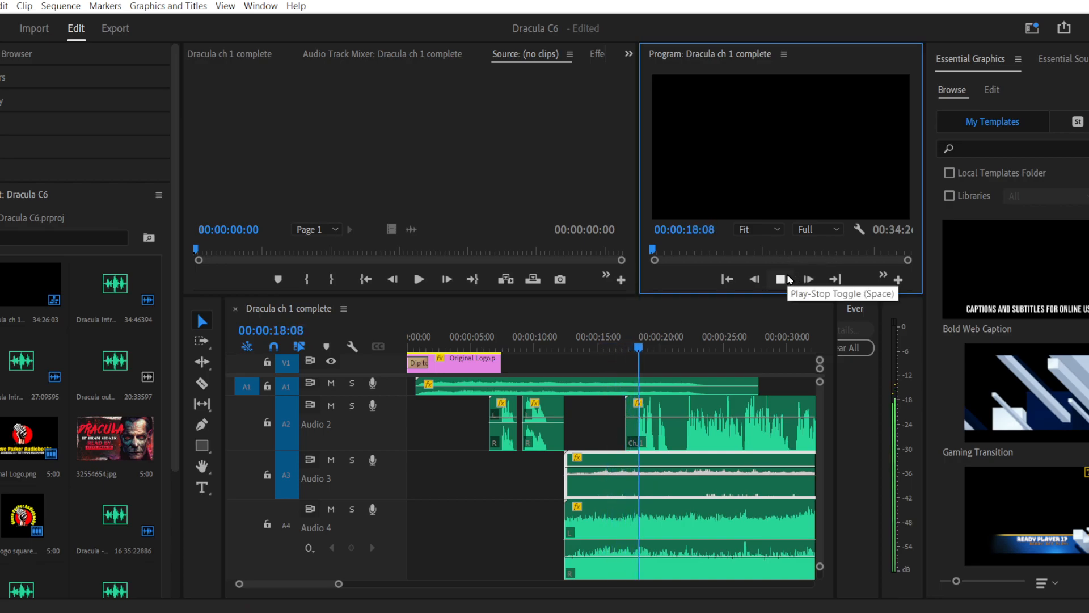
pyautogui.click(781, 279)
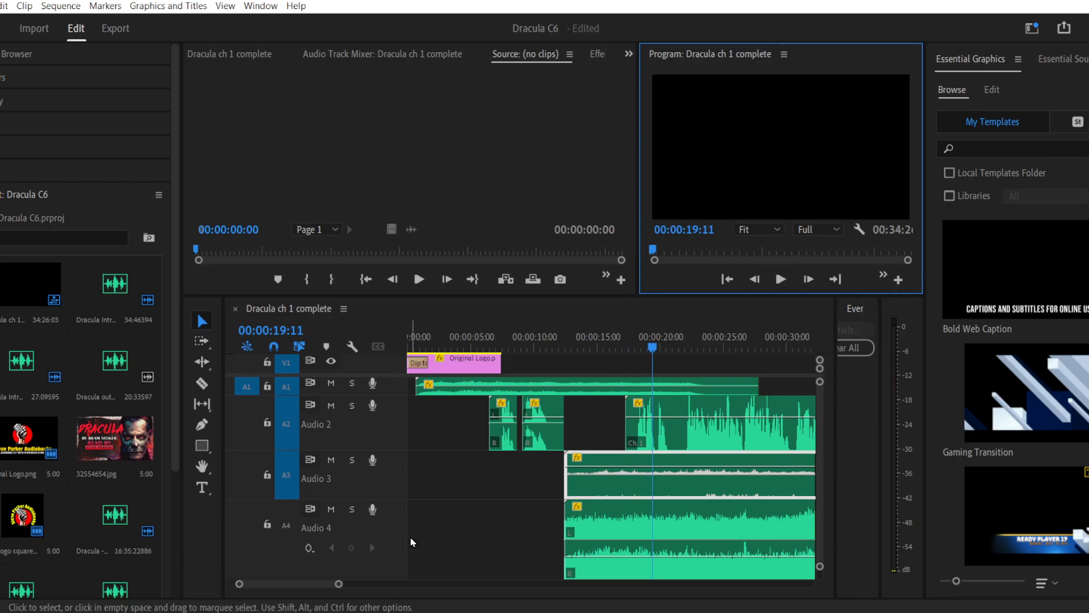
# Step: Switch to File Explorer, search the 01 SFX folder for "beach", and preview the second Beach fun file, closing the player when done
pyautogui.hotkey('alt', 'Tab')
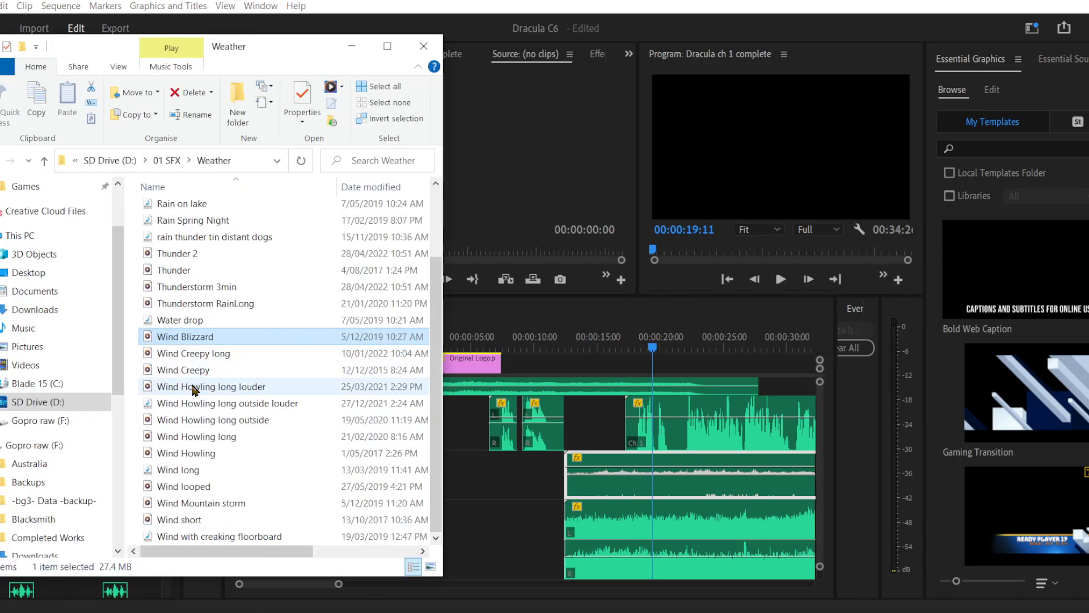
pyautogui.click(210, 386)
pyautogui.click(167, 160)
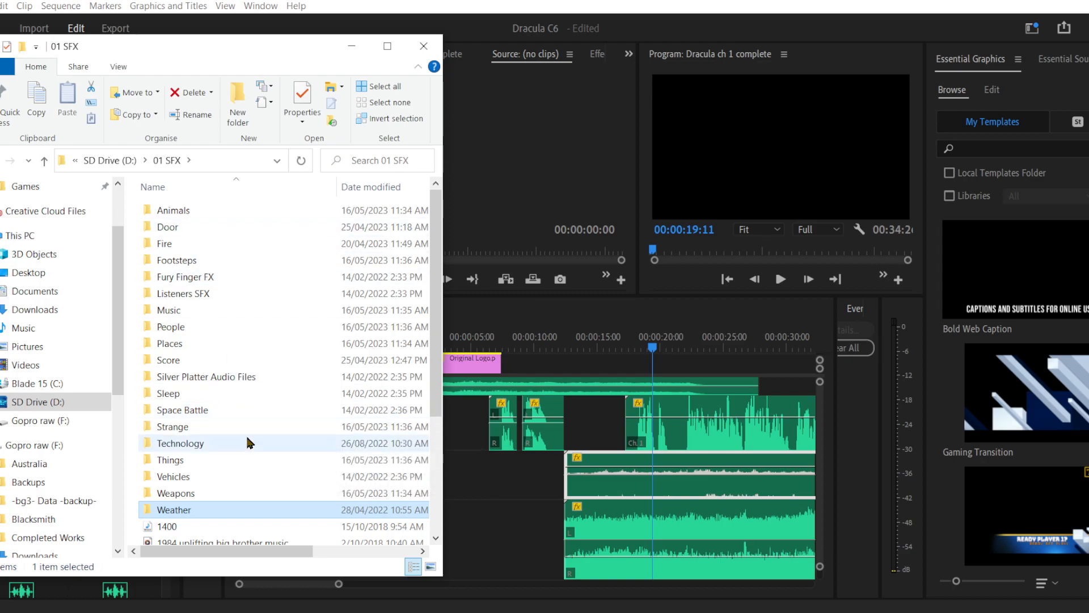
pyautogui.click(366, 160)
pyautogui.write('beach')
pyautogui.press('Return')
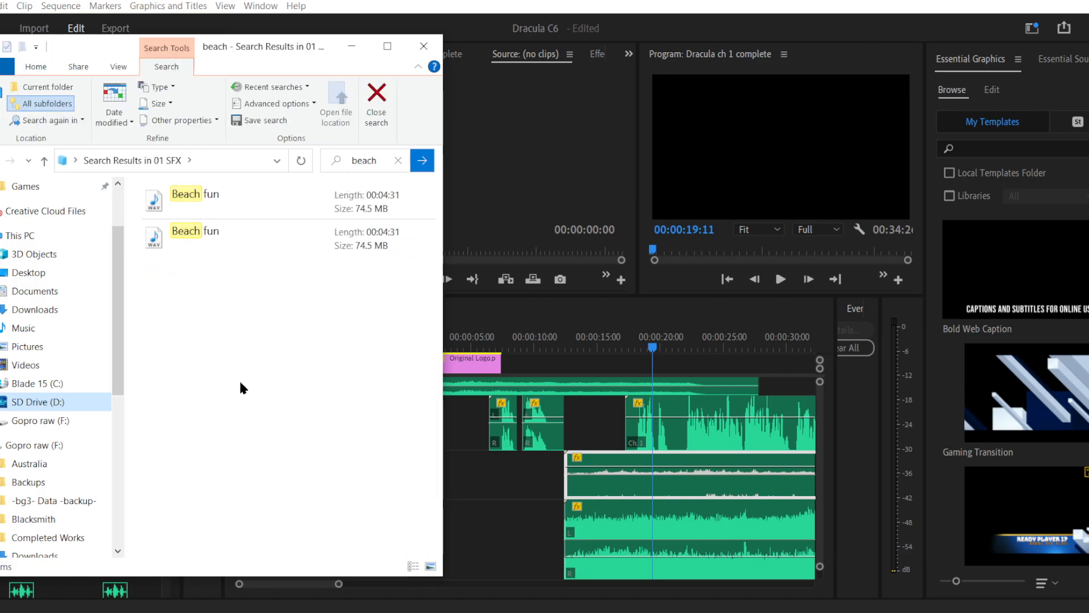
pyautogui.doubleClick(219, 235)
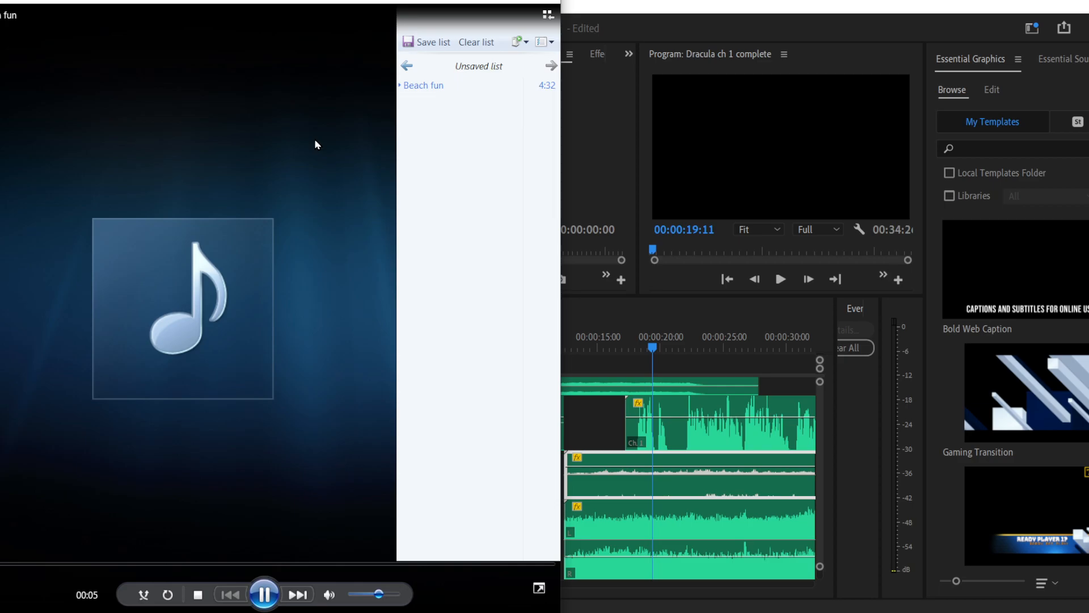
pyautogui.click(549, 2)
# Step: Replace the waves and wind clips on Audio 3 and Audio 4 with Beach fun on Audio 3, starting at about 00:00:11:13
pyautogui.moveTo(536, 476); pyautogui.dragTo(660, 553)
pyautogui.press('Delete')
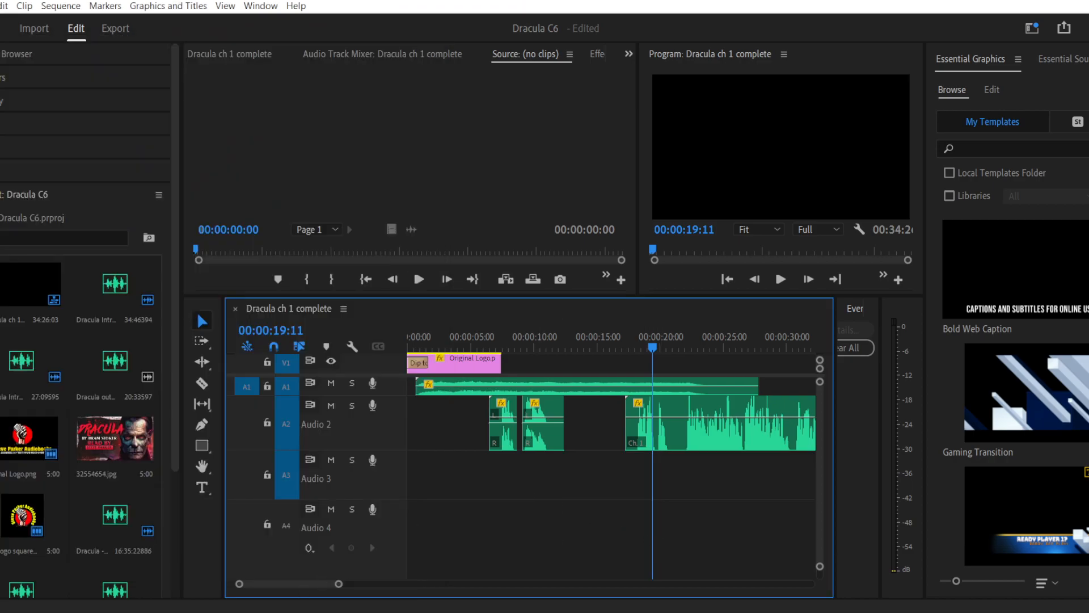
pyautogui.hotkey('alt', 'Tab')
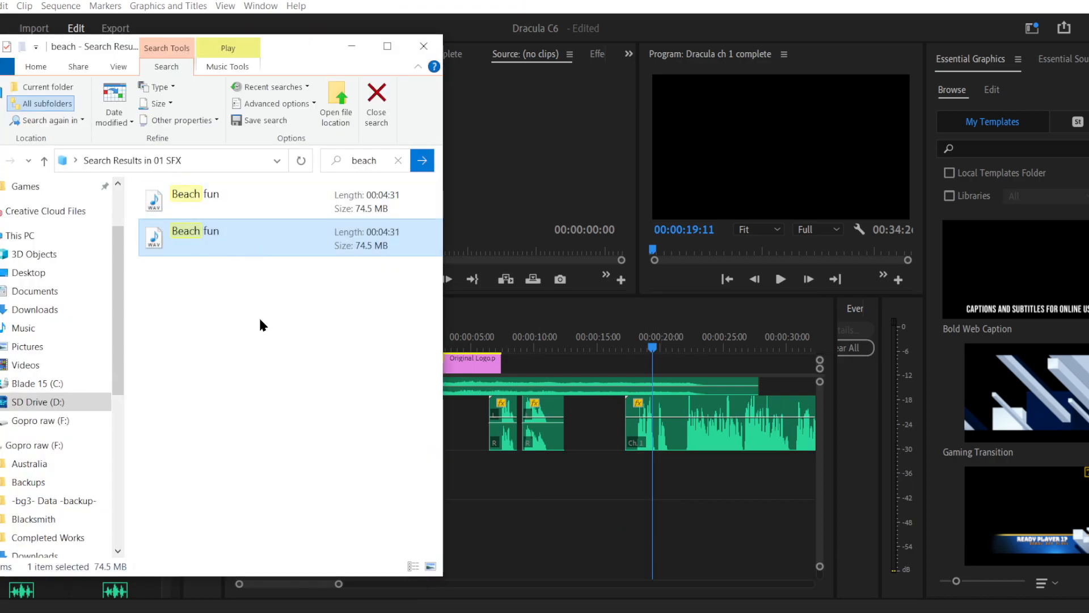
pyautogui.moveTo(203, 254); pyautogui.dragTo(566, 475)
pyautogui.click(604, 539)
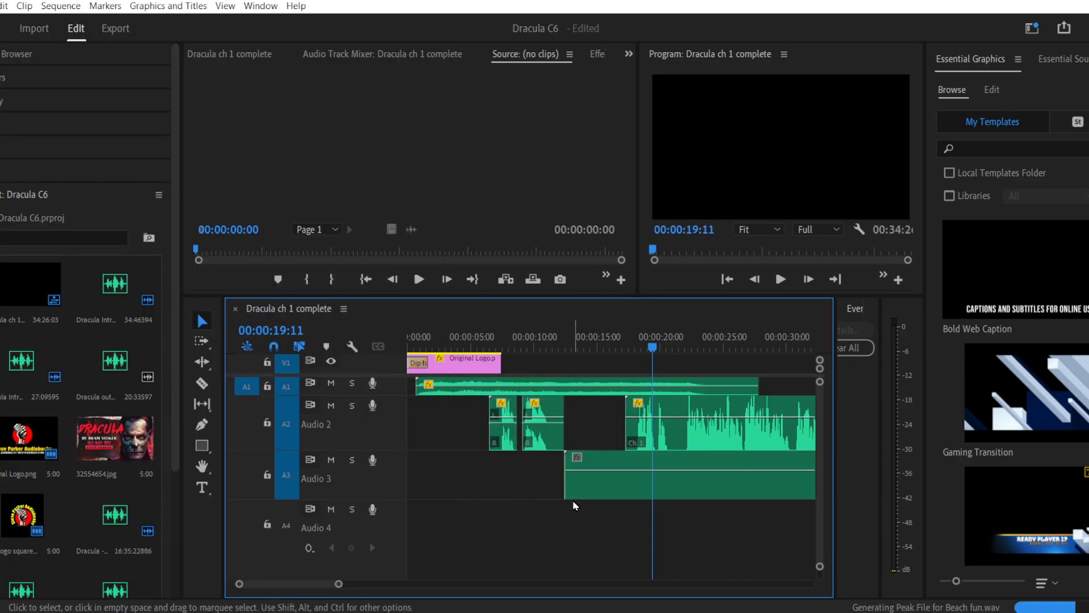
pyautogui.moveTo(600, 457); pyautogui.dragTo(590, 457)
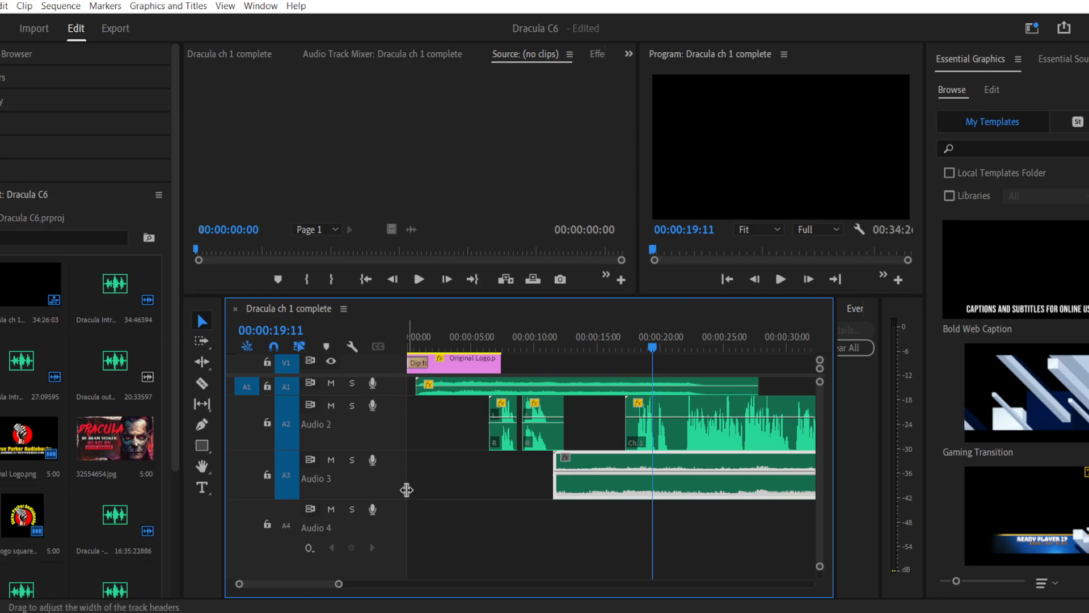
# Step: Enlarge the Audio 3 track and play the opening of the Ch 1 narration repeatedly to judge the Beach fun level against the voice
pyautogui.moveTo(397, 498); pyautogui.dragTo(397, 514)
pyautogui.moveTo(583, 346); pyautogui.dragTo(617, 347)
pyautogui.click(779, 279)
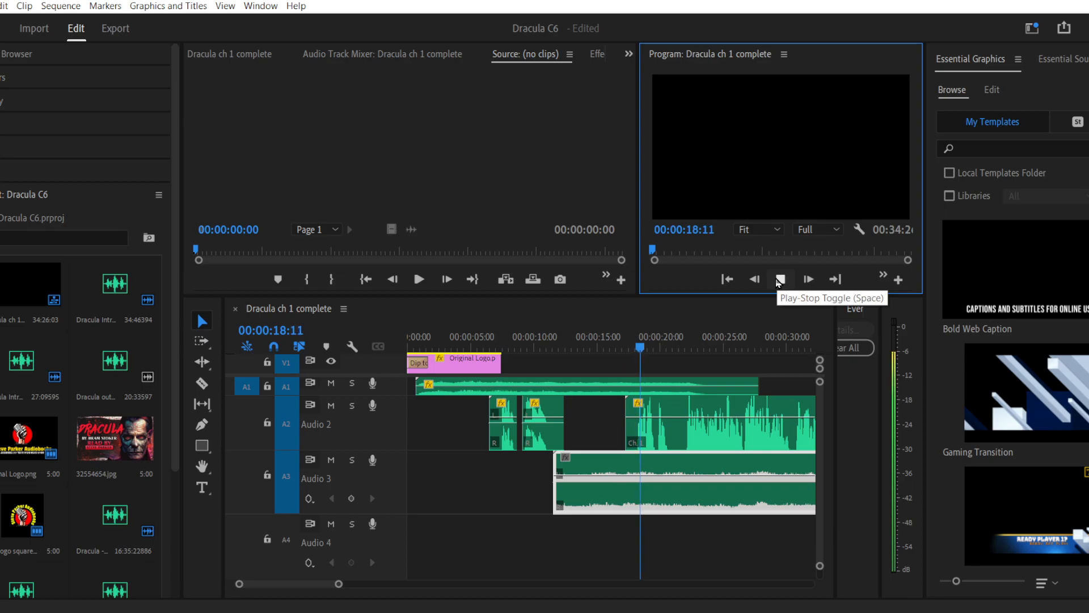
pyautogui.click(780, 279)
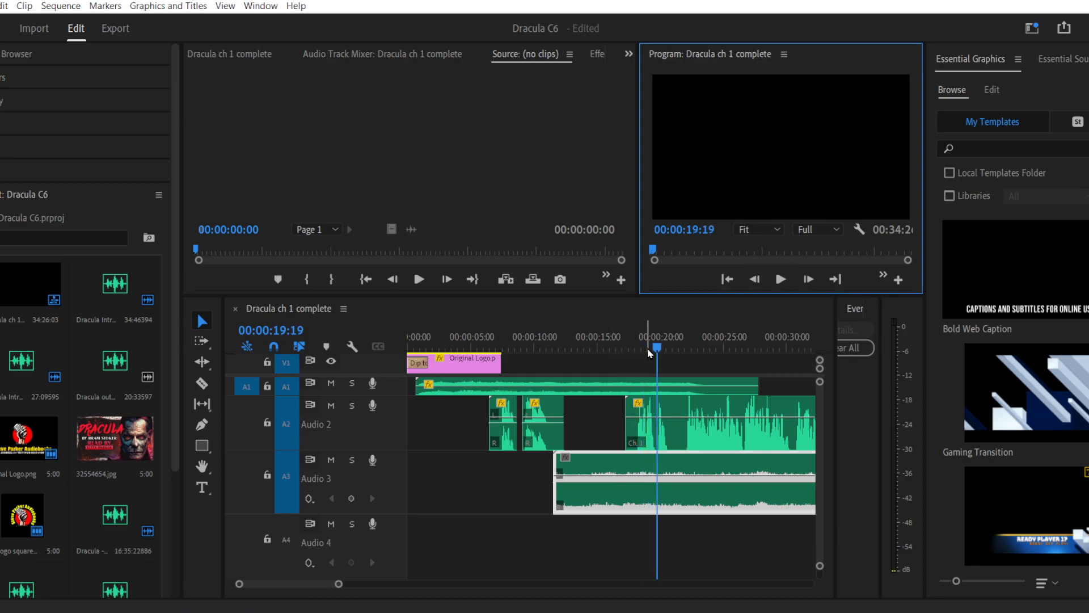
pyautogui.moveTo(659, 347); pyautogui.dragTo(636, 348)
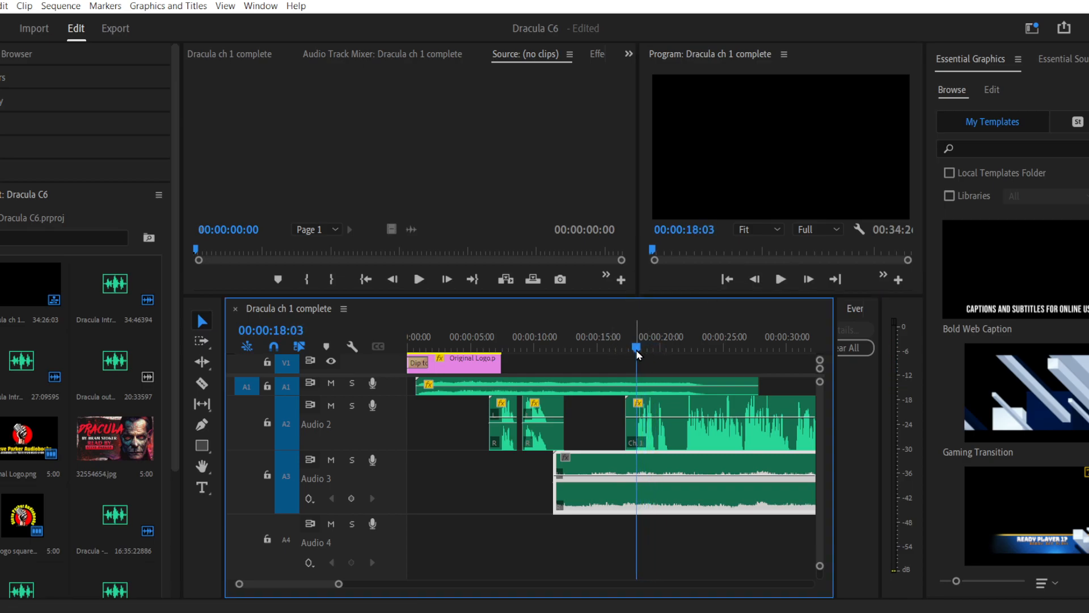
pyautogui.click(781, 279)
pyautogui.click(782, 280)
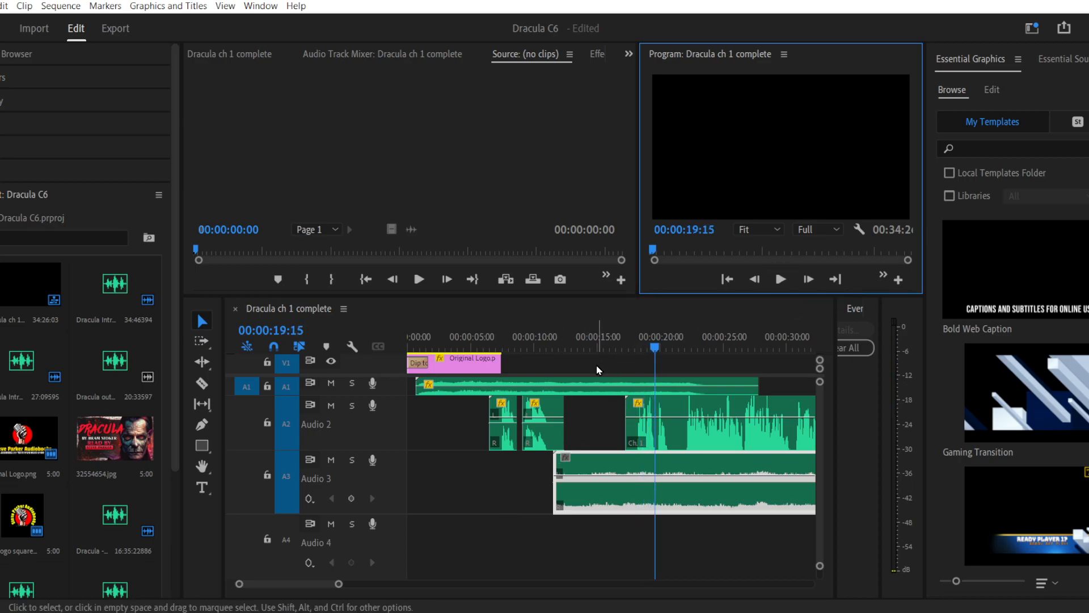
pyautogui.moveTo(658, 350); pyautogui.dragTo(635, 348)
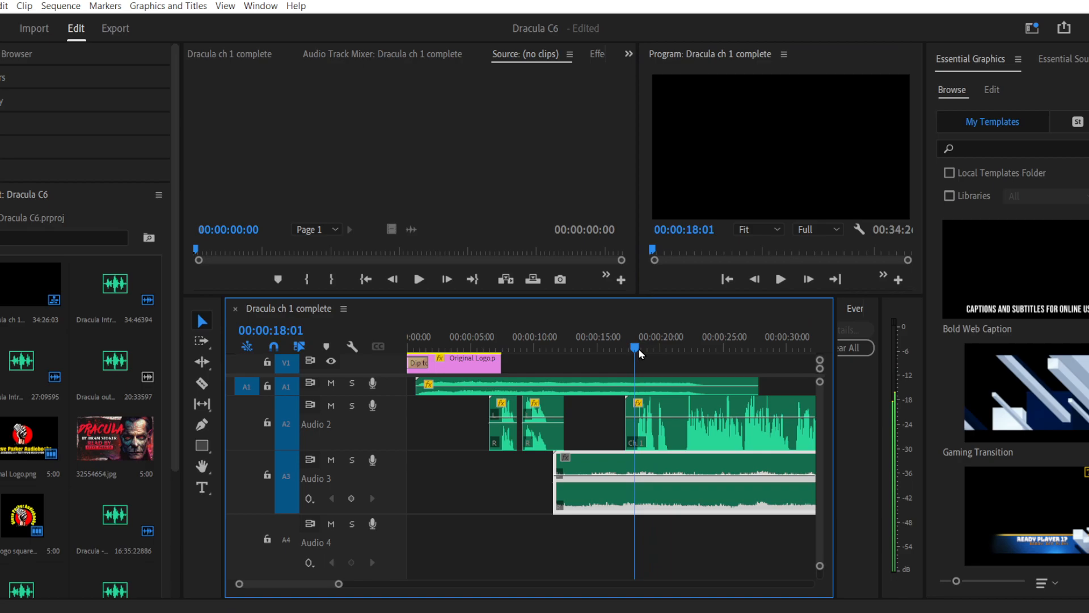
# Step: Use the Pen tool to add two volume keyframes that lower Beach fun as the Ch 1 narration begins
pyautogui.click(202, 426)
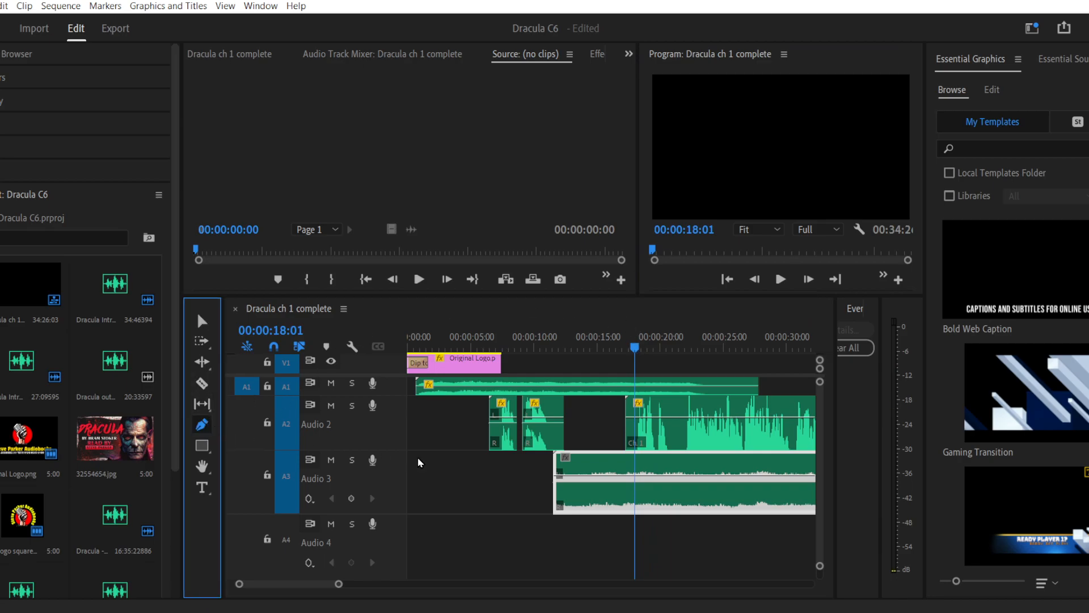
pyautogui.click(628, 475)
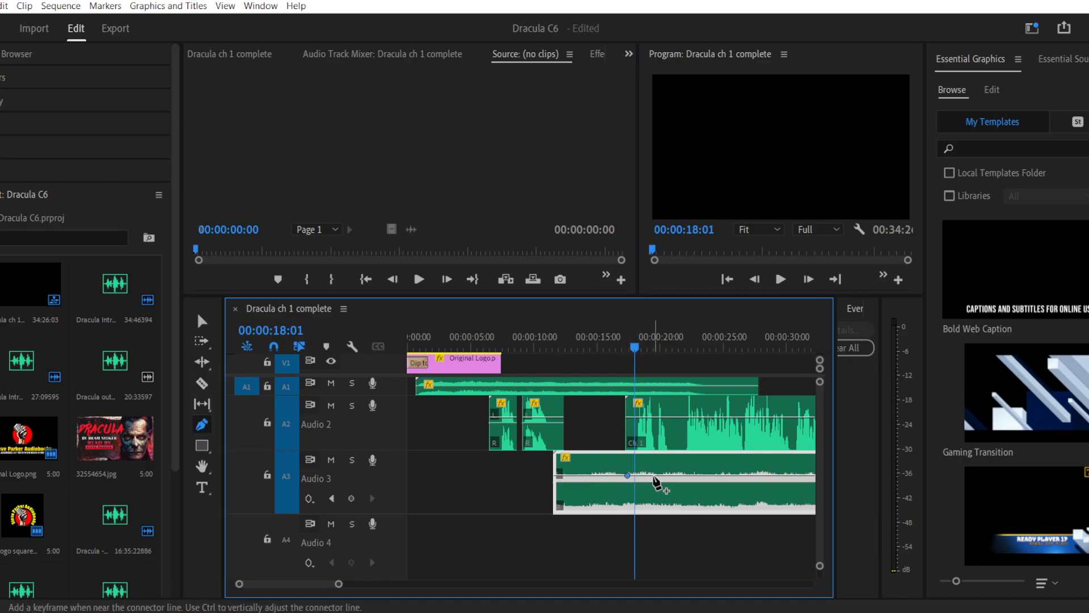
pyautogui.moveTo(666, 478); pyautogui.dragTo(665, 489)
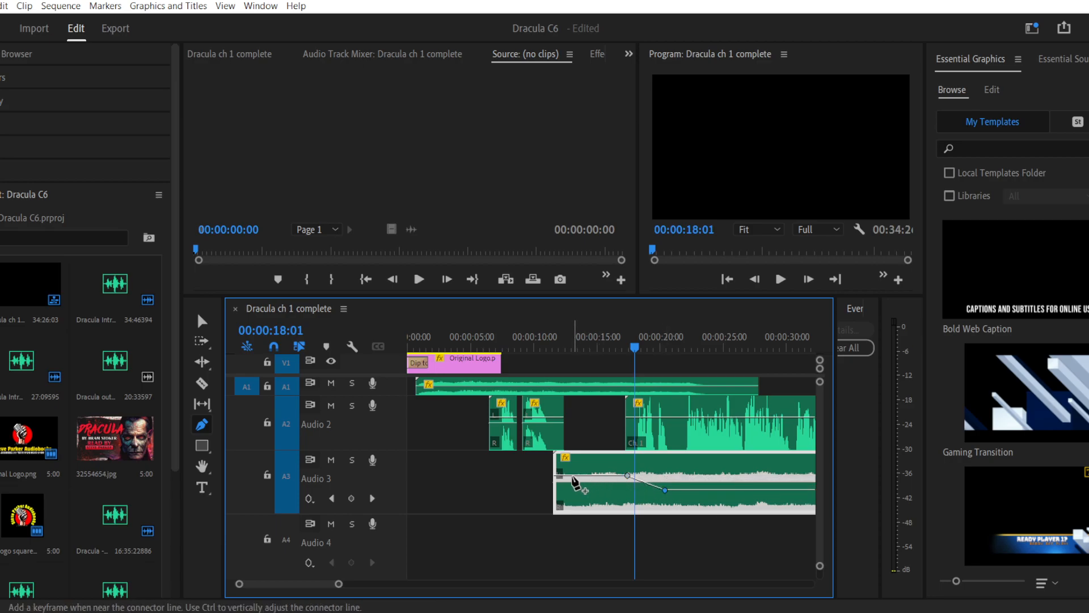
# Step: Add volume keyframes that fade Beach fun in from silence at its start, and play the result from about 10 seconds
pyautogui.click(585, 475)
pyautogui.moveTo(562, 475); pyautogui.dragTo(558, 533)
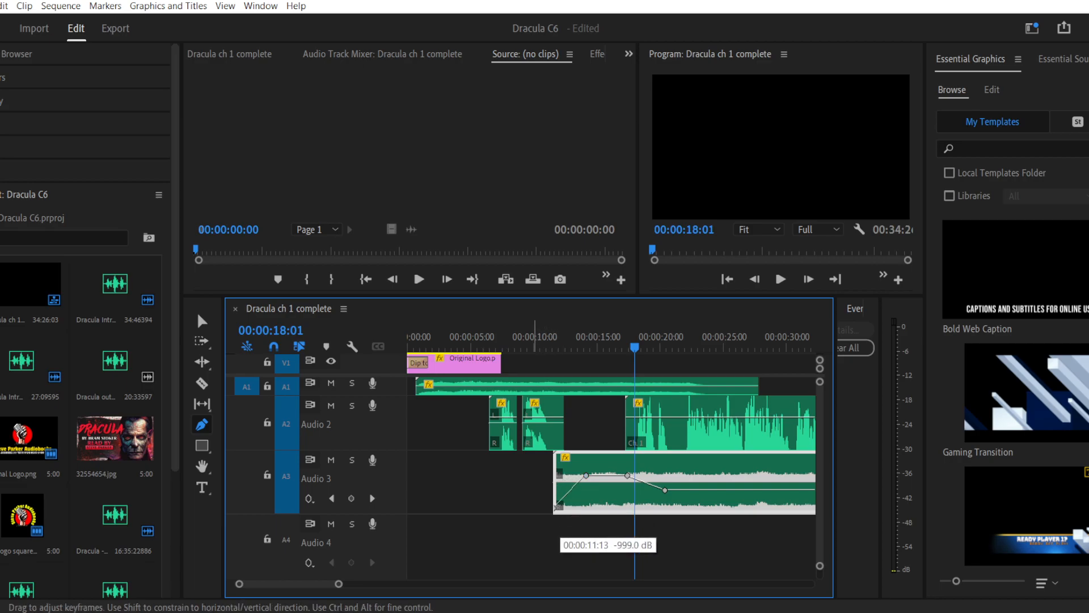
pyautogui.click(535, 340)
pyautogui.click(788, 280)
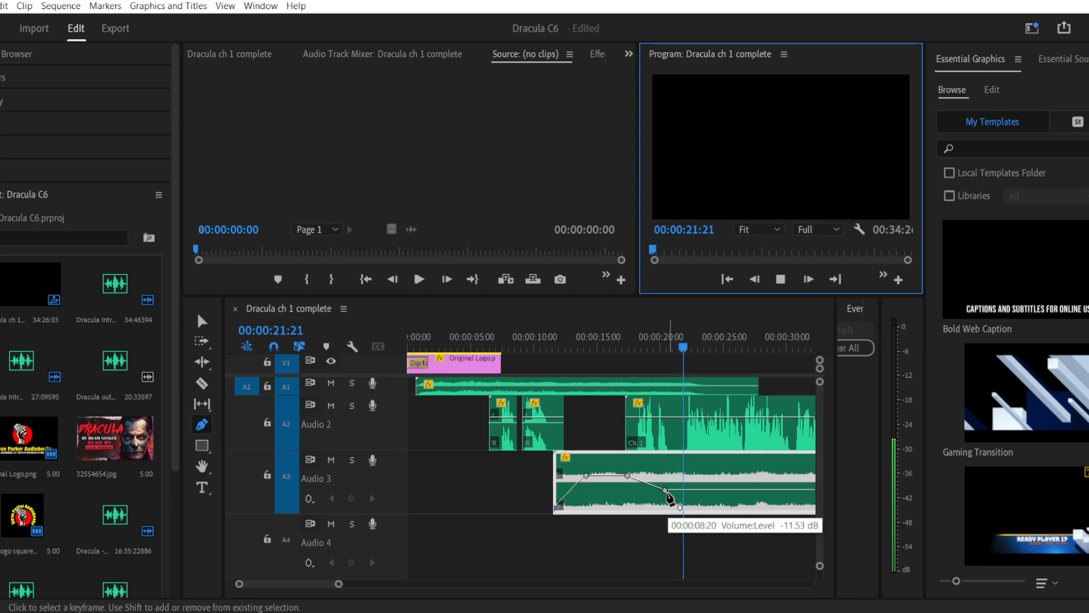
# Step: Move the lowered volume keyframe on Beach fun to 00:00:22:01 at -10.7 dB and replay the fade from about 18 seconds
pyautogui.moveTo(666, 491); pyautogui.dragTo(687, 490)
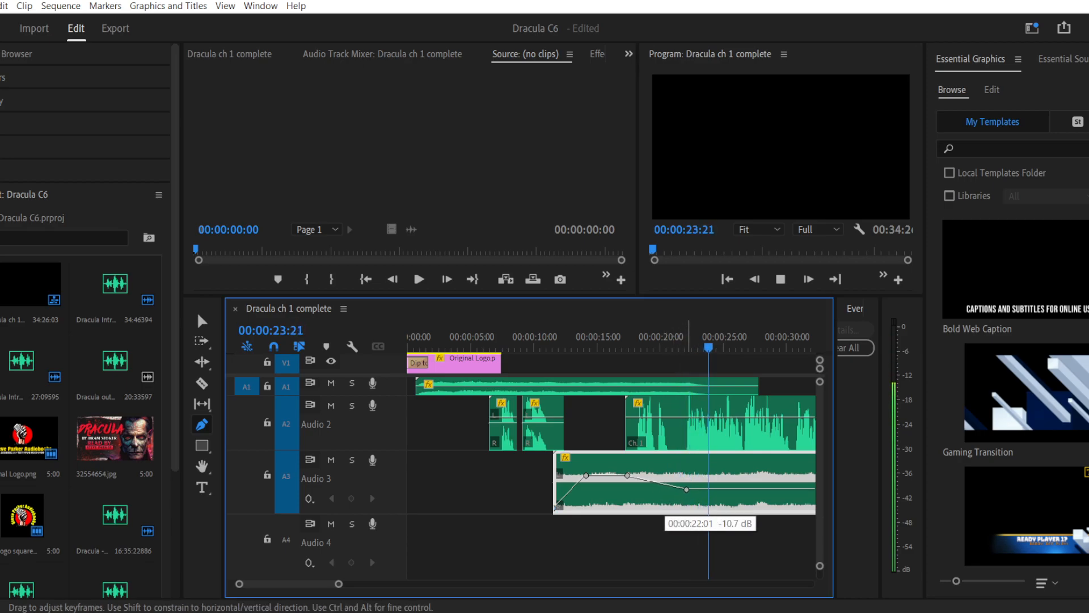
pyautogui.moveTo(652, 348); pyautogui.dragTo(638, 348)
pyautogui.click(780, 279)
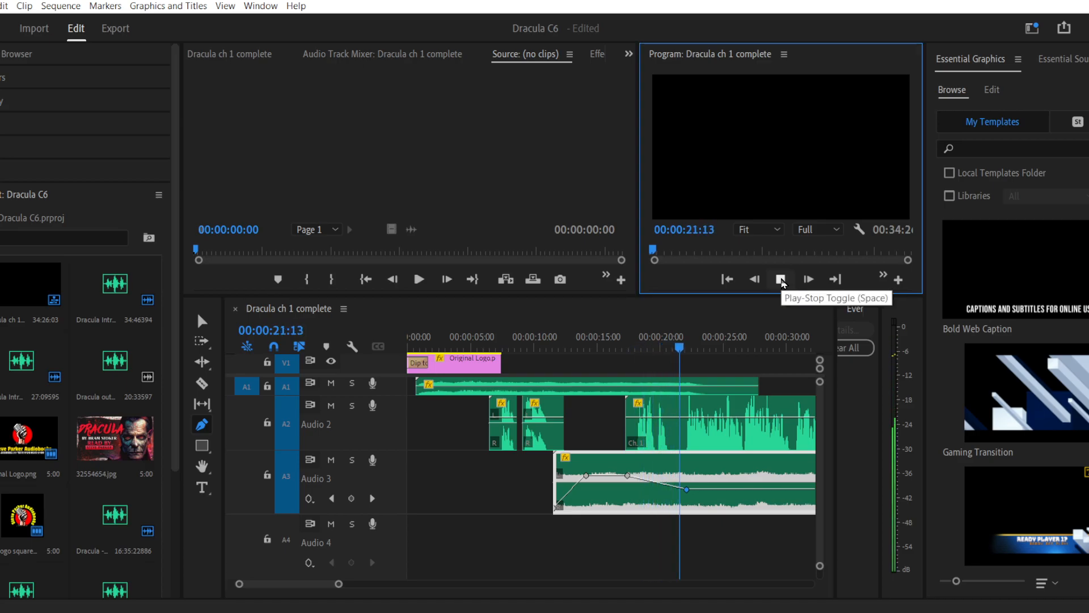
pyautogui.click(339, 584)
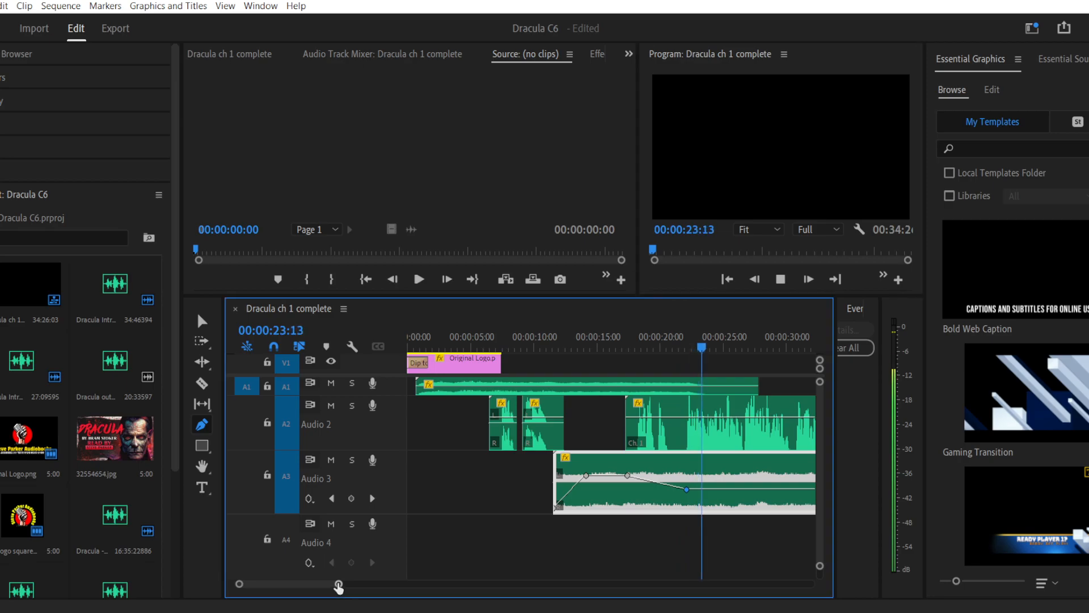
pyautogui.moveTo(339, 585); pyautogui.dragTo(367, 585)
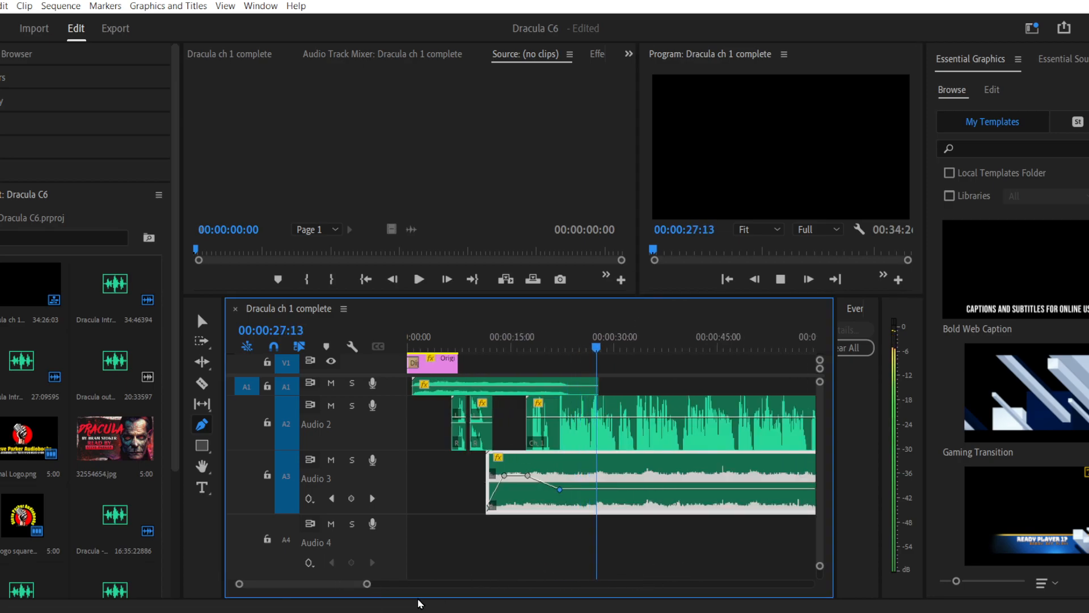
pyautogui.moveTo(367, 584); pyautogui.dragTo(405, 584)
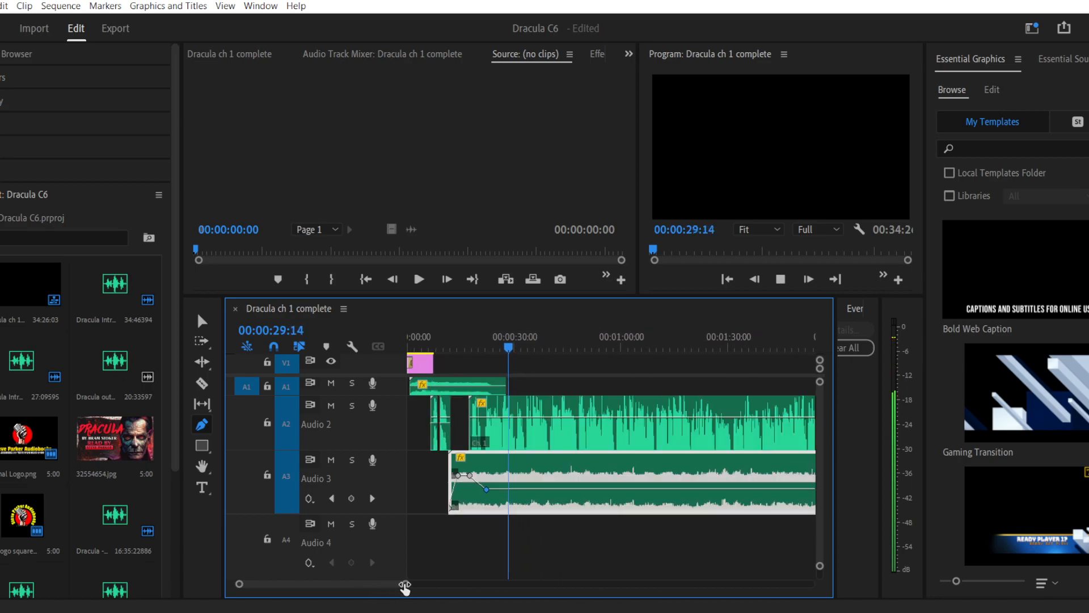
pyautogui.click(204, 322)
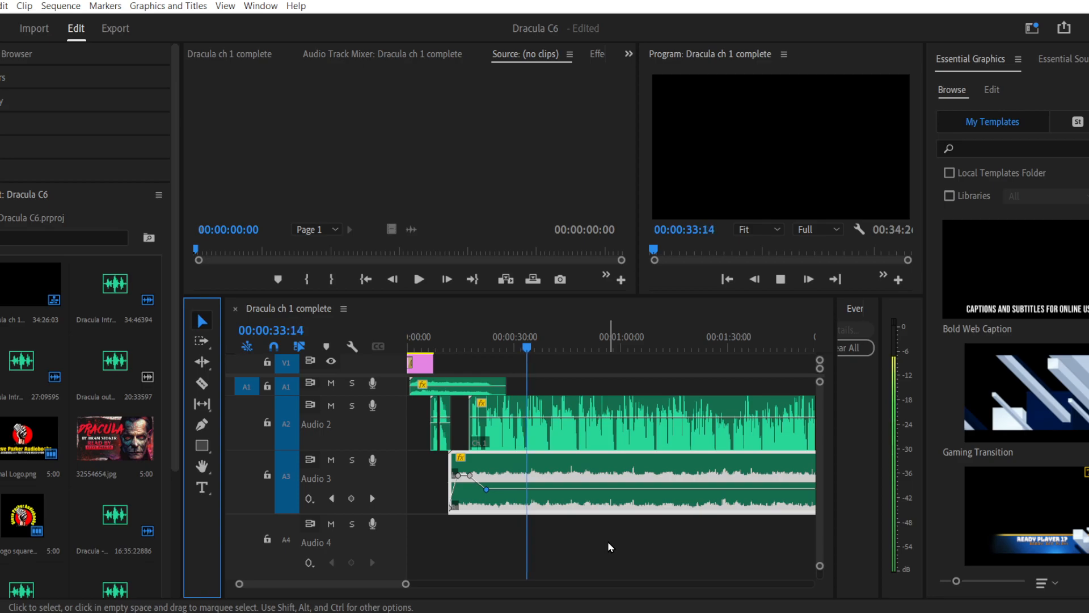
# Step: Lower the last Beach fun volume keyframe slightly and play the mix through to about 00:04:18
pyautogui.click(489, 492)
pyautogui.moveTo(489, 491); pyautogui.dragTo(489, 493)
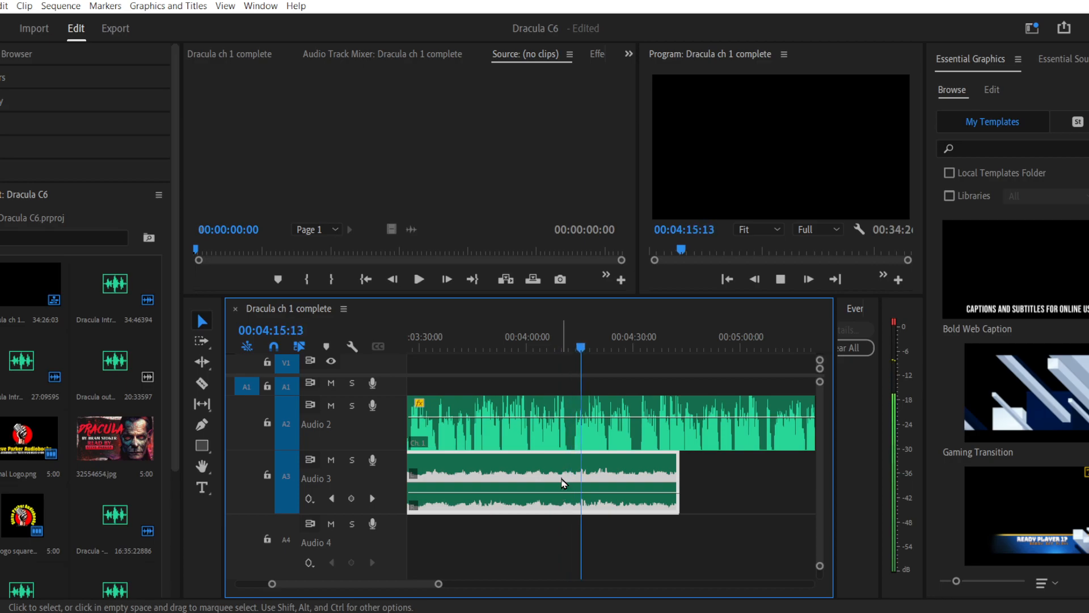
pyautogui.click(780, 279)
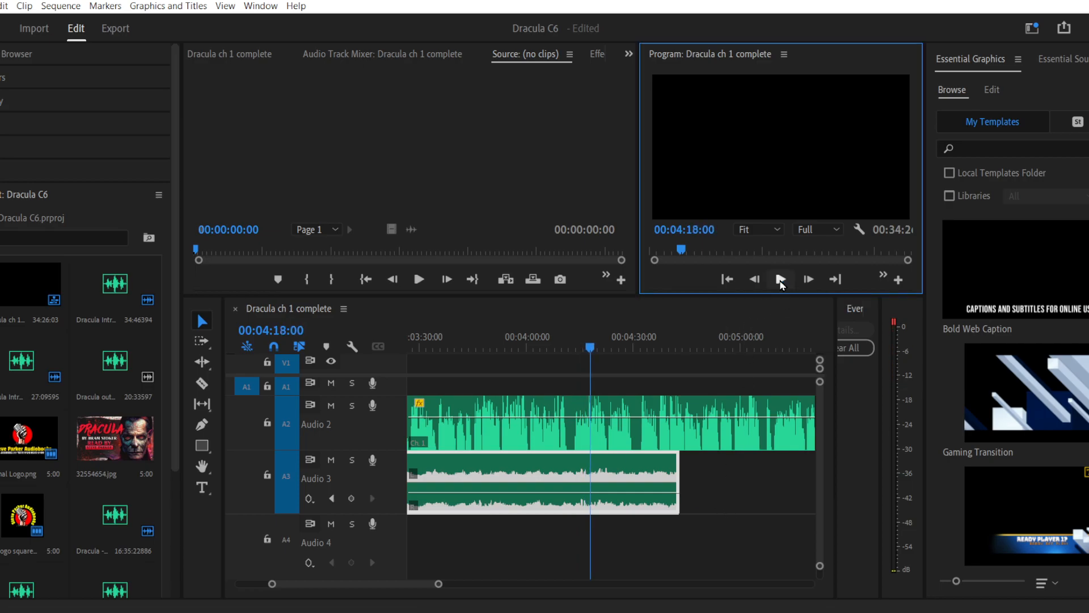
# Step: Delete the Dracula - Mina - Edit A narration from Audio 2 and open a new File Explorer window
pyautogui.click(563, 437)
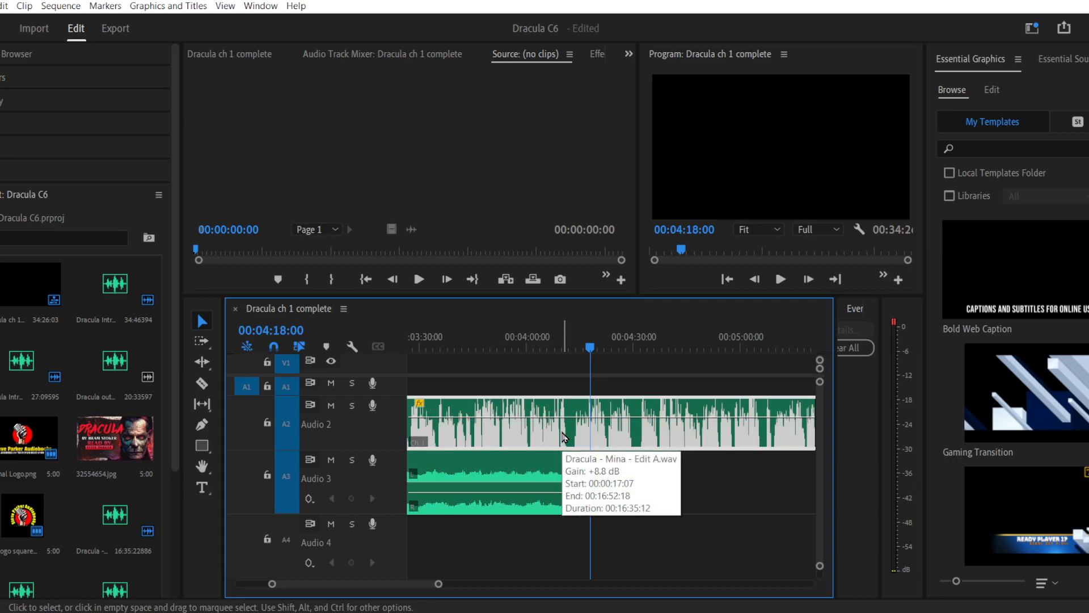
pyautogui.press('Delete')
pyautogui.hotkey('alt', 'Tab')
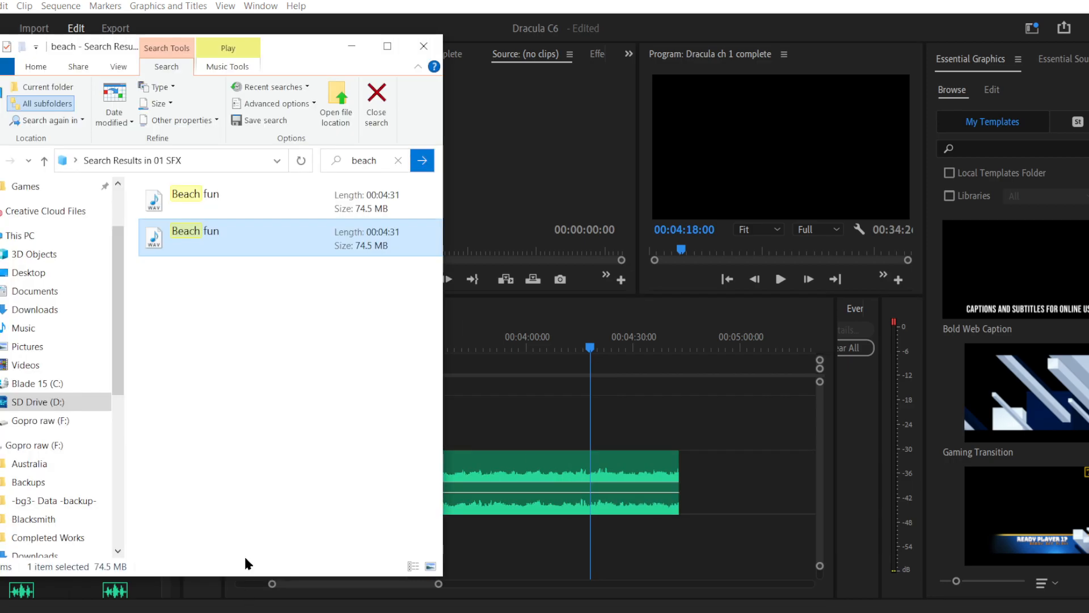
pyautogui.click(252, 437)
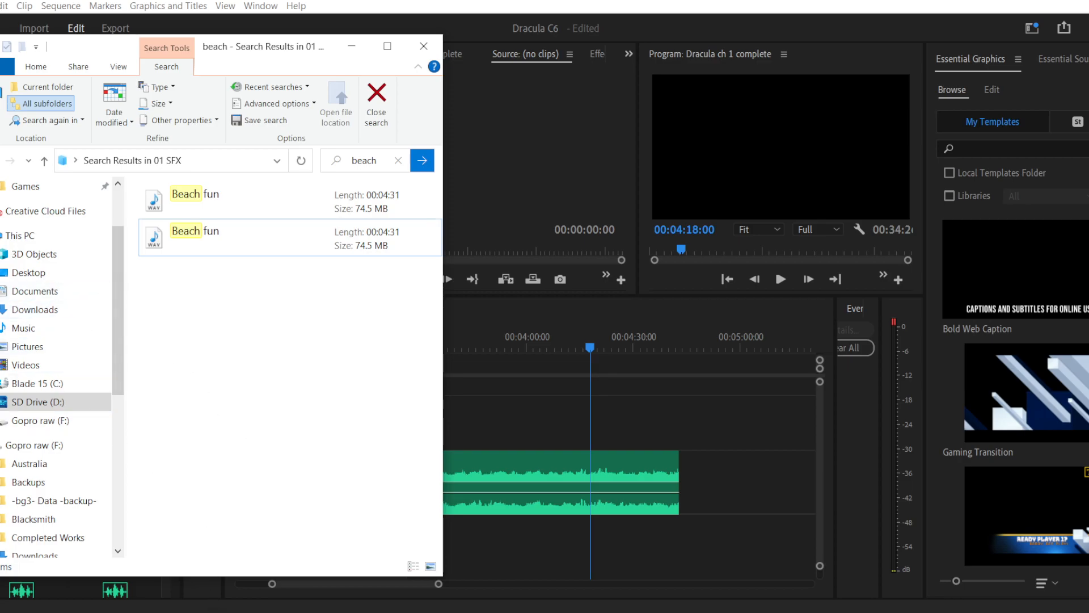
pyautogui.rightClick(245, 612)
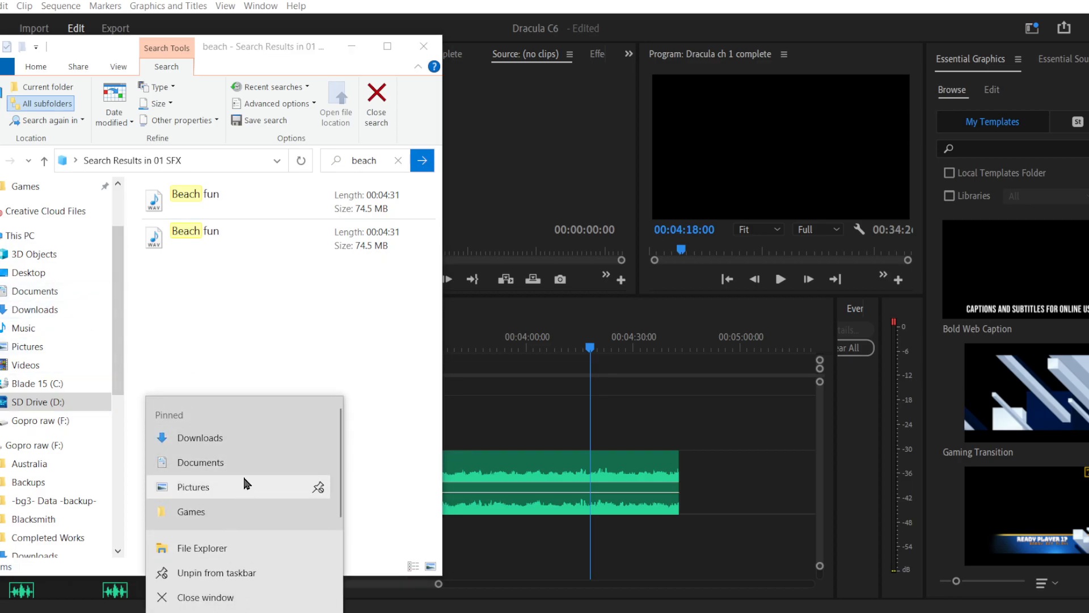
pyautogui.click(243, 539)
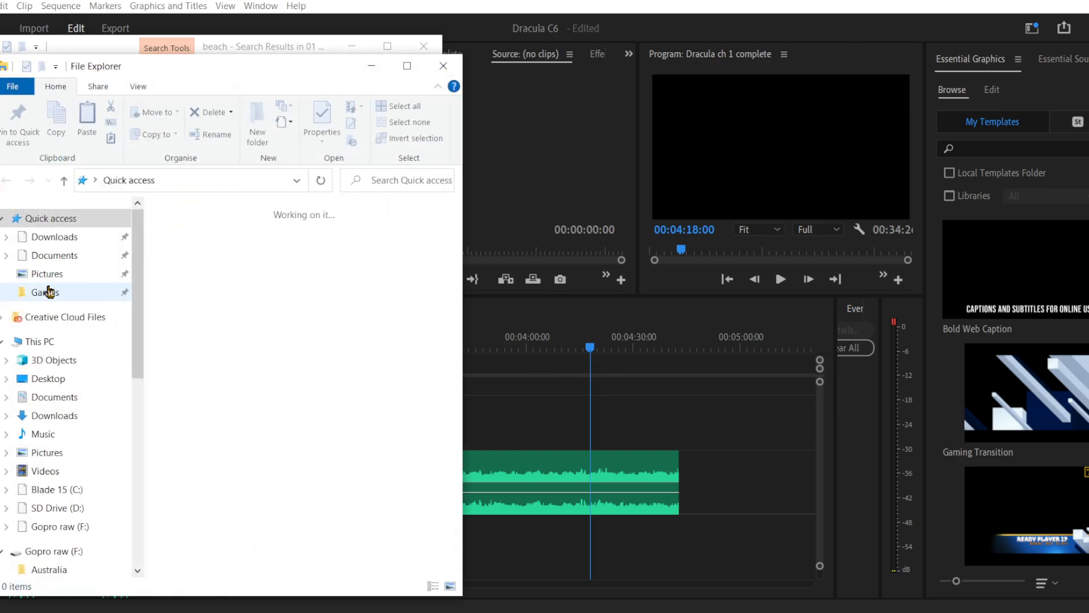
# Step: Place the edited Dracula Ch6 narration from Desktop > Current Audiobook > Dracula working > Chapter 6 onto Audio 2
pyautogui.click(73, 372)
pyautogui.doubleClick(356, 246)
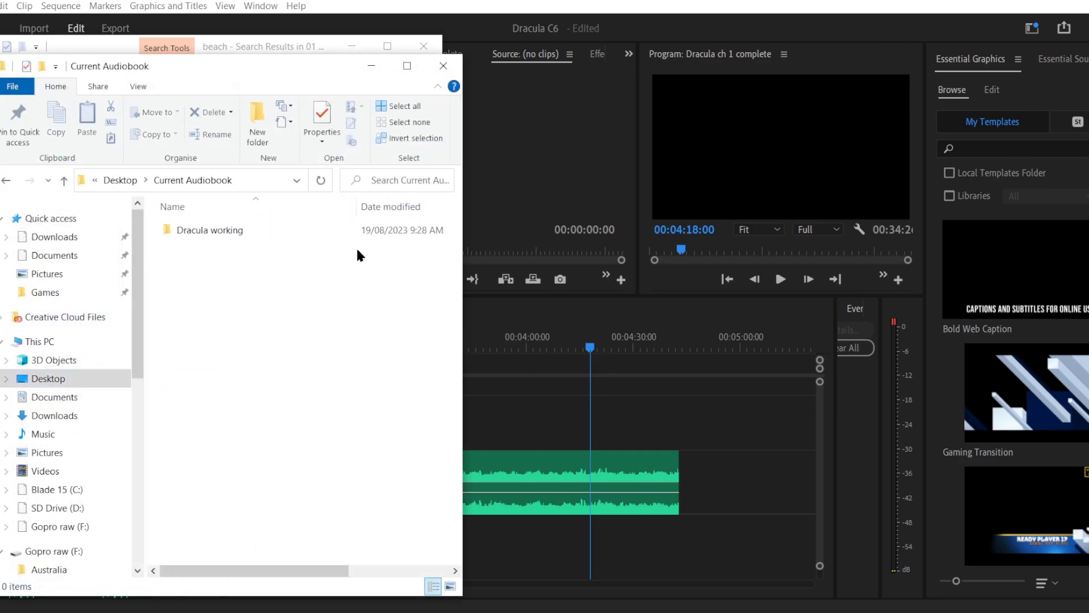
pyautogui.doubleClick(222, 232)
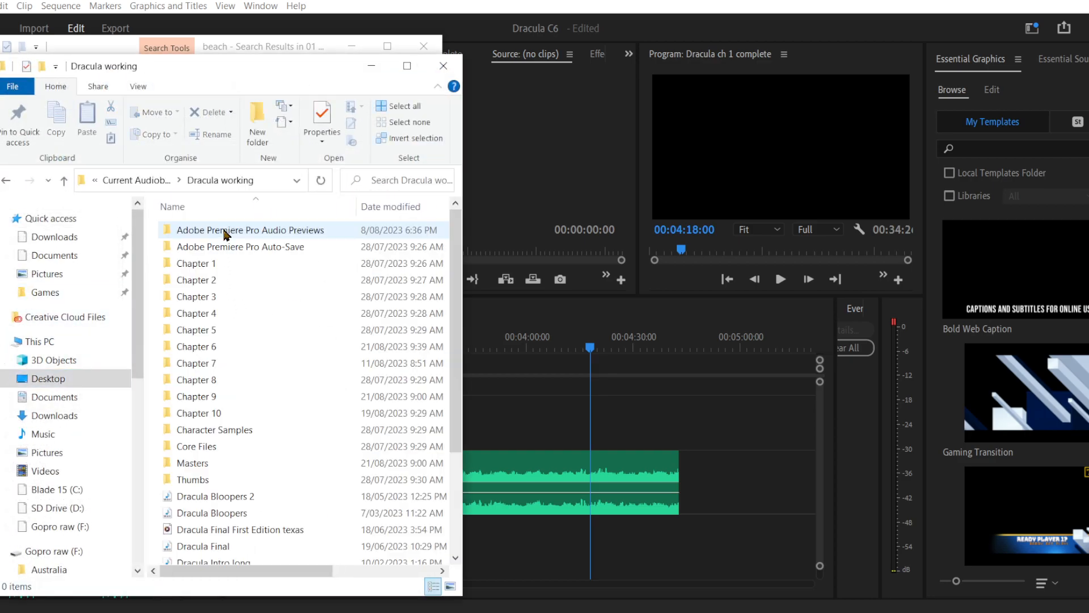
pyautogui.doubleClick(214, 347)
pyautogui.click(231, 415)
pyautogui.moveTo(231, 419); pyautogui.dragTo(524, 431)
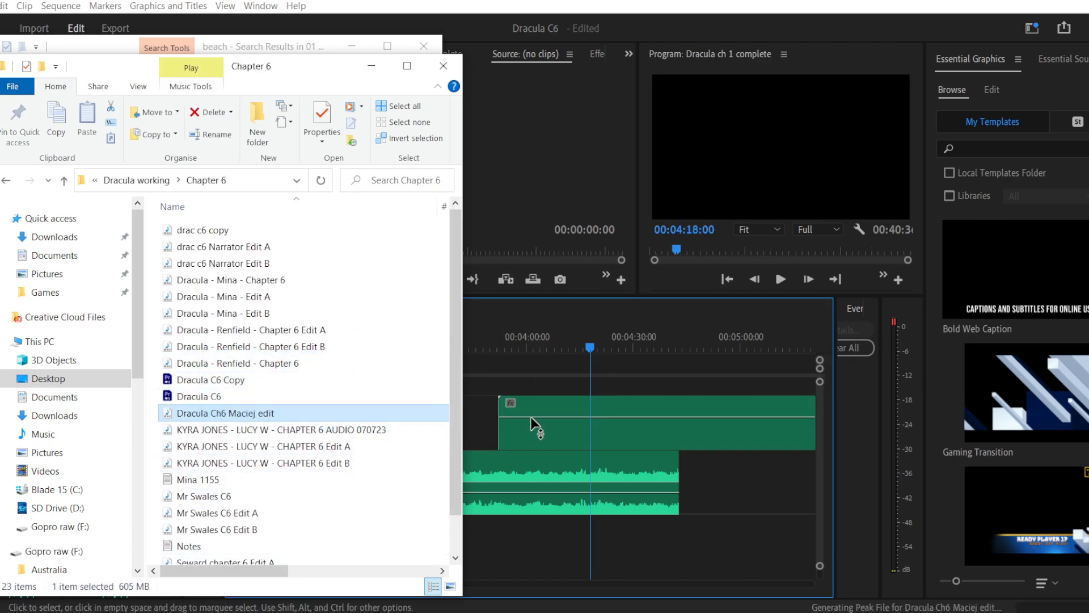
pyautogui.click(676, 2)
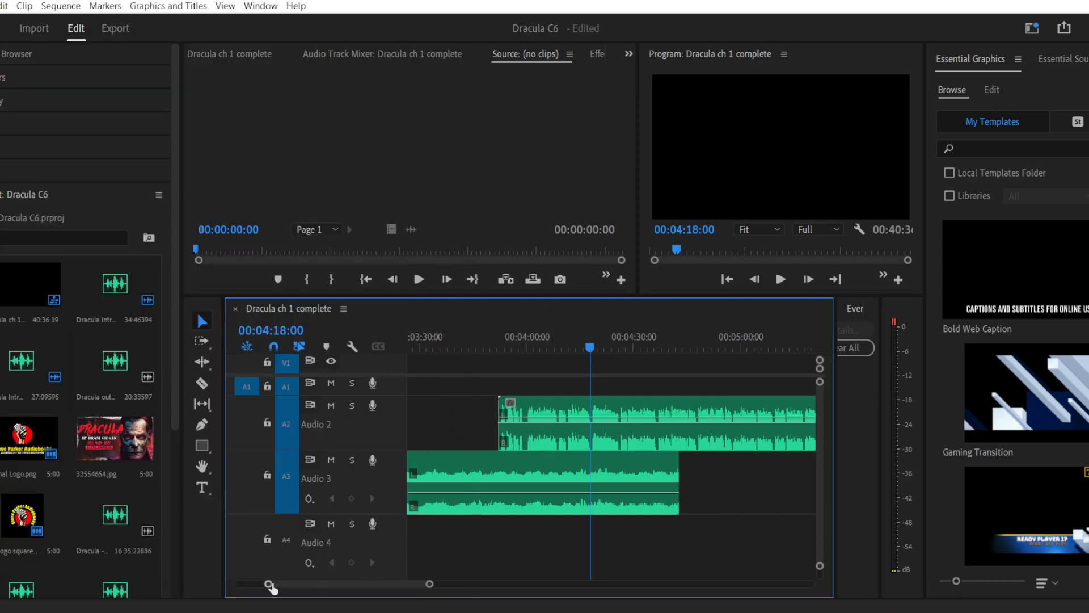
# Step: Move the Ch6 narration clip earlier on Audio 2 so it starts at about 14 seconds, shortly after the intro voice clips
pyautogui.moveTo(268, 585); pyautogui.dragTo(250, 585)
pyautogui.moveTo(686, 448)
pyautogui.mouseDown()
pyautogui.moveTo(381, 450)
pyautogui.moveTo(567, 441)
pyautogui.mouseUp()
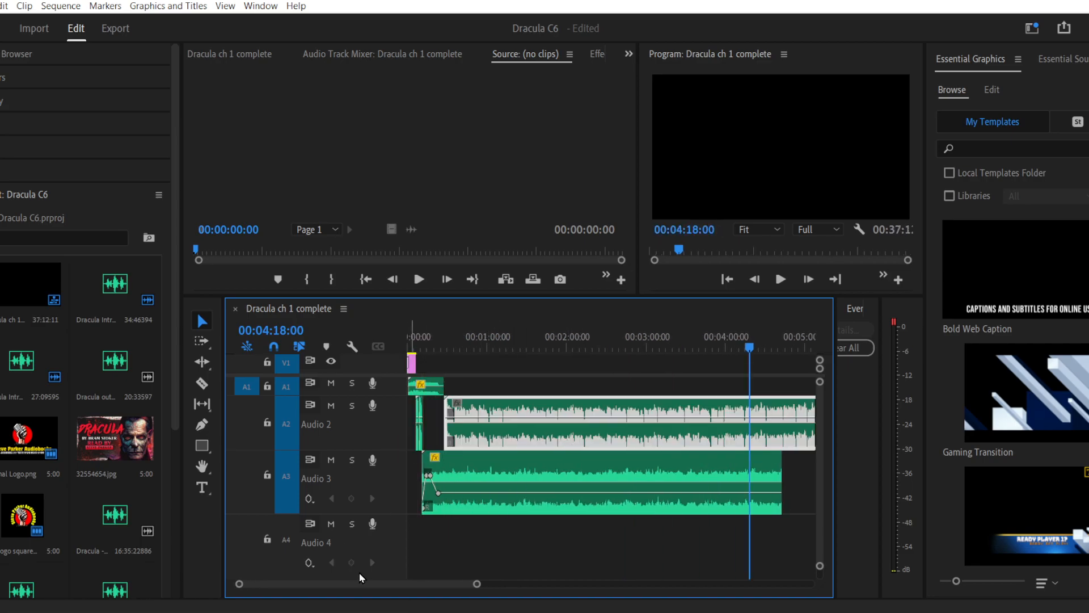
pyautogui.moveTo(239, 584); pyautogui.dragTo(277, 584)
pyautogui.moveTo(454, 353); pyautogui.dragTo(429, 354)
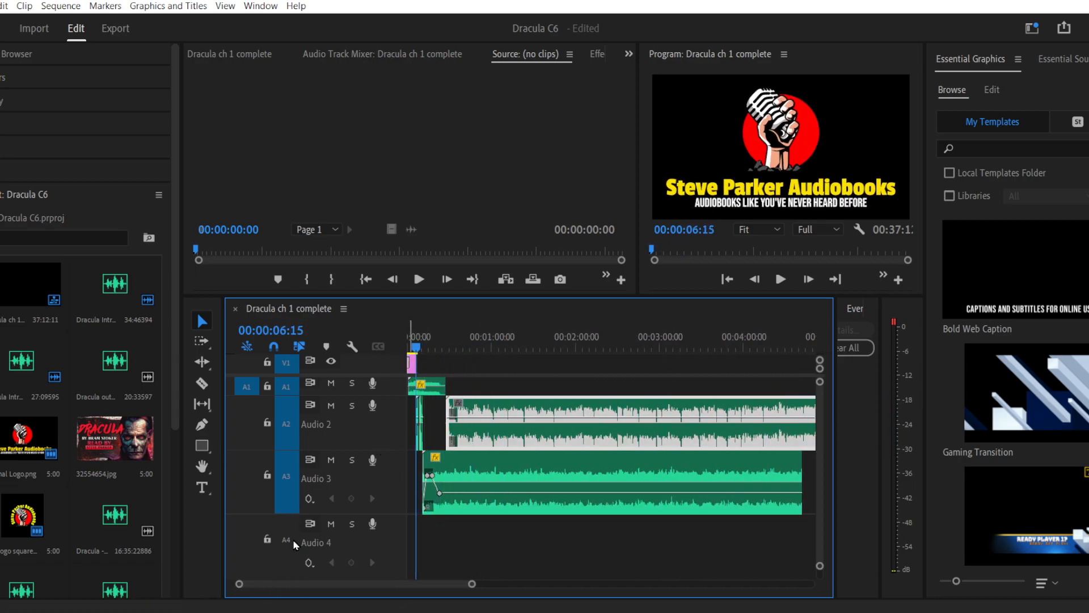
pyautogui.hotkey('ctrl', 'shift', 'a')
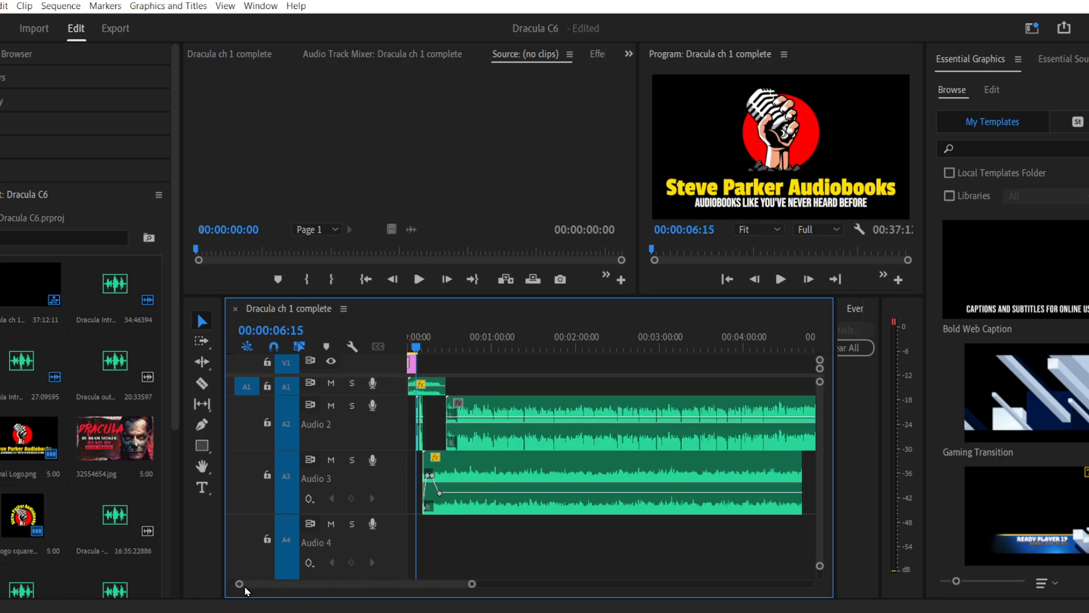
pyautogui.scroll(5, 239, 592)
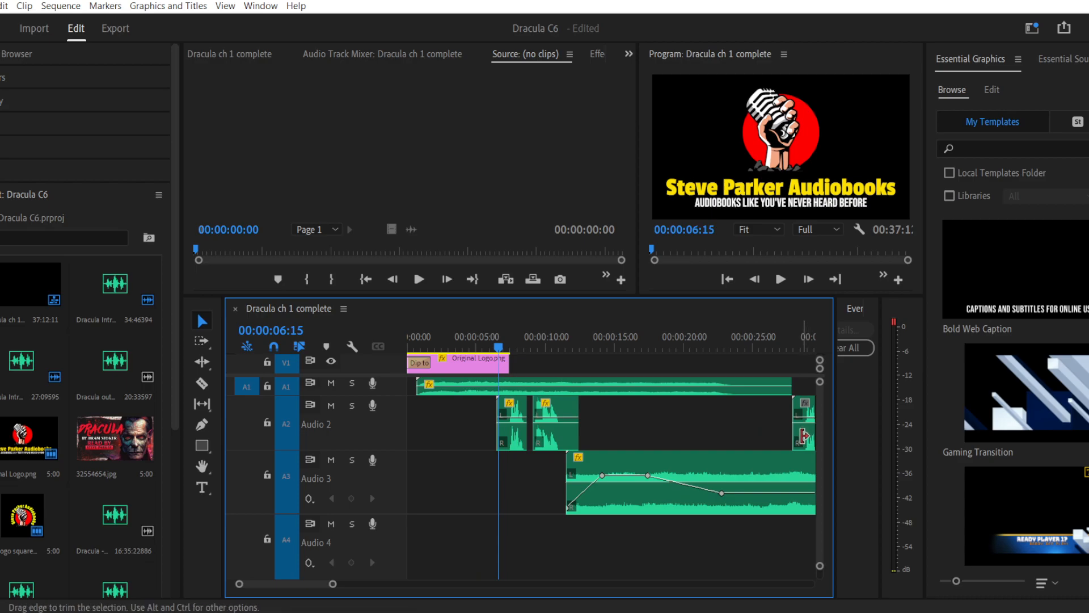
pyautogui.moveTo(805, 438); pyautogui.dragTo(613, 444)
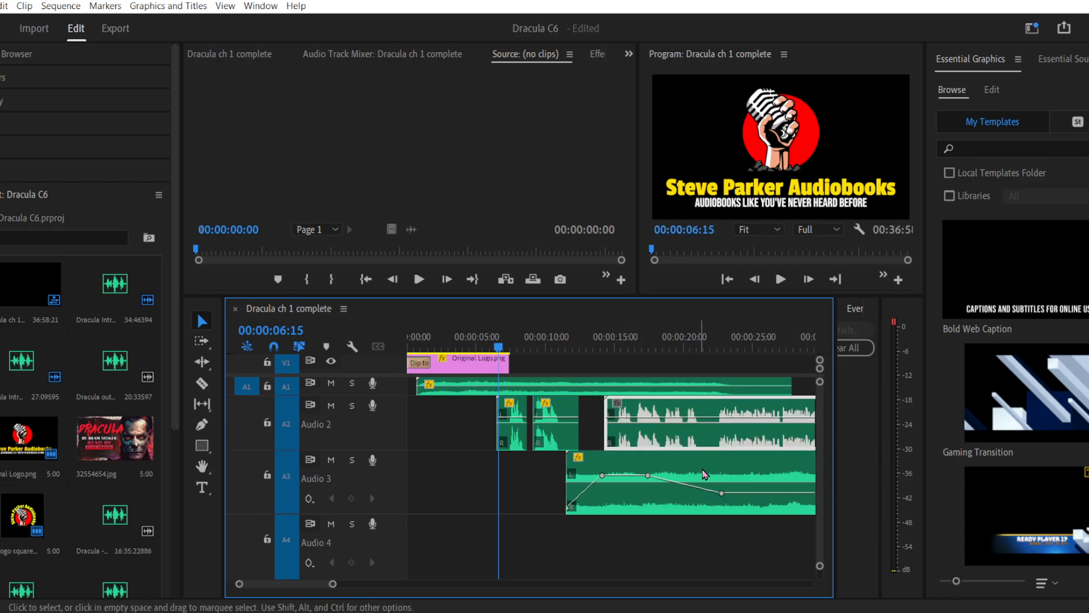
# Step: Play the Ch6 narration from about 16 seconds, and replay from about 7 seconds to check how it follows the intro
pyautogui.click(633, 340)
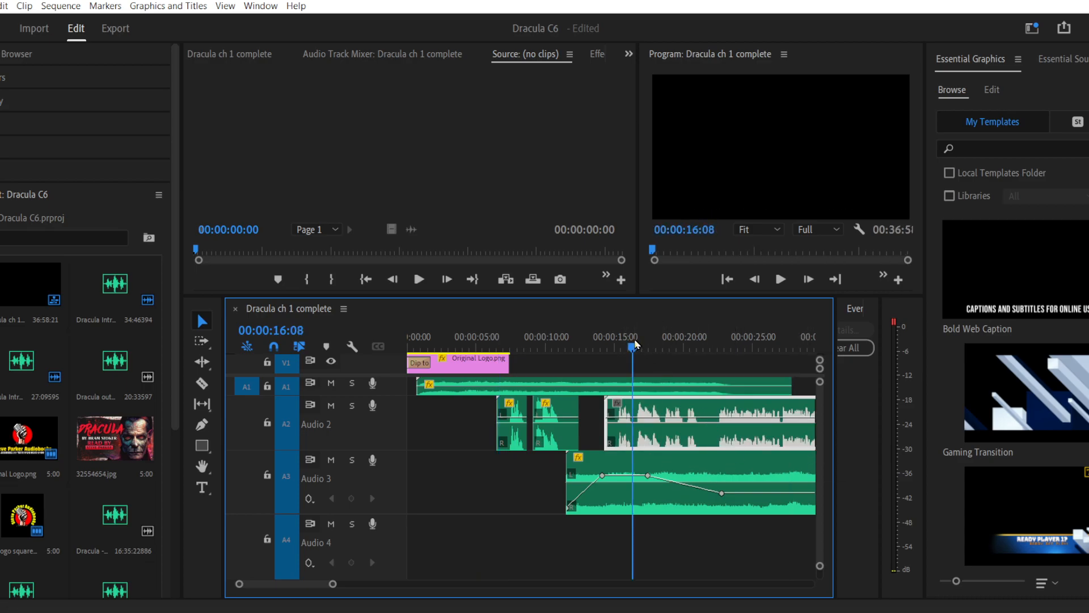
pyautogui.click(783, 288)
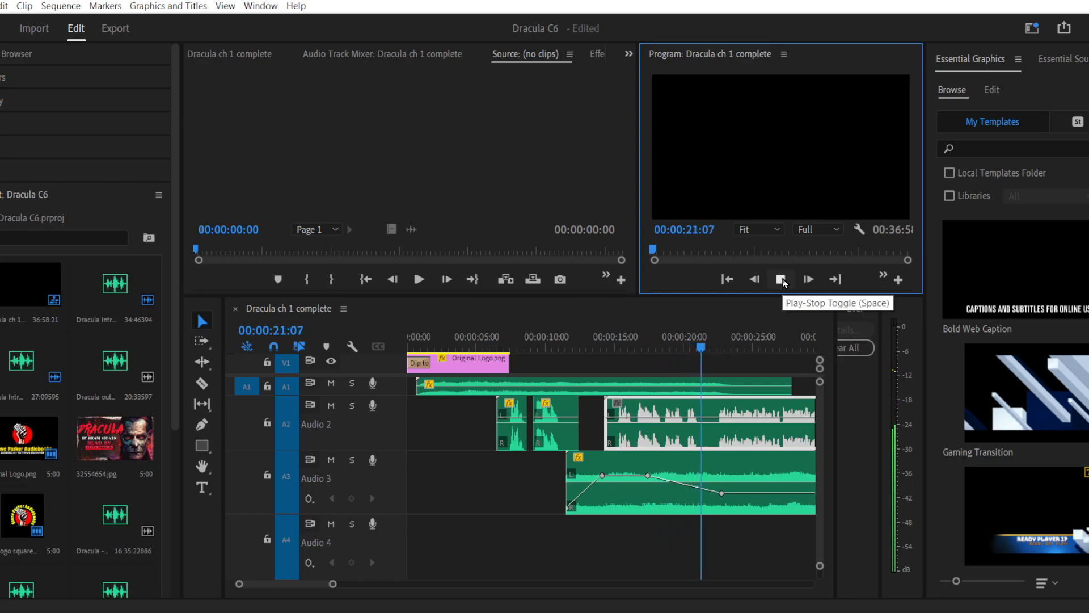
pyautogui.click(781, 280)
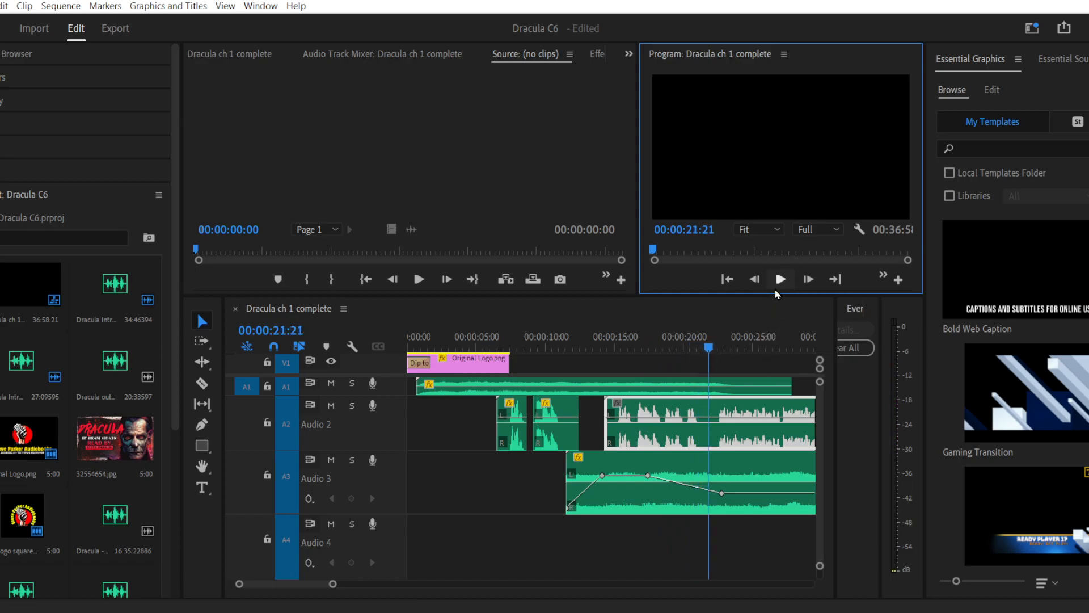
pyautogui.click(775, 286)
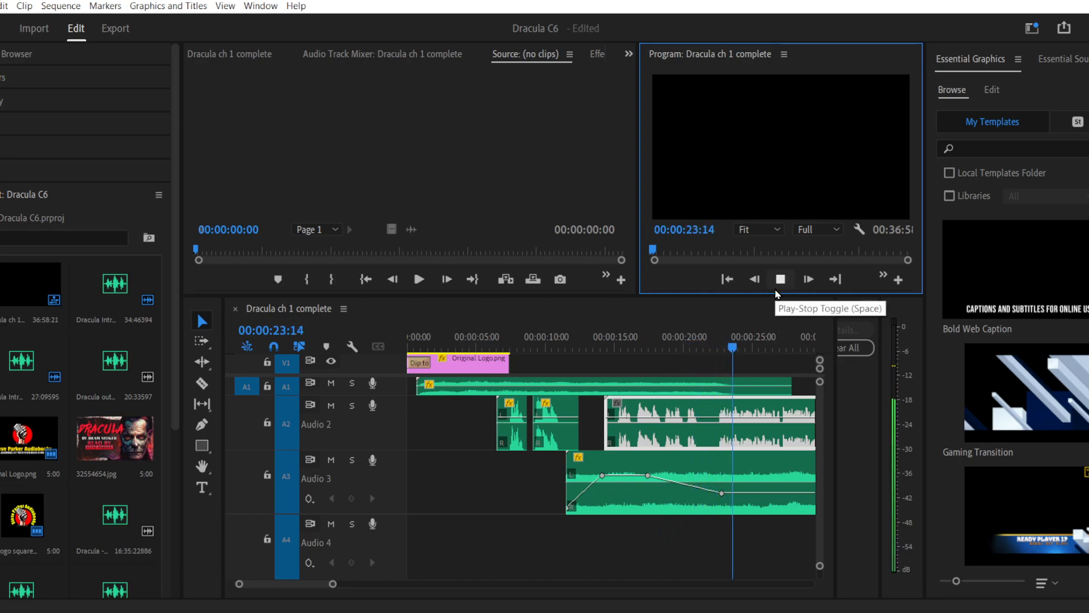
pyautogui.click(779, 290)
pyautogui.click(507, 339)
pyautogui.click(785, 279)
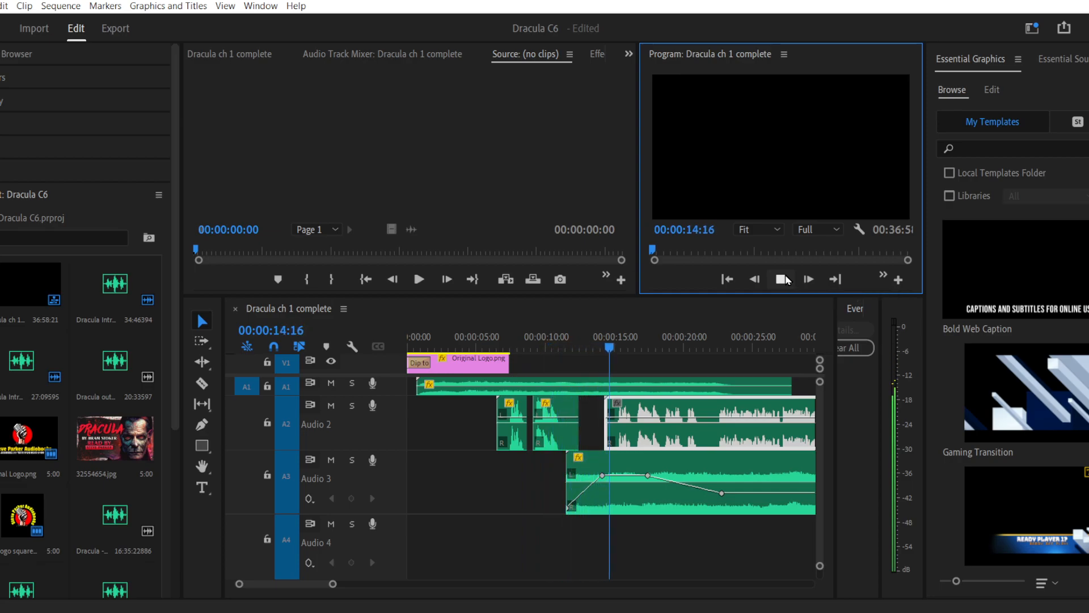
pyautogui.click(786, 279)
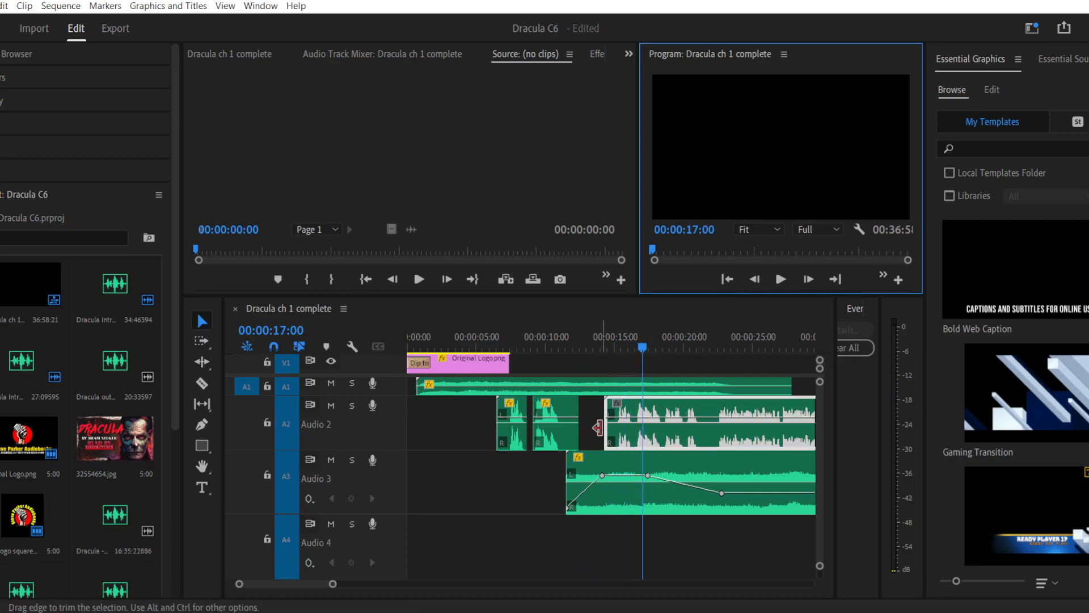
# Step: Trim the Ch6 narration's start to about 18 seconds and split the clip with the Razor tool at about 22 seconds
pyautogui.moveTo(606, 428); pyautogui.dragTo(662, 431)
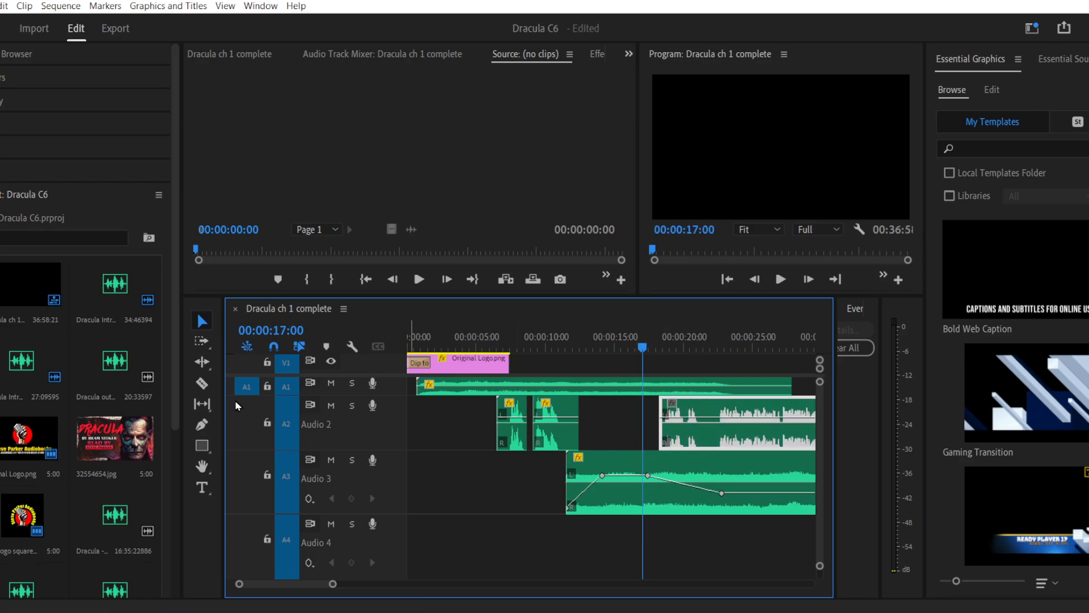
pyautogui.click(202, 384)
pyautogui.click(708, 434)
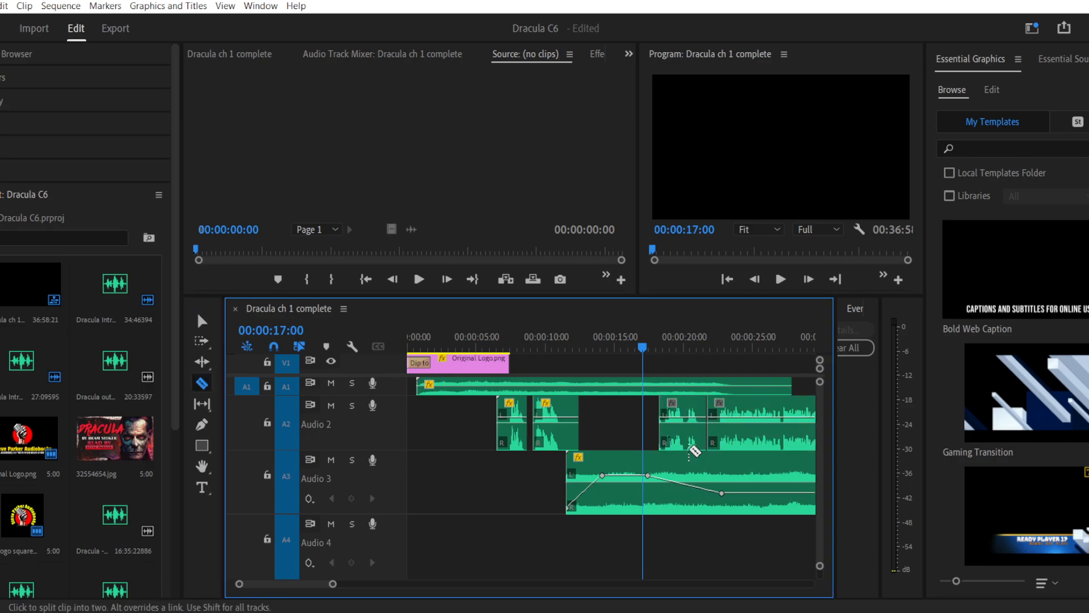
pyautogui.click(202, 321)
# Step: Move the short opening piece of the Ch6 narration earlier so it starts at about 16 seconds
pyautogui.moveTo(675, 435); pyautogui.dragTo(658, 437)
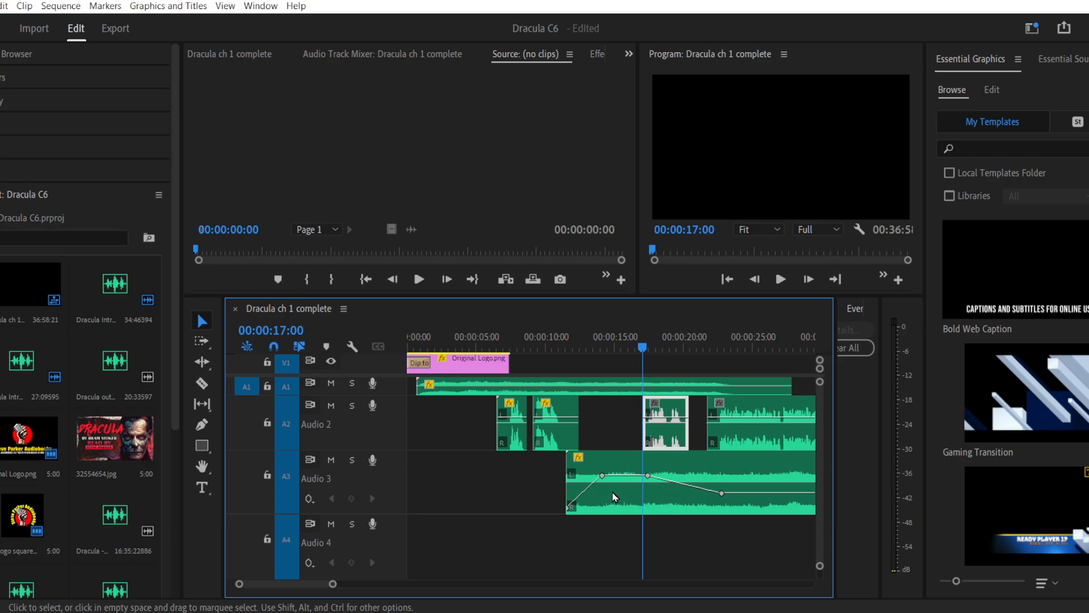
pyautogui.moveTo(470, 424); pyautogui.dragTo(767, 443)
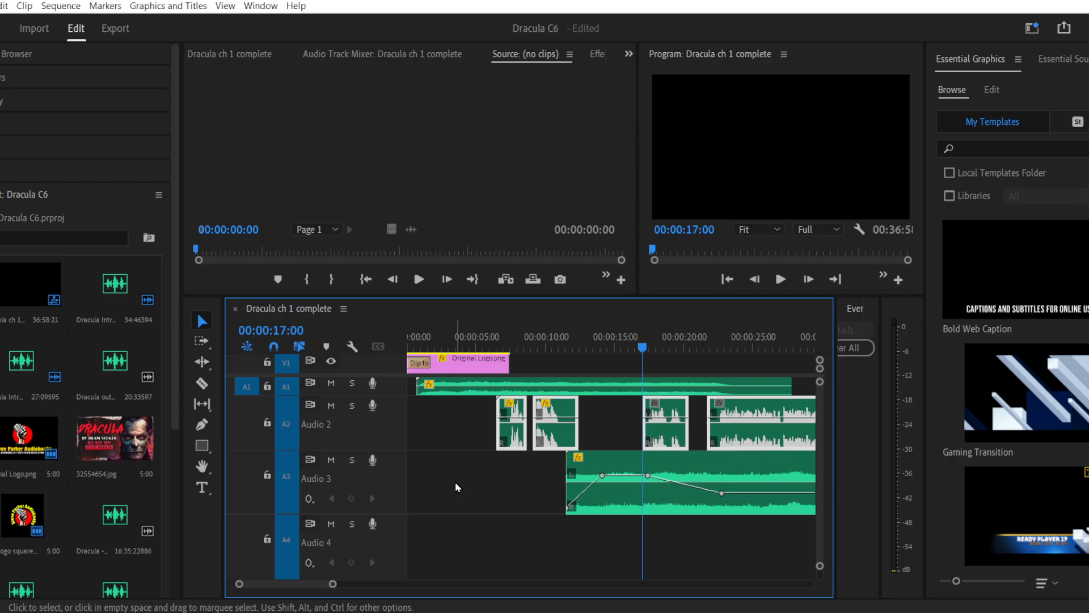
pyautogui.hotkey('ctrl', 'z')
pyautogui.click(472, 529)
pyautogui.moveTo(681, 441); pyautogui.dragTo(654, 441)
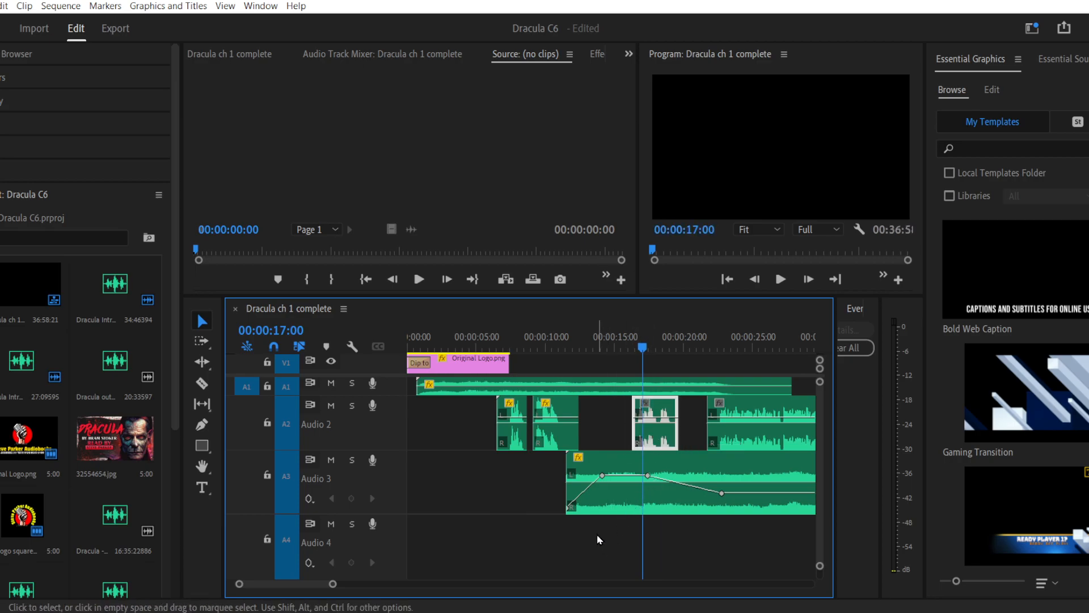
# Step: Normalize the max peak of all Audio 2 voice clips to -1 dB with Audio Gain
pyautogui.moveTo(466, 419); pyautogui.dragTo(753, 443)
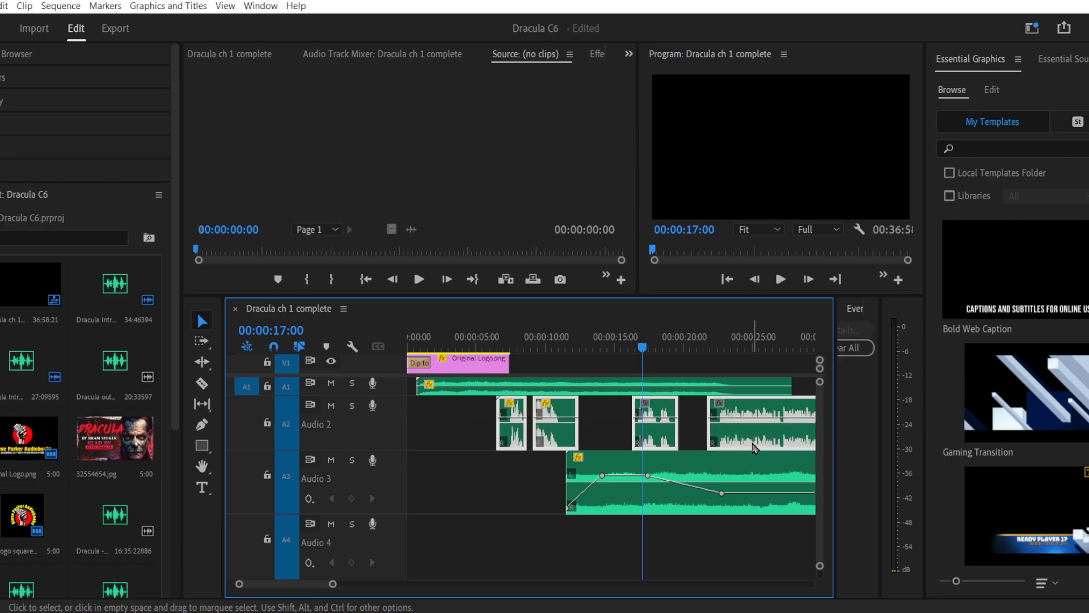
pyautogui.press('g')
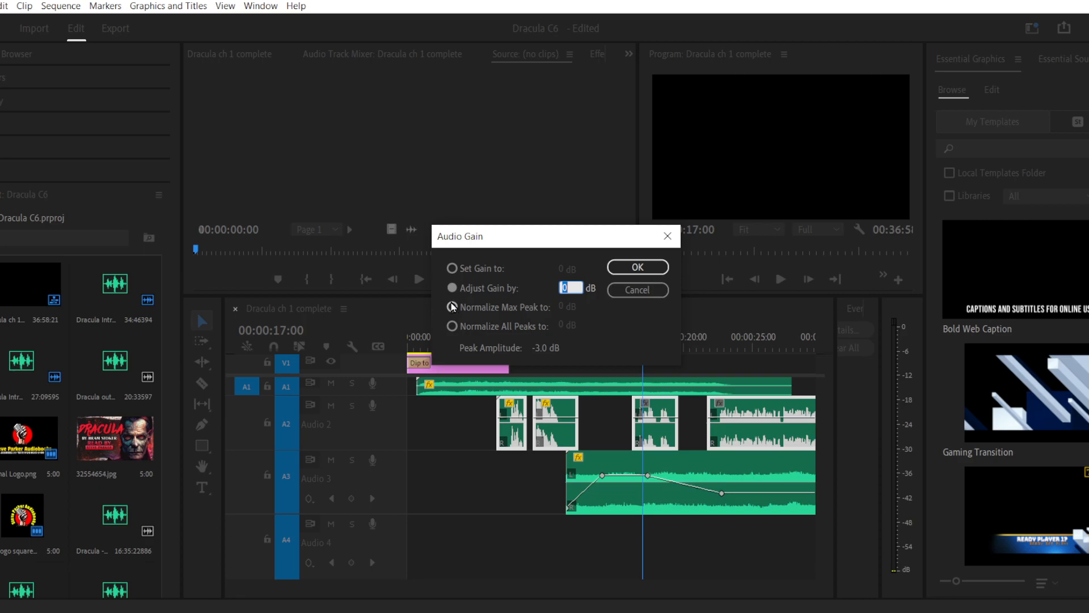
pyautogui.click(453, 308)
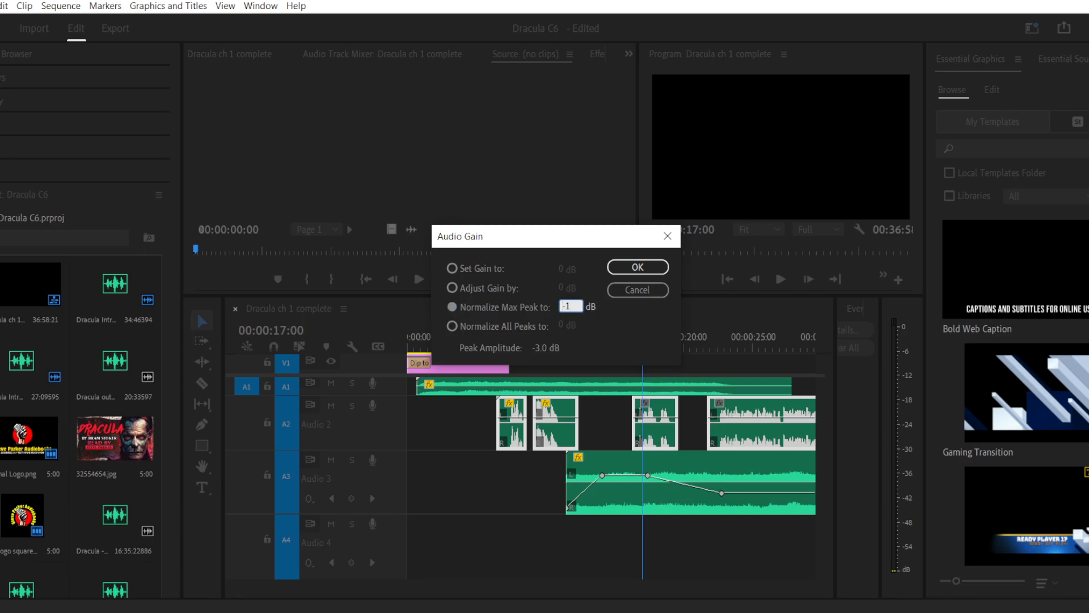
pyautogui.click(637, 266)
pyautogui.click(504, 499)
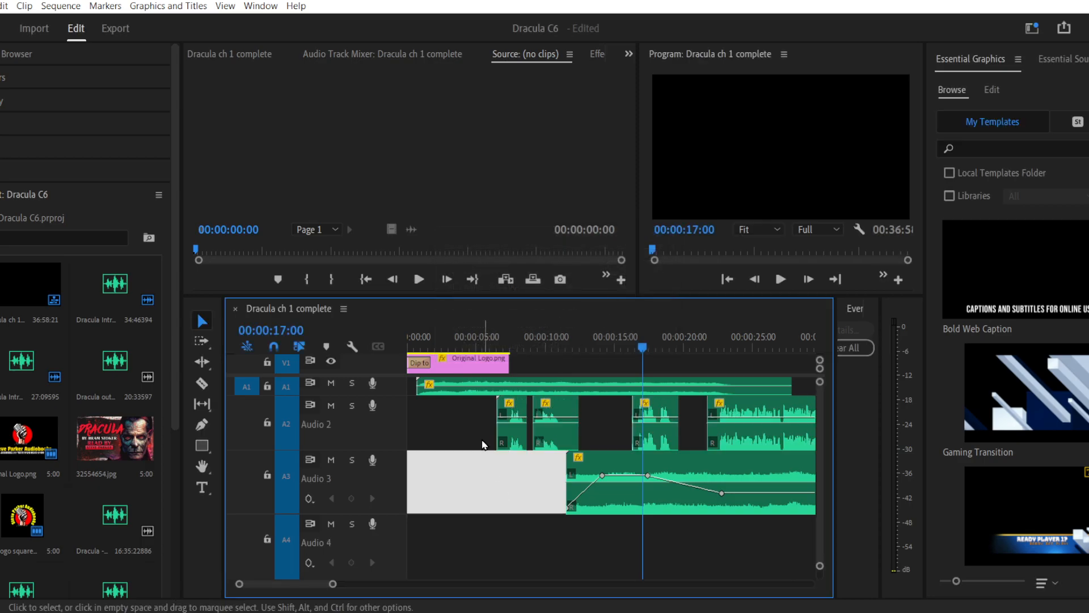
# Step: Play the sequence from about 5 seconds and raise the volume level of the two Ch6 narration clips
pyautogui.click(482, 338)
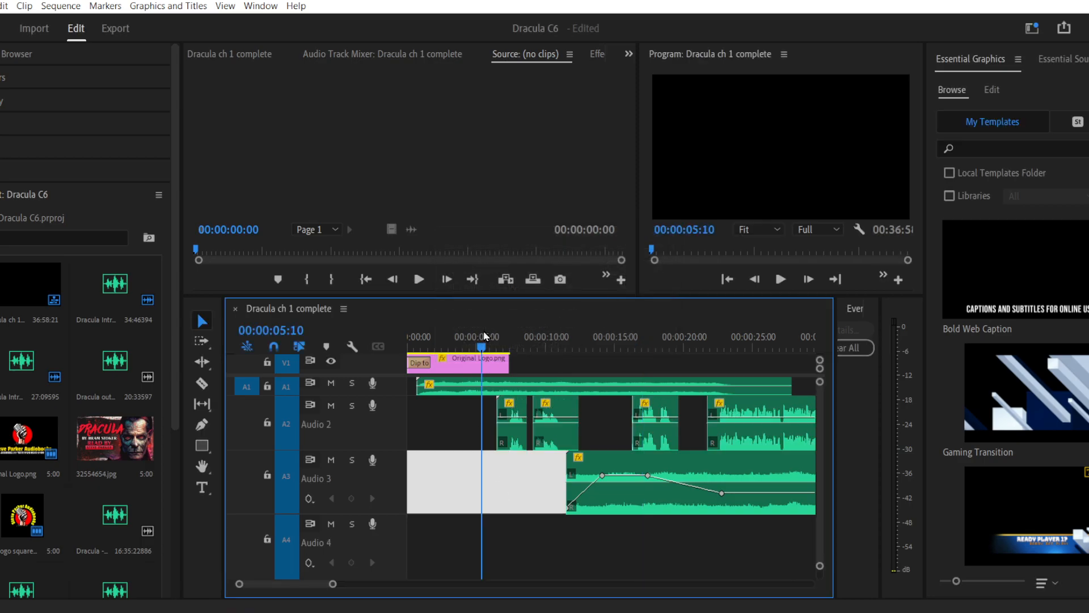
pyautogui.click(782, 279)
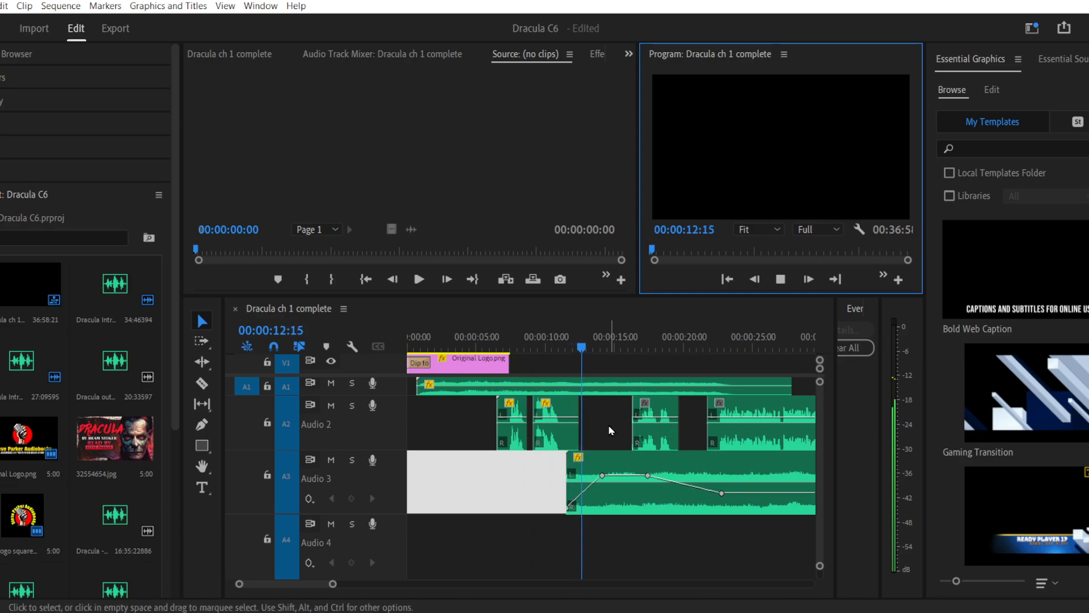
pyautogui.moveTo(615, 414); pyautogui.dragTo(770, 444)
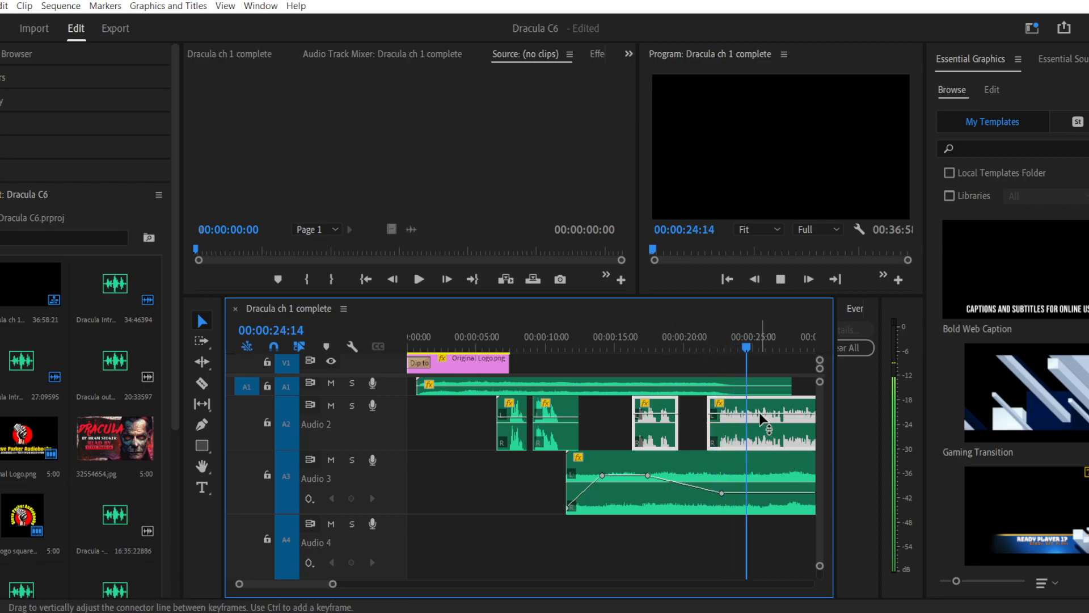
pyautogui.click(652, 542)
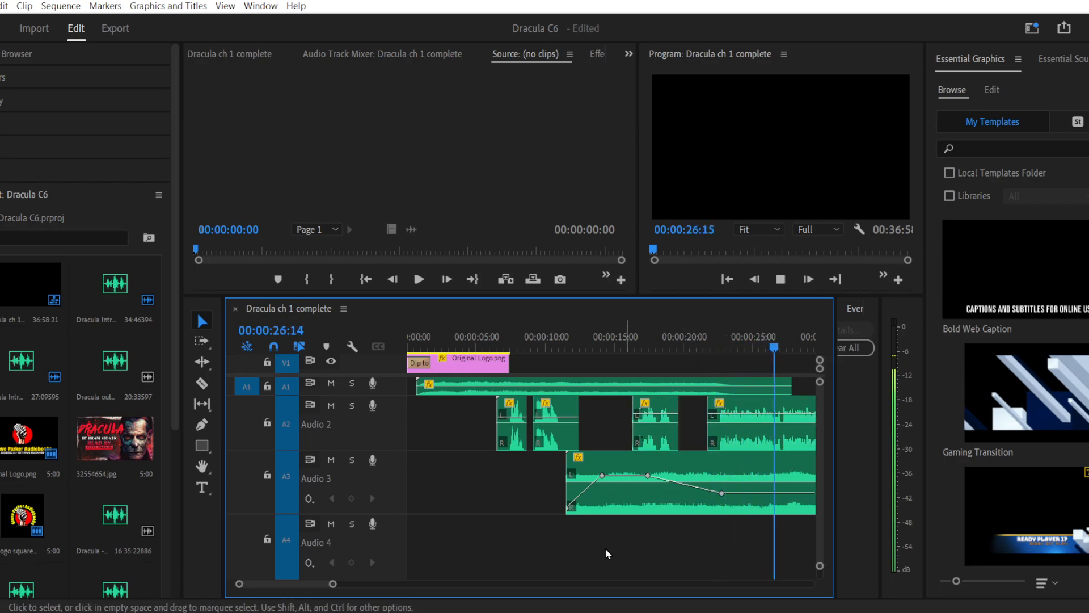
# Step: Spot-check the balance between narration and ambience by playing the sequence at several points up to about 2:30
pyautogui.moveTo(334, 584); pyautogui.dragTo(397, 586)
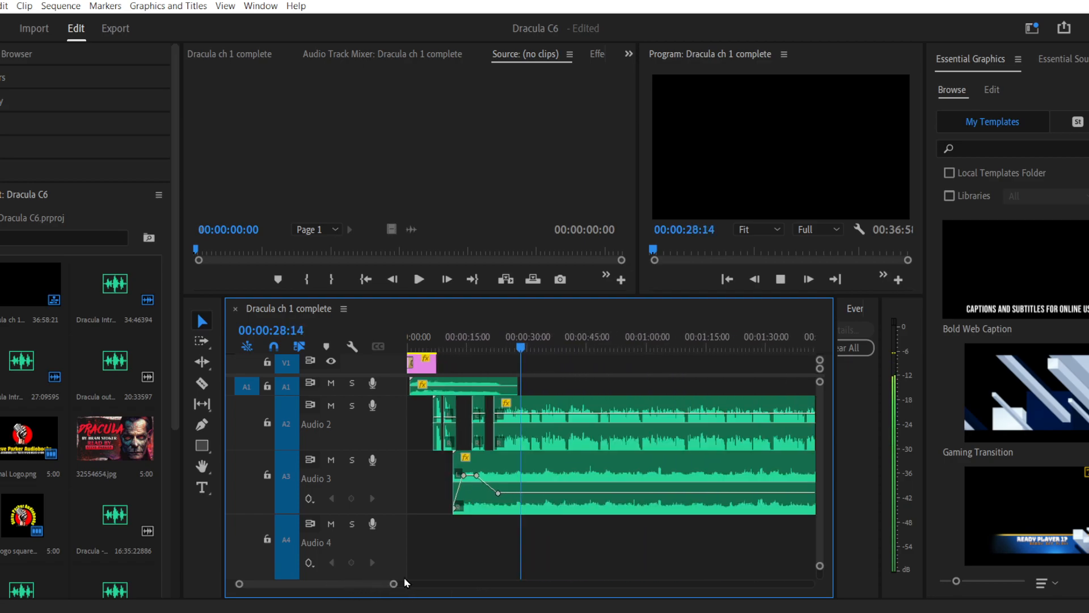
pyautogui.moveTo(563, 350); pyautogui.dragTo(681, 349)
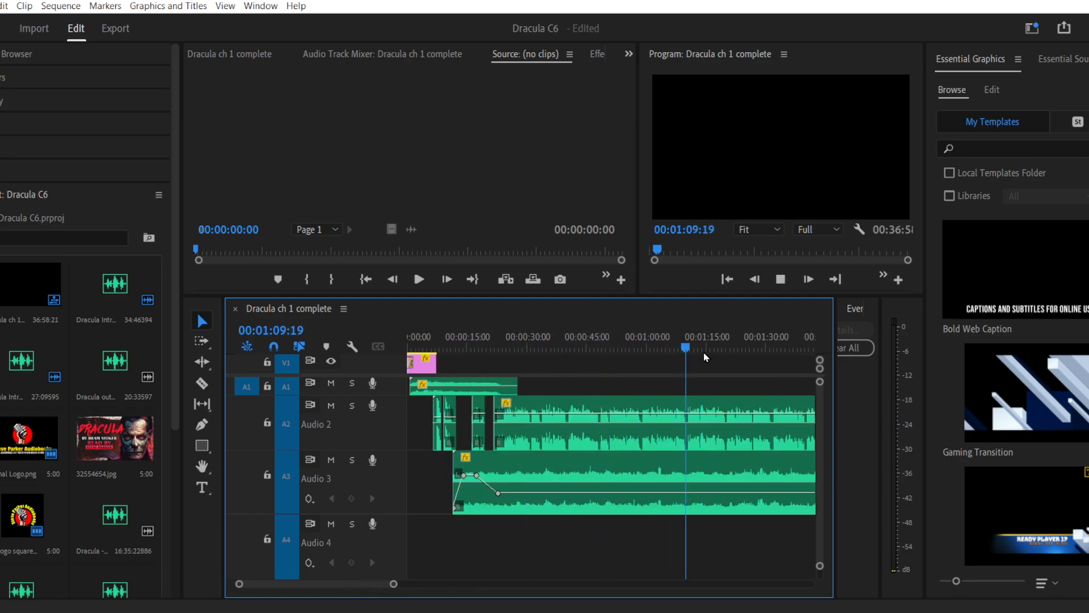
pyautogui.moveTo(395, 583); pyautogui.dragTo(447, 583)
pyautogui.moveTo(553, 352); pyautogui.dragTo(599, 347)
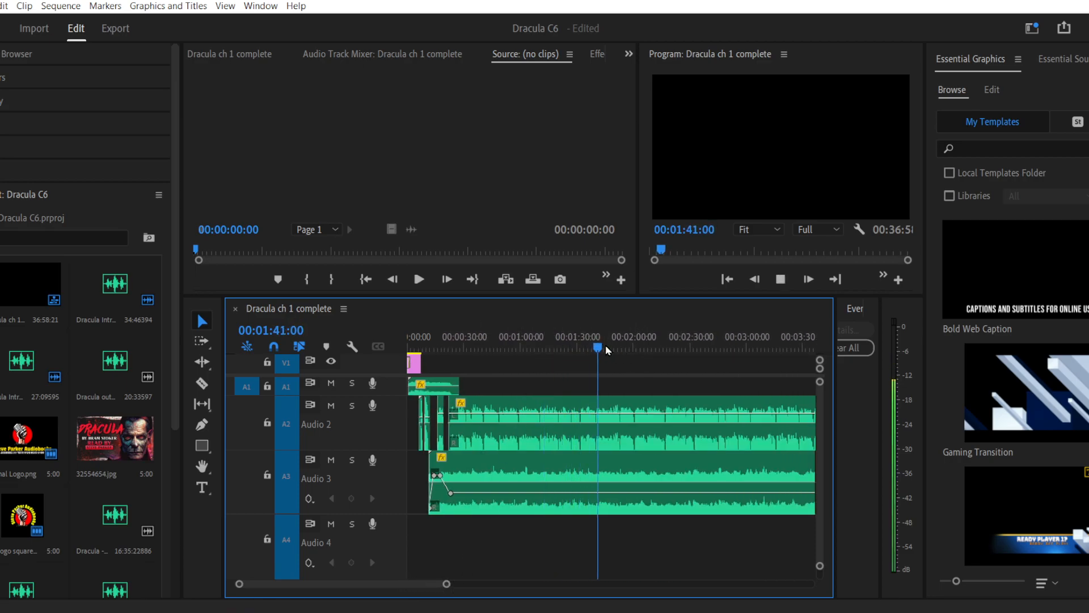
pyautogui.click(614, 344)
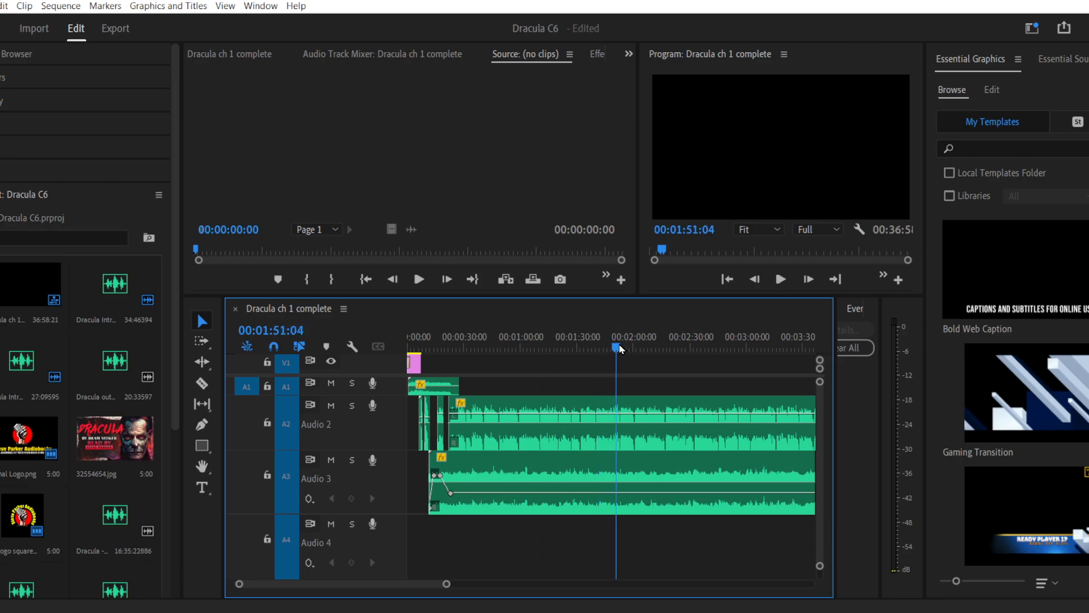
pyautogui.moveTo(634, 346); pyautogui.dragTo(653, 345)
pyautogui.click(674, 346)
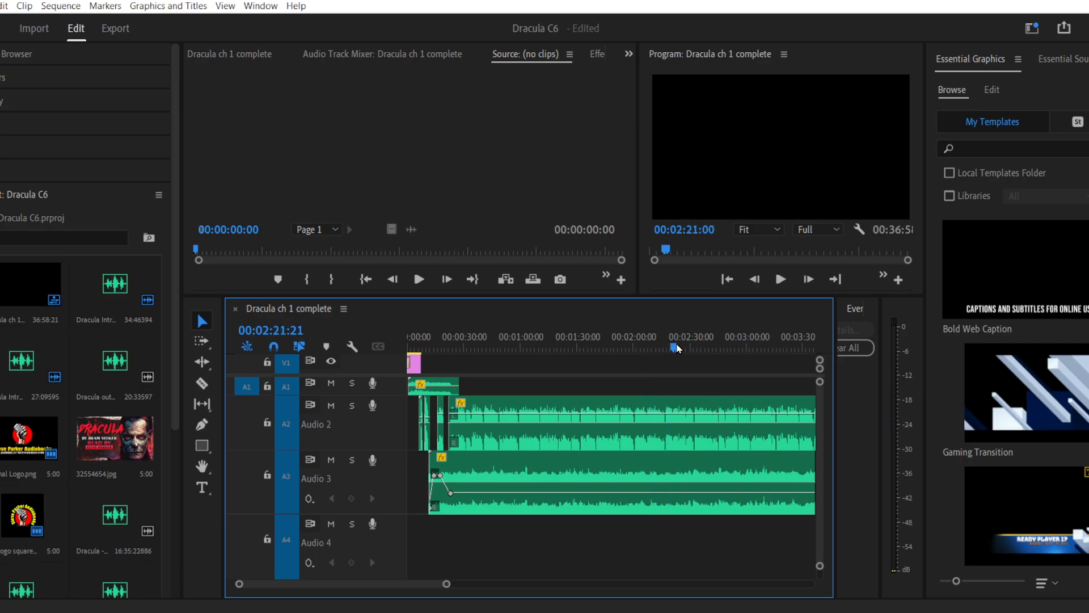
pyautogui.click(687, 346)
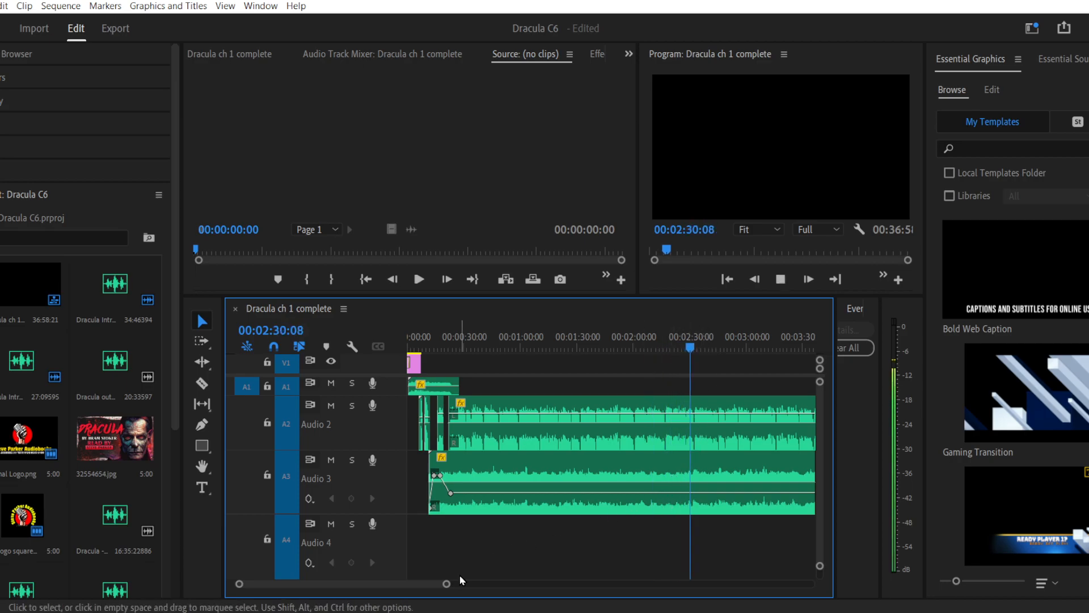
pyautogui.moveTo(241, 587); pyautogui.dragTo(294, 585)
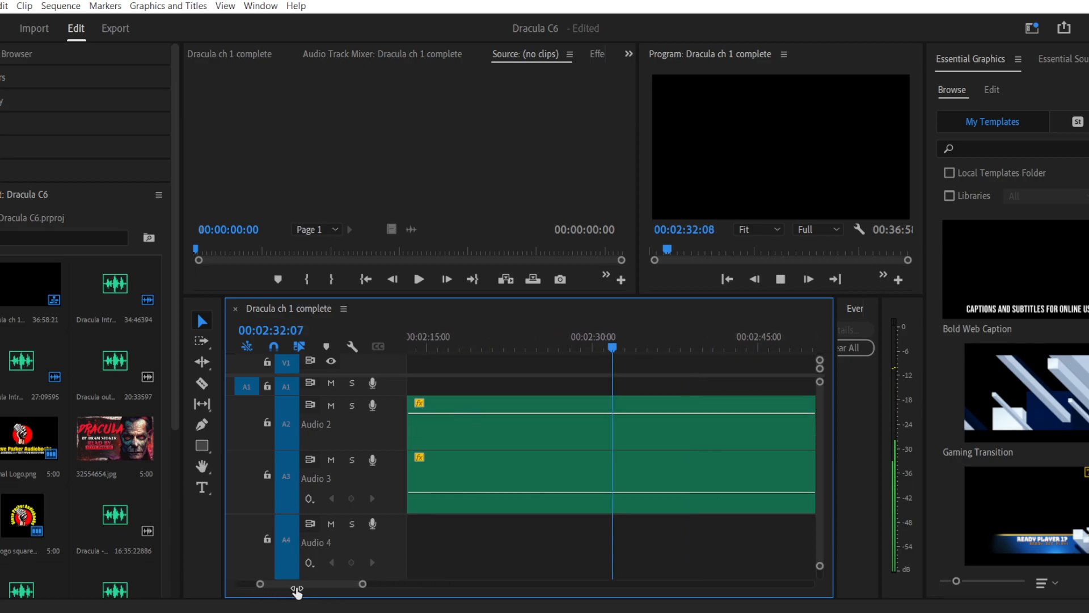
pyautogui.scroll(3, 316, 583)
pyautogui.moveTo(362, 584); pyautogui.dragTo(374, 586)
pyautogui.scroll(-3, 318, 584)
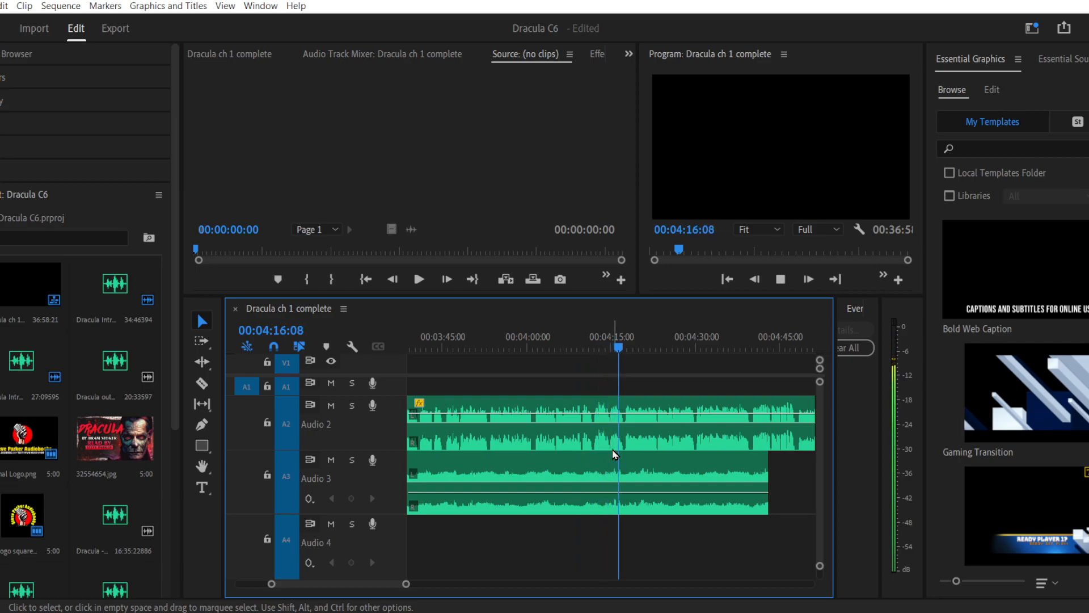
# Step: Split the Audio 2 narration with the Razor tool at about 4:12 and at 4:47:22 to isolate that passage
pyautogui.moveTo(273, 586); pyautogui.dragTo(278, 586)
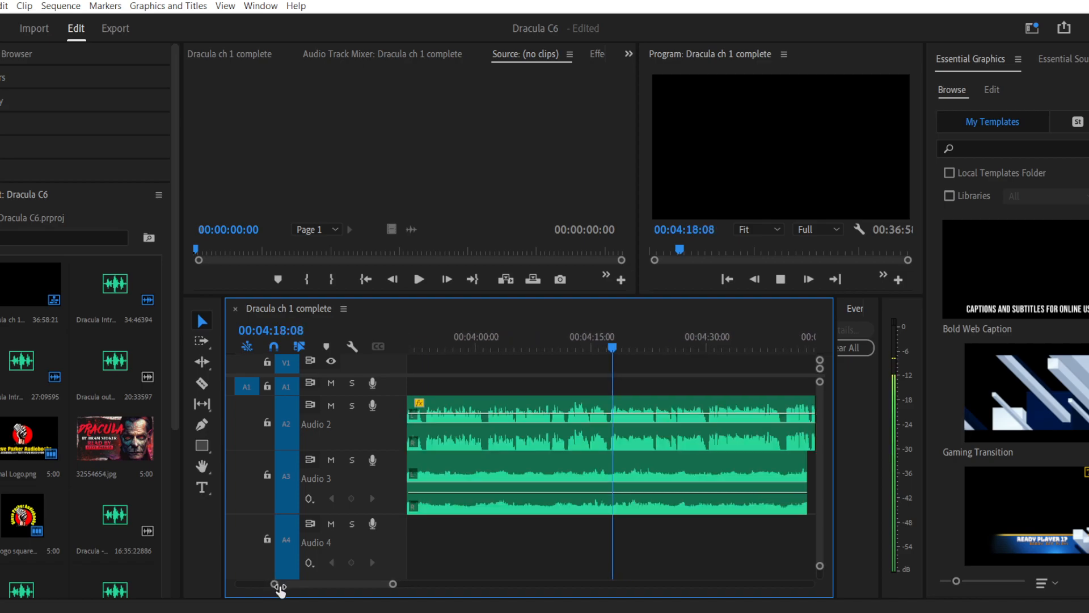
pyautogui.click(202, 383)
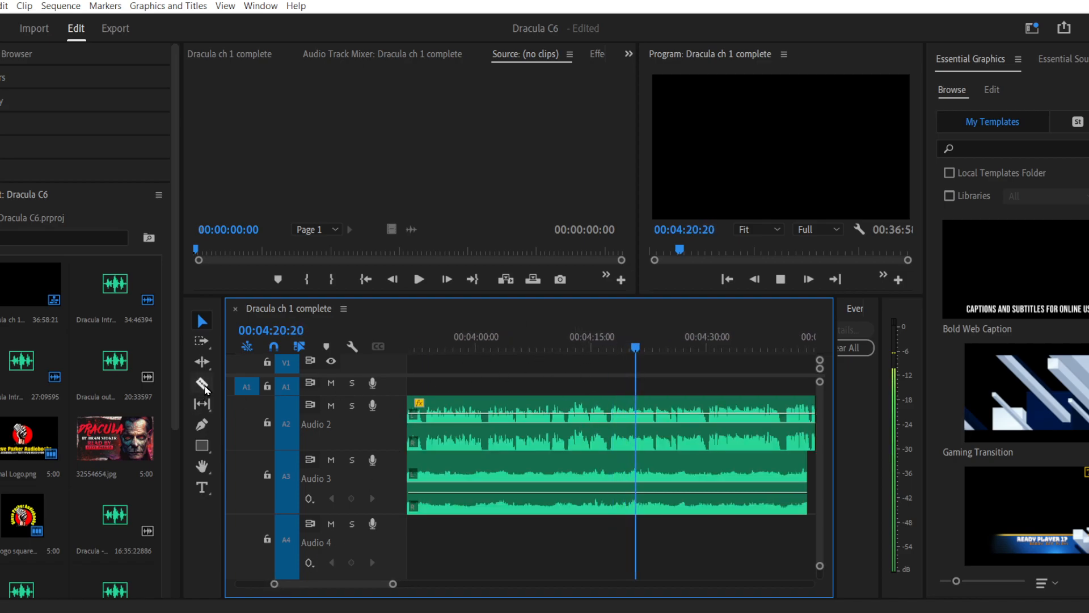
pyautogui.click(570, 423)
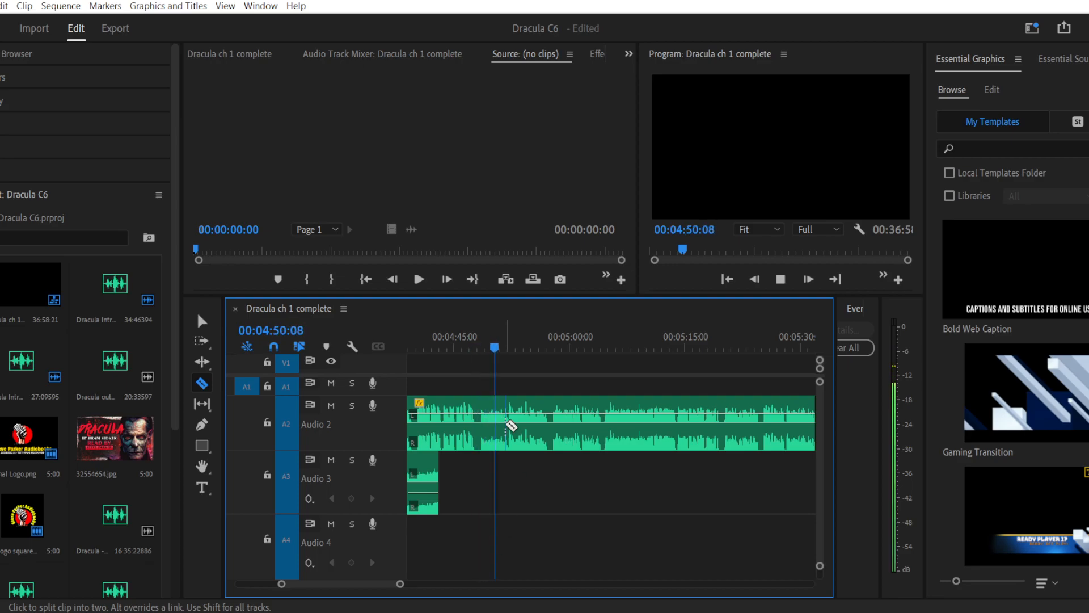
pyautogui.press('space')
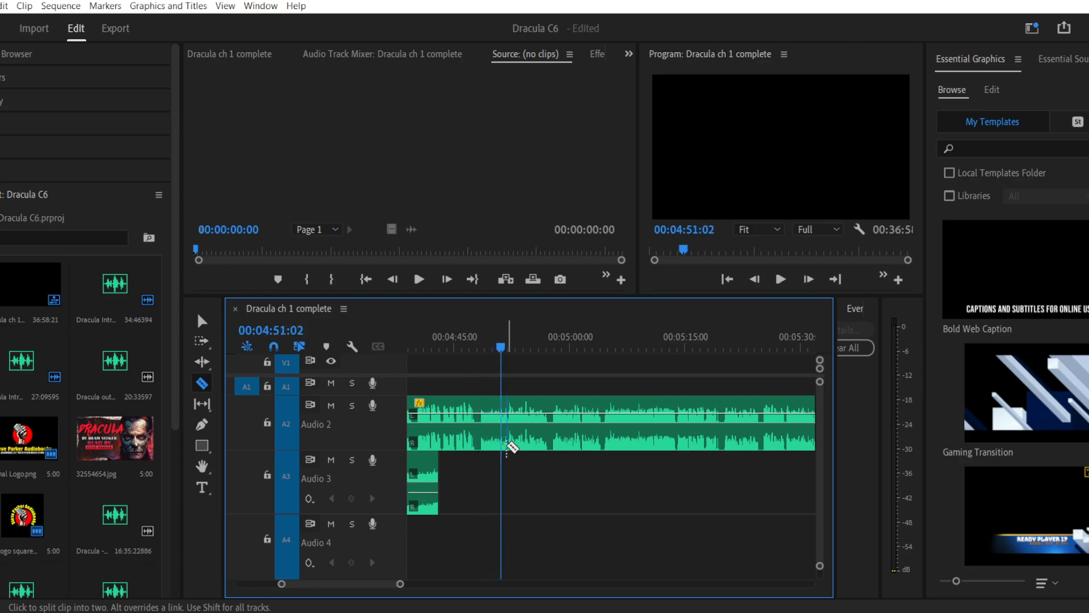
pyautogui.click(477, 349)
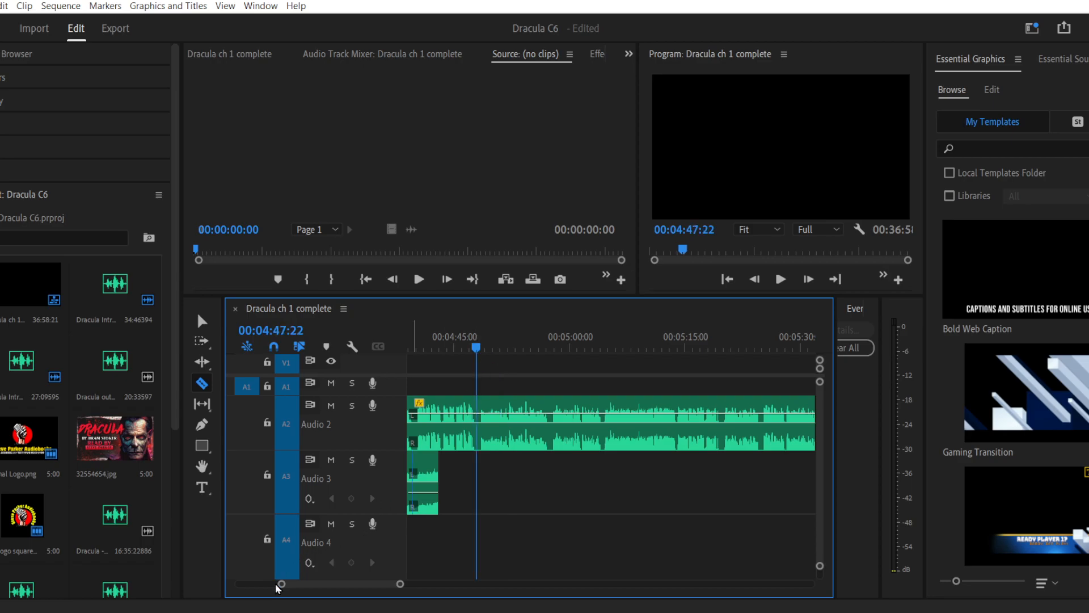
pyautogui.moveTo(281, 589); pyautogui.dragTo(306, 588)
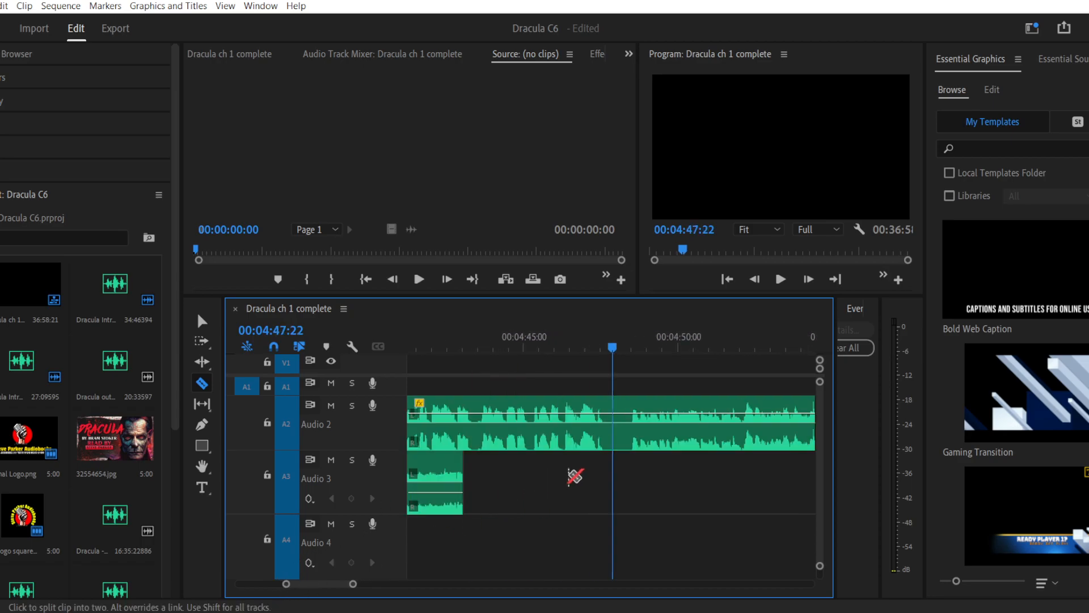
pyautogui.click(614, 415)
# Step: Slightly lower the volume level of the isolated narration piece between about 4:12 and 4:47 on Audio 2
pyautogui.click(202, 321)
pyautogui.click(542, 410)
pyautogui.moveTo(542, 411); pyautogui.dragTo(542, 417)
# Step: Play the sequence across the narration cut at about 4:12 to check the volume transition
pyautogui.moveTo(358, 587); pyautogui.dragTo(384, 586)
pyautogui.click(565, 346)
pyautogui.press('space')
pyautogui.moveTo(519, 342); pyautogui.dragTo(744, 342)
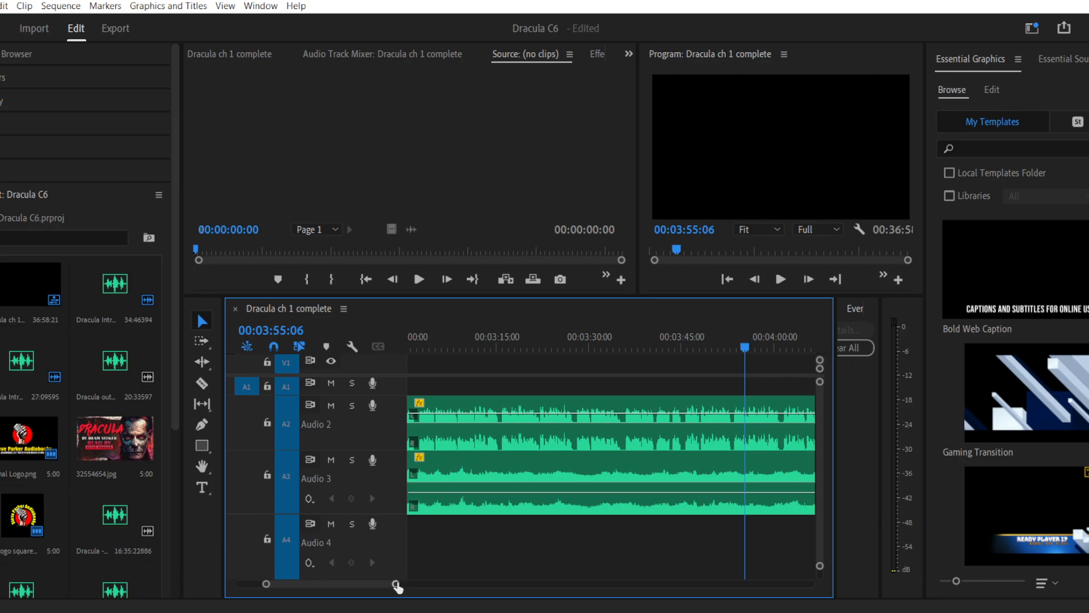
pyautogui.moveTo(397, 587); pyautogui.dragTo(420, 584)
pyautogui.moveTo(654, 344); pyautogui.dragTo(672, 347)
pyautogui.press('space')
pyautogui.moveTo(267, 584); pyautogui.dragTo(287, 587)
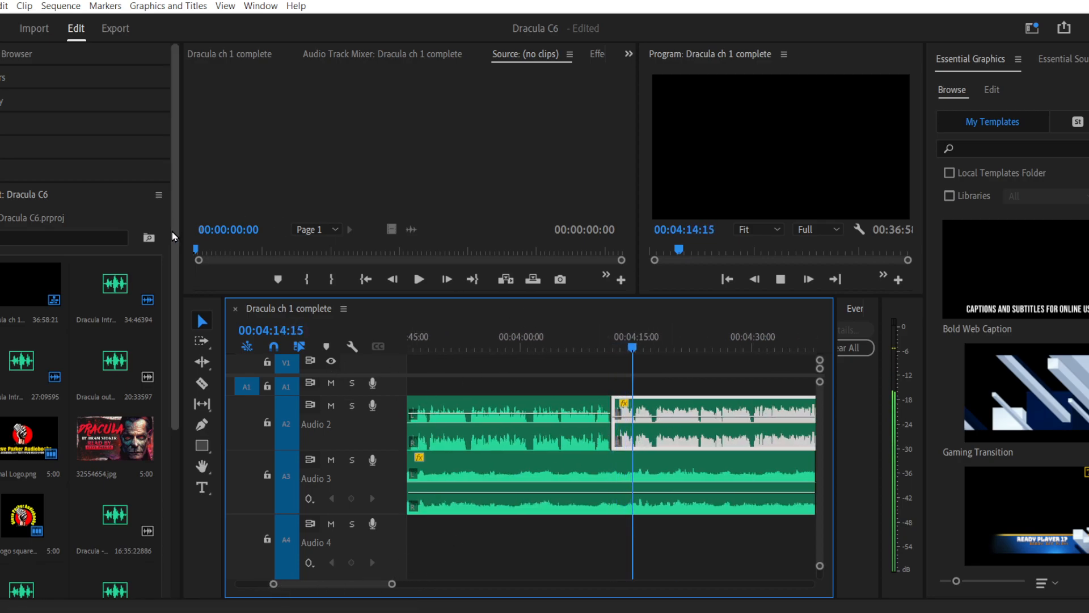
pyautogui.press('space')
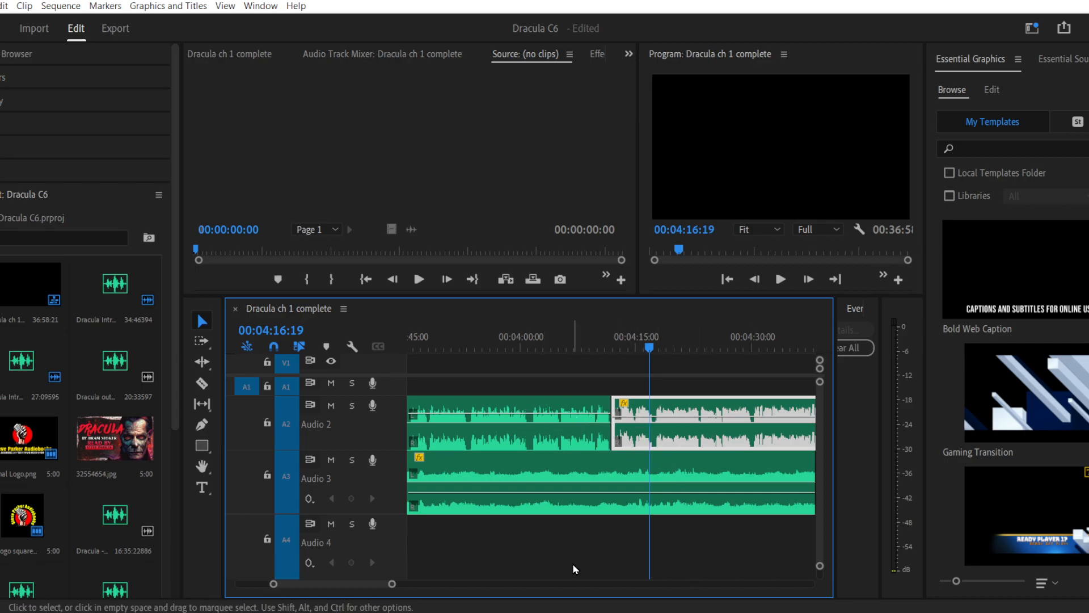
# Step: Deselect the clip and play from 4:46:17 across the second narration cut to compare levels
pyautogui.click(690, 549)
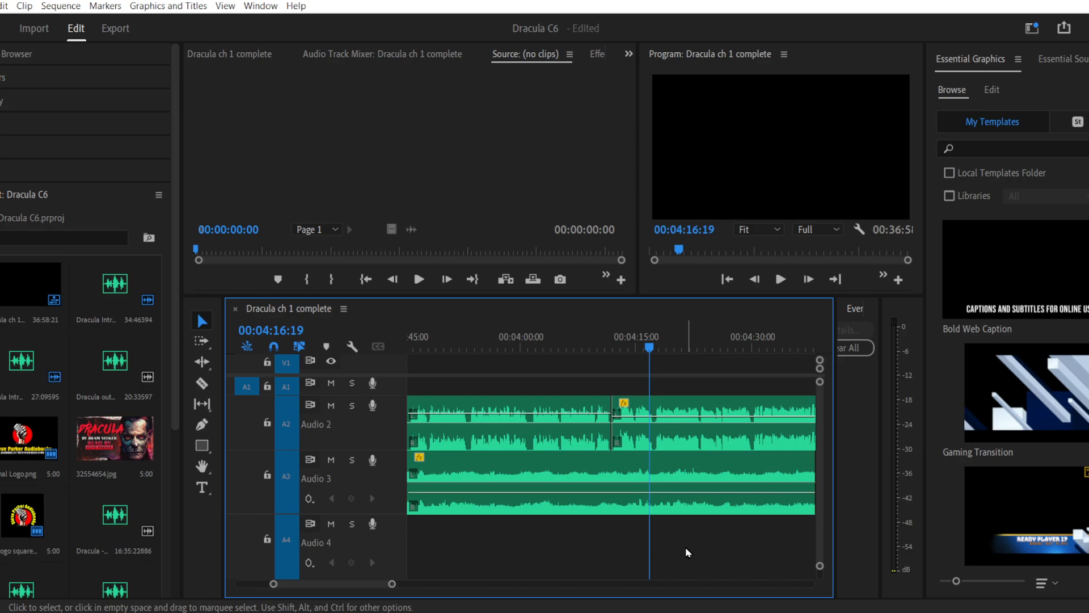
pyautogui.moveTo(392, 585); pyautogui.dragTo(420, 585)
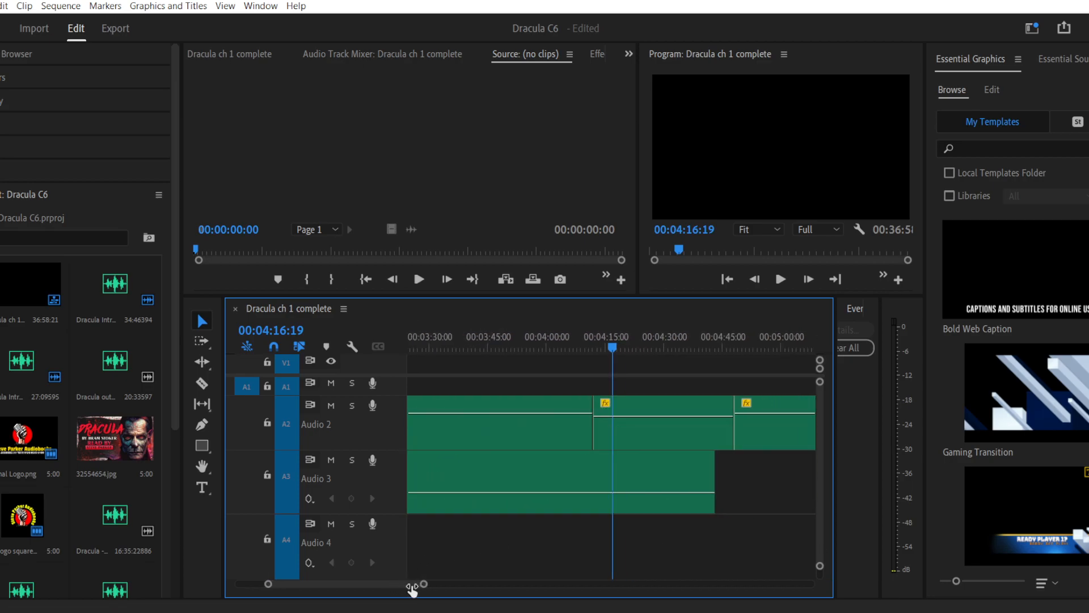
pyautogui.moveTo(707, 352); pyautogui.dragTo(713, 350)
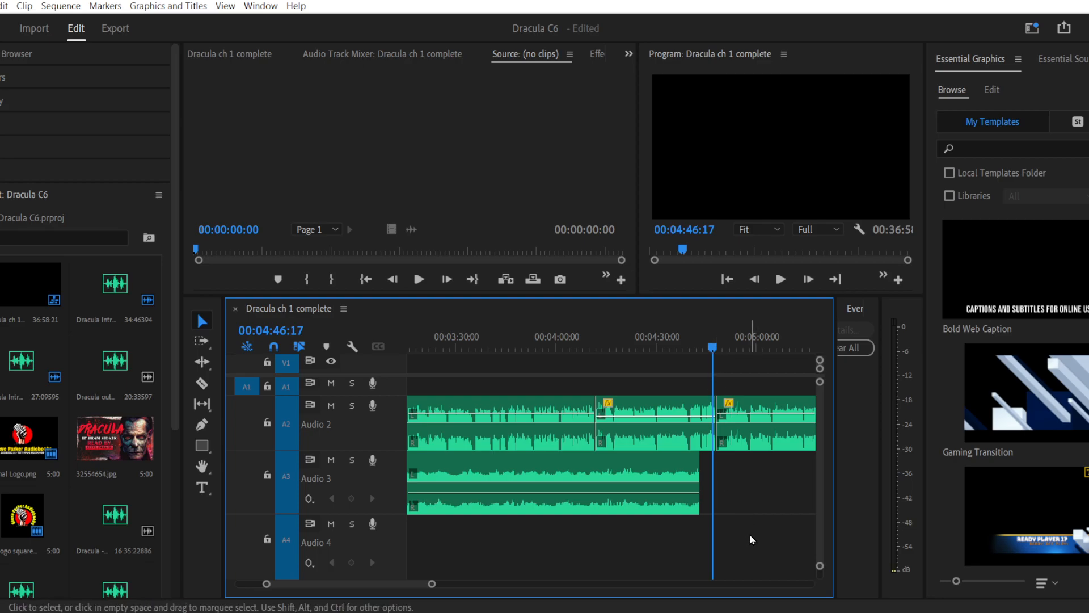
pyautogui.press('space')
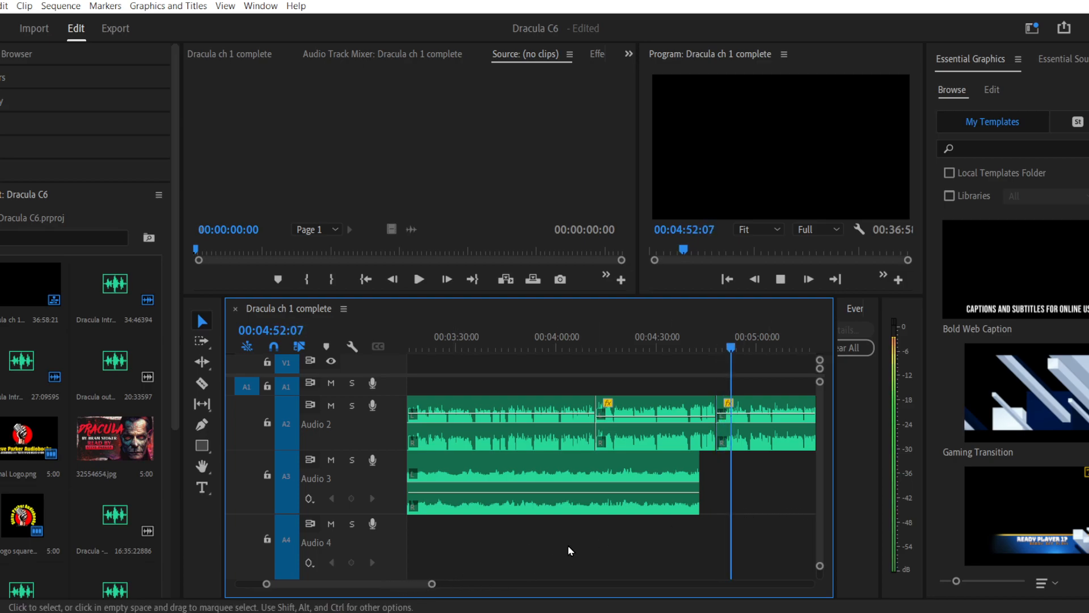
# Step: Split the Audio 2 narration with the Razor tool at about 5:04 and stop playback
pyautogui.moveTo(375, 584); pyautogui.dragTo(383, 584)
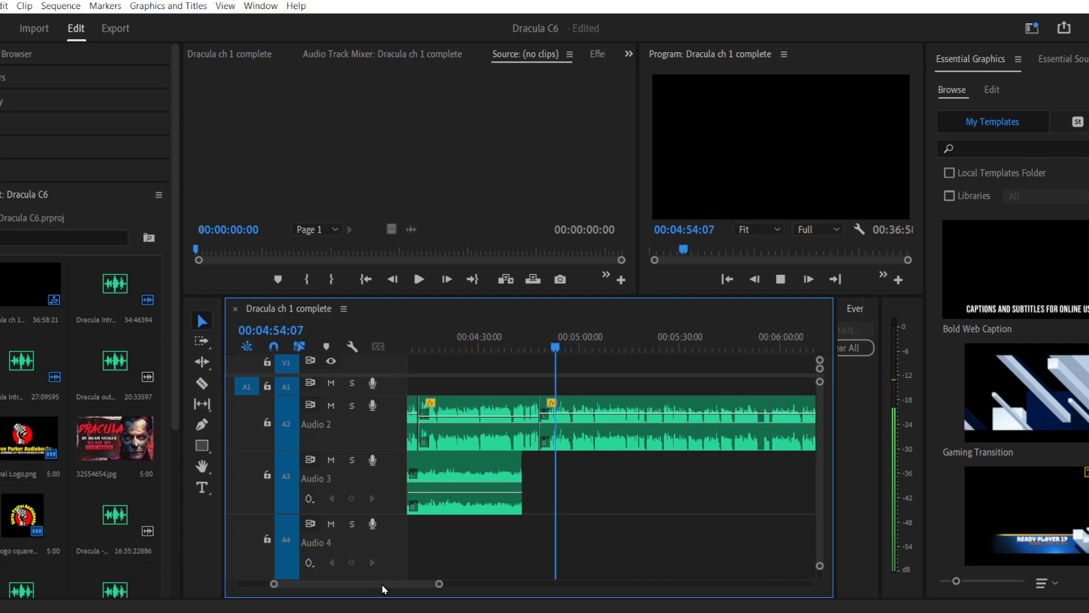
pyautogui.click(203, 385)
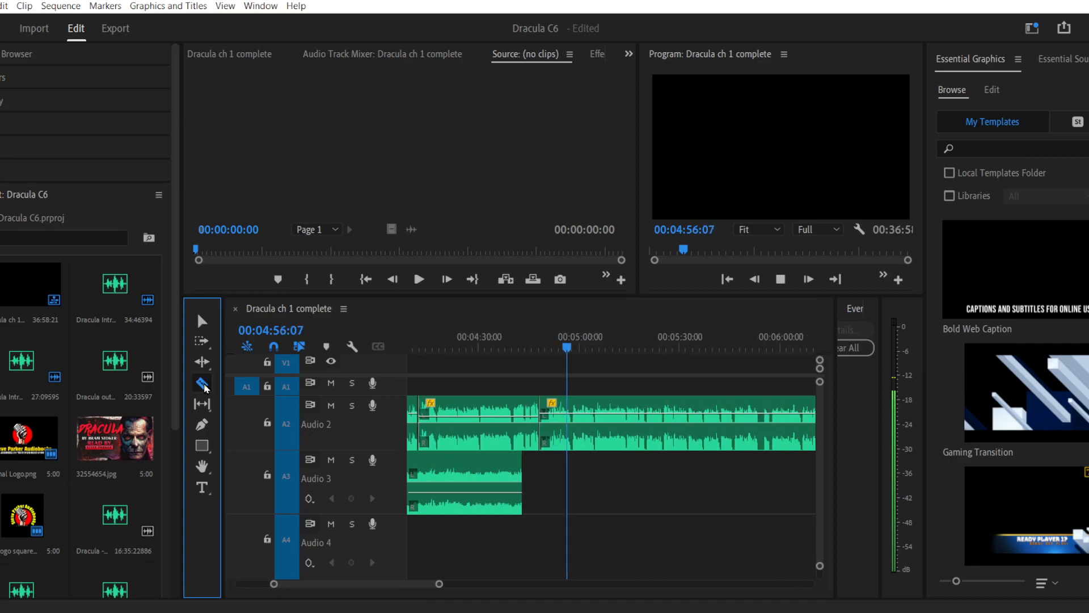
pyautogui.moveTo(275, 585); pyautogui.dragTo(346, 587)
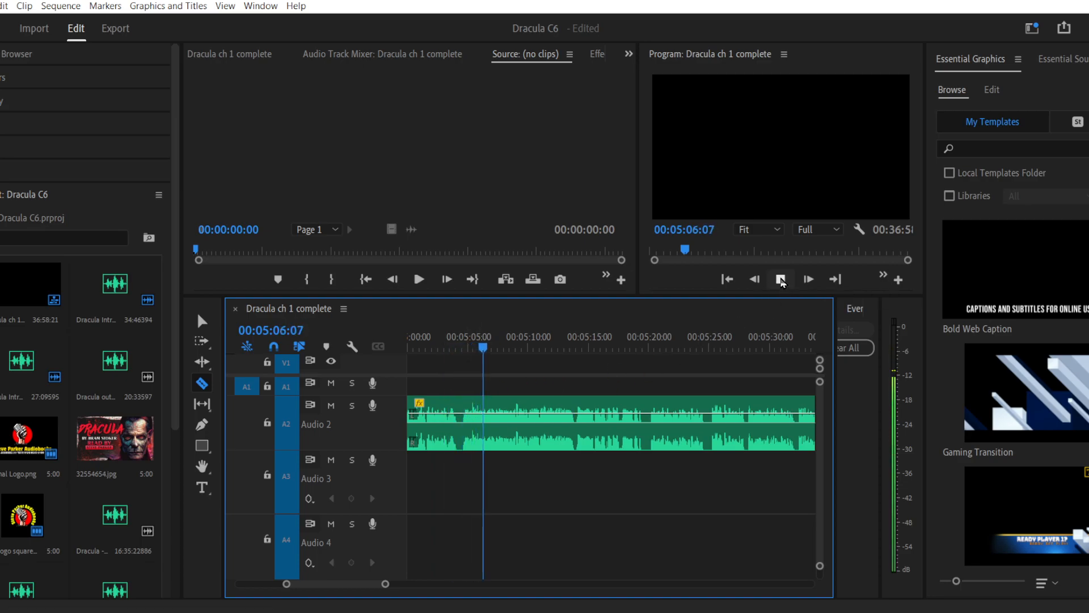
pyautogui.click(462, 410)
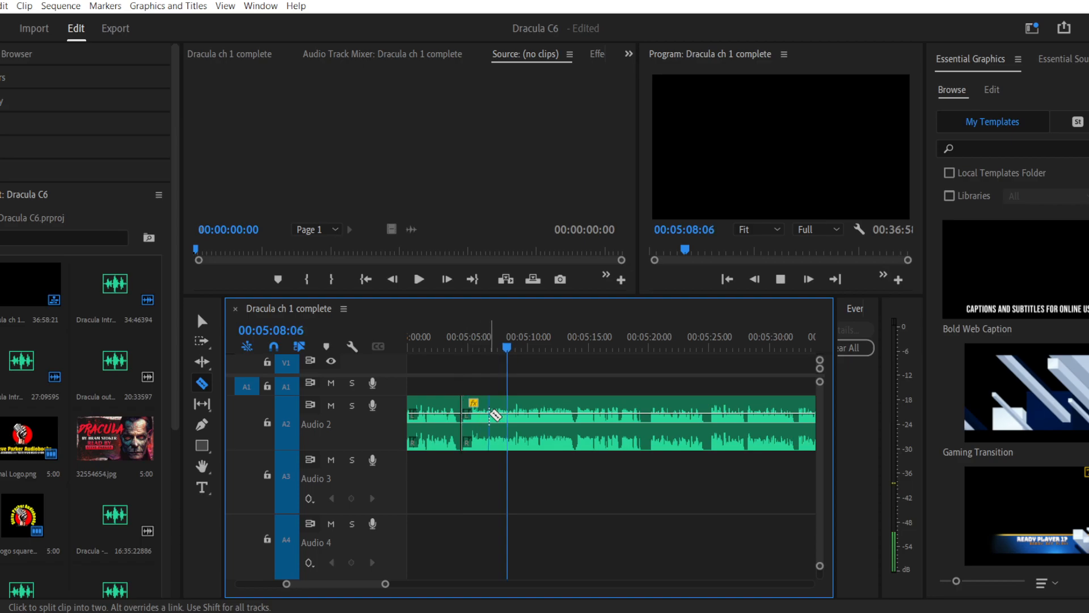
pyautogui.click(780, 278)
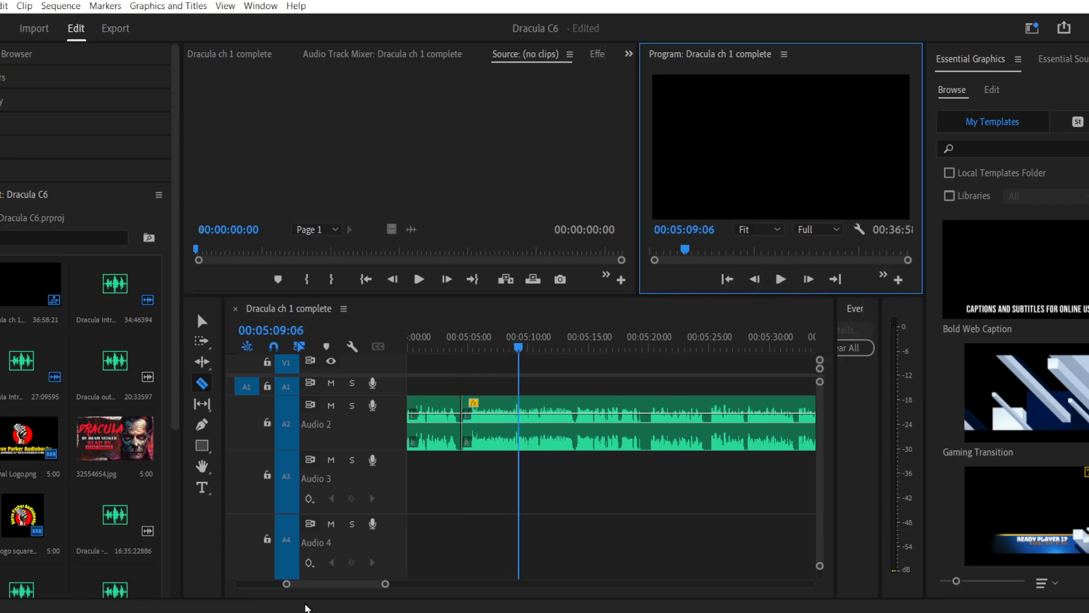
# Step: Switch to the File Explorer window with the beach search, return to the 01 SFX folder and open its Things subfolder
pyautogui.moveTo(244, 608)
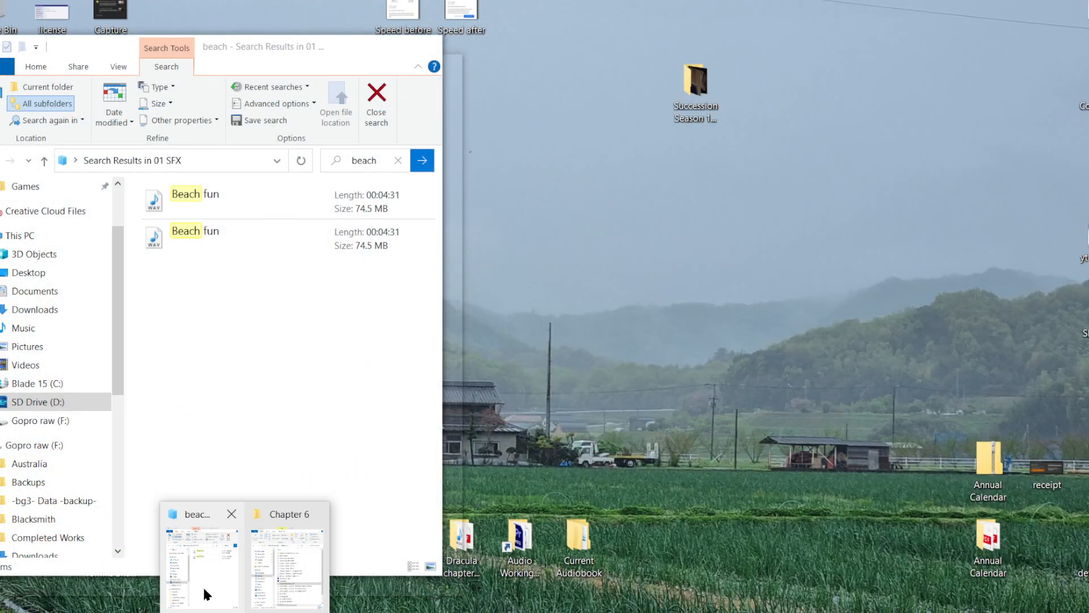
pyautogui.click(203, 587)
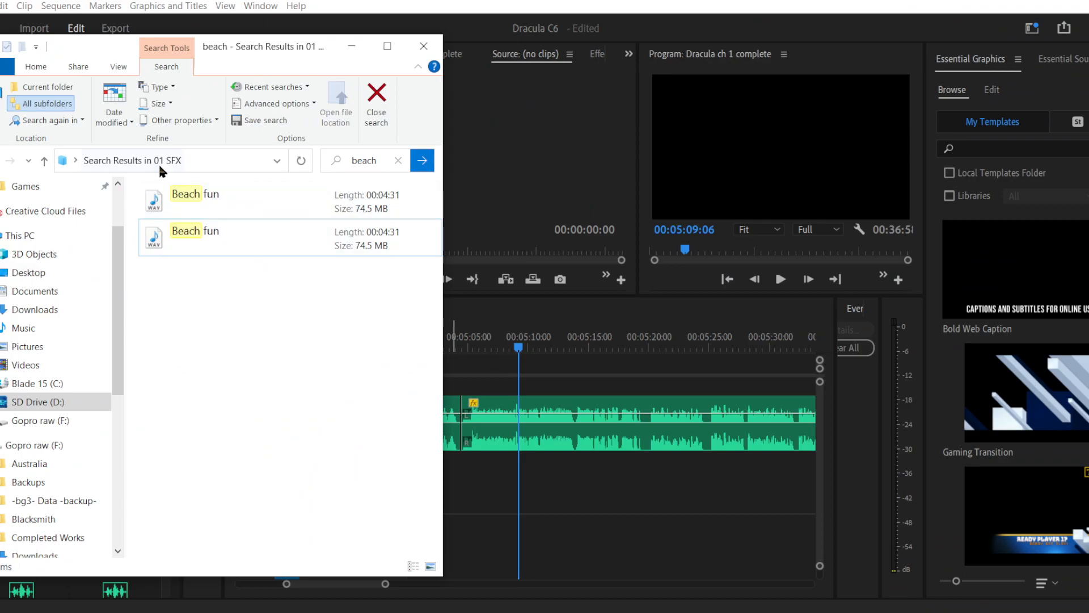
pyautogui.hotkey('alt', 'Left')
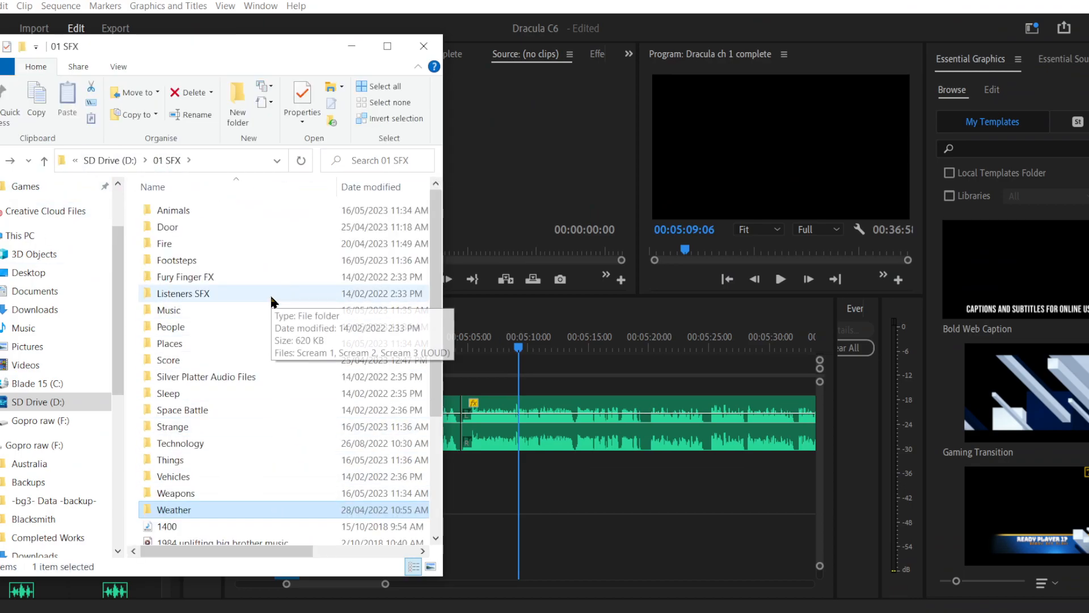
pyautogui.scroll(-3, 270, 300)
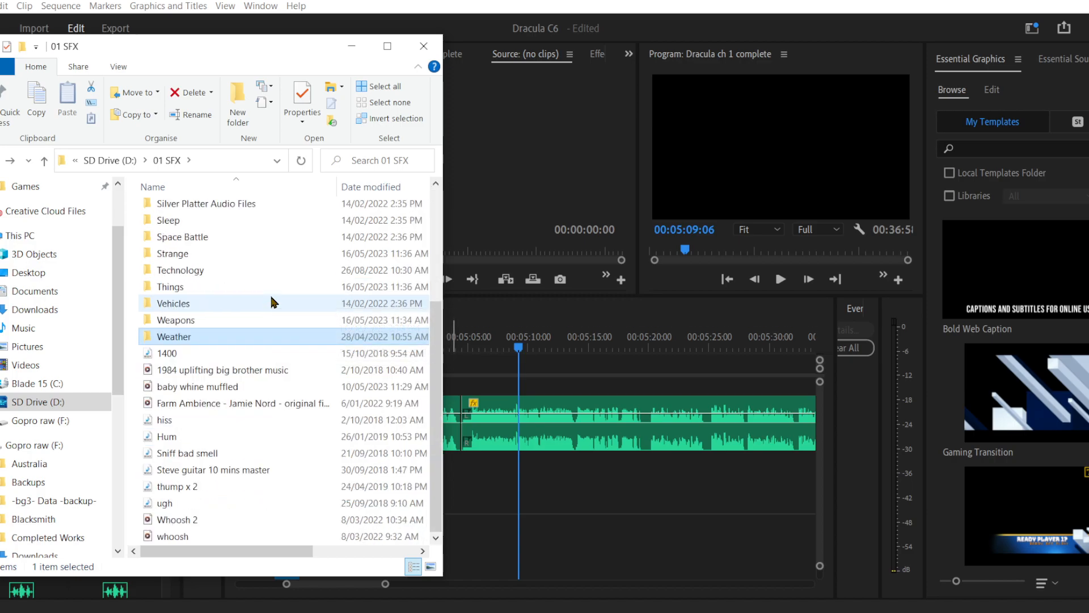
pyautogui.scroll(3, 271, 297)
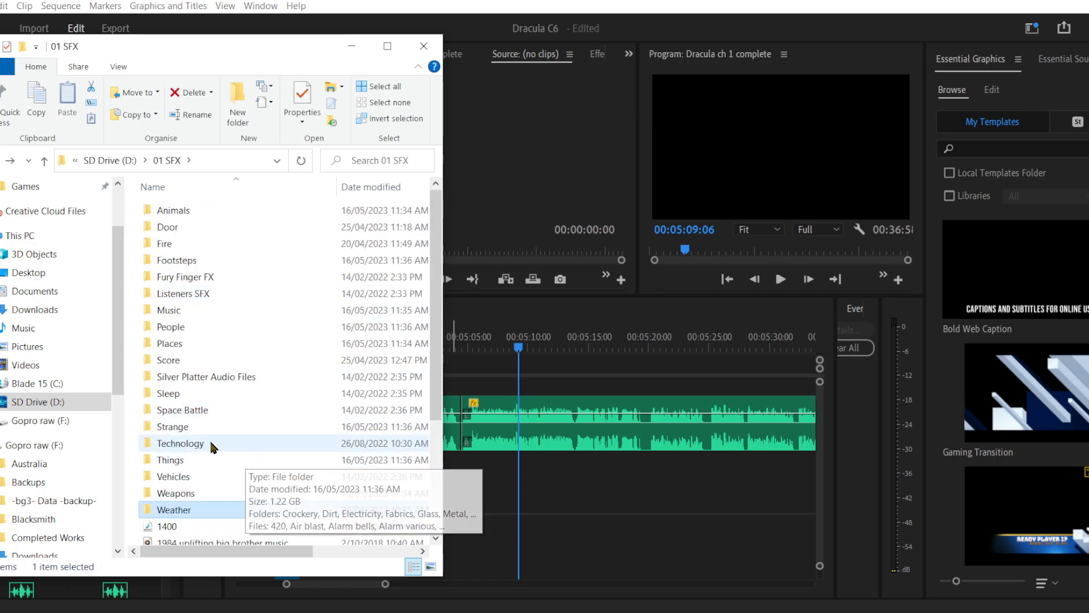
pyautogui.click(213, 462)
pyautogui.doubleClick(212, 461)
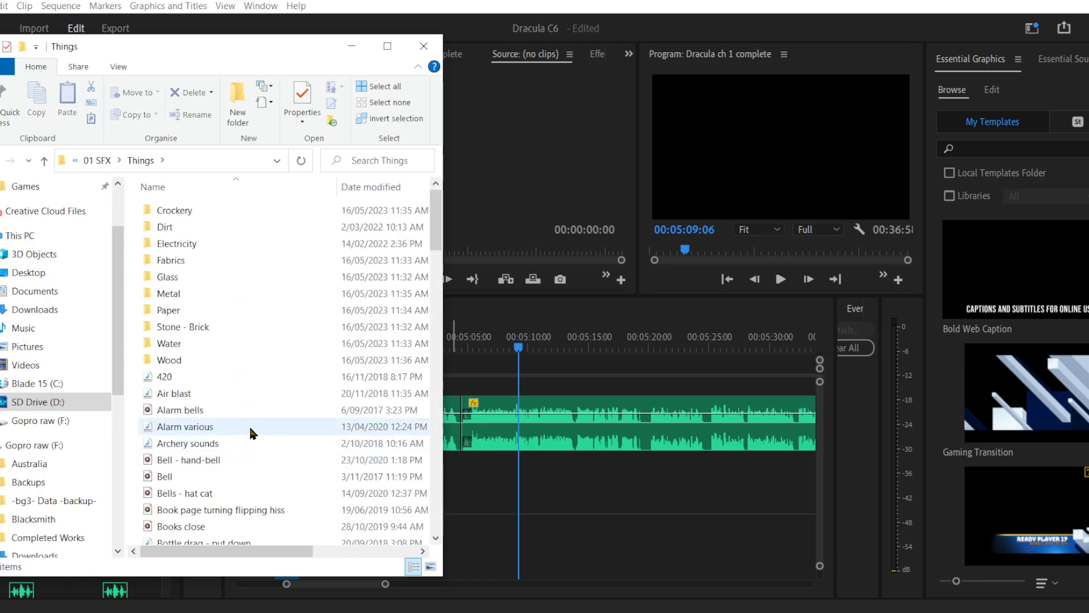
# Step: Audition the Bell and Clock tower bell sounds, and place Clock tower bell on Audio 3 in the Premiere Pro sequence at about 5:08
pyautogui.doubleClick(238, 476)
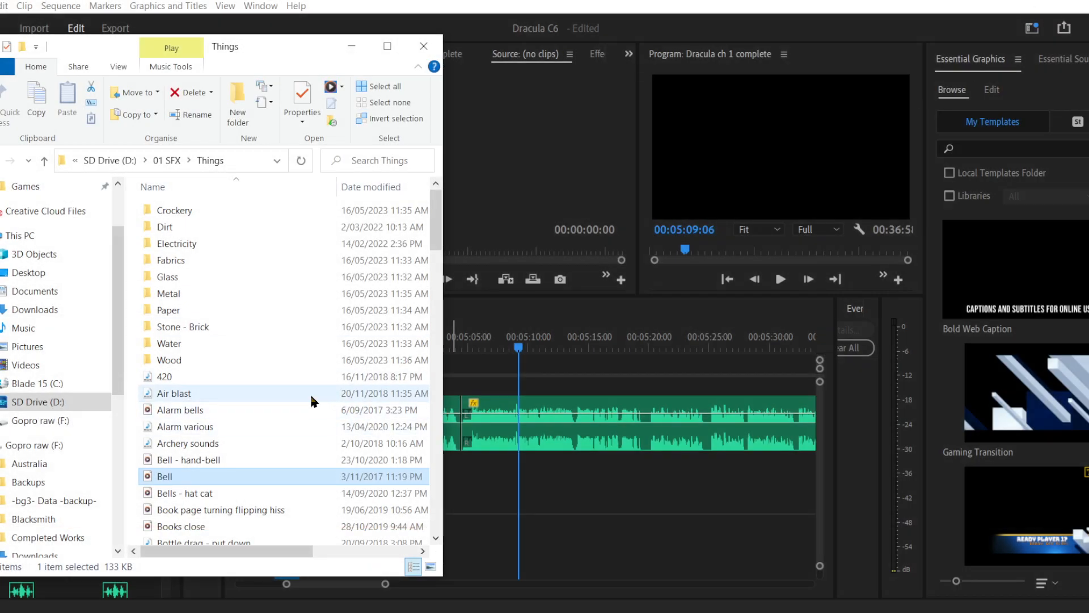
pyautogui.scroll(-2, 310, 392)
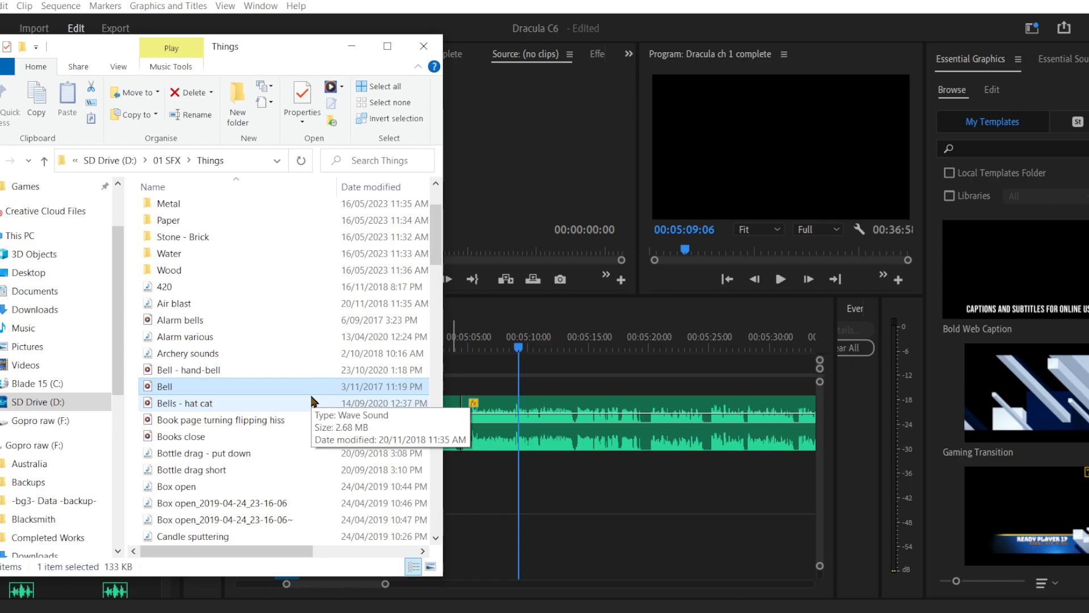
pyautogui.scroll(-3, 310, 392)
pyautogui.scroll(-3, 310, 393)
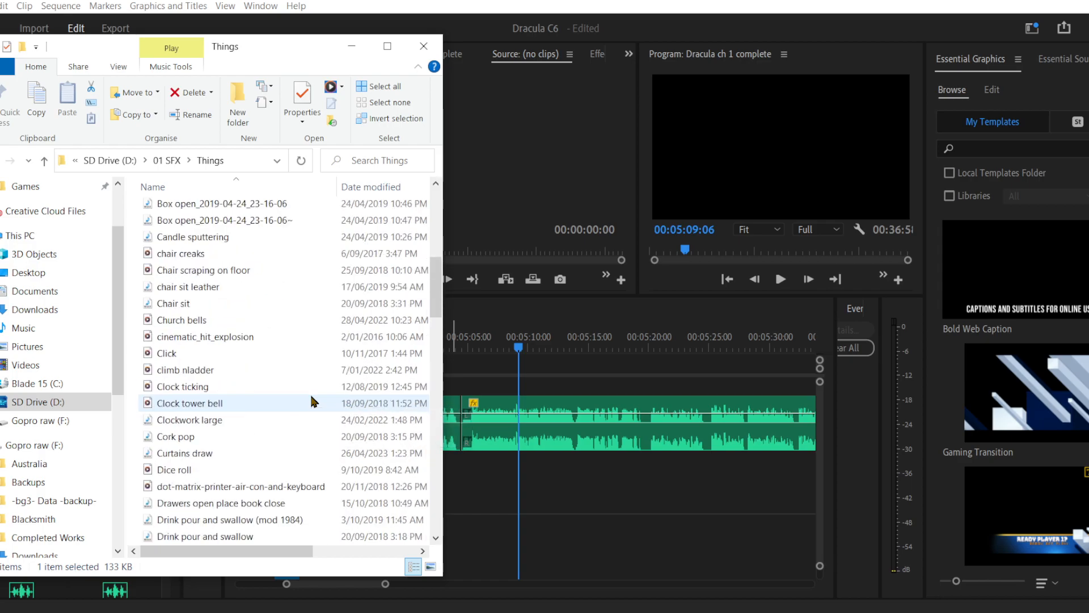
pyautogui.doubleClick(255, 402)
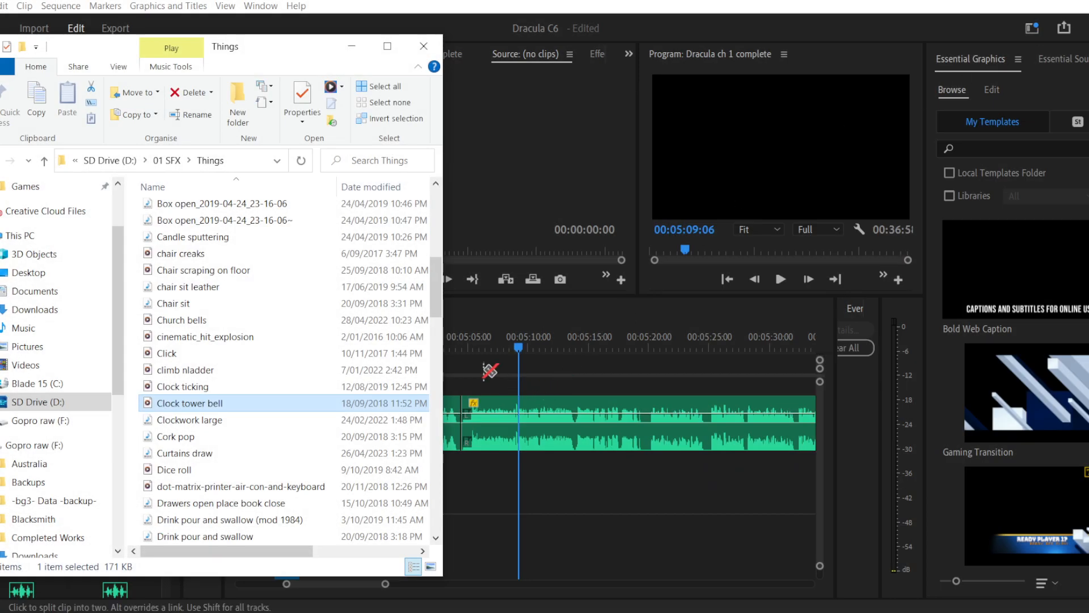
pyautogui.moveTo(210, 404); pyautogui.dragTo(515, 489)
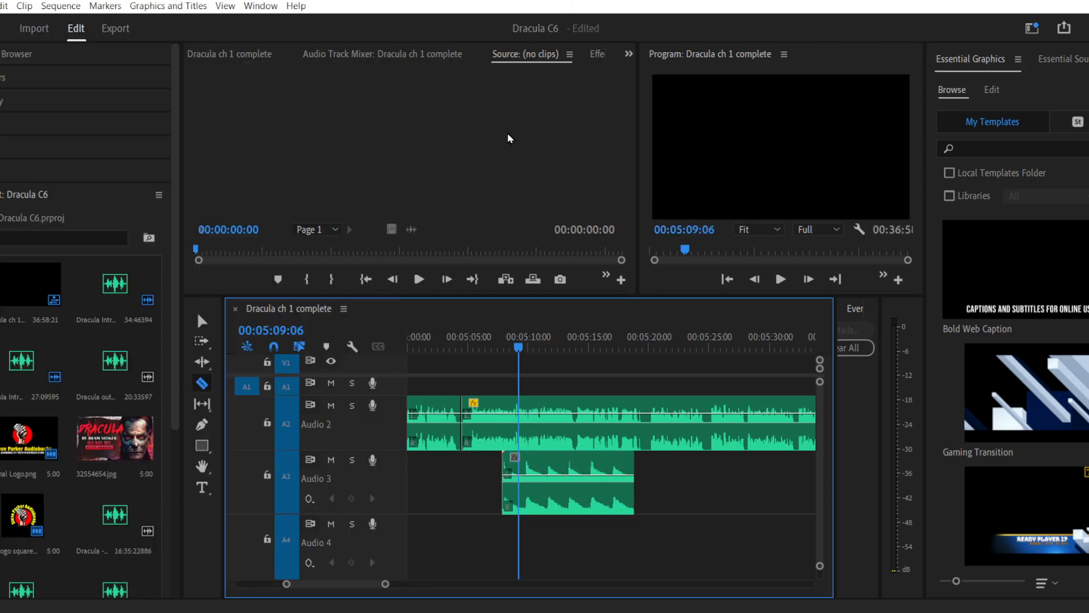
# Step: Play the narration from about 4:55 and move the Clock tower bell clip on Audio 3 to start at about 5:00
pyautogui.moveTo(519, 347); pyautogui.dragTo(560, 345)
pyautogui.press('space')
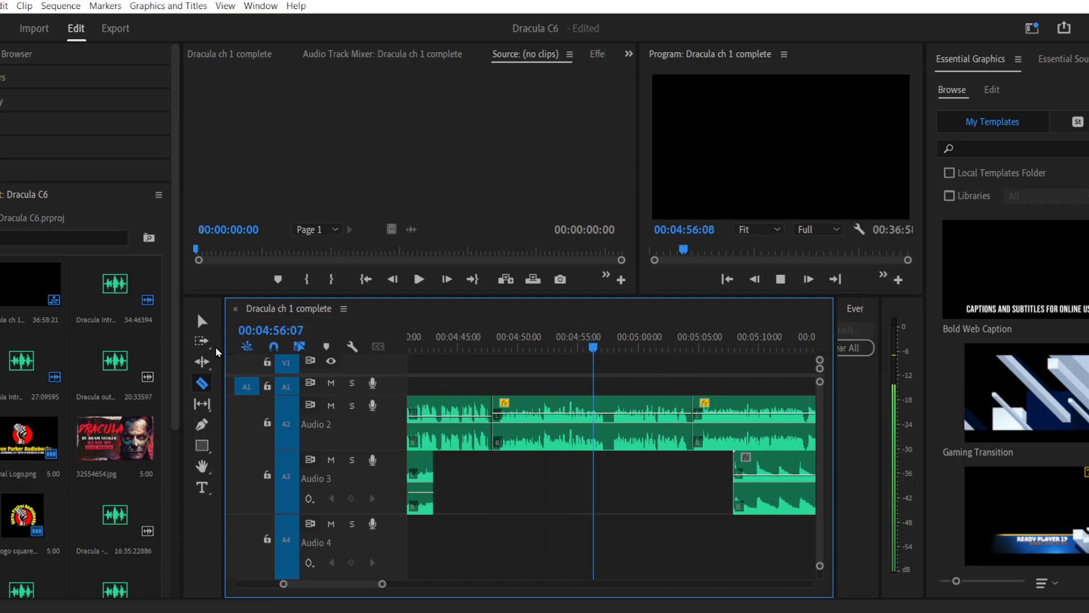
pyautogui.click(213, 324)
pyautogui.click(202, 321)
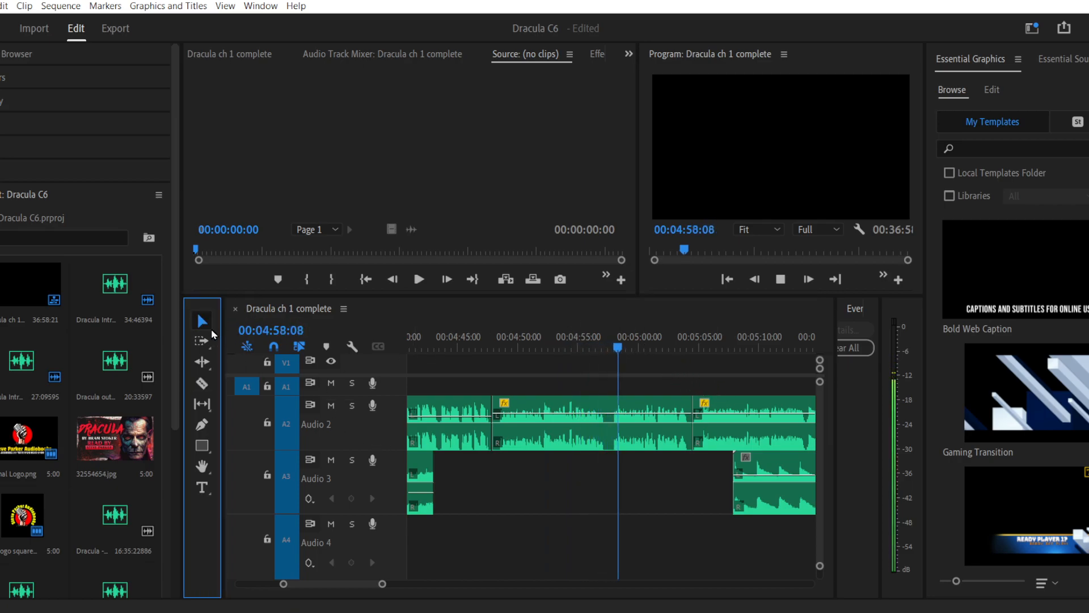
pyautogui.moveTo(776, 506); pyautogui.dragTo(687, 506)
pyautogui.press('space')
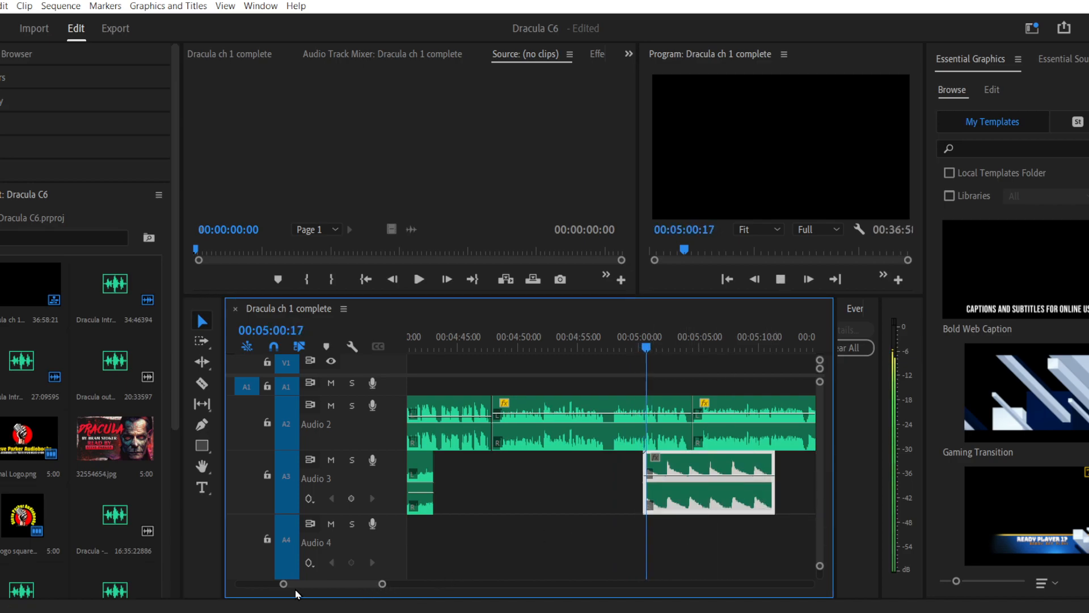
# Step: Lower the Clock tower bell clip's volume on Audio 3, fine-tuning it against the narration during playback
pyautogui.moveTo(284, 584); pyautogui.dragTo(325, 587)
pyautogui.press('space')
pyautogui.moveTo(681, 476); pyautogui.dragTo(681, 491)
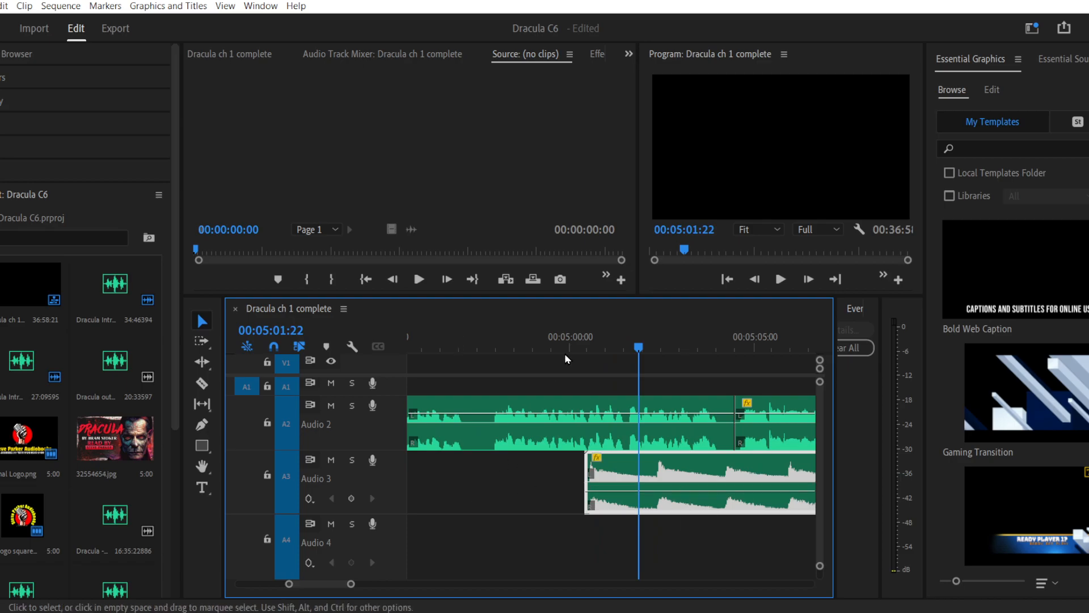
pyautogui.press('space')
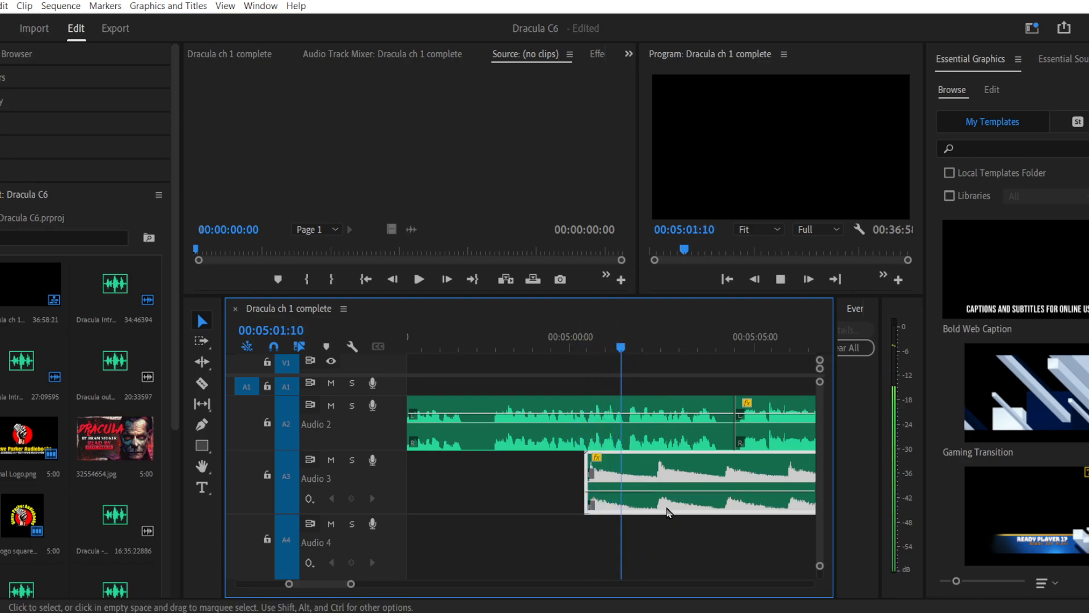
pyautogui.moveTo(667, 491); pyautogui.dragTo(668, 495)
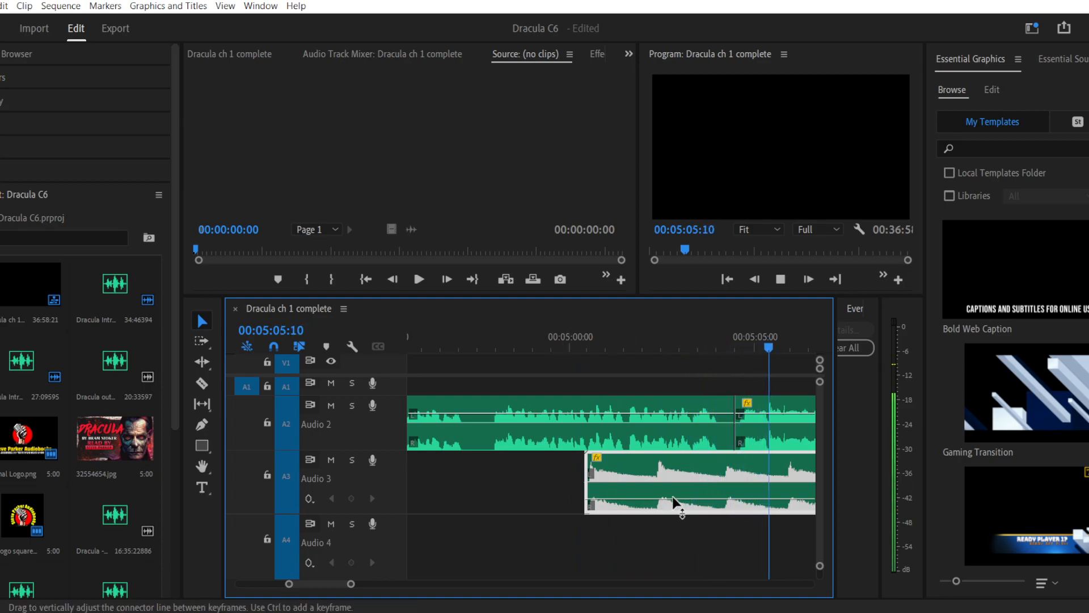
pyautogui.press('space')
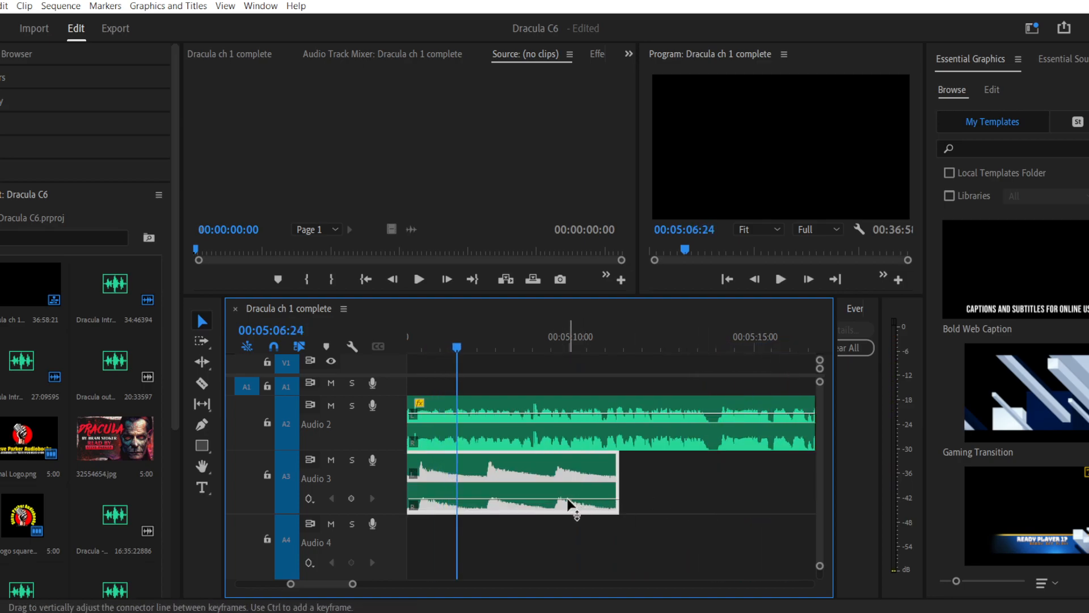
pyautogui.moveTo(569, 502); pyautogui.dragTo(570, 506)
pyautogui.press('space')
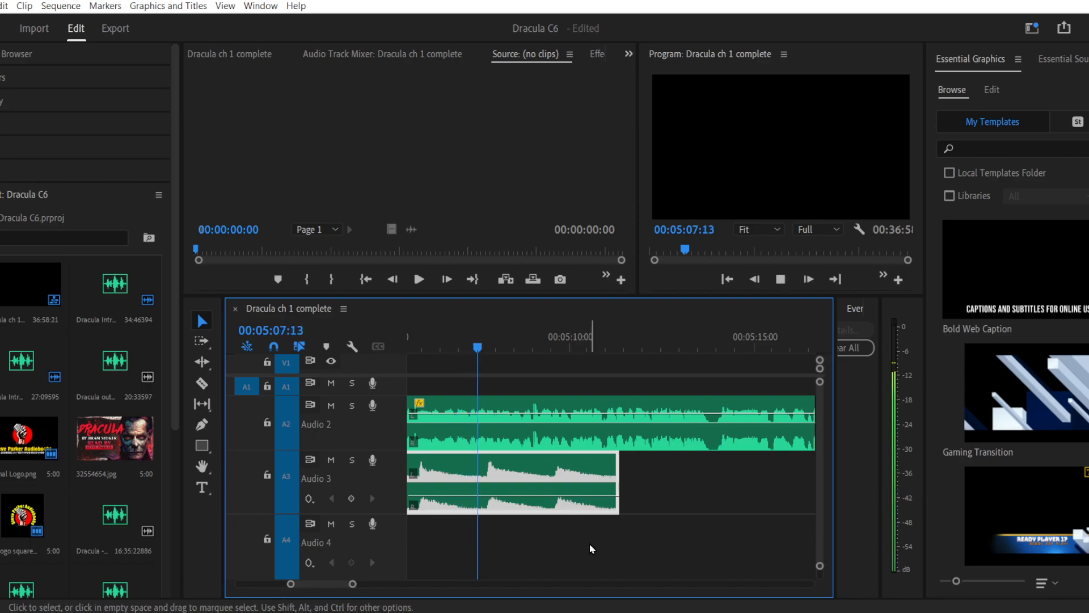
# Step: Fade out the end of the Clock tower bell clip with Pen tool volume keyframes from about 5:10, and play the fade
pyautogui.click(204, 425)
pyautogui.press('space')
pyautogui.click(566, 498)
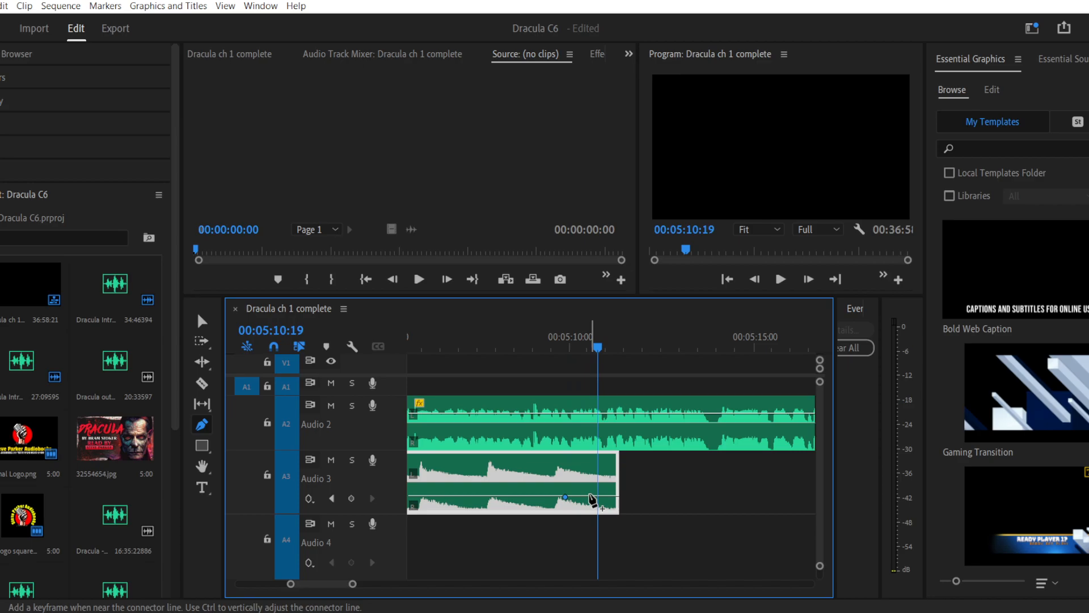
pyautogui.moveTo(619, 497); pyautogui.dragTo(618, 506)
pyautogui.press('space')
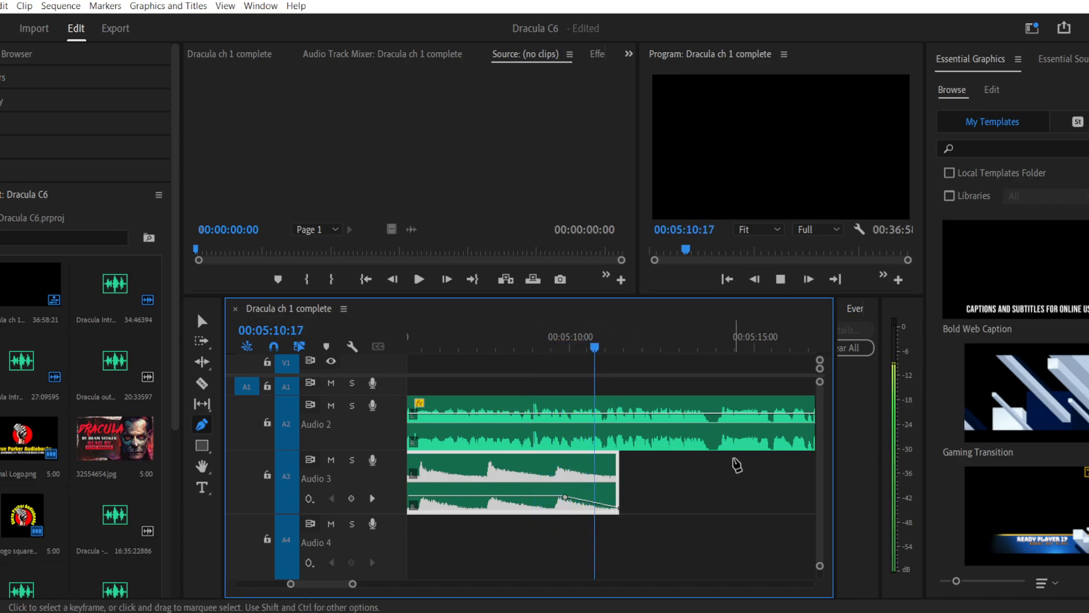
pyautogui.moveTo(618, 507); pyautogui.dragTo(618, 504)
pyautogui.click(517, 340)
pyautogui.press('space')
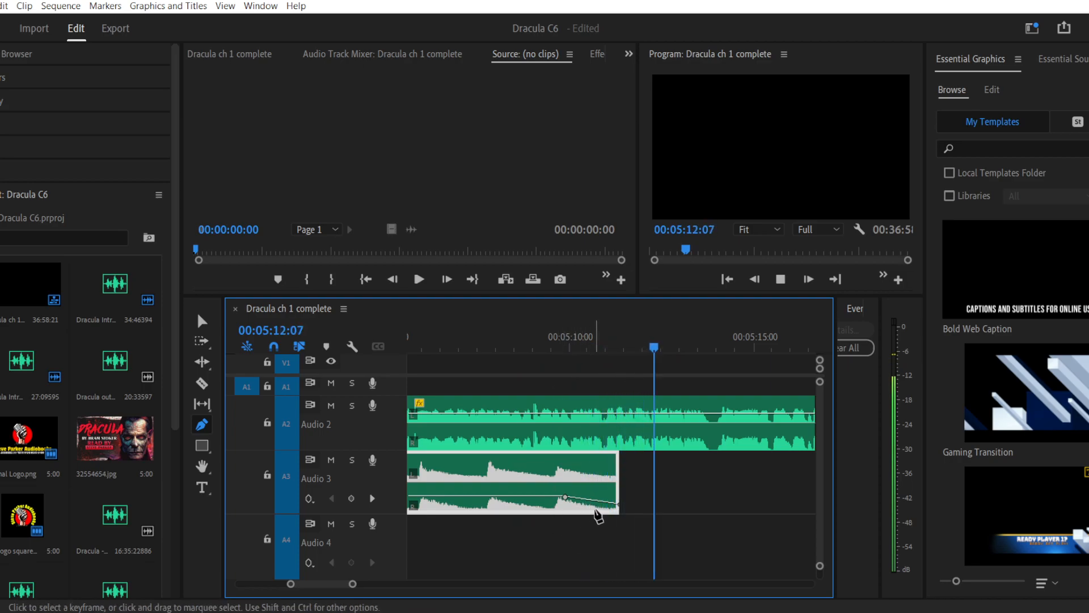
# Step: Split the Audio 2 narration with the Razor tool at about 5:20 and stop playback
pyautogui.click(202, 321)
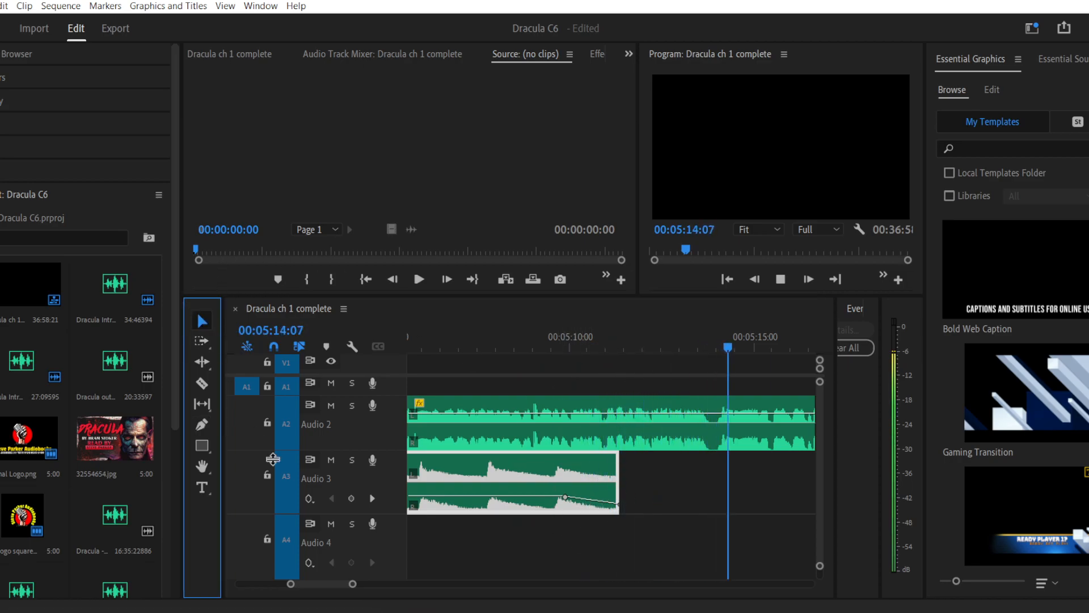
pyautogui.moveTo(350, 584); pyautogui.dragTo(377, 588)
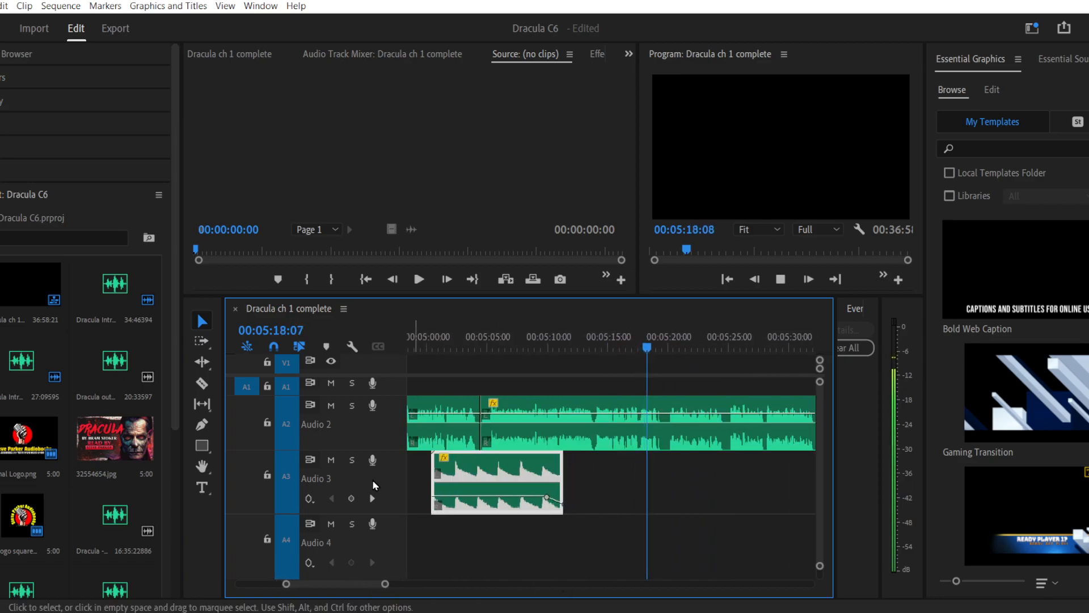
pyautogui.click(202, 383)
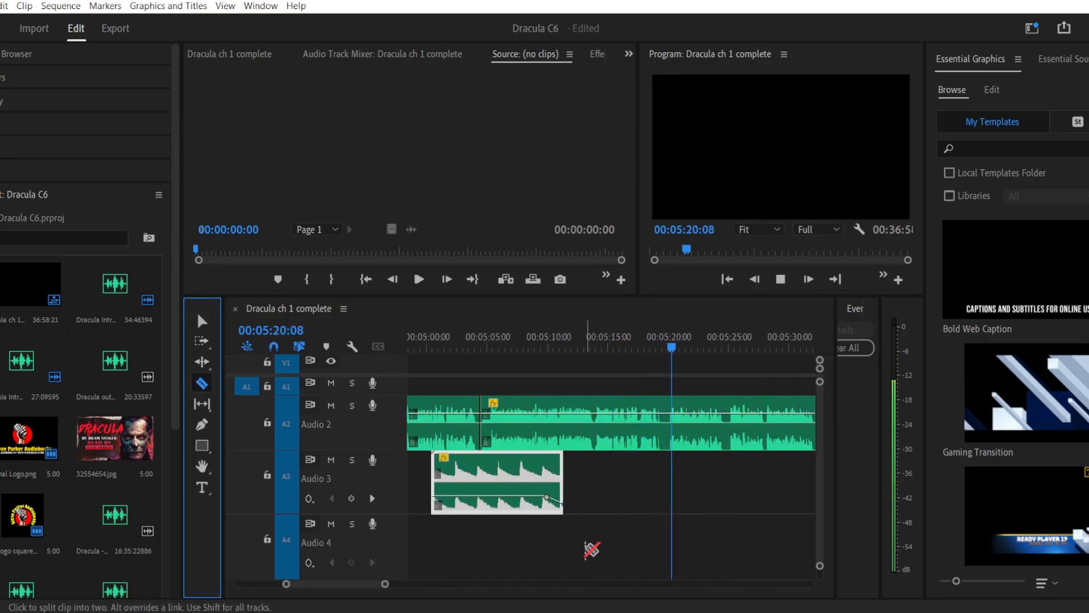
pyautogui.press('space')
pyautogui.click(668, 419)
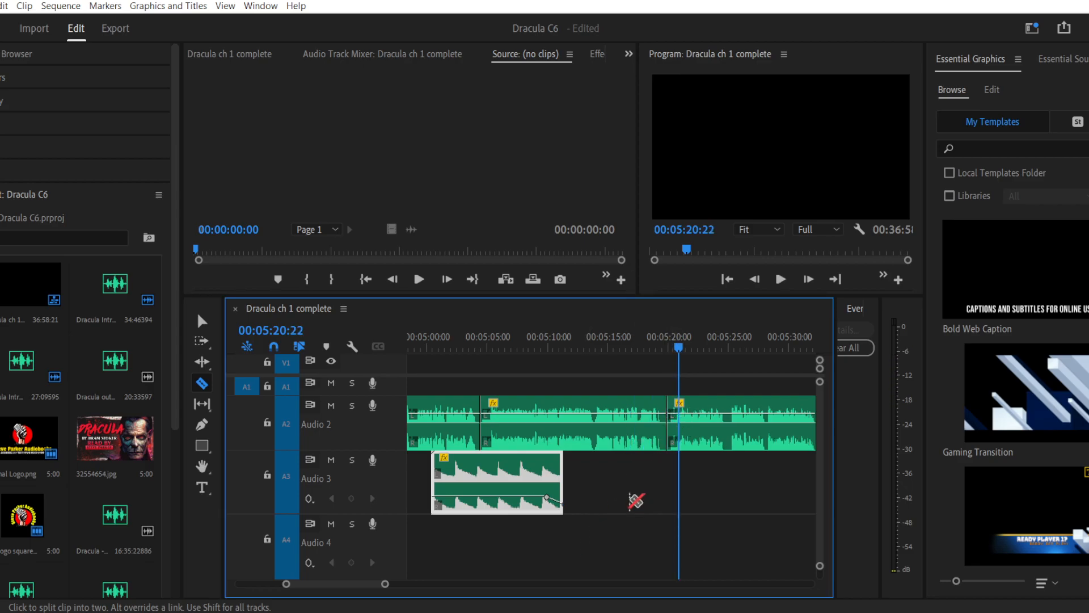
# Step: Lower the volume of the Audio 2 narration section between about 5:04 and 5:20, fine-tuning it during playback
pyautogui.click(202, 320)
pyautogui.moveTo(613, 413); pyautogui.dragTo(614, 417)
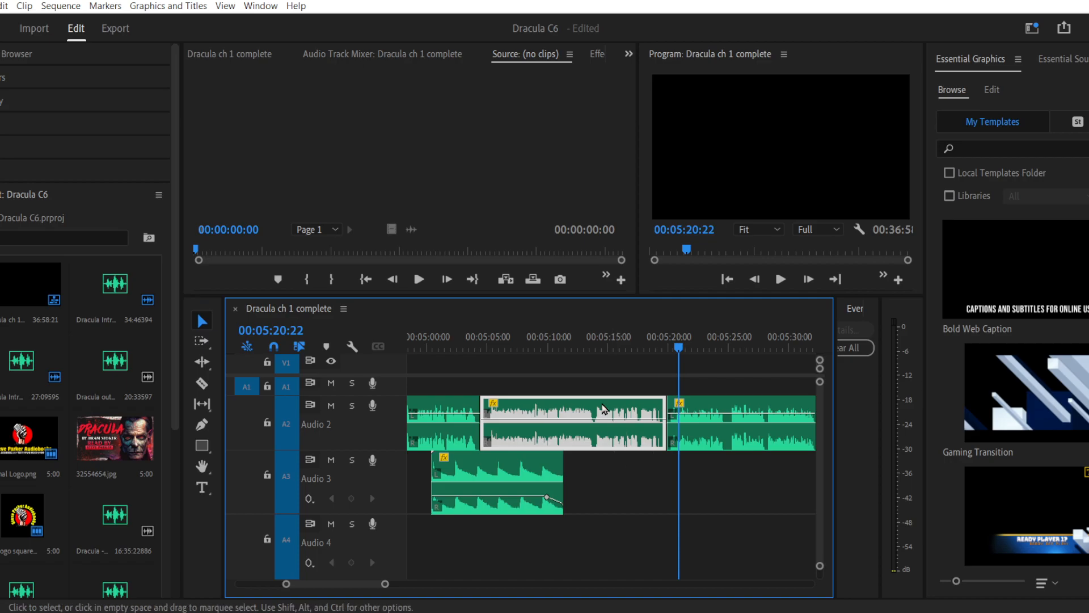
pyautogui.click(462, 343)
pyautogui.press('space')
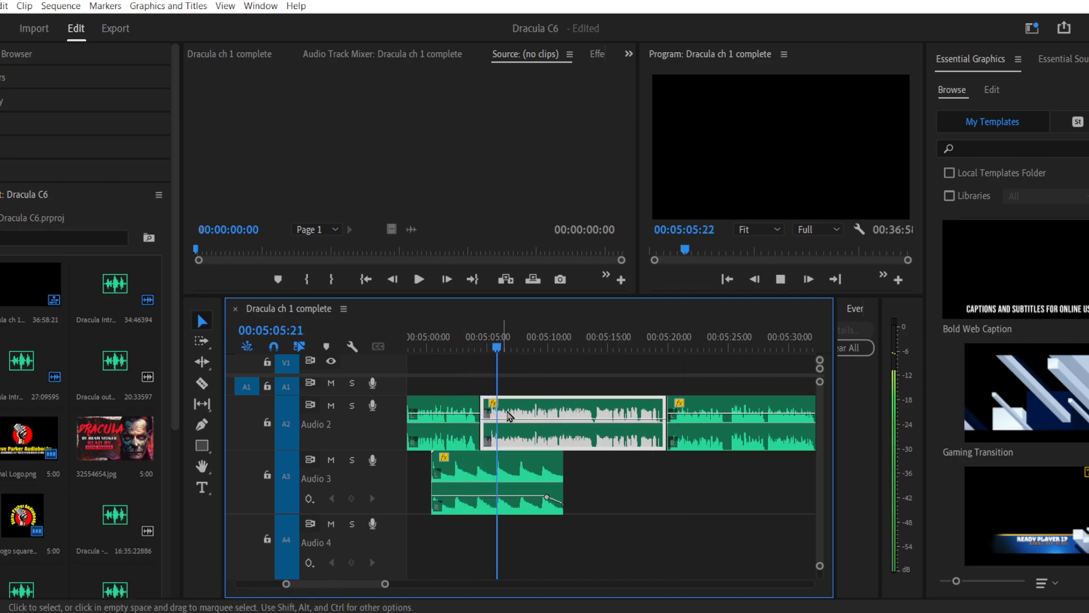
pyautogui.moveTo(530, 416); pyautogui.dragTo(529, 415)
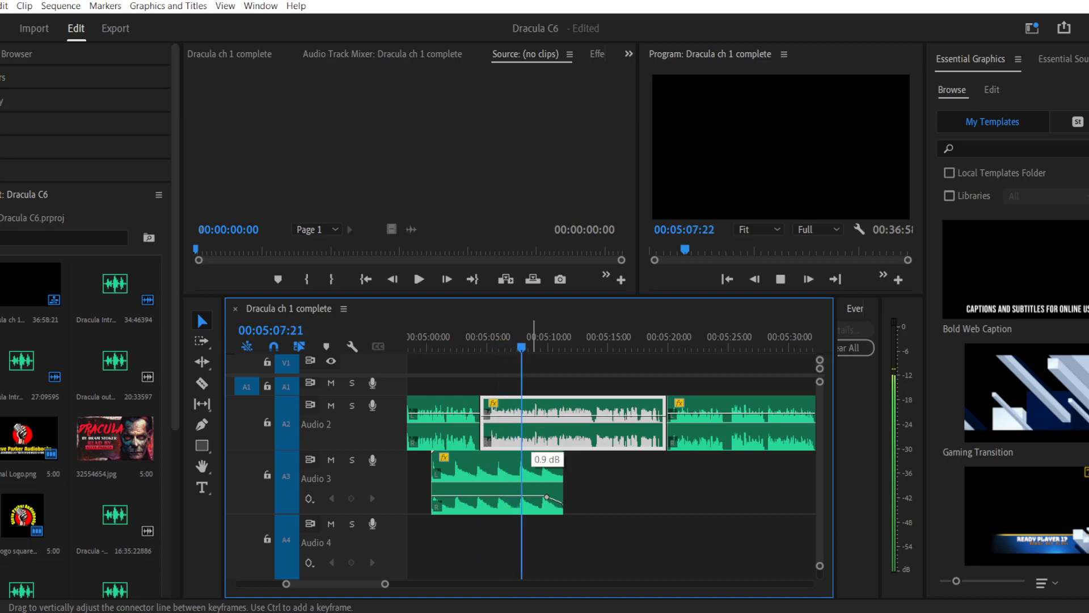
pyautogui.press('space')
# Step: Increase the Audio 2 track height and play from about 5:03 through the bell and the adjusted narration section
pyautogui.moveTo(394, 448); pyautogui.dragTo(396, 486)
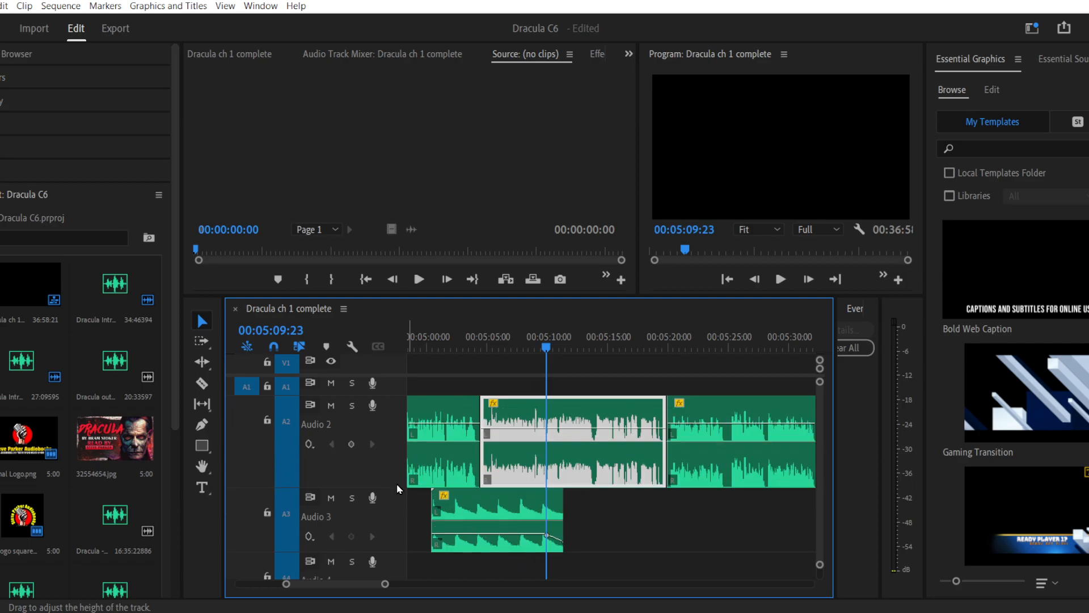
pyautogui.click(461, 344)
pyautogui.press('space')
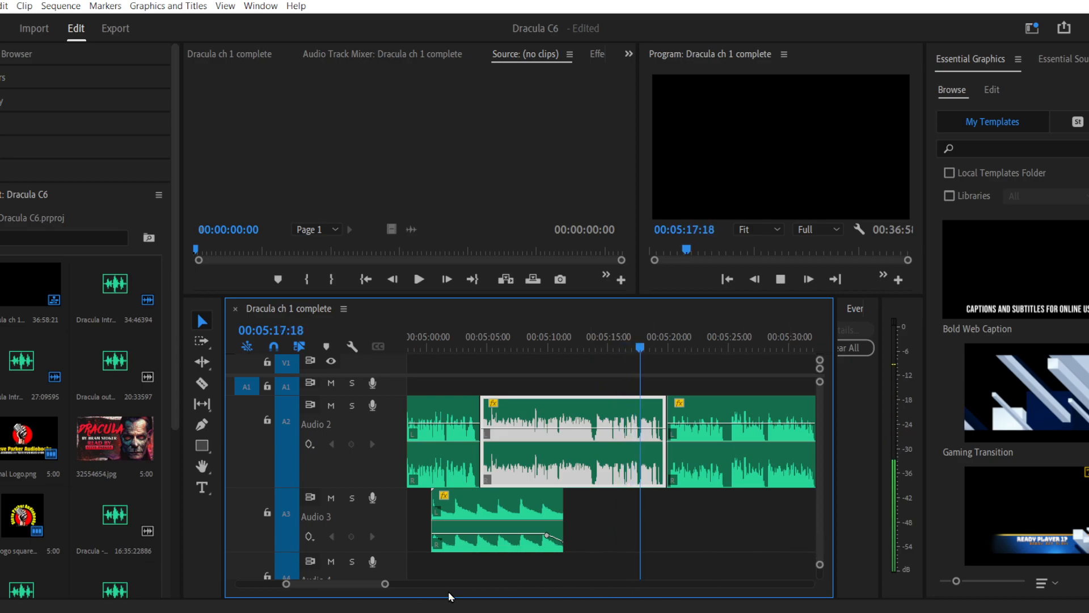
pyautogui.moveTo(385, 584); pyautogui.dragTo(577, 590)
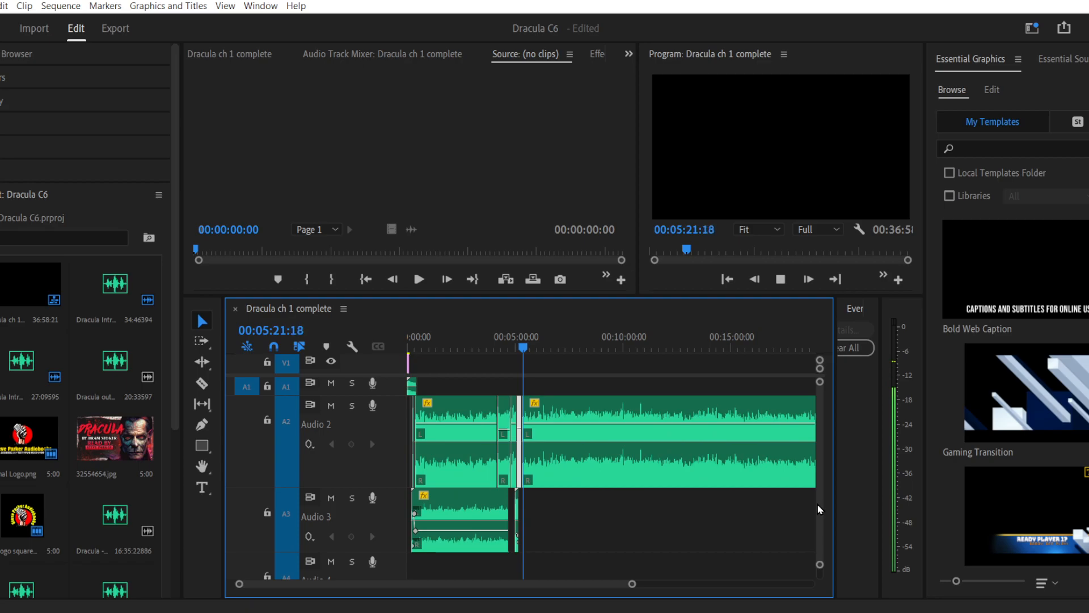
pyautogui.press('space')
# Step: Reduce the Audio 3 track height and move the Clock tower bell clip down to Audio 4, keeping its start at about 5:00
pyautogui.moveTo(505, 339); pyautogui.dragTo(502, 340)
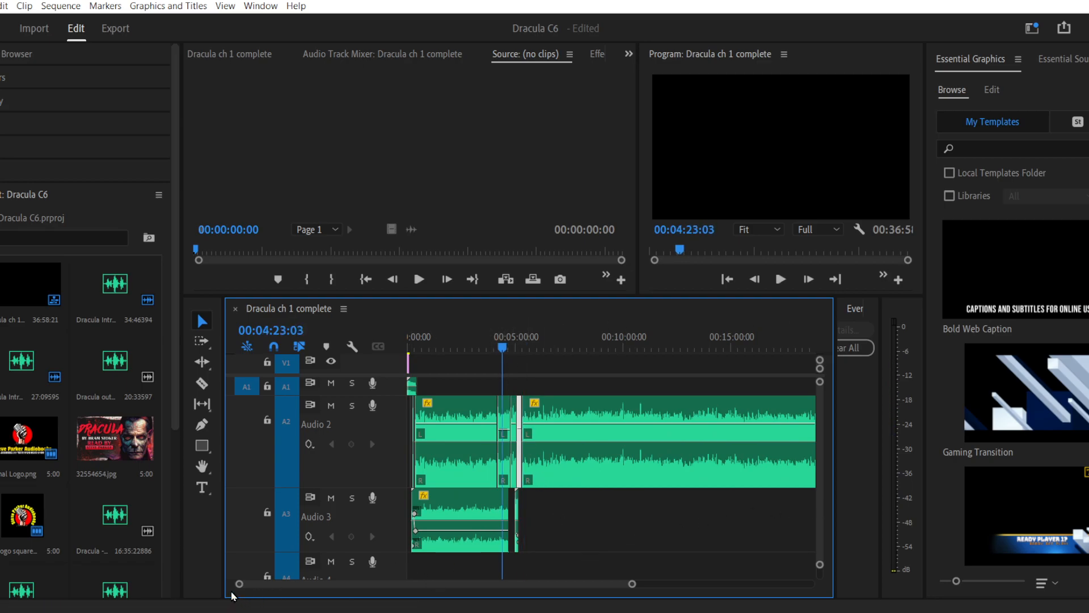
pyautogui.moveTo(238, 587); pyautogui.dragTo(316, 588)
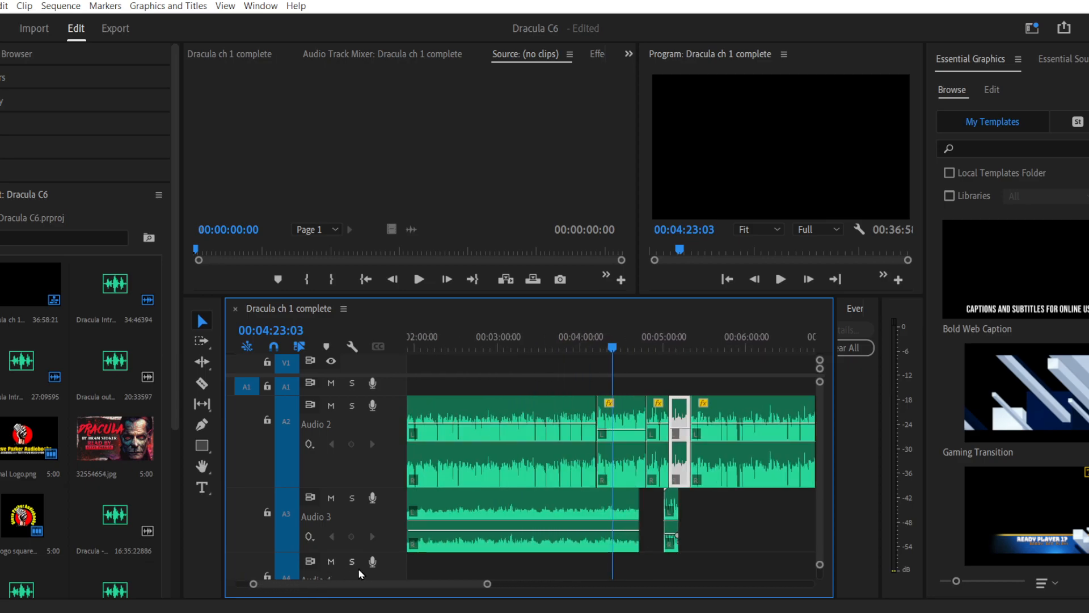
pyautogui.moveTo(386, 549); pyautogui.dragTo(386, 520)
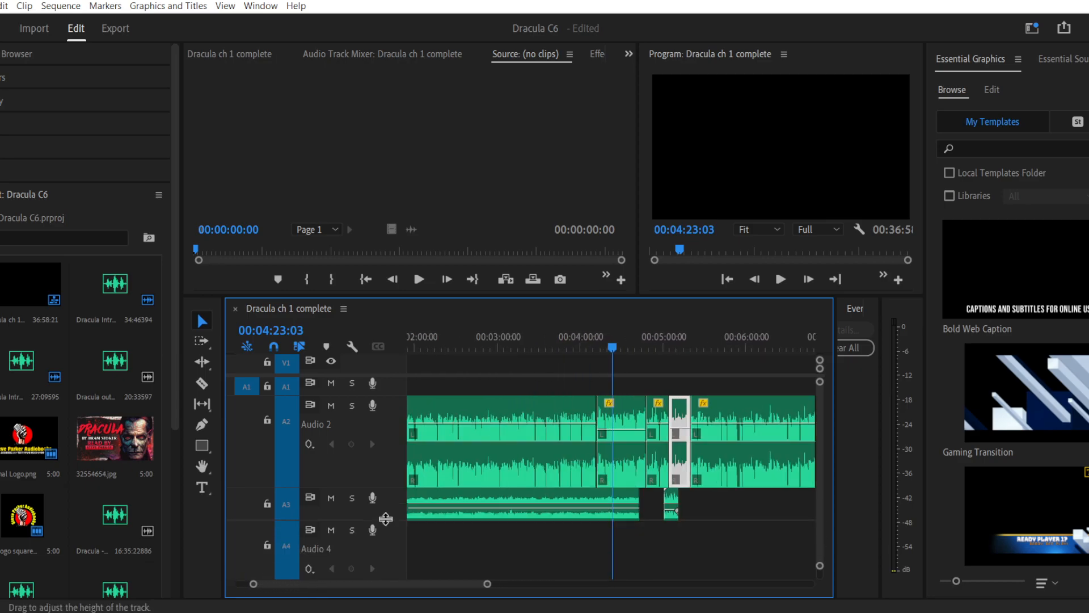
pyautogui.click(656, 346)
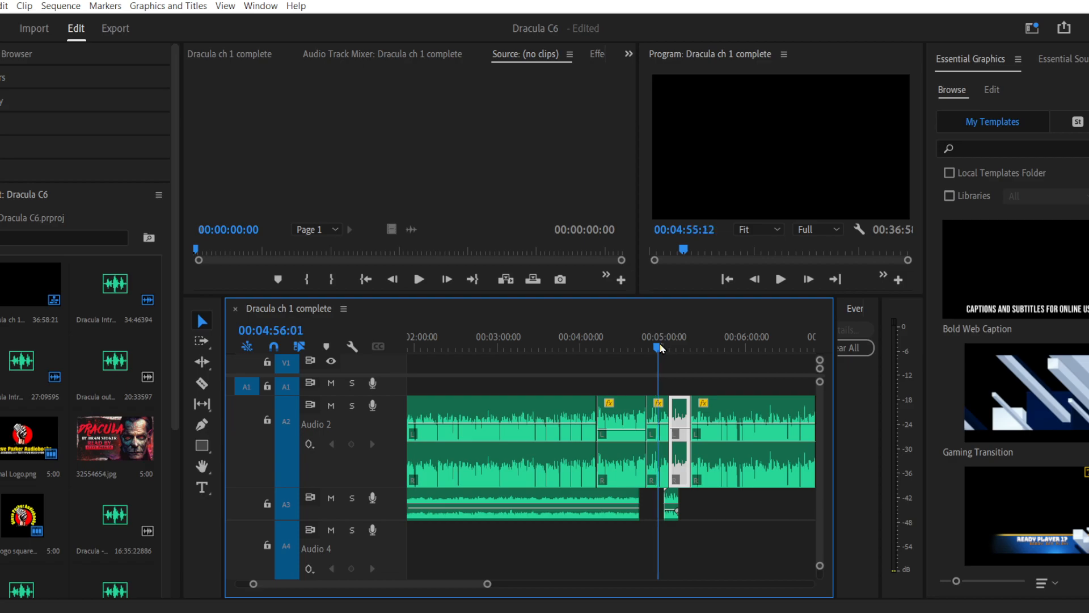
pyautogui.click(663, 346)
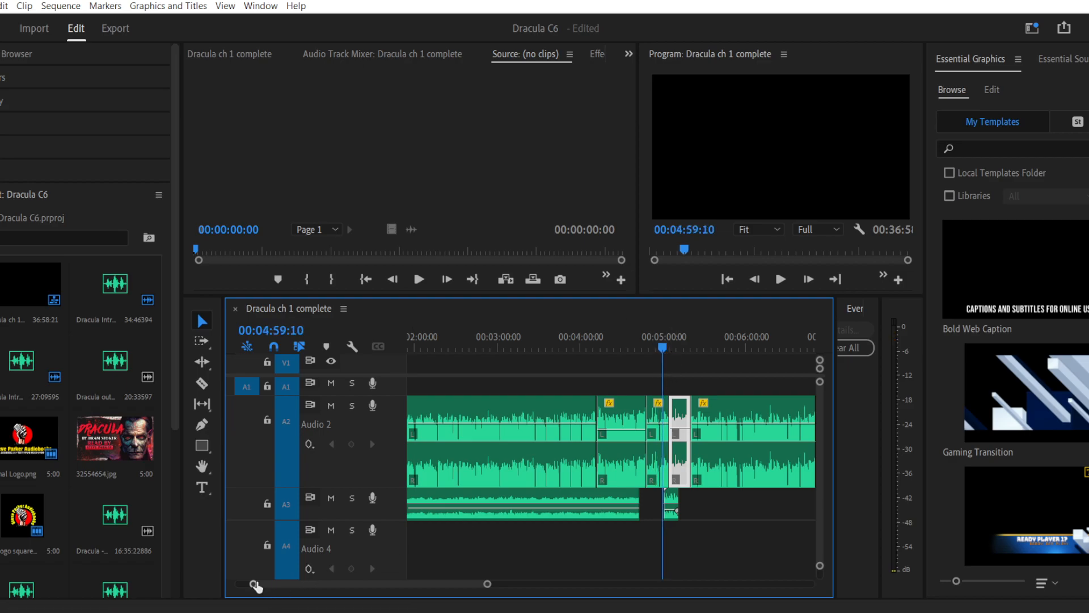
pyautogui.moveTo(255, 586); pyautogui.dragTo(323, 589)
pyautogui.moveTo(615, 351); pyautogui.dragTo(622, 347)
pyautogui.moveTo(670, 510); pyautogui.dragTo(675, 538)
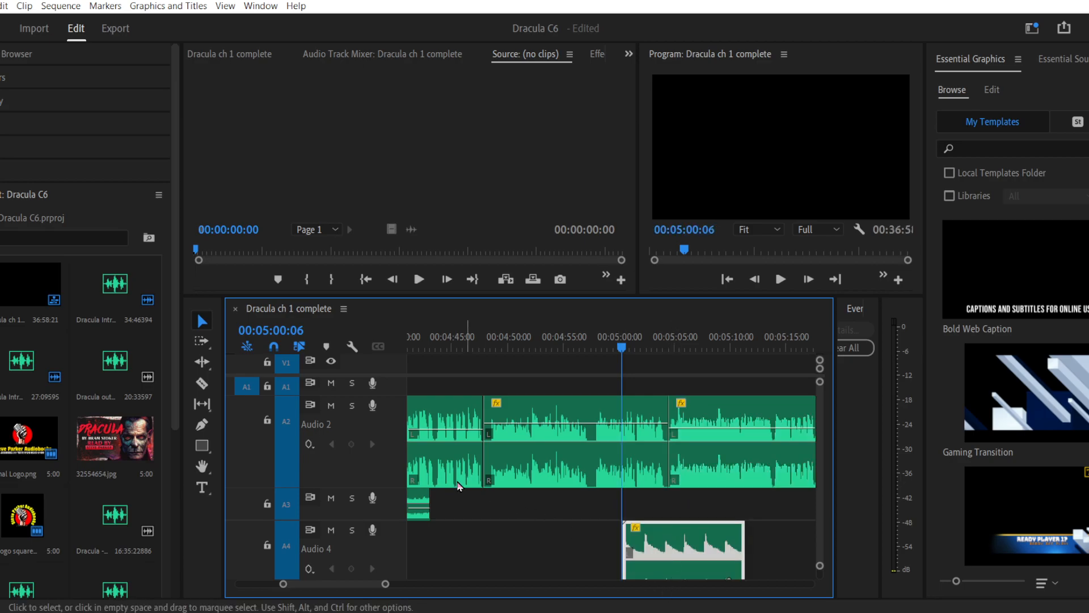
# Step: Duplicate the Beach fun ambience clip on Audio 3 and position the copy to start at about 4:44, just after the original
pyautogui.click(420, 508)
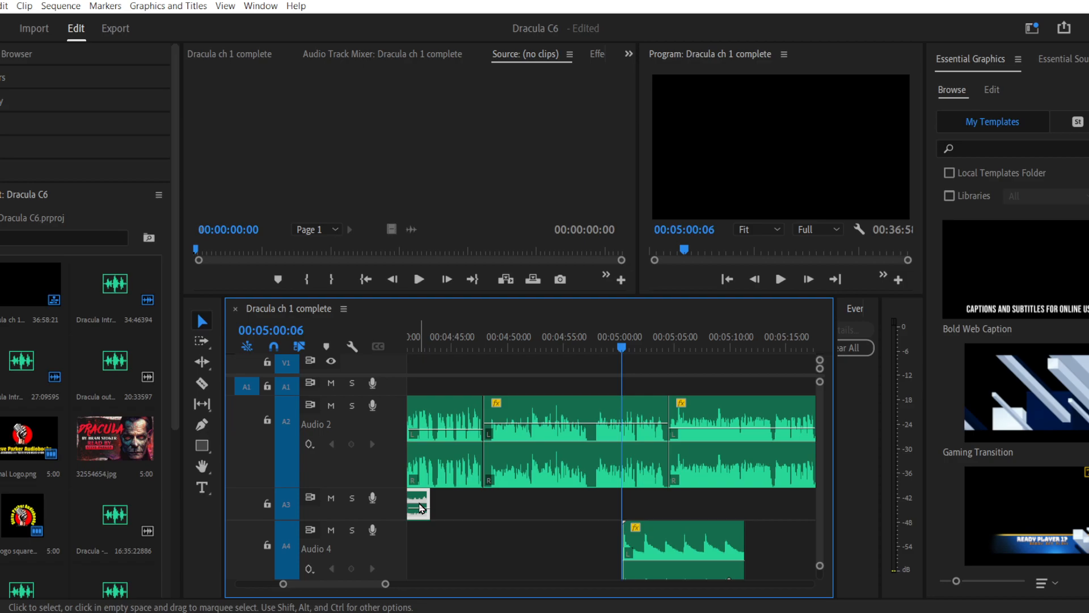
pyautogui.hotkey('ctrl', 'c')
pyautogui.hotkey('ctrl', 'v')
pyautogui.moveTo(382, 585); pyautogui.dragTo(339, 591)
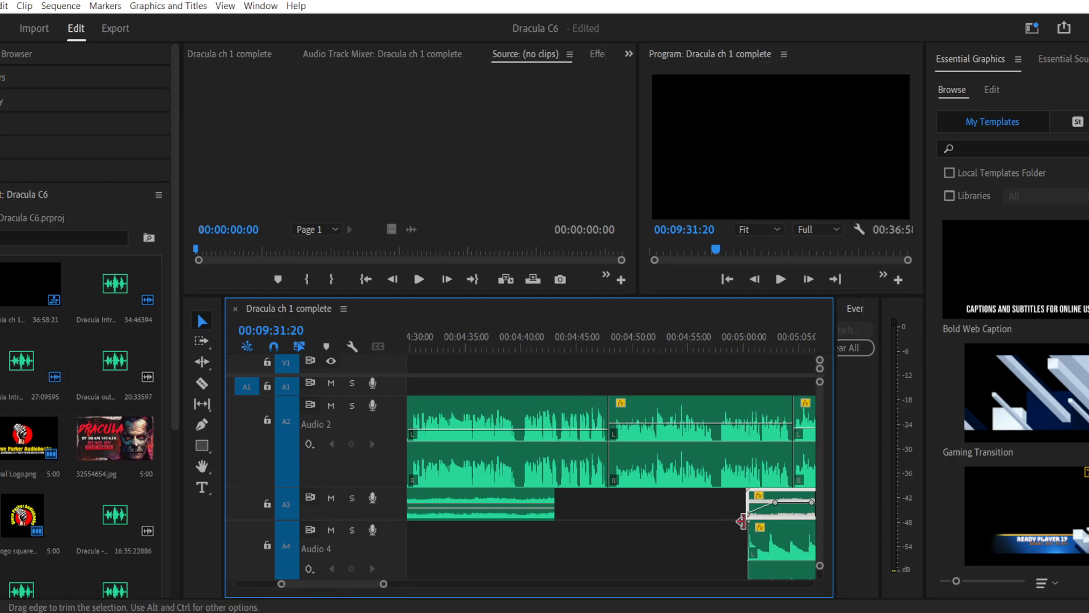
pyautogui.moveTo(783, 498); pyautogui.dragTo(604, 502)
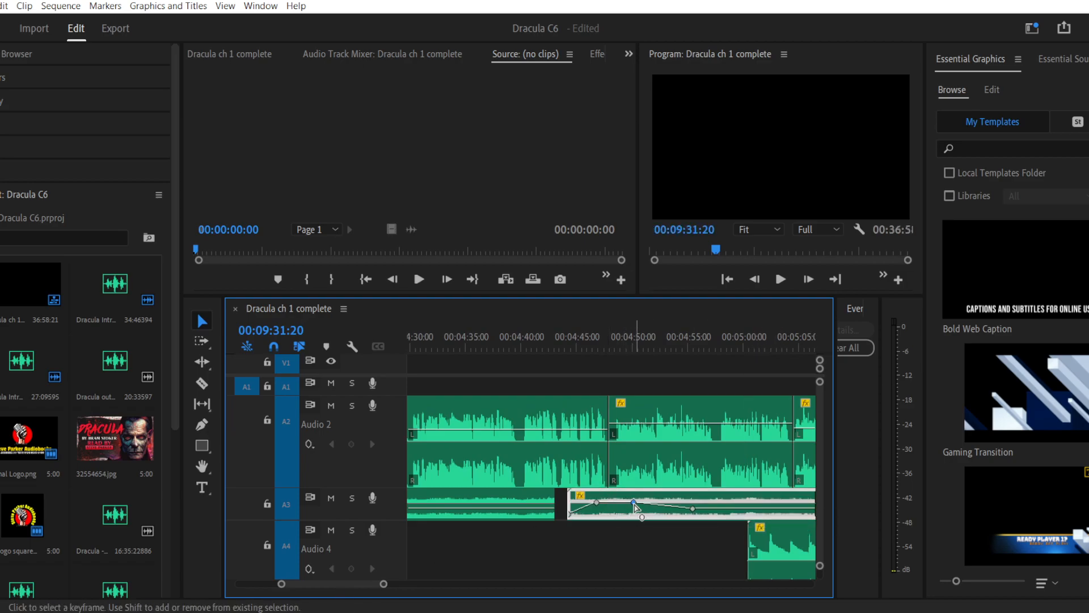
# Step: Delete the volume keyframes from the copied Beach fun clip on Audio 3 and butt it against the end of the original clip
pyautogui.press('Delete')
pyautogui.click(596, 503)
pyautogui.press('Delete')
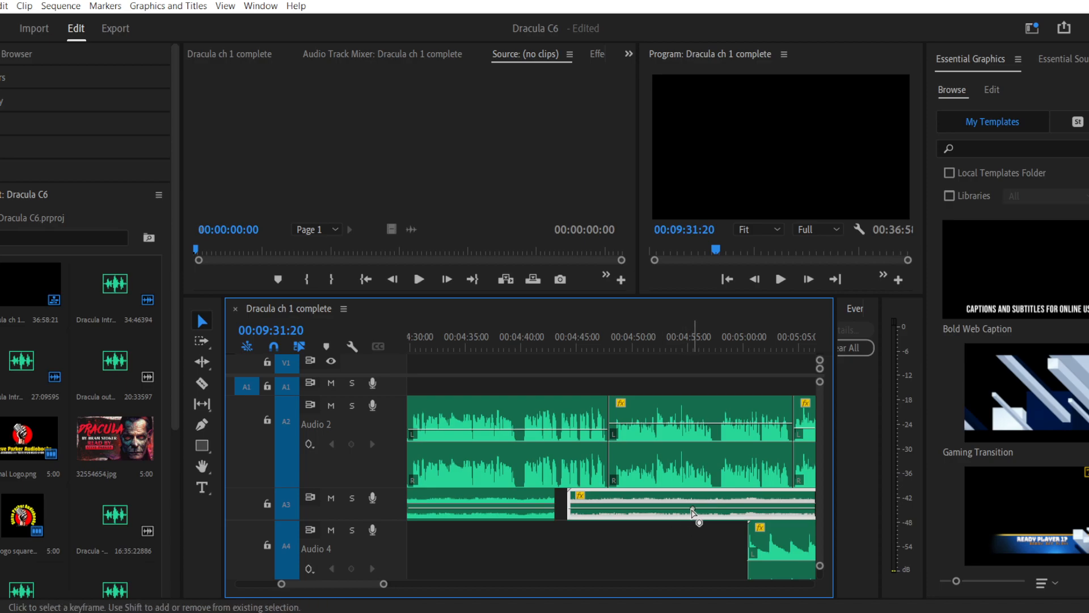
pyautogui.press('Delete')
pyautogui.moveTo(634, 502); pyautogui.dragTo(597, 504)
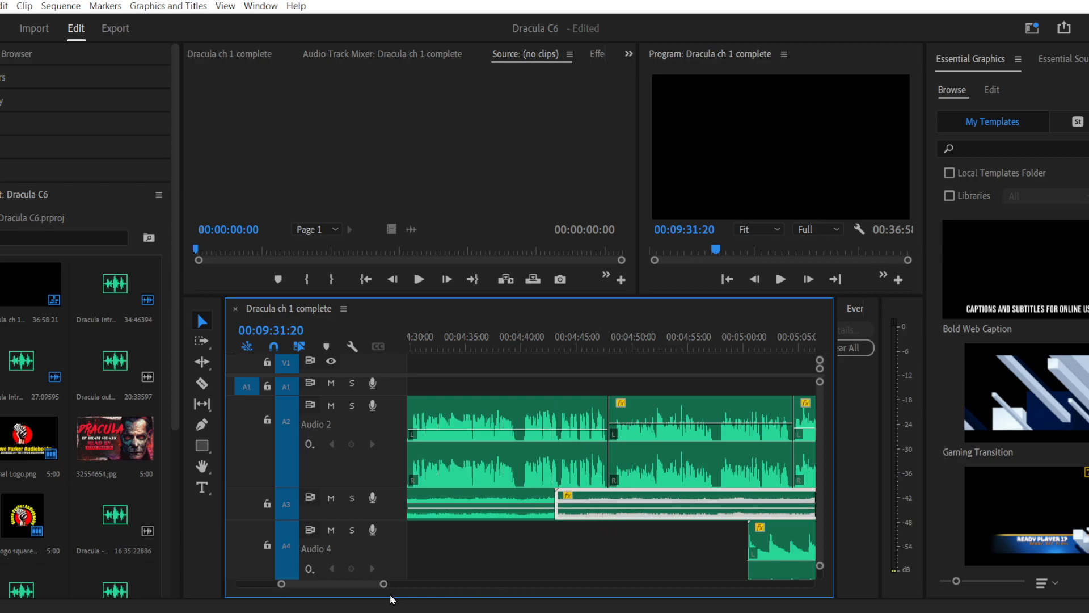
# Step: Move the copied Beach fun clip on Audio 3 earlier so it starts at about 4:40, overlapping the original's end
pyautogui.moveTo(387, 590); pyautogui.dragTo(633, 590)
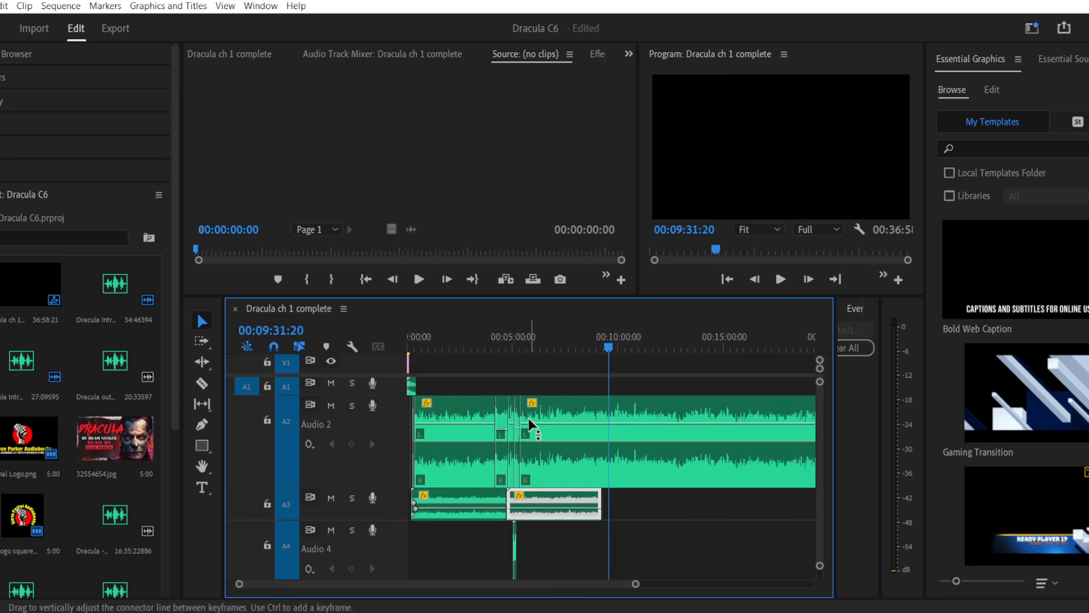
pyautogui.click(512, 345)
pyautogui.moveTo(238, 584); pyautogui.dragTo(368, 598)
pyautogui.moveTo(548, 346); pyautogui.dragTo(545, 346)
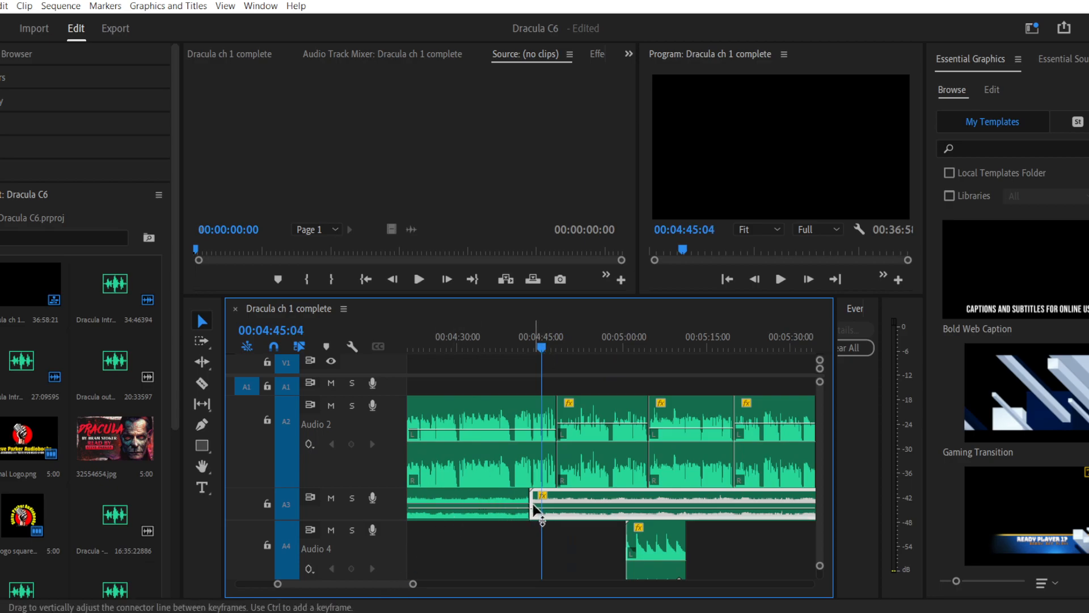
pyautogui.moveTo(535, 499); pyautogui.dragTo(567, 500)
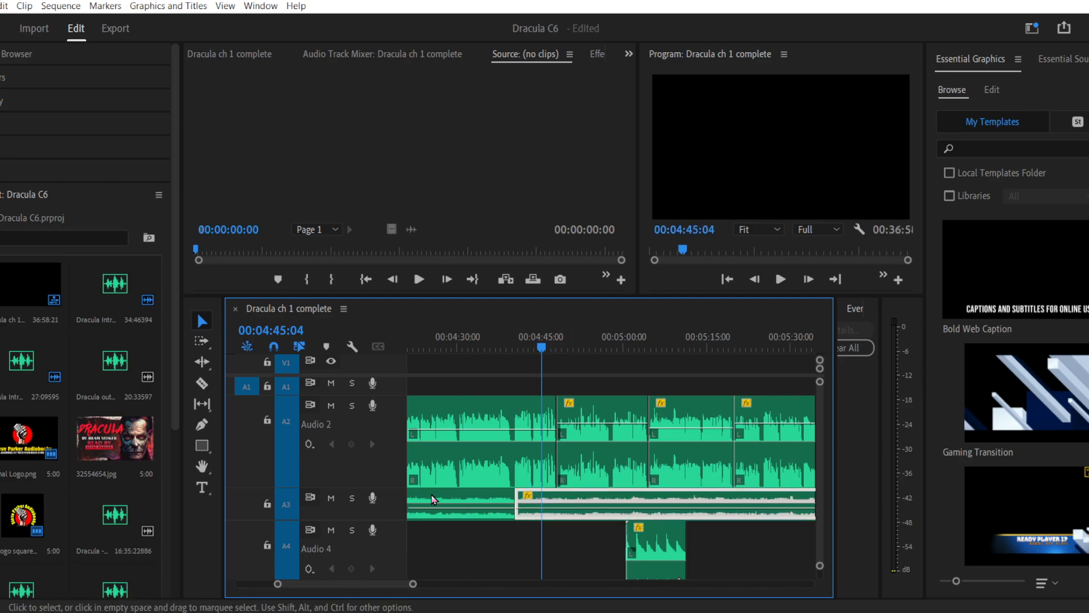
# Step: Apply a Constant Gain crossfade between the two Beach fun clips on Audio 3 and play the join from about 4:39
pyautogui.click(40, 179)
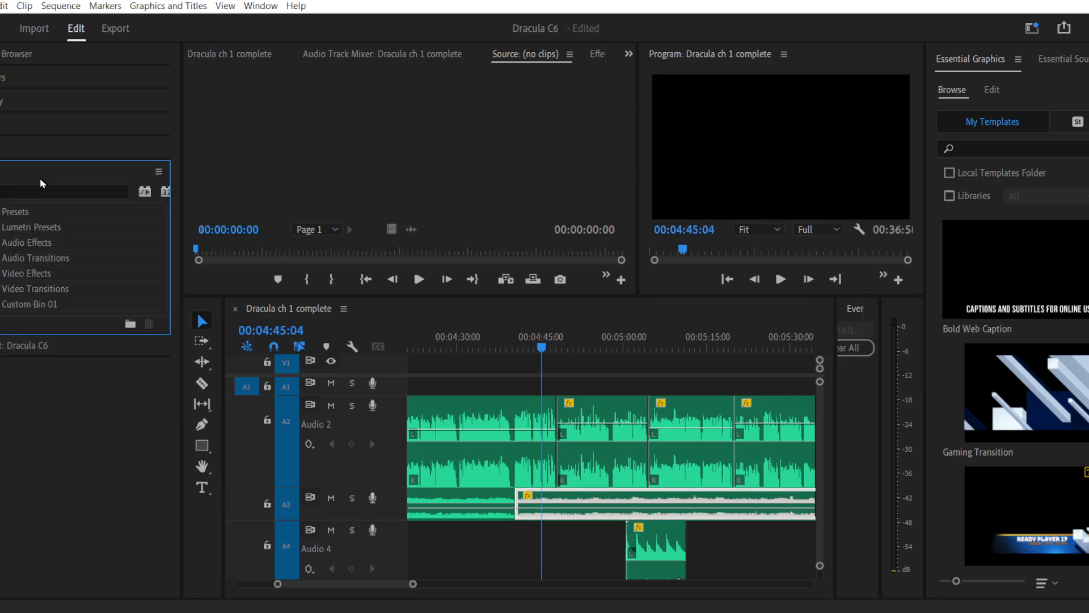
pyautogui.click(2, 258)
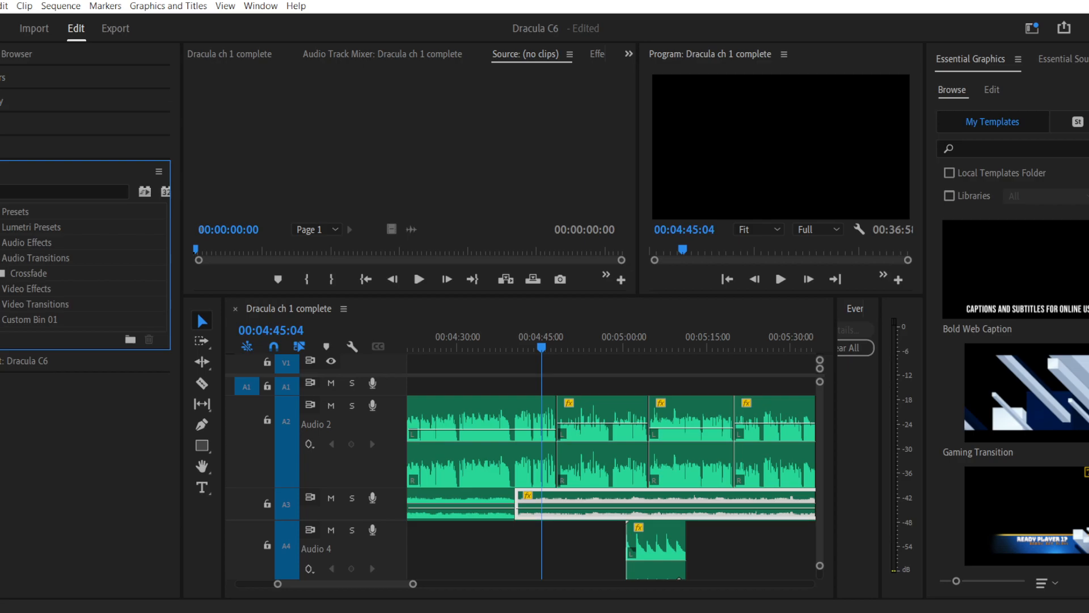
pyautogui.click(3, 273)
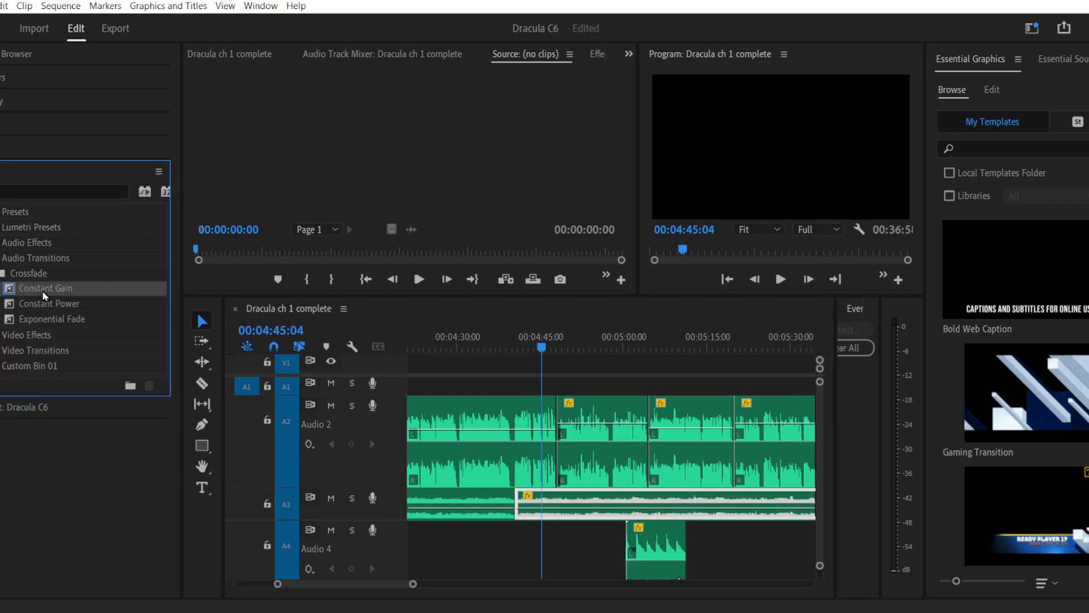
pyautogui.moveTo(39, 292); pyautogui.dragTo(397, 487)
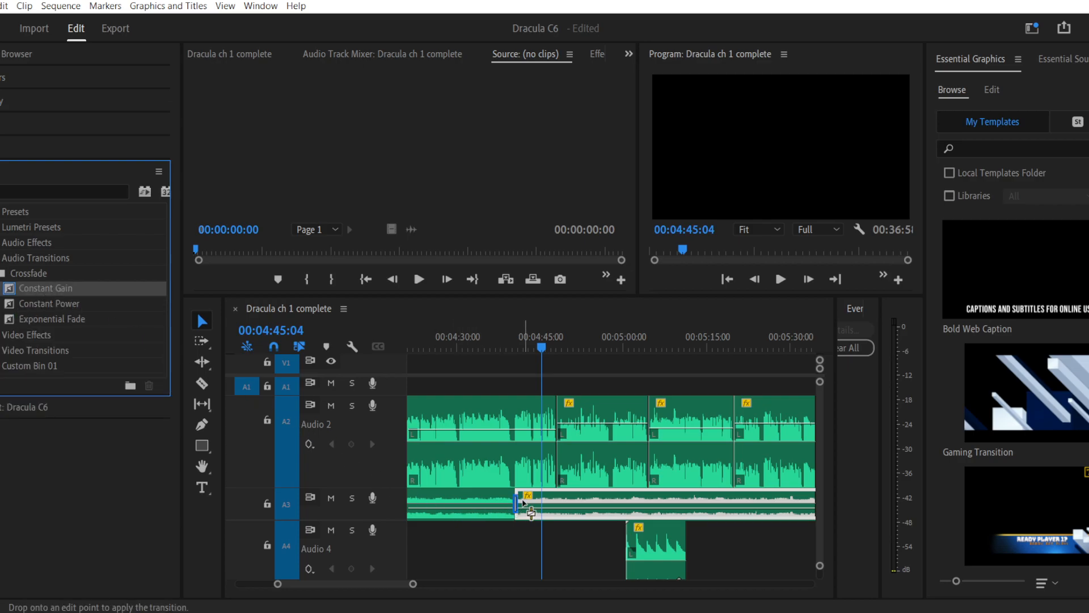
pyautogui.moveTo(524, 501); pyautogui.dragTo(523, 502)
pyautogui.click(511, 344)
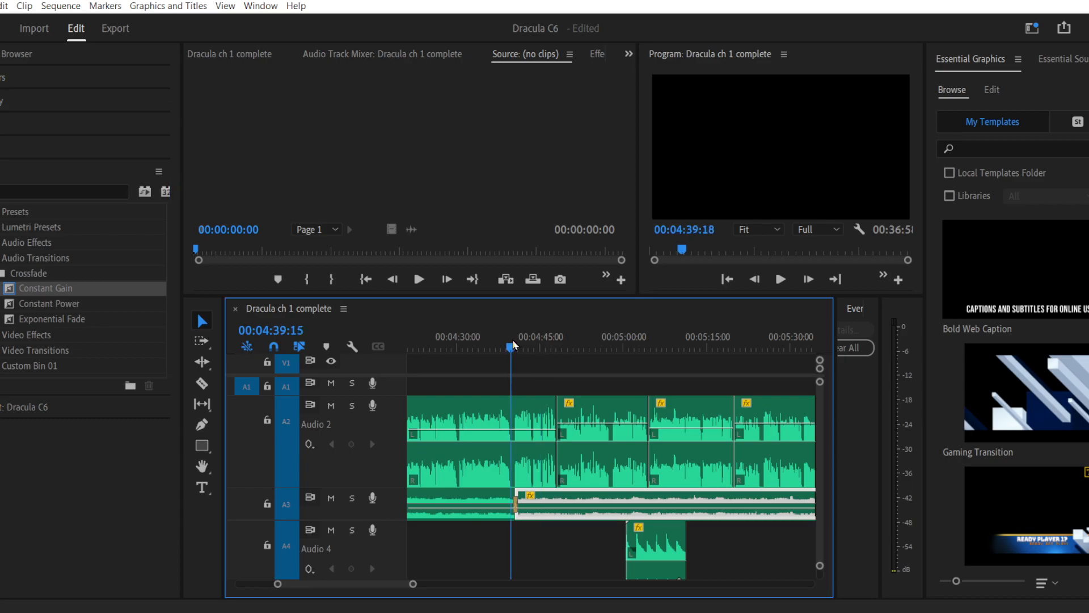
pyautogui.click(780, 280)
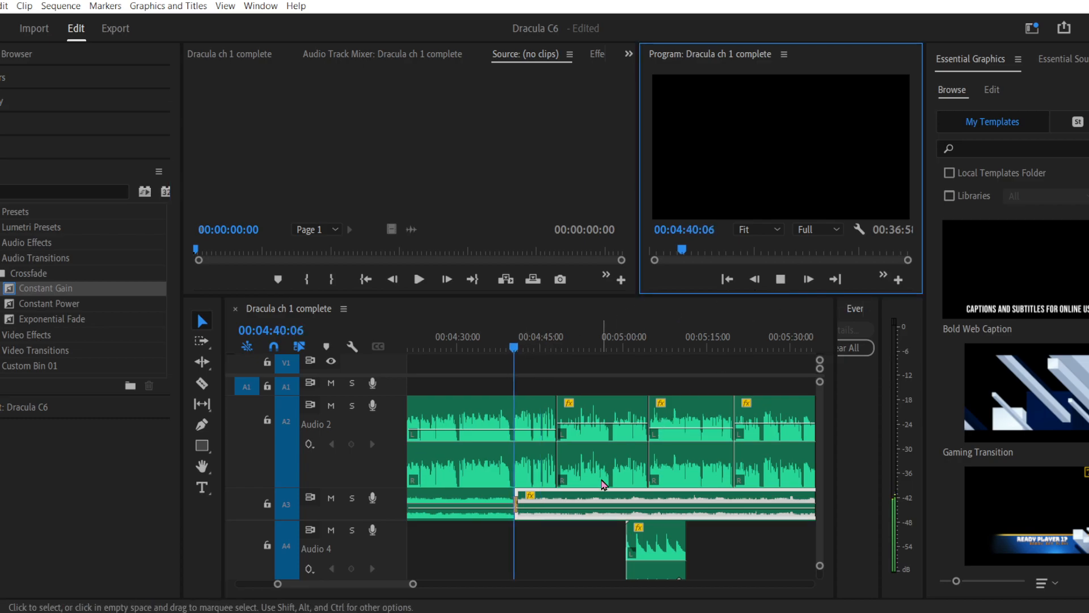
# Step: Play the sequence from 5:00 through the bell and the following narration to about 5:56
pyautogui.click(629, 350)
pyautogui.moveTo(624, 347); pyautogui.dragTo(627, 348)
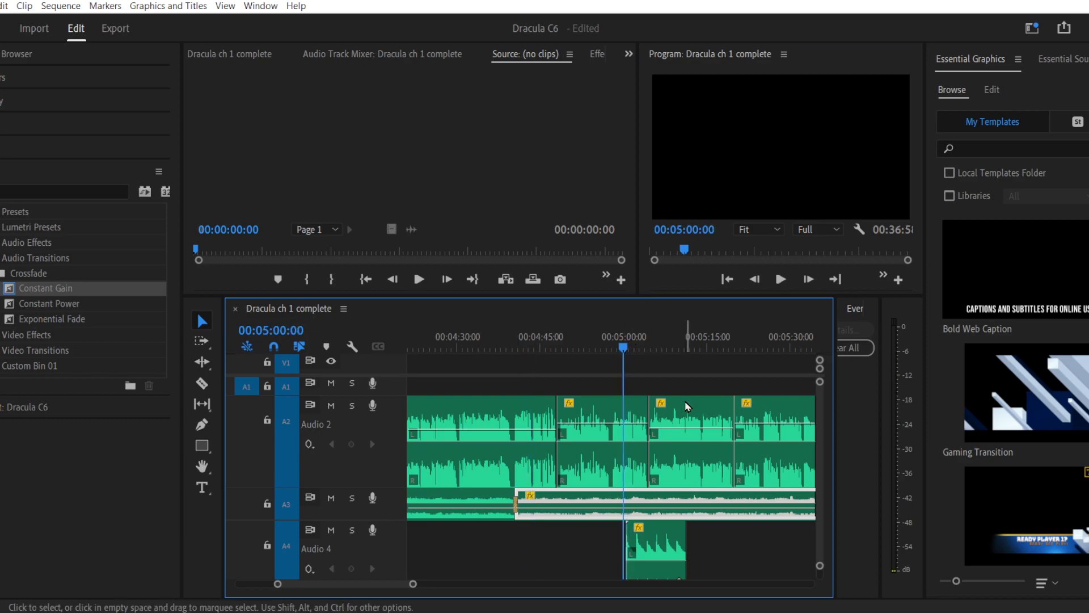
pyautogui.press('space')
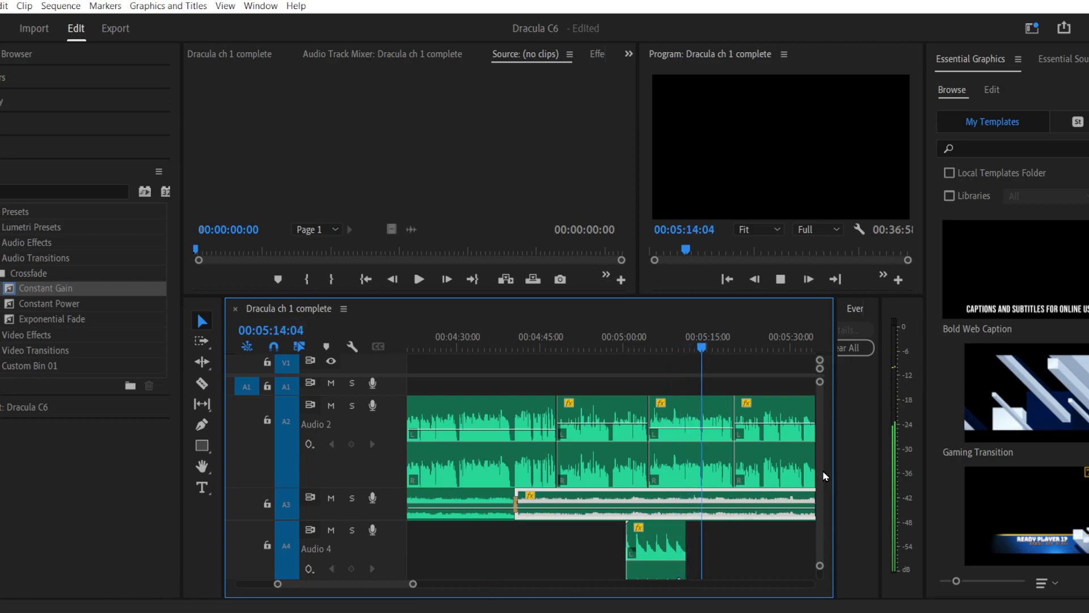
pyautogui.scroll(-2, 821, 471)
pyautogui.scroll(2, 821, 471)
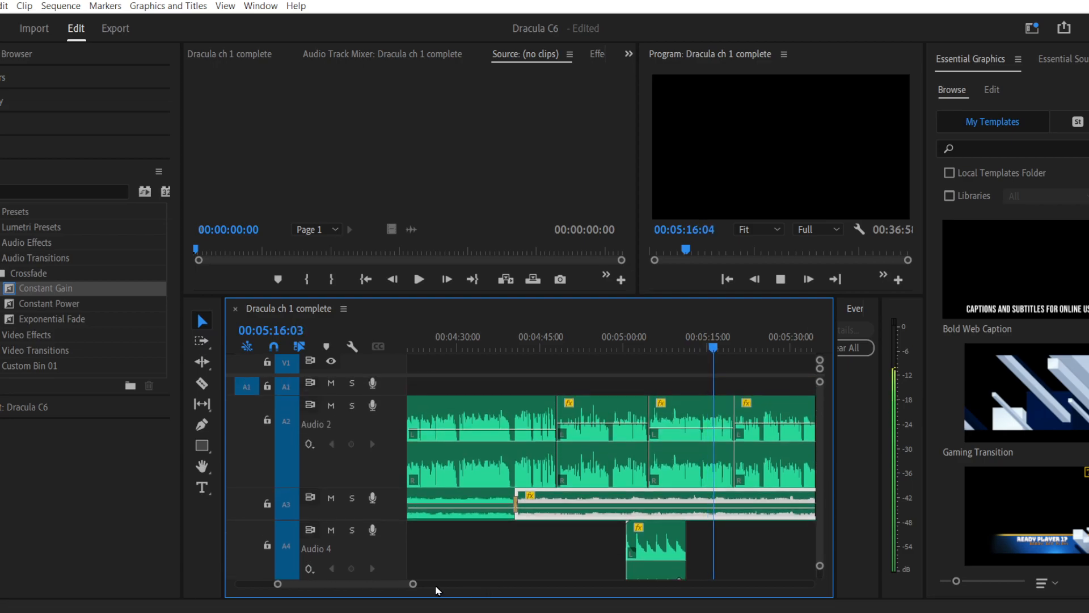
pyautogui.moveTo(409, 586); pyautogui.dragTo(645, 584)
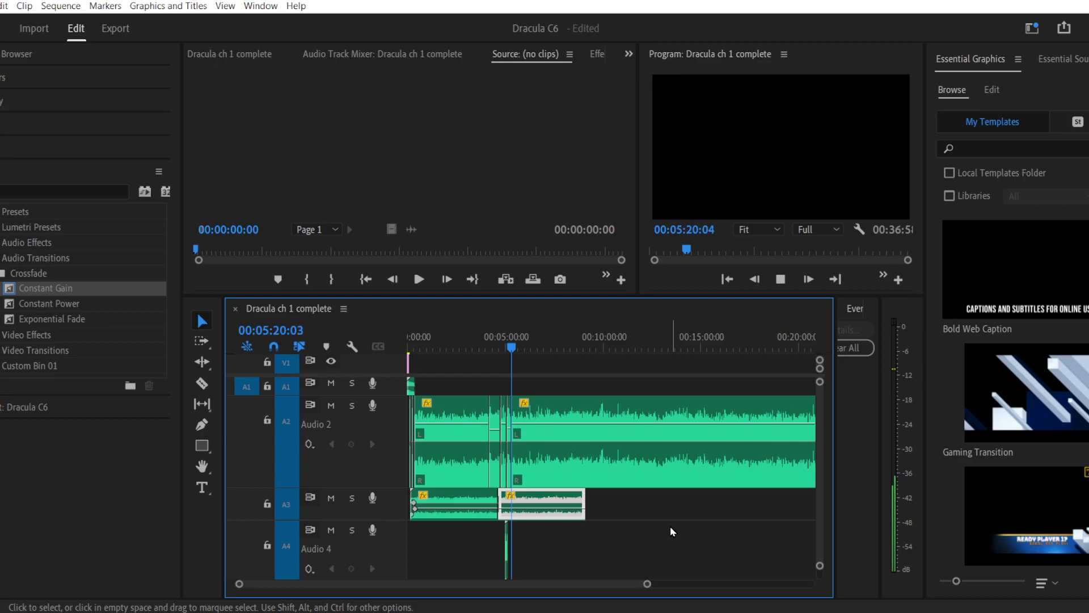
pyautogui.click(636, 508)
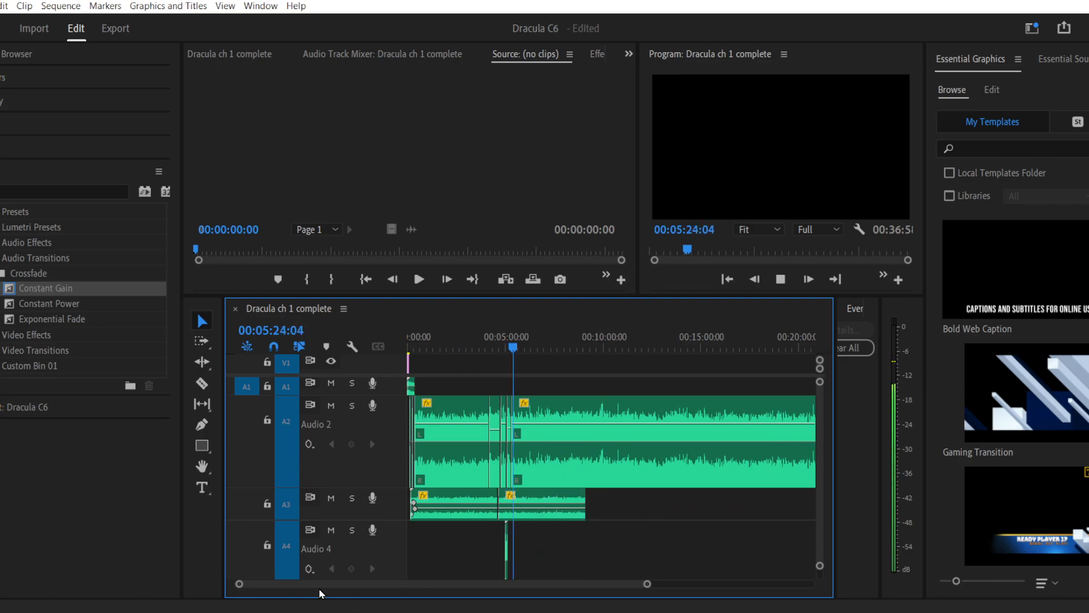
pyautogui.moveTo(240, 588); pyautogui.dragTo(321, 585)
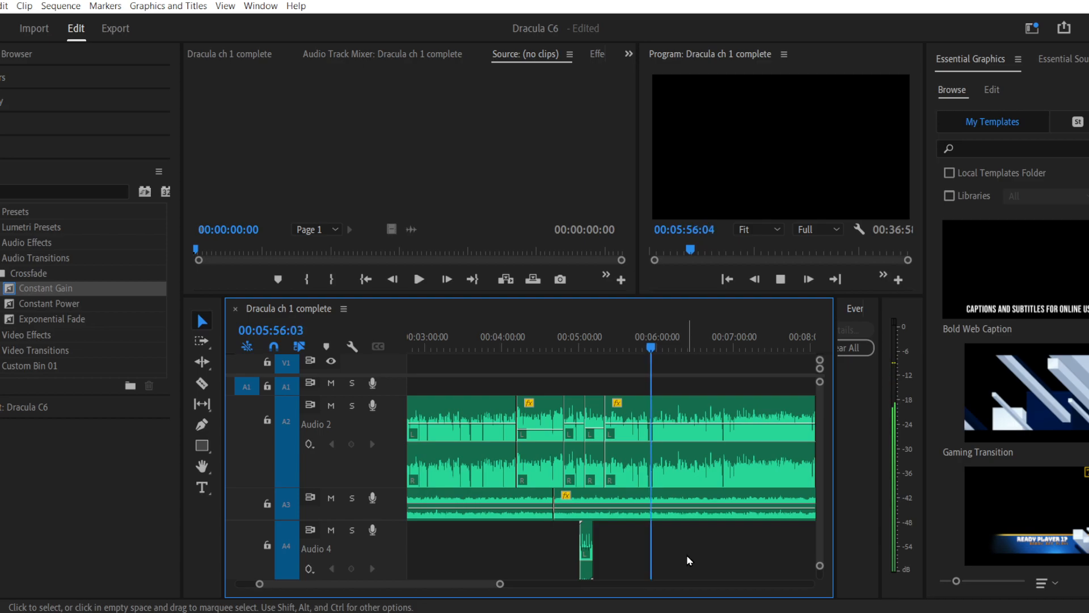
pyautogui.press('space')
# Step: Add two volume keyframes to the Audio 3 ambience with the Pen tool, at about 5:53 and 5:55
pyautogui.moveTo(262, 590); pyautogui.dragTo(354, 597)
pyautogui.moveTo(553, 349); pyautogui.dragTo(534, 359)
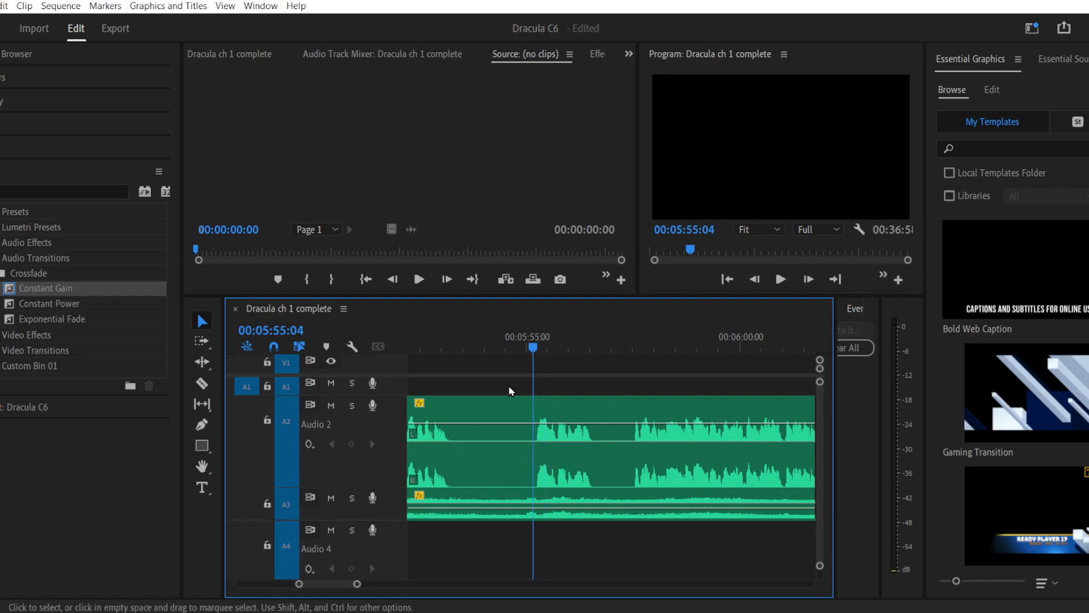
pyautogui.click(201, 424)
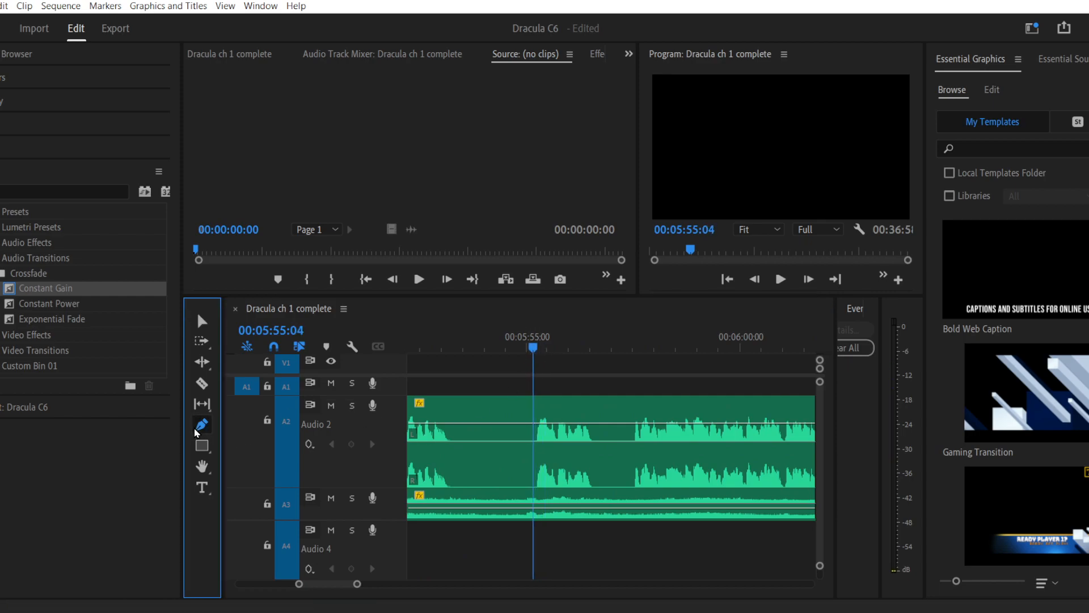
pyautogui.click(535, 509)
pyautogui.click(431, 509)
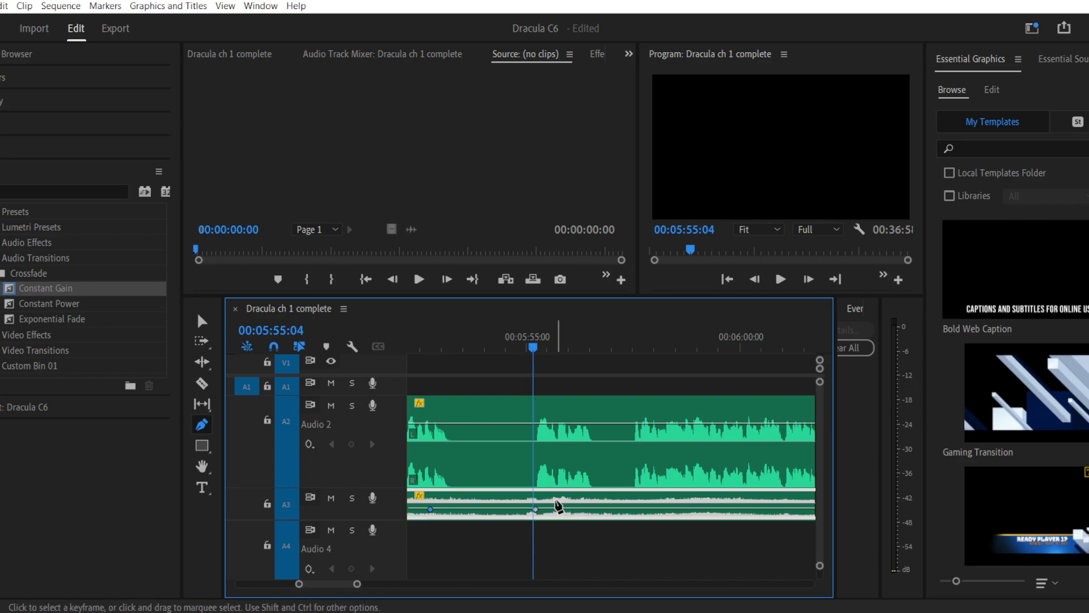
# Step: Add two more Audio 3 volume keyframes at about 5:56:14 and 5:58, and lower the ambience between the inner pair
pyautogui.click(631, 341)
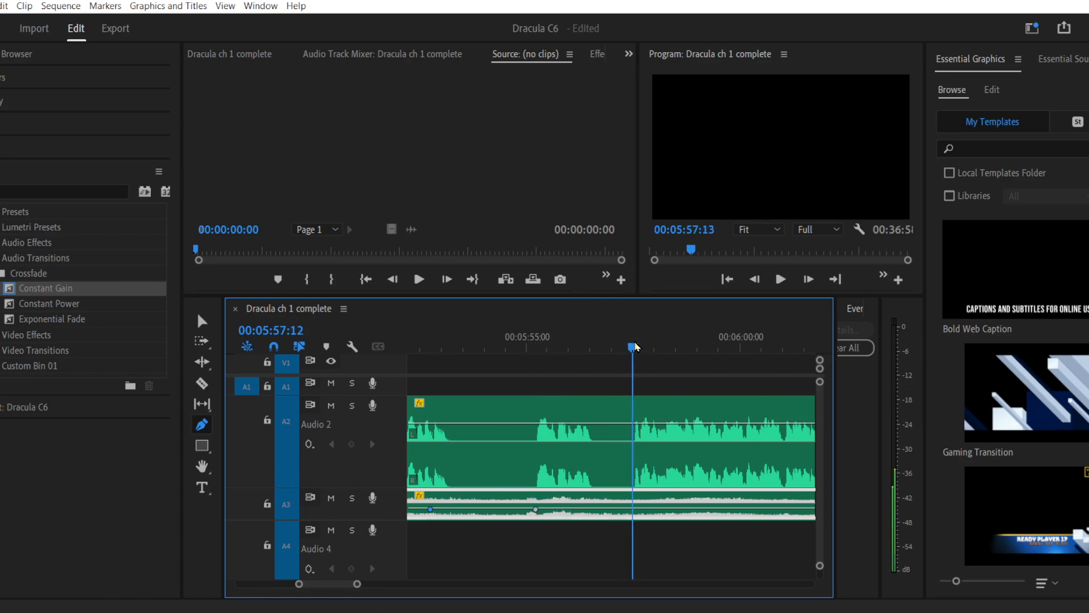
pyautogui.press('space')
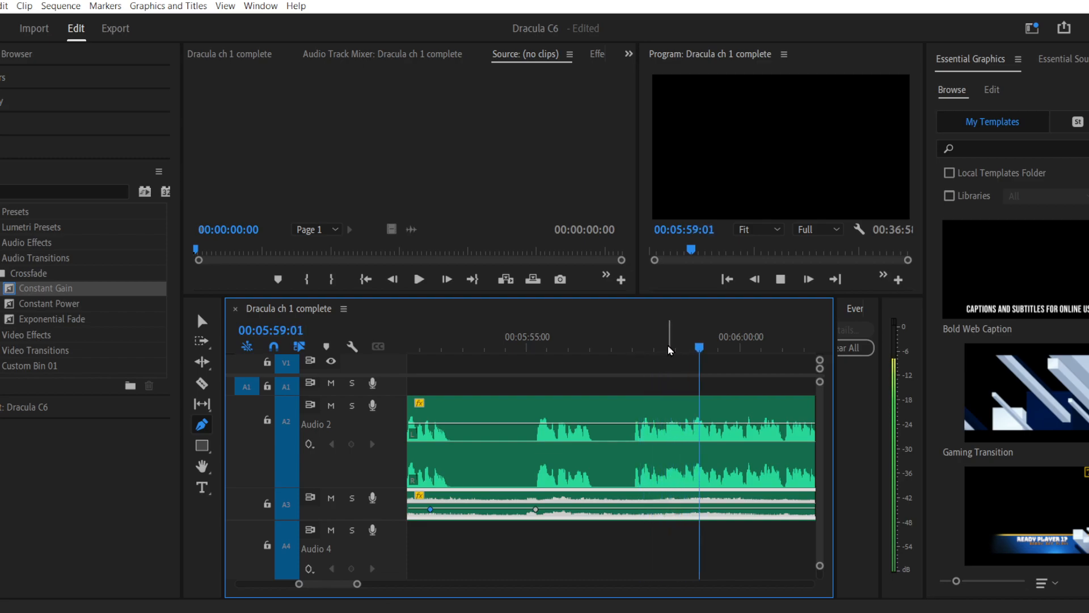
pyautogui.click(626, 347)
pyautogui.moveTo(626, 347); pyautogui.dragTo(593, 347)
pyautogui.click(641, 509)
pyautogui.click(203, 321)
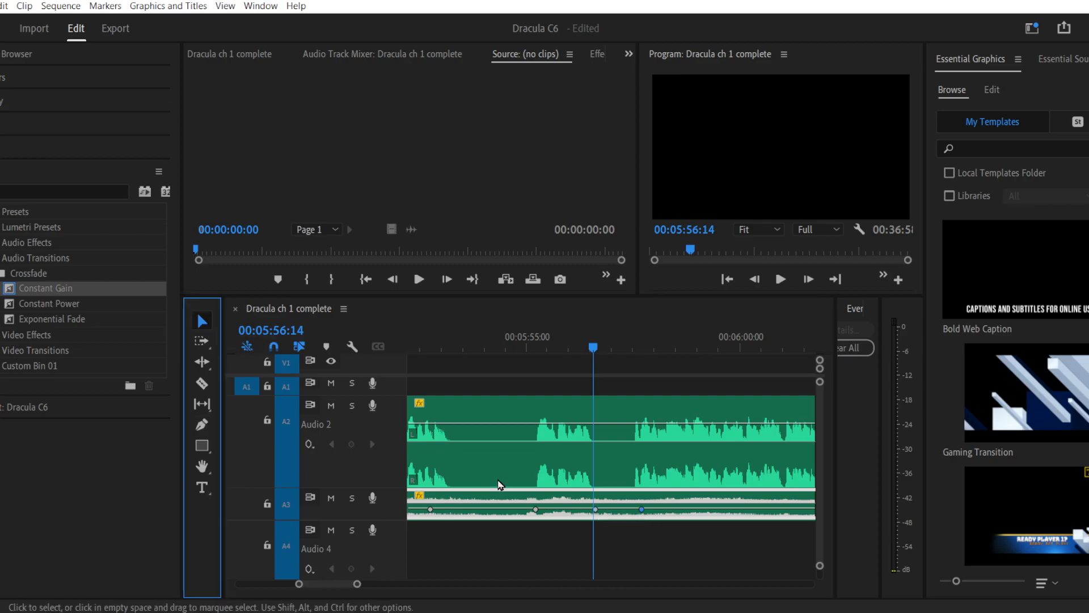
pyautogui.moveTo(566, 510); pyautogui.dragTo(566, 536)
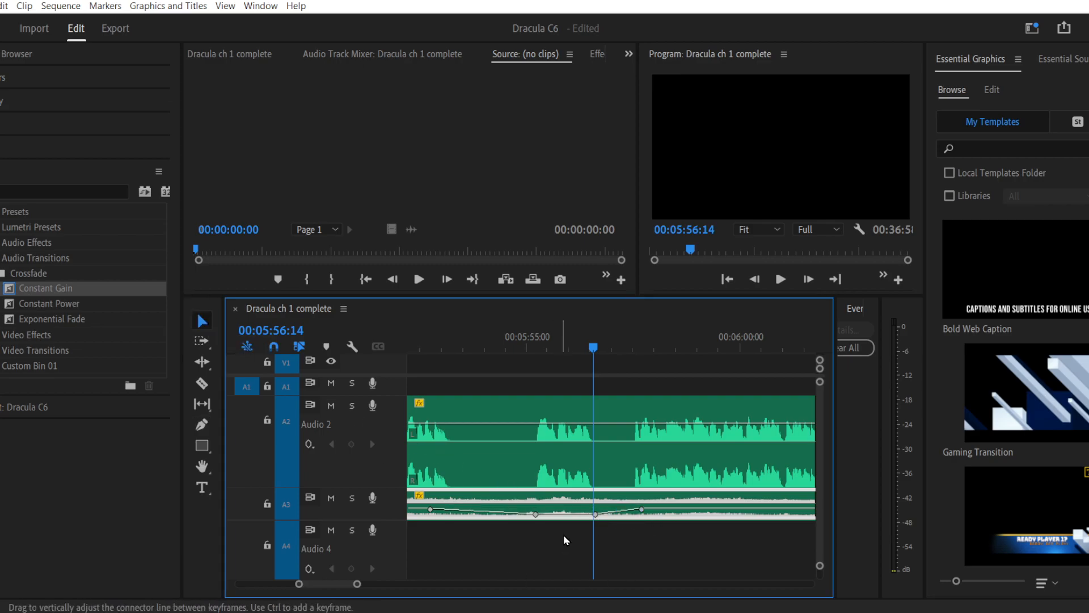
# Step: Play the sequence from 5:50 through the lowered ambience section and on to about 7:03
pyautogui.moveTo(438, 347); pyautogui.dragTo(761, 374)
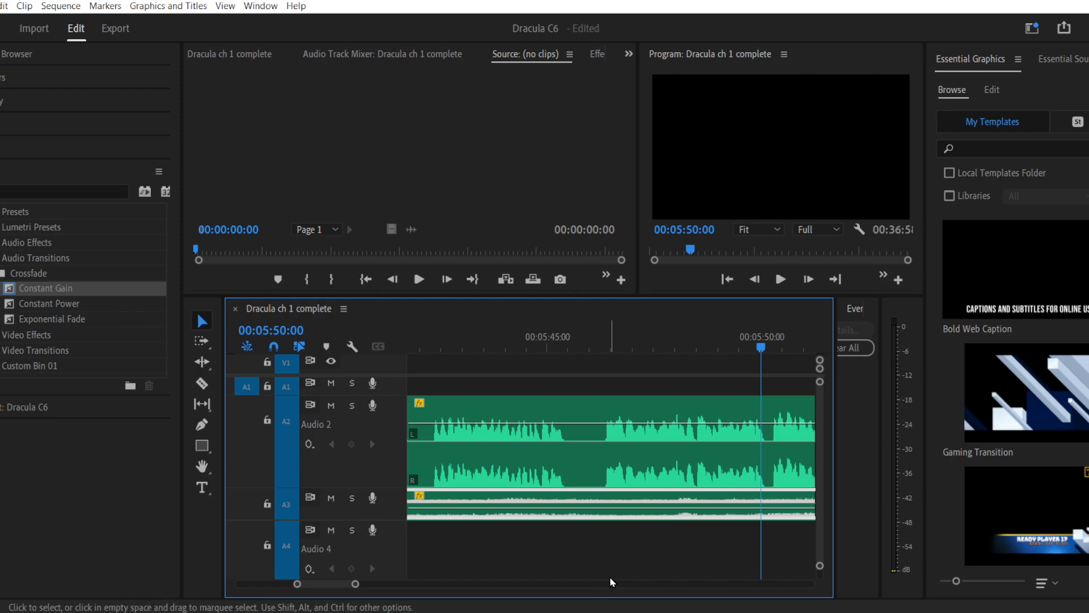
pyautogui.press('space')
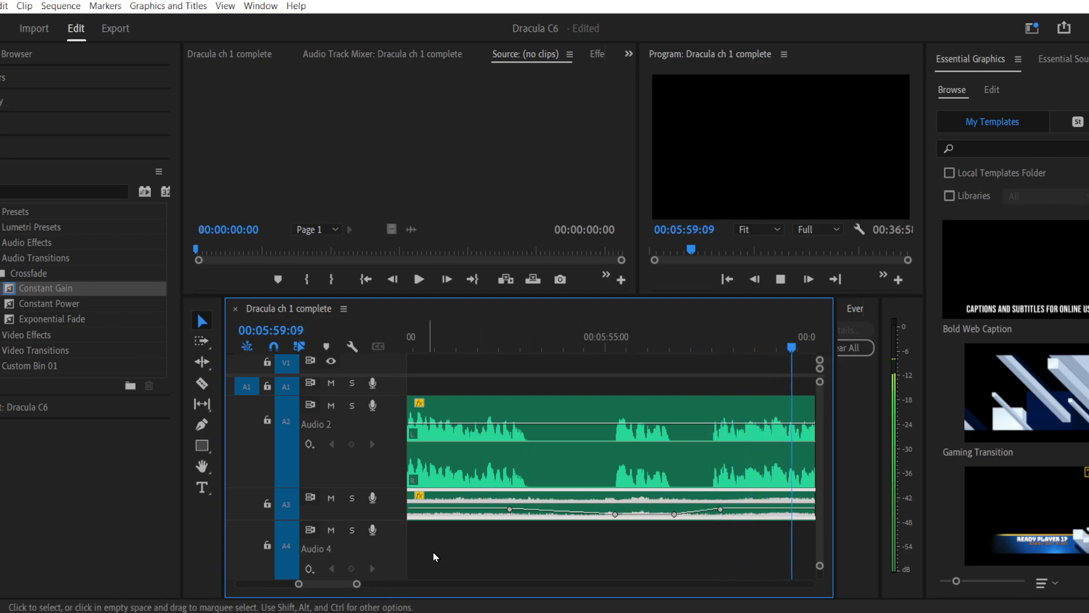
pyautogui.moveTo(359, 586)
pyautogui.mouseDown()
pyautogui.moveTo(376, 586)
pyautogui.moveTo(365, 586)
pyautogui.mouseUp()
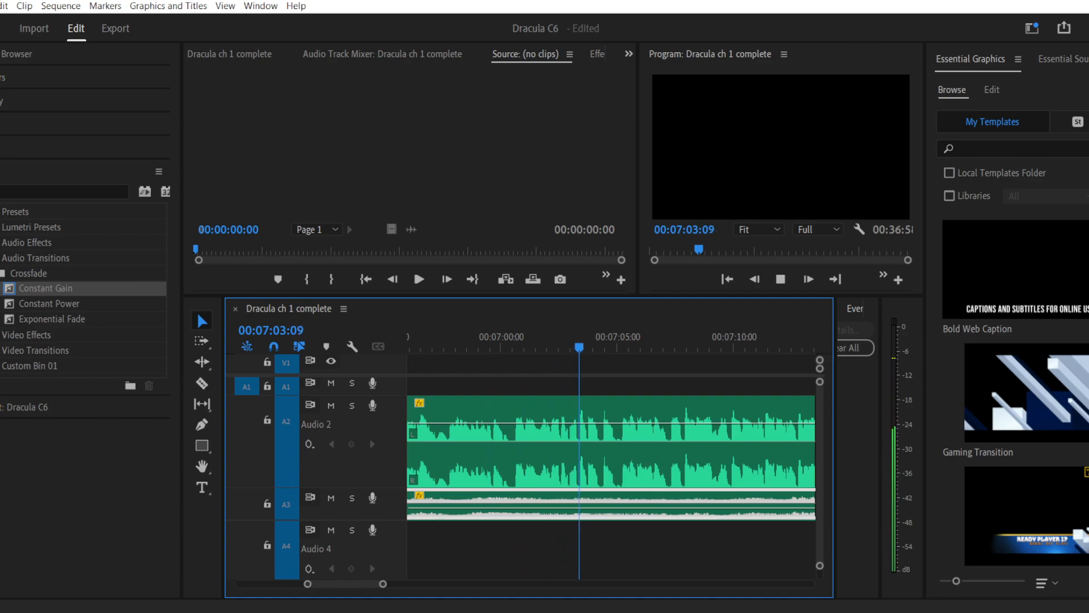
# Step: Split the Audio 2 narration just after 7:00 and play the sequence from about 6:56 to 8:48
pyautogui.click(201, 383)
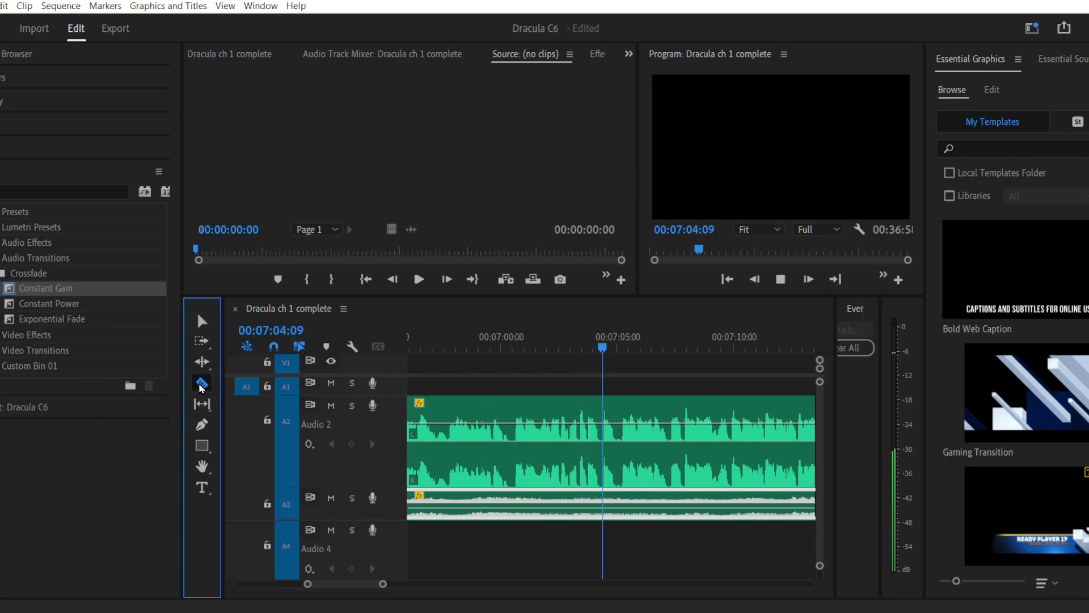
pyautogui.click(517, 433)
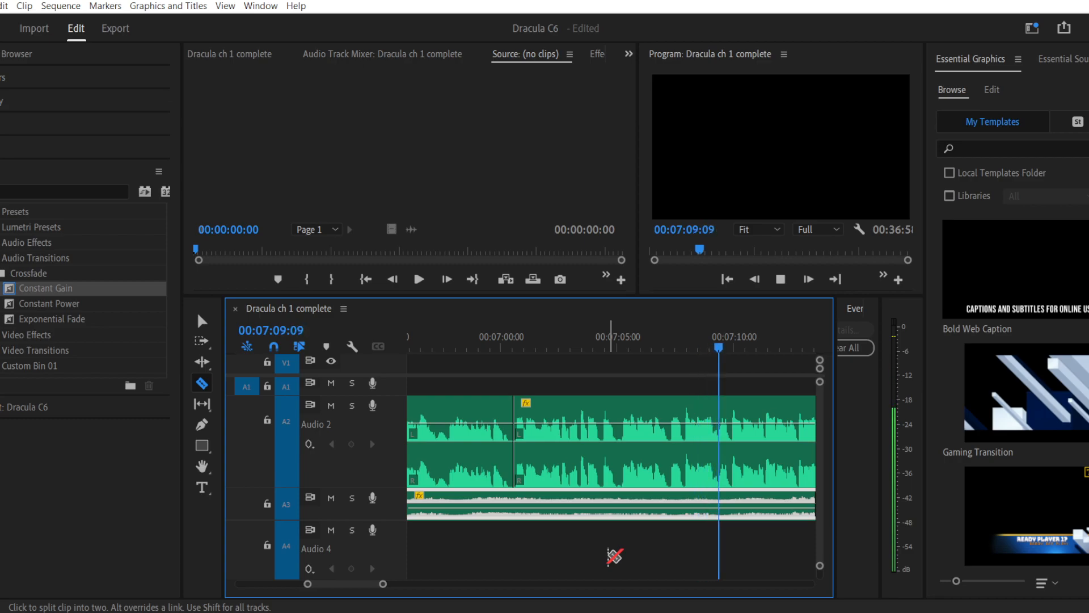
pyautogui.moveTo(383, 584); pyautogui.dragTo(436, 587)
pyautogui.click(780, 279)
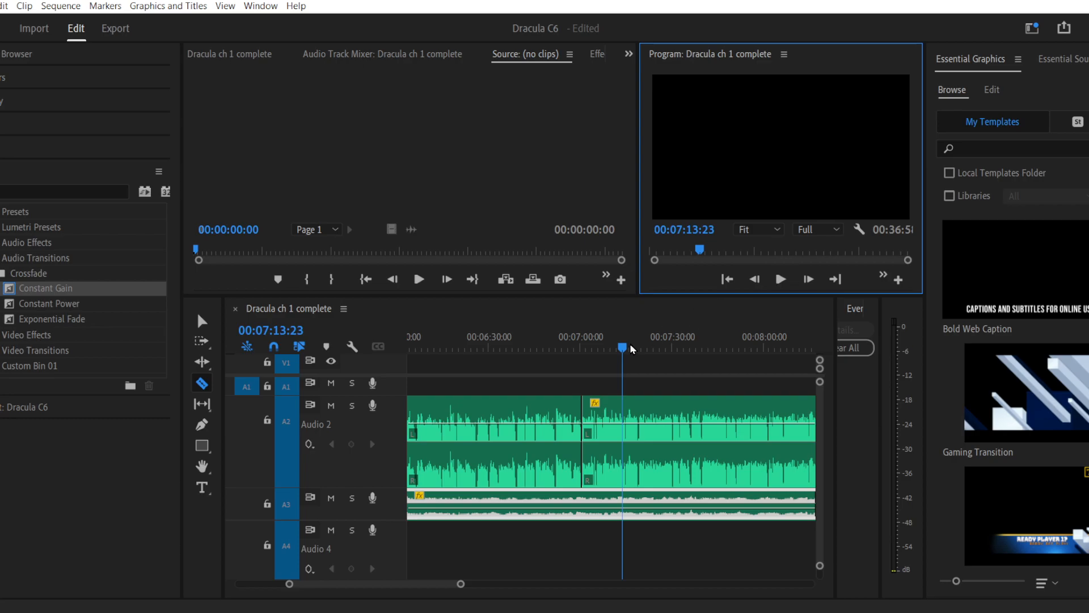
pyautogui.click(569, 348)
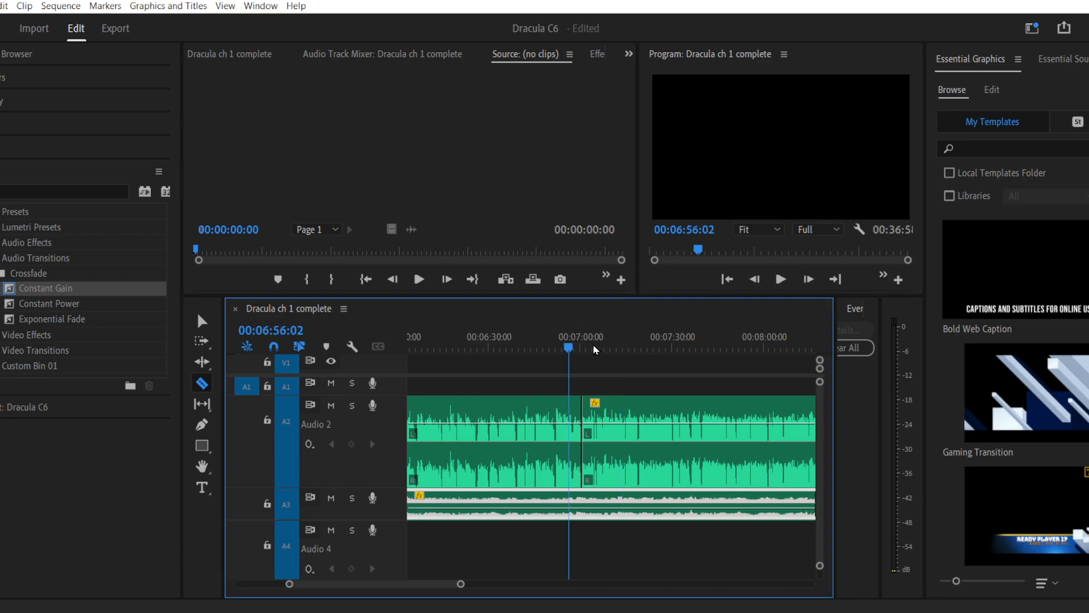
pyautogui.click(782, 279)
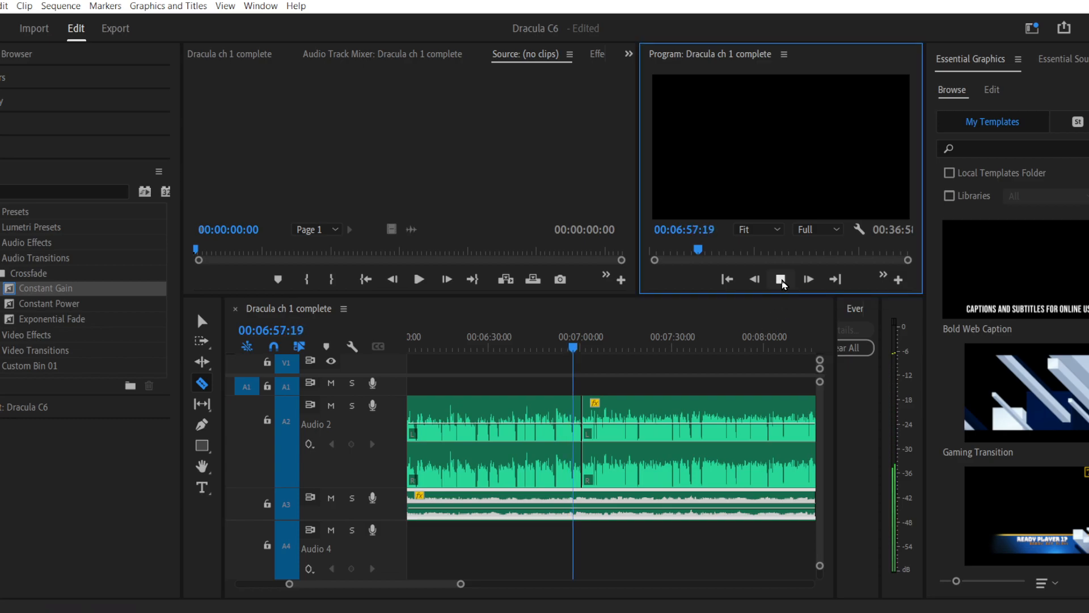
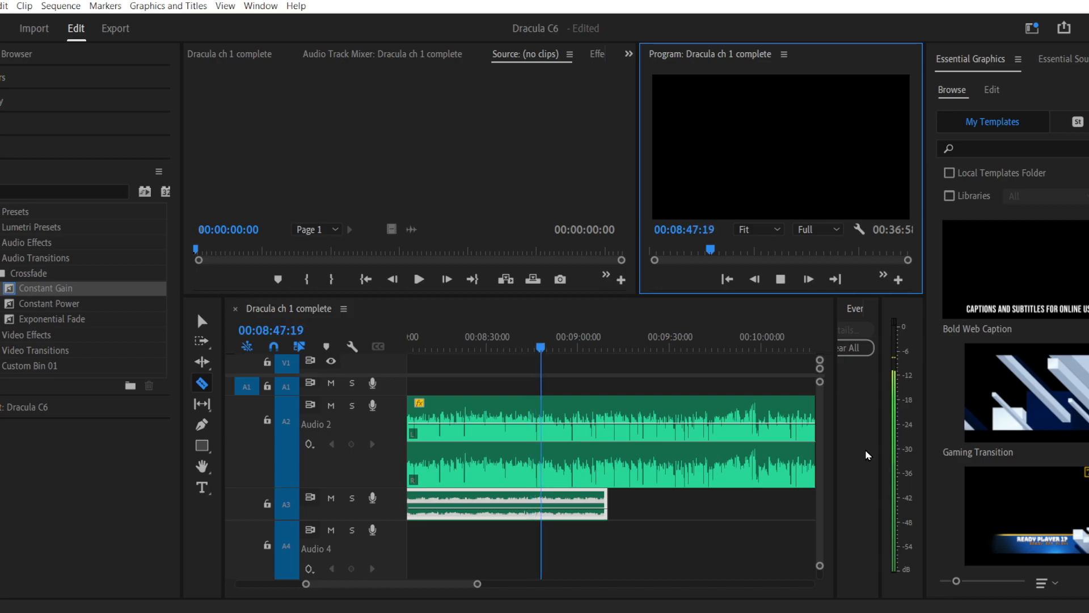
pyautogui.press('space')
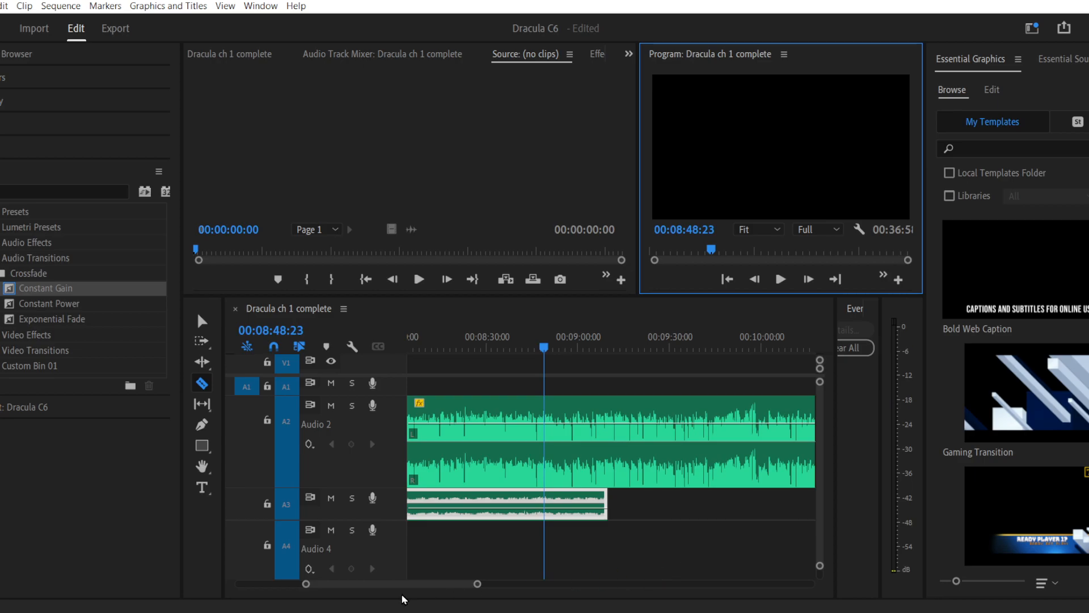
pyautogui.moveTo(306, 584); pyautogui.dragTo(348, 586)
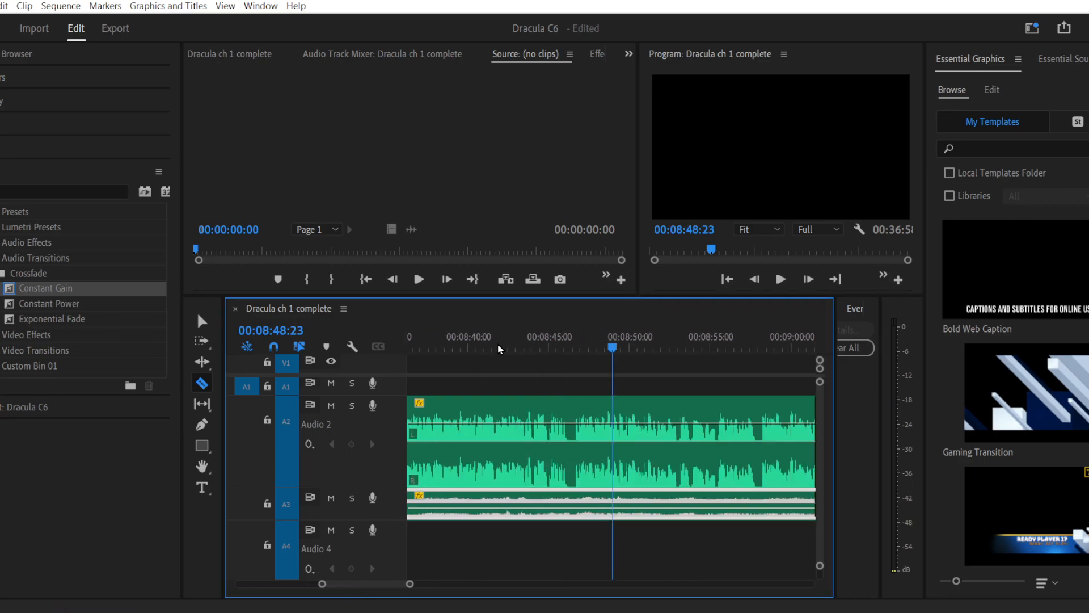
# Step: Play the narration from about 8:44 and split the Audio 2 clip at about 8:46:12
pyautogui.click(542, 347)
pyautogui.press('space')
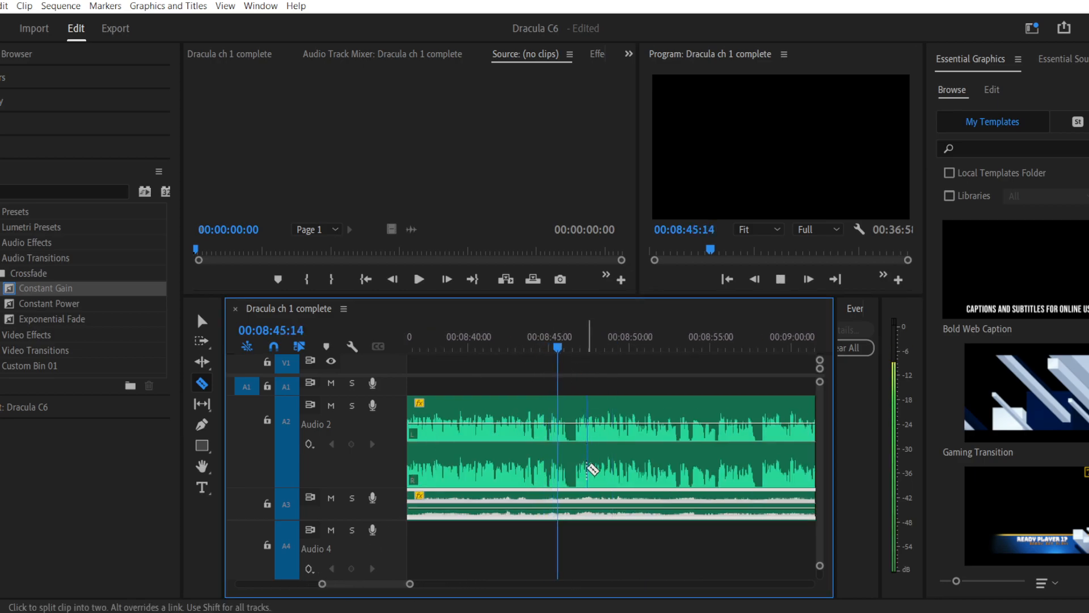
pyautogui.press('space')
pyautogui.click(576, 426)
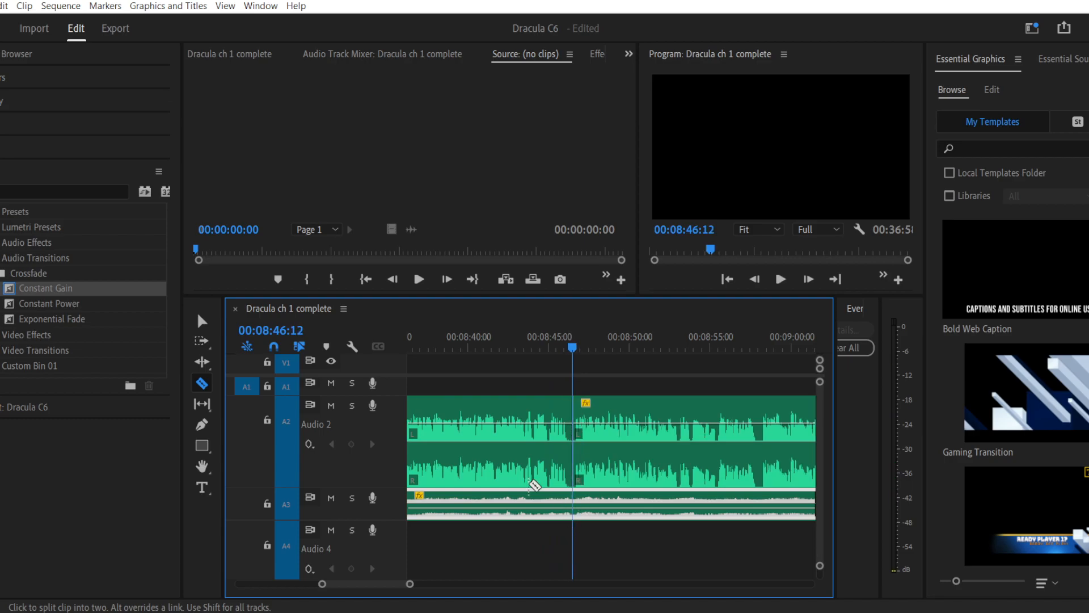
# Step: Lower the volume of the Audio 2 narration before the 8:46:12 cut and play the sequence from about 8:42
pyautogui.click(202, 322)
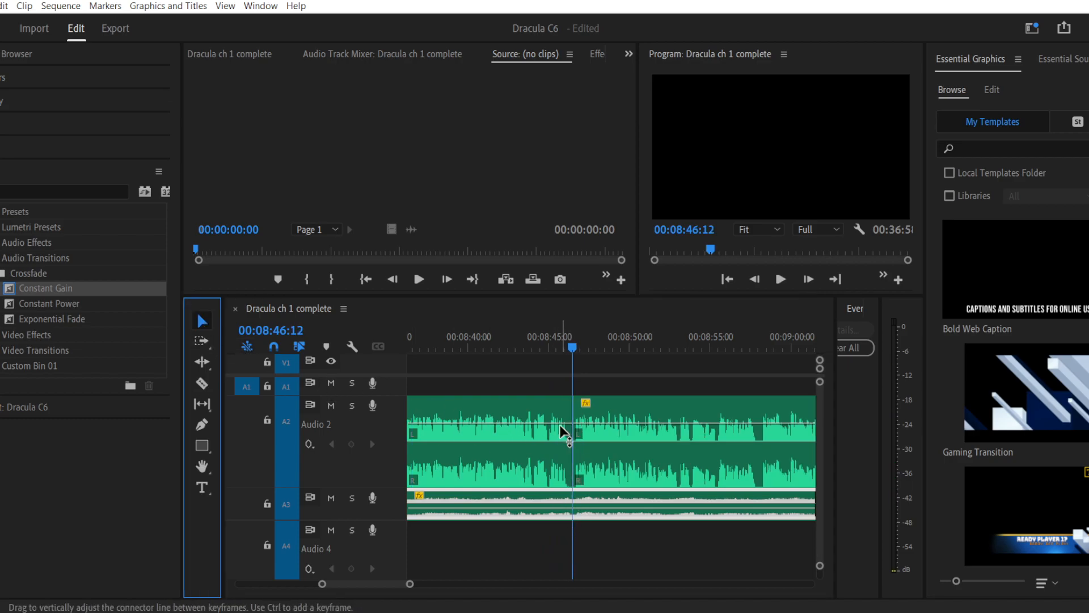
pyautogui.click(558, 421)
pyautogui.moveTo(559, 425); pyautogui.dragTo(559, 430)
pyautogui.click(549, 336)
pyautogui.press('space')
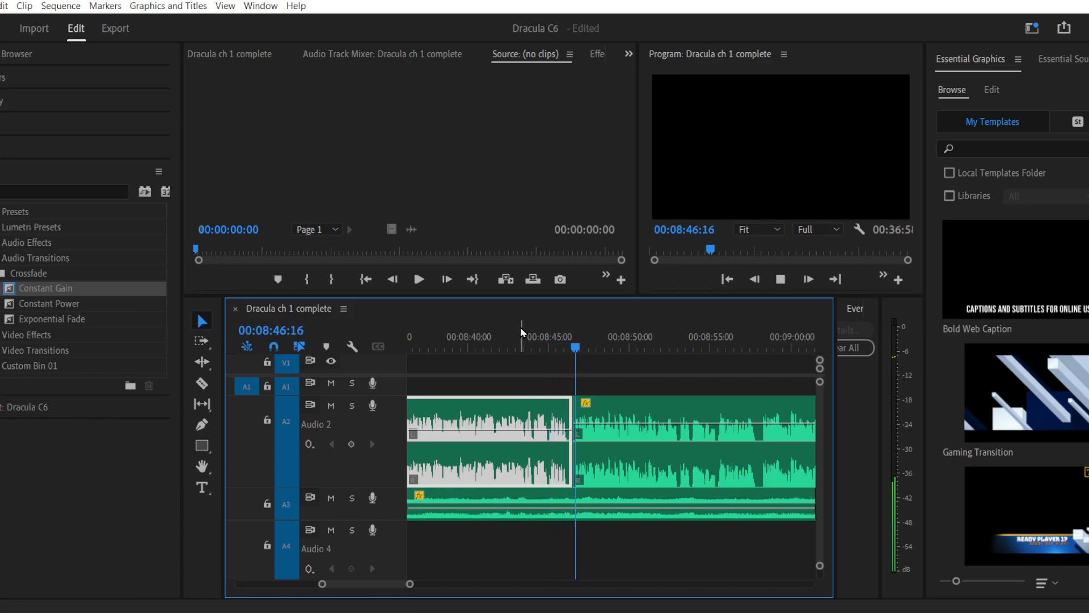
pyautogui.click(496, 337)
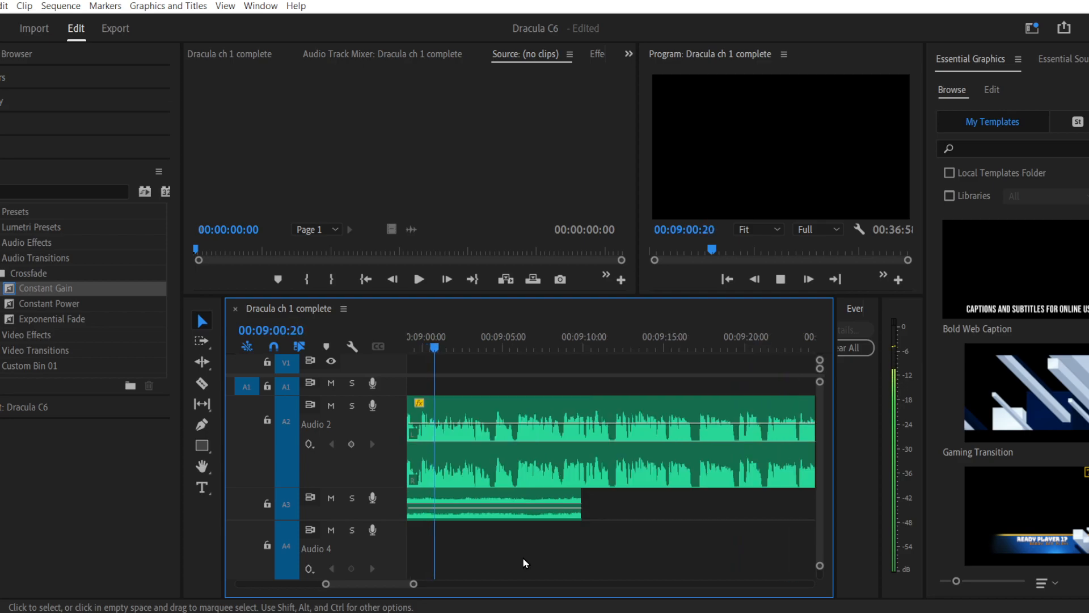
# Step: Split the Audio 2 narration at about 9:04 and play the sequence from 9:03 to about 9:14
pyautogui.press('c')
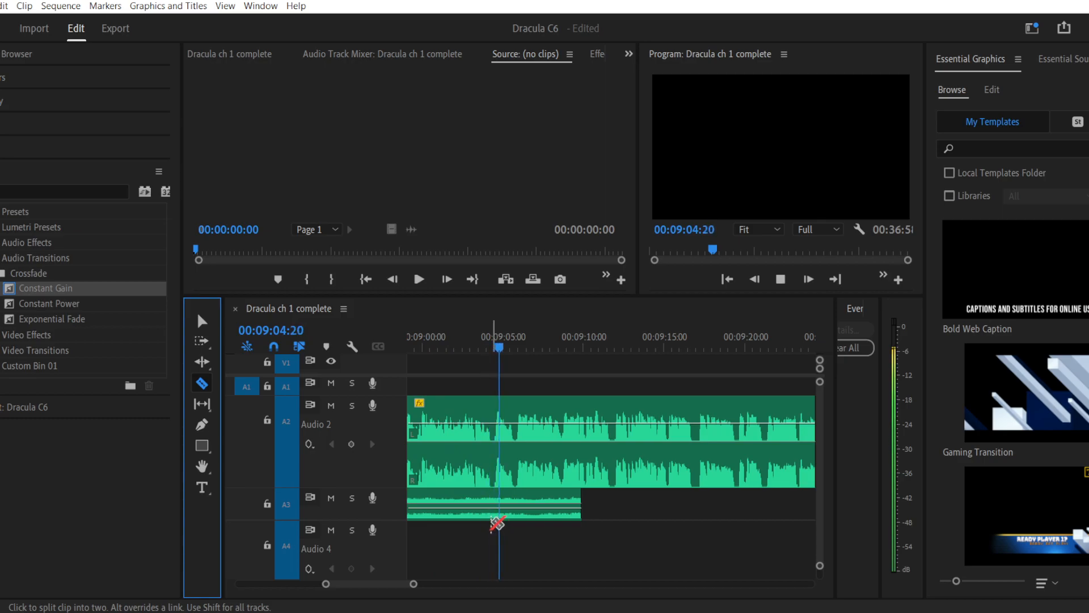
pyautogui.press('space')
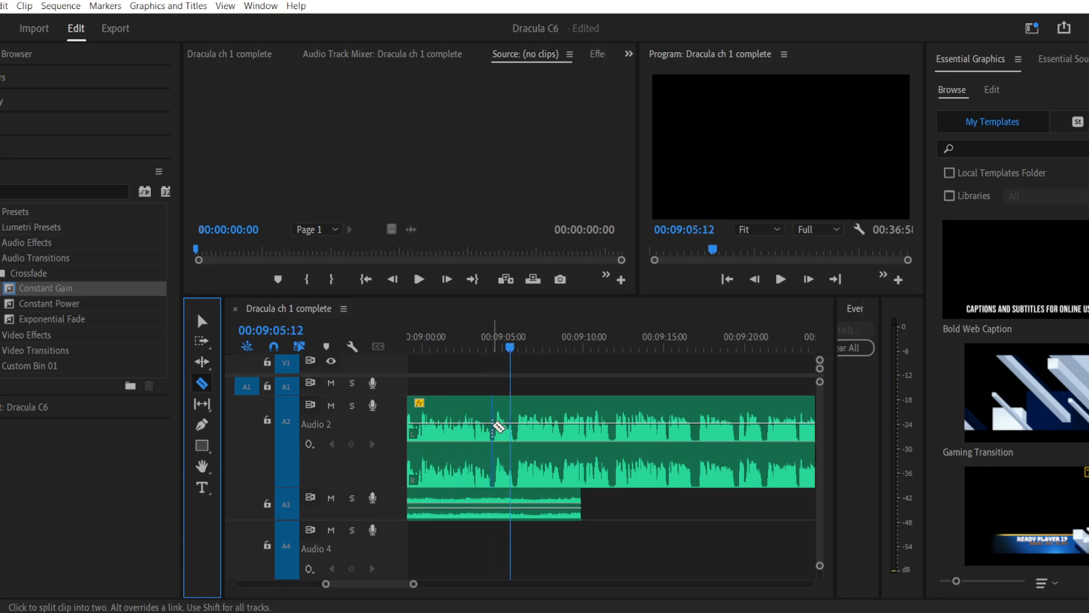
pyautogui.click(497, 427)
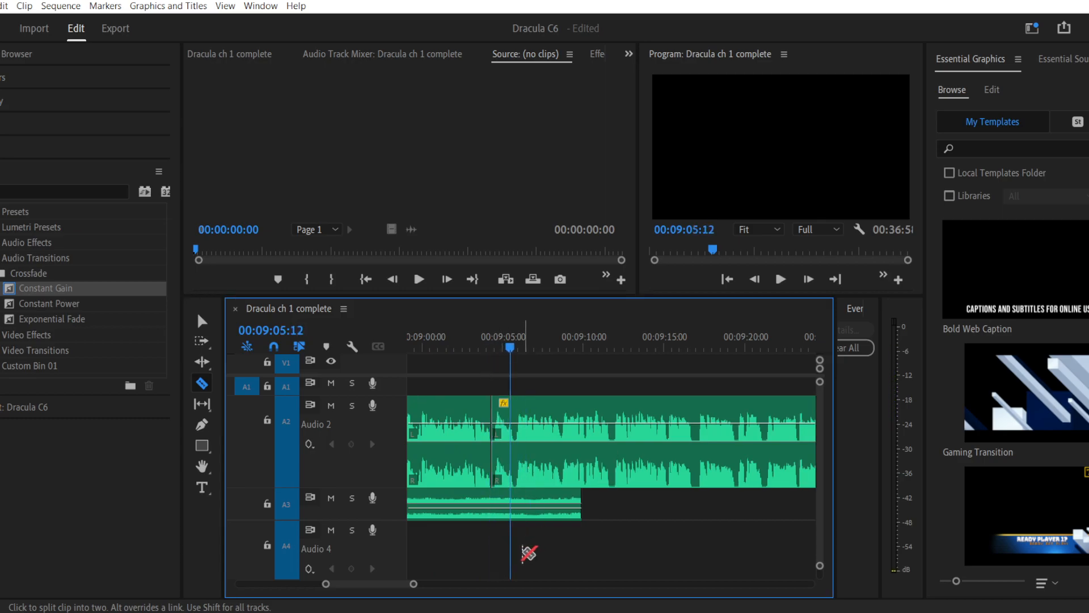
pyautogui.click(471, 349)
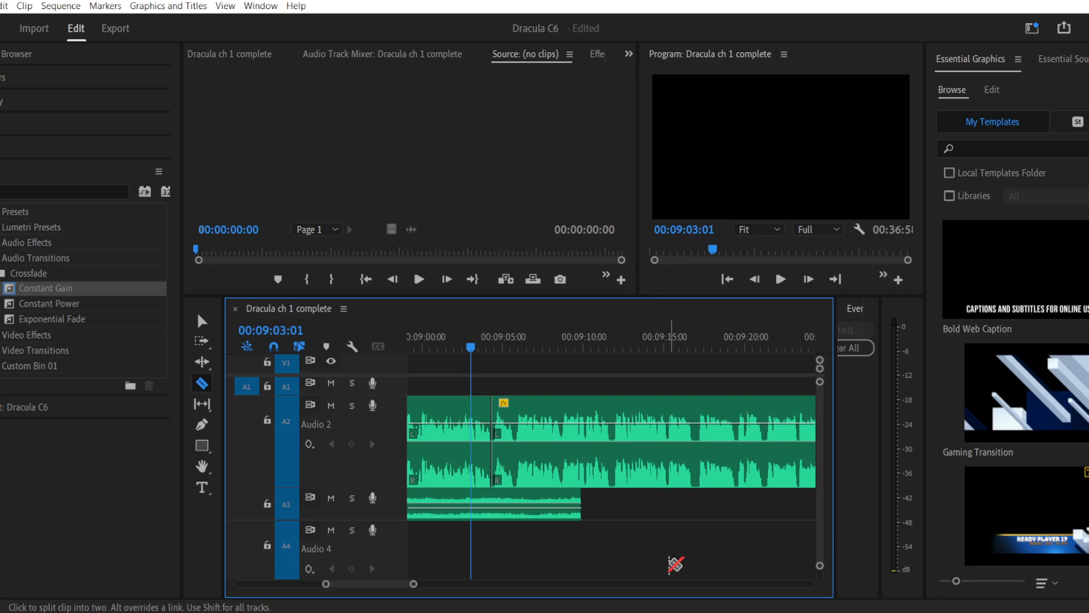
pyautogui.press('space')
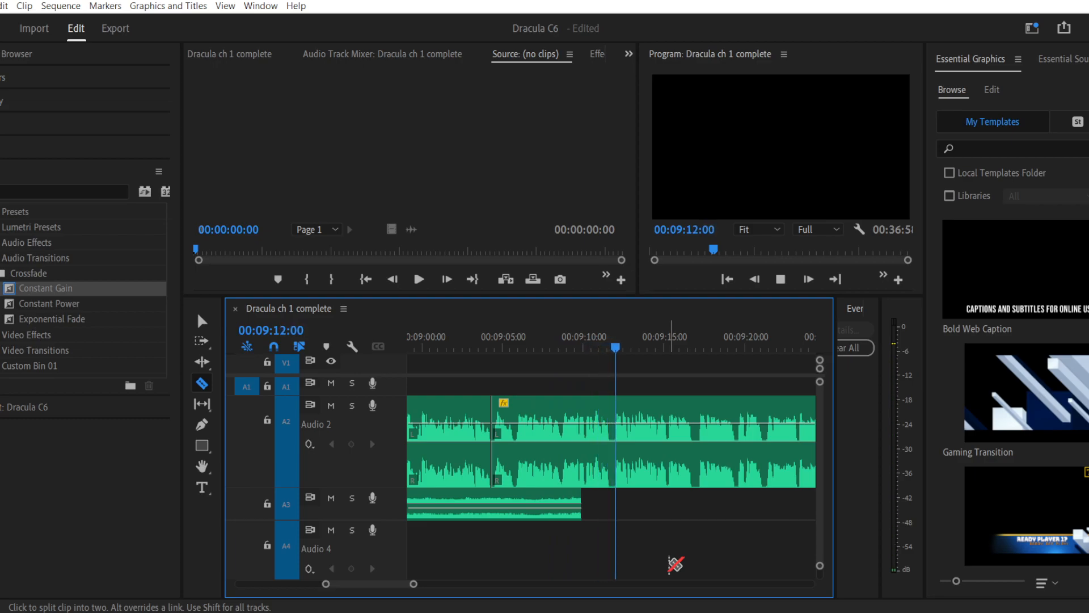
# Step: Duplicate the Audio 3 ambience clip and place the copy against the end of the existing one, starting at about 9:09
pyautogui.click(774, 284)
pyautogui.click(203, 323)
pyautogui.click(492, 513)
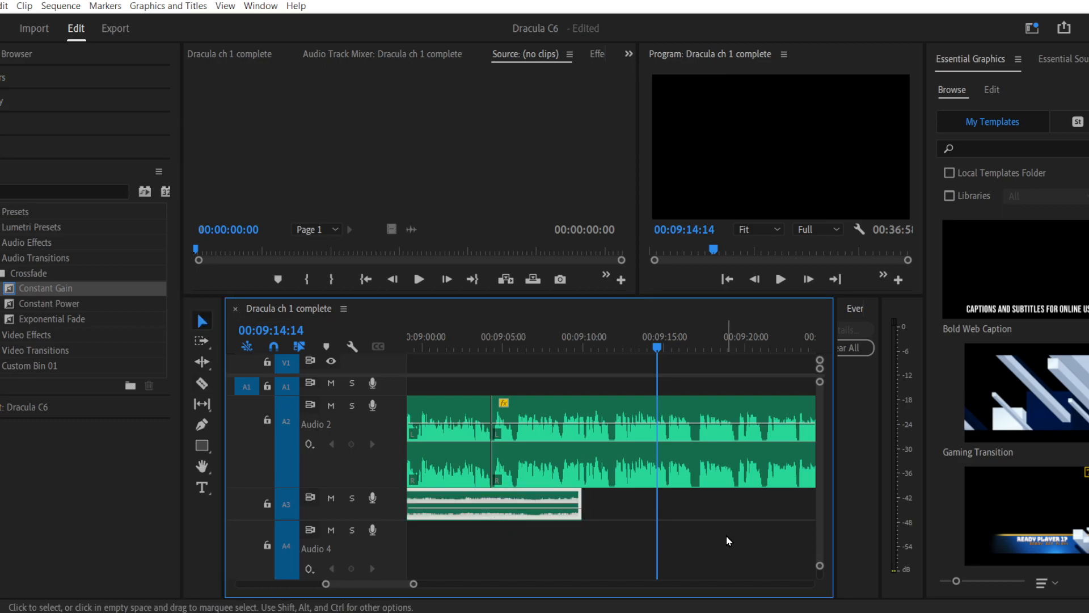
pyautogui.hotkey('ctrl', 'v')
pyautogui.moveTo(413, 583); pyautogui.dragTo(371, 582)
pyautogui.moveTo(776, 504); pyautogui.dragTo(687, 505)
# Step: Apply a Constant Gain crossfade to the Audio 3 ambience join at about 9:09 and play the sequence through to about 9:59
pyautogui.moveTo(49, 293); pyautogui.dragTo(553, 546)
pyautogui.moveTo(634, 503); pyautogui.dragTo(634, 503)
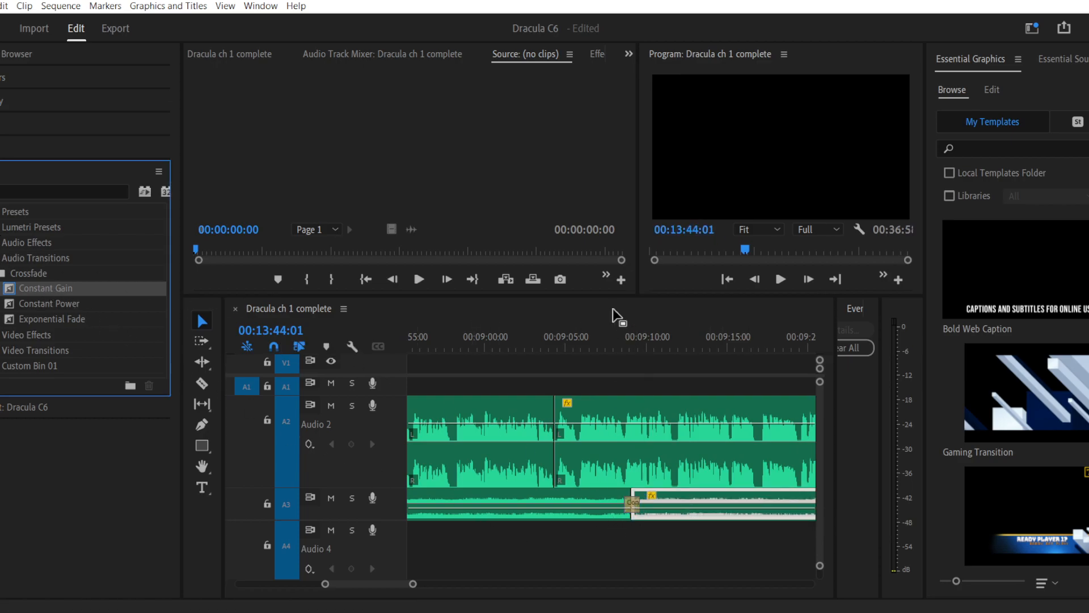
pyautogui.click(624, 346)
pyautogui.press('space')
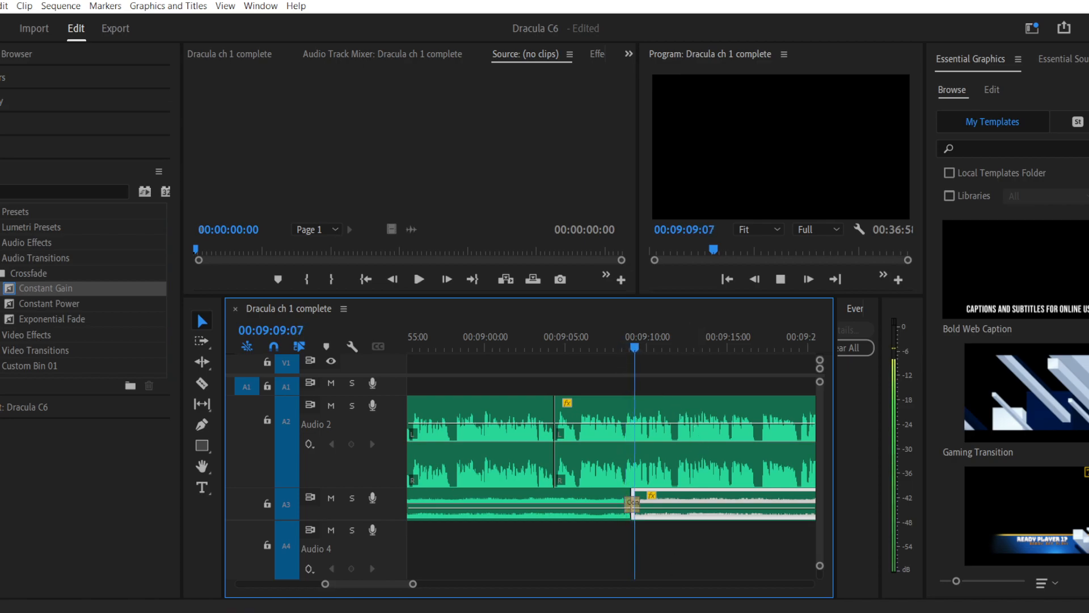
pyautogui.moveTo(664, 612)
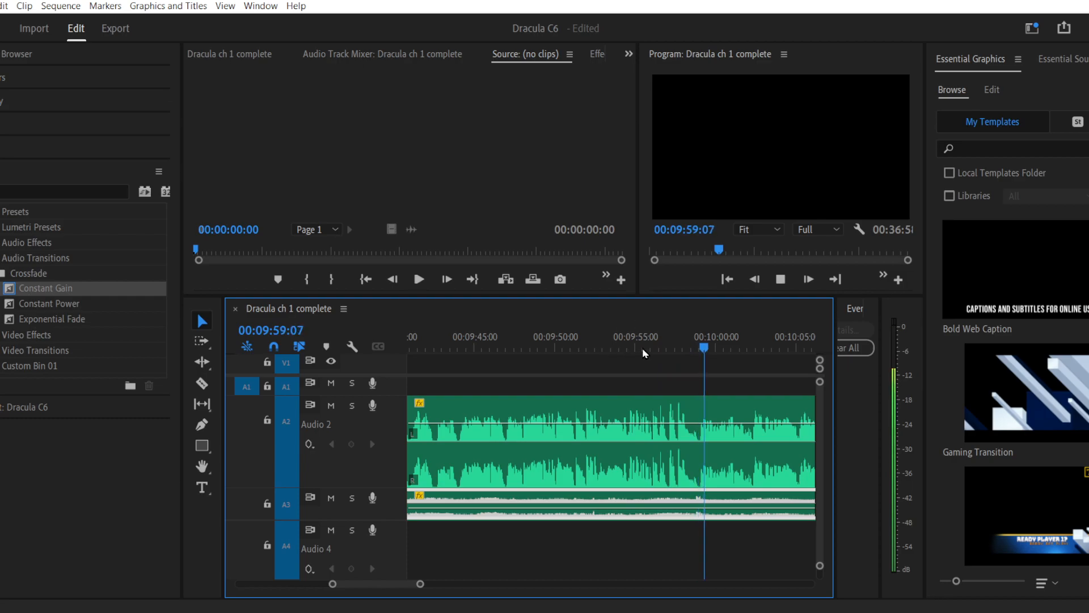
# Step: Replay the narration from about 9:54 and 9:42, and split the Audio 2 clip at about 9:42:15
pyautogui.click(619, 343)
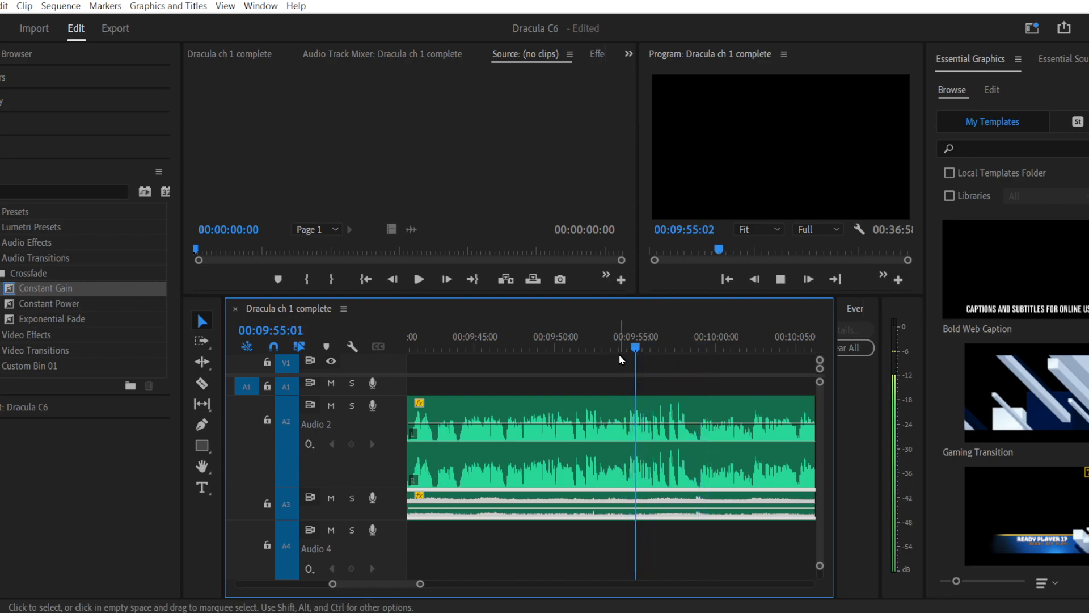
pyautogui.moveTo(587, 345); pyautogui.dragTo(428, 346)
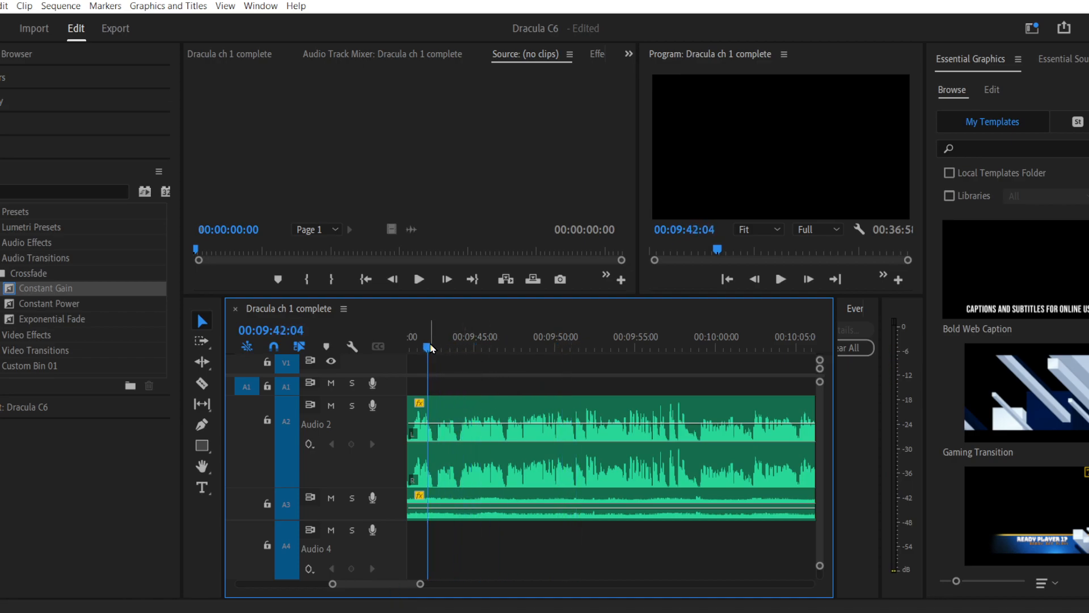
pyautogui.press('space')
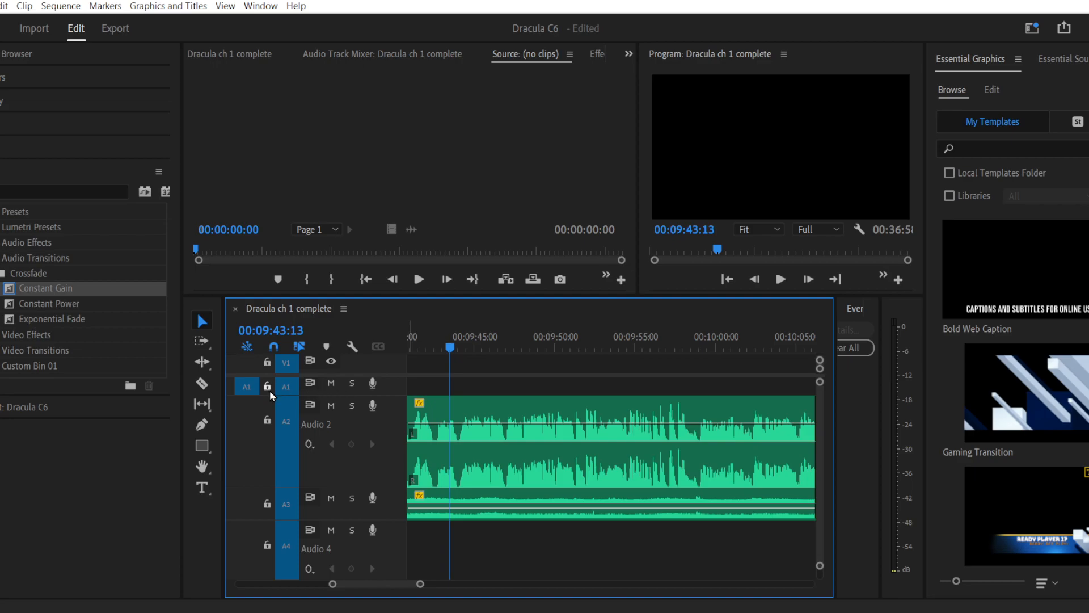
pyautogui.click(210, 389)
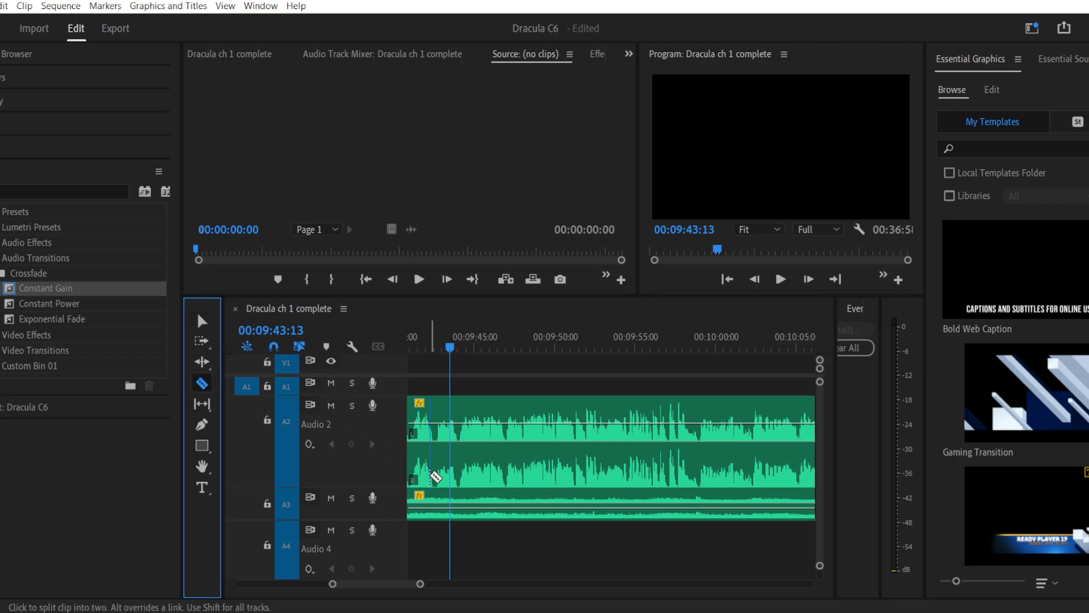
pyautogui.click(437, 423)
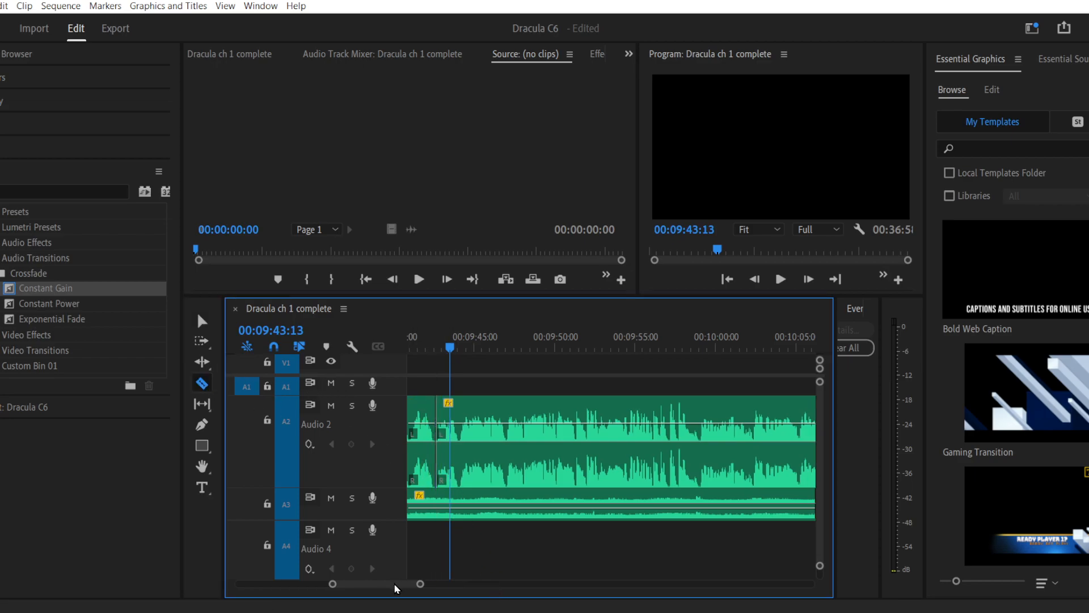
# Step: Lower the volume of the Audio 2 narration before the 9:42:15 cut and play across the cut to about 9:45
pyautogui.moveTo(334, 586); pyautogui.dragTo(318, 586)
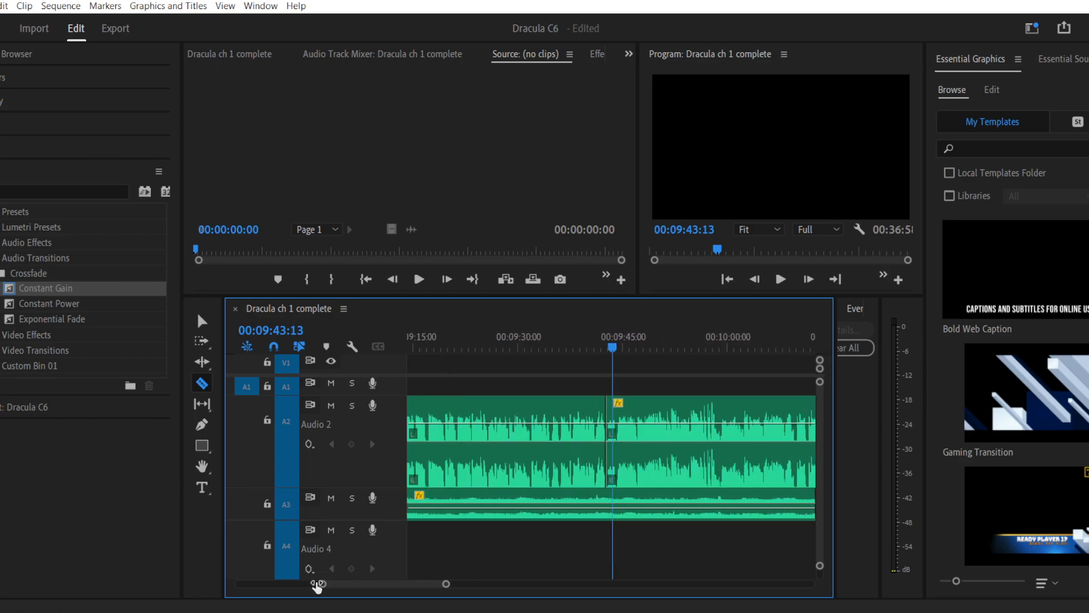
pyautogui.click(203, 326)
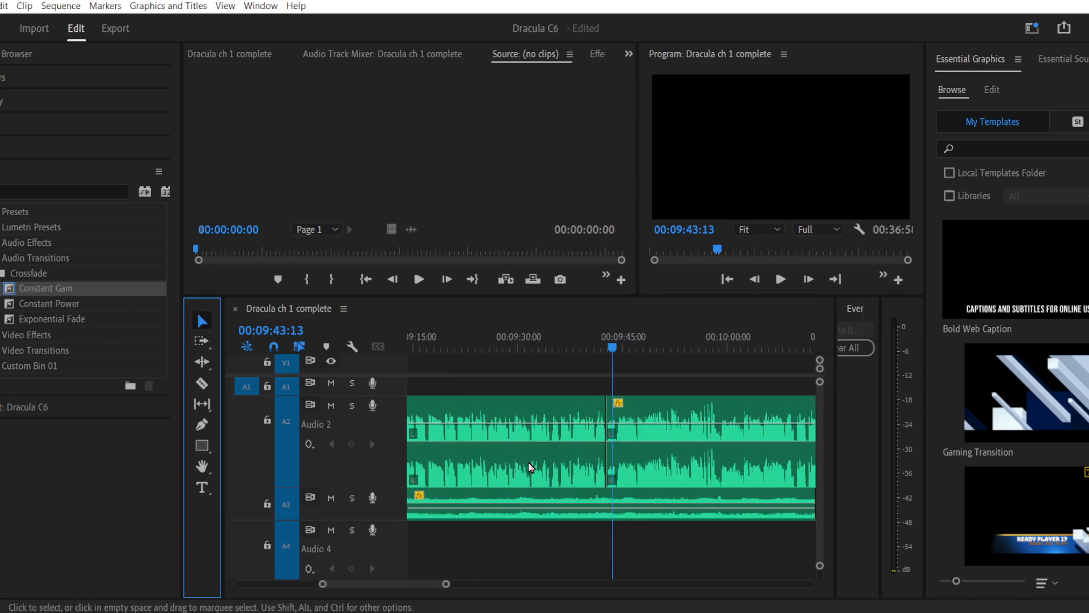
pyautogui.click(575, 426)
pyautogui.moveTo(574, 422); pyautogui.dragTo(574, 431)
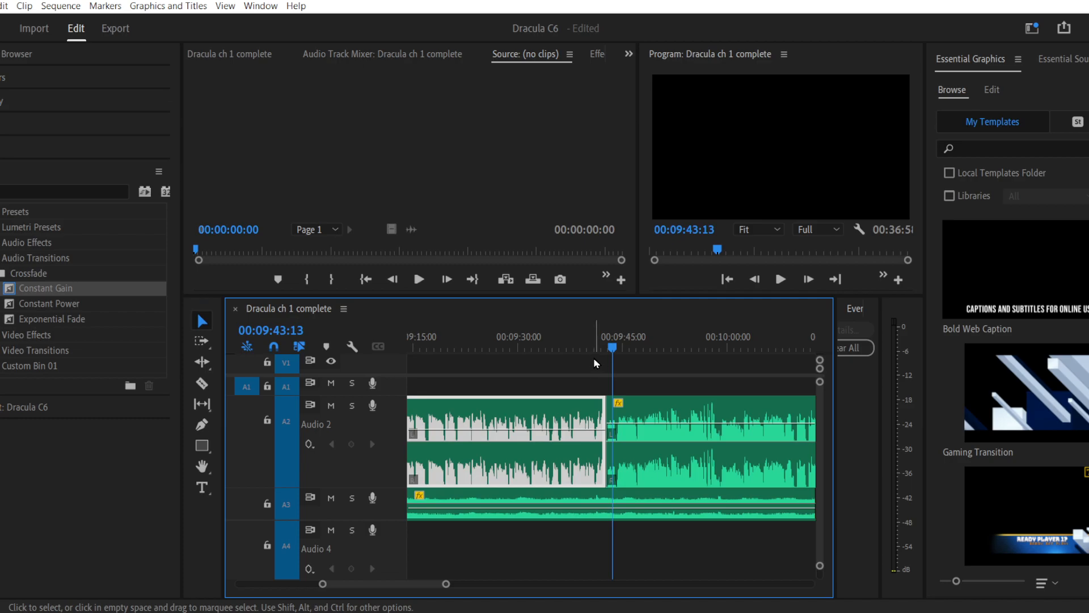
pyautogui.click(590, 338)
pyautogui.press('space')
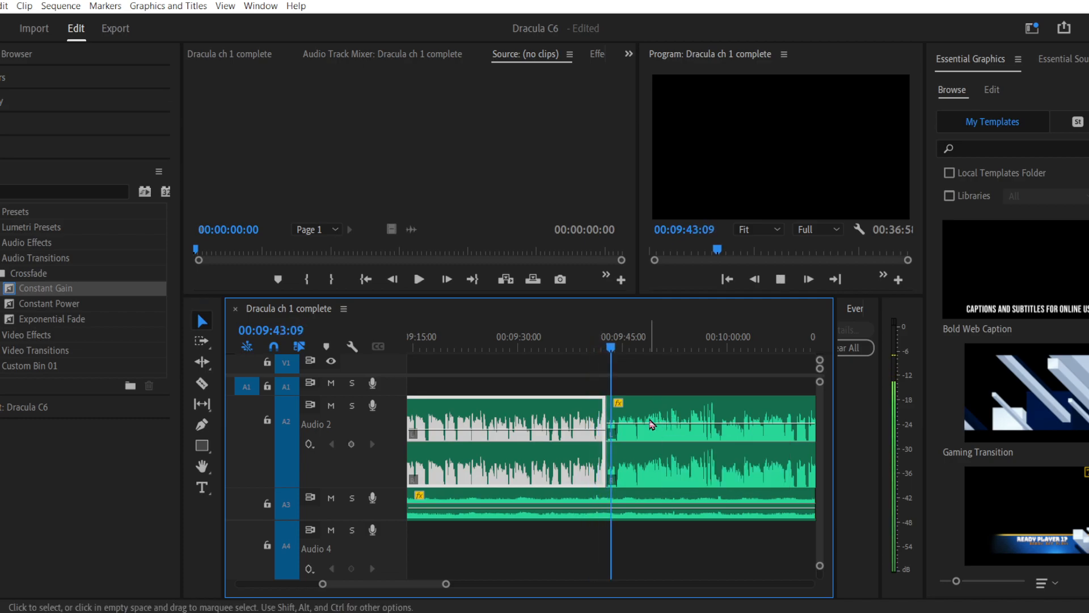
pyautogui.press('space')
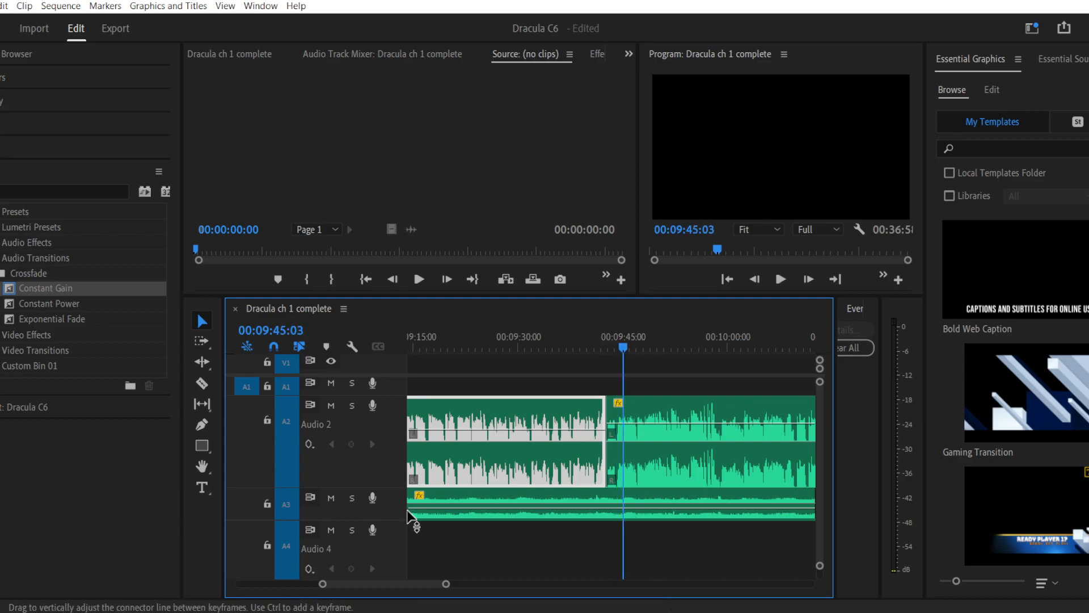
# Step: Split the Audio 2 narration again at about 9:44 and play the sequence on to about 9:56
pyautogui.moveTo(323, 584); pyautogui.dragTo(352, 594)
pyautogui.click(203, 384)
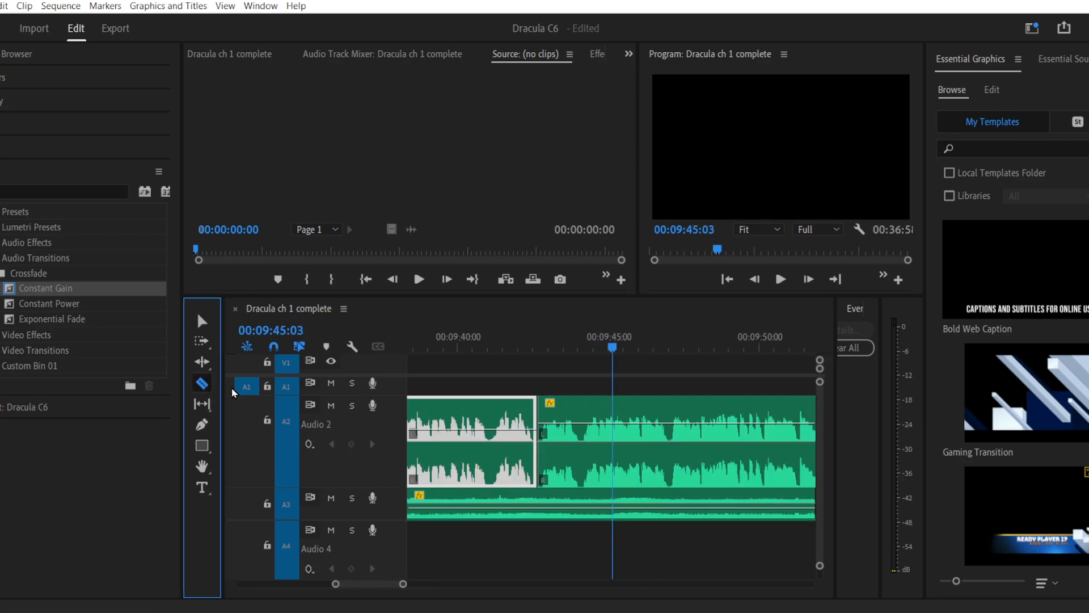
pyautogui.click(583, 429)
pyautogui.press('space')
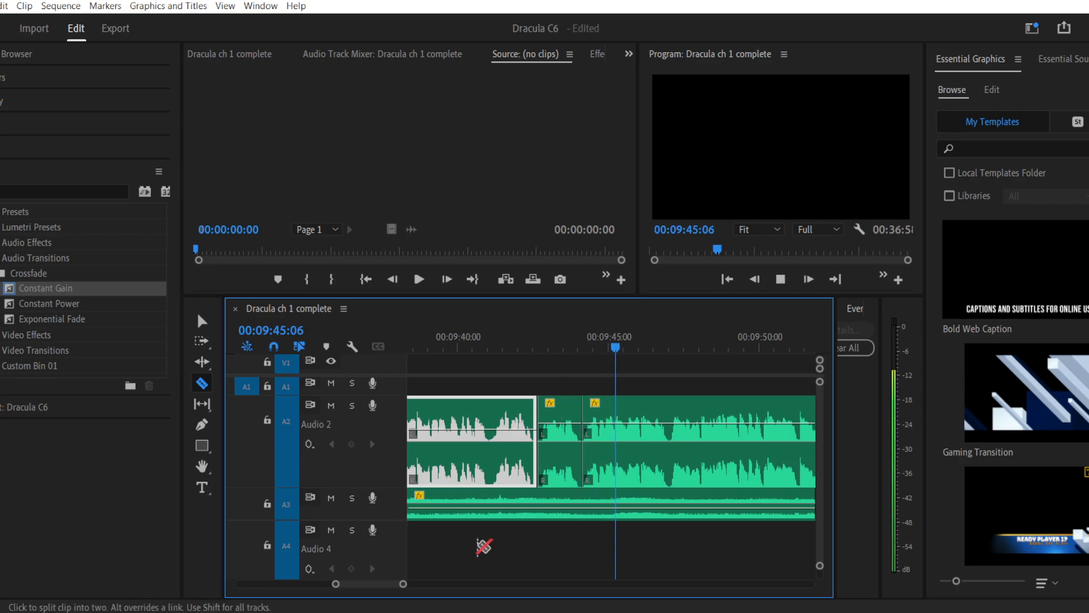
pyautogui.moveTo(405, 585); pyautogui.dragTo(417, 585)
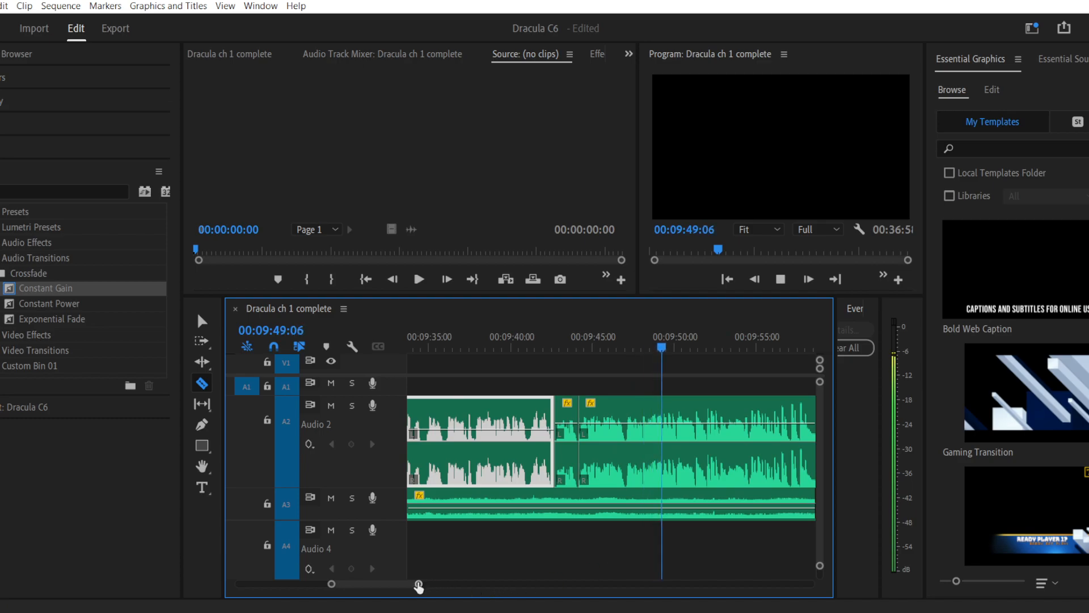
pyautogui.moveTo(417, 585); pyautogui.dragTo(444, 584)
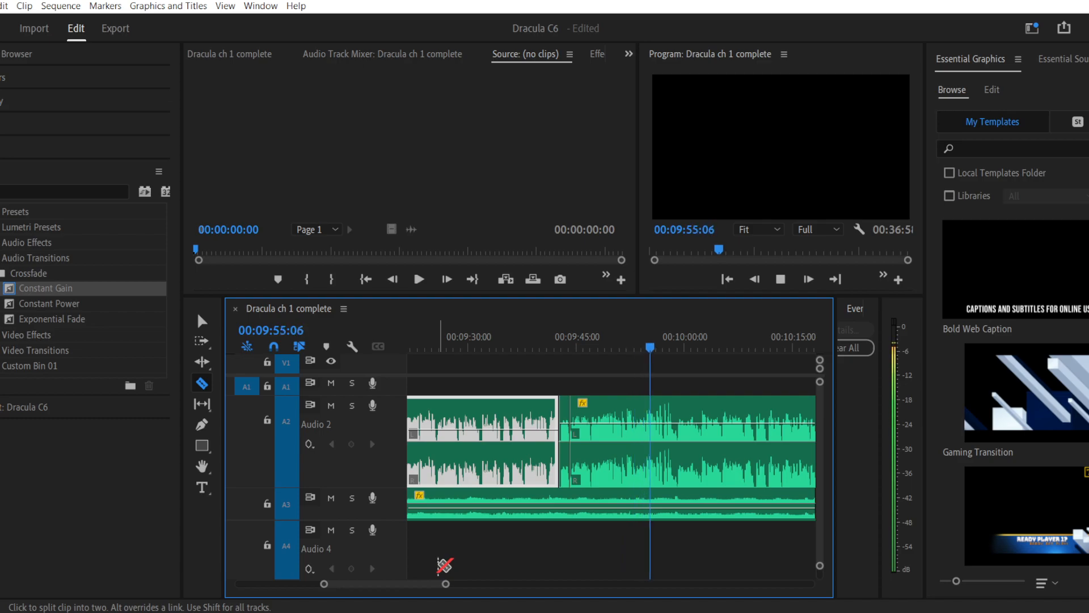
pyautogui.press('space')
# Step: Split the Audio 2 narration at about 9:55:12 and 9:59:01 to isolate the passage between them
pyautogui.moveTo(324, 583); pyautogui.dragTo(357, 586)
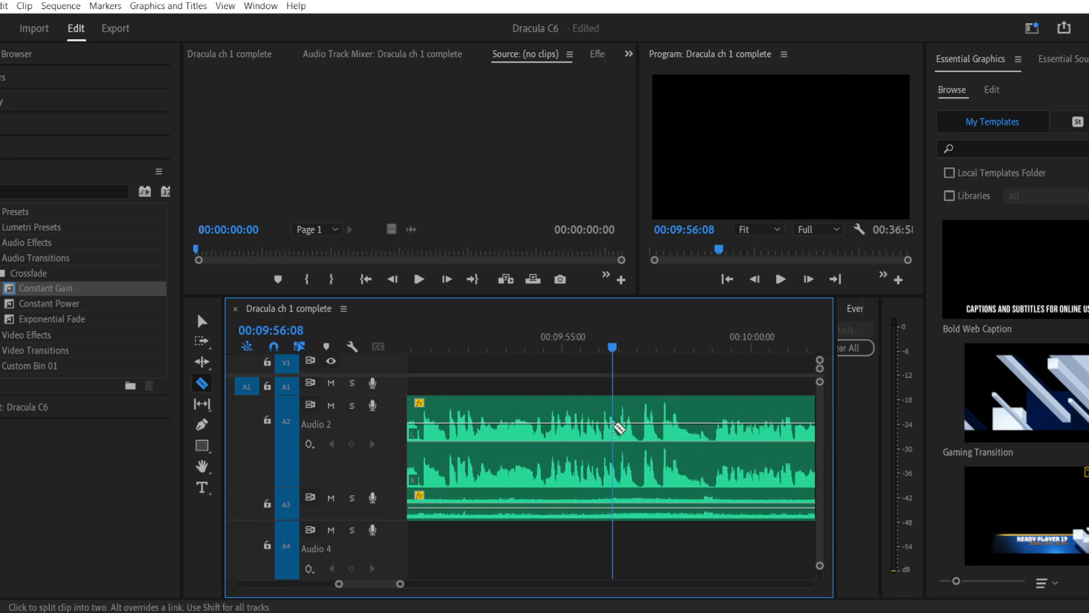
pyautogui.click(546, 341)
pyautogui.press('space')
pyautogui.press('space')
pyautogui.click(586, 429)
pyautogui.press('space')
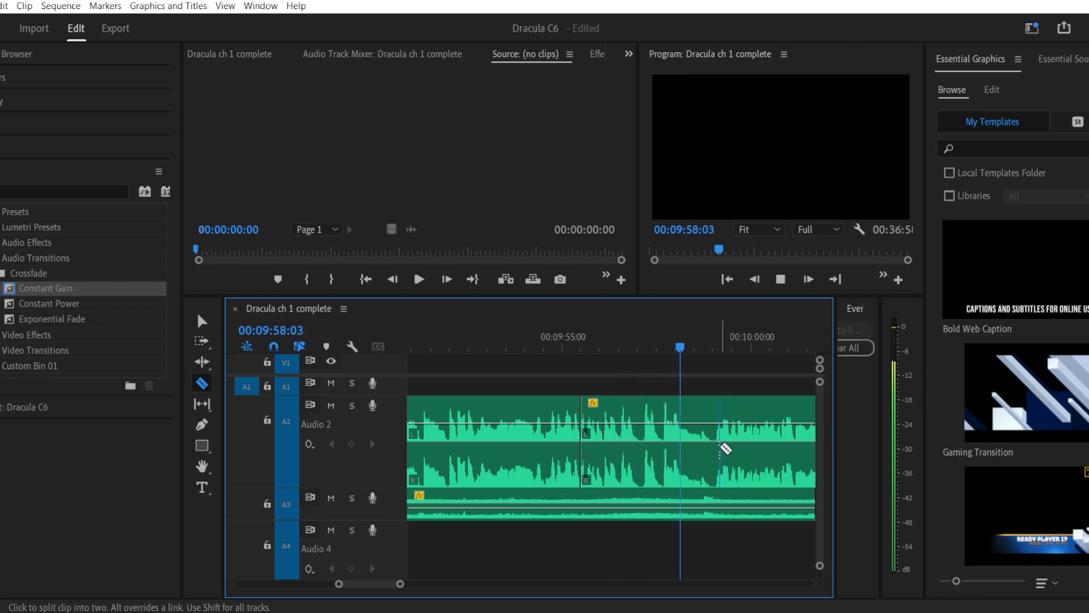
pyautogui.press('space')
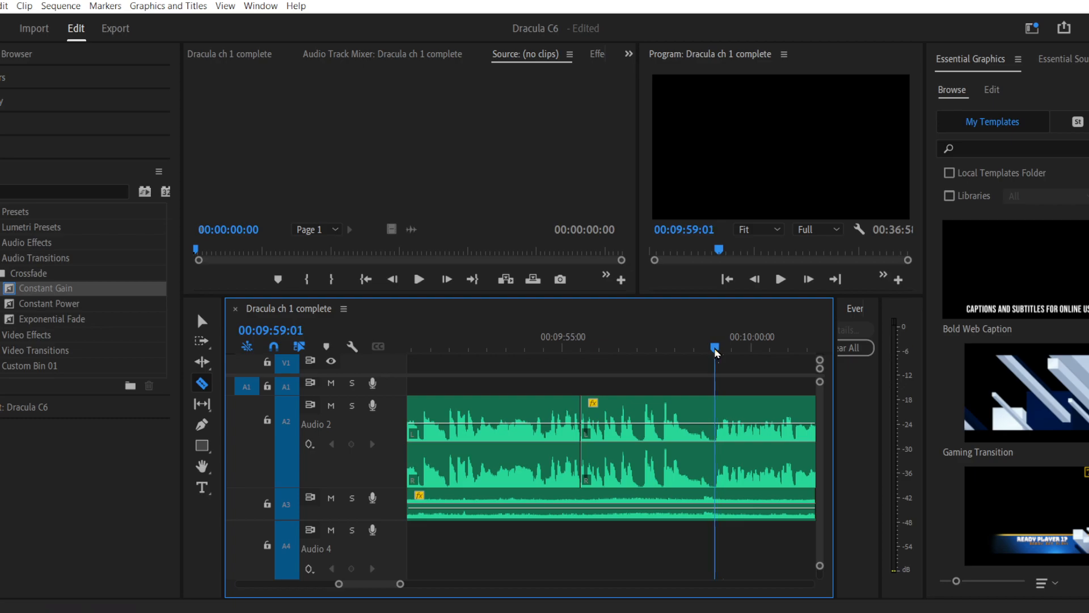
pyautogui.click(717, 404)
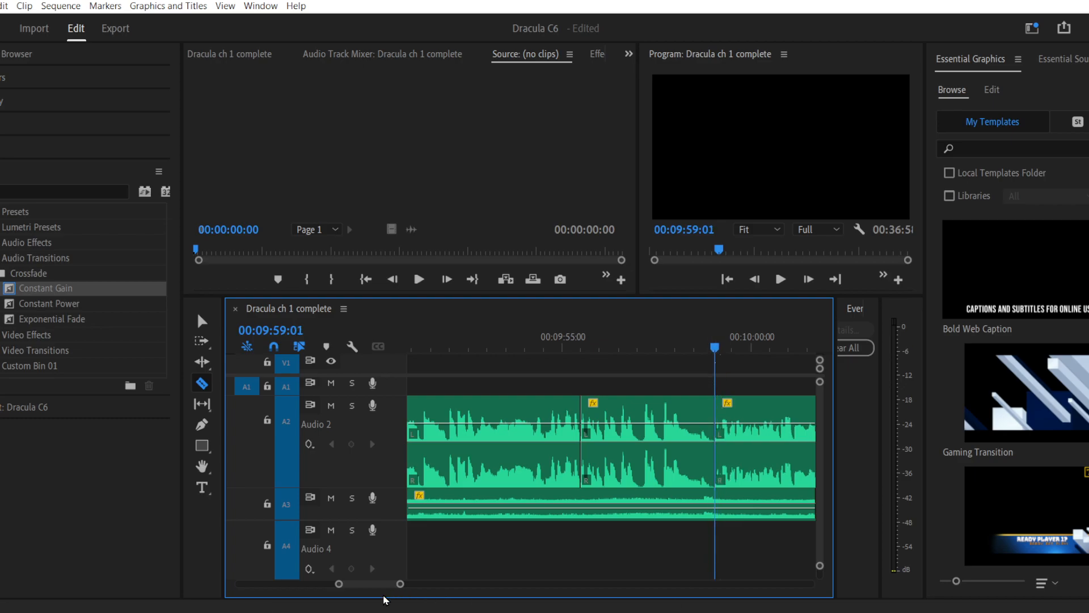
# Step: Move the isolated passage down to Audio 4 and shift the remaining Audio 2 narration earlier so both start at about 9:55:12
pyautogui.moveTo(400, 583); pyautogui.dragTo(427, 589)
pyautogui.click(201, 320)
pyautogui.click(602, 461)
pyautogui.moveTo(603, 461); pyautogui.dragTo(598, 541)
pyautogui.moveTo(639, 465); pyautogui.dragTo(615, 460)
pyautogui.click(579, 340)
pyautogui.press('space')
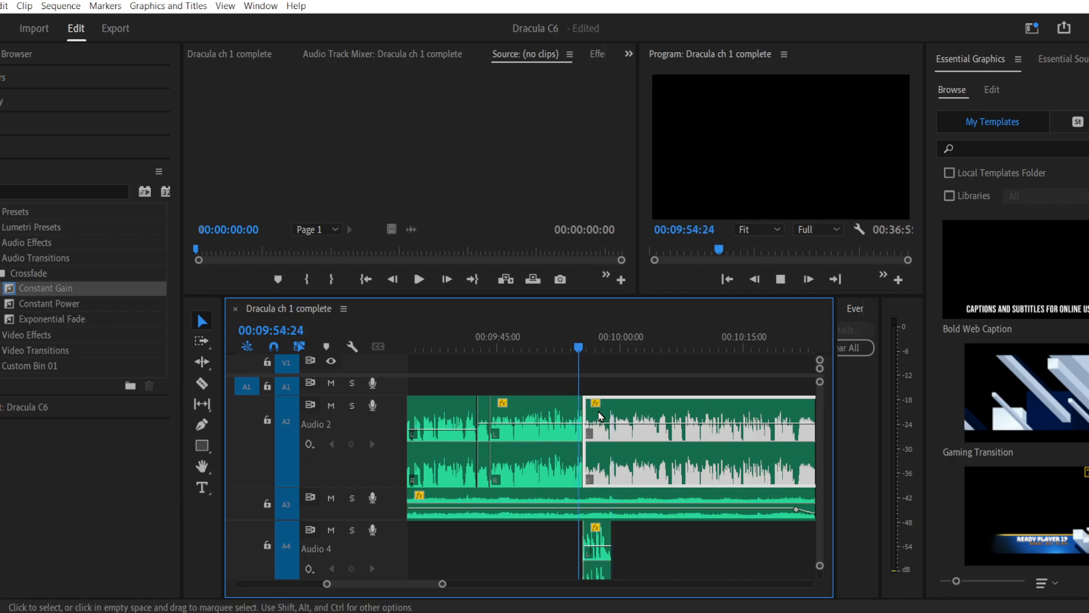
# Step: Lower the volume of the Audio 4 passage and replay the sequence from about 9:53
pyautogui.moveTo(328, 583); pyautogui.dragTo(360, 584)
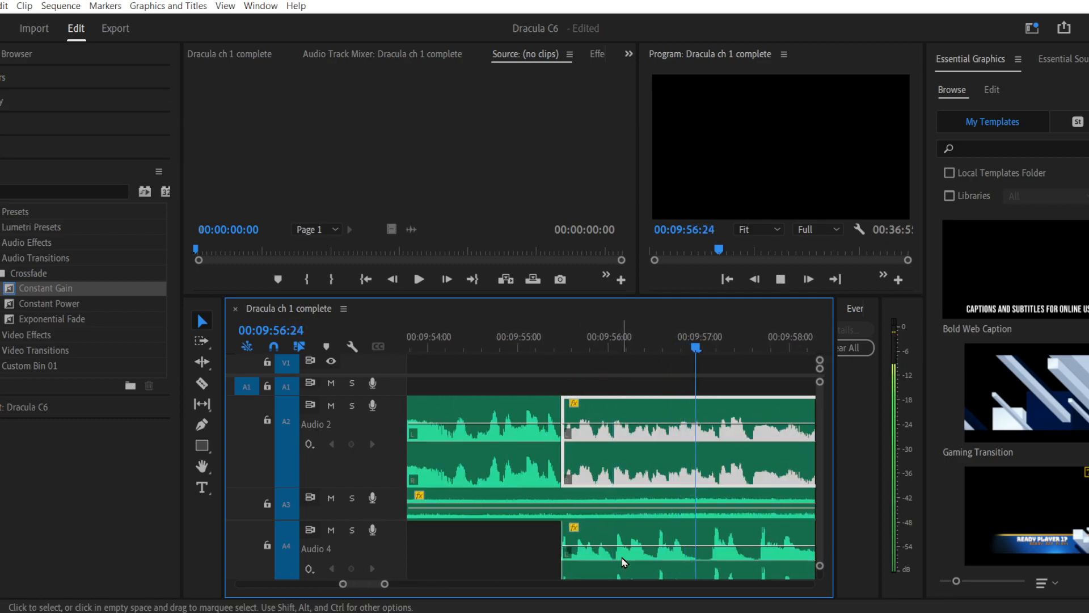
pyautogui.click(651, 547)
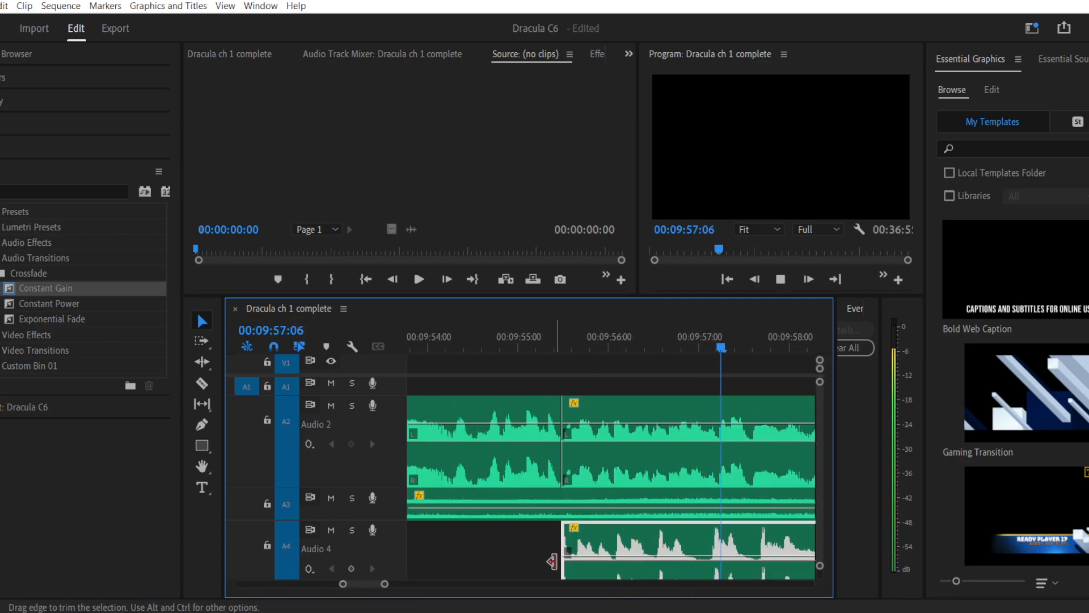
pyautogui.press('space')
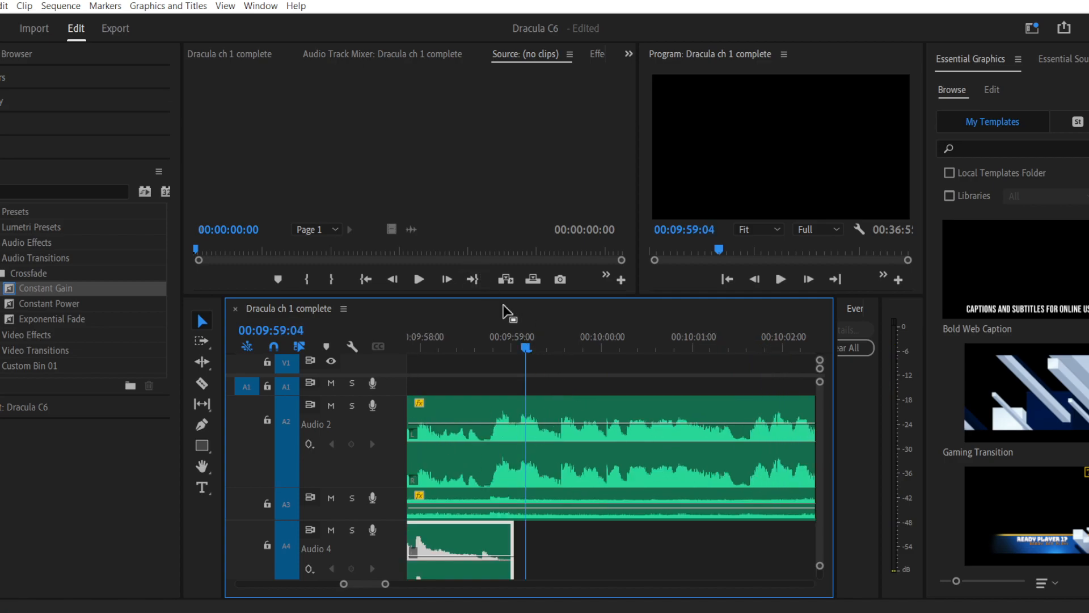
pyautogui.moveTo(491, 350); pyautogui.dragTo(679, 342)
pyautogui.press('space')
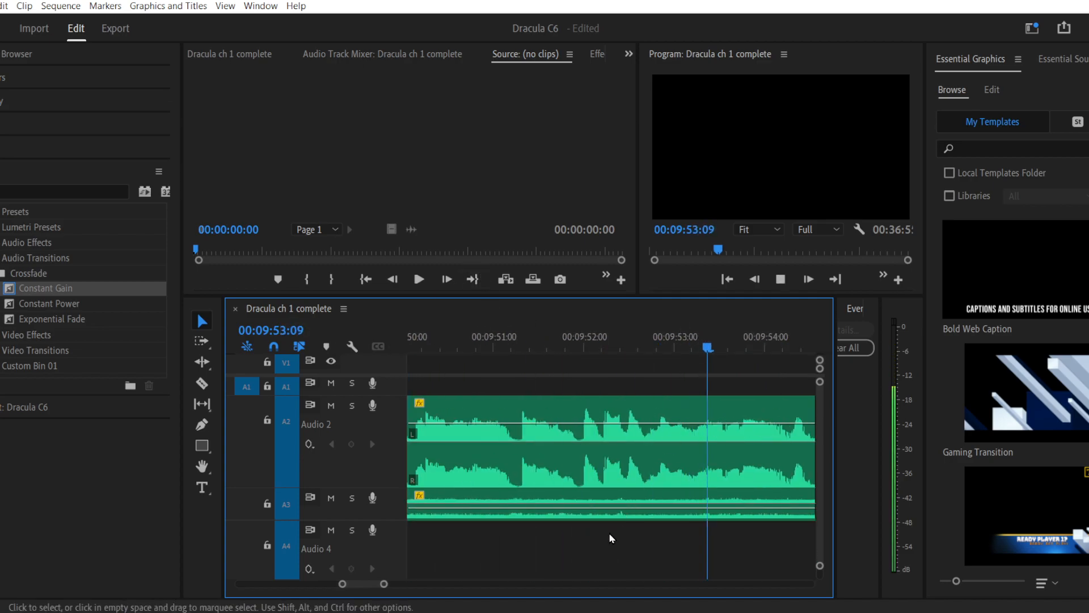
# Step: Add two volume keyframes to the Audio 4 passage with the Pen tool, at its start and at about 9:56
pyautogui.moveTo(383, 584); pyautogui.dragTo(403, 583)
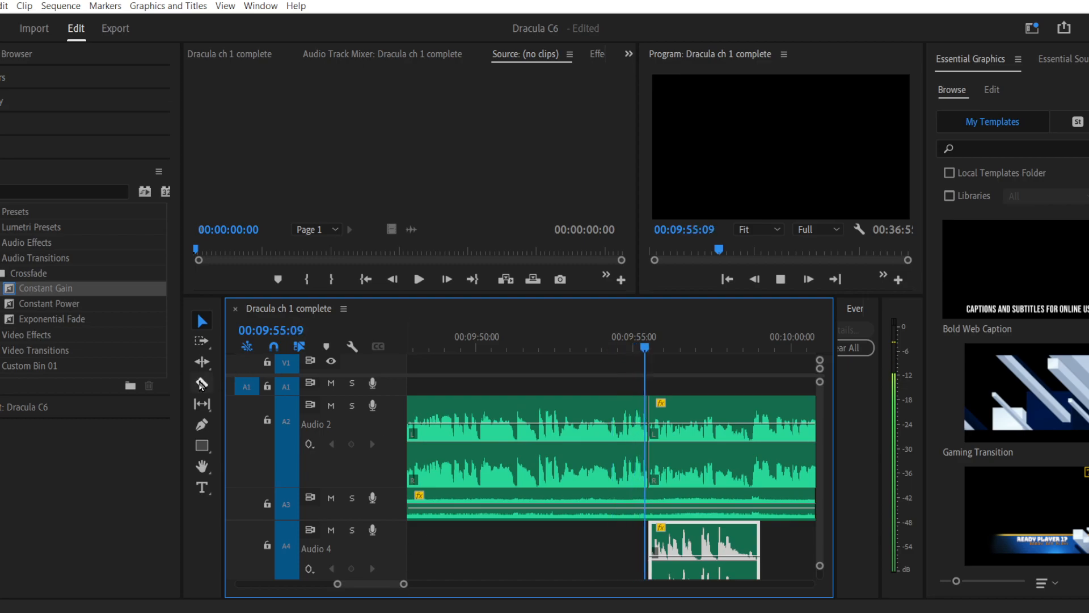
pyautogui.click(208, 429)
pyautogui.press('space')
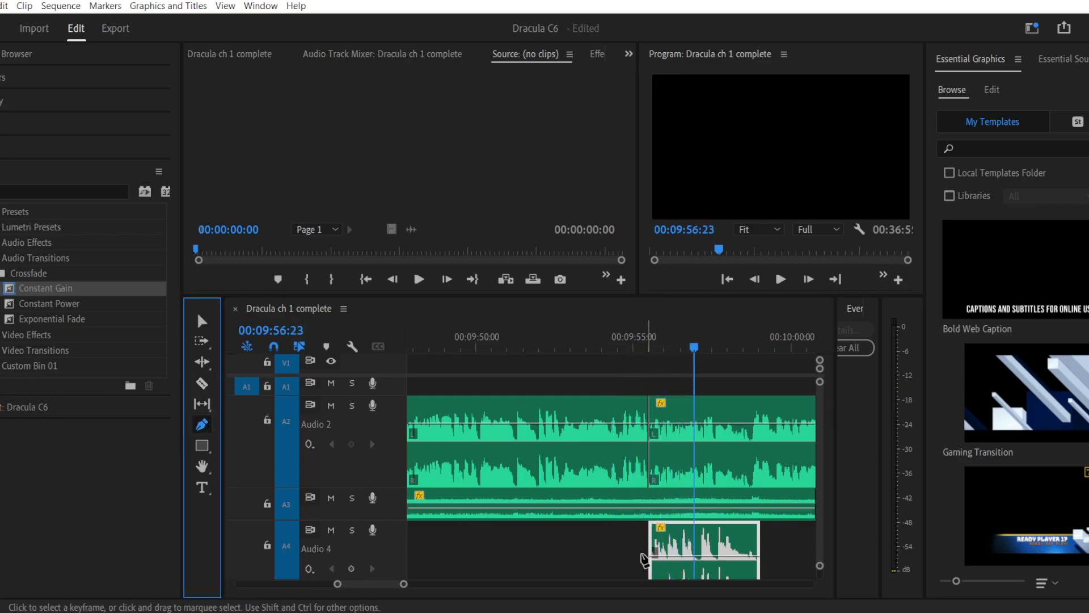
pyautogui.click(652, 557)
pyautogui.click(672, 557)
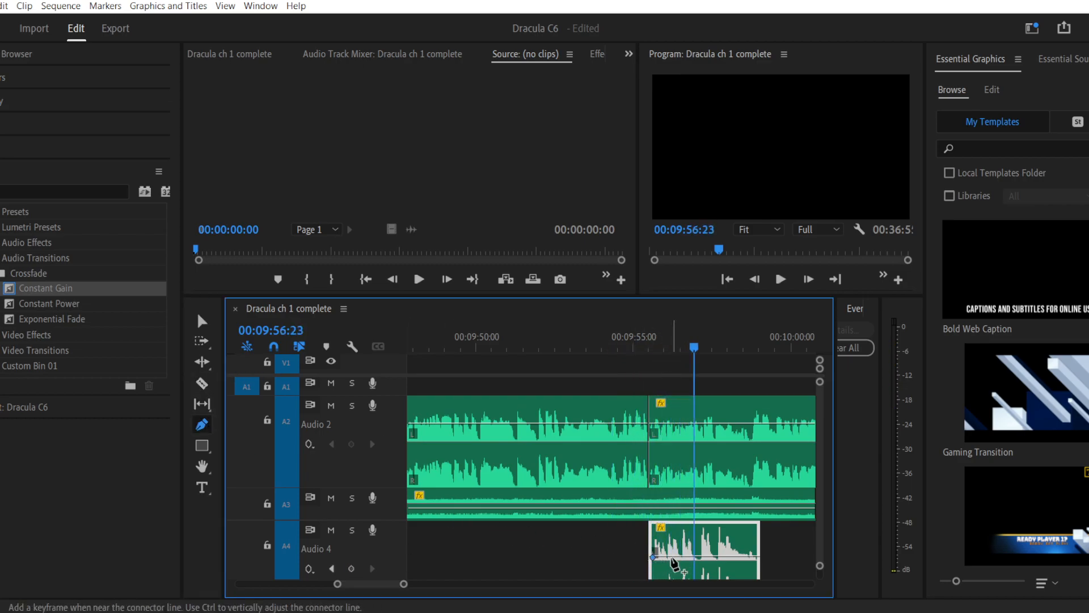
# Step: Lower the second volume keyframe near the start of the Audio 4 clip to reduce its level, and play back the change
pyautogui.click(201, 322)
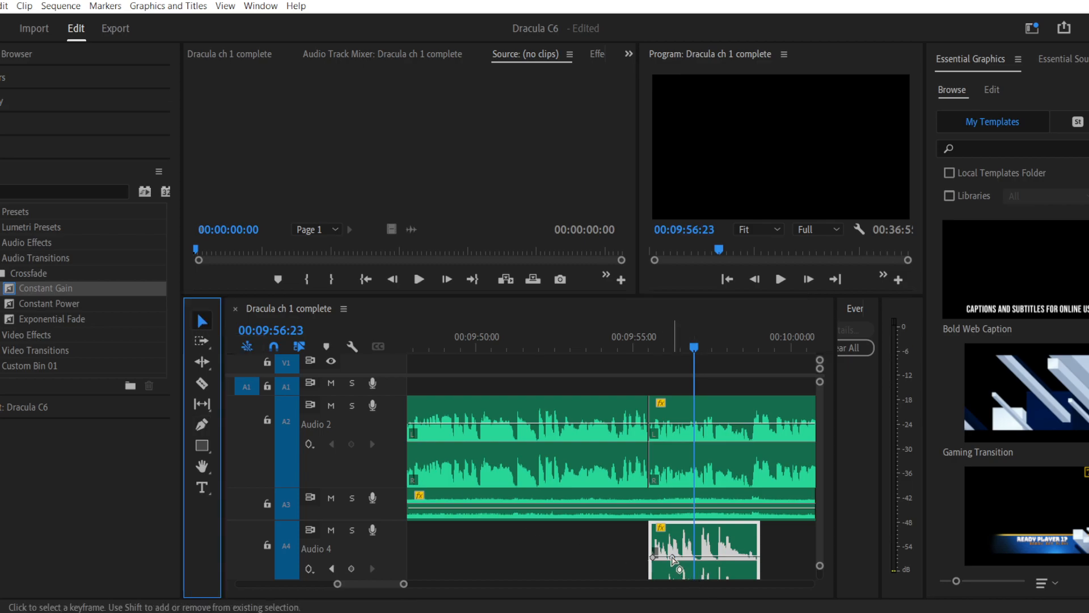
pyautogui.moveTo(673, 557); pyautogui.dragTo(676, 557)
pyautogui.click(629, 338)
pyautogui.press('space')
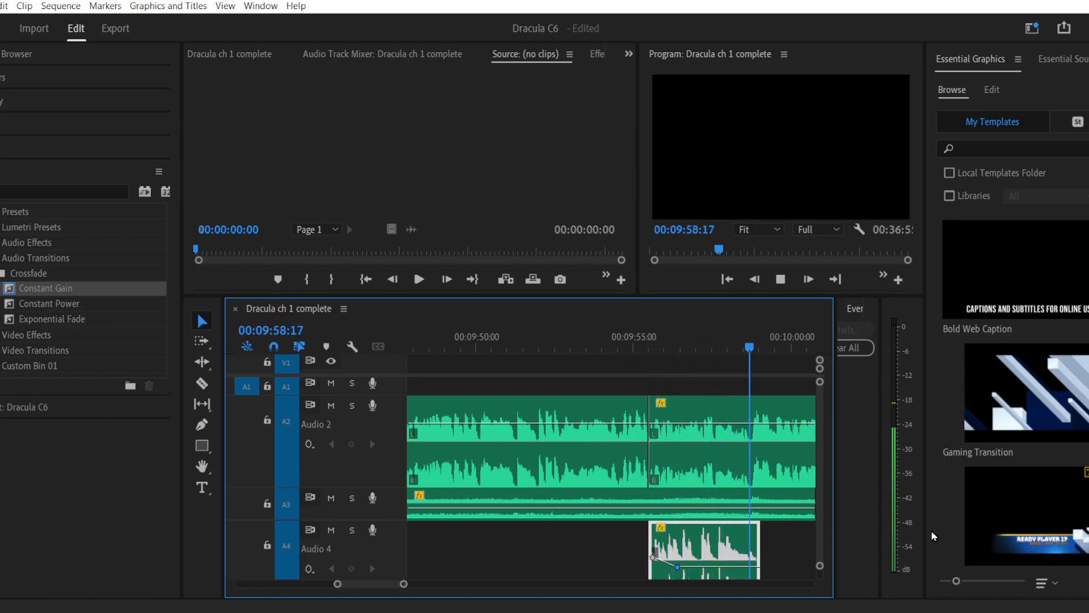
pyautogui.press('space')
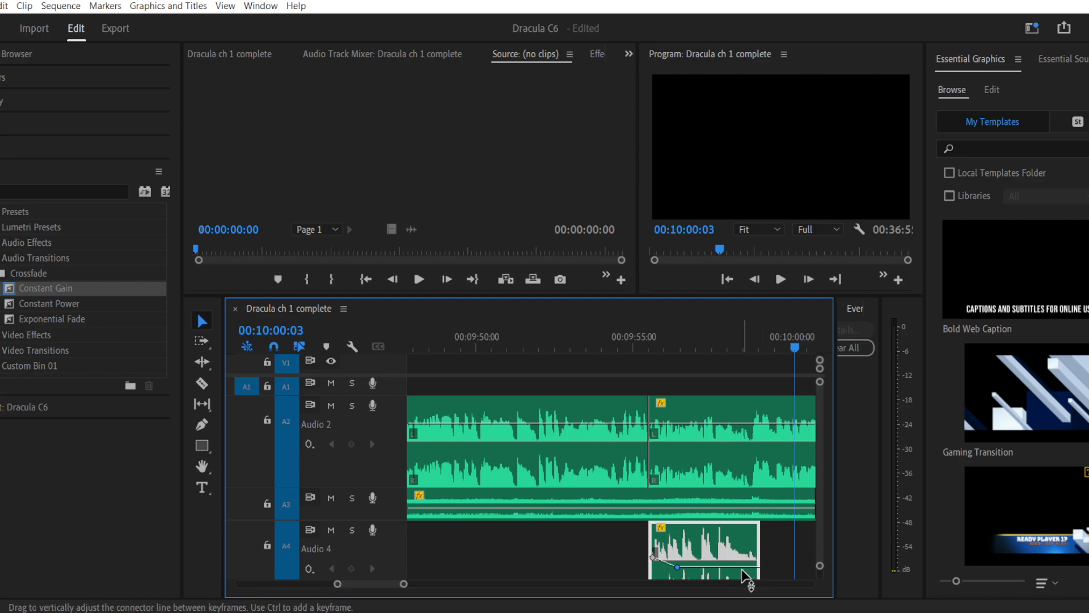
# Step: Add volume keyframes near the end of the Audio 4 clip with the Pen tool, shape a fade-out, and play it back
pyautogui.click(202, 426)
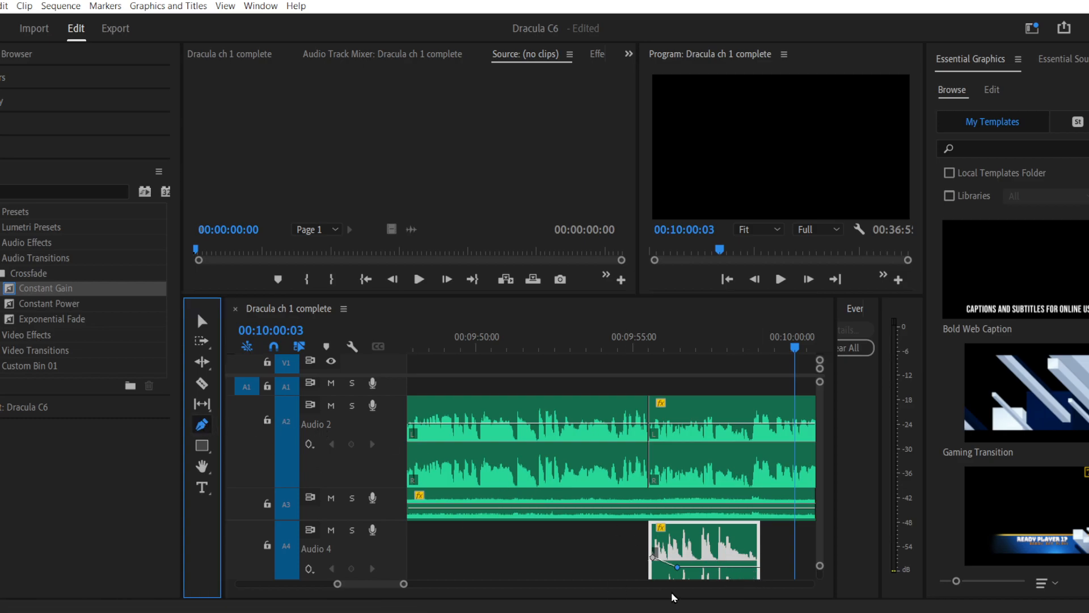
pyautogui.click(729, 566)
pyautogui.moveTo(756, 568); pyautogui.dragTo(770, 599)
pyautogui.click(649, 342)
pyautogui.press('space')
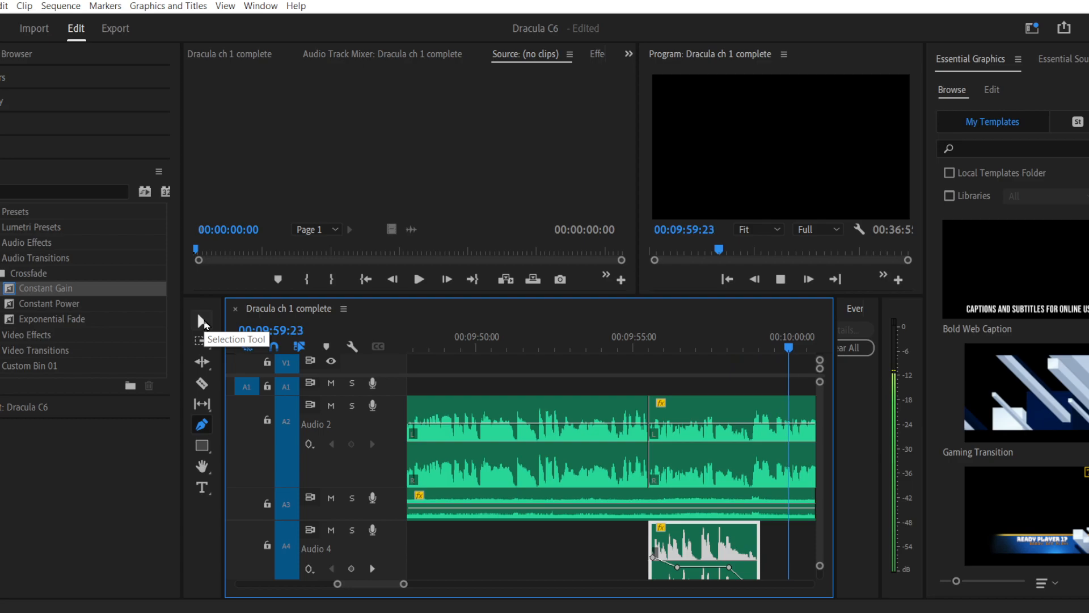
pyautogui.press('space')
# Step: Split the Audio 2 narration in the pauses at about 00:09:59 and 00:10:06
pyautogui.click(203, 385)
pyautogui.moveTo(436, 351)
pyautogui.mouseDown()
pyautogui.moveTo(413, 347)
pyautogui.moveTo(426, 347)
pyautogui.mouseUp()
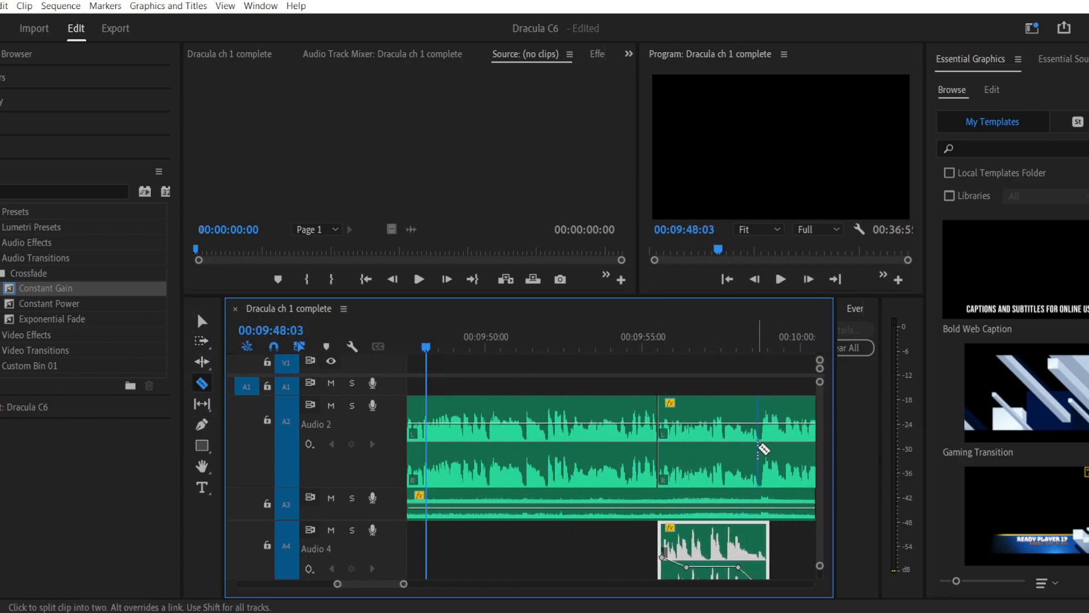
pyautogui.click(760, 449)
pyautogui.click(742, 344)
pyautogui.press('space')
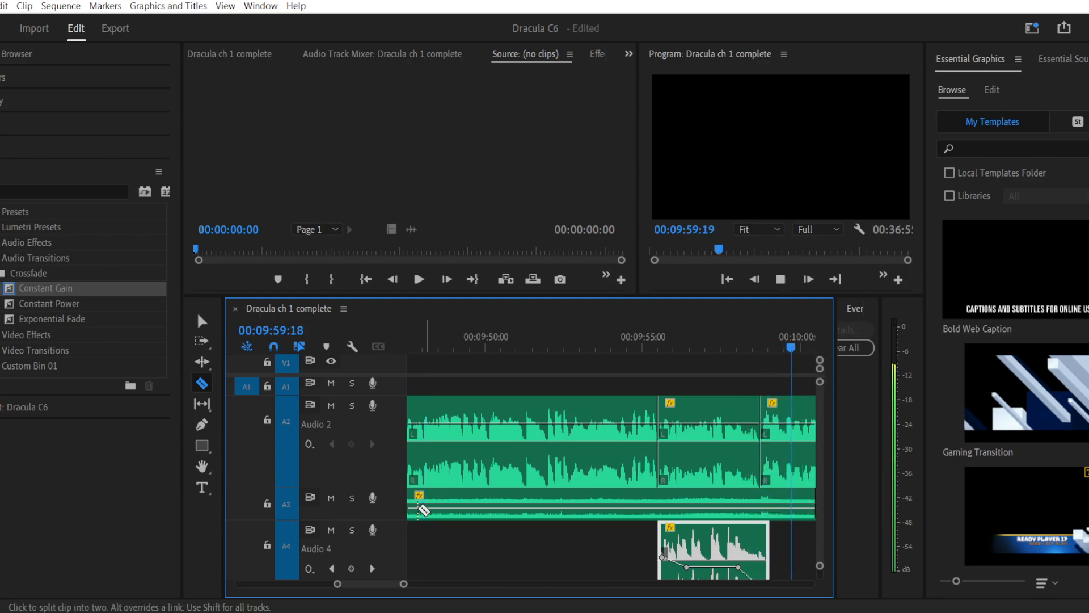
pyautogui.moveTo(403, 583); pyautogui.dragTo(420, 583)
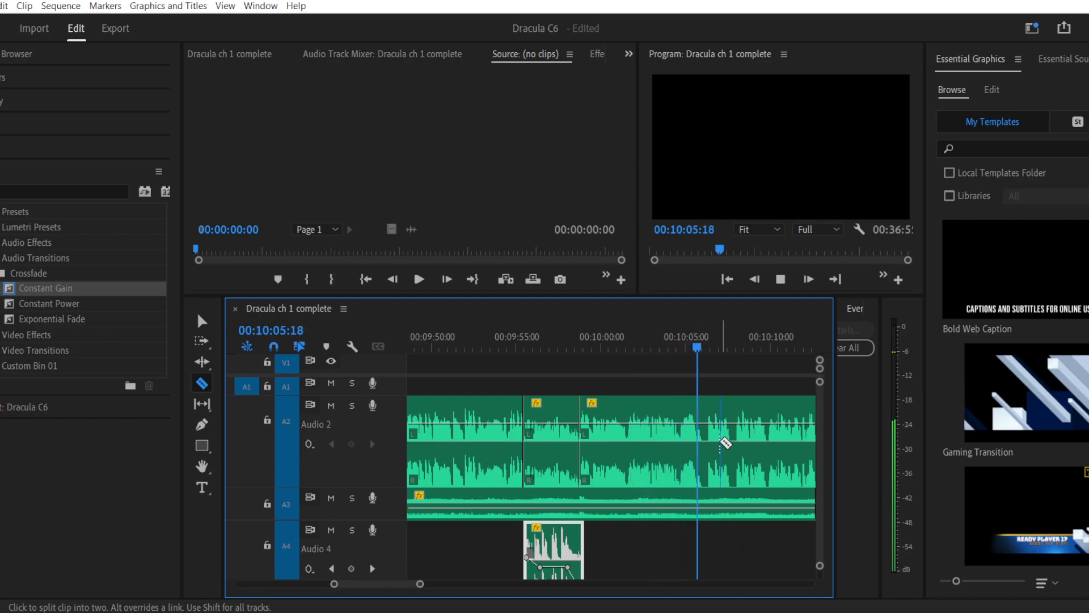
pyautogui.click(708, 424)
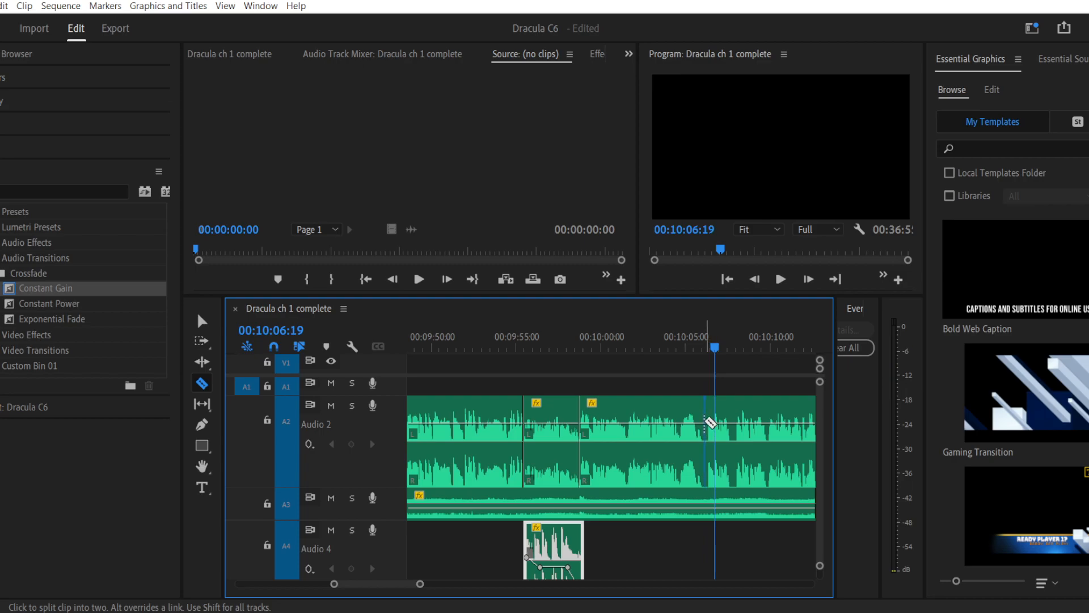
# Step: Lower the volume of the Audio 2 clip between about 00:09:59 and 00:10:06, and play back from before it
pyautogui.click(203, 321)
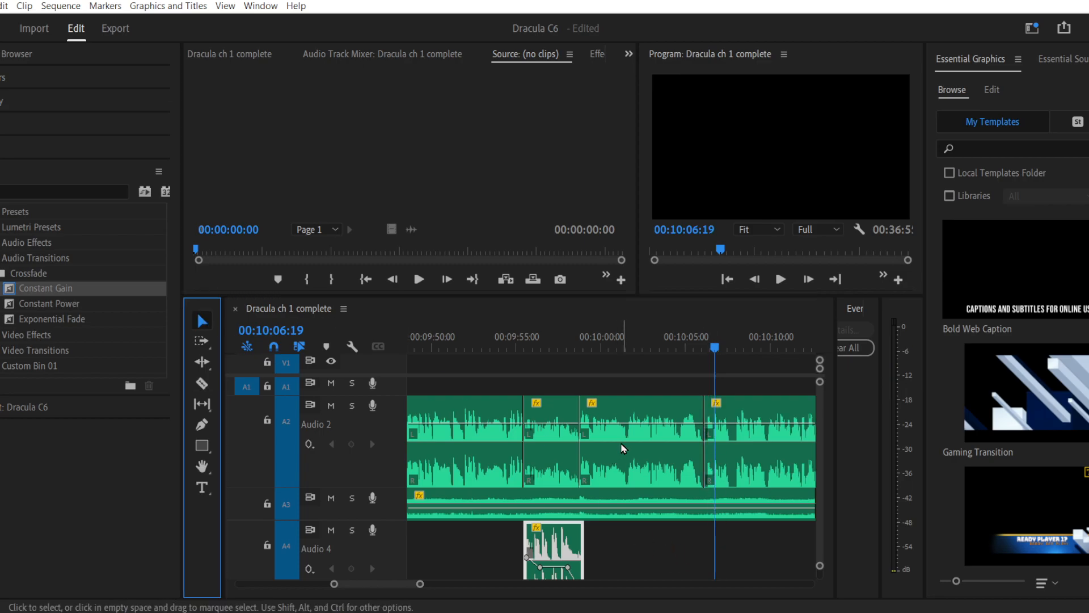
pyautogui.moveTo(643, 424); pyautogui.dragTo(643, 432)
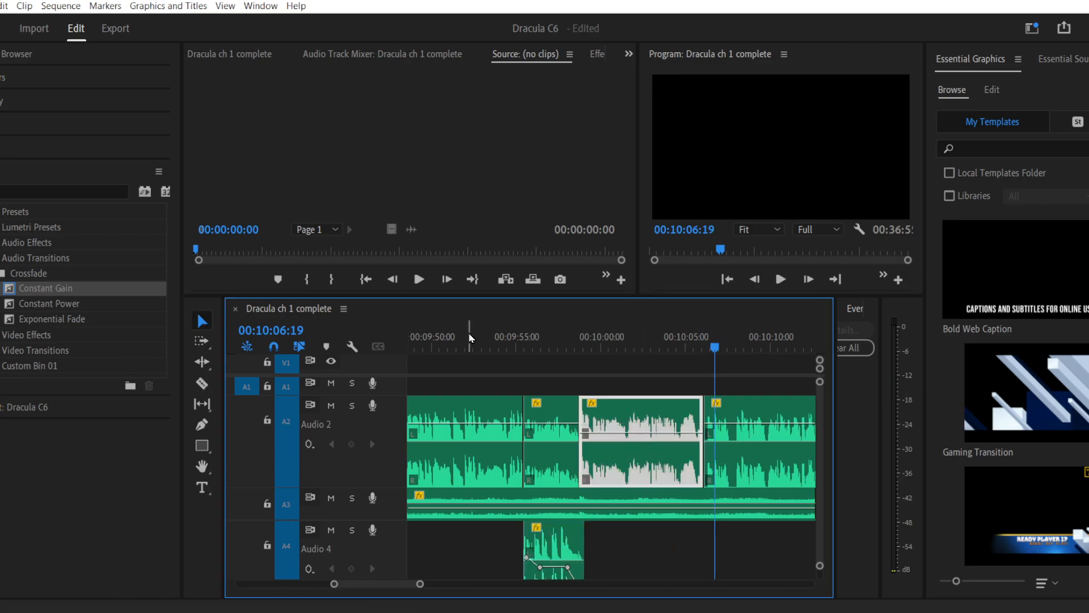
pyautogui.click(503, 343)
pyautogui.press('space')
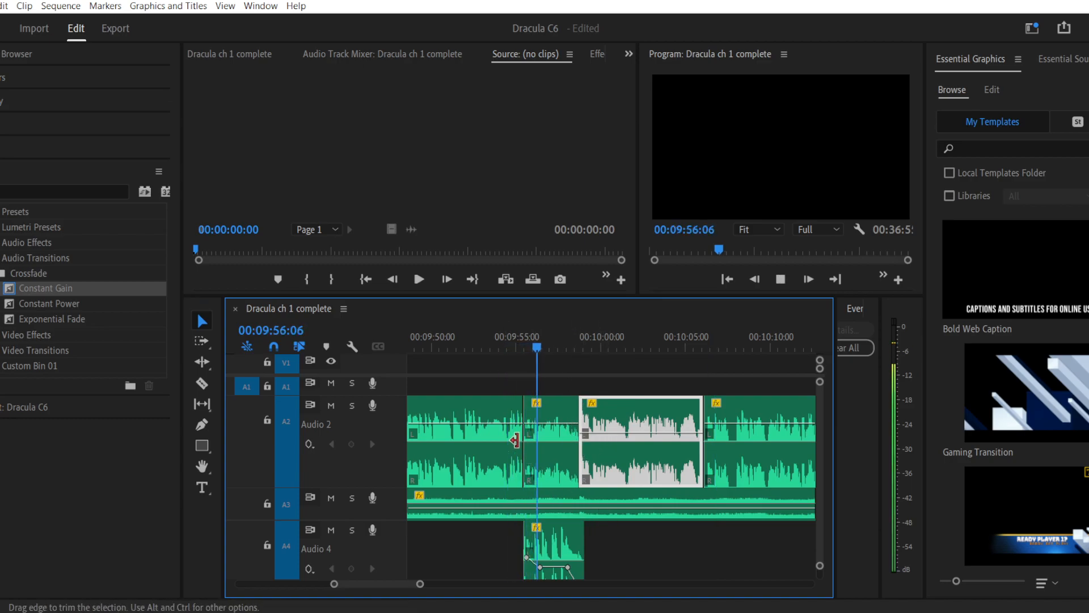
# Step: Lower the volume of the Audio 2 clip ending at about 00:09:55, and listen through to the clips that follow
pyautogui.moveTo(505, 422); pyautogui.dragTo(506, 426)
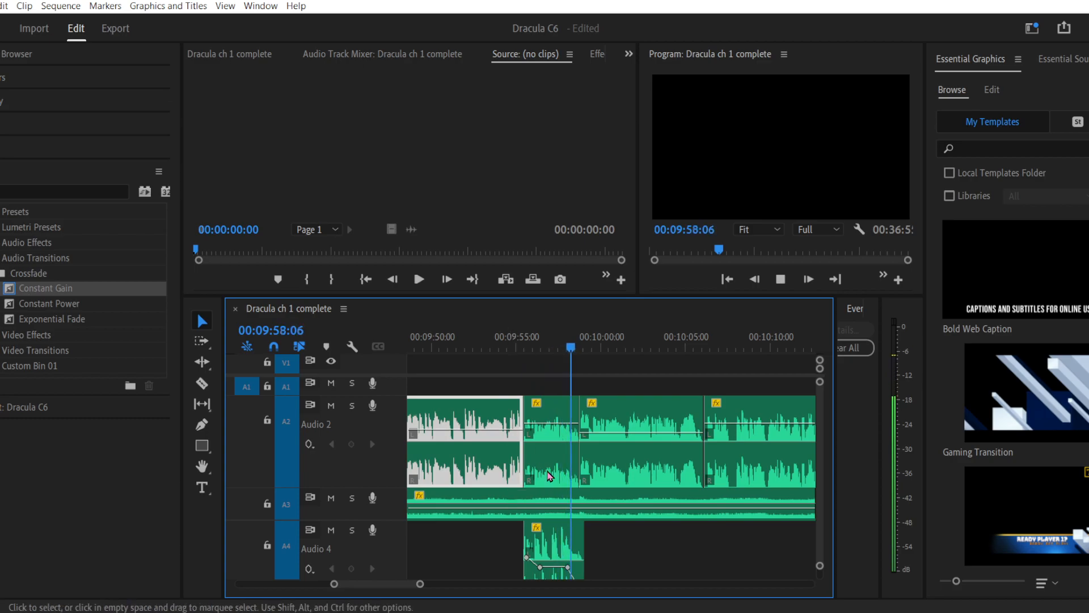
pyautogui.click(498, 353)
pyautogui.press('space')
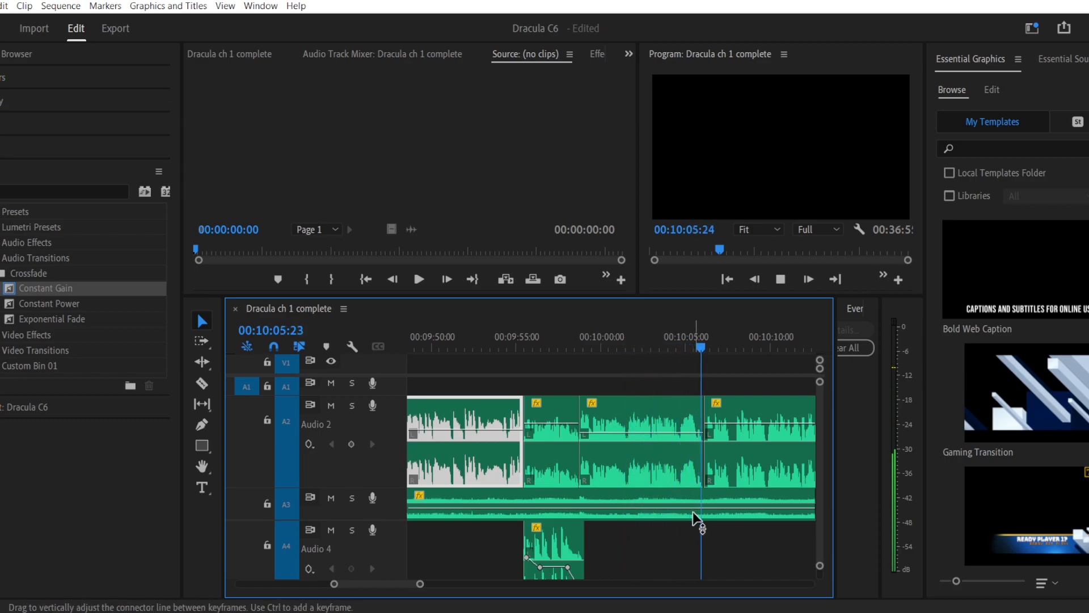
pyautogui.press('space')
# Step: Raise the Audio 2 clip starting at about 00:09:59 slightly, fine-tune the level of the clip ending at about 00:09:55, and resume playback
pyautogui.moveTo(652, 431); pyautogui.dragTo(653, 430)
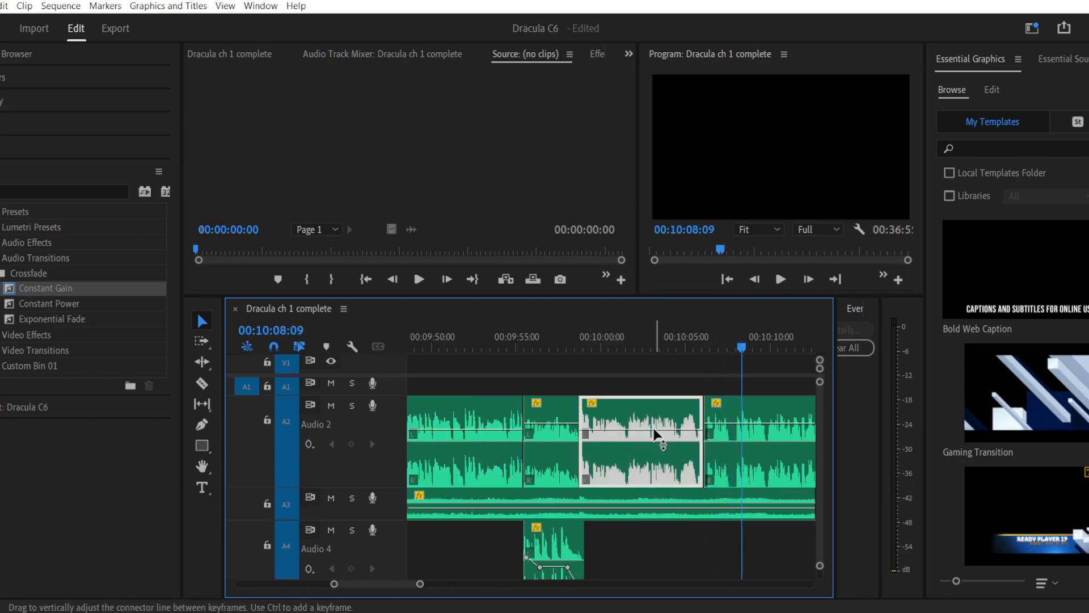
pyautogui.moveTo(499, 427); pyautogui.dragTo(499, 428)
pyautogui.press('space')
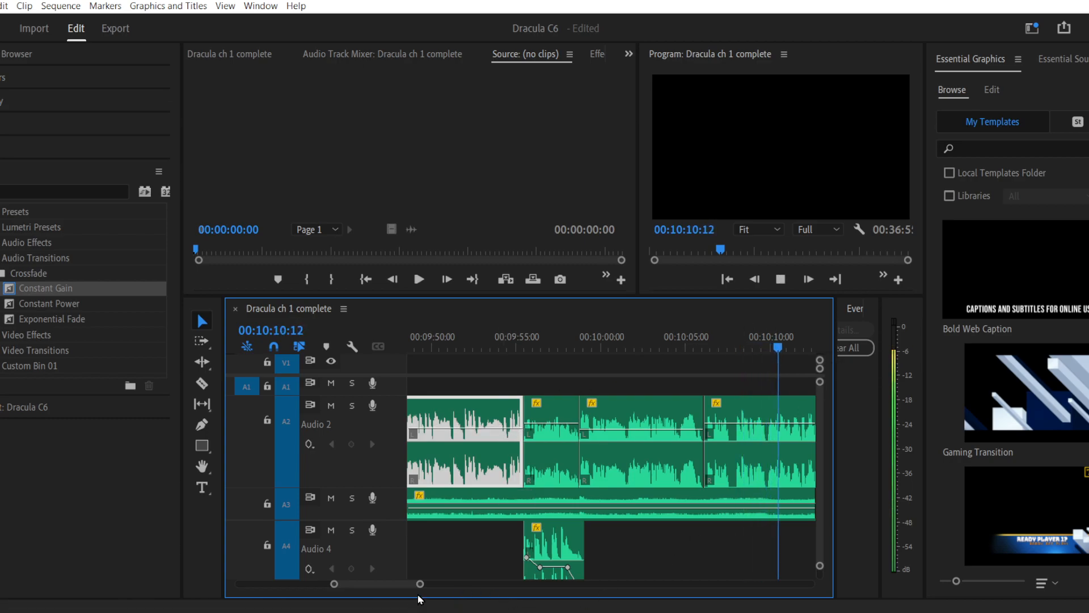
# Step: Listen on and split the Audio 2 narration in the pause at about 00:10:21
pyautogui.moveTo(421, 590); pyautogui.dragTo(446, 588)
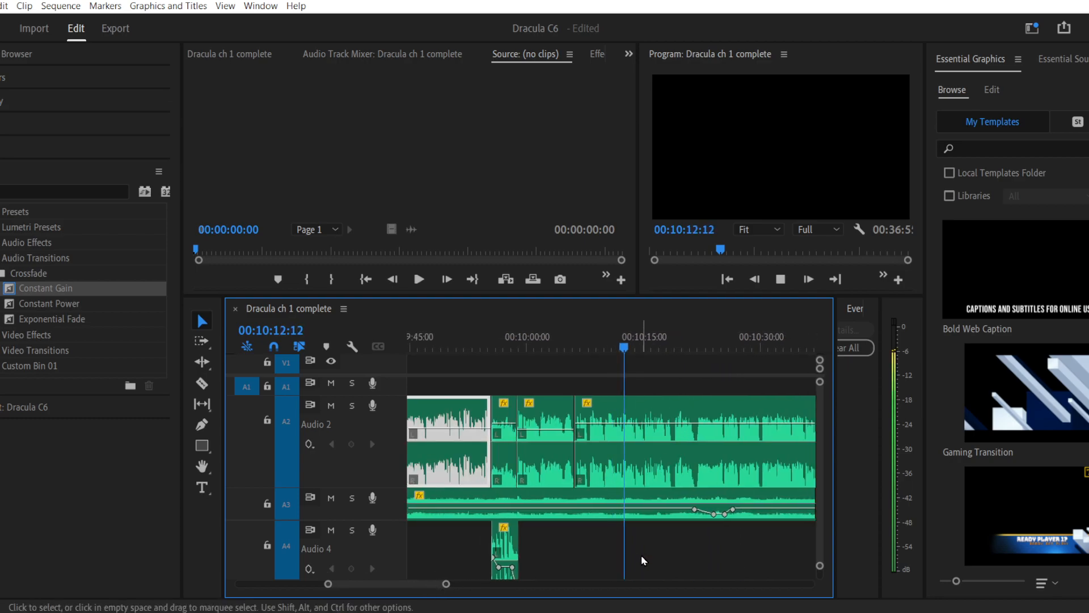
pyautogui.moveTo(328, 587); pyautogui.dragTo(340, 584)
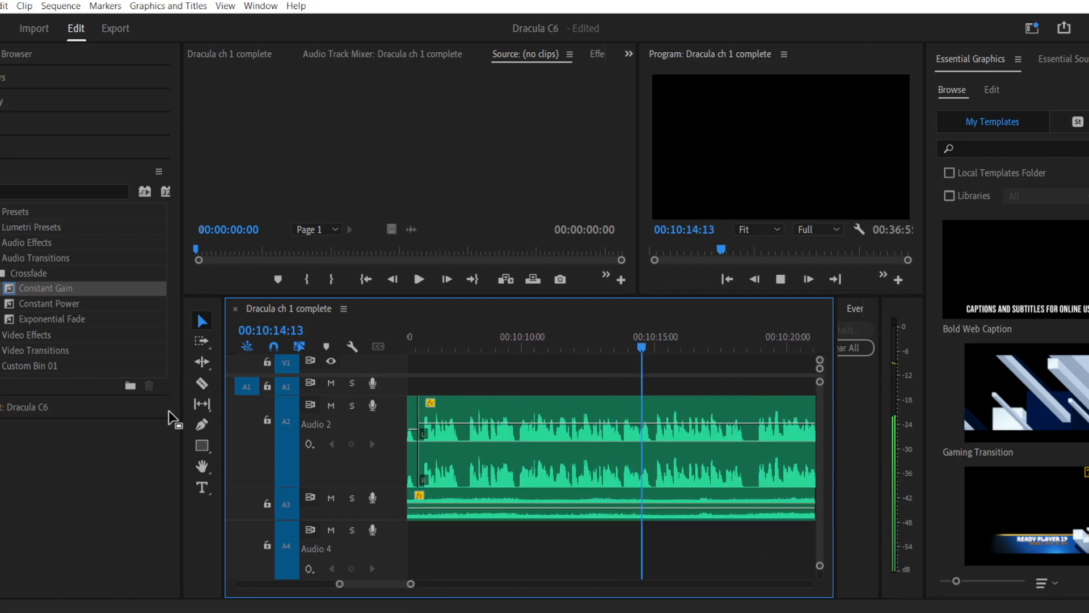
pyautogui.click(202, 384)
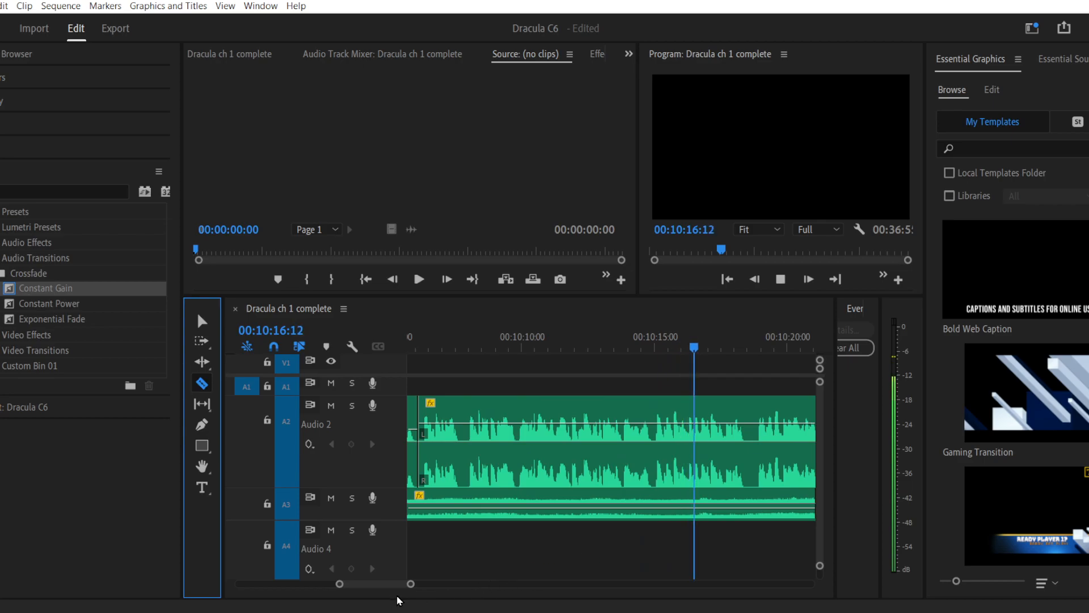
pyautogui.moveTo(410, 584); pyautogui.dragTo(419, 585)
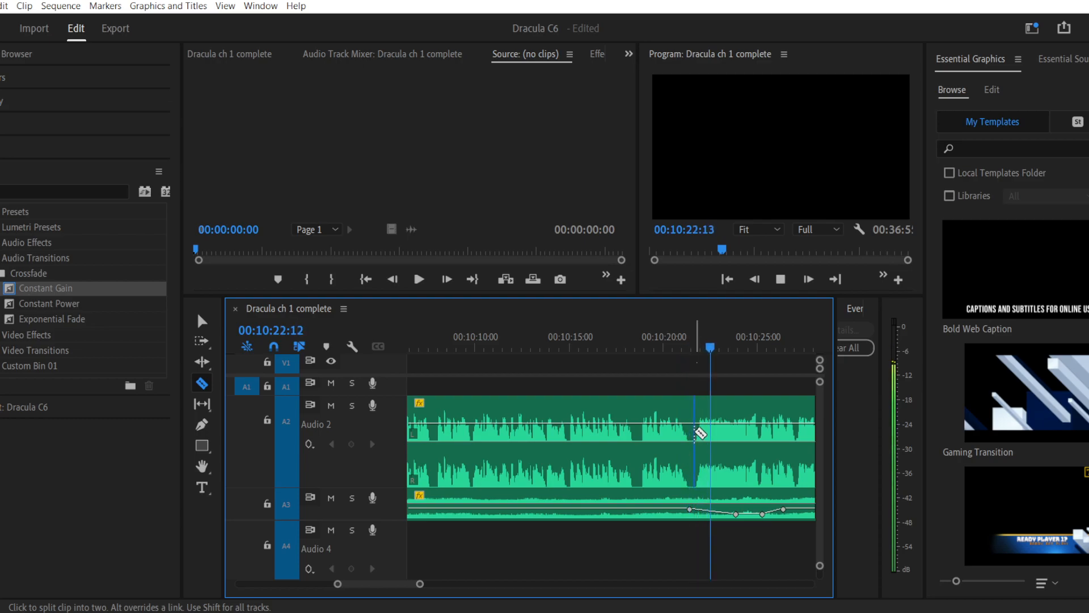
pyautogui.click(693, 431)
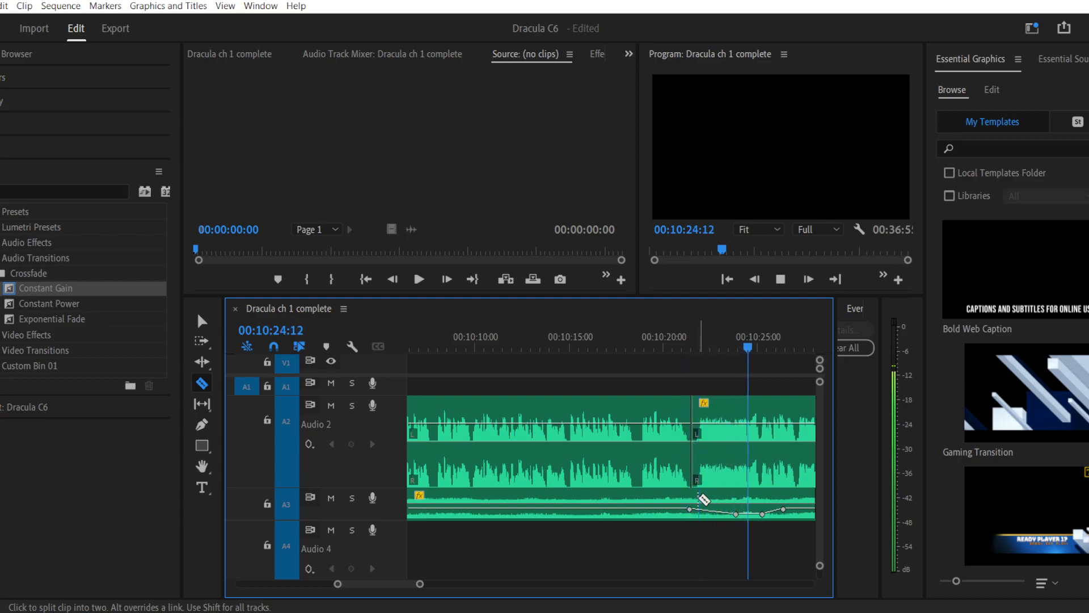
# Step: Delete the two lowered keyframes of the Audio 3 volume dip near 00:10:25, and play back that passage
pyautogui.moveTo(420, 584); pyautogui.dragTo(429, 584)
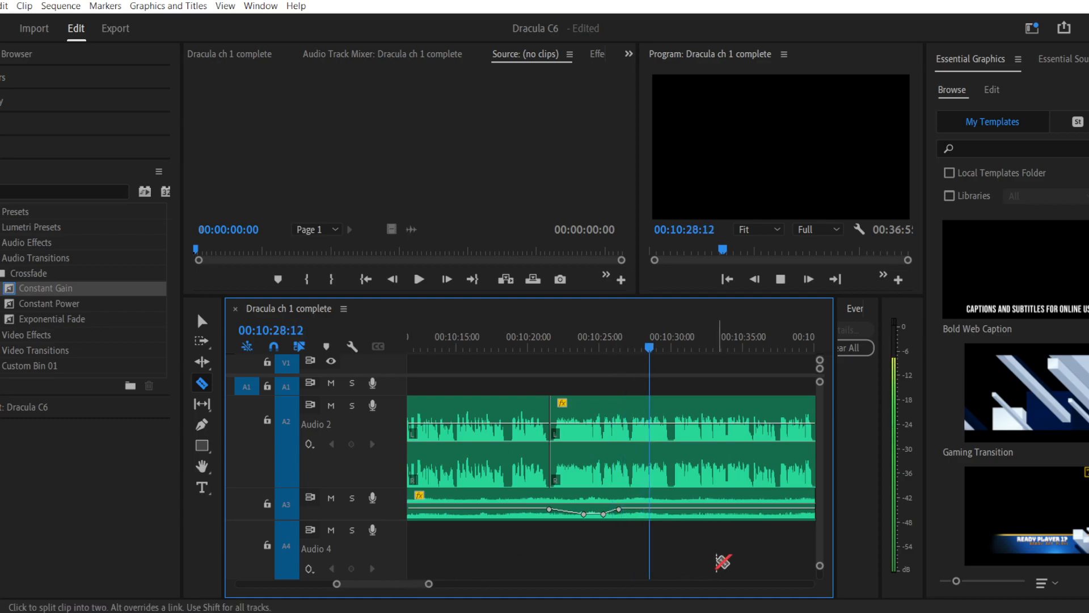
pyautogui.press('space')
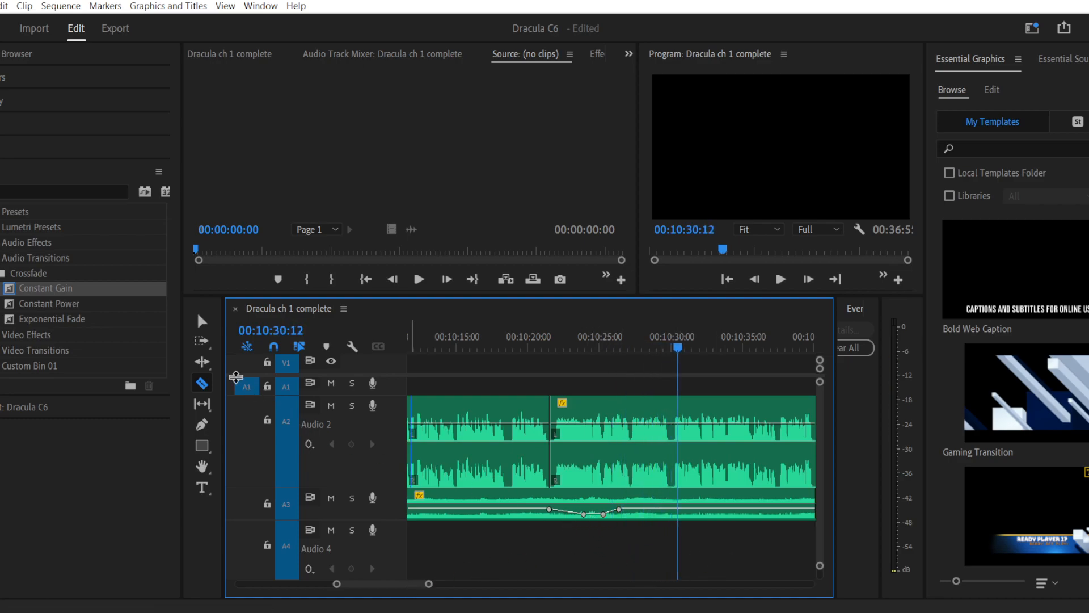
pyautogui.click(205, 325)
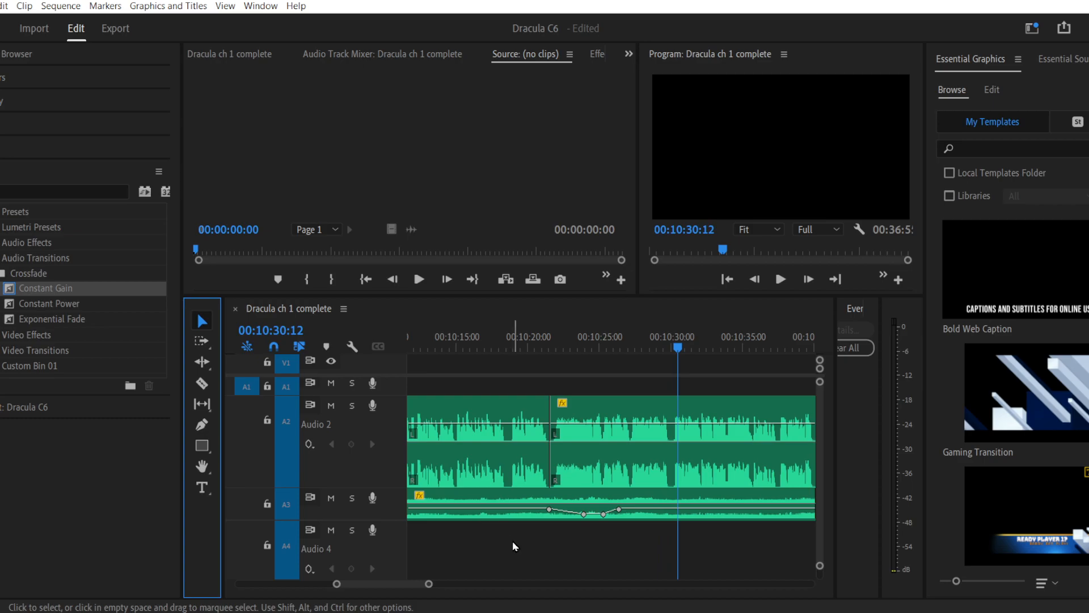
pyautogui.click(590, 515)
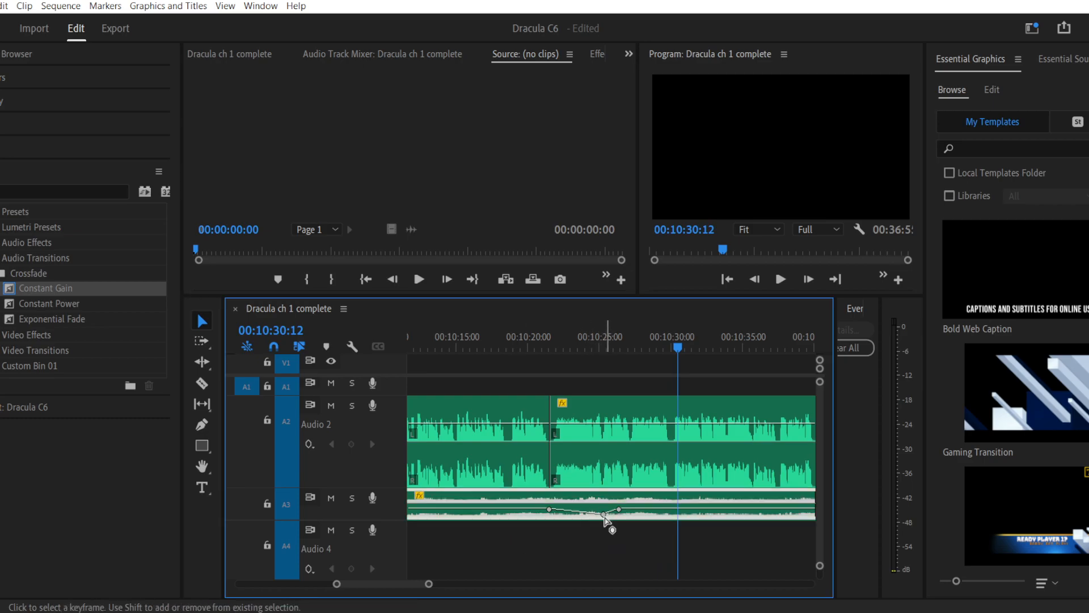
pyautogui.click(562, 339)
pyautogui.press('space')
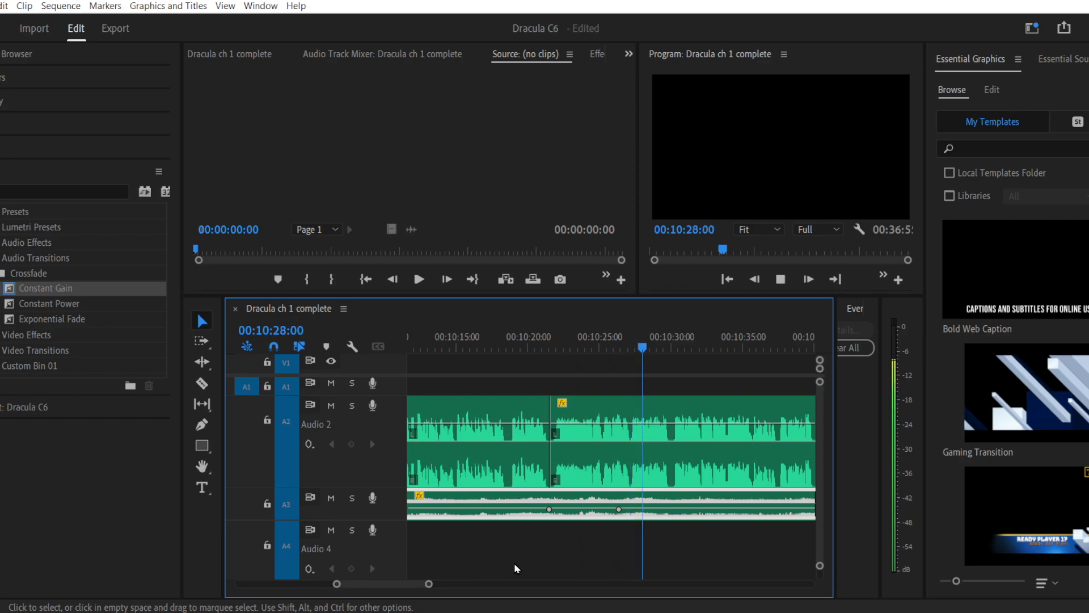
# Step: Split the Audio 2 narration in the pauses at about 00:10:35:16 and 00:10:37:10
pyautogui.moveTo(400, 585); pyautogui.dragTo(451, 584)
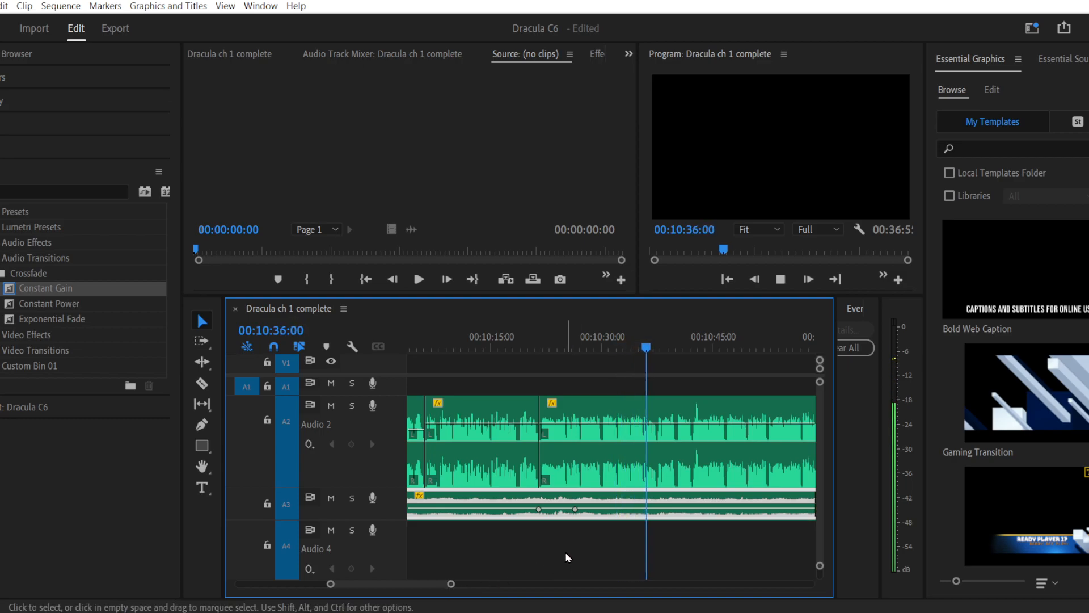
pyautogui.press('space')
pyautogui.moveTo(331, 584)
pyautogui.mouseDown()
pyautogui.moveTo(360, 586)
pyautogui.moveTo(348, 584)
pyautogui.mouseUp()
pyautogui.click(483, 343)
pyautogui.press('space')
pyautogui.press('space')
pyautogui.click(202, 384)
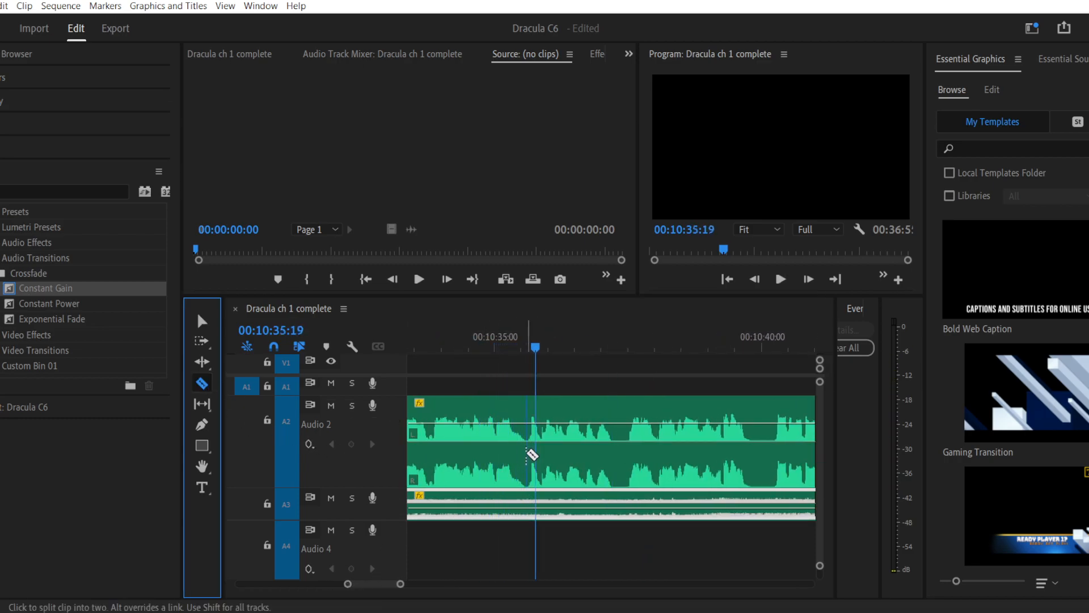
pyautogui.click(533, 446)
pyautogui.press('space')
pyautogui.click(626, 426)
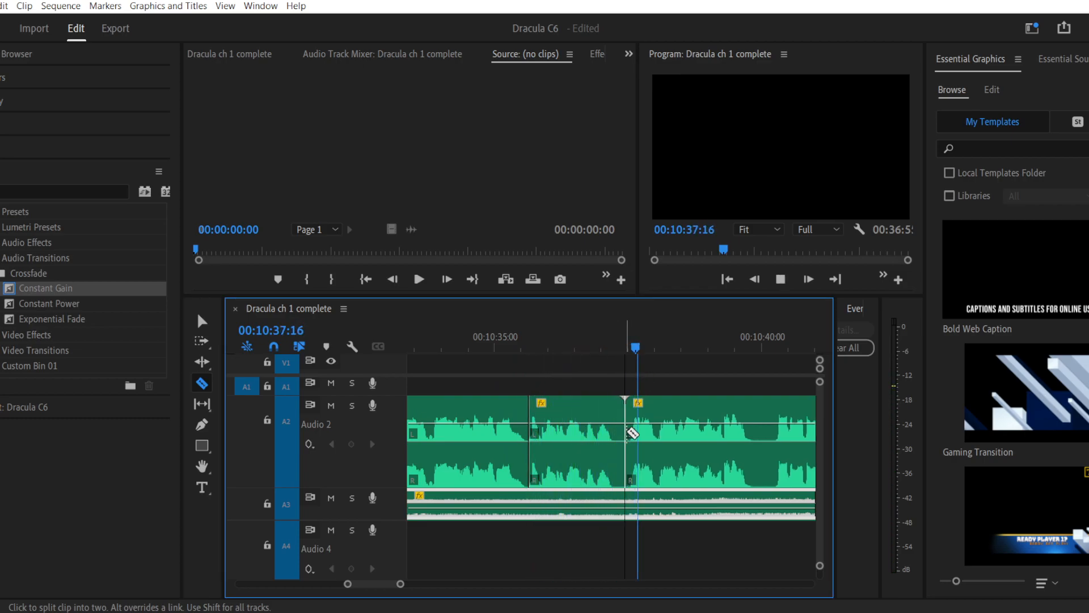
# Step: Lower the volume of the Audio 2 clip ending at about 00:10:35:16, and play back across the cut
pyautogui.click(202, 321)
pyautogui.moveTo(516, 423); pyautogui.dragTo(516, 430)
pyautogui.click(469, 339)
pyautogui.press('space')
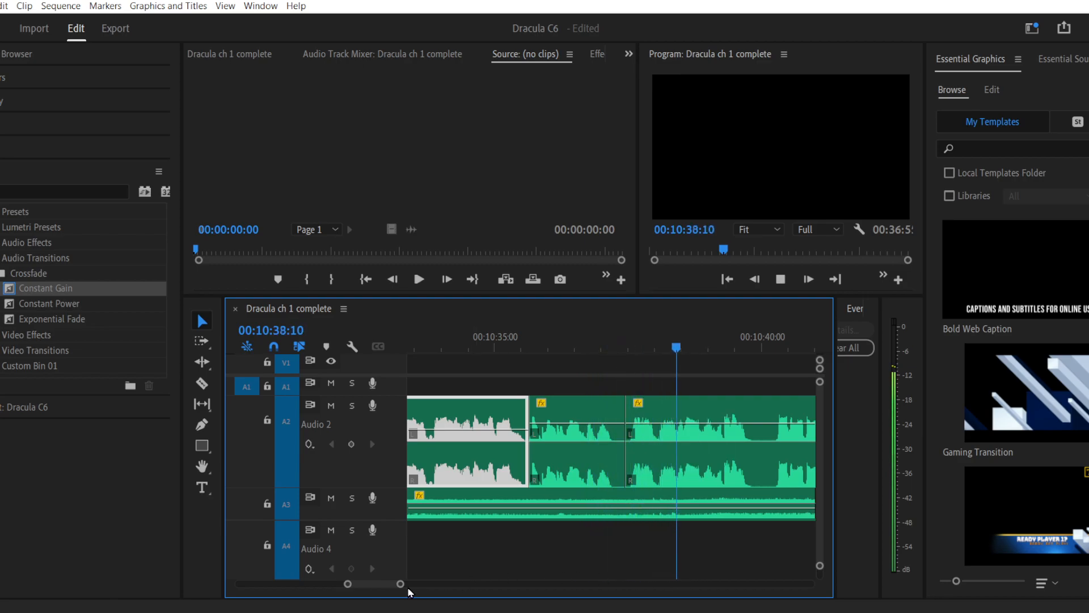
# Step: Listen on to the narration pause at 00:11:32:03 and split the Audio 2 clip there
pyautogui.moveTo(408, 590); pyautogui.dragTo(416, 587)
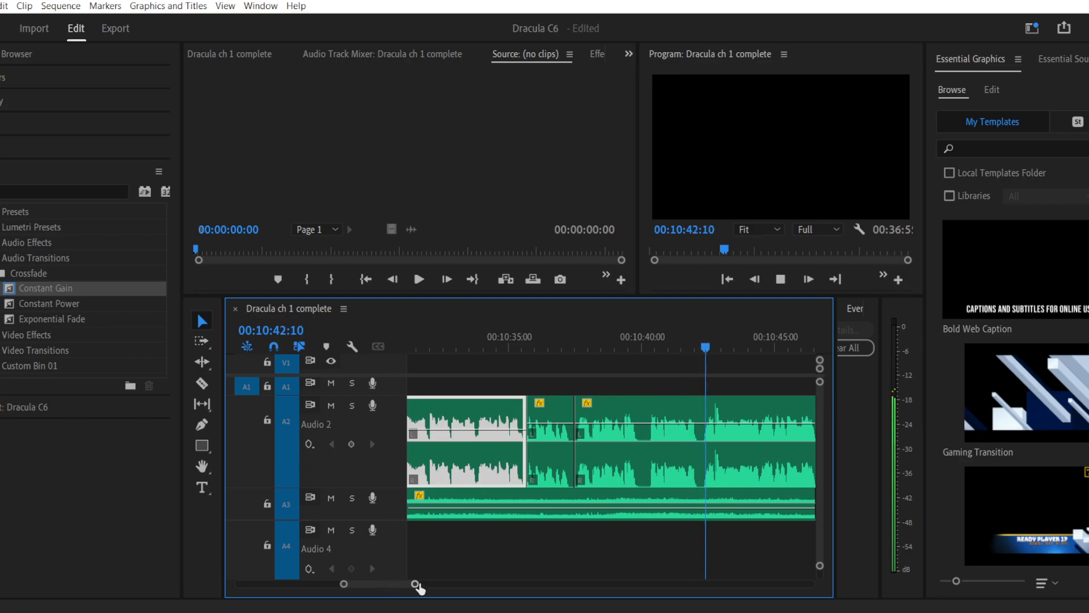
pyautogui.moveTo(418, 588); pyautogui.dragTo(454, 584)
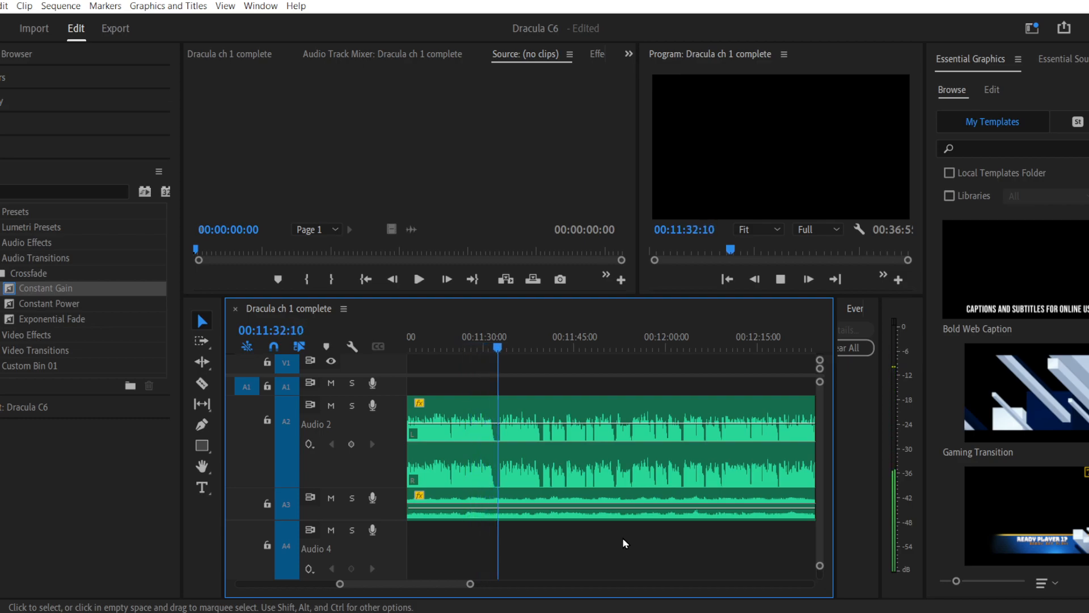
pyautogui.press('space')
pyautogui.moveTo(509, 347); pyautogui.dragTo(497, 346)
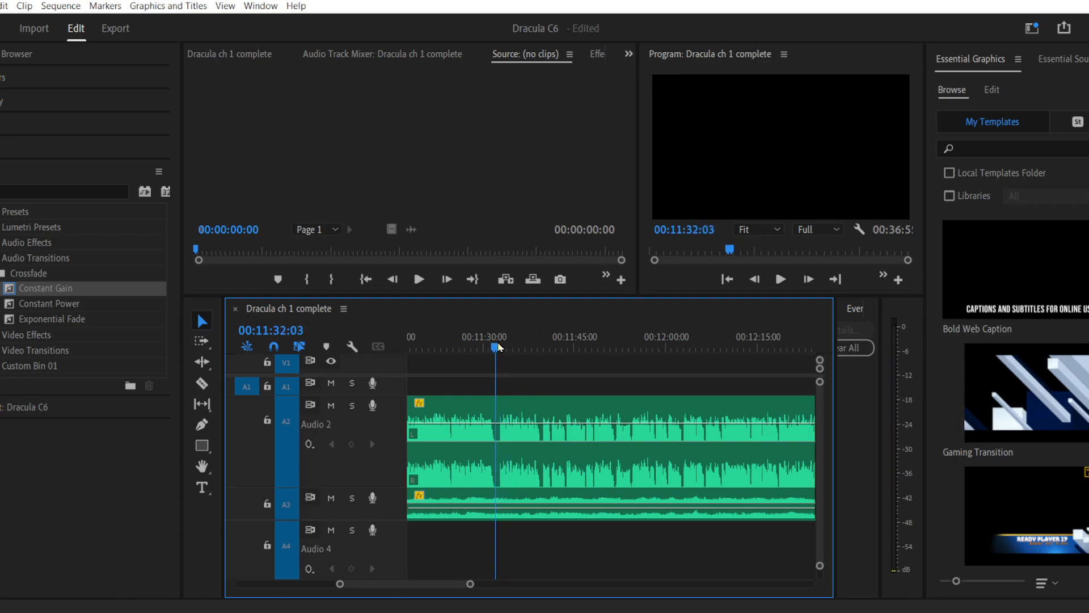
pyautogui.moveTo(339, 584); pyautogui.dragTo(359, 584)
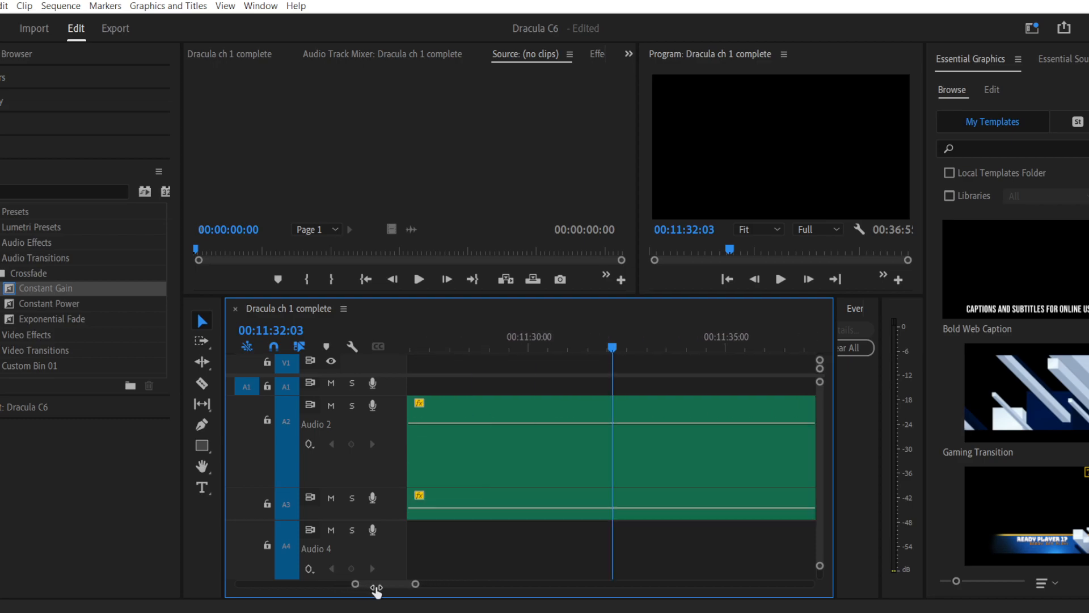
pyautogui.click(202, 383)
pyautogui.click(614, 448)
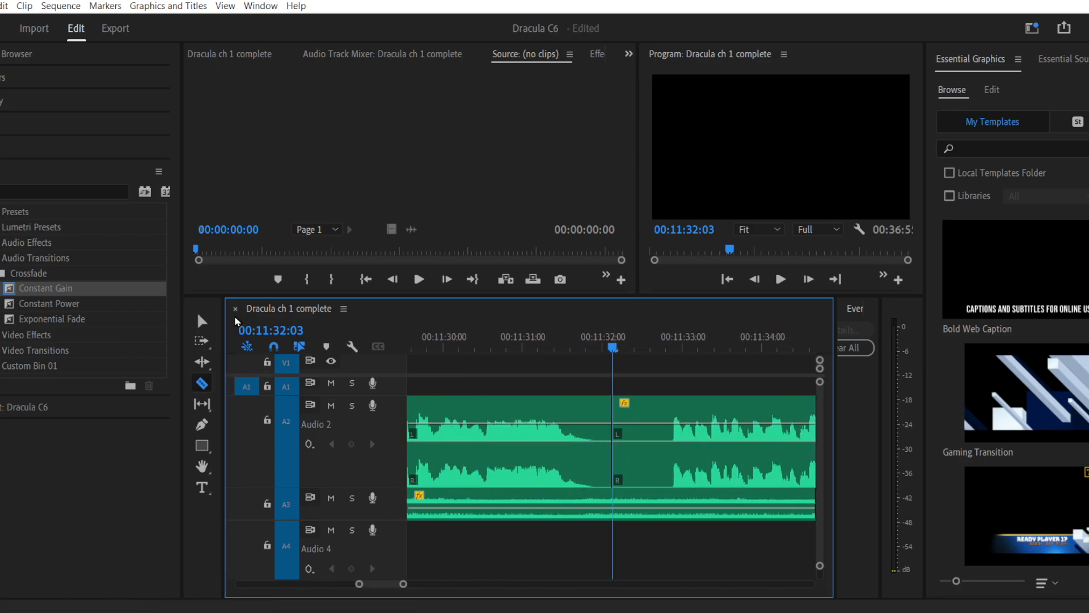
# Step: Trim the silence at the start of the Audio 2 clip after the 00:11:32:03 cut and close the gap
pyautogui.click(202, 321)
pyautogui.moveTo(614, 463); pyautogui.dragTo(658, 465)
pyautogui.click(725, 472)
# Step: Lower the volume of the Audio 2 clip ending at 00:11:32:03, and play back across the cut
pyautogui.moveTo(591, 422); pyautogui.dragTo(591, 430)
pyautogui.click(484, 344)
pyautogui.press('space')
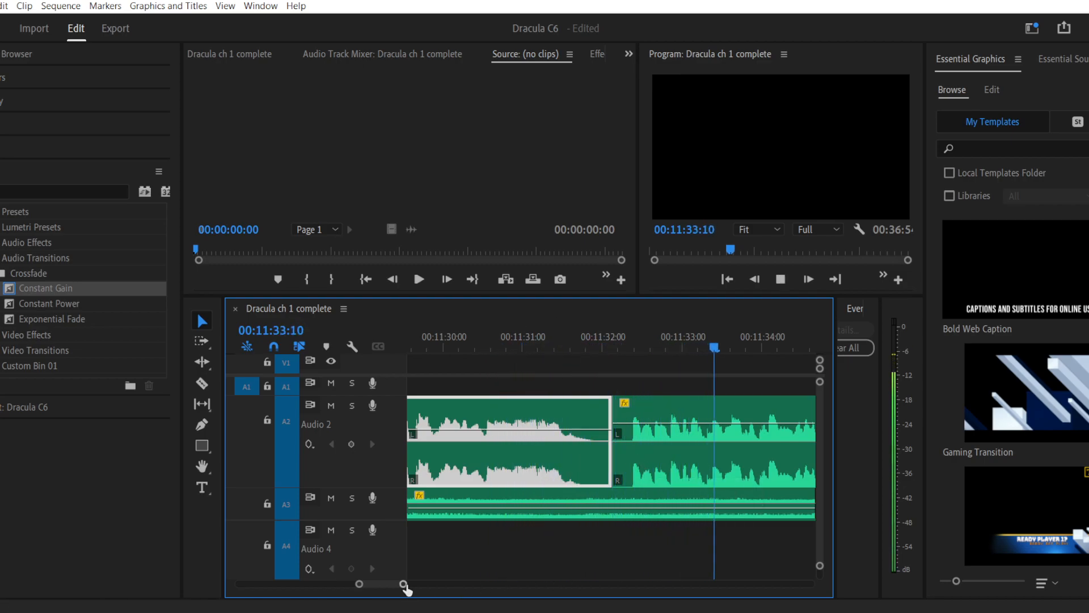
pyautogui.moveTo(405, 584); pyautogui.dragTo(453, 583)
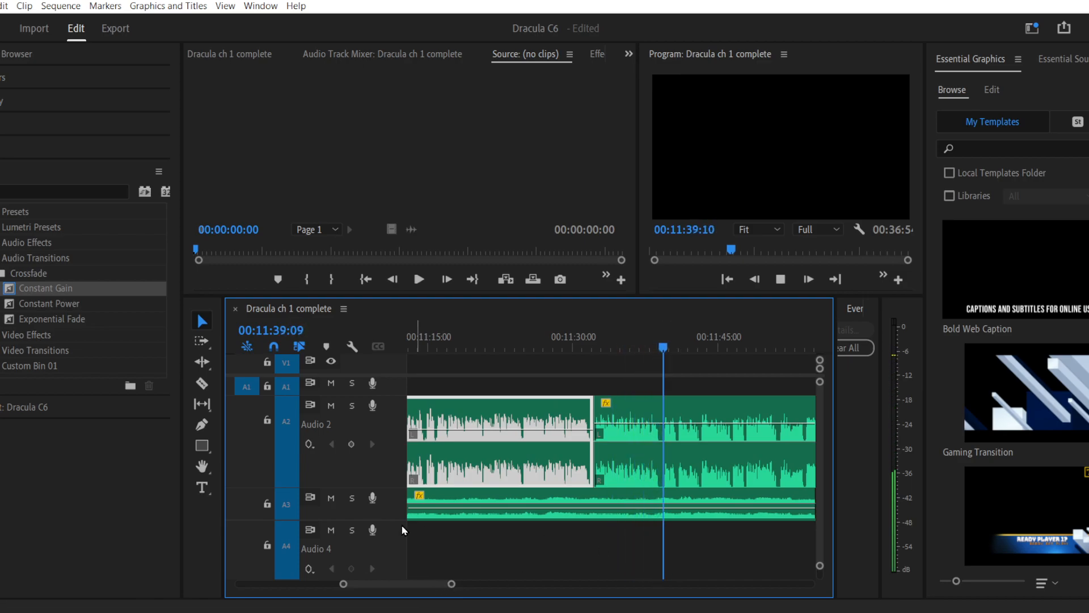
pyautogui.click(781, 279)
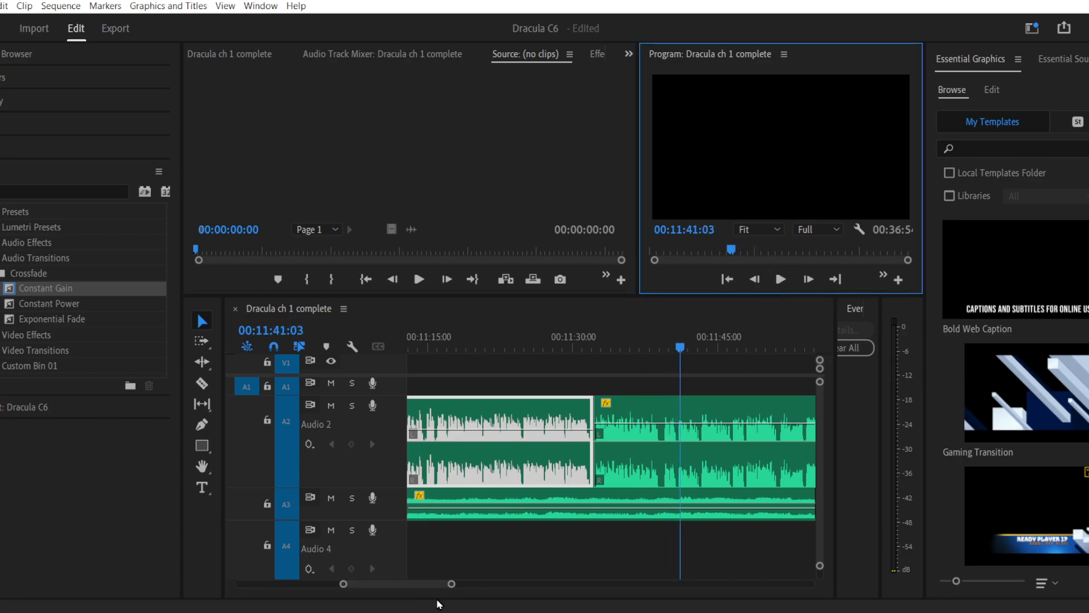
# Step: Switch to File Explorer, close the Chapter 6 folder window, and open the People folder in 01 SFX
pyautogui.click(245, 612)
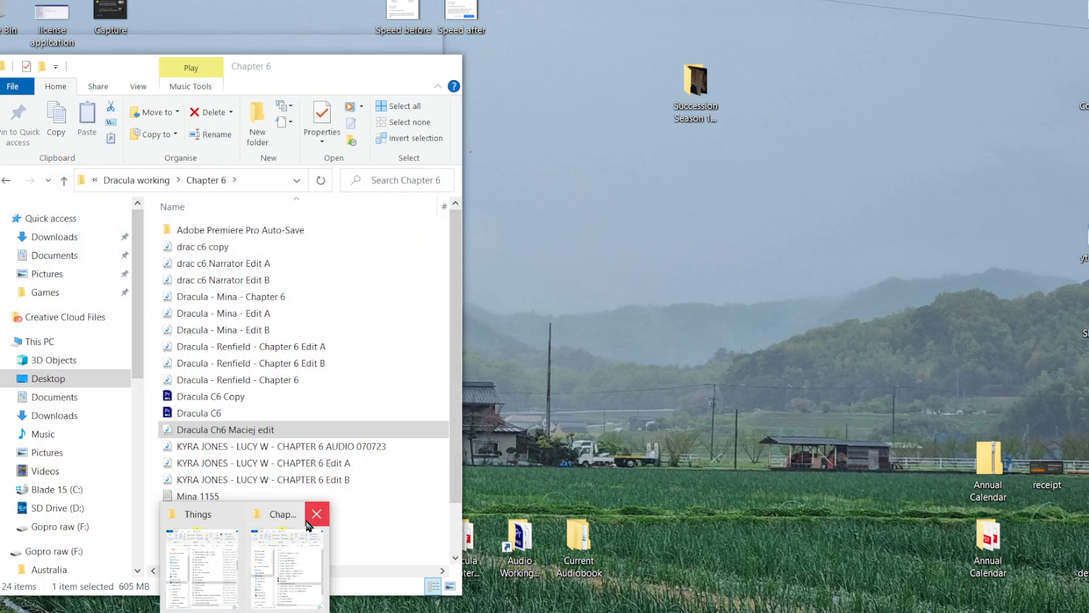
pyautogui.click(316, 514)
pyautogui.click(247, 554)
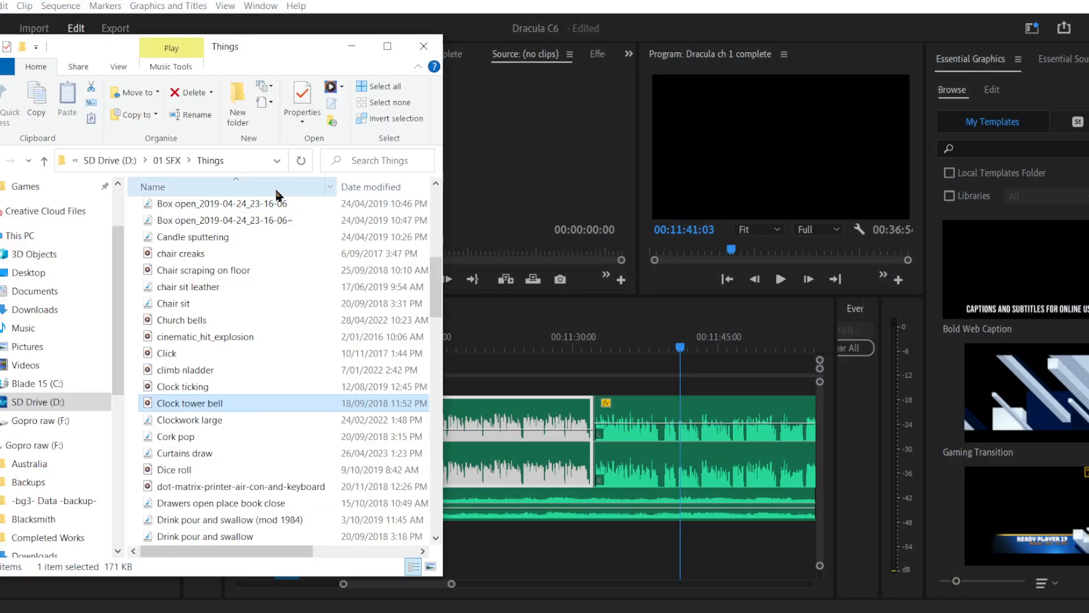
pyautogui.click(164, 160)
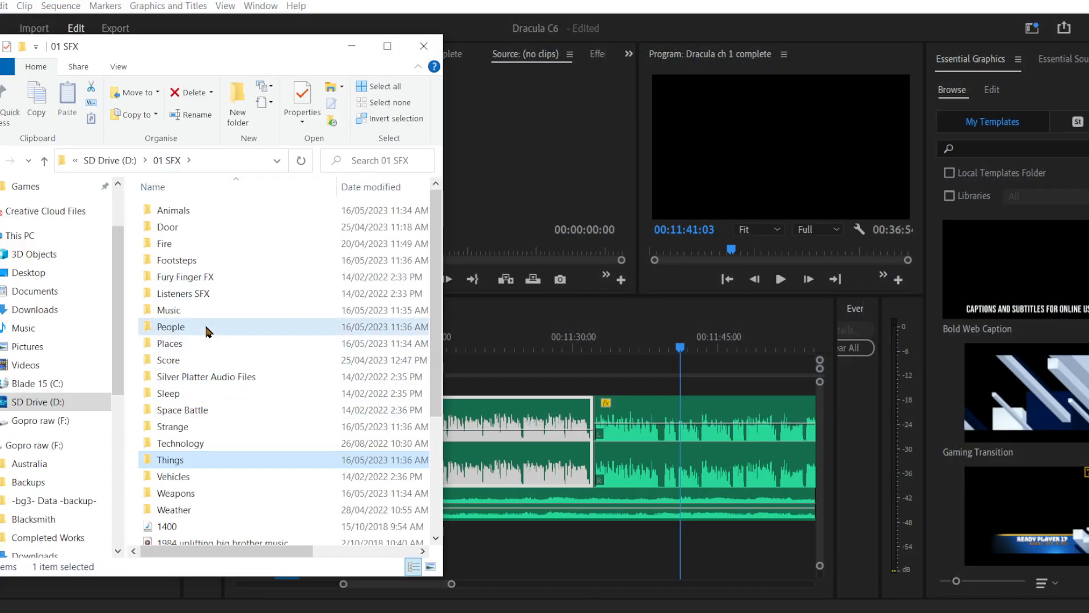
pyautogui.doubleClick(227, 327)
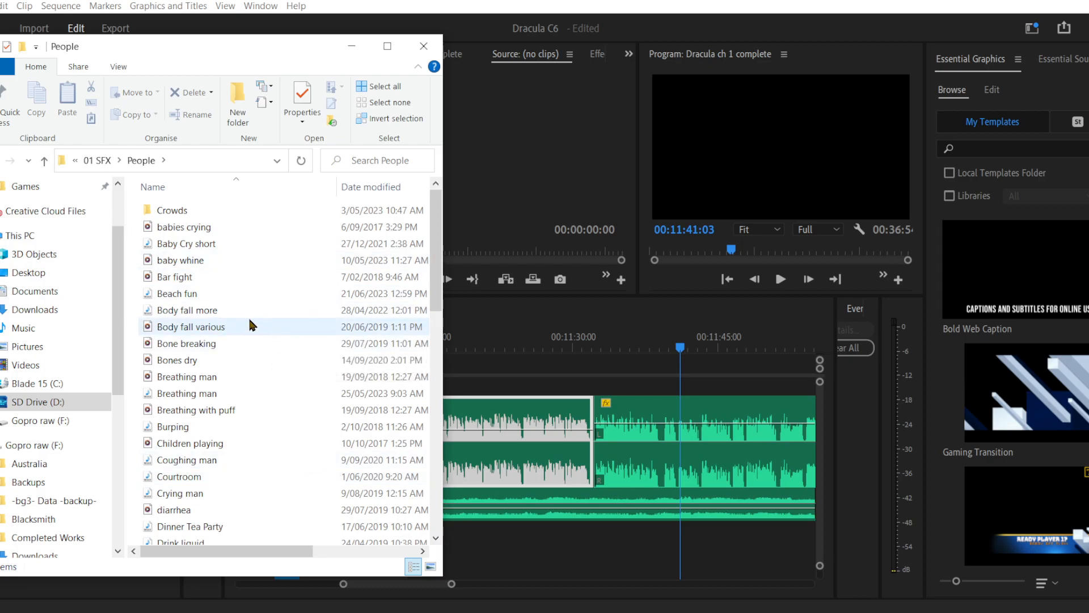
# Step: Look through the People sound effects and audition Laughter Group and Men laugh short
pyautogui.scroll(-1, 249, 321)
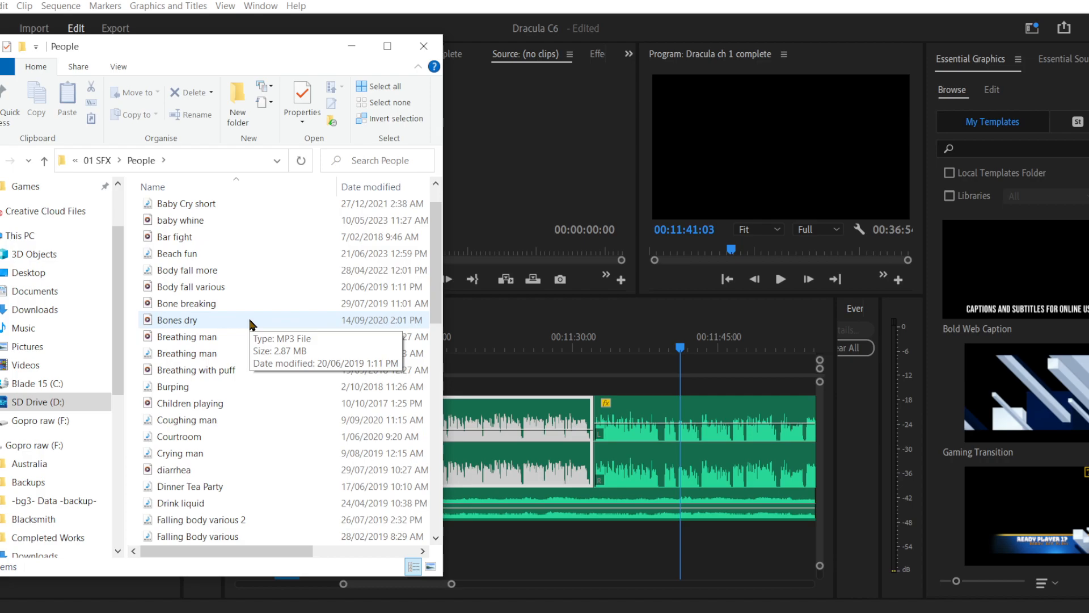
pyautogui.scroll(-3, 249, 323)
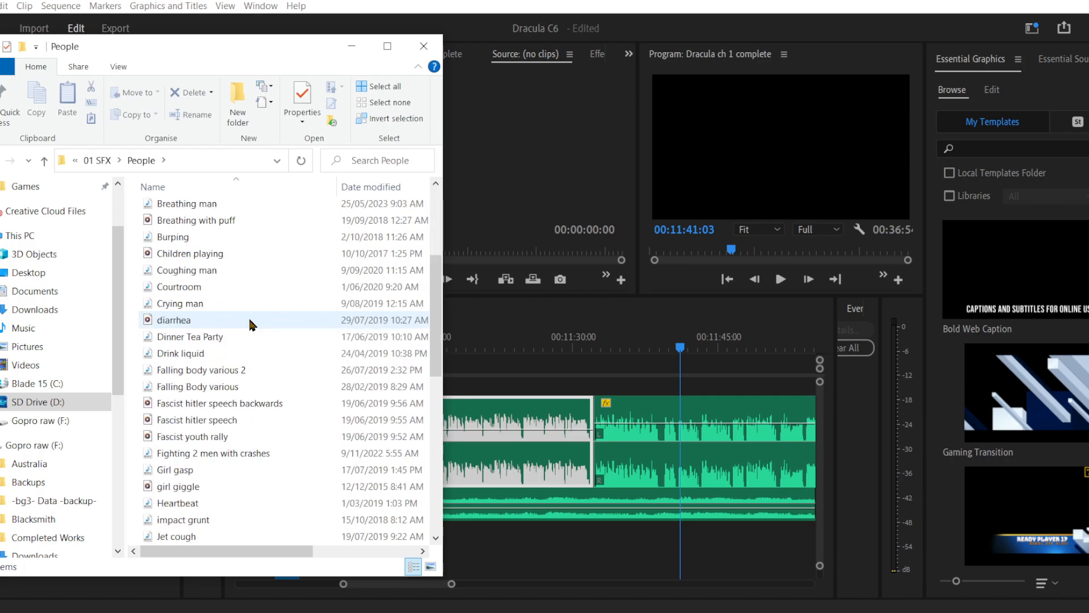
pyautogui.scroll(-4, 248, 323)
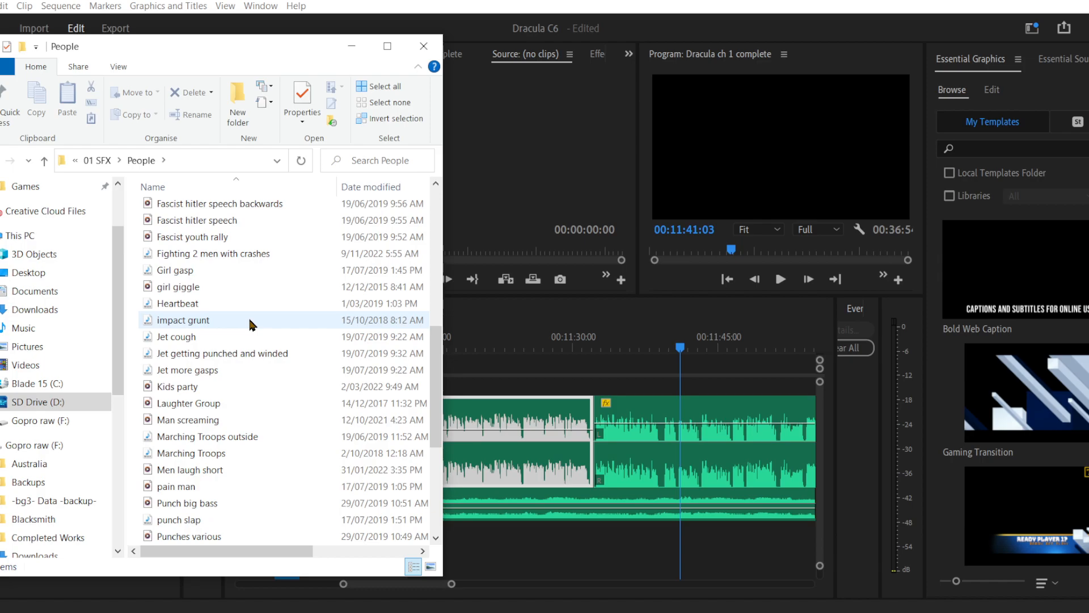
pyautogui.scroll(-3, 248, 315)
pyautogui.doubleClick(207, 253)
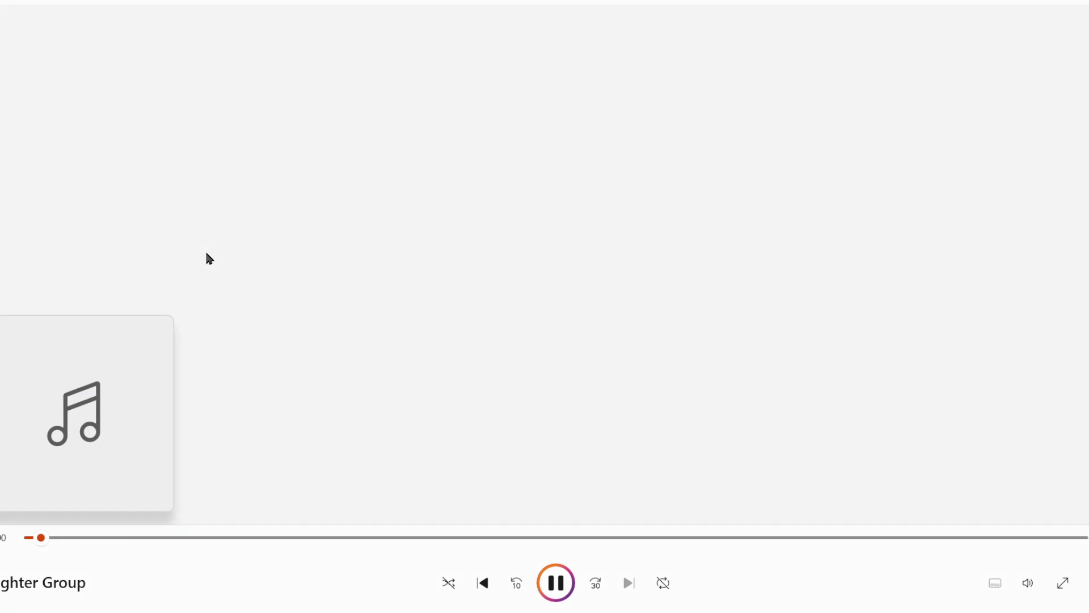
pyautogui.click(1082, 2)
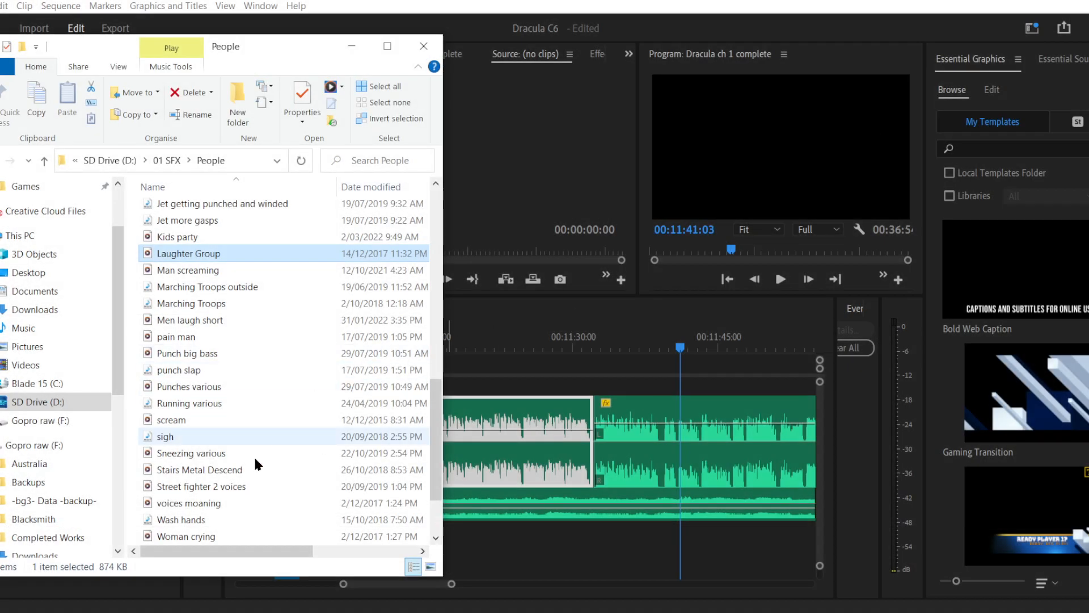
pyautogui.doubleClick(222, 320)
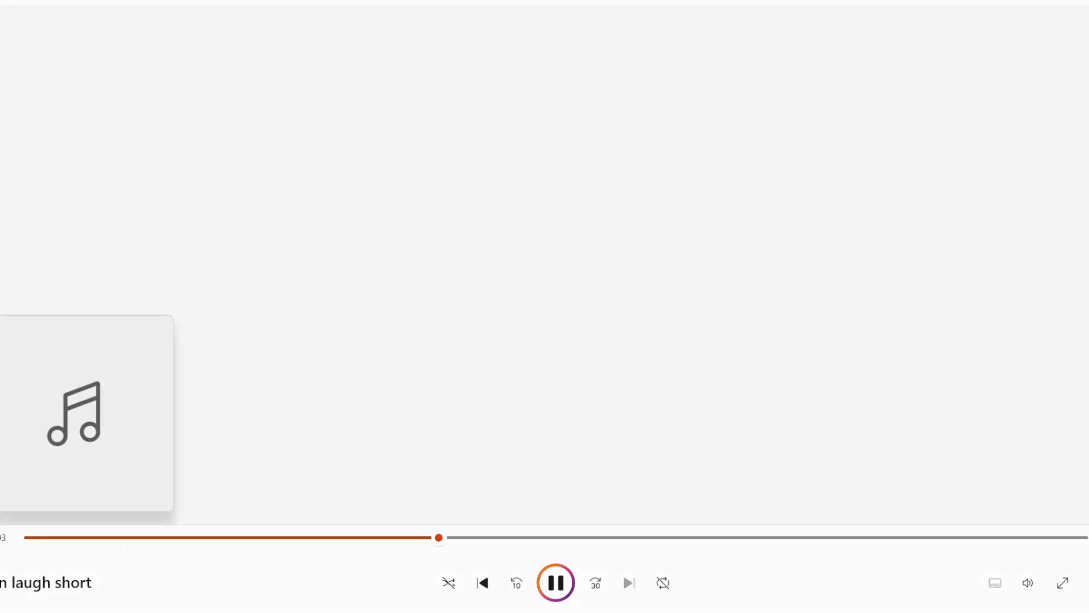
pyautogui.hotkey('alt', 'F4')
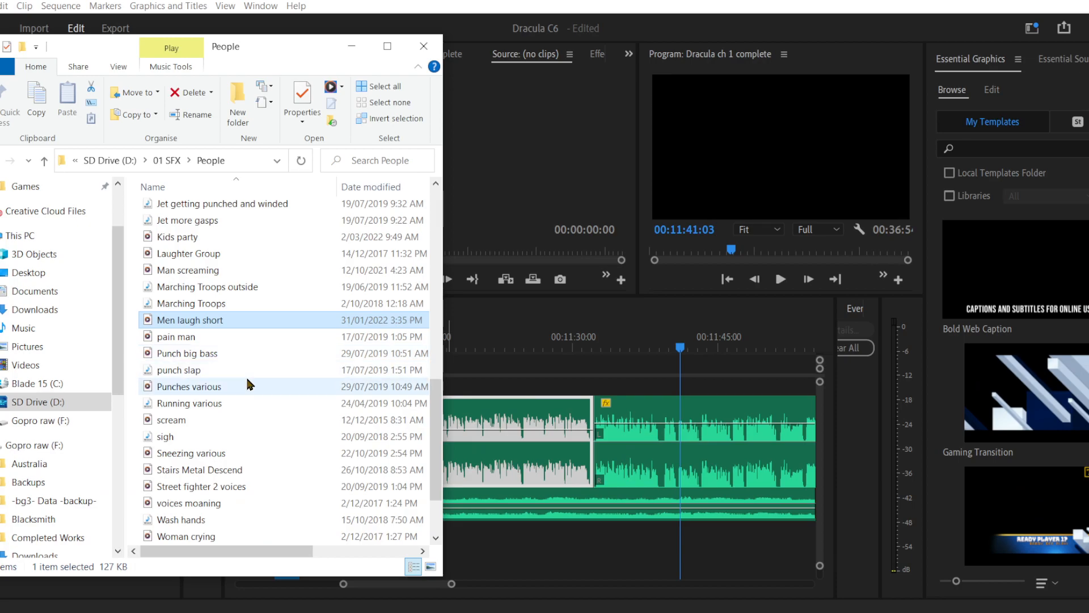
# Step: Add Men laugh short to the Audio 4 track in Premiere Pro at about 00:11:30, and play it back
pyautogui.moveTo(209, 320); pyautogui.dragTo(587, 543)
pyautogui.click(584, 339)
pyautogui.press('space')
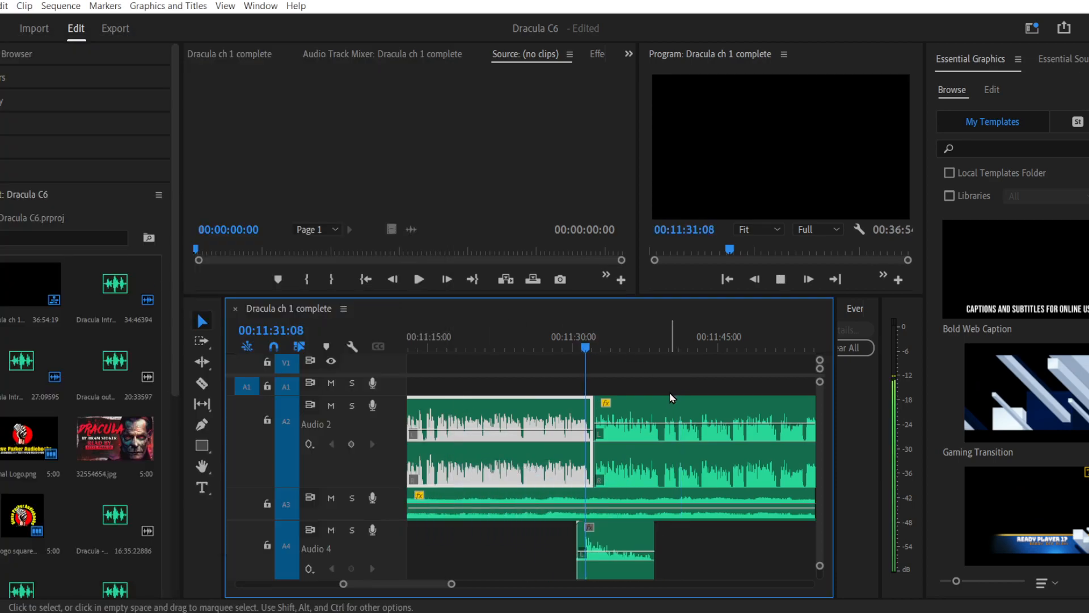
# Step: Move the Men laugh short clip to start at the 00:11:32:03 cut with its volume lowered, and play it back
pyautogui.click(620, 549)
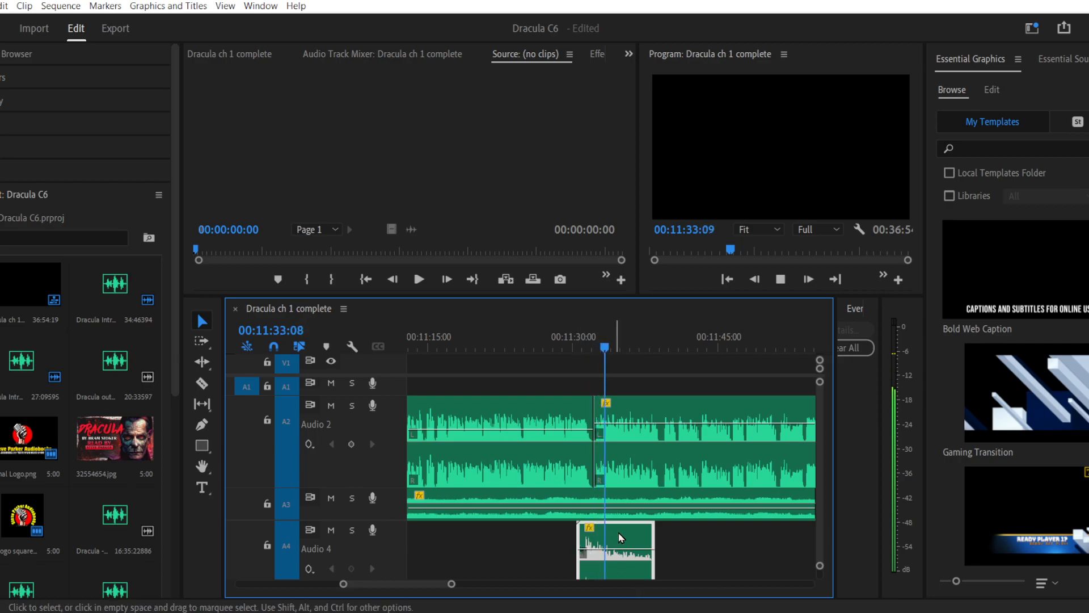
pyautogui.moveTo(610, 549); pyautogui.dragTo(627, 549)
pyautogui.click(577, 347)
pyautogui.press('space')
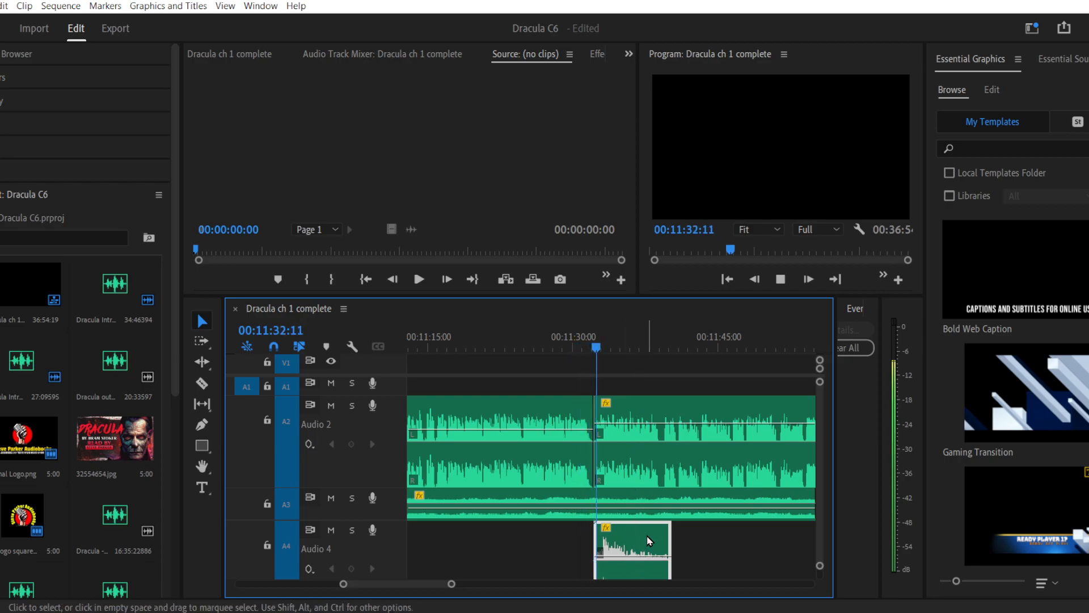
pyautogui.press('space')
# Step: Copy the short Audio 4 effect clip just before 00:10:00:00, and move the Men laugh short clip down to Audio 5
pyautogui.moveTo(343, 585); pyautogui.dragTo(355, 585)
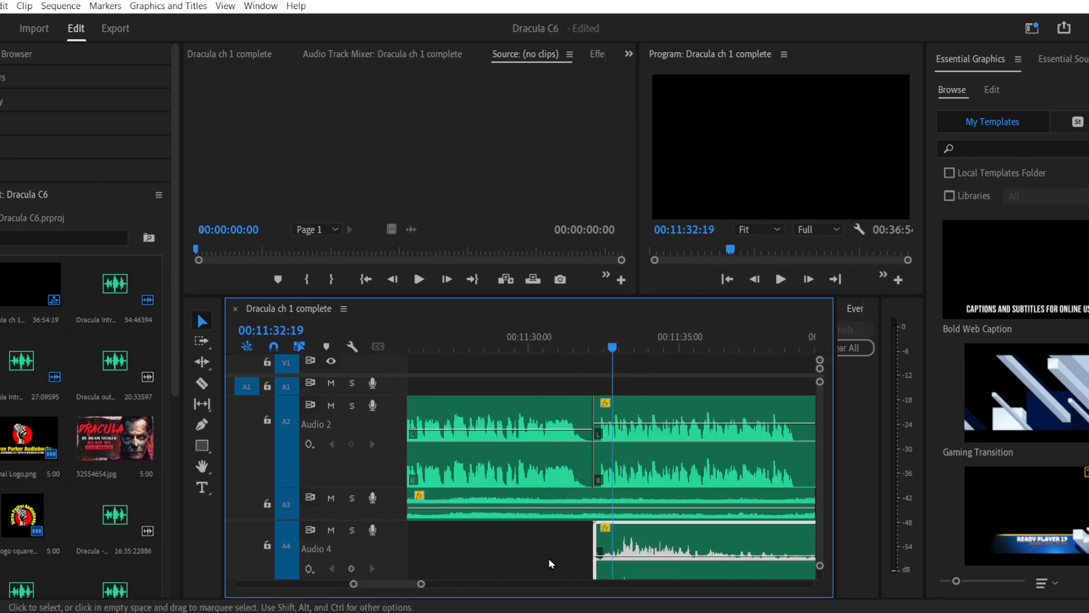
pyautogui.moveTo(421, 584); pyautogui.dragTo(556, 584)
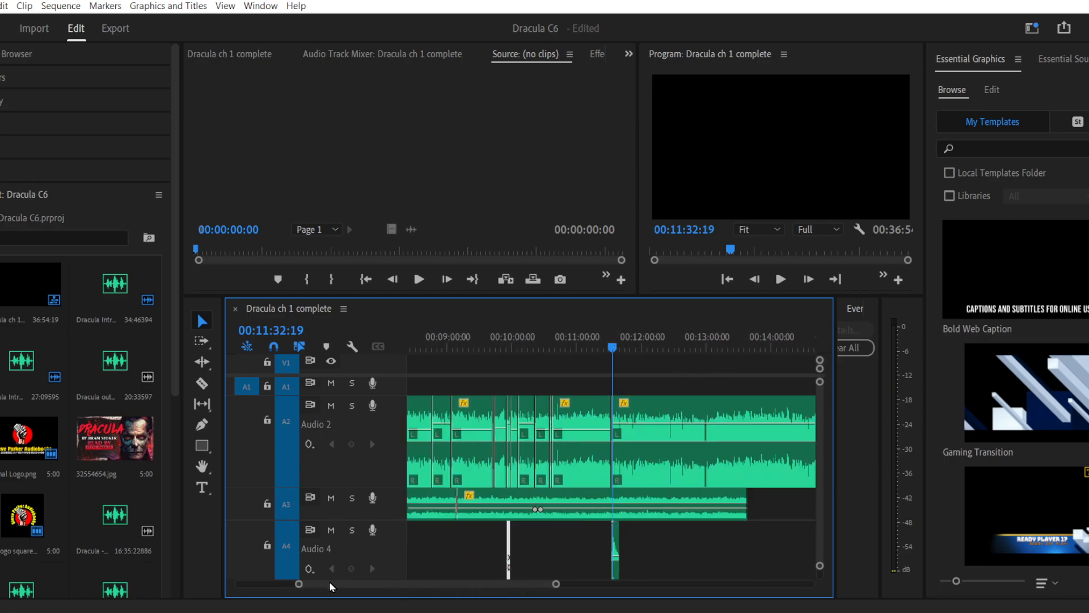
pyautogui.moveTo(299, 588); pyautogui.dragTo(403, 586)
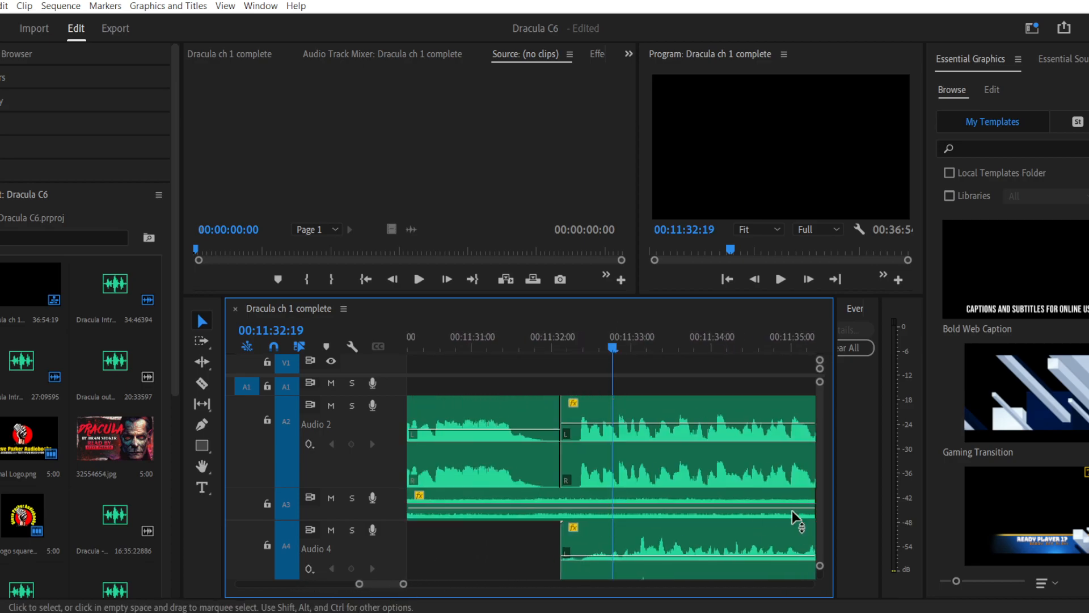
pyautogui.scroll(-3, 818, 501)
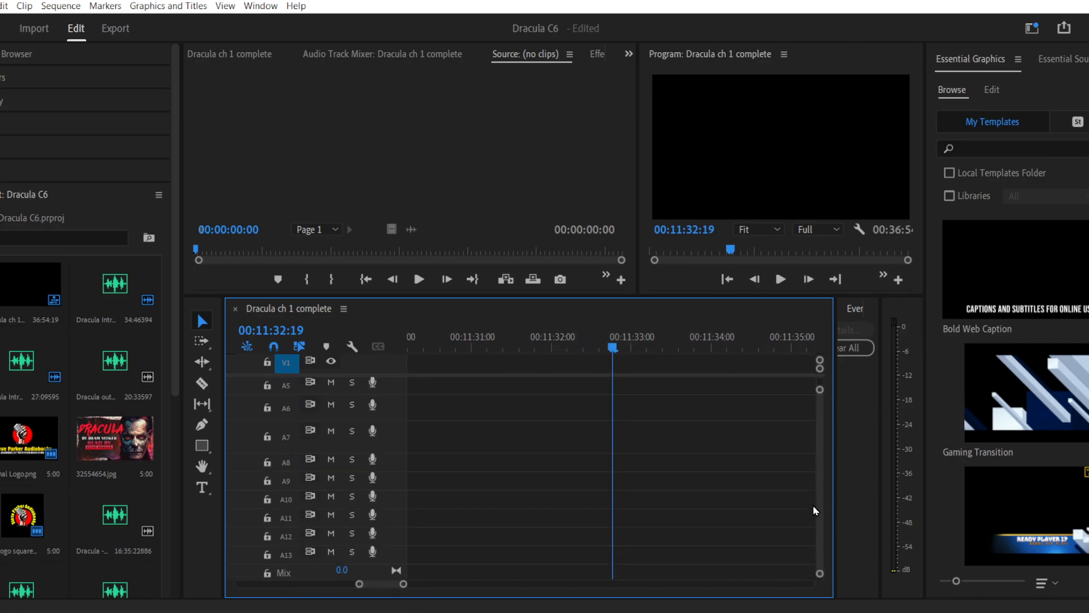
pyautogui.moveTo(692, 511); pyautogui.dragTo(652, 538)
# Step: Paste the copied effect clip onto Audio 4 at 00:11:32:03, and play it back
pyautogui.click(564, 344)
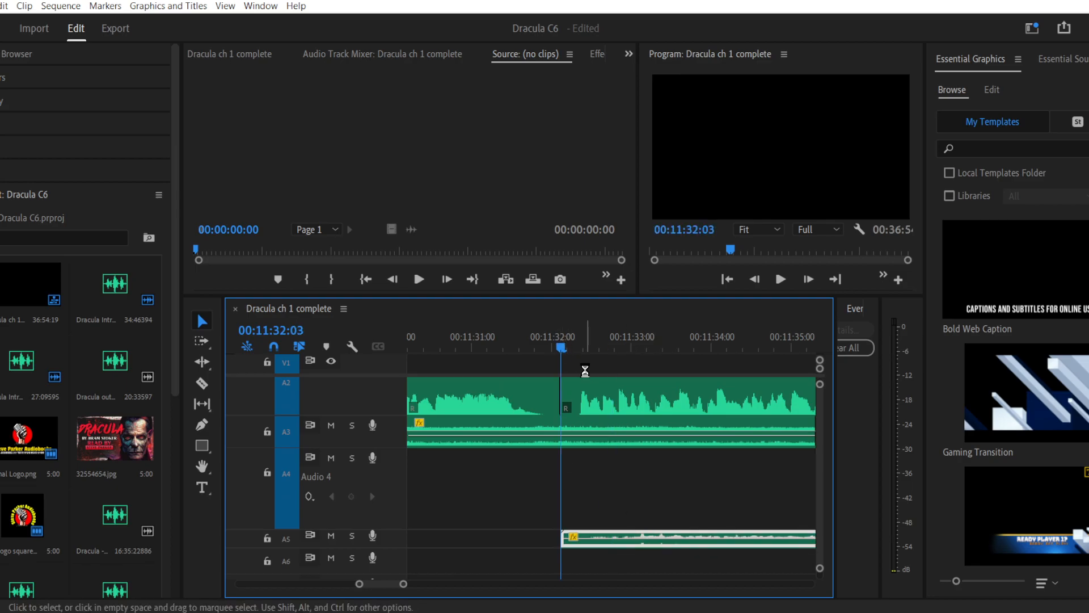
pyautogui.hotkey('ctrl', 'v')
pyautogui.moveTo(549, 340); pyautogui.dragTo(726, 346)
pyautogui.press('space')
pyautogui.moveTo(406, 583); pyautogui.dragTo(415, 584)
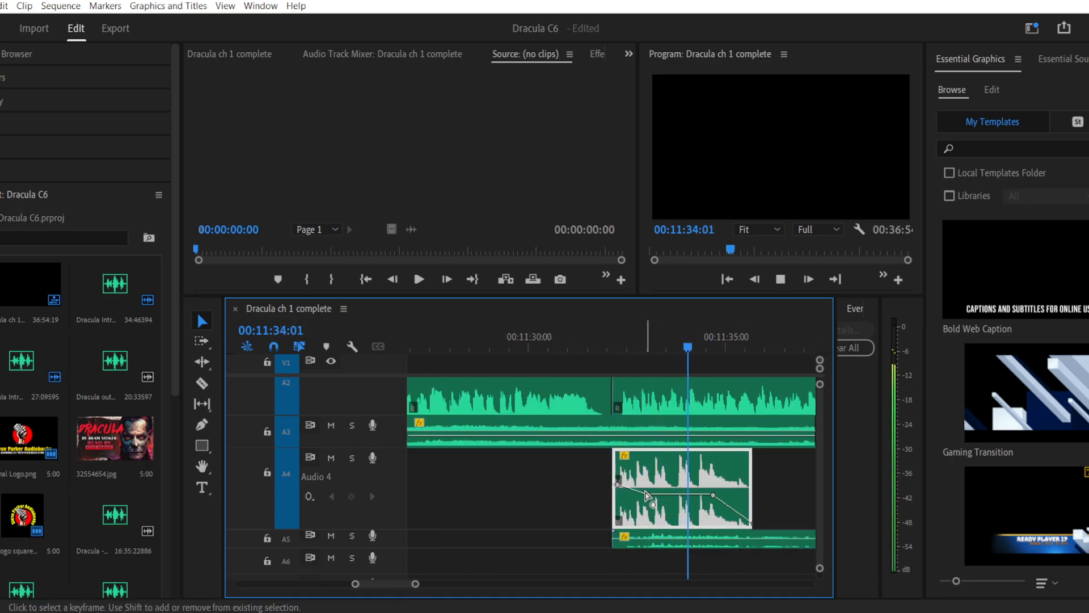
# Step: Stop playback and lower the volume keyframes of the pasted Audio 4 clip
pyautogui.press('space')
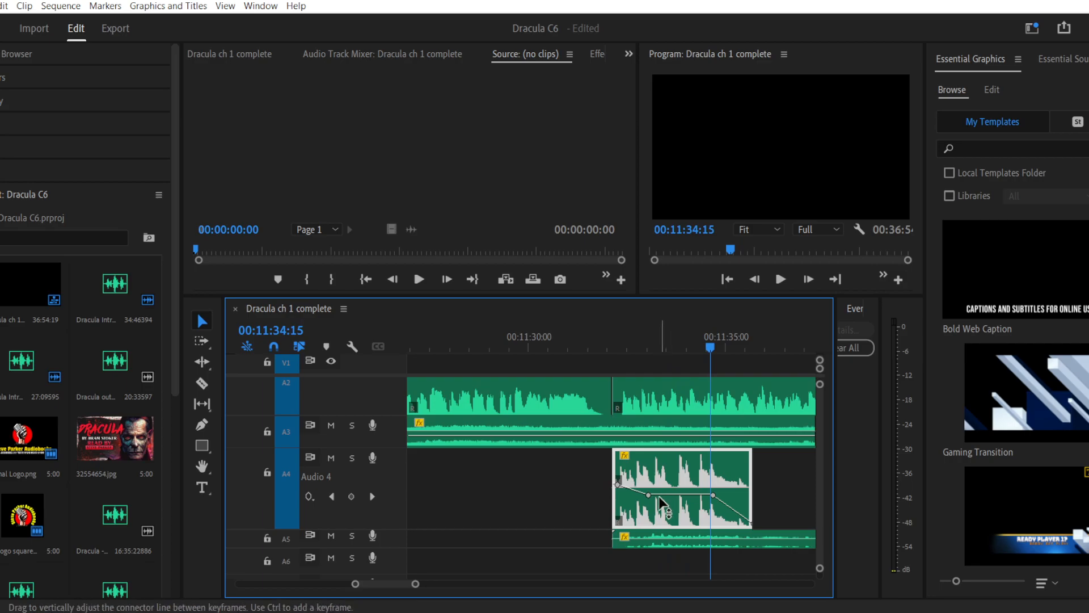
pyautogui.moveTo(618, 486); pyautogui.dragTo(651, 506)
pyautogui.moveTo(713, 495); pyautogui.dragTo(713, 504)
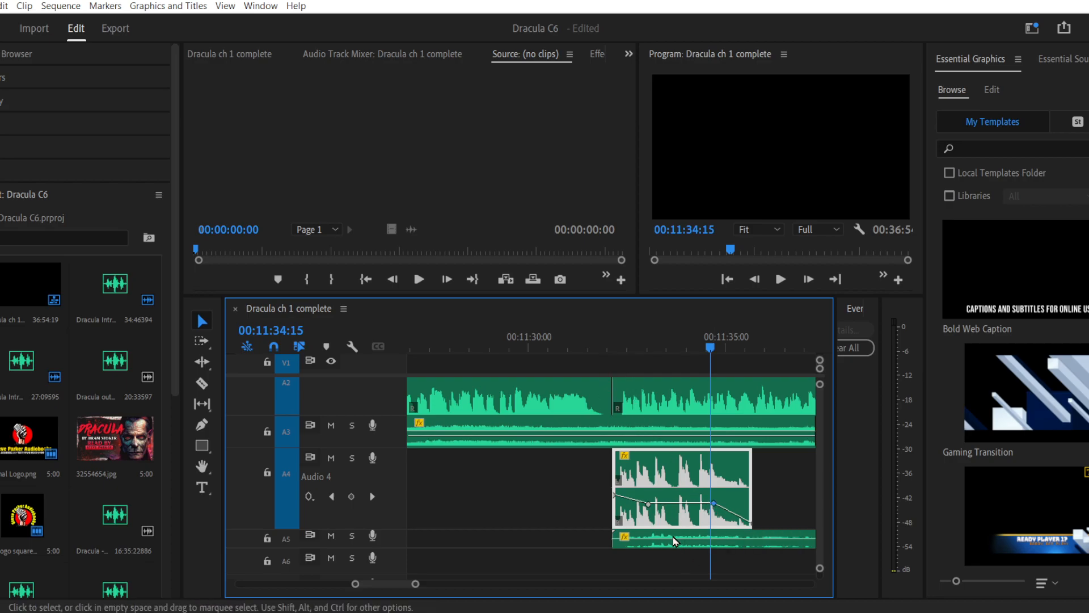
# Step: Enlarge the Audio 5 track and shift its laugh clip slightly ahead of the Audio 4 effect, playing back the passage
pyautogui.scroll(-1, 822, 490)
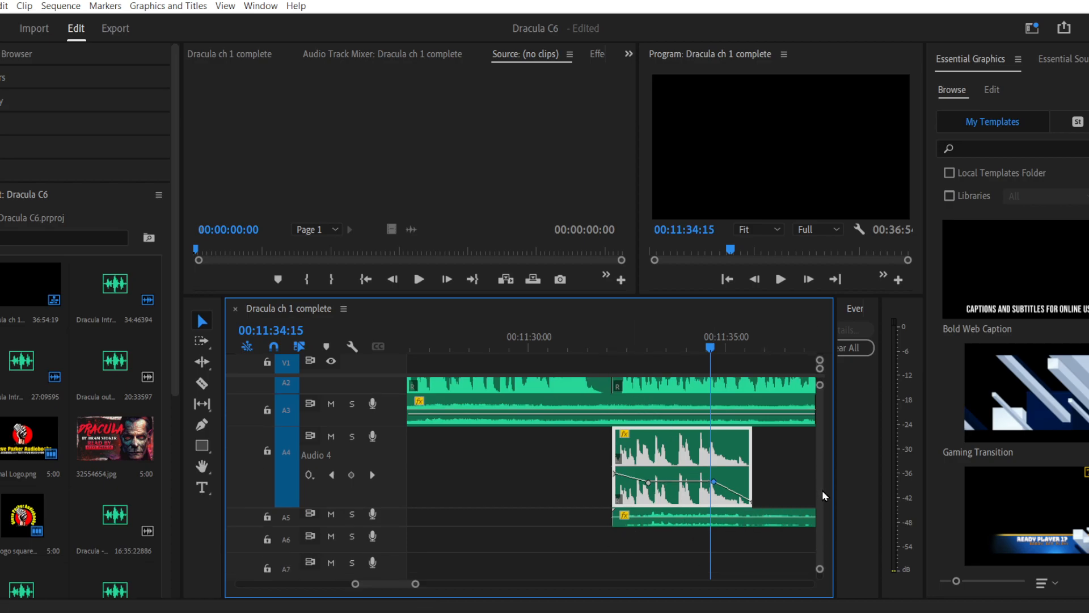
pyautogui.moveTo(399, 524); pyautogui.dragTo(401, 544)
pyautogui.moveTo(665, 536); pyautogui.dragTo(638, 538)
pyautogui.click(567, 348)
pyautogui.press('space')
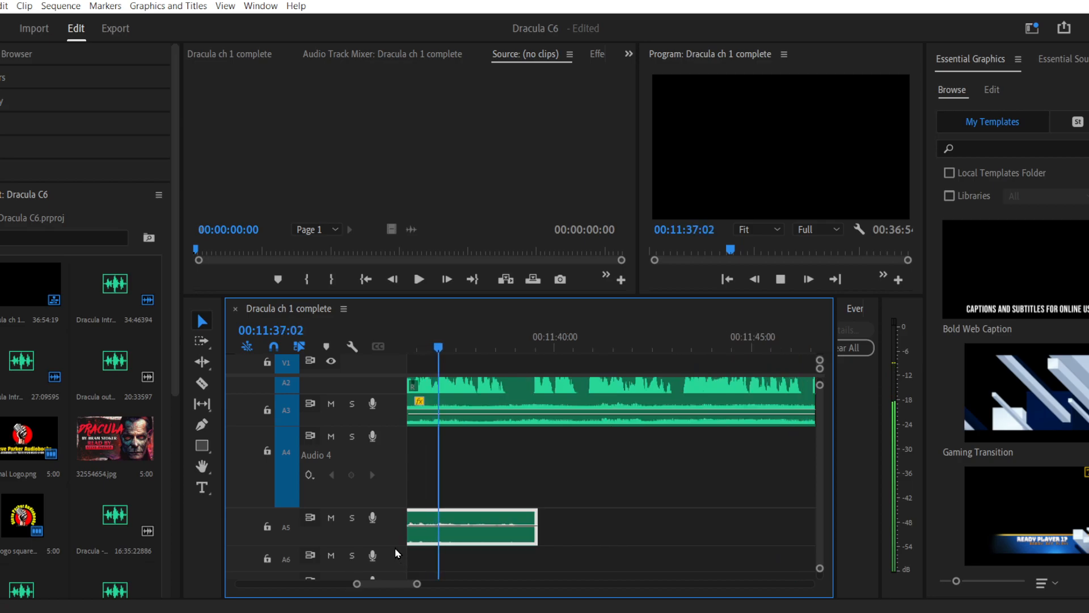
pyautogui.moveTo(392, 544); pyautogui.dragTo(394, 552)
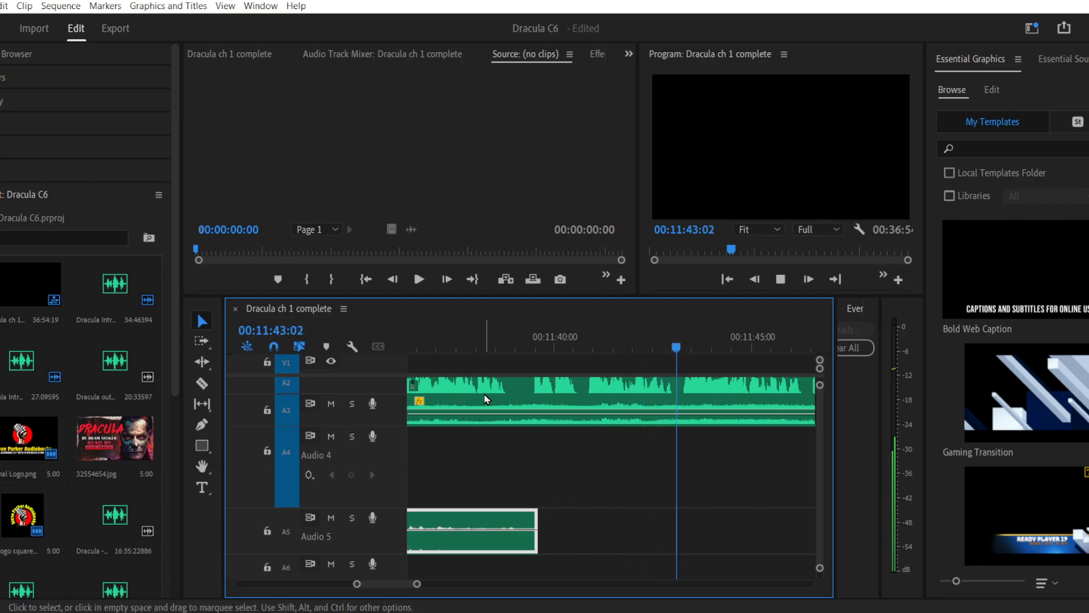
# Step: Reduce the height of the Audio 4 track while listening on to 00:11:55:01
pyautogui.moveTo(418, 584); pyautogui.dragTo(460, 590)
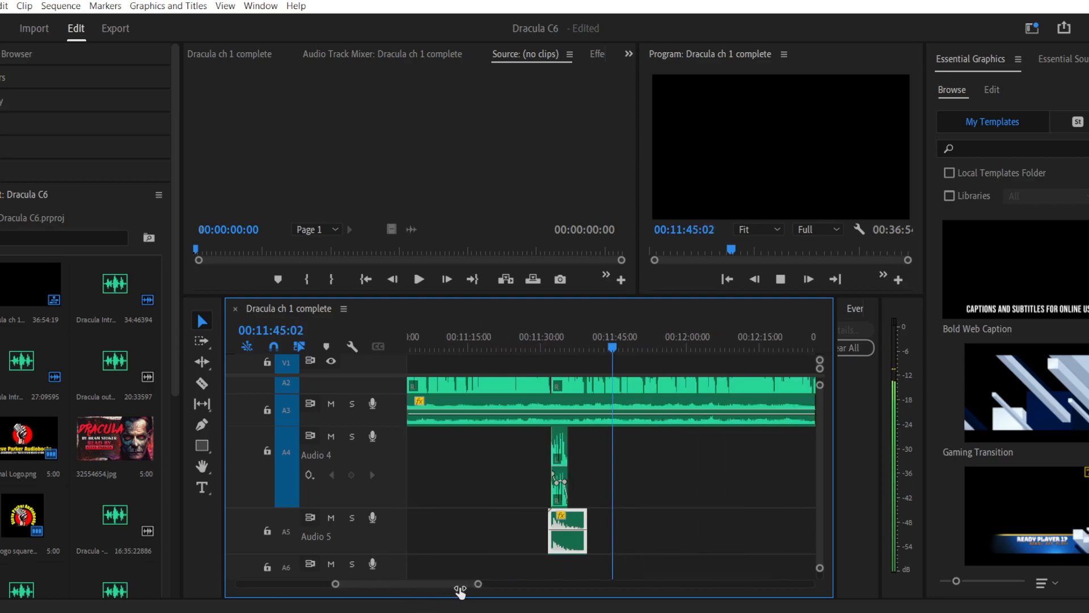
pyautogui.scroll(3, 821, 503)
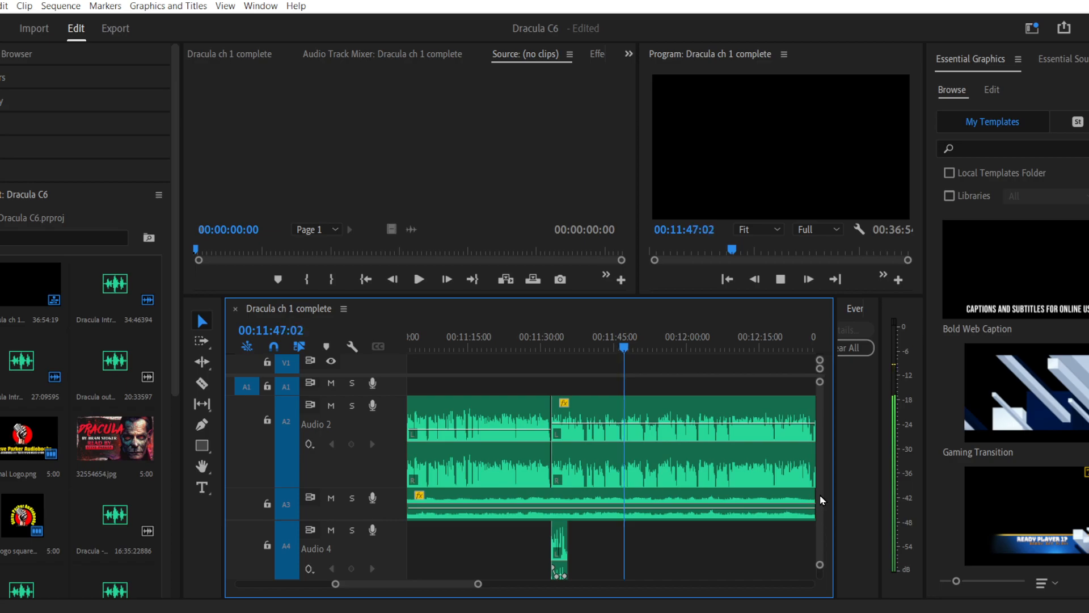
pyautogui.scroll(-3, 820, 489)
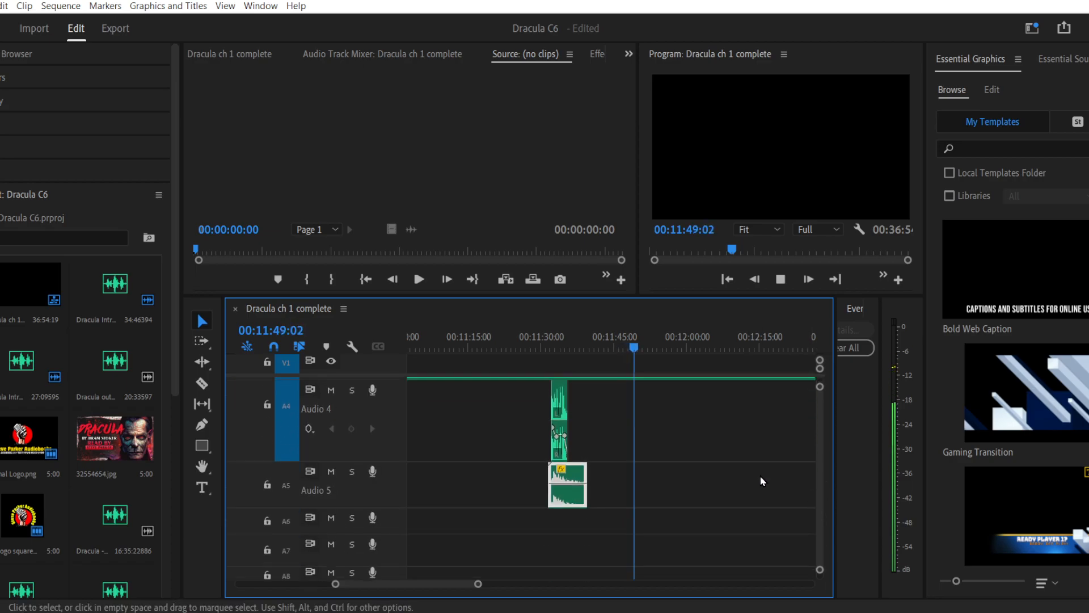
pyautogui.moveTo(390, 460); pyautogui.dragTo(409, 427)
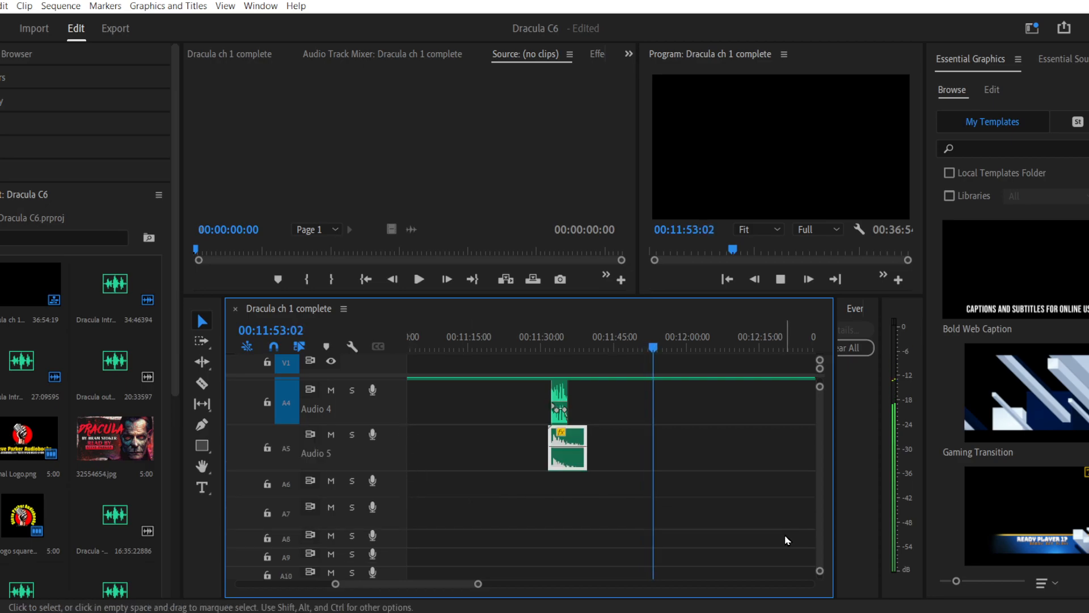
pyautogui.scroll(3, 824, 491)
pyautogui.scroll(1, 824, 491)
pyautogui.press('space')
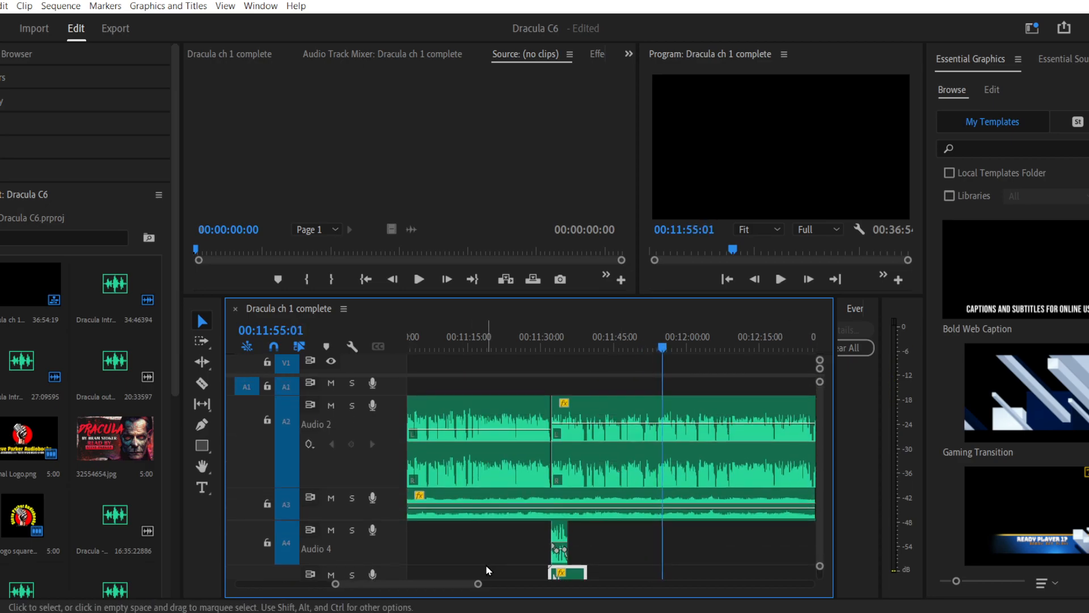
# Step: Split the Audio 2 narration in the pause at about 00:11:54:00
pyautogui.moveTo(336, 587); pyautogui.dragTo(385, 577)
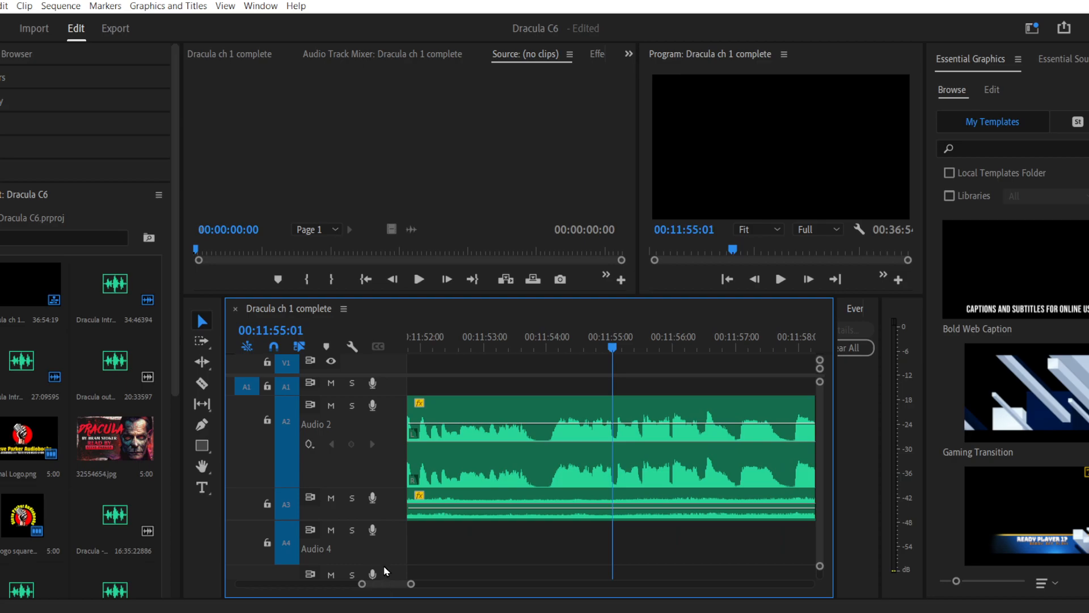
pyautogui.click(202, 383)
pyautogui.click(548, 429)
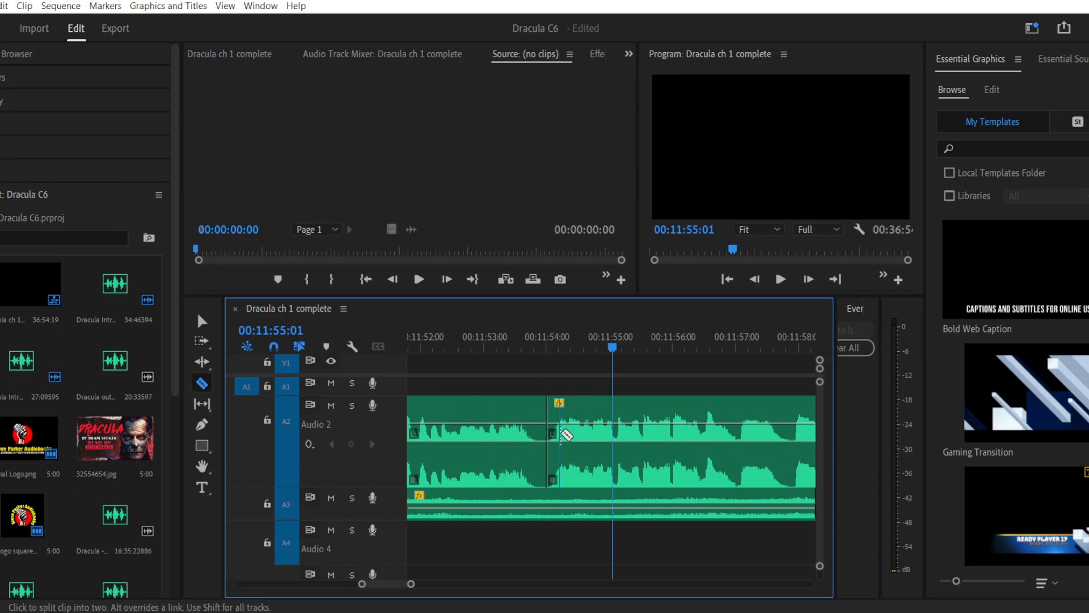
# Step: Play back the narration around the cut at 00:11:54:00 and on to about 00:11:58:01
pyautogui.press('space')
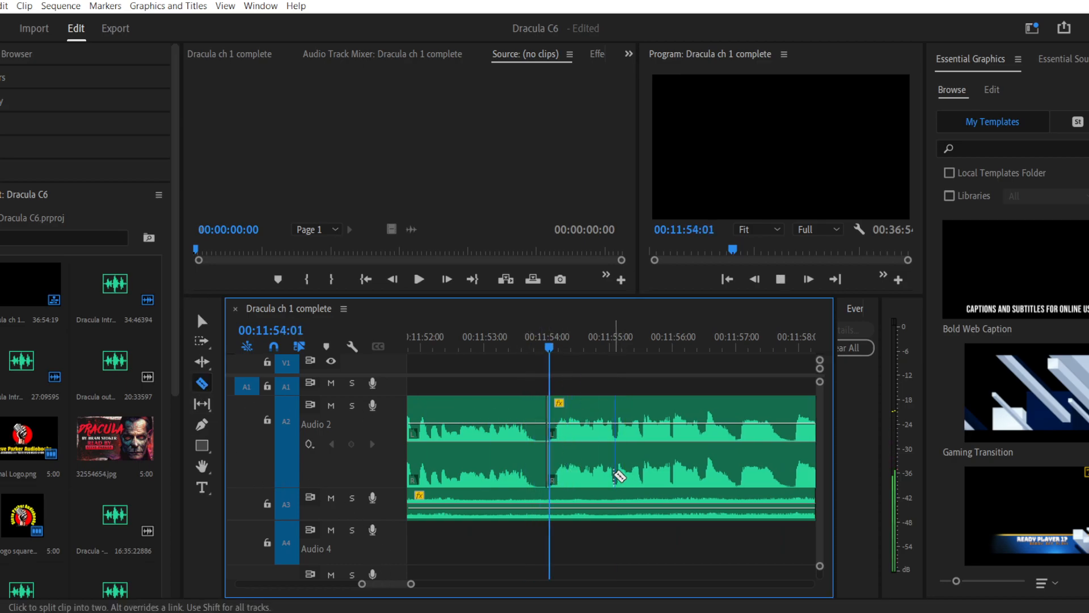
pyautogui.moveTo(410, 585); pyautogui.dragTo(440, 586)
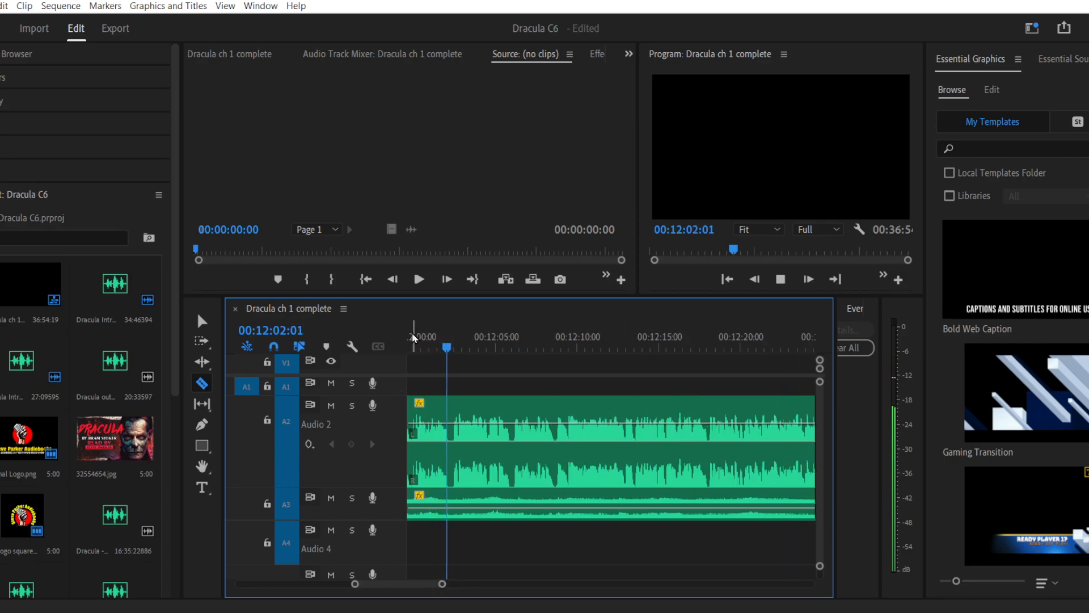
pyautogui.moveTo(427, 348); pyautogui.dragTo(745, 367)
pyautogui.moveTo(435, 586); pyautogui.dragTo(450, 586)
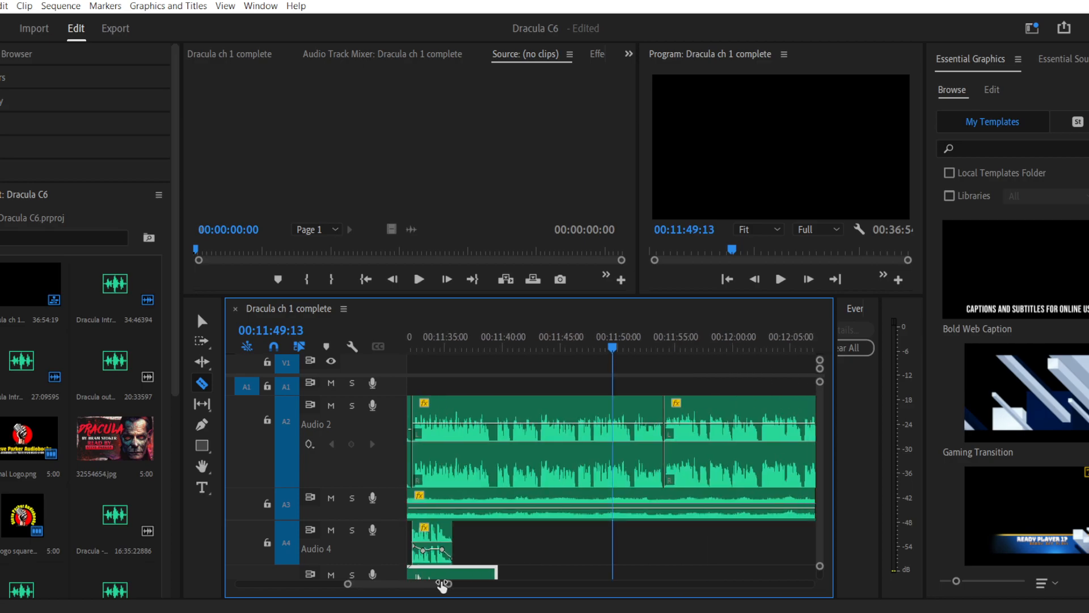
pyautogui.moveTo(611, 347); pyautogui.dragTo(689, 349)
pyautogui.press('space')
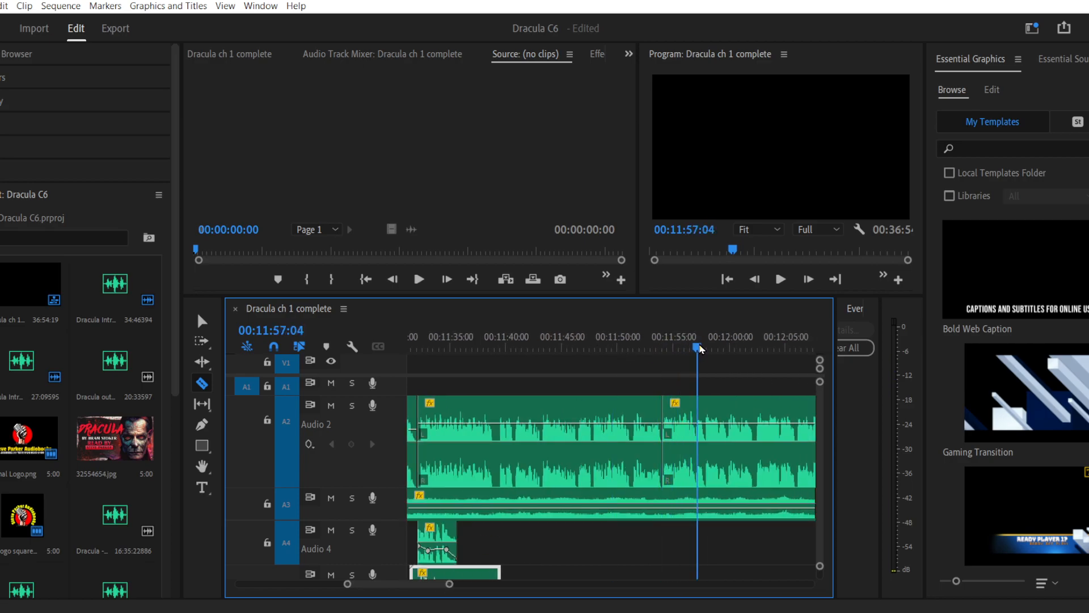
pyautogui.moveTo(364, 587); pyautogui.dragTo(327, 589)
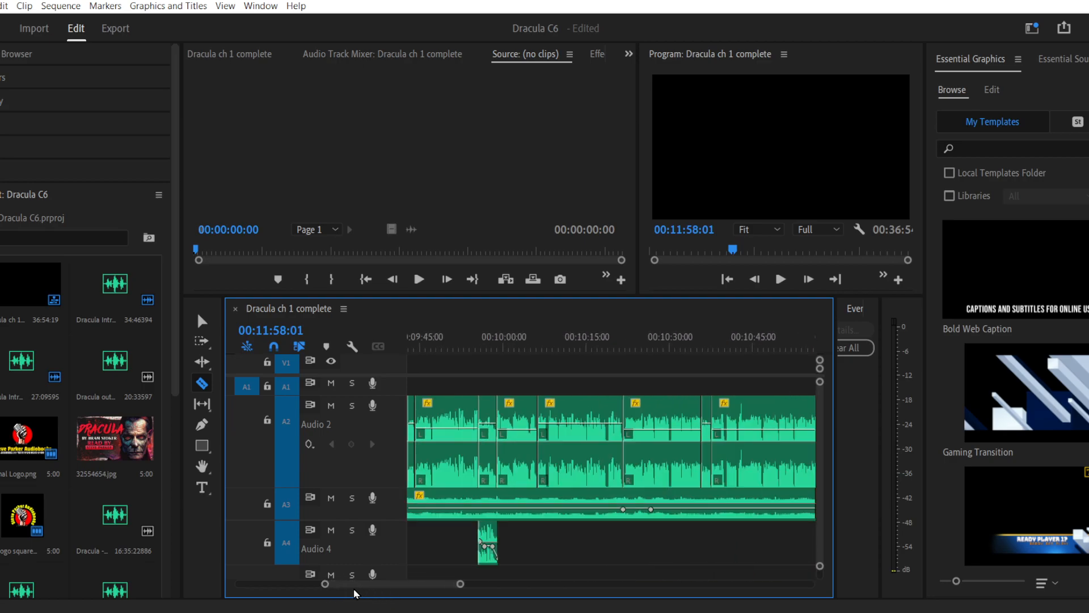
# Step: Listen on to 00:11:59:24 and split the Audio 2 narration in the pause just before 00:12:00:00
pyautogui.press('space')
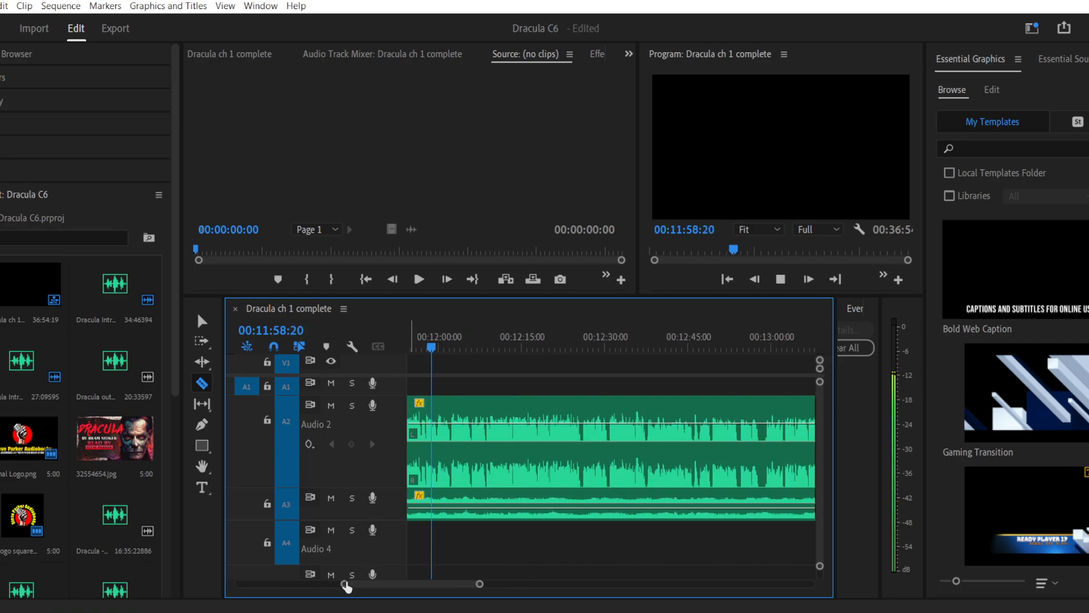
pyautogui.press('space')
pyautogui.moveTo(345, 586); pyautogui.dragTo(366, 584)
pyautogui.press('space')
pyautogui.press('space')
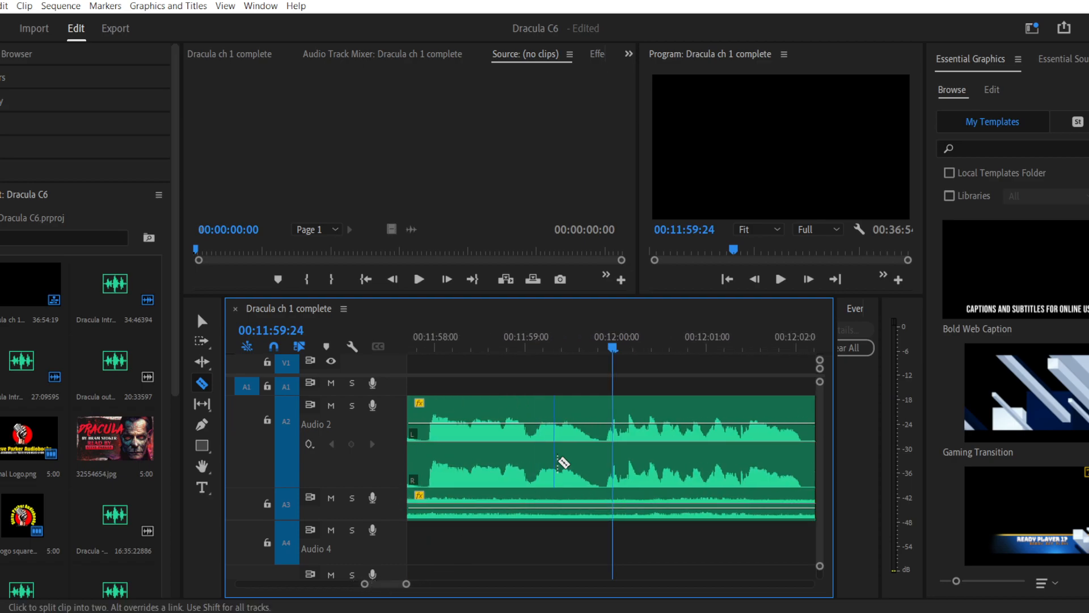
pyautogui.click(602, 436)
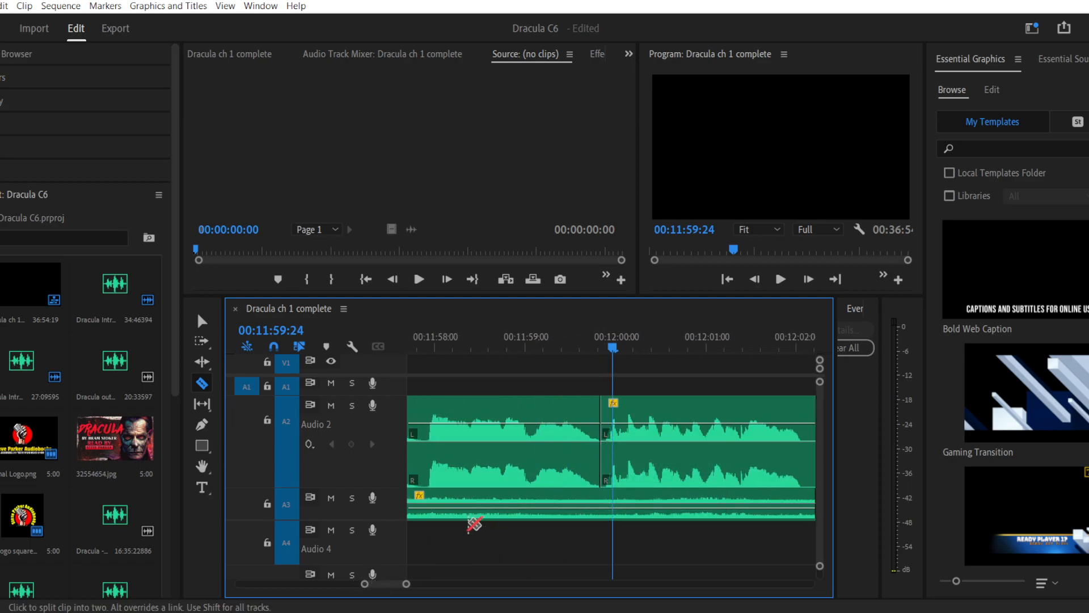
# Step: Slightly lower the volume of the Audio 2 clip ending just before 00:12:00:00 and play it back from about 00:11:58:00
pyautogui.press('v')
pyautogui.click(532, 432)
pyautogui.moveTo(530, 425); pyautogui.dragTo(531, 432)
pyautogui.click(445, 347)
pyautogui.press('space')
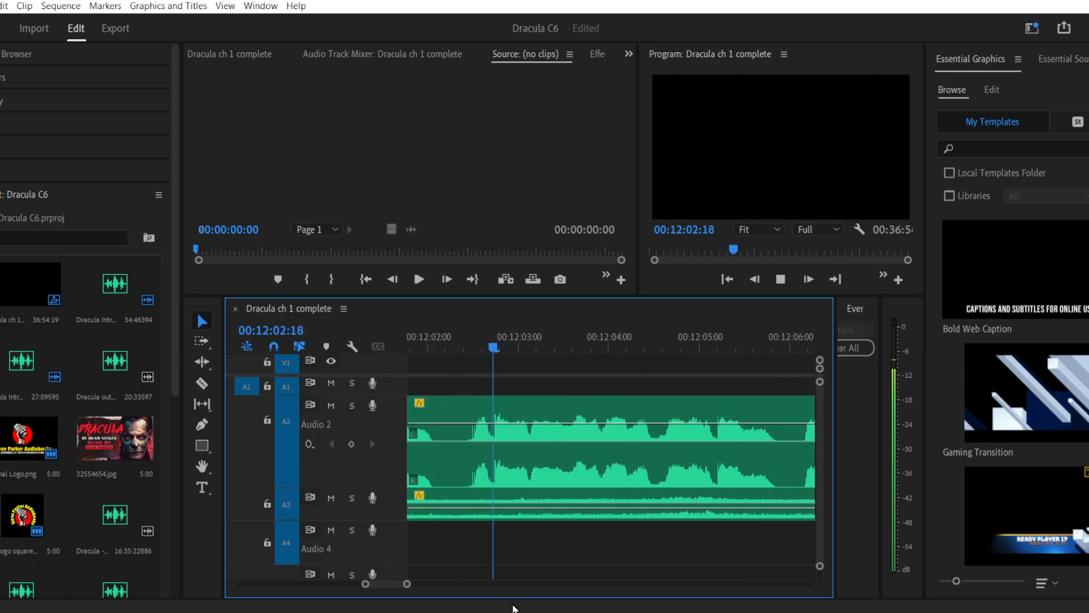
# Step: Split the Audio 2 narration in the pauses at about 00:12:02:09 and 00:12:06:00
pyautogui.press('space')
pyautogui.click(203, 384)
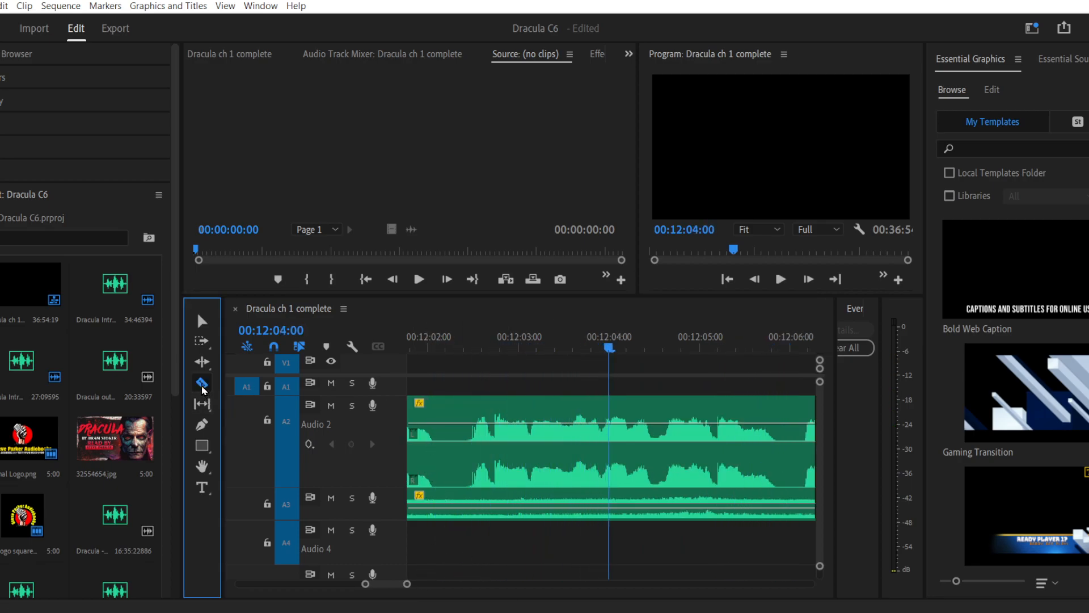
pyautogui.click(460, 429)
pyautogui.press('space')
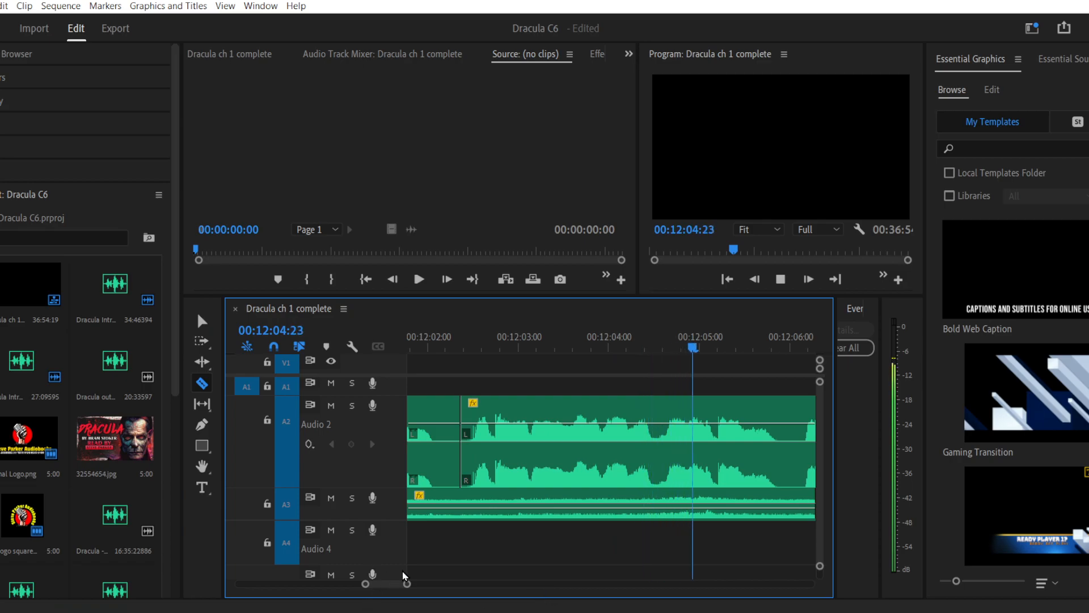
pyautogui.moveTo(407, 583); pyautogui.dragTo(414, 585)
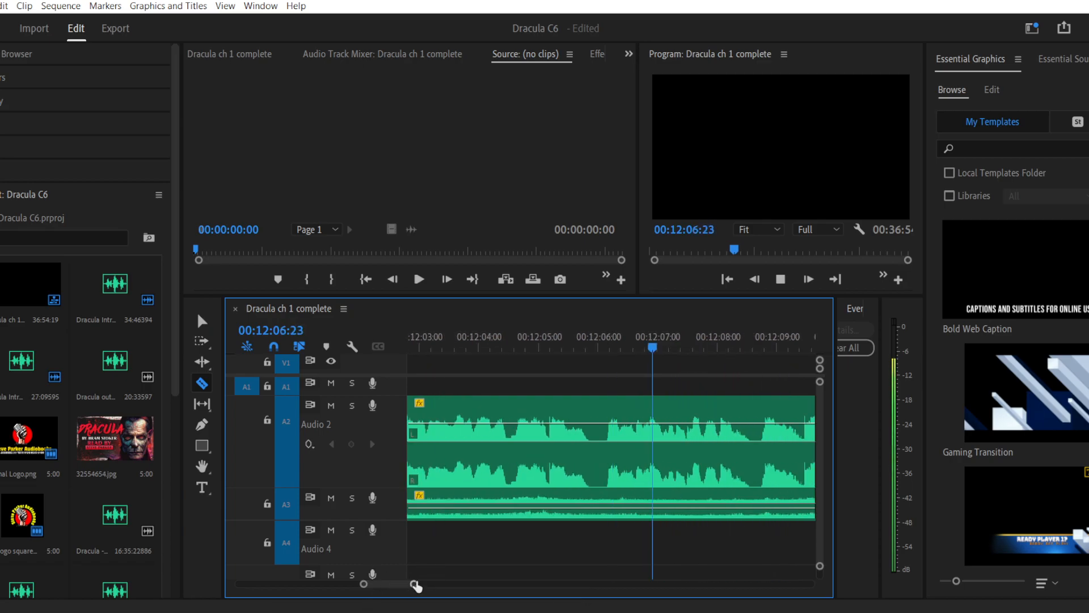
pyautogui.press('space')
pyautogui.click(601, 428)
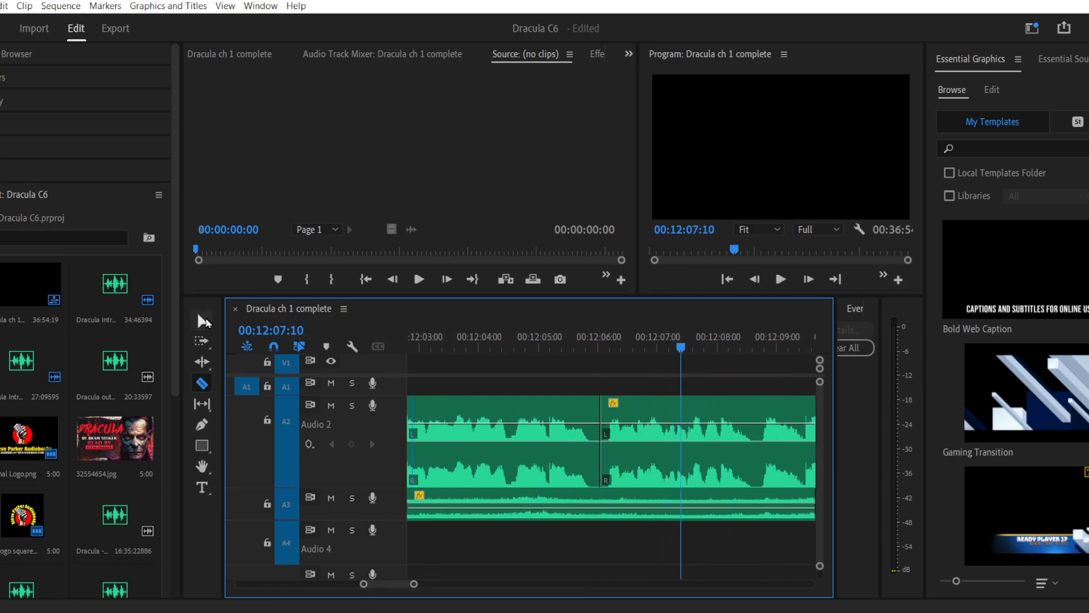
# Step: Lower the volume of the Audio 2 clip ending at about 00:12:06:00 to 0.8 dB and play the passage
pyautogui.press('v')
pyautogui.click(573, 430)
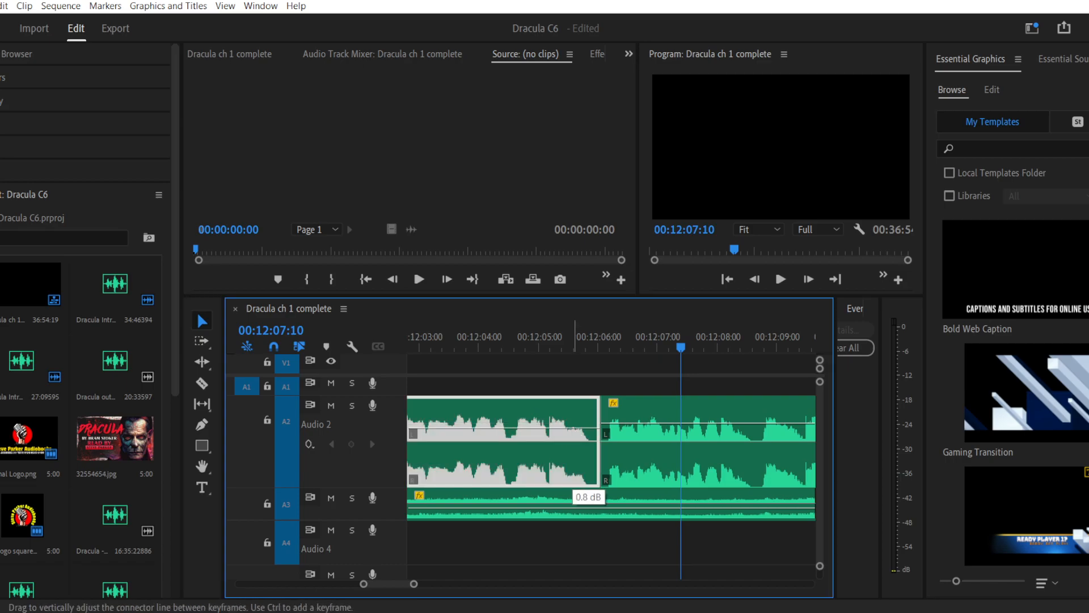
pyautogui.click(542, 333)
pyautogui.press('space')
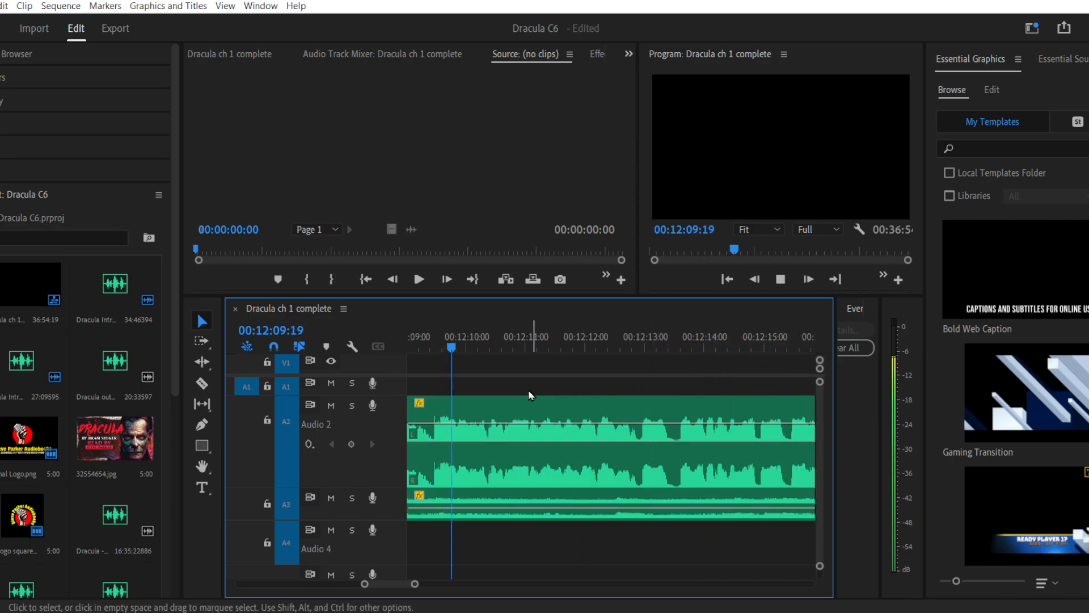
# Step: Replay the narration from before 00:12:07:04 and split Audio 2 in the pause at about 00:12:08:17
pyautogui.press('space')
pyautogui.moveTo(410, 345); pyautogui.dragTo(740, 353)
pyautogui.press('space')
pyautogui.click(202, 383)
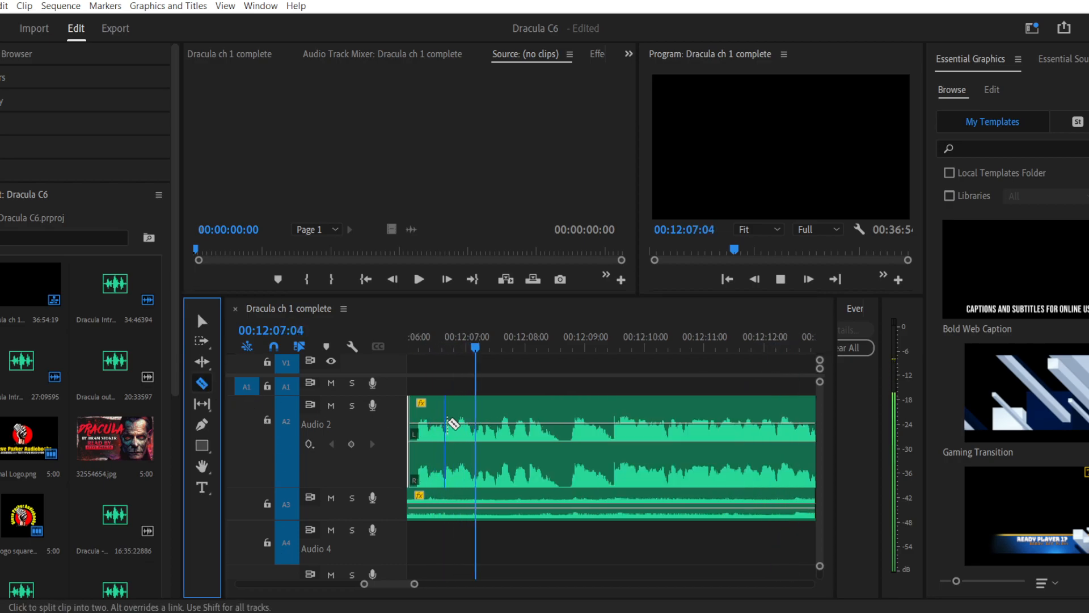
pyautogui.click(567, 427)
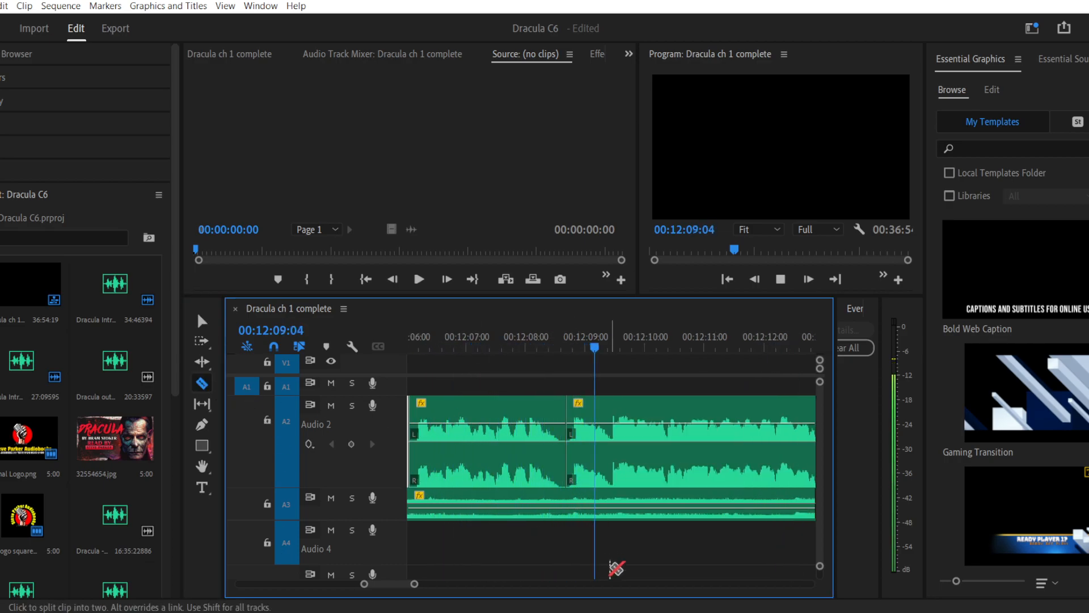
# Step: Listen on, return to about 00:12:16:00 and split the Audio 2 narration in the pause at about 00:12:18:00
pyautogui.moveTo(415, 583); pyautogui.dragTo(429, 584)
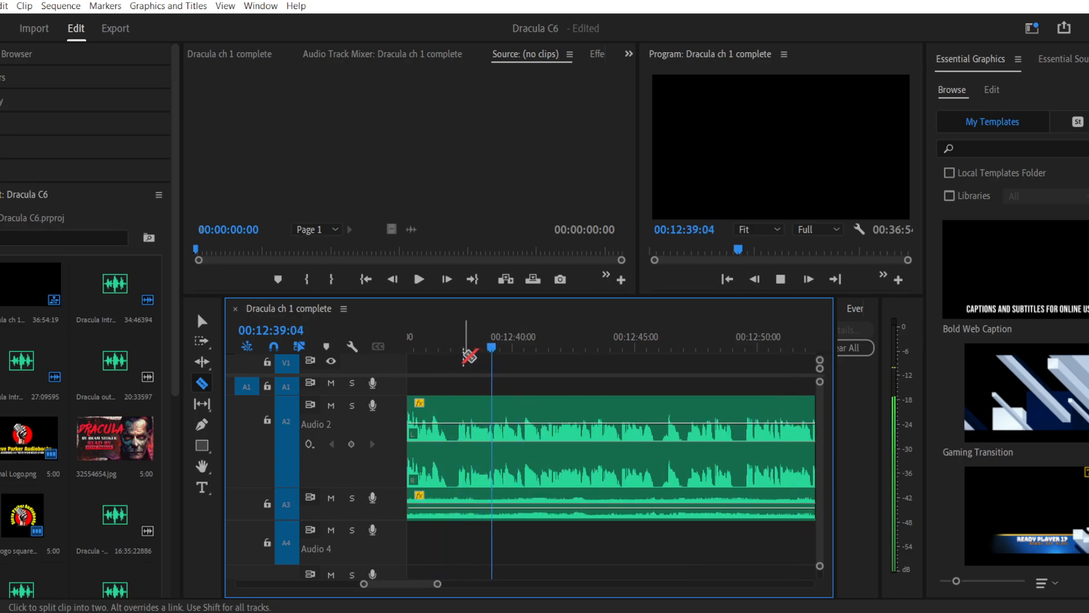
pyautogui.moveTo(464, 352); pyautogui.dragTo(489, 347)
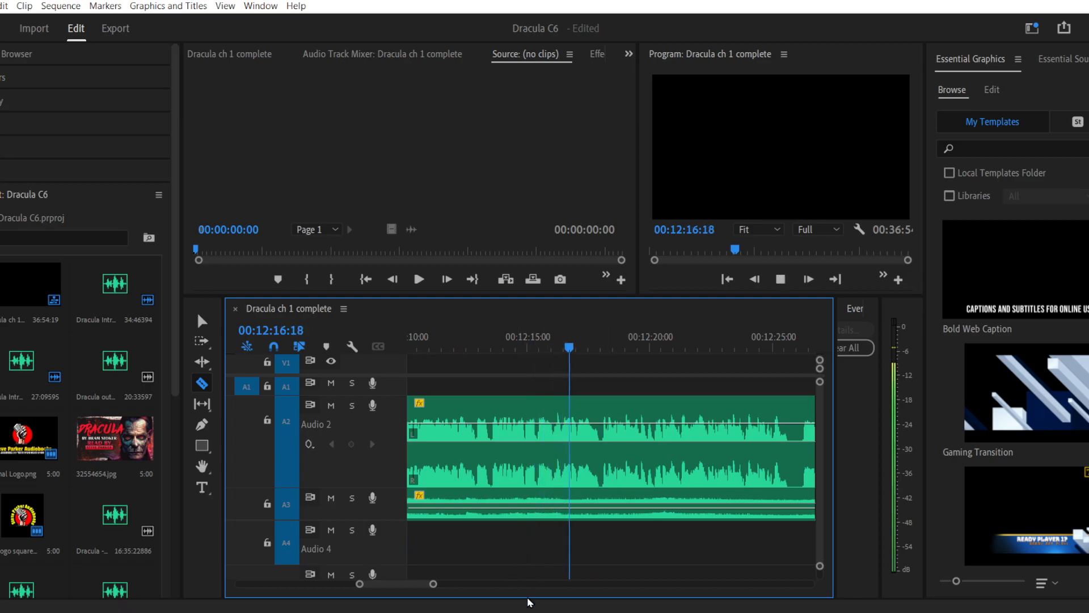
pyautogui.press('space')
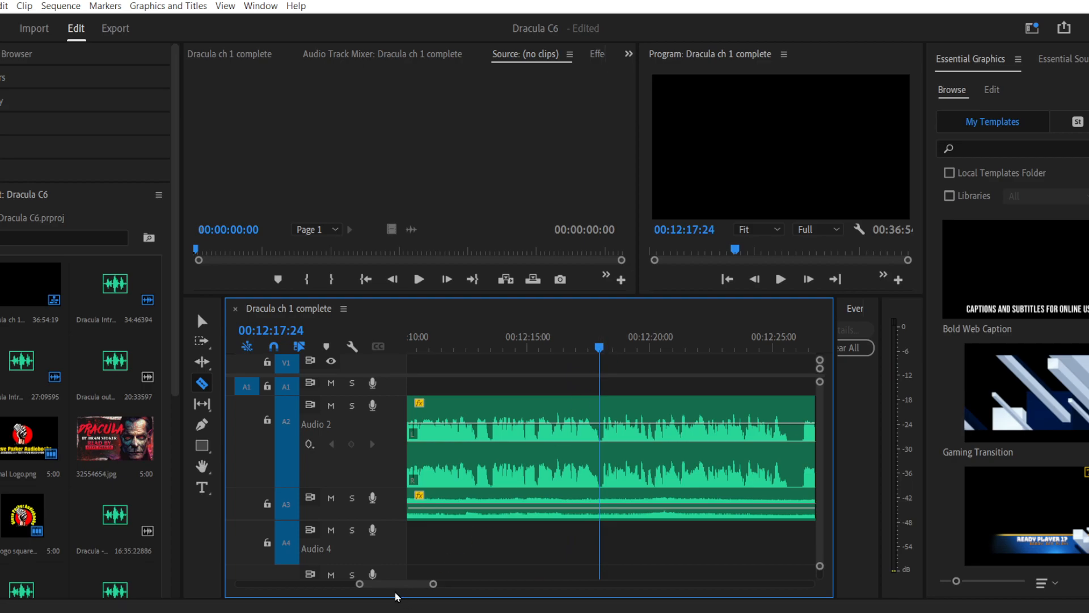
pyautogui.moveTo(360, 584); pyautogui.dragTo(389, 584)
pyautogui.click(634, 431)
# Step: Lower the volume of the Audio 2 clip ending at about 00:12:18:00 and play it back from 00:12:17:18
pyautogui.click(482, 346)
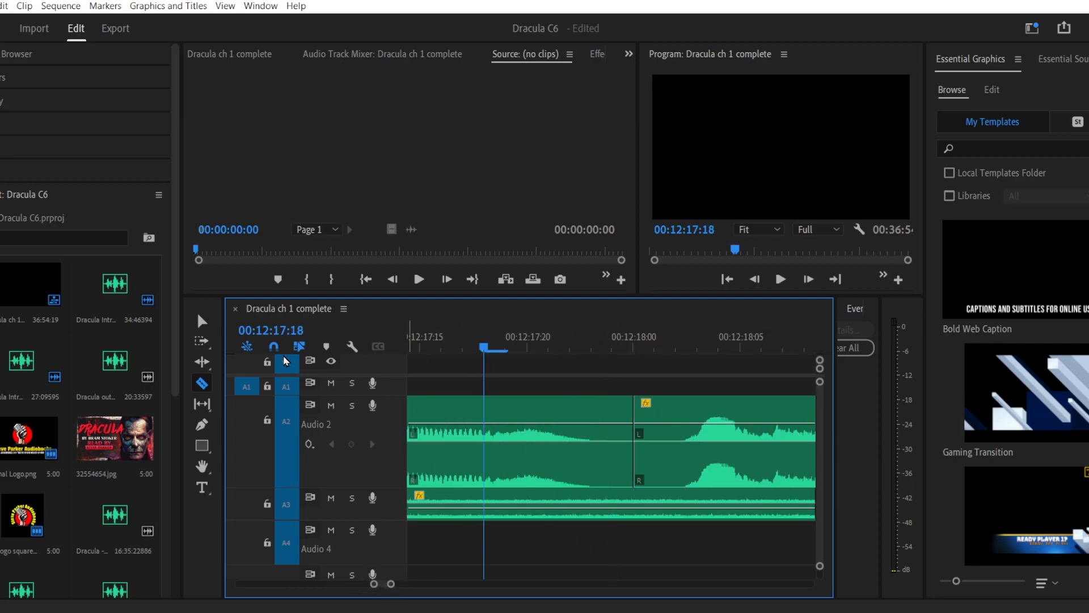
pyautogui.click(202, 321)
pyautogui.click(566, 424)
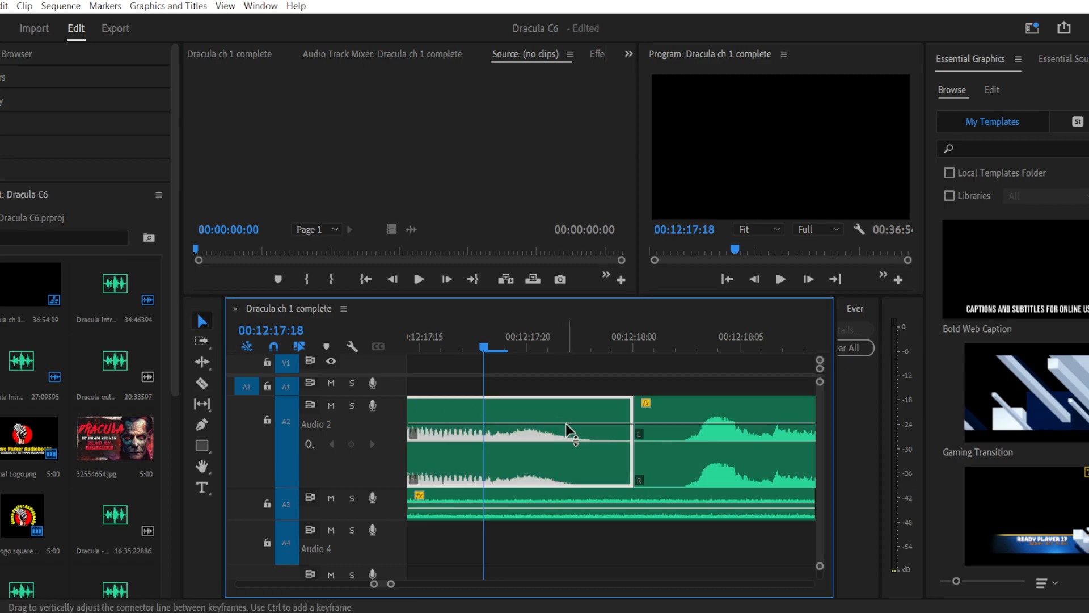
pyautogui.press('space')
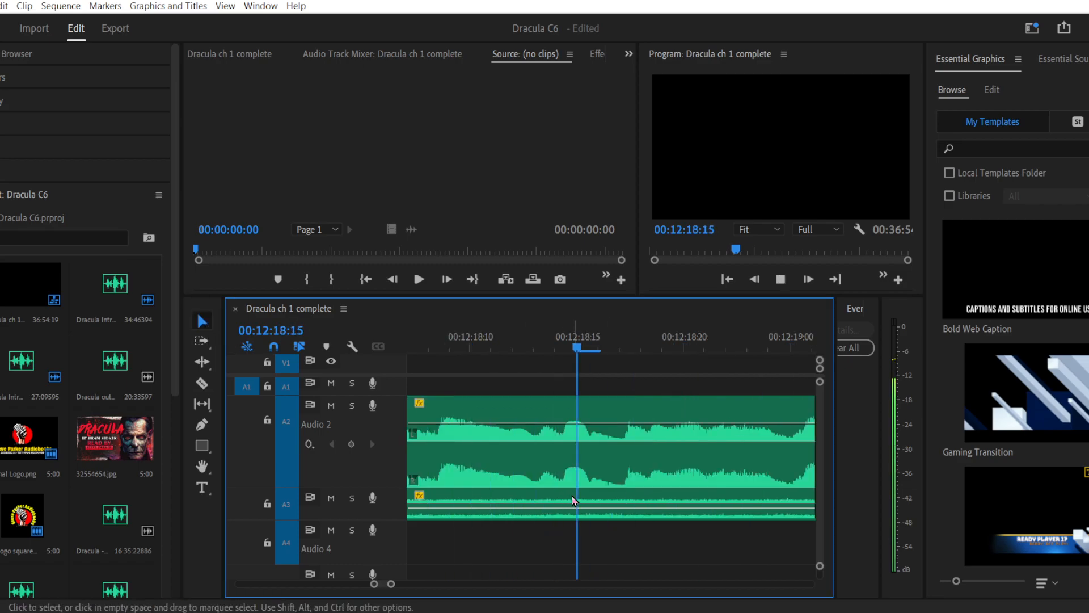
# Step: Split the Audio 2 narration at 00:12:26:00 and 00:12:30:17 to isolate the phrase between the two pauses
pyautogui.moveTo(390, 584); pyautogui.dragTo(432, 587)
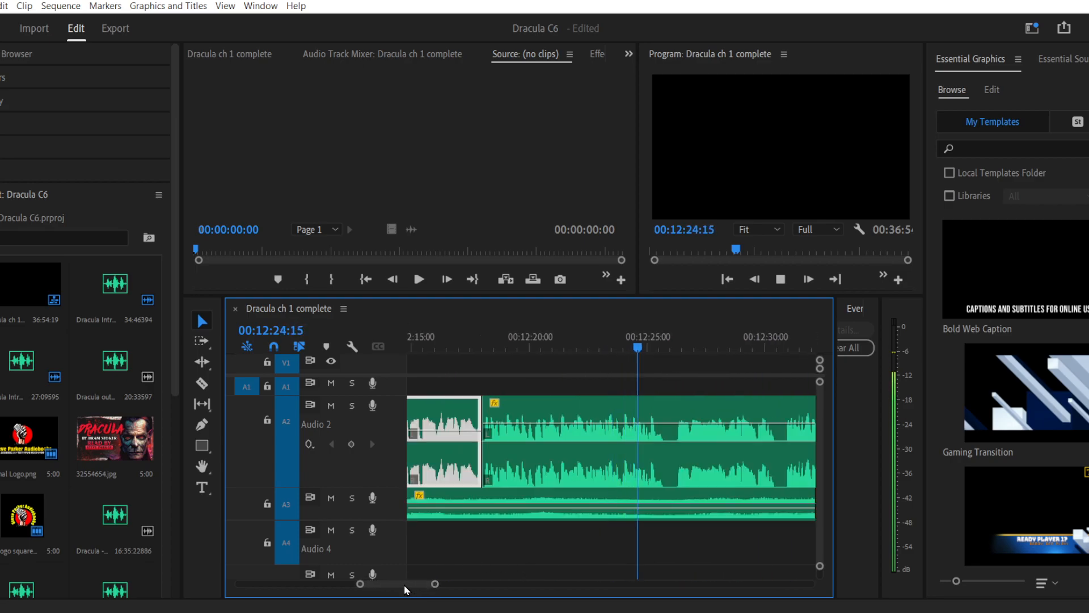
pyautogui.click(203, 384)
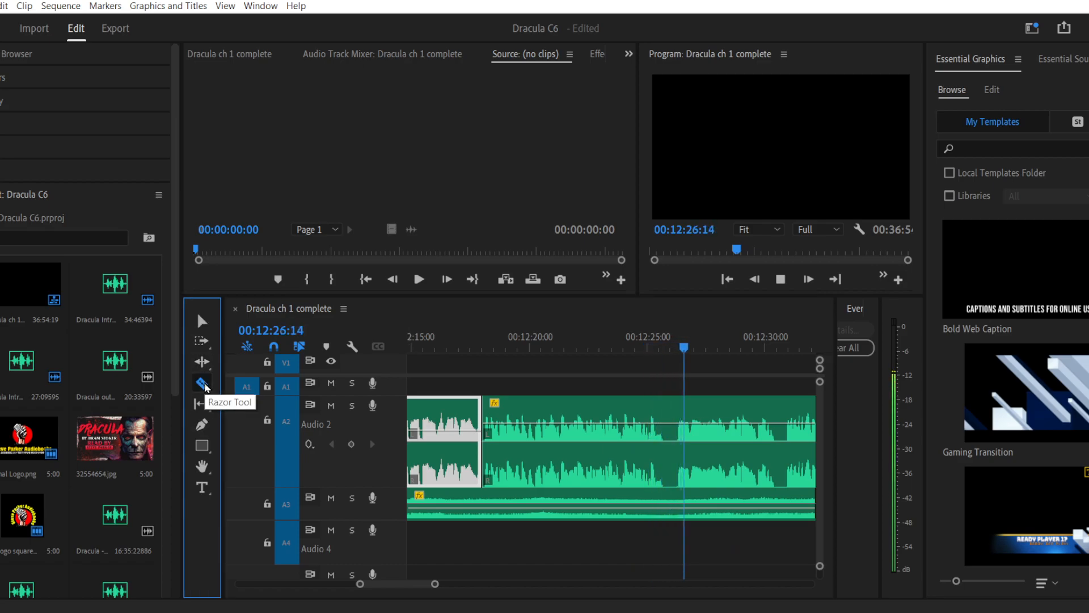
pyautogui.click(672, 431)
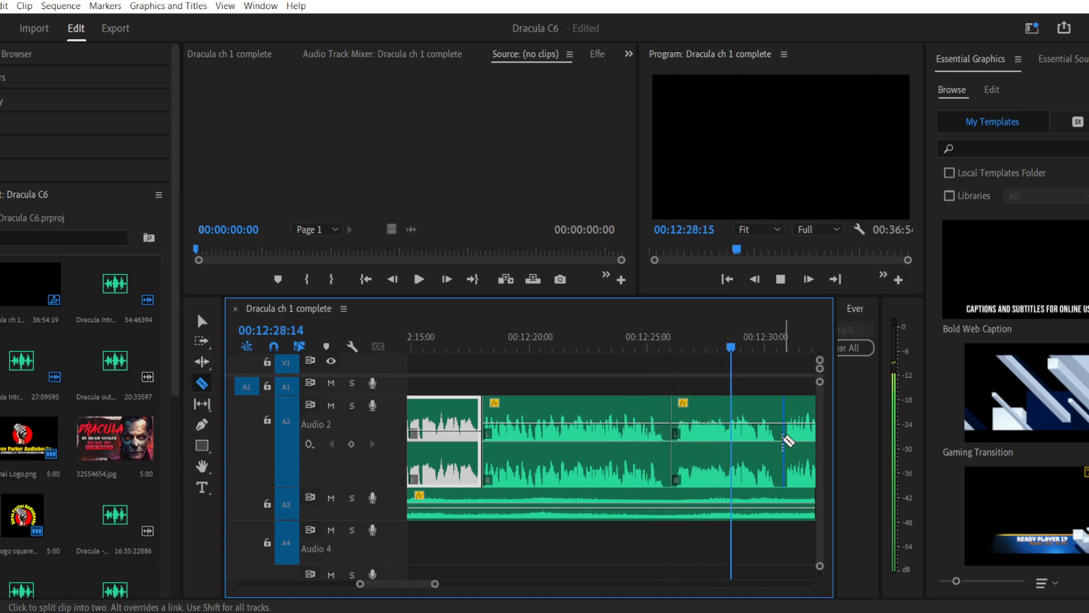
pyautogui.click(783, 426)
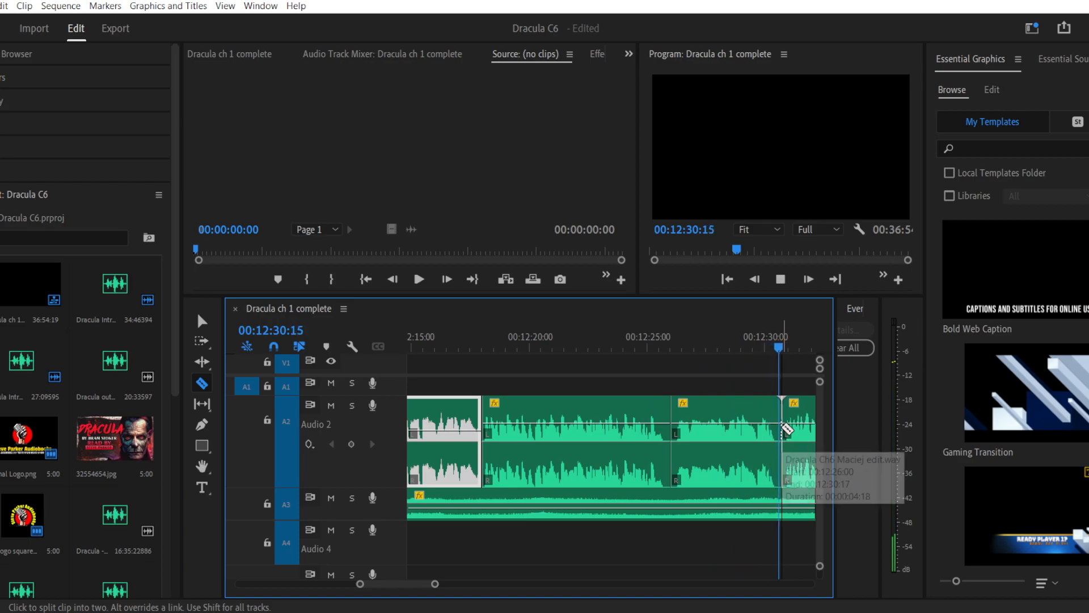
pyautogui.click(202, 321)
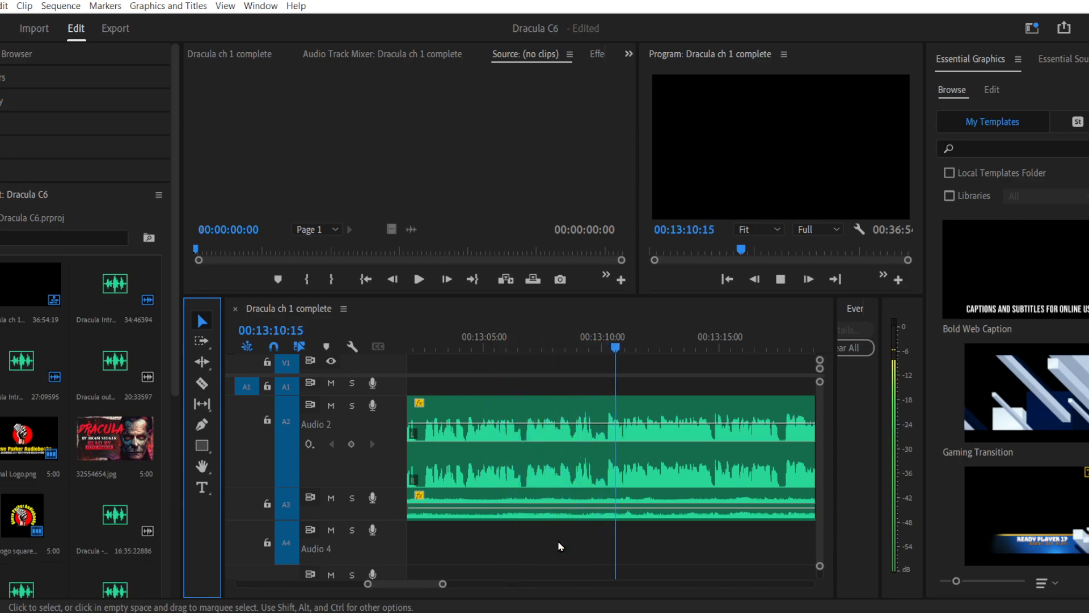
# Step: Return to 00:13:06:21 and split the Audio 2 narration in the pause just before it
pyautogui.click(579, 351)
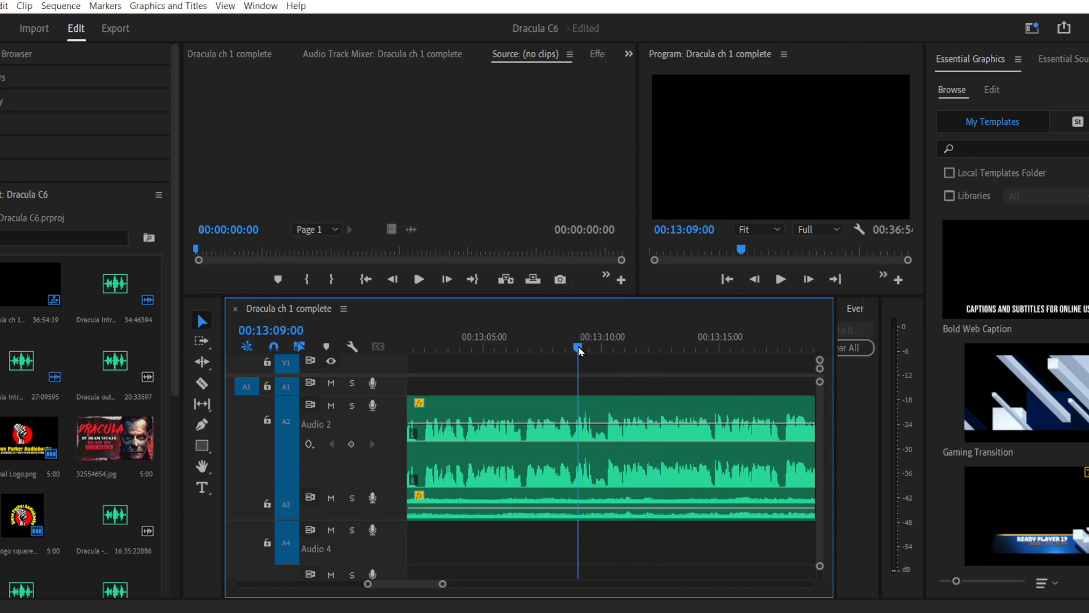
pyautogui.moveTo(368, 585); pyautogui.dragTo(375, 584)
pyautogui.click(448, 351)
pyautogui.moveTo(447, 352); pyautogui.dragTo(439, 353)
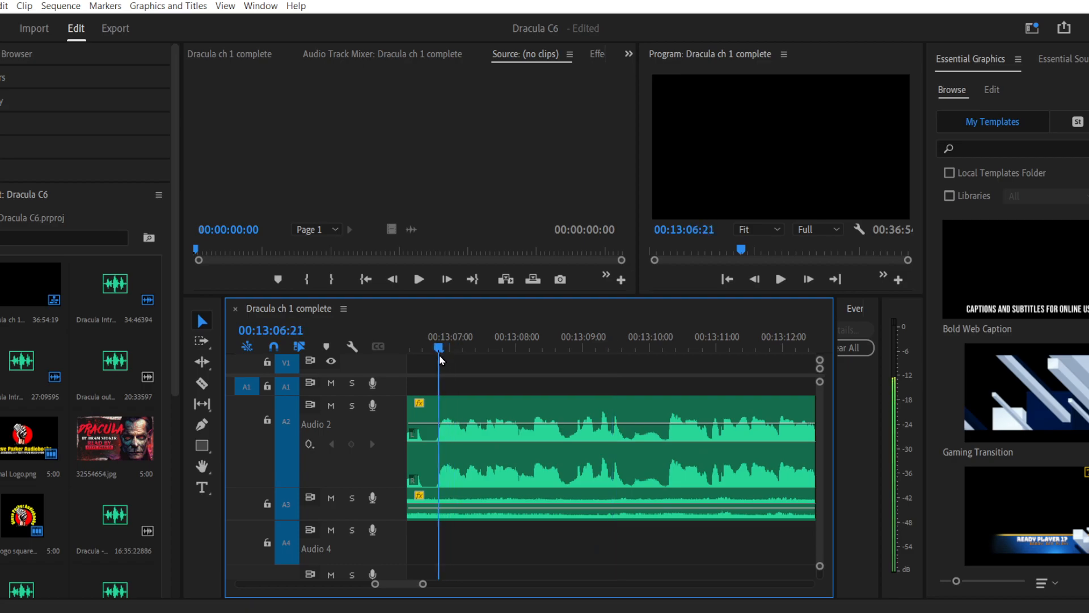
pyautogui.click(202, 384)
pyautogui.click(431, 423)
# Step: Play on from the new cut and split the Audio 2 narration at about 00:13:08:19 and 00:13:10:06
pyautogui.press('space')
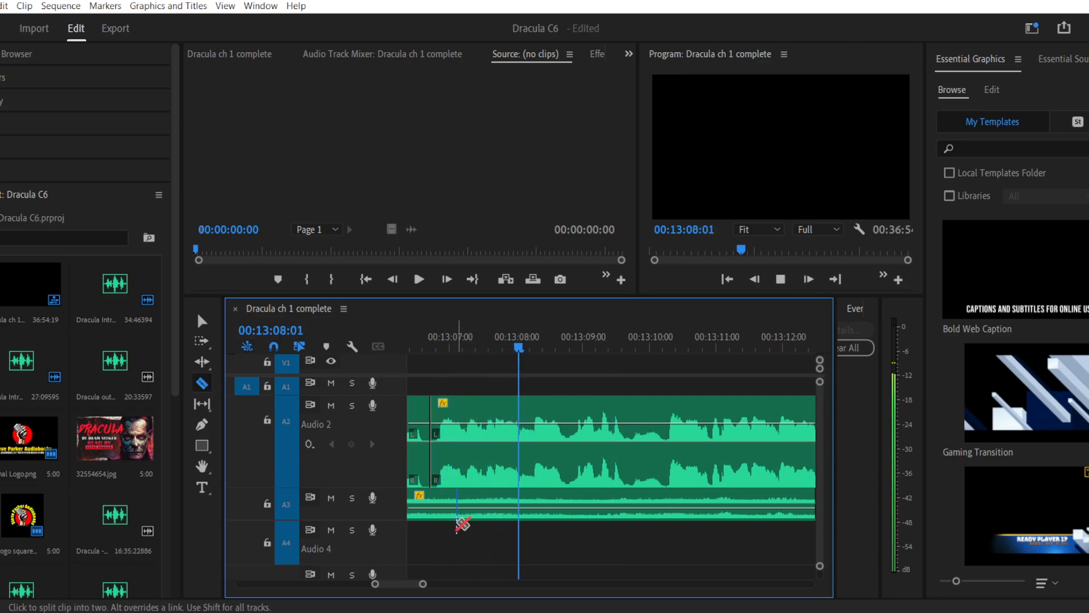
pyautogui.moveTo(422, 584); pyautogui.dragTo(435, 585)
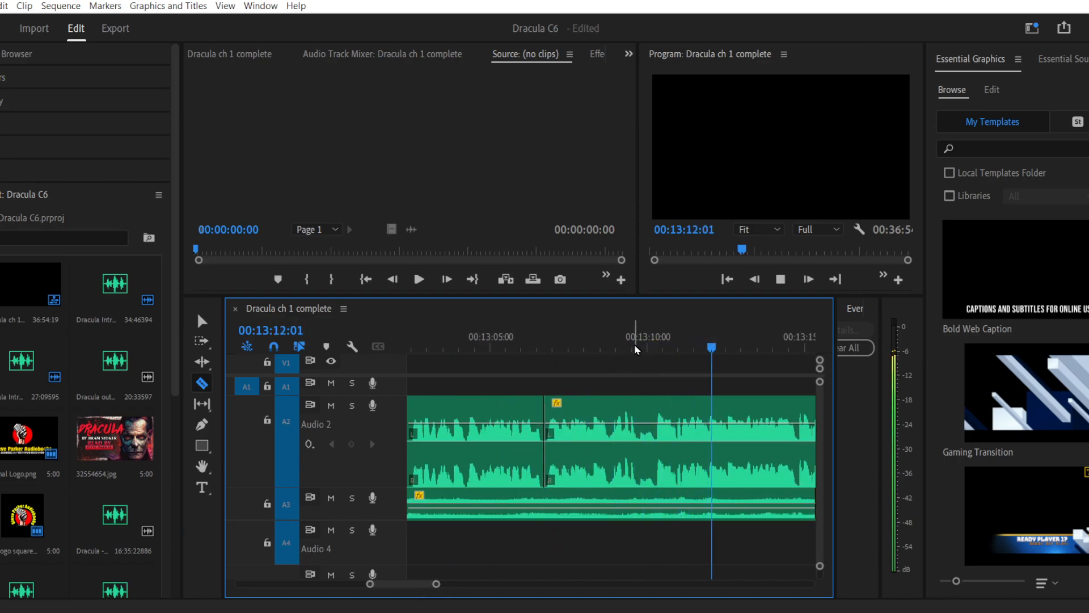
pyautogui.moveTo(613, 348); pyautogui.dragTo(611, 352)
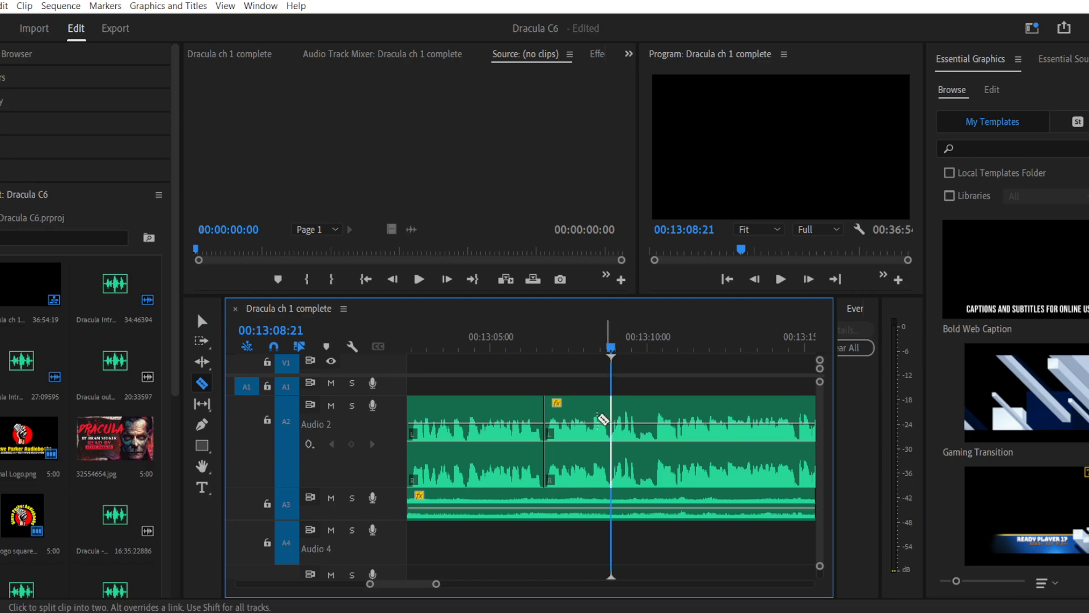
pyautogui.moveTo(370, 584); pyautogui.dragTo(389, 584)
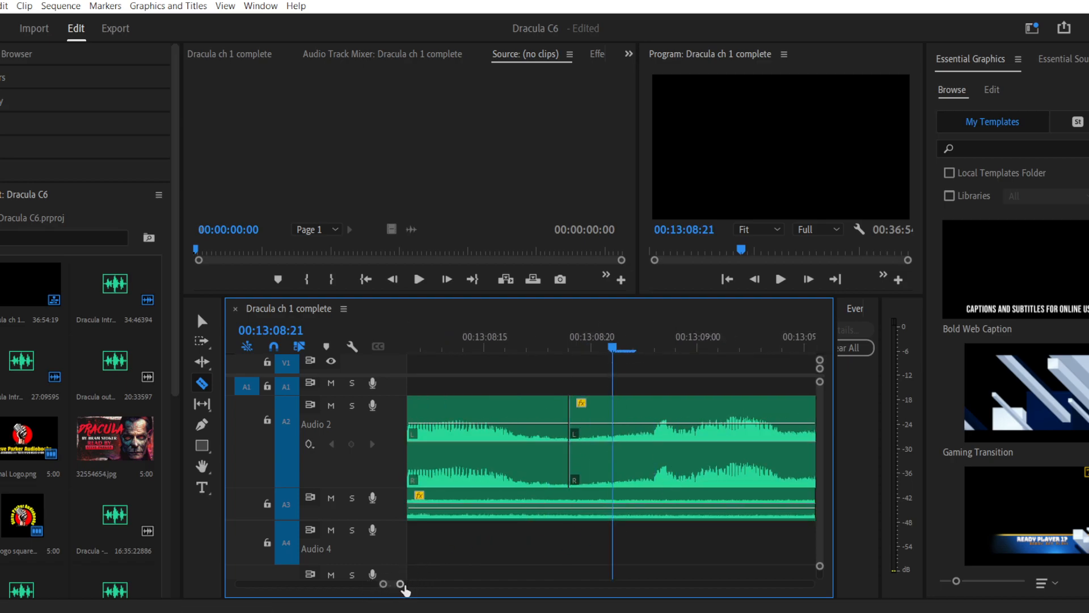
pyautogui.moveTo(401, 584); pyautogui.dragTo(421, 584)
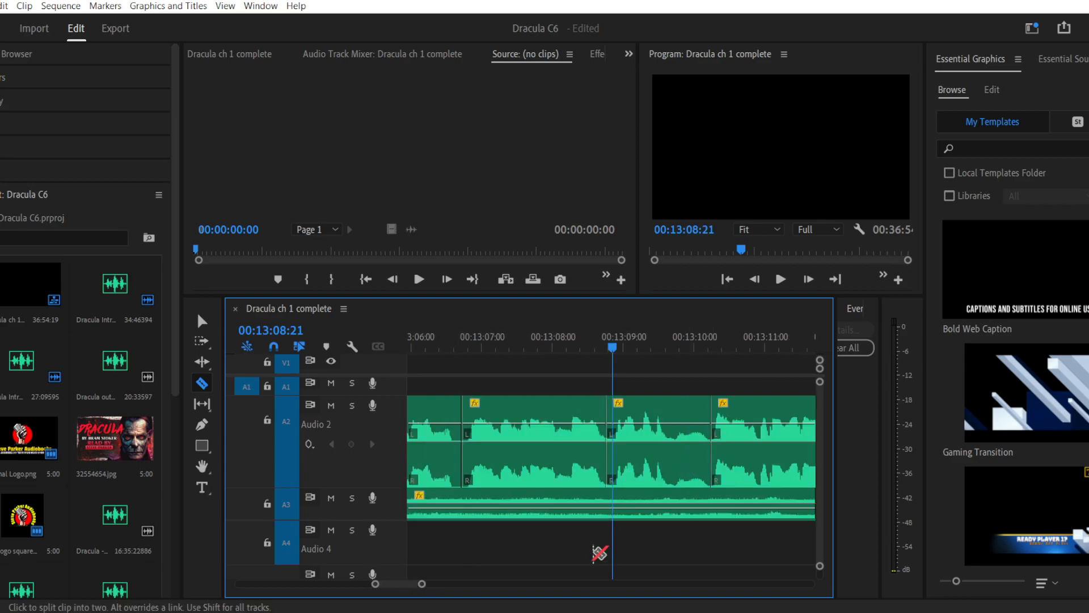
# Step: Delete the Audio 2 clip between about 00:13:08:19 and 00:13:10:06, ripple delete the gap and play back the join
pyautogui.click(202, 322)
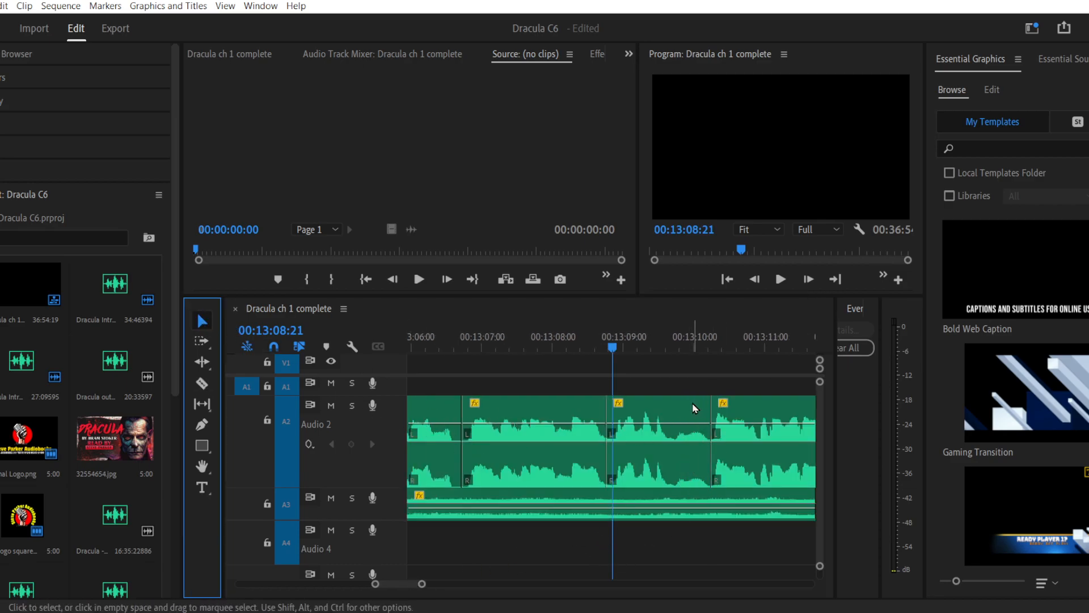
pyautogui.click(663, 479)
pyautogui.press('Delete')
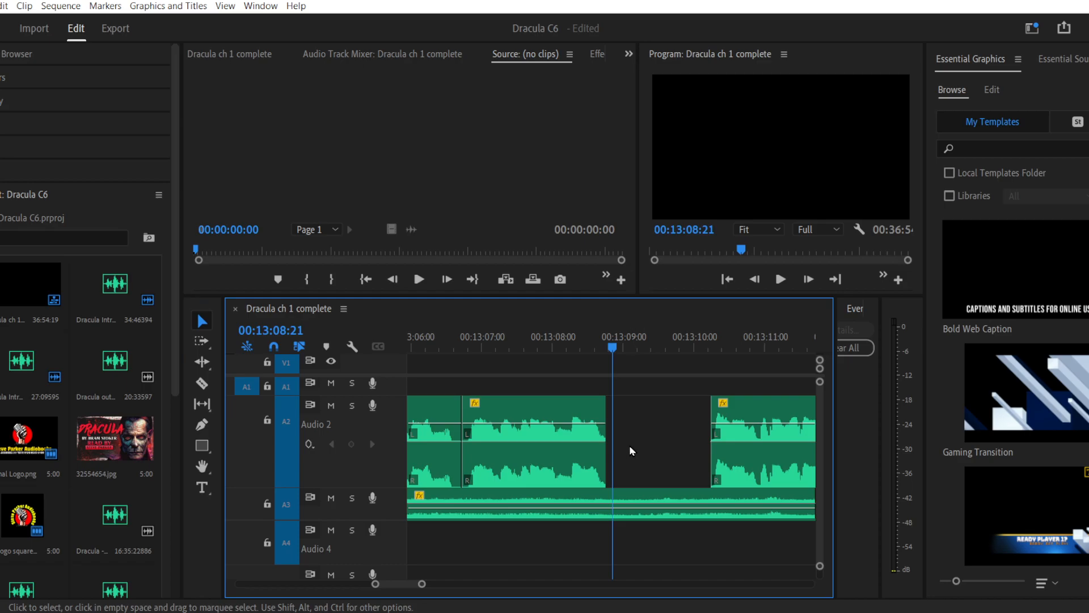
pyautogui.rightClick(658, 452)
pyautogui.click(688, 453)
pyautogui.press('space')
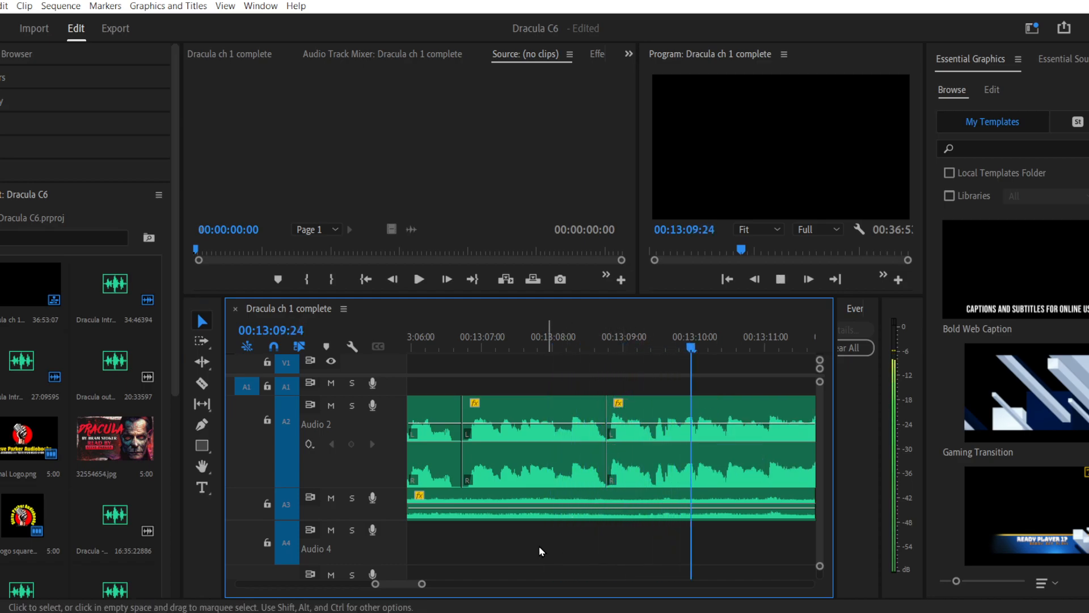
# Step: Lower the volume of the short Audio 2 clip ending at about 00:13:08:19 and replay it from just before its start
pyautogui.moveTo(421, 585); pyautogui.dragTo(444, 585)
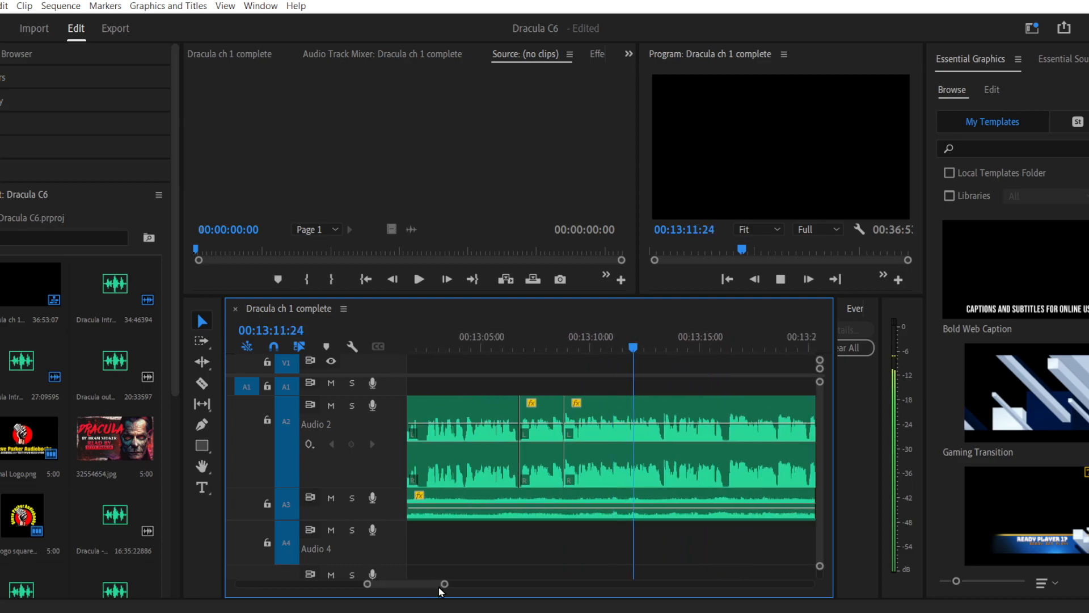
pyautogui.click(549, 423)
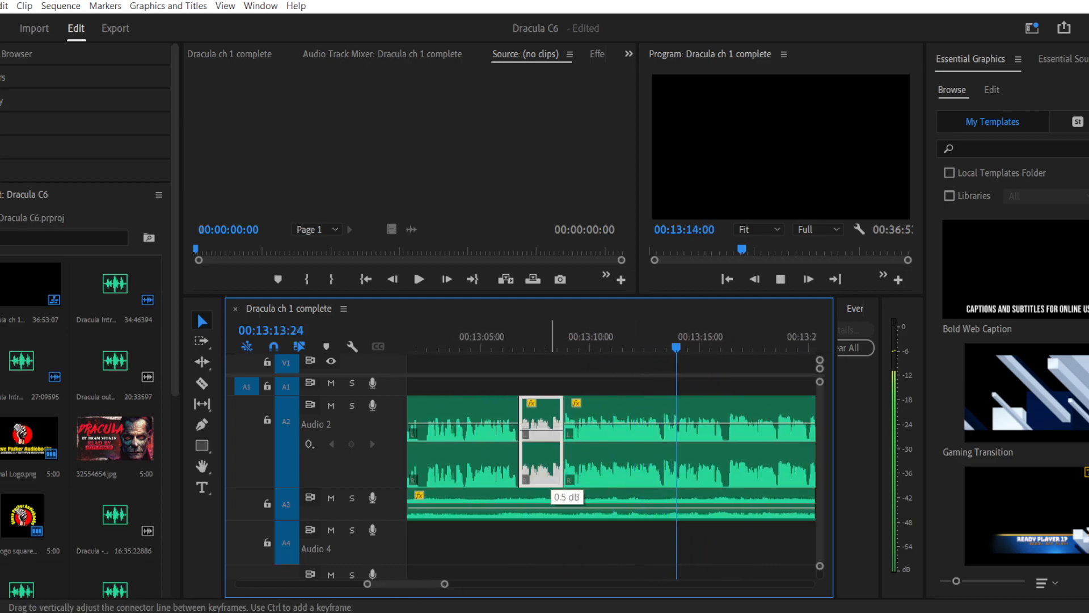
pyautogui.click(536, 340)
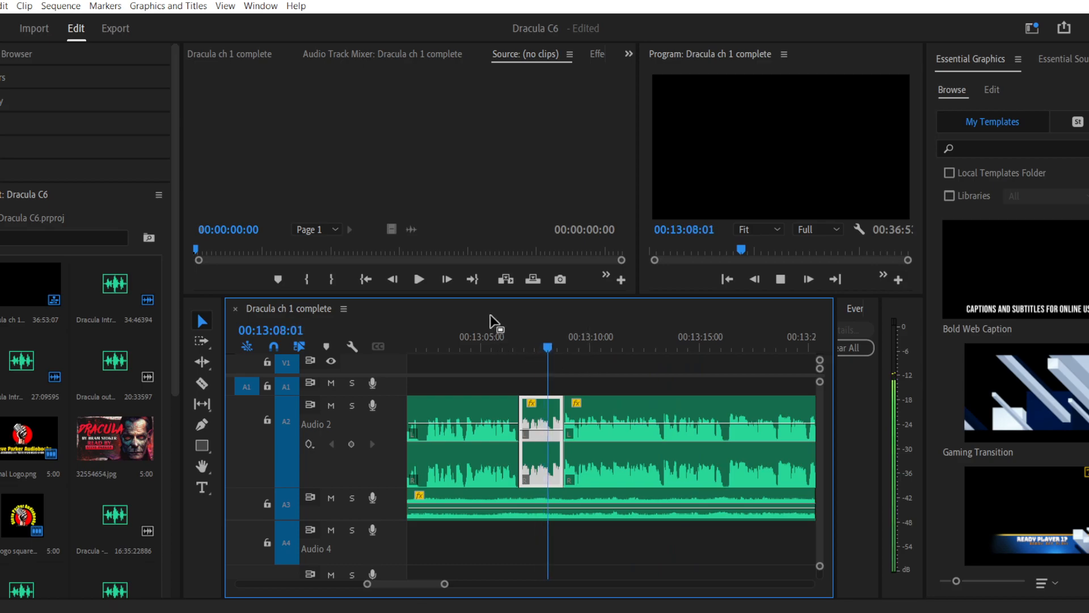
pyautogui.click(488, 339)
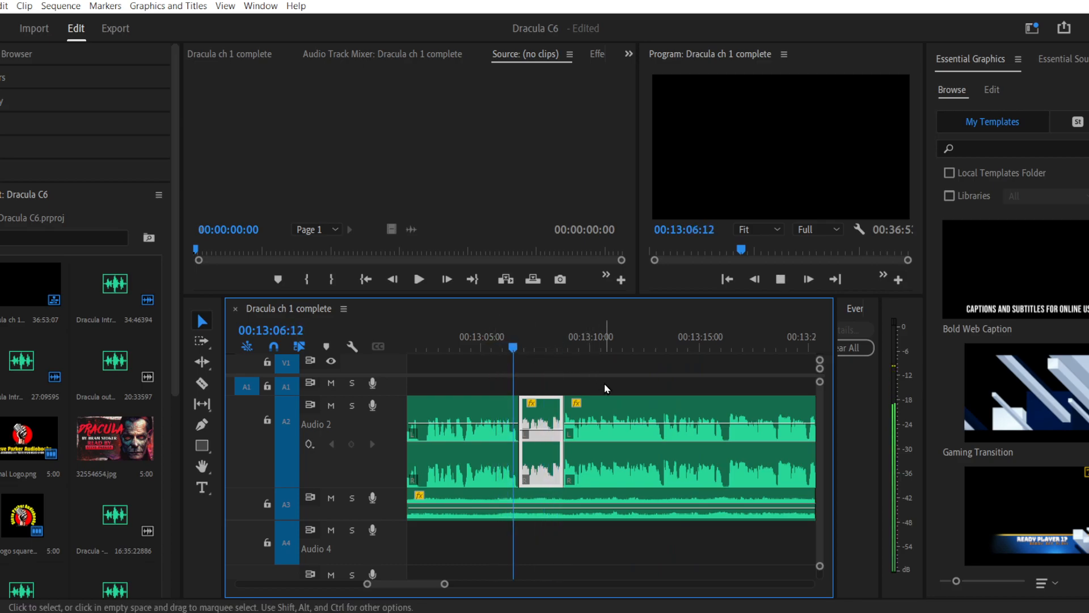
# Step: Raise the short Audio 2 clip's volume slightly and play it back again from about 00:13:05:10
pyautogui.press('space')
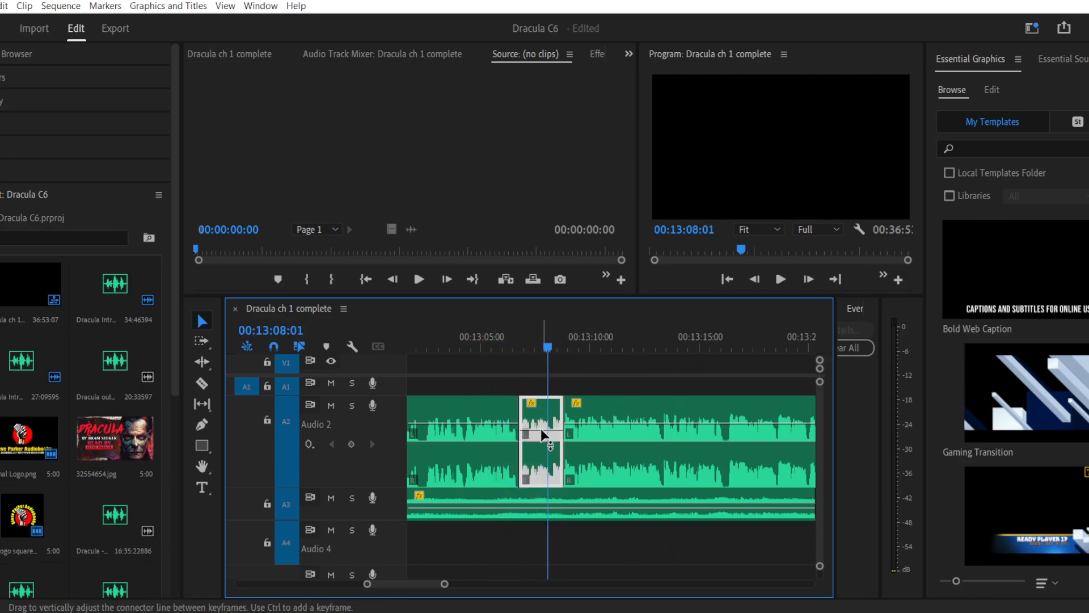
pyautogui.moveTo(541, 432); pyautogui.dragTo(541, 424)
pyautogui.click(490, 339)
pyautogui.press('space')
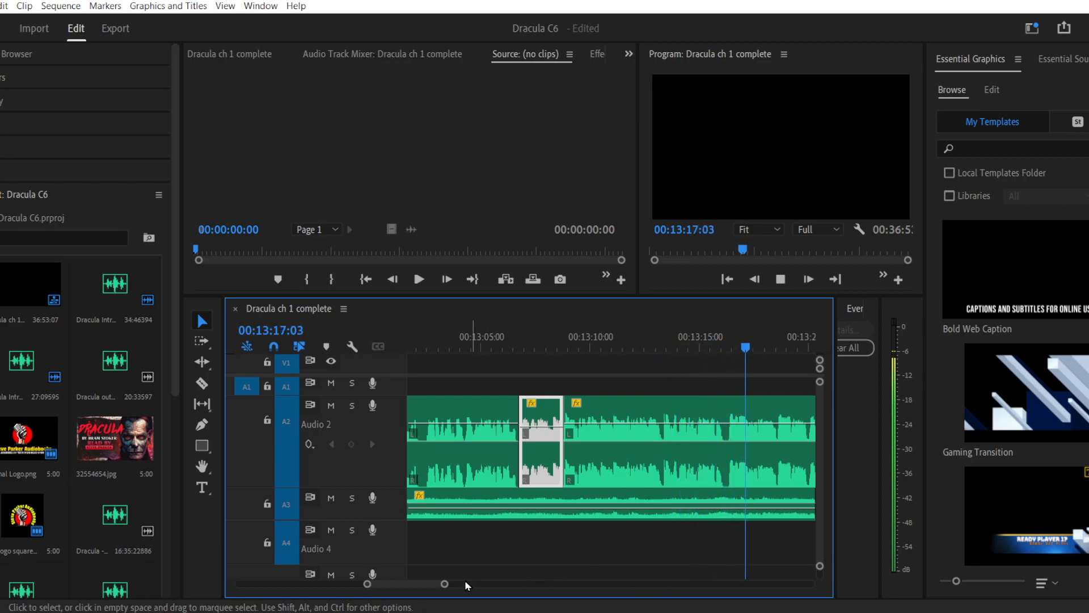
# Step: Play on to 00:13:41:20 and paste a copy of the Audio 3 clip there on the same track
pyautogui.moveTo(443, 584); pyautogui.dragTo(458, 584)
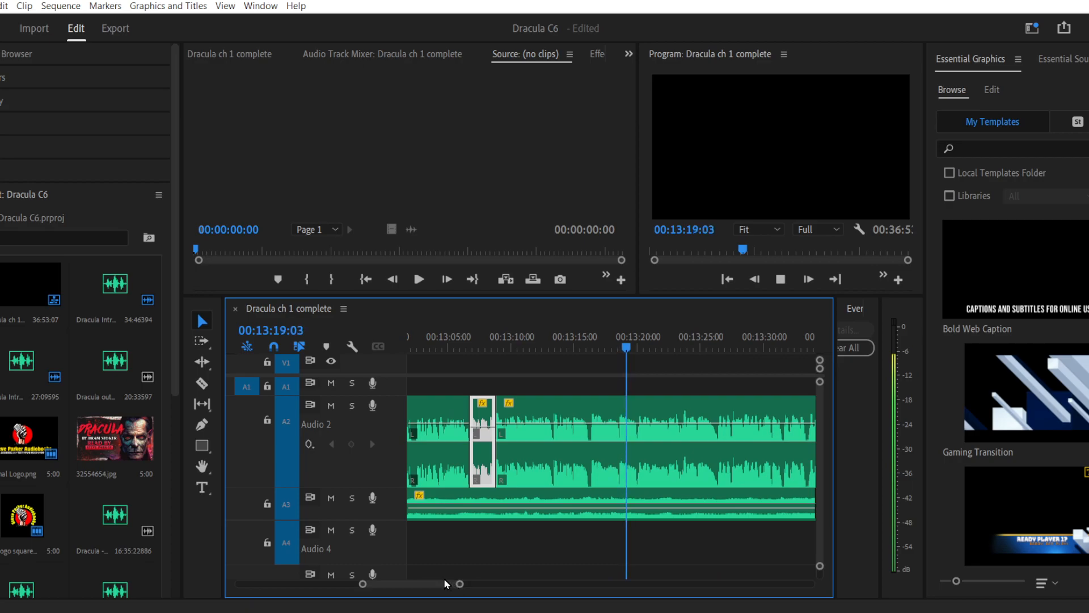
pyautogui.scroll(-3, 423, 582)
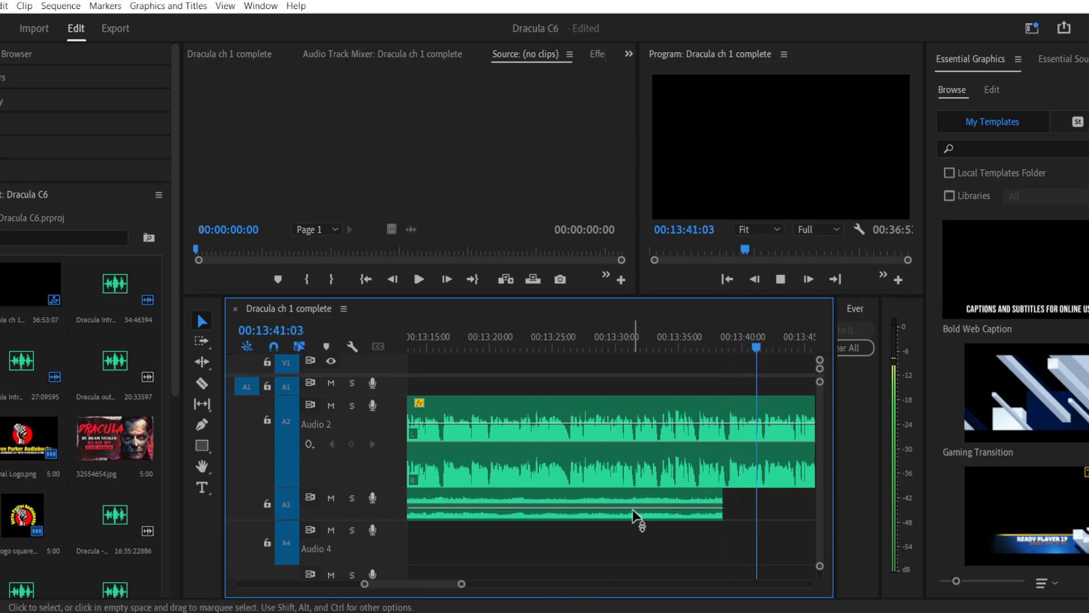
pyautogui.press('space')
pyautogui.click(652, 511)
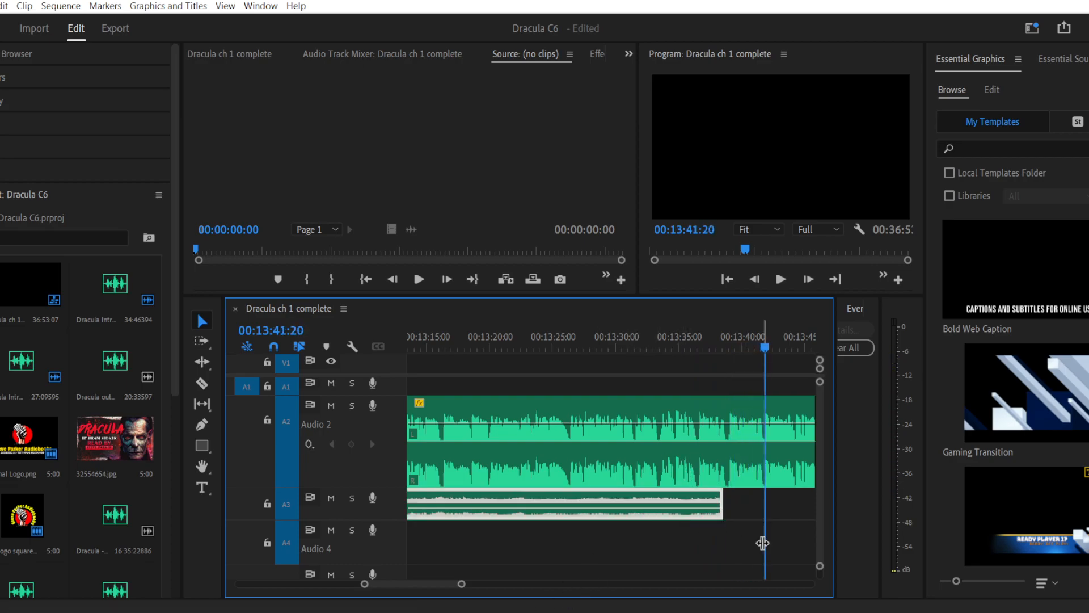
pyautogui.hotkey('ctrl', 'v')
pyautogui.moveTo(461, 575); pyautogui.dragTo(459, 582)
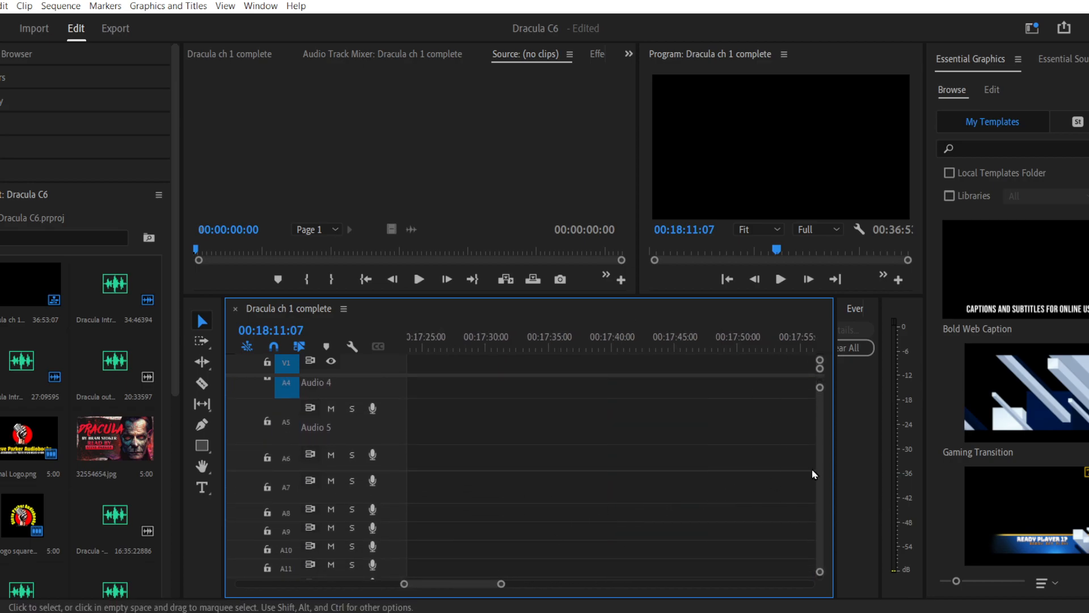
# Step: Move the pasted Audio 3 clip earlier so it butts against the end of the preceding clip at about 00:13:38:00
pyautogui.scroll(3, 818, 474)
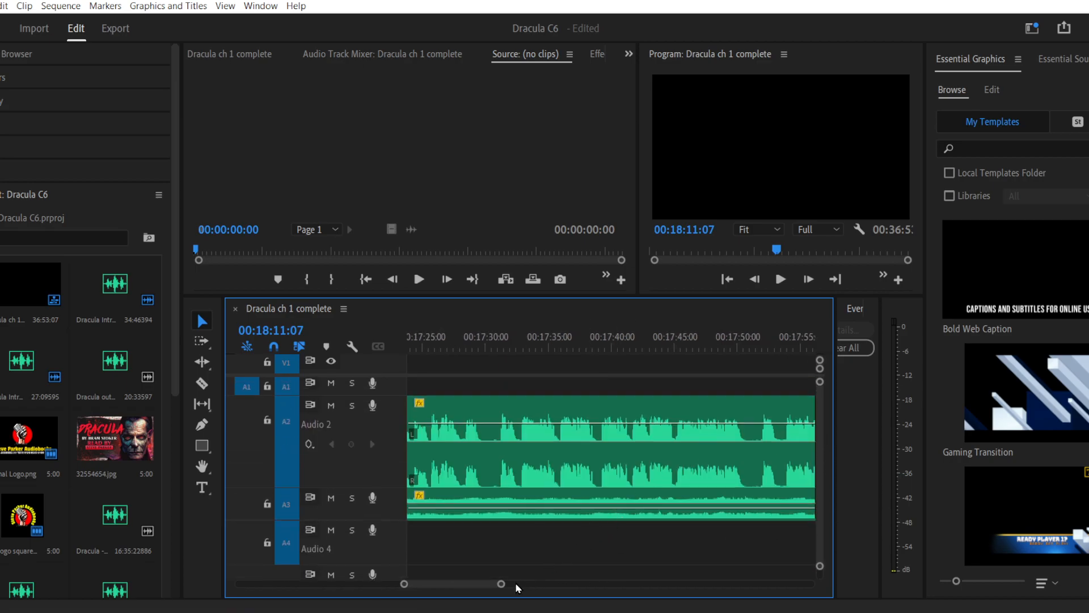
pyautogui.moveTo(501, 584); pyautogui.dragTo(608, 584)
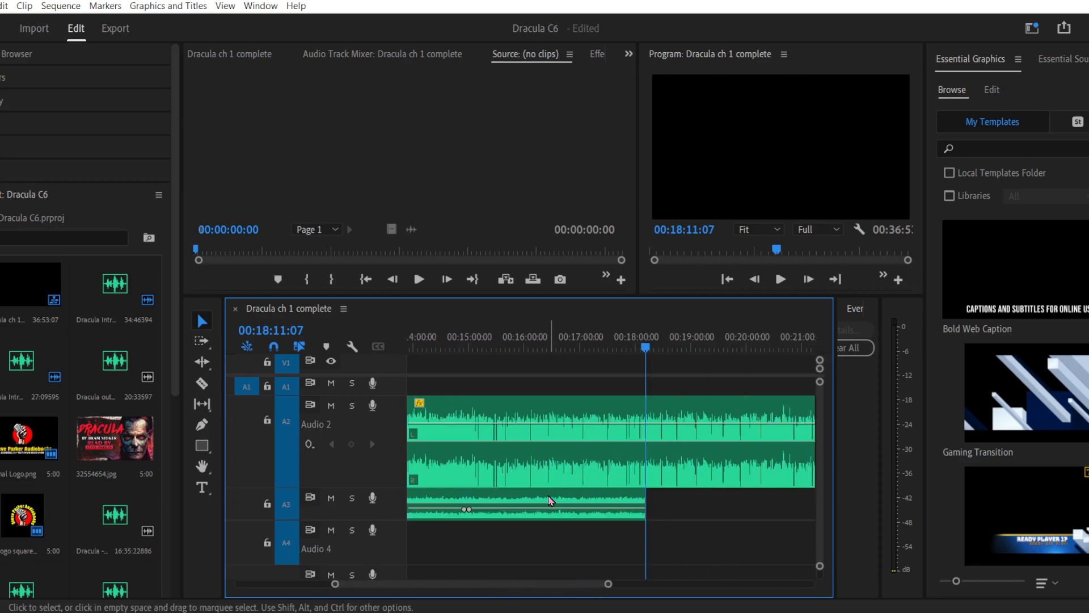
pyautogui.scroll(4, 506, 585)
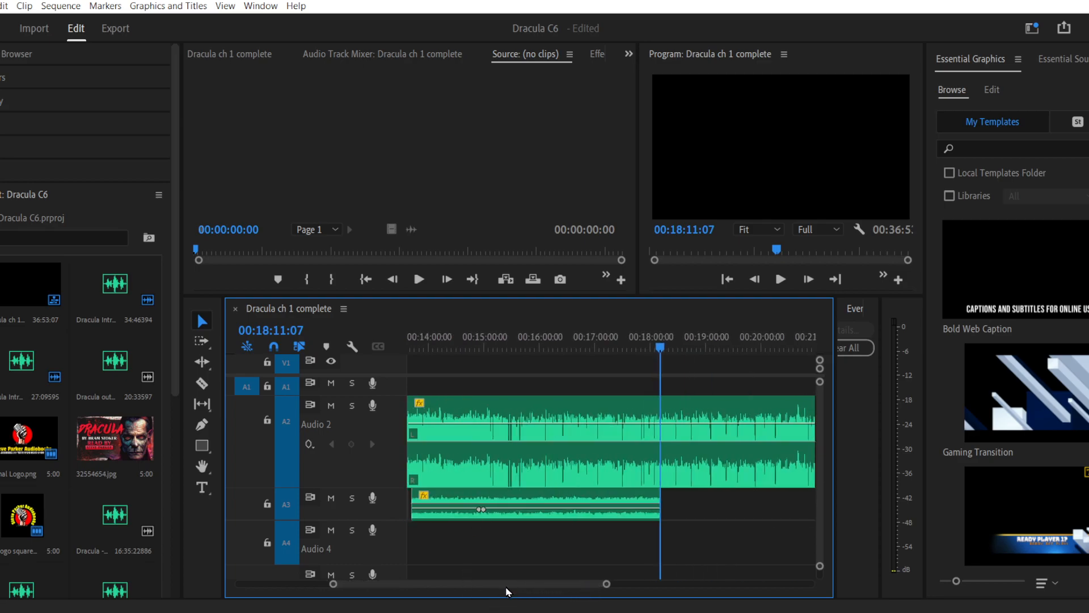
pyautogui.click(513, 347)
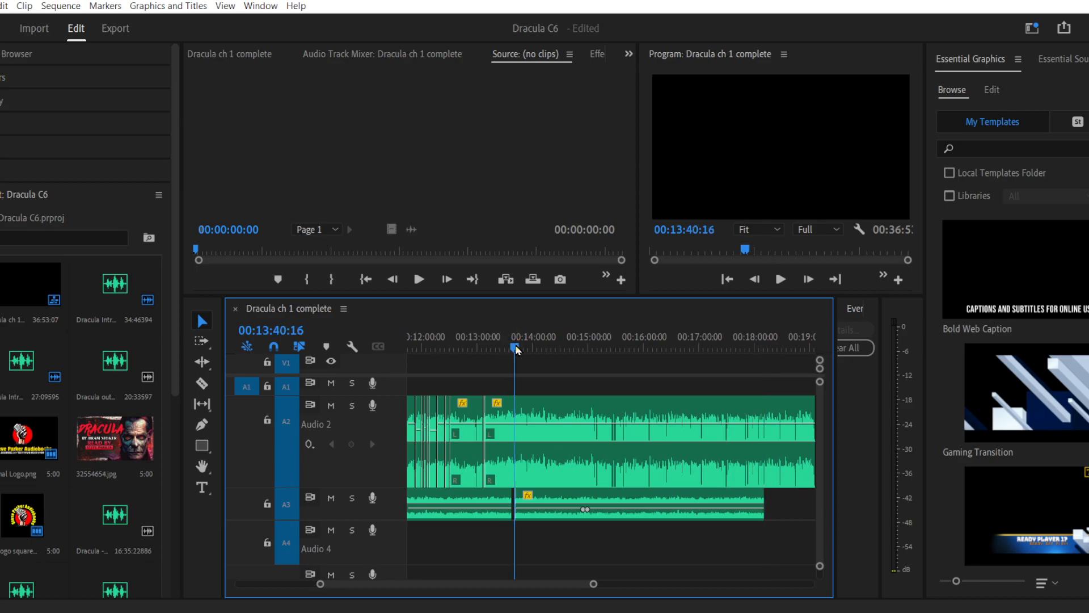
pyautogui.moveTo(321, 583); pyautogui.dragTo(426, 587)
pyautogui.moveTo(733, 504); pyautogui.dragTo(629, 505)
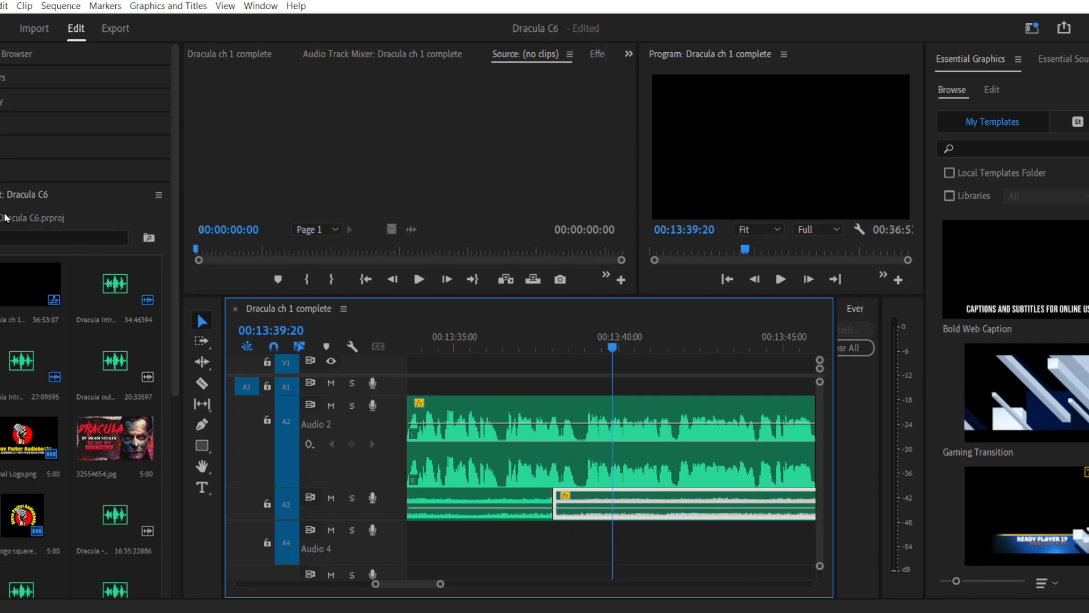
# Step: Apply a Constant Gain crossfade to the cut between the two Audio 3 clips and play across it
pyautogui.click(5, 176)
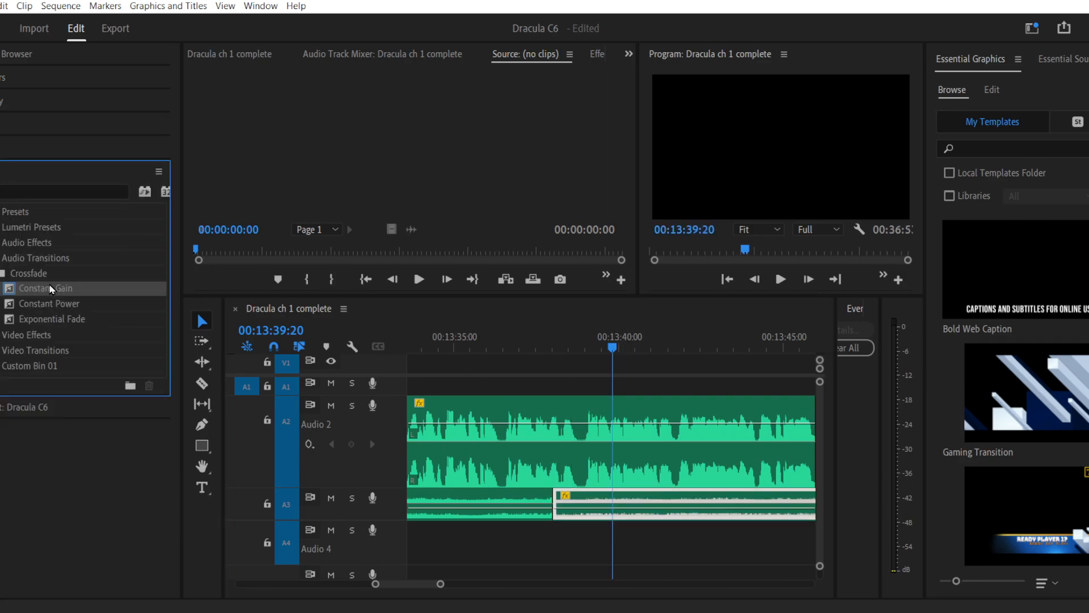
pyautogui.moveTo(148, 340); pyautogui.dragTo(553, 505)
pyautogui.click(544, 347)
pyautogui.press('space')
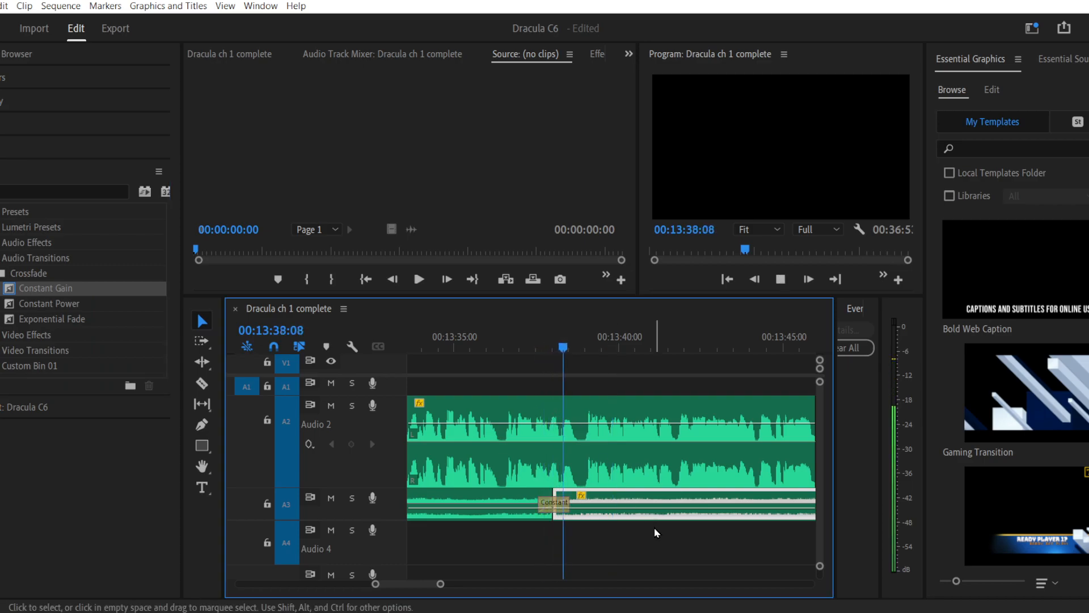
# Step: Play on to about 00:13:59:16, return to the preceding pause and split the Audio 2 narration at about 00:13:58:00
pyautogui.moveTo(440, 583); pyautogui.dragTo(496, 587)
pyautogui.press('space')
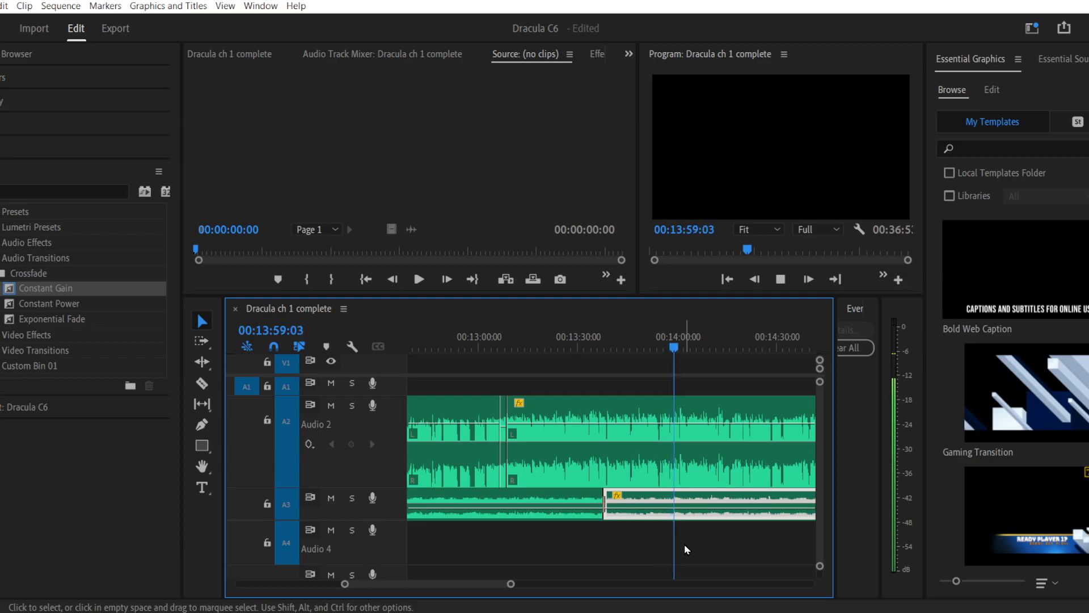
pyautogui.press('space')
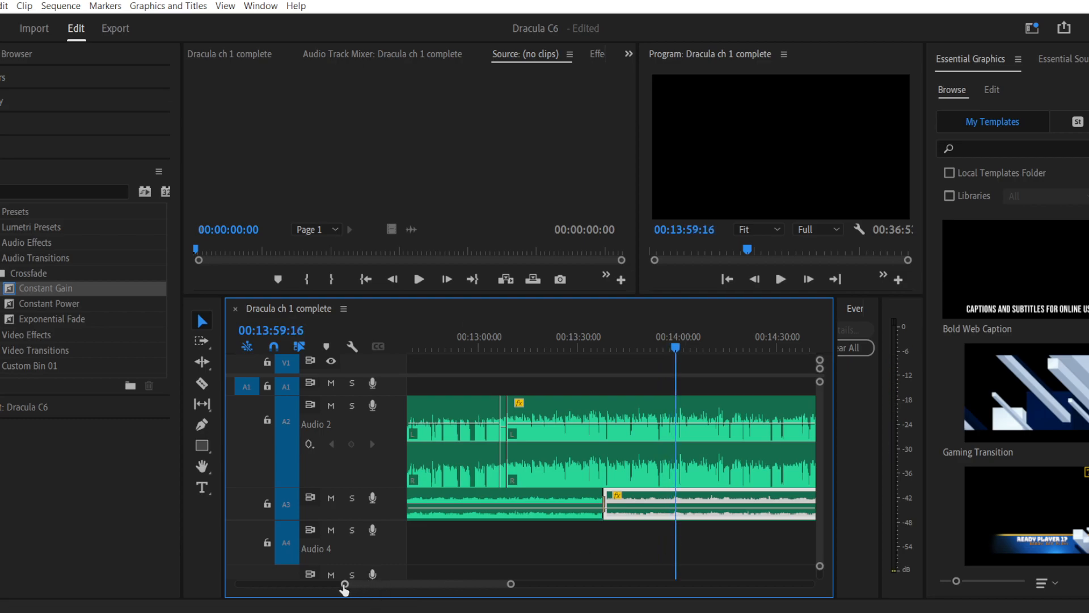
pyautogui.moveTo(344, 587); pyautogui.dragTo(378, 586)
pyautogui.click(547, 346)
pyautogui.moveTo(548, 348); pyautogui.dragTo(540, 348)
pyautogui.press('space')
pyautogui.press('space')
pyautogui.click(202, 383)
pyautogui.click(558, 431)
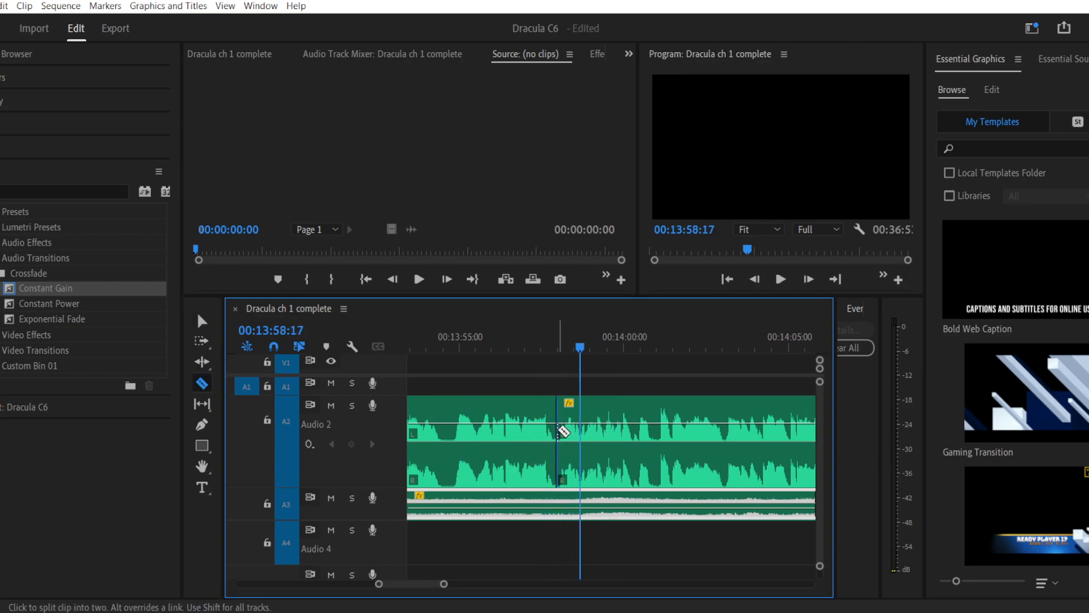
# Step: Lower the volume of the Audio 2 clip ending at about 00:13:58:00 and play it back from about 00:13:56:10
pyautogui.click(202, 321)
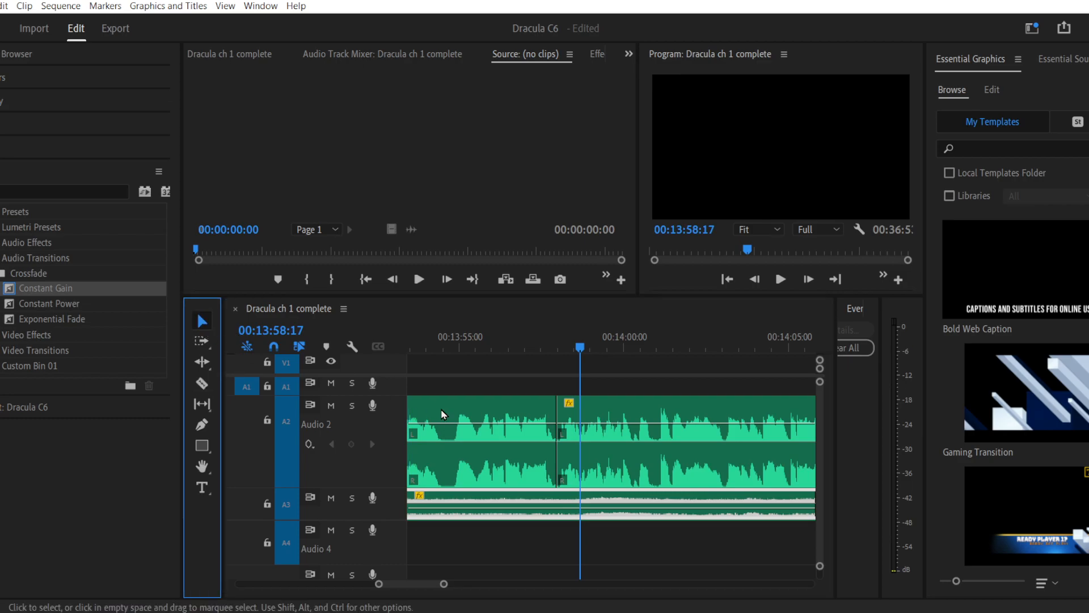
pyautogui.click(509, 424)
pyautogui.click(505, 341)
pyautogui.press('space')
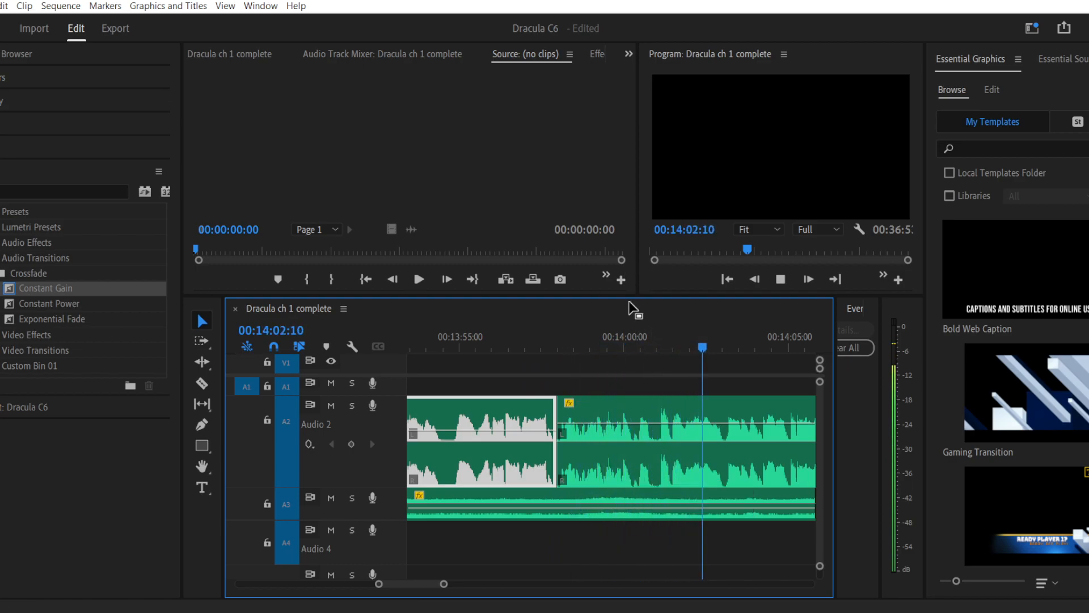
# Step: Review the narration around 00:14:00:04 and split Audio 2 in the pause at about 00:14:01:00
pyautogui.click(637, 347)
pyautogui.press('space')
pyautogui.click(645, 343)
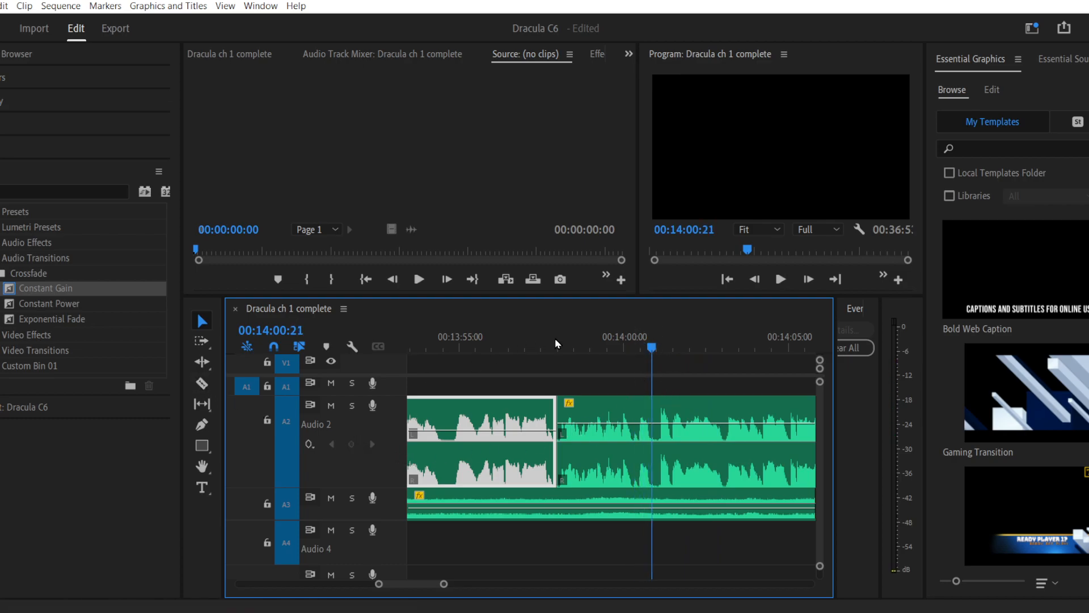
pyautogui.moveTo(653, 347); pyautogui.dragTo(630, 349)
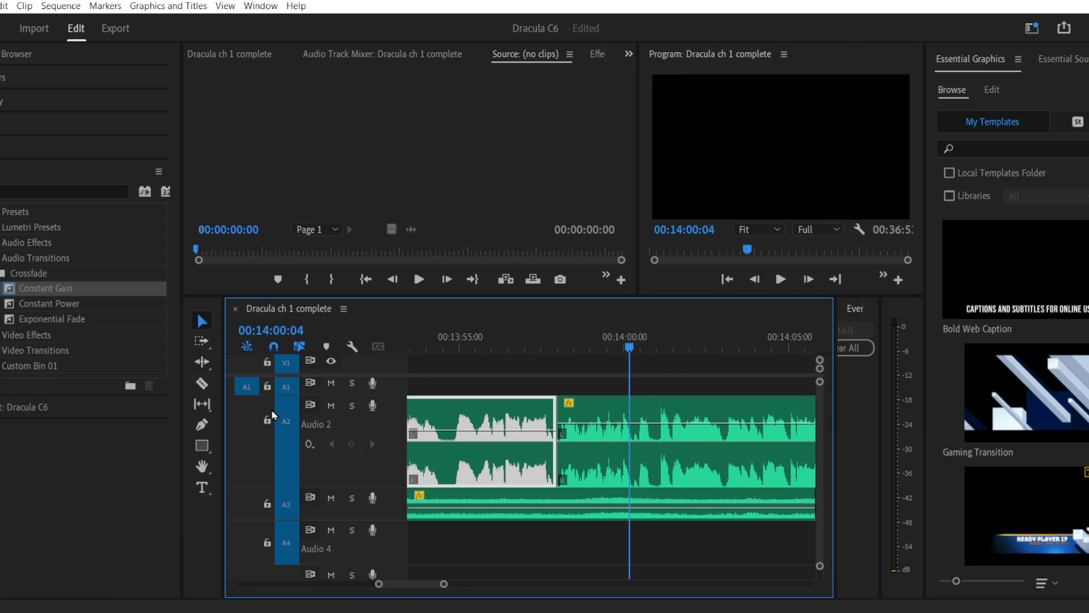
pyautogui.click(202, 385)
pyautogui.click(659, 430)
pyautogui.press('space')
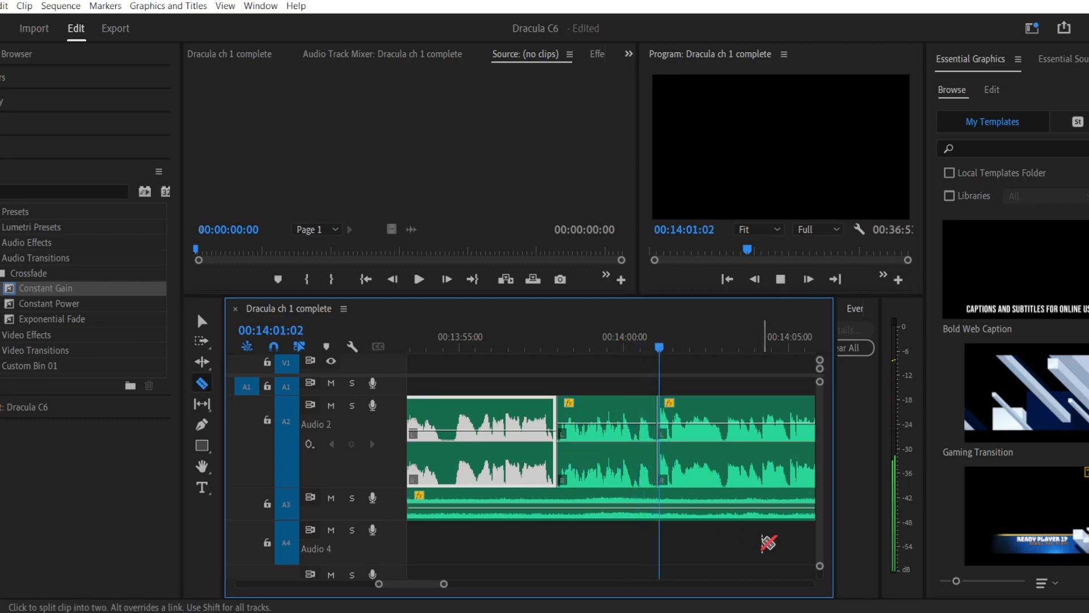
# Step: Play the narration on from about 00:14:00:06 and split Audio 2 in the pause at about 00:14:12:13
pyautogui.click(633, 347)
pyautogui.press('space')
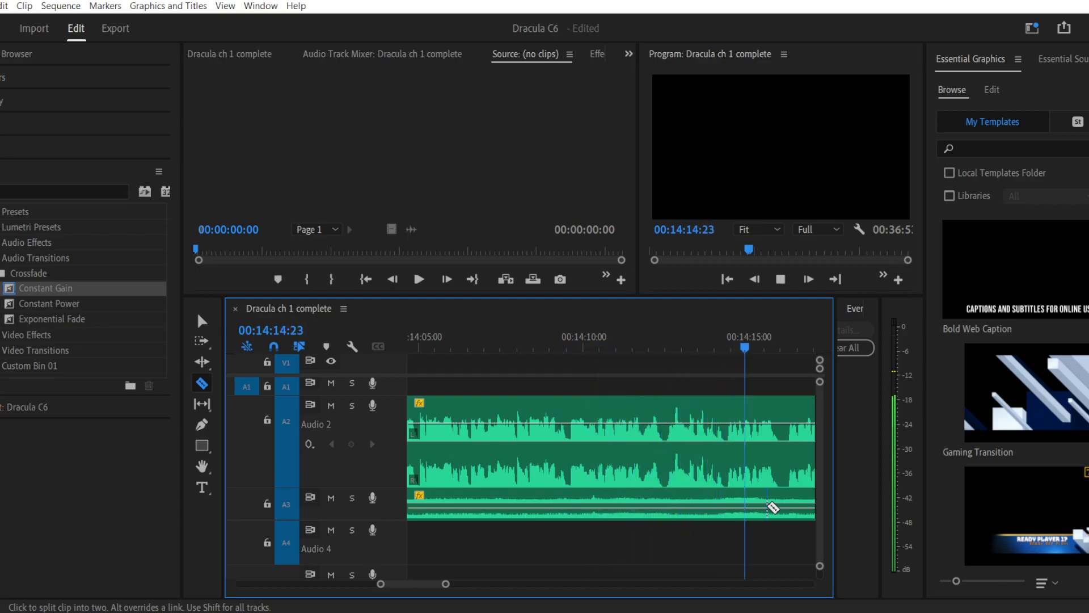
pyautogui.press('space')
pyautogui.click(664, 351)
pyautogui.press('space')
pyautogui.press('space')
pyautogui.click(668, 350)
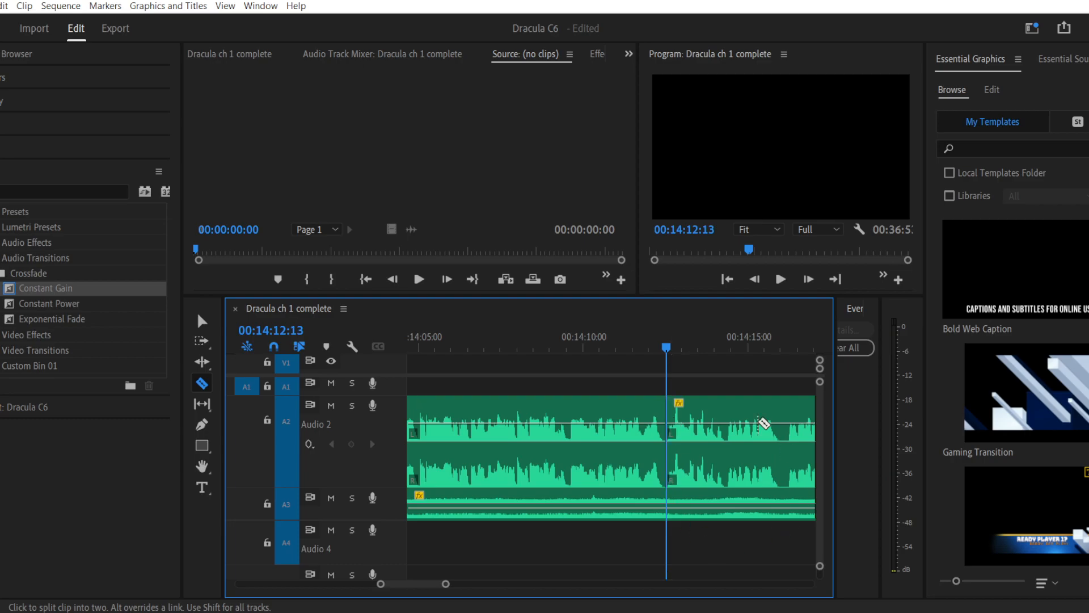
# Step: Lower the volume of the Audio 2 clip ending at 00:14:12:13 and split the narration after it at 00:14:14:09
pyautogui.click(203, 323)
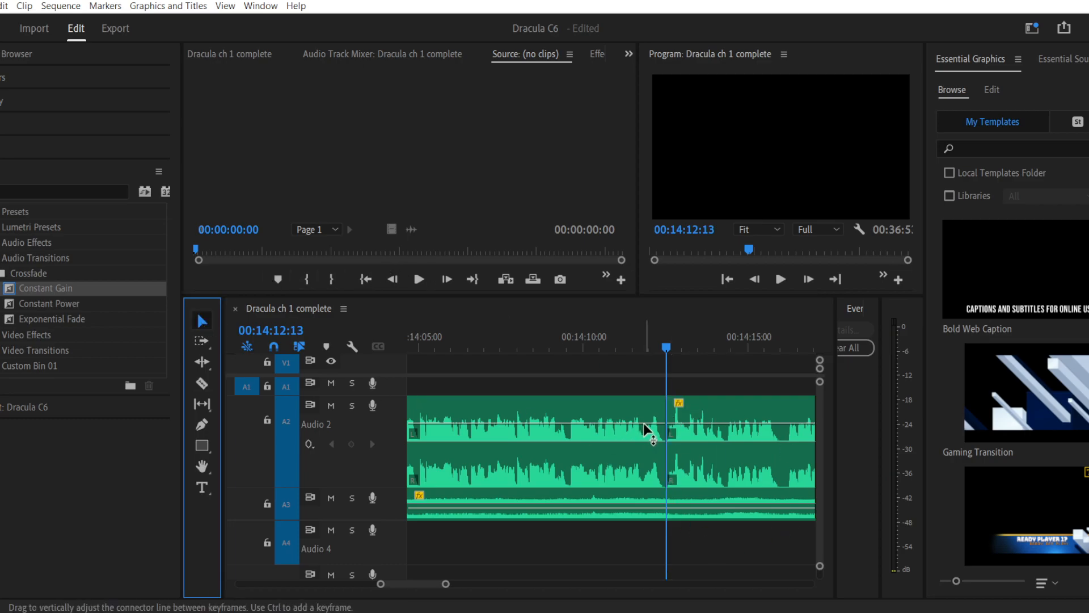
pyautogui.click(644, 423)
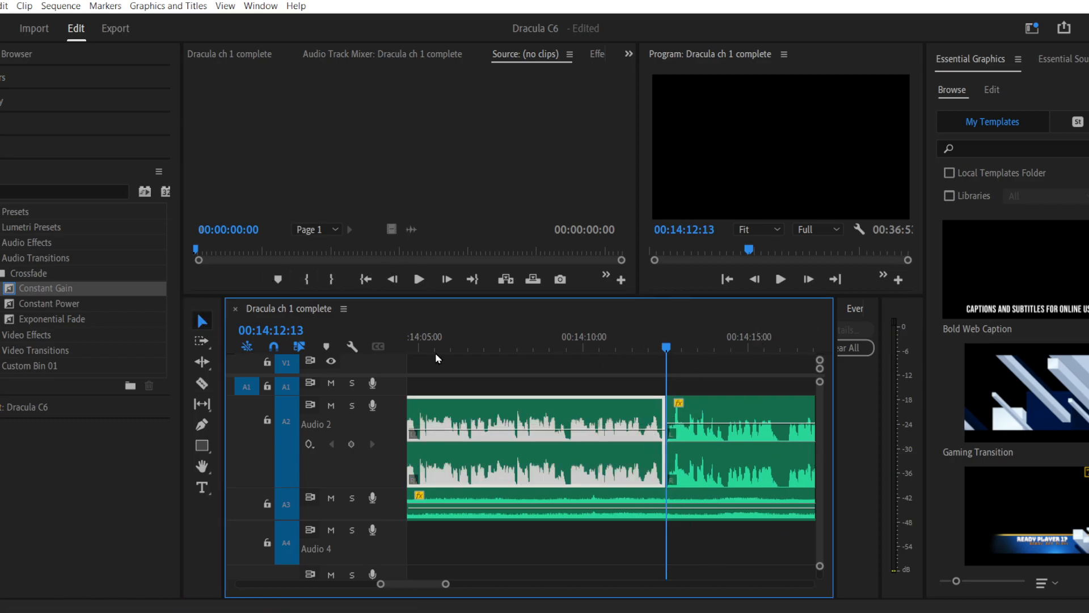
pyautogui.click(202, 384)
pyautogui.press('space')
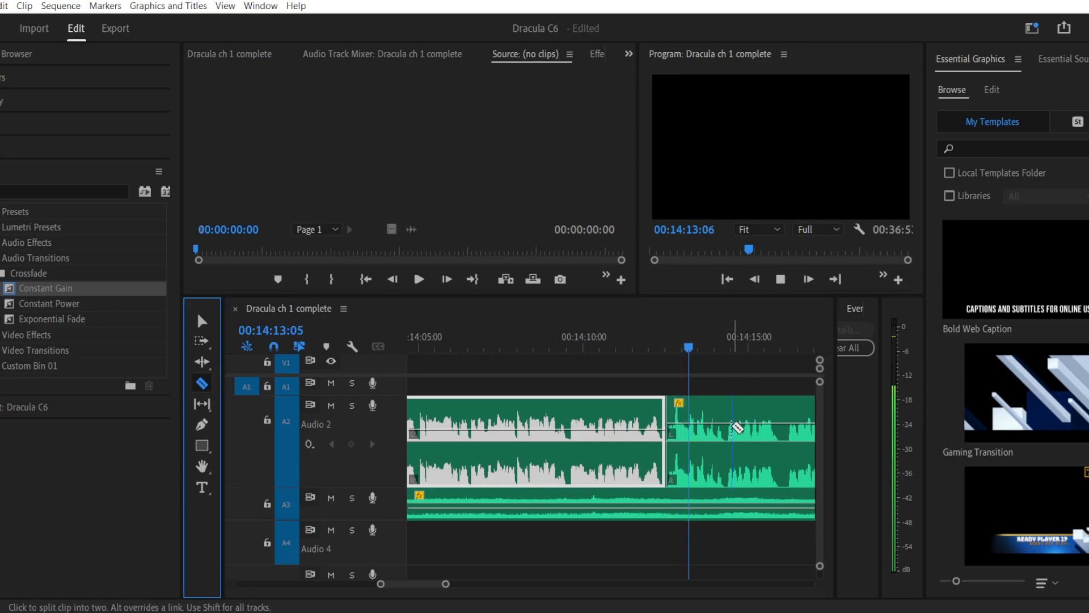
pyautogui.press('space')
pyautogui.moveTo(736, 345); pyautogui.dragTo(731, 347)
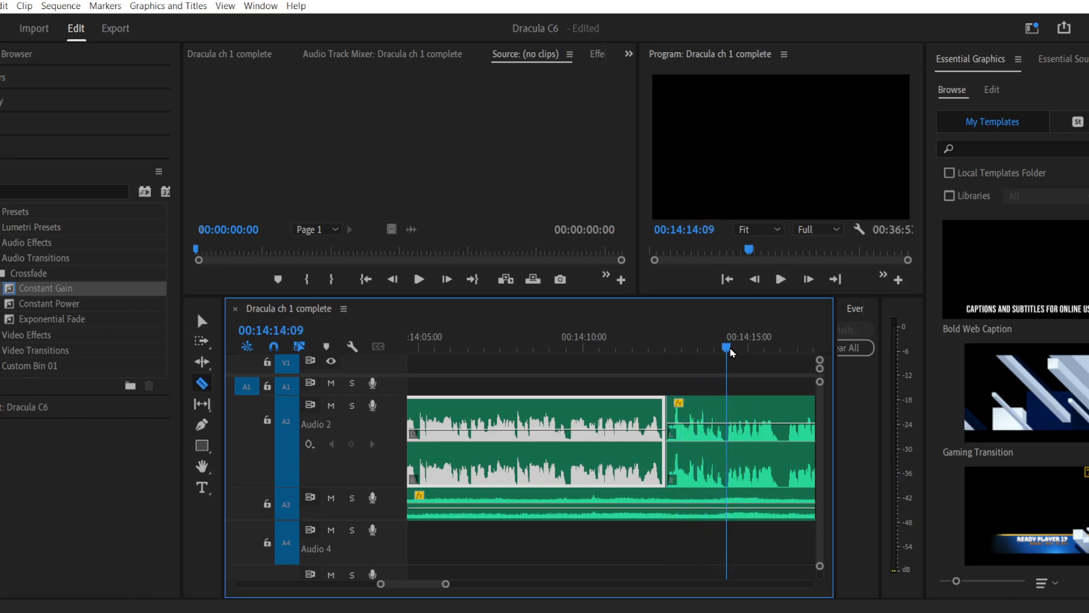
pyautogui.click(733, 403)
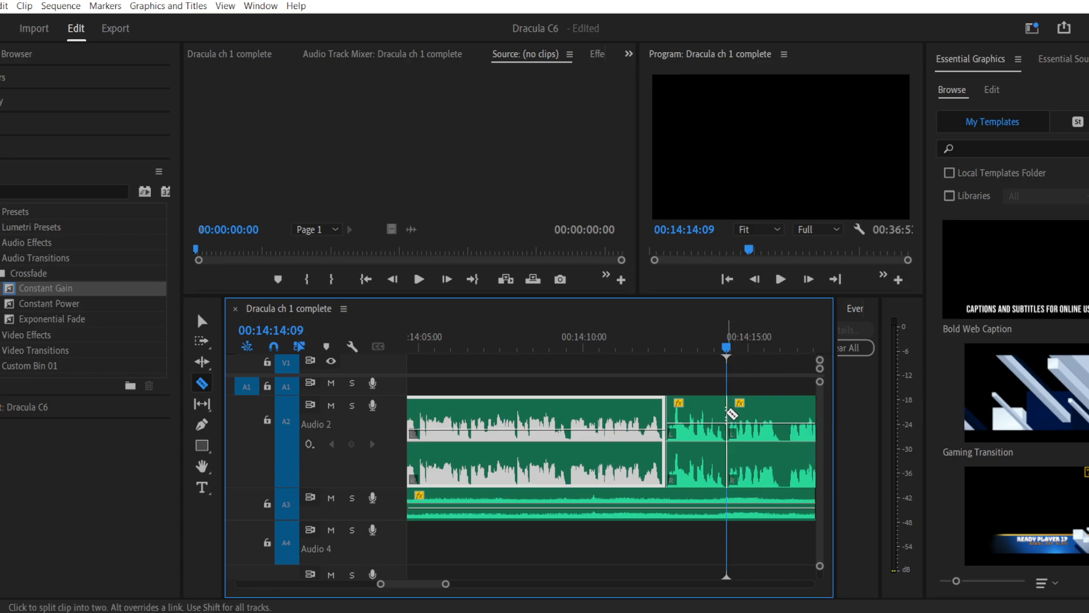
# Step: Move the Audio 2 clip between 00:14:12:13 and 00:14:14:09 down to Audio 4 and ripple delete the gap it leaves
pyautogui.press('v')
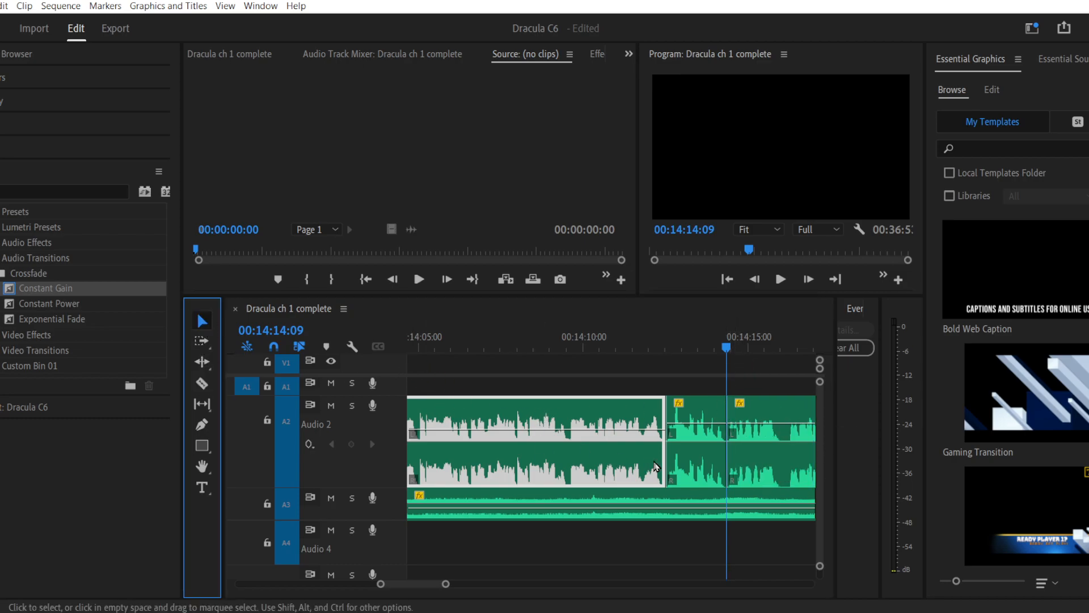
pyautogui.click(702, 462)
pyautogui.moveTo(702, 462); pyautogui.dragTo(699, 545)
pyautogui.rightClick(708, 454)
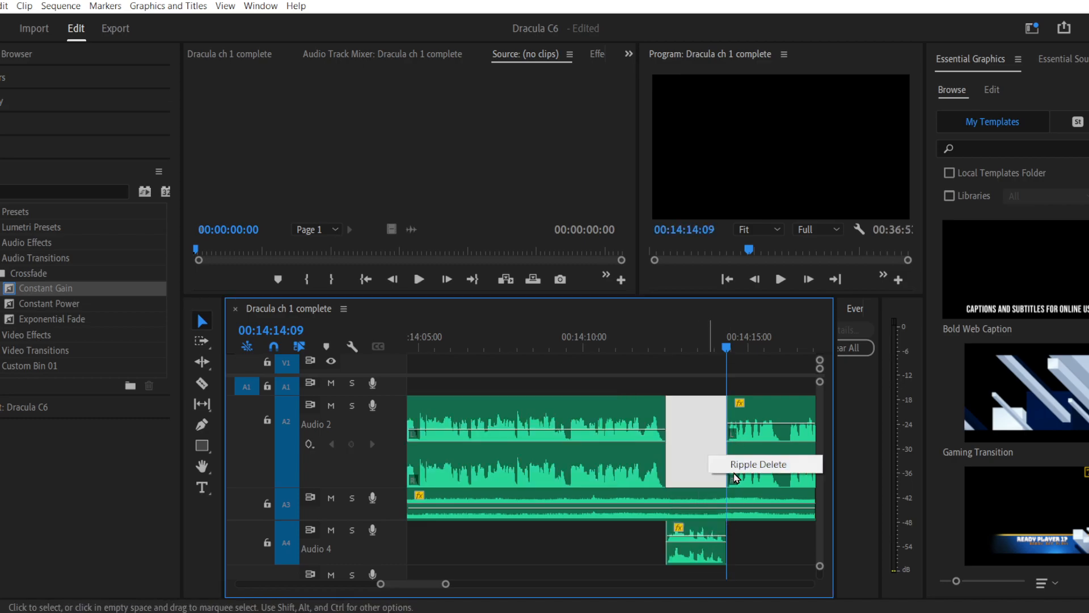
pyautogui.click(740, 465)
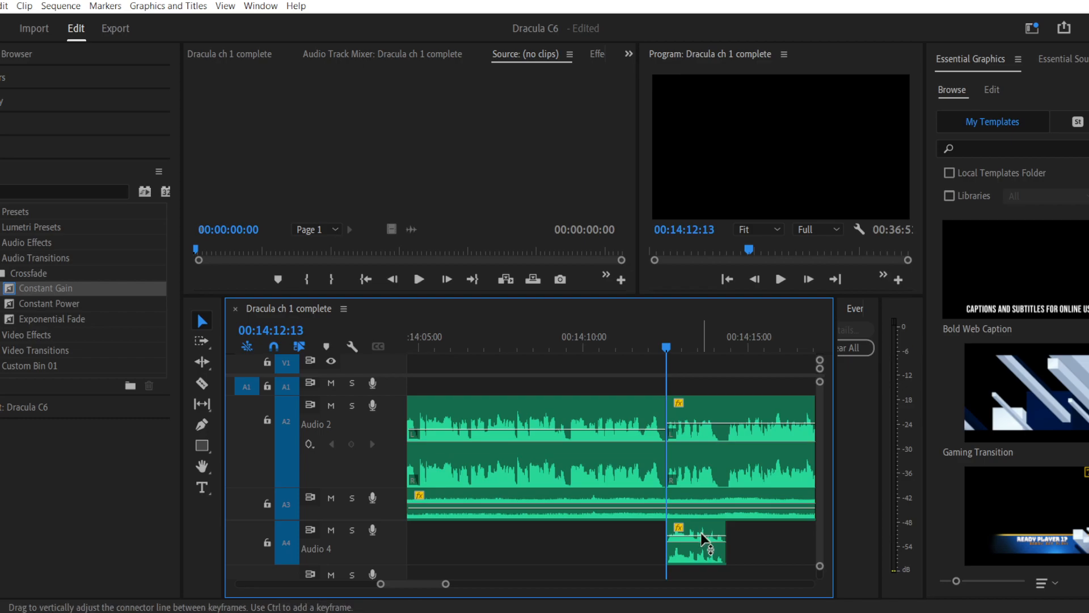
# Step: Lower the volume of the short Audio 4 clip starting at 00:14:12:13 to about -8.1 dB, checking it in playback
pyautogui.click(700, 534)
pyautogui.click(644, 347)
pyautogui.press('space')
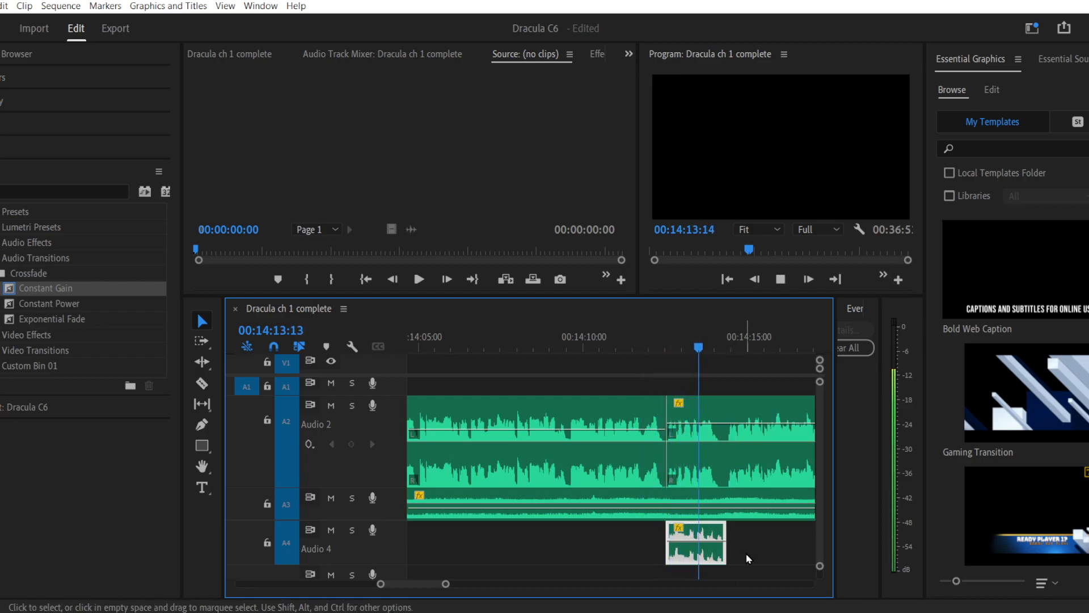
pyautogui.press('space')
pyautogui.moveTo(701, 545); pyautogui.dragTo(701, 547)
pyautogui.click(627, 344)
pyautogui.press('space')
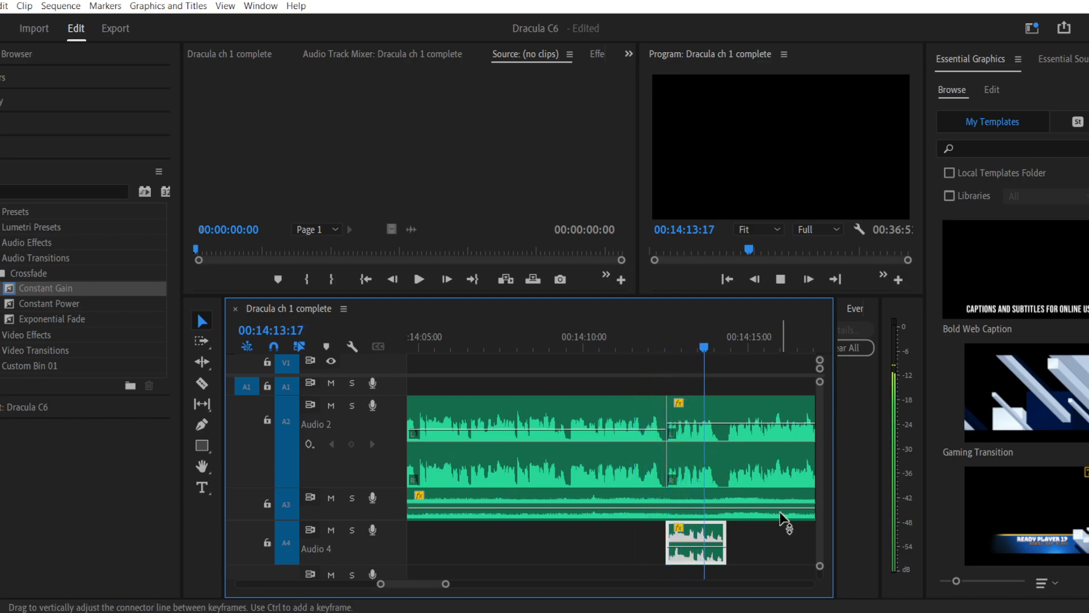
pyautogui.press('space')
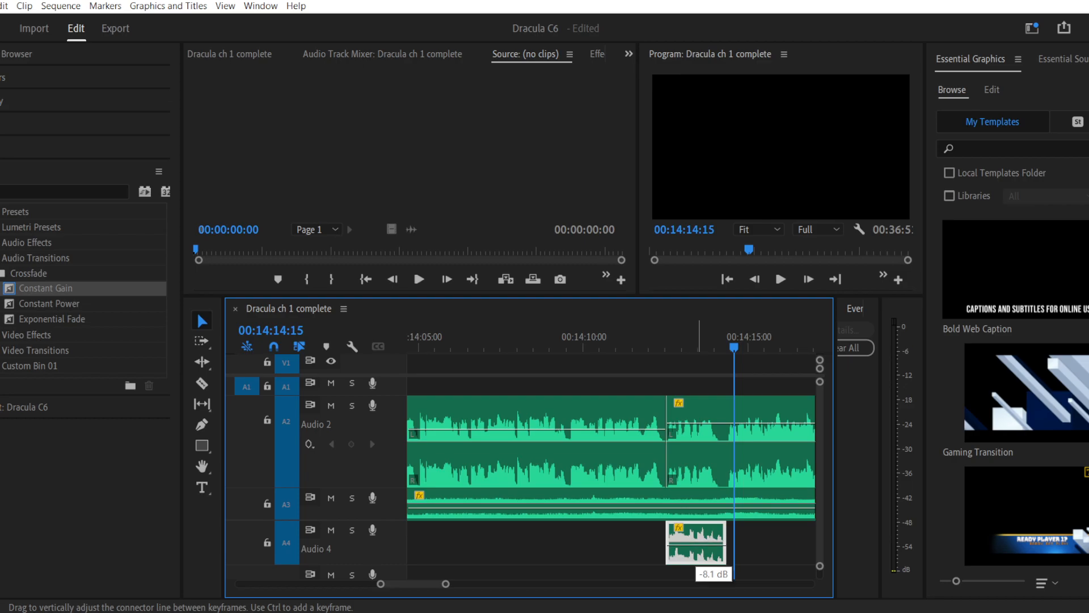
# Step: Play the narration on from about 00:14:11:07 and split Audio 2 in the pause at about 00:14:27:00
pyautogui.click(626, 339)
pyautogui.press('space')
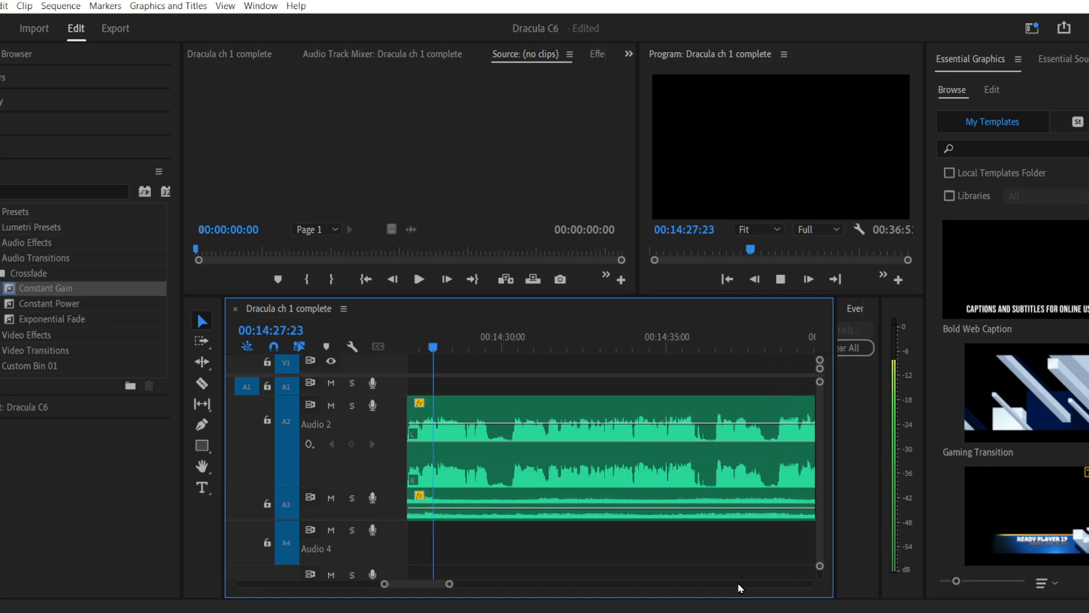
pyautogui.press('space')
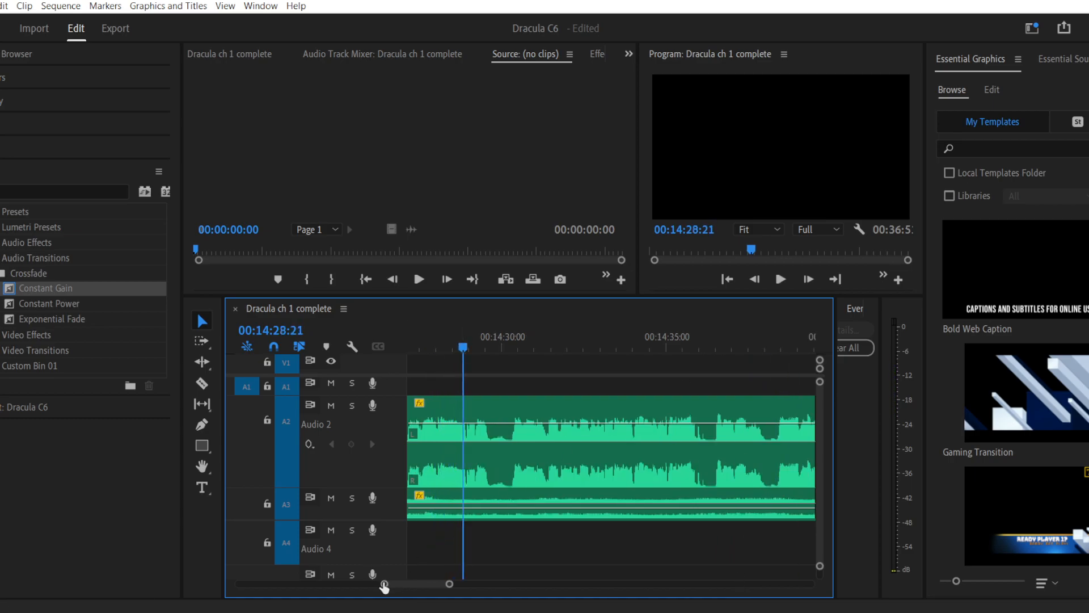
pyautogui.moveTo(384, 586); pyautogui.dragTo(379, 584)
pyautogui.click(202, 384)
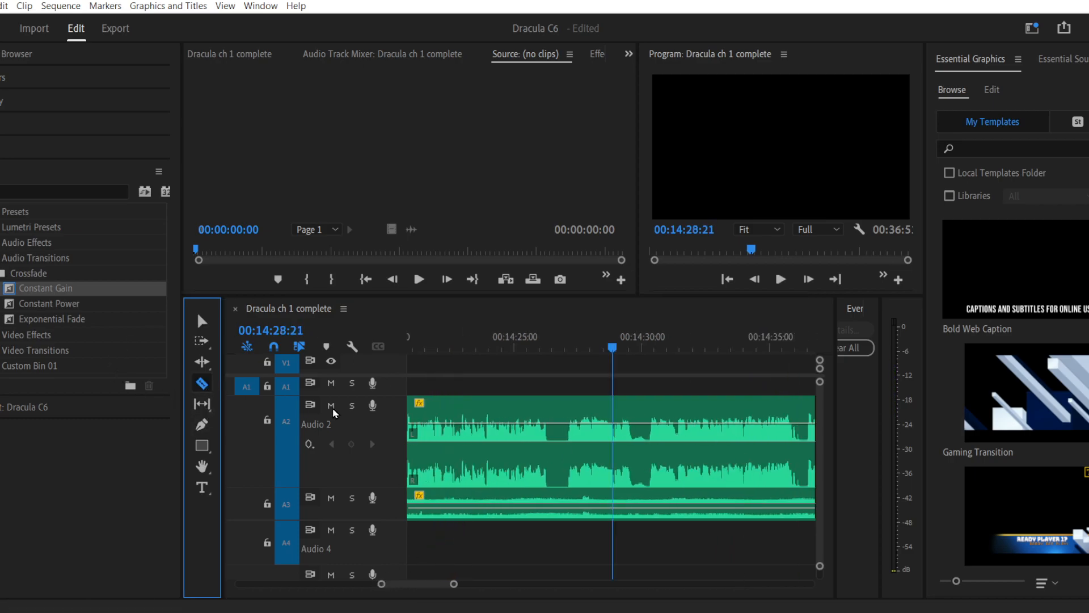
pyautogui.click(565, 434)
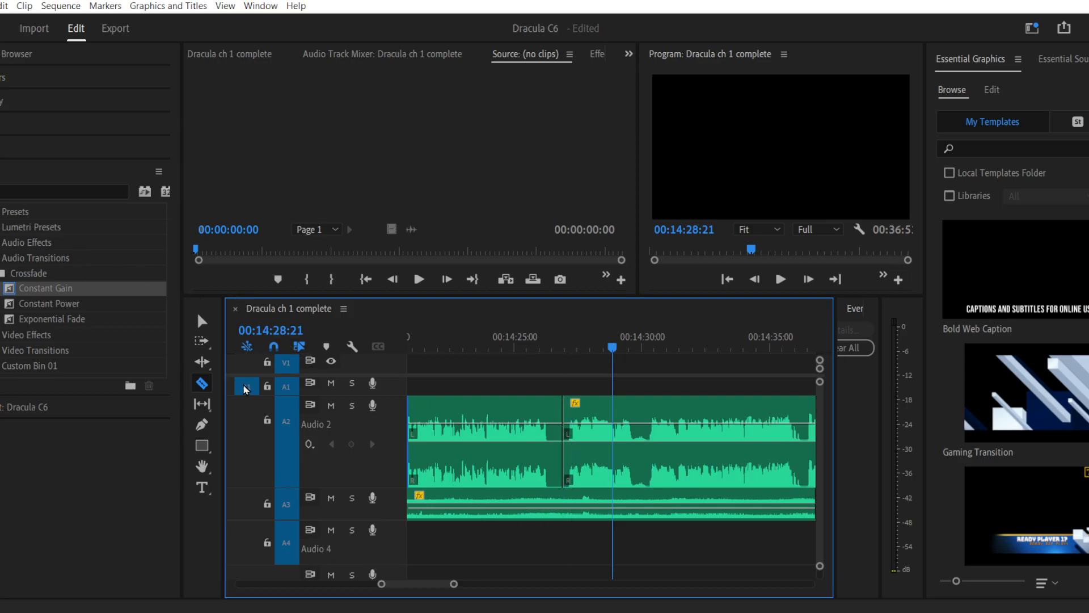
# Step: Tighten the pause by moving the Audio 2 clip after the new cut slightly earlier, and play across the join
pyautogui.click(202, 321)
pyautogui.moveTo(563, 447); pyautogui.dragTo(589, 441)
pyautogui.click(533, 347)
pyautogui.press('space')
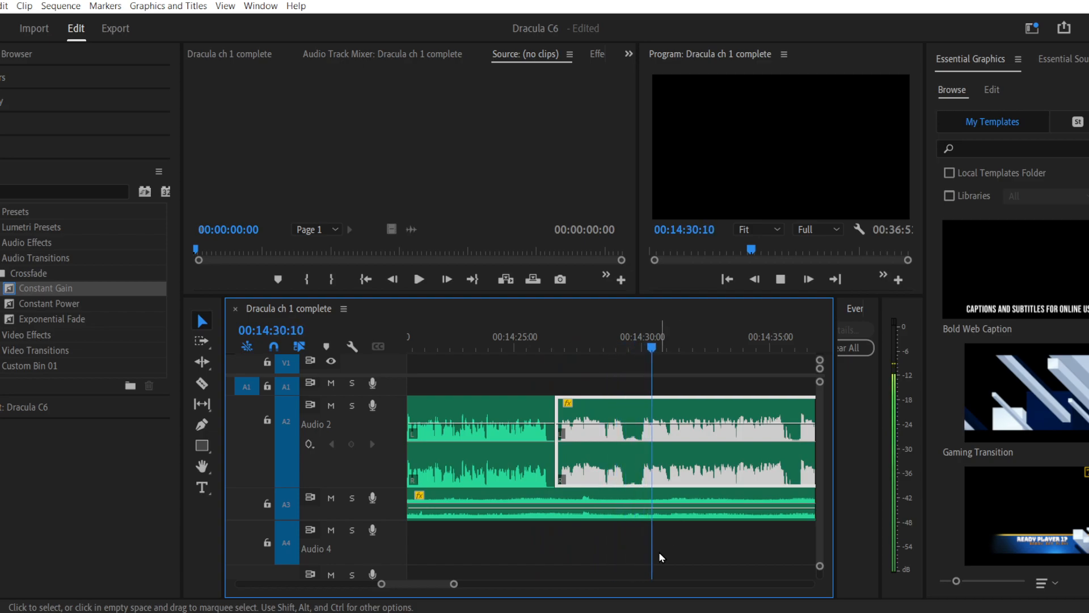
# Step: Cut out the silence on Audio 2 between about 00:14:29:09 and 00:14:29:21 and move the following clip earlier to close the gap
pyautogui.click(626, 344)
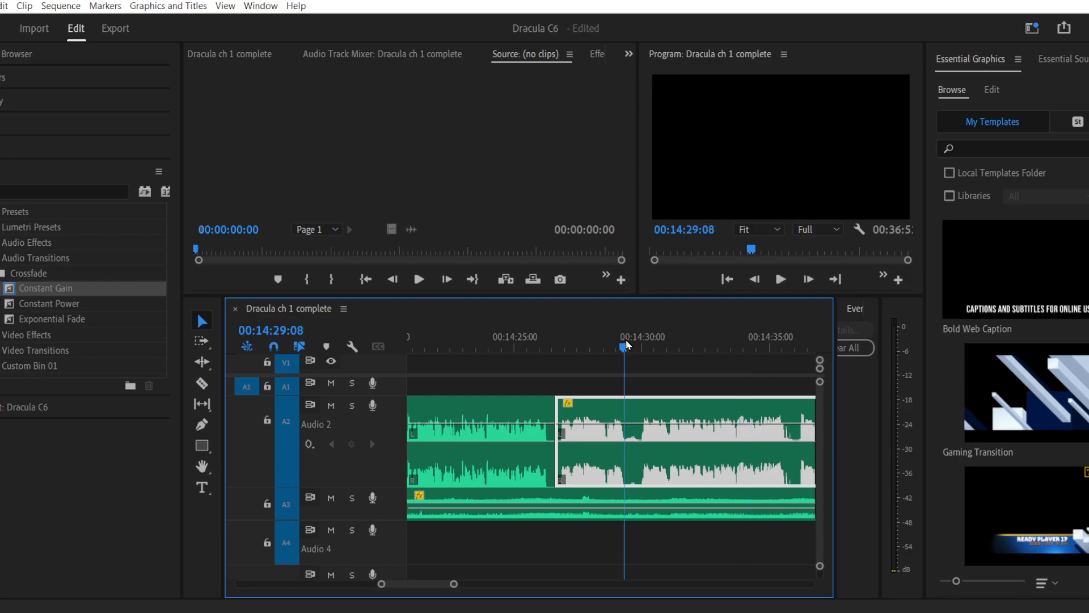
pyautogui.moveTo(381, 583); pyautogui.dragTo(404, 590)
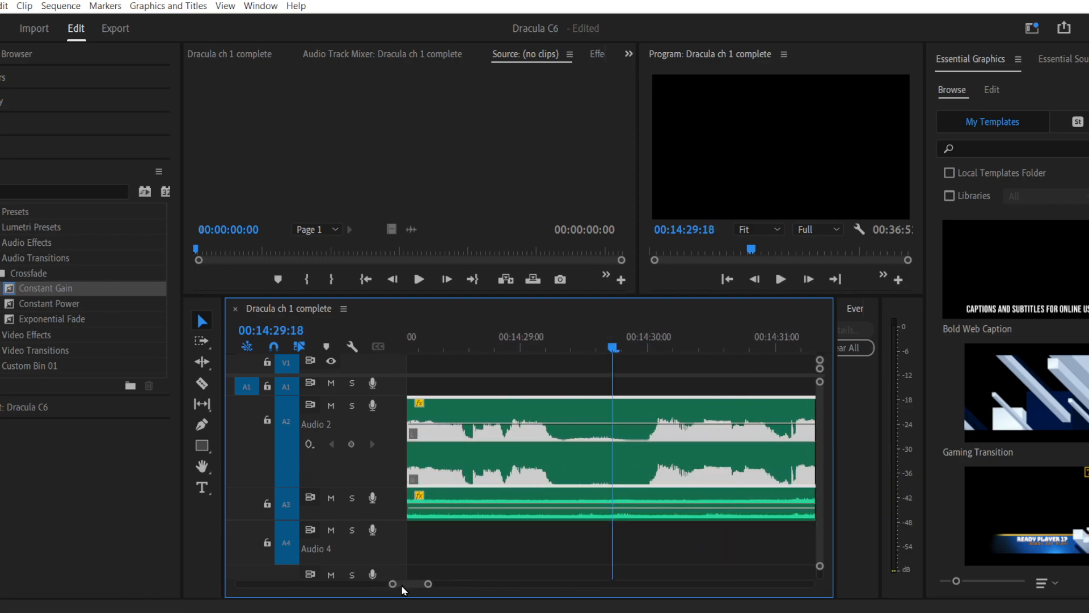
pyautogui.click(202, 383)
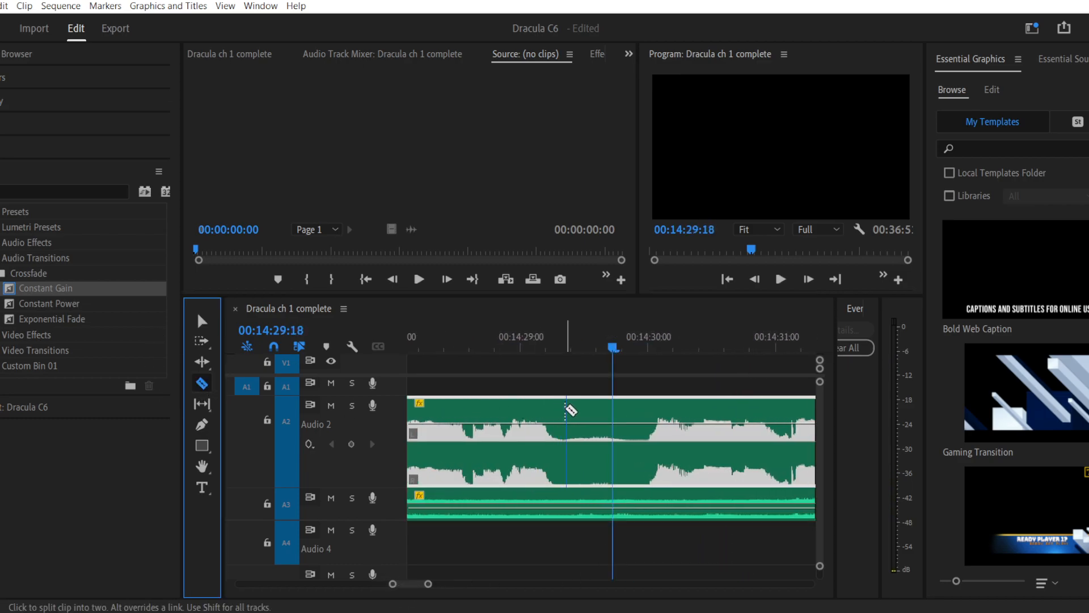
pyautogui.click(566, 410)
pyautogui.click(632, 418)
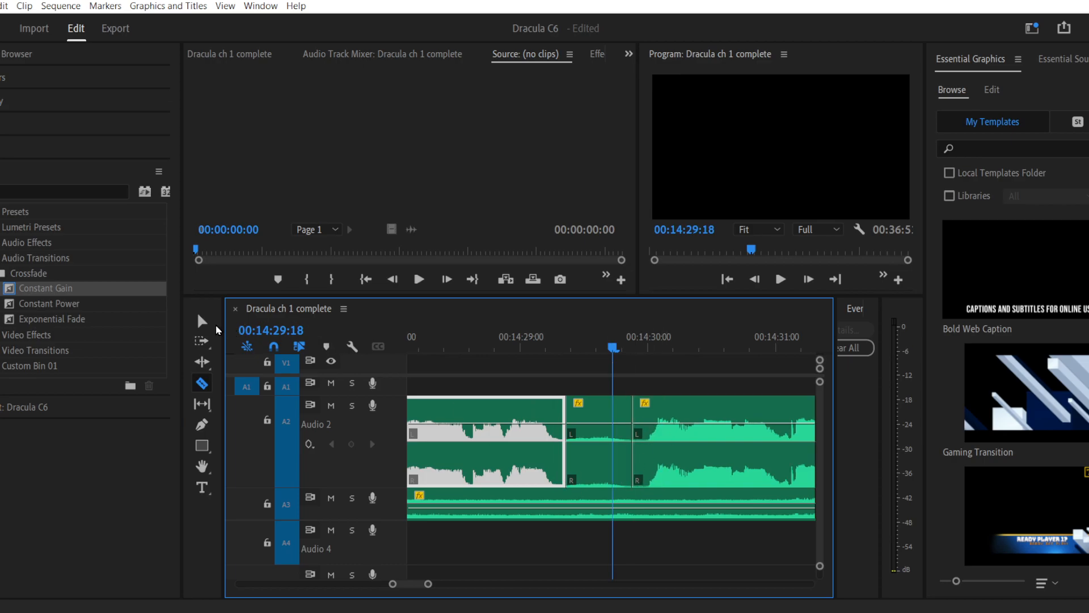
pyautogui.click(202, 321)
pyautogui.click(601, 458)
pyautogui.press('Delete')
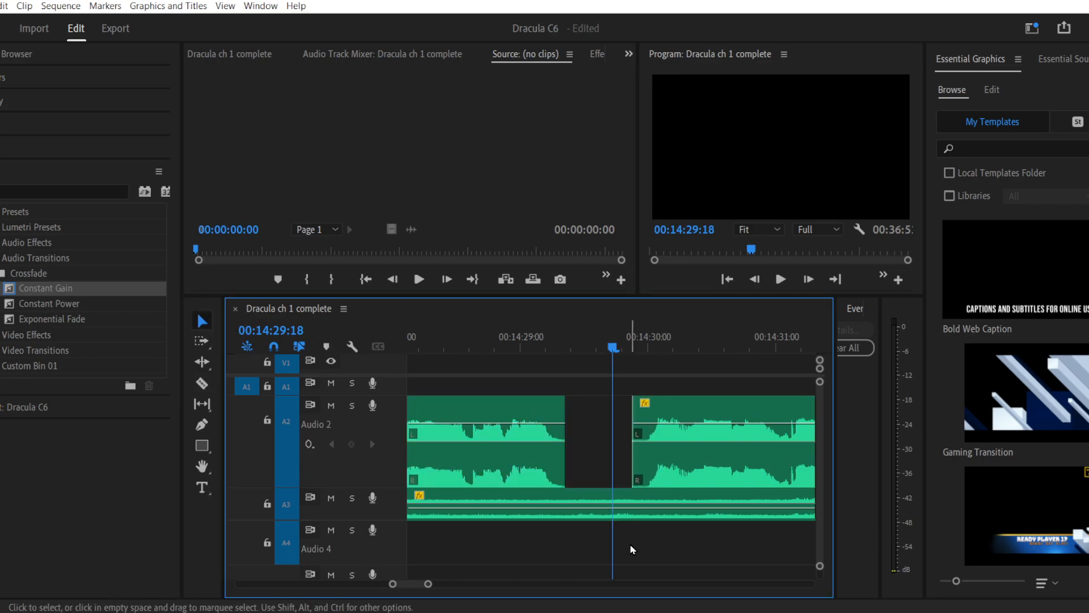
pyautogui.moveTo(696, 472); pyautogui.dragTo(650, 468)
# Step: Play the narration from about 00:14:28:14 and slightly lower the volume of the short Audio 2 clip ending at about 00:14:29:09
pyautogui.click(469, 337)
pyautogui.press('space')
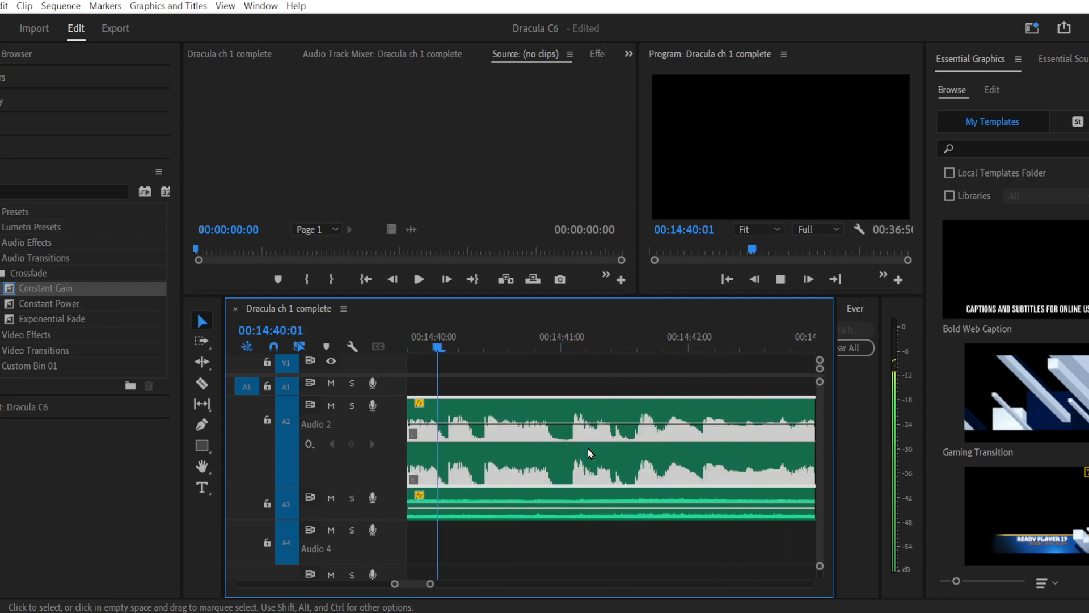
pyautogui.moveTo(431, 586); pyautogui.dragTo(486, 584)
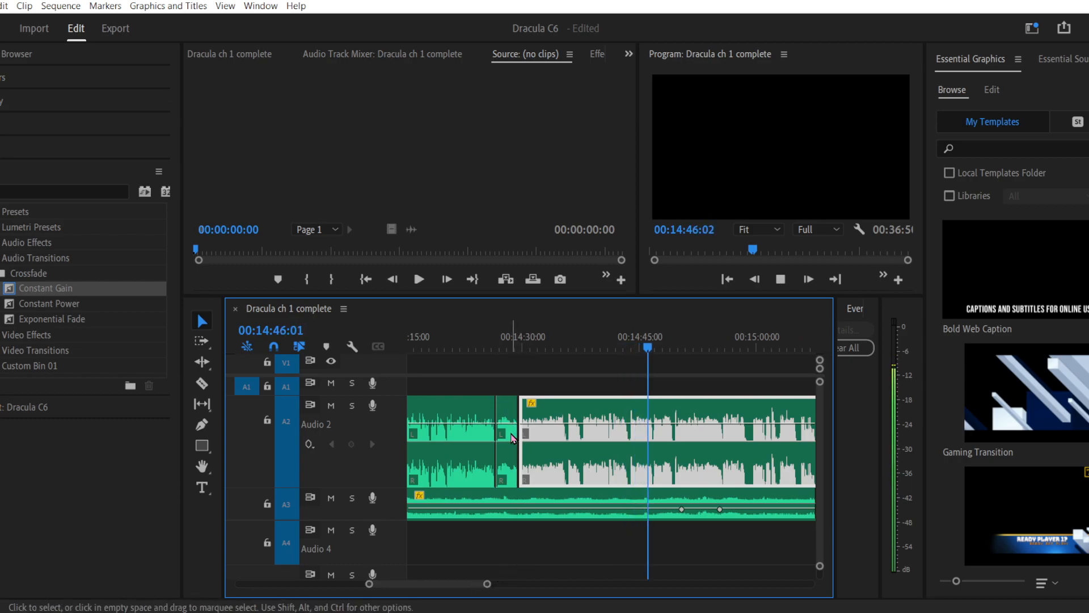
pyautogui.moveTo(511, 423); pyautogui.dragTo(512, 425)
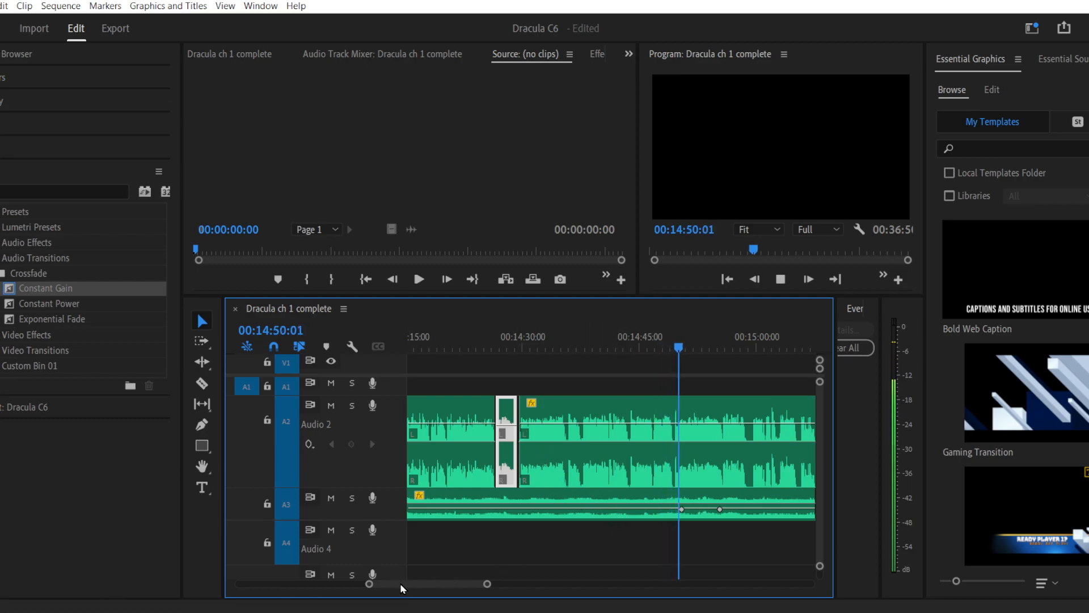
# Step: Review the narration up to about 00:15:06:01 and split Audio 2 in the pause at about 00:15:05:09
pyautogui.moveTo(369, 584); pyautogui.dragTo(383, 583)
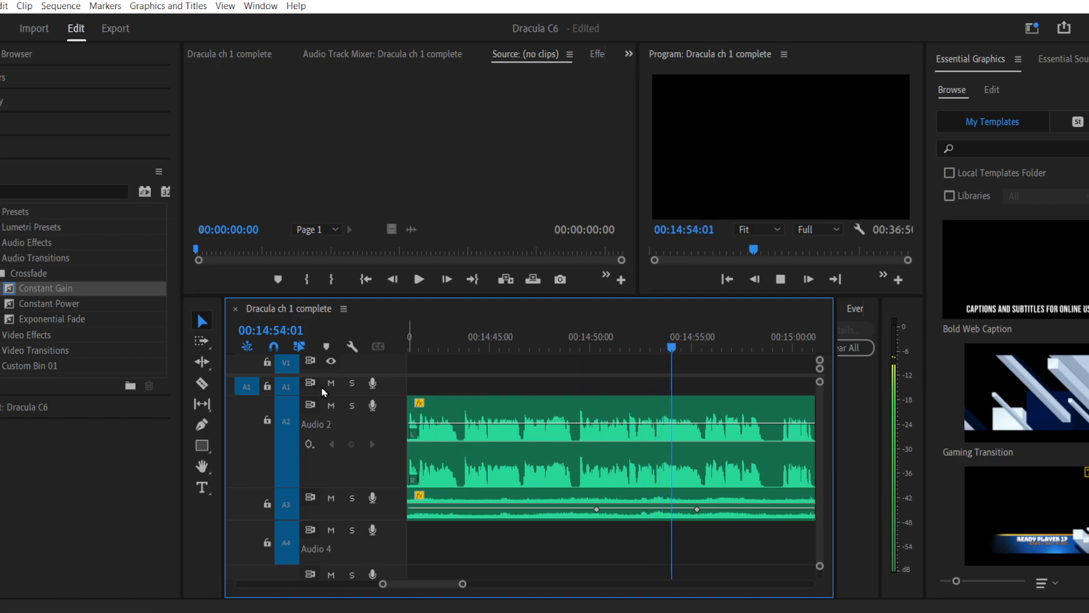
pyautogui.click(202, 384)
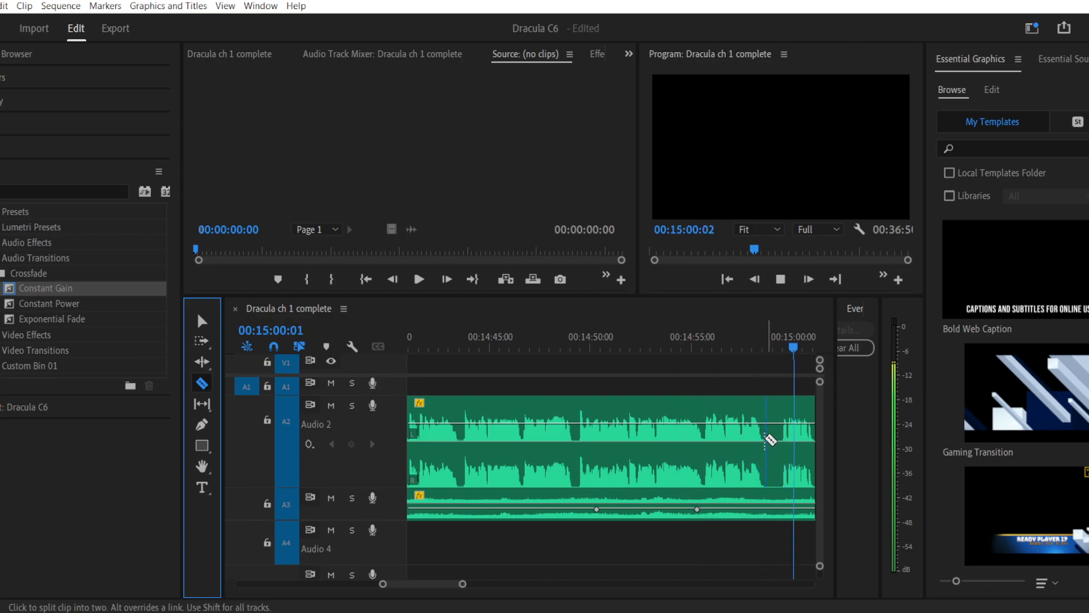
pyautogui.press('space')
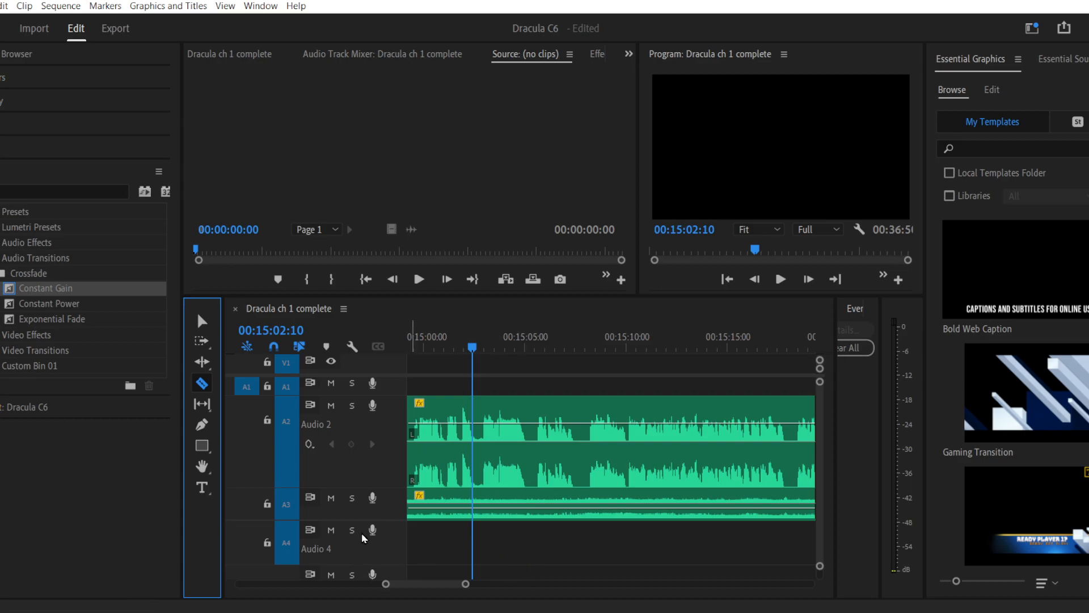
pyautogui.press('space')
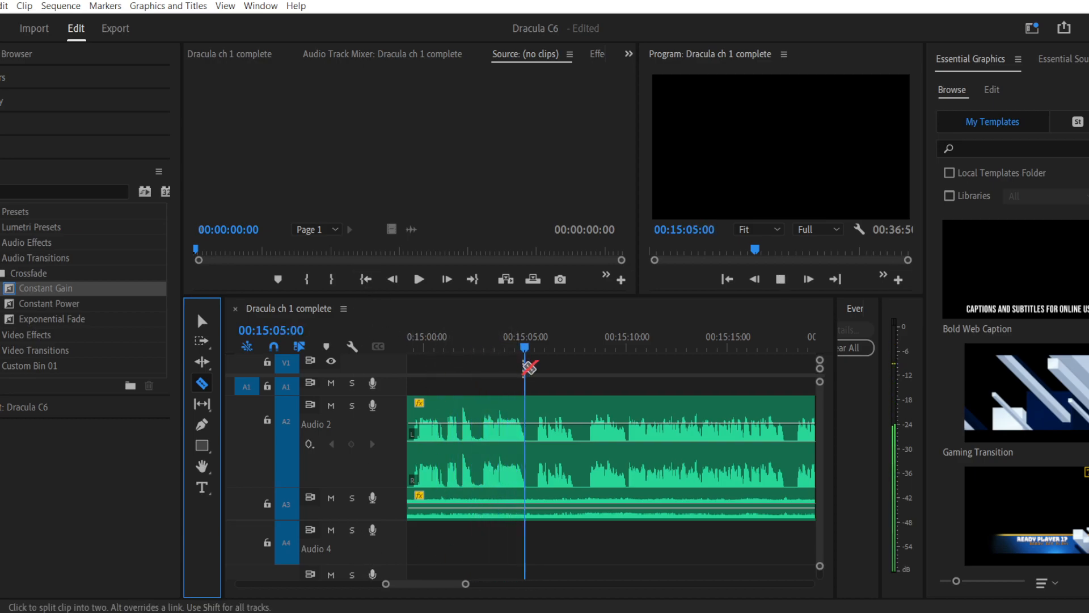
pyautogui.click(532, 445)
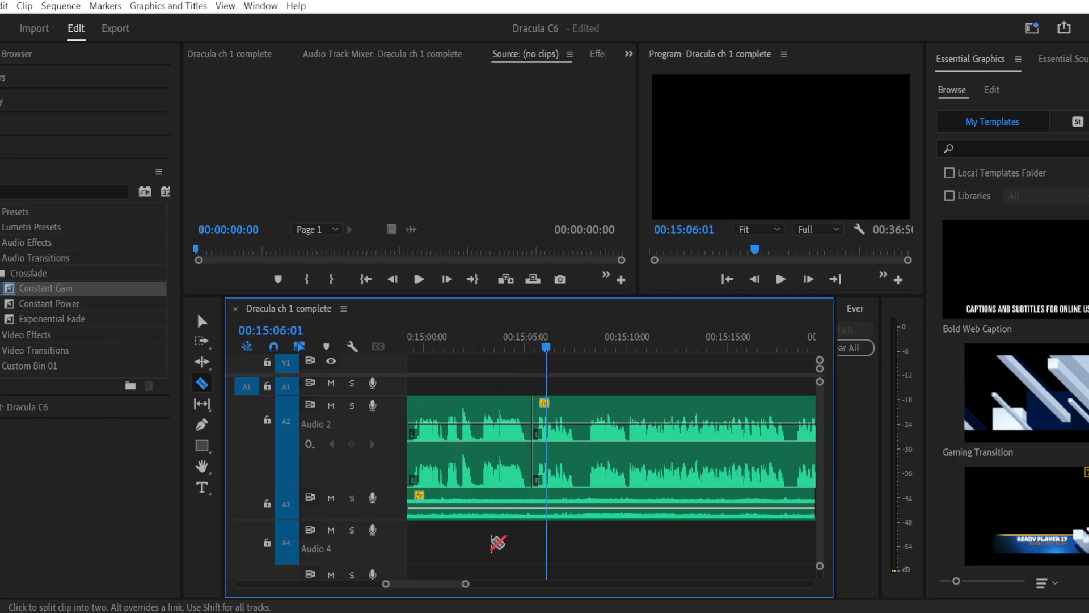
# Step: Switch to File Explorer, preview Church bells from the 01 SFX Things folder, and place it on Audio 4 at about 00:15:00:00
pyautogui.moveTo(386, 588); pyautogui.dragTo(374, 586)
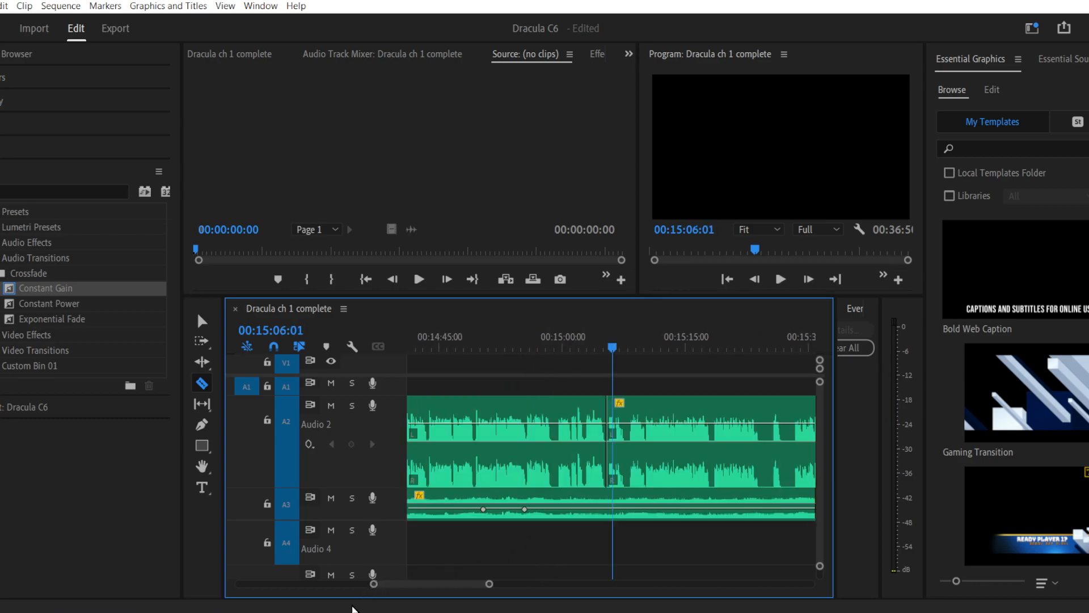
pyautogui.hotkey('alt', 'Tab')
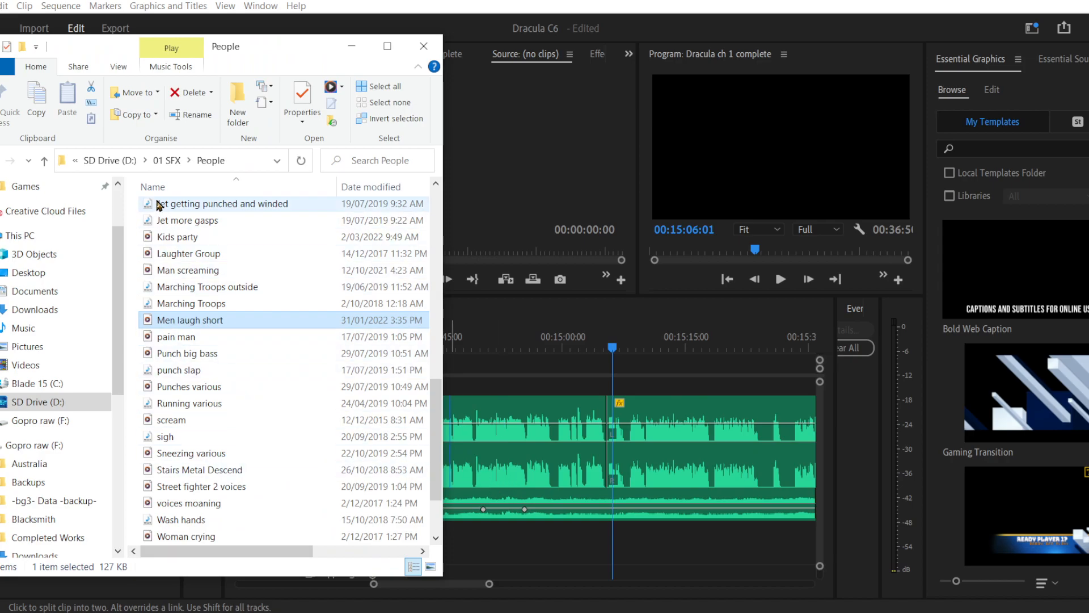
pyautogui.click(166, 162)
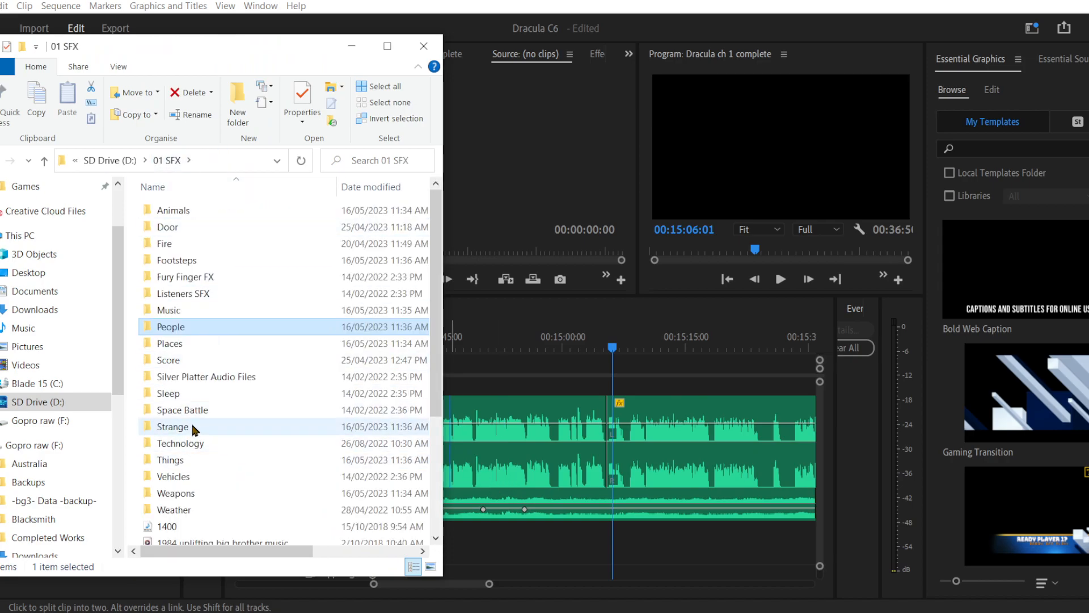
pyautogui.doubleClick(196, 461)
pyautogui.scroll(-4, 228, 452)
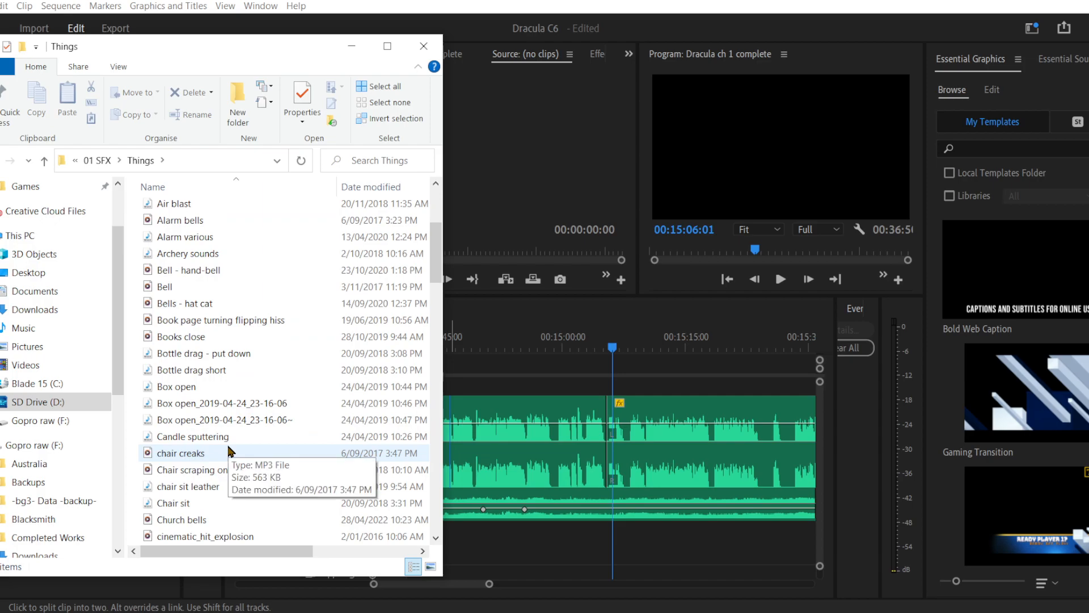
pyautogui.scroll(-1, 228, 451)
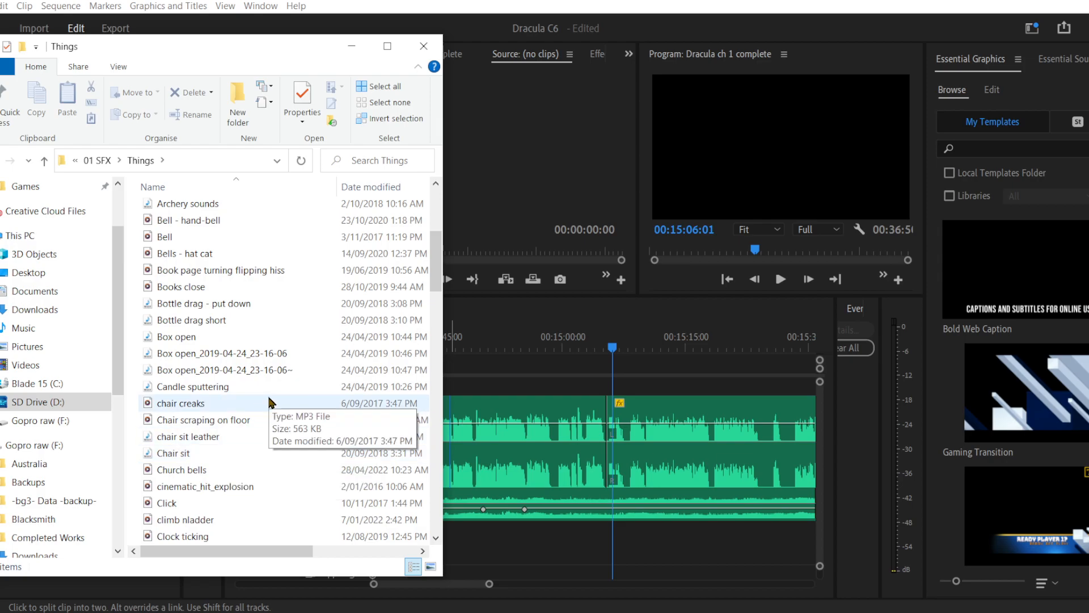
pyautogui.click(241, 475)
pyautogui.doubleClick(240, 474)
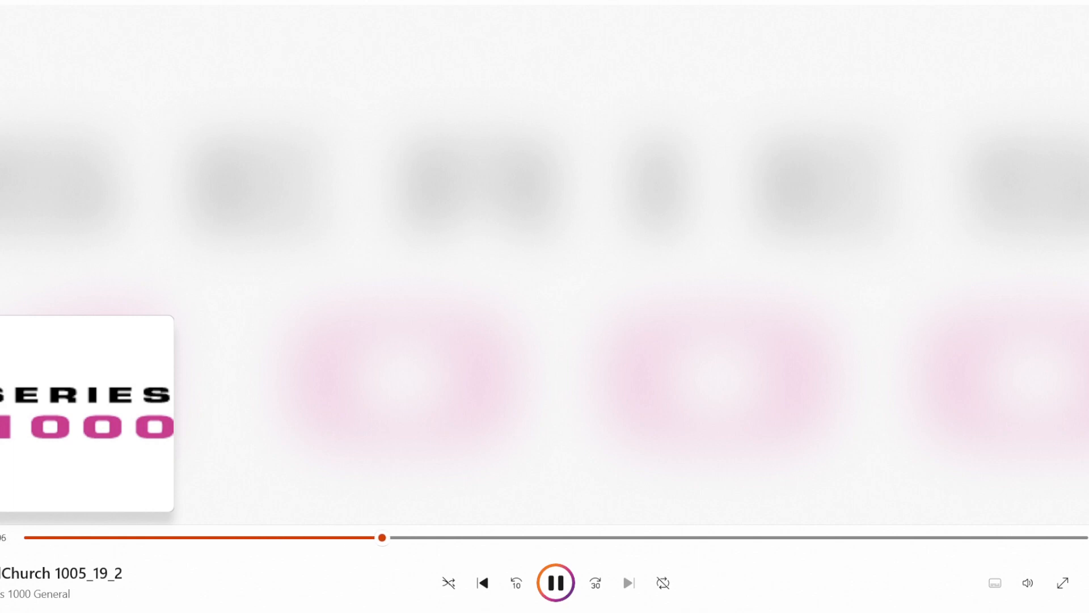
pyautogui.hotkey('alt', 'F4')
pyautogui.moveTo(200, 473); pyautogui.dragTo(565, 542)
# Step: Move the Church bells clip on Audio 4 to start at 00:14:58:09 and lower its volume to about -8.1 dB, checking it in playback
pyautogui.click(513, 348)
pyautogui.press('space')
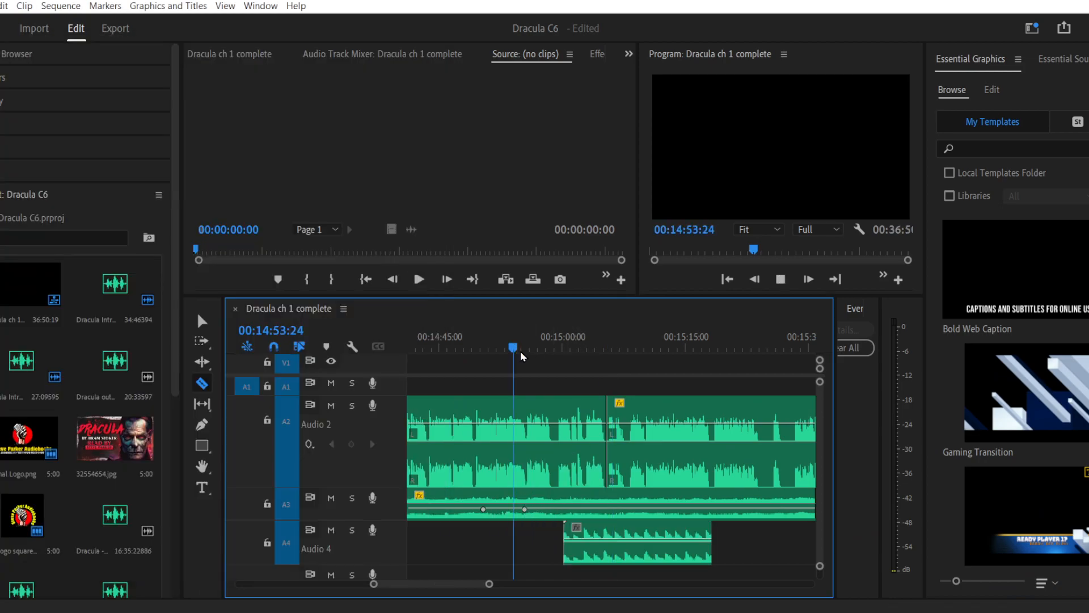
pyautogui.moveTo(374, 584); pyautogui.dragTo(380, 586)
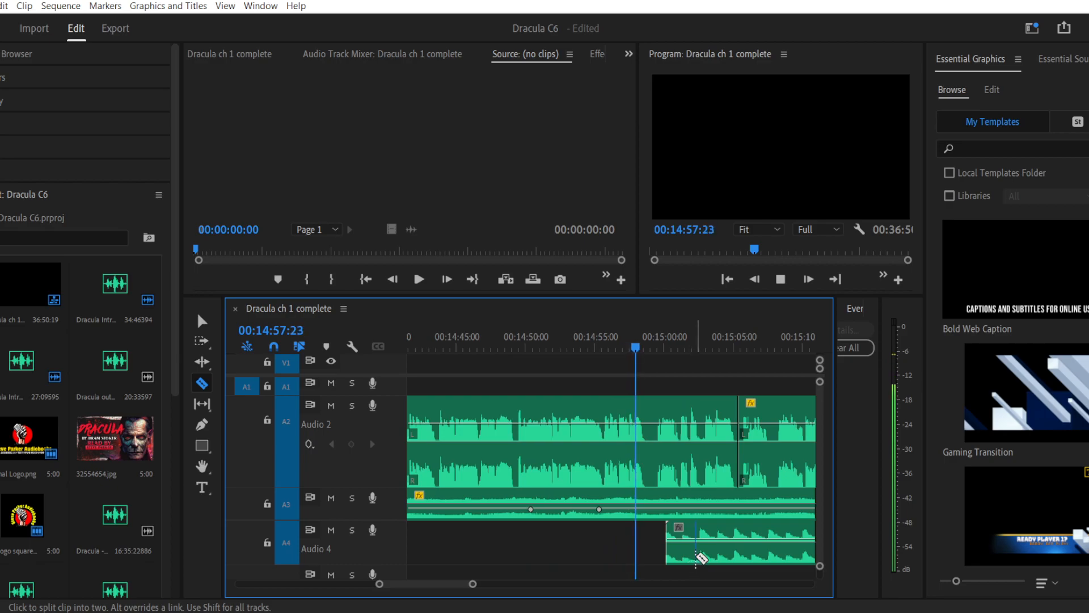
pyautogui.click(202, 321)
pyautogui.press('space')
pyautogui.click(642, 348)
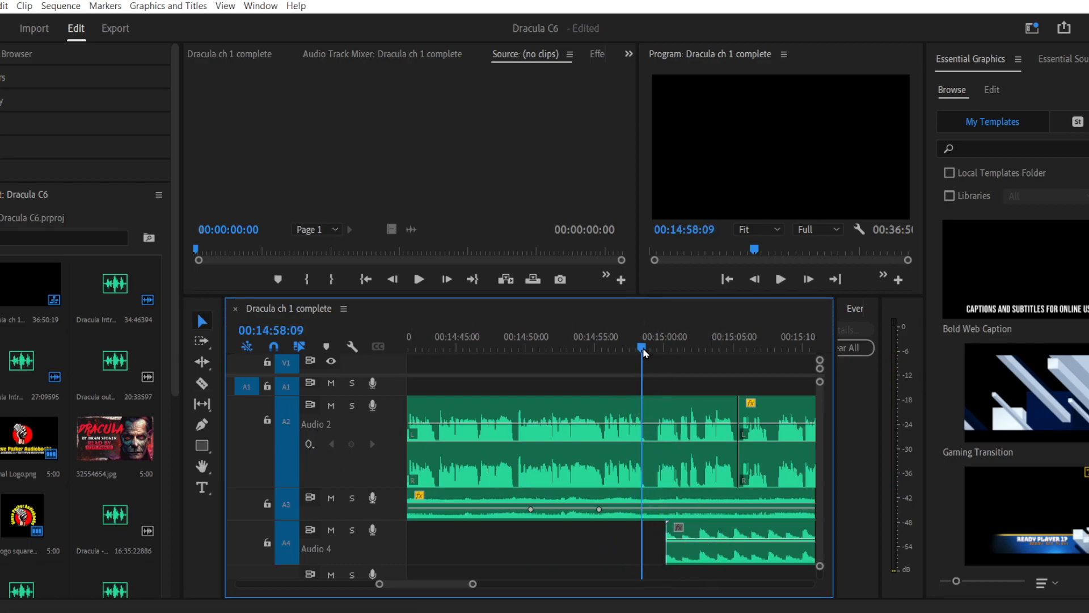
pyautogui.moveTo(724, 562)
pyautogui.mouseDown()
pyautogui.moveTo(704, 562)
pyautogui.moveTo(717, 544)
pyautogui.mouseUp()
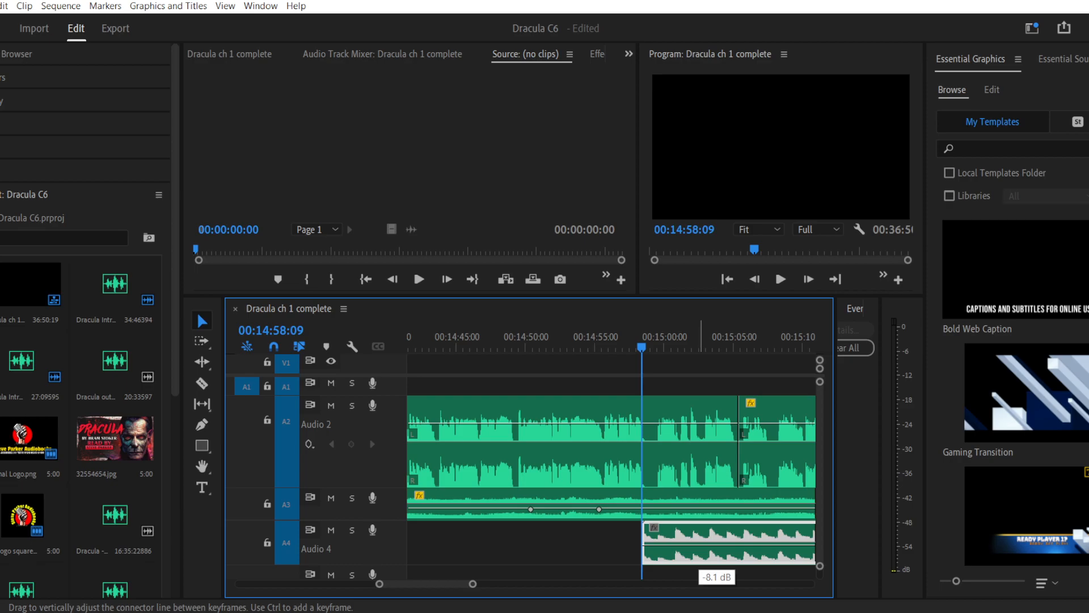
pyautogui.press('space')
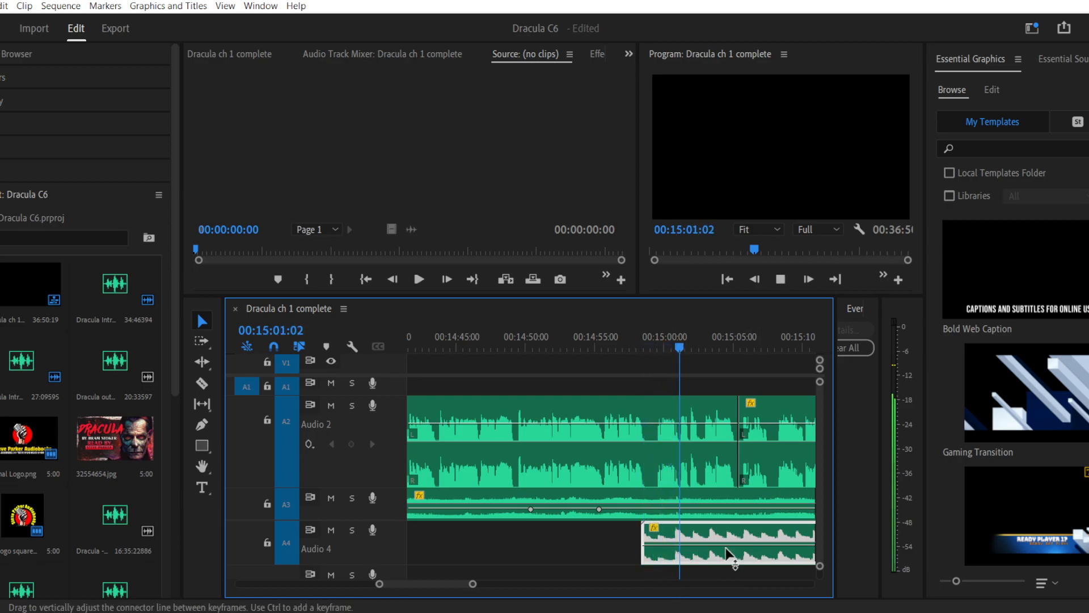
# Step: Lower the Church bells volume further on Audio 4, add two keyframes around 00:15:05 with the second lower, and play the change
pyautogui.moveTo(740, 547); pyautogui.dragTo(744, 562)
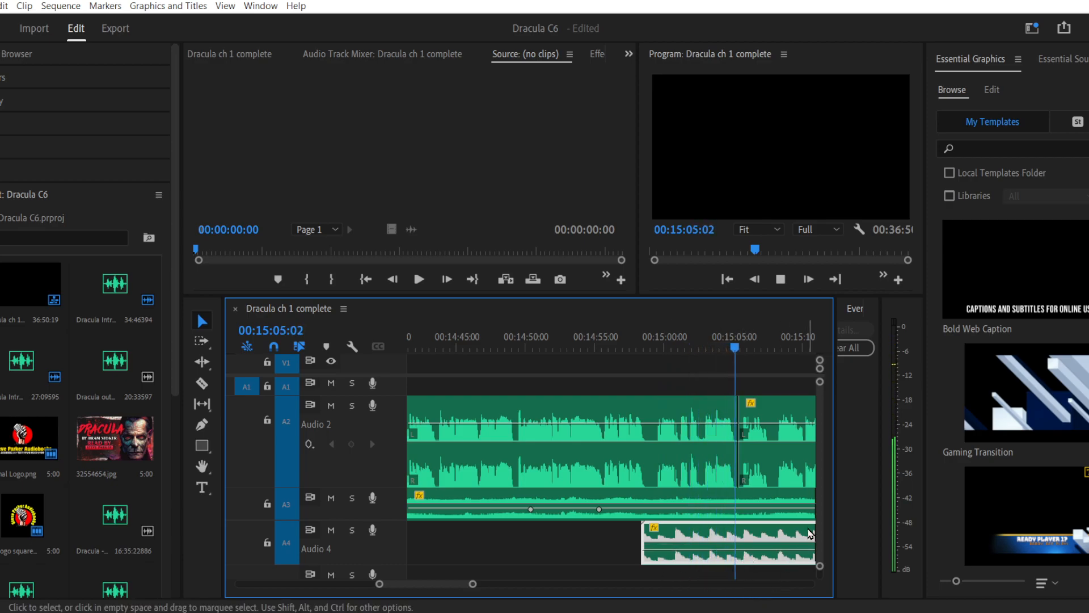
pyautogui.press('space')
pyautogui.click(202, 424)
pyautogui.click(743, 551)
pyautogui.click(732, 551)
pyautogui.moveTo(743, 551); pyautogui.dragTo(746, 559)
pyautogui.click(702, 342)
pyautogui.press('space')
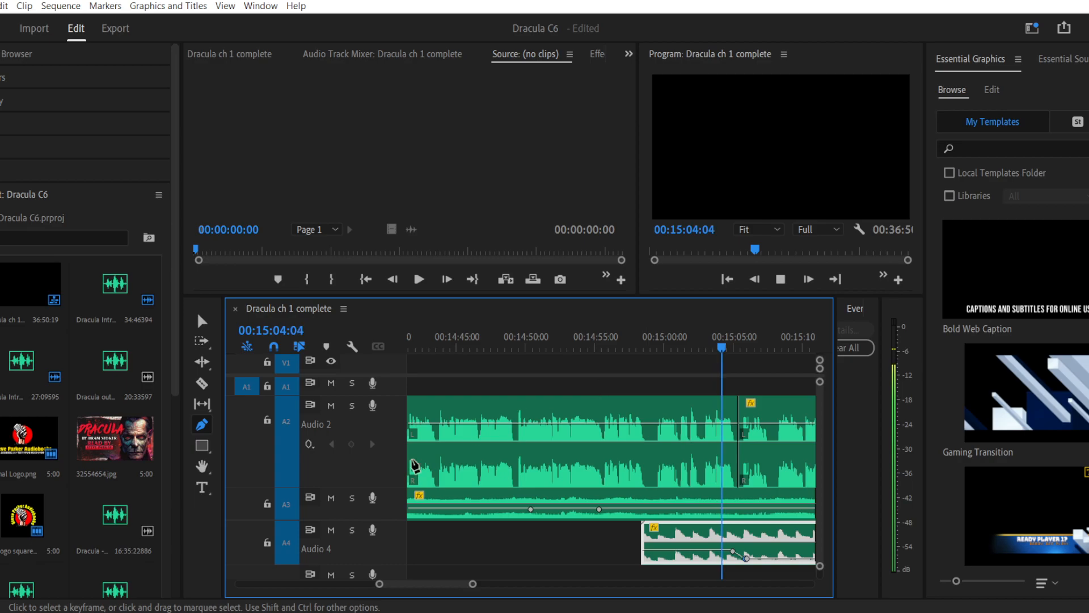
# Step: Split the Church bells clip on Audio 4 just before the second volume keyframe, at about 00:15:05:16
pyautogui.click(208, 386)
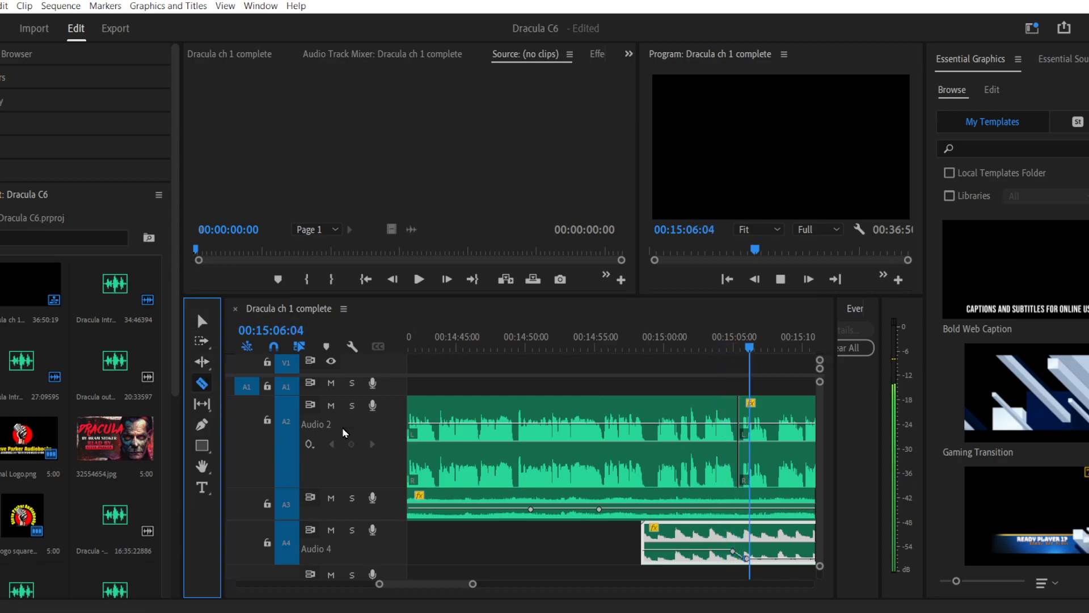
pyautogui.press('space')
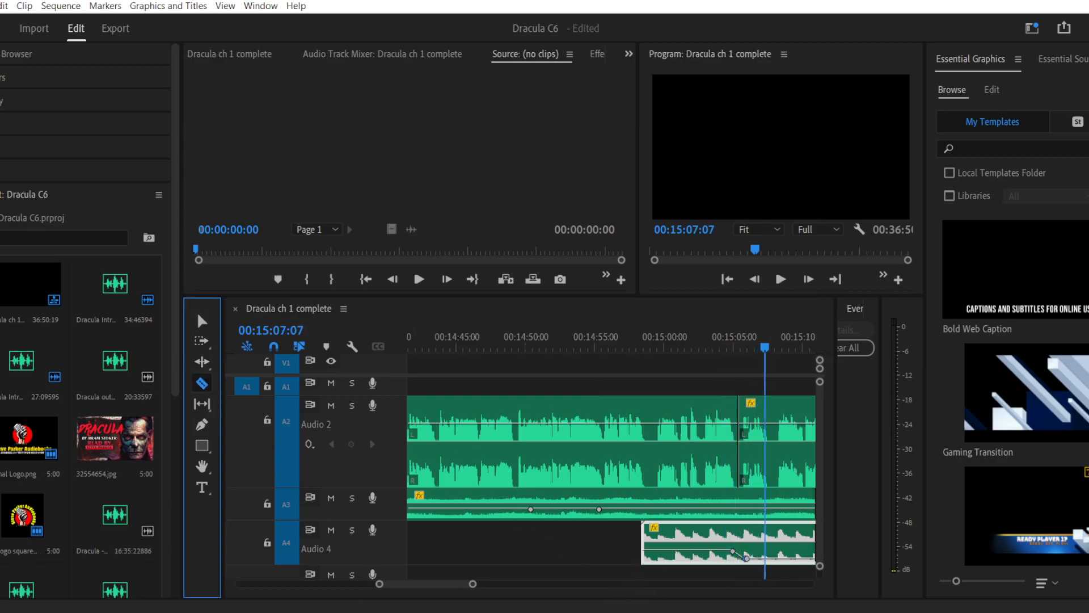
pyautogui.moveTo(379, 583); pyautogui.dragTo(389, 583)
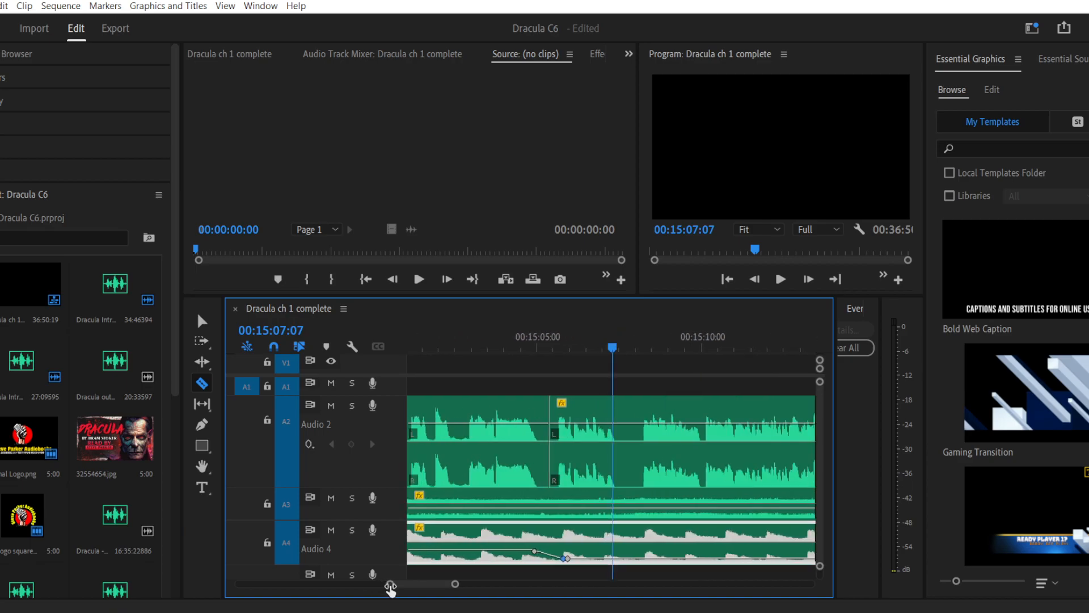
pyautogui.click(562, 538)
pyautogui.click(203, 323)
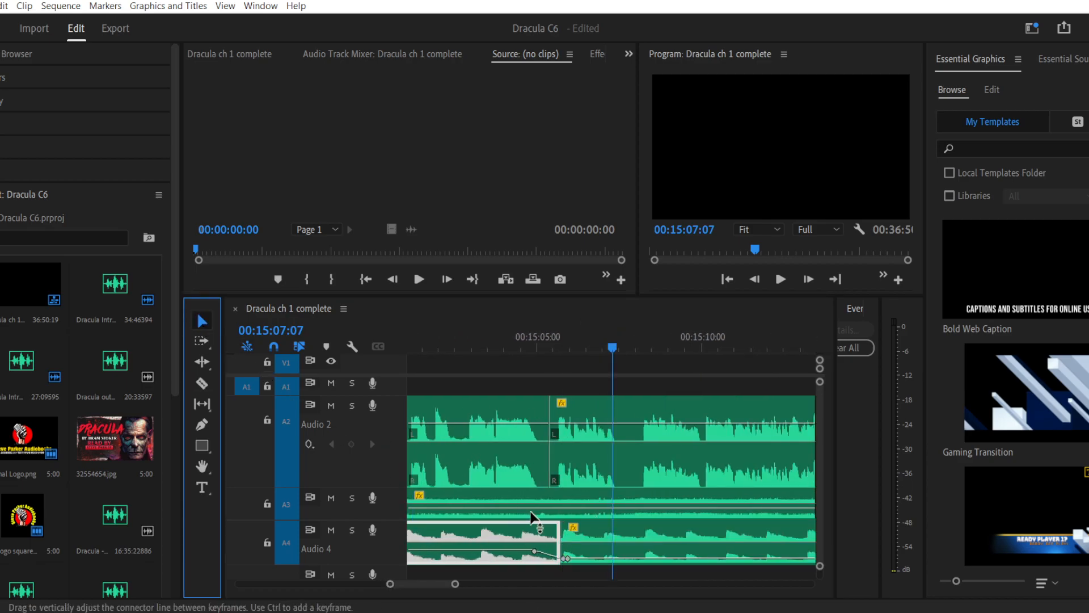
# Step: Try deleting the Church bells section after the split, and undo the deletion
pyautogui.click(646, 544)
pyautogui.press('Delete')
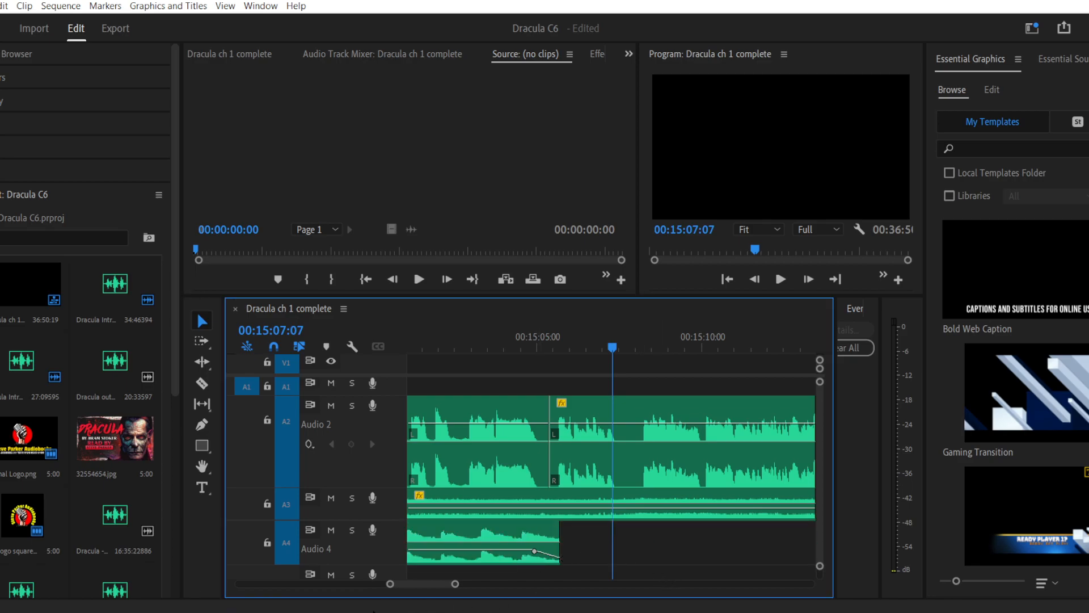
pyautogui.moveTo(389, 585); pyautogui.dragTo(366, 595)
pyautogui.hotkey('ctrl', 'z')
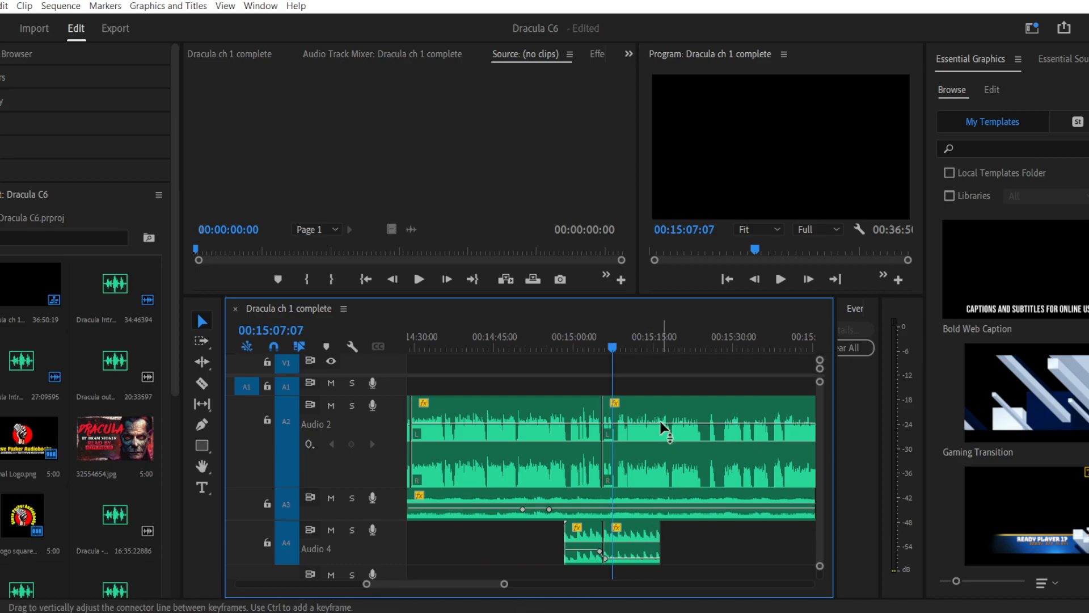
# Step: Play the end of the second Church bells section from about 00:15:12 to 00:15:17, and delete that section from Audio 4
pyautogui.moveTo(651, 347); pyautogui.dragTo(657, 350)
pyautogui.press('space')
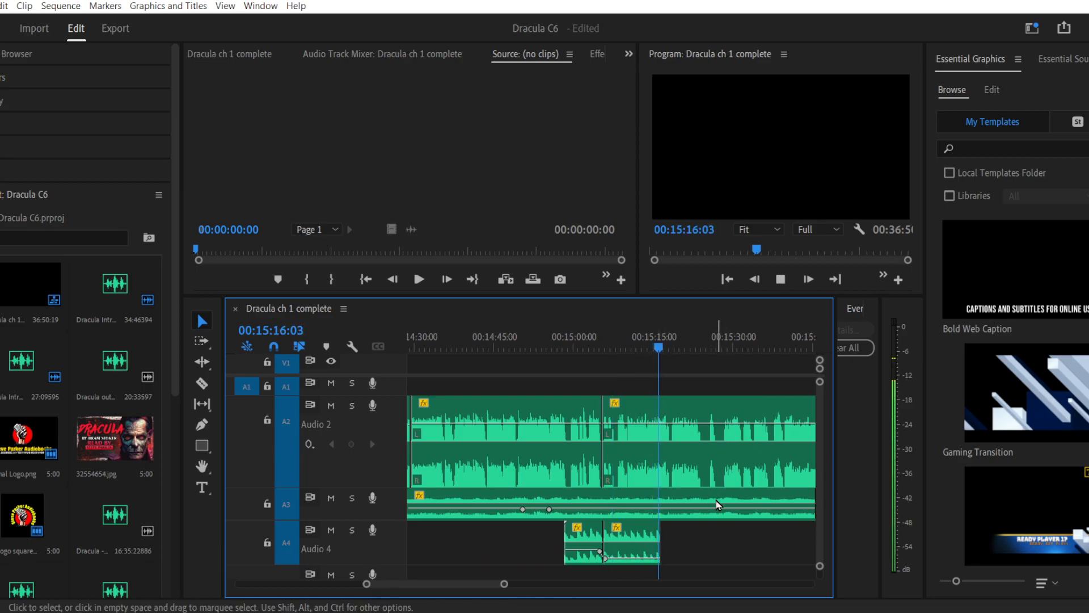
pyautogui.click(637, 336)
pyautogui.press('space')
pyautogui.press('space')
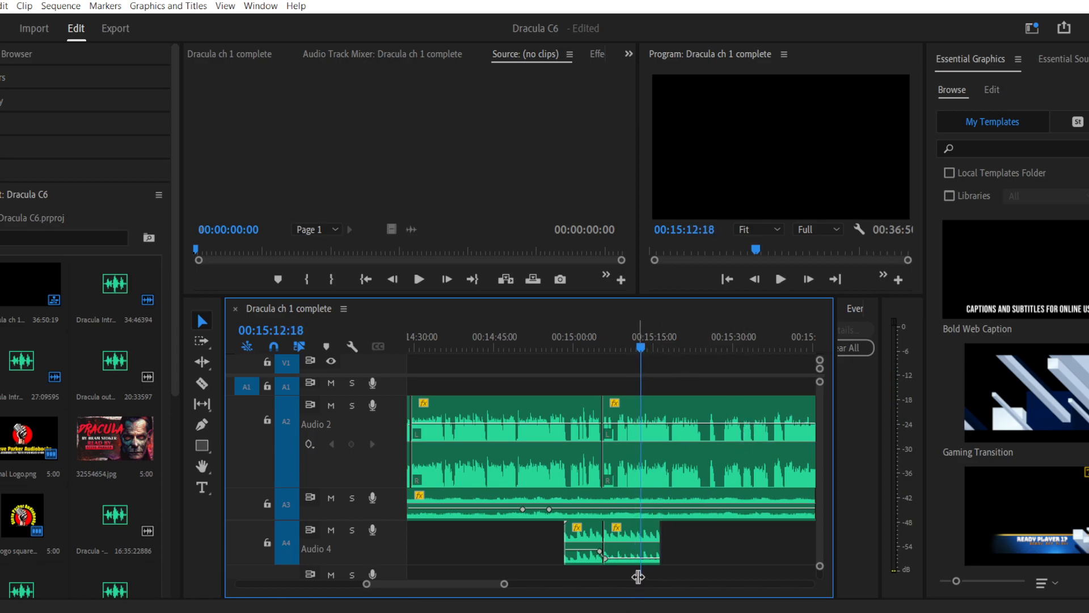
pyautogui.click(640, 559)
pyautogui.press('space')
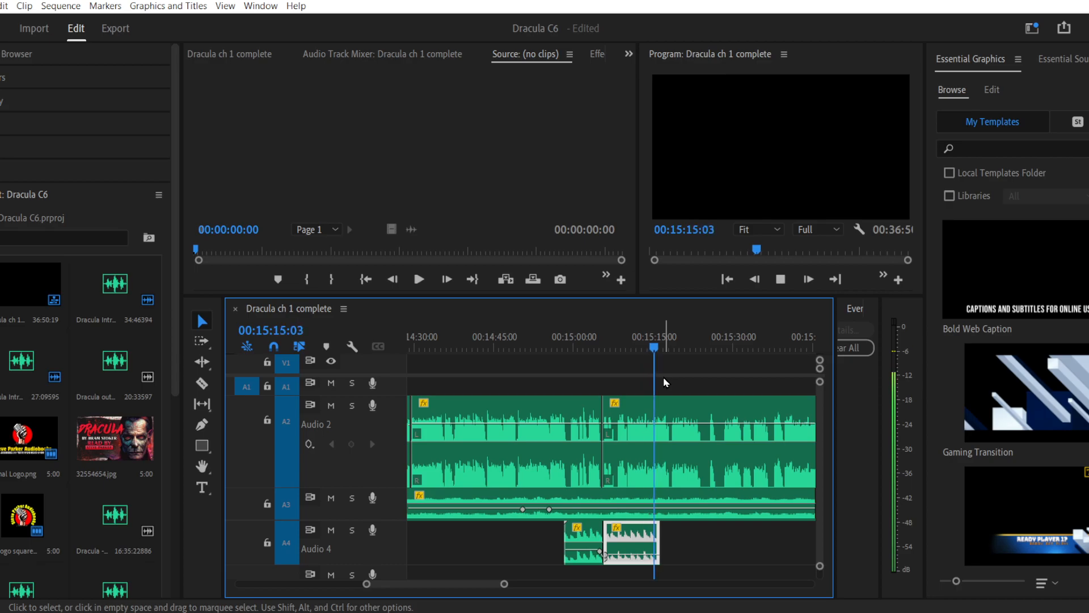
pyautogui.press('space')
pyautogui.press('Delete')
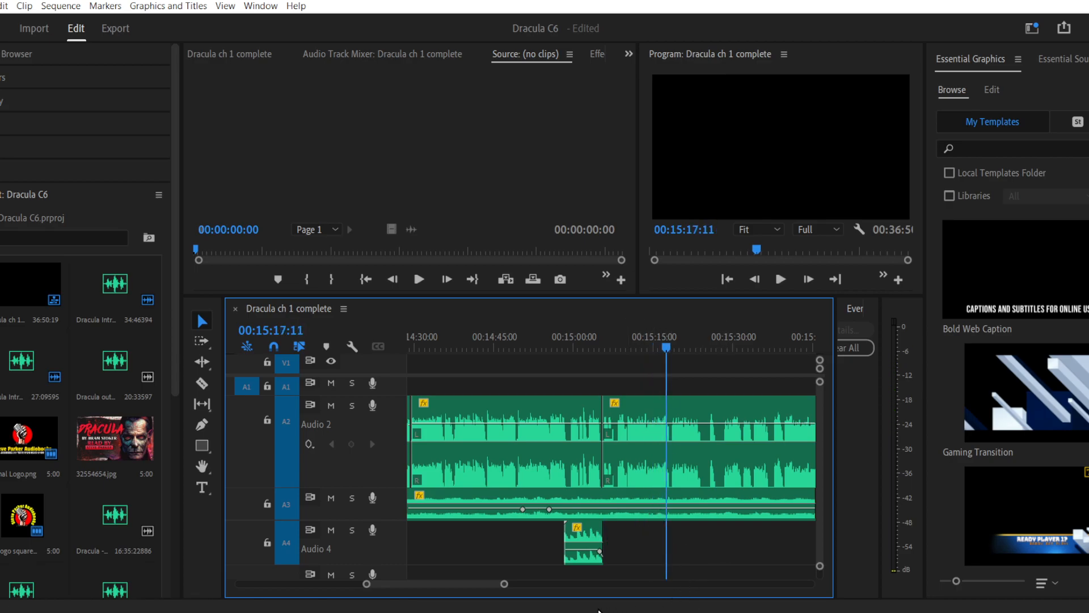
# Step: Move the Church bells fade-out keyframe earlier to about 00:15:04:13, set the ending one to -999.0 dB, and play the fade
pyautogui.moveTo(366, 583); pyautogui.dragTo(382, 584)
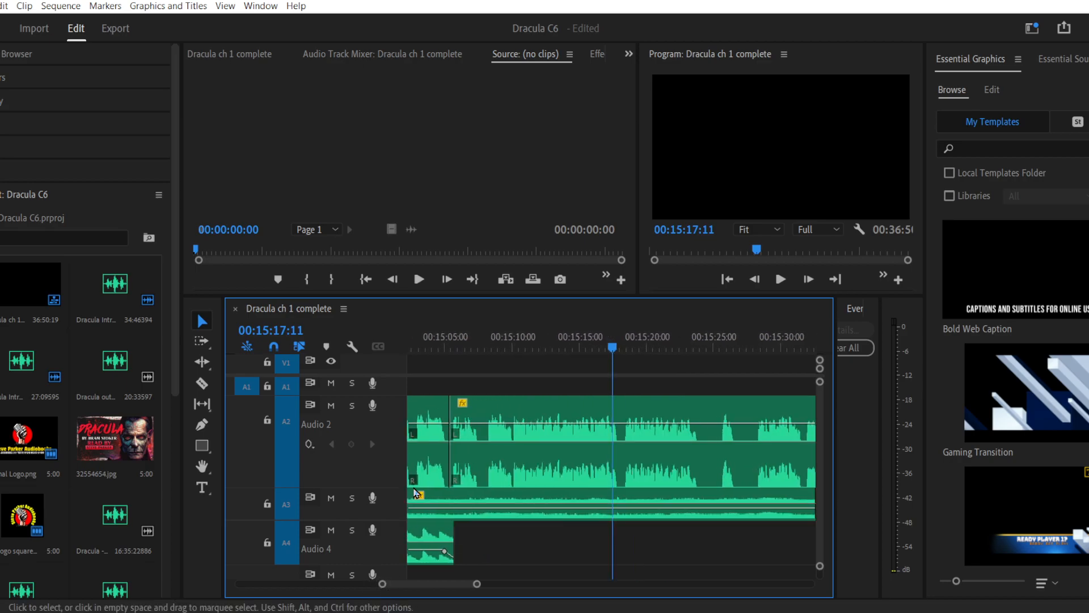
pyautogui.click(437, 344)
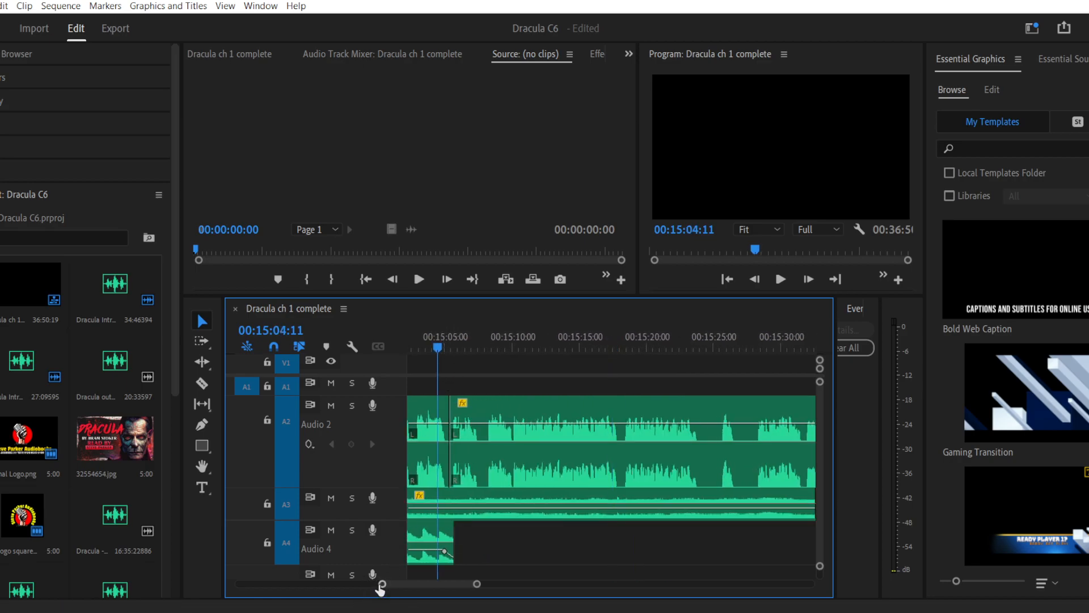
pyautogui.moveTo(382, 584); pyautogui.dragTo(391, 584)
pyautogui.moveTo(633, 551); pyautogui.dragTo(617, 550)
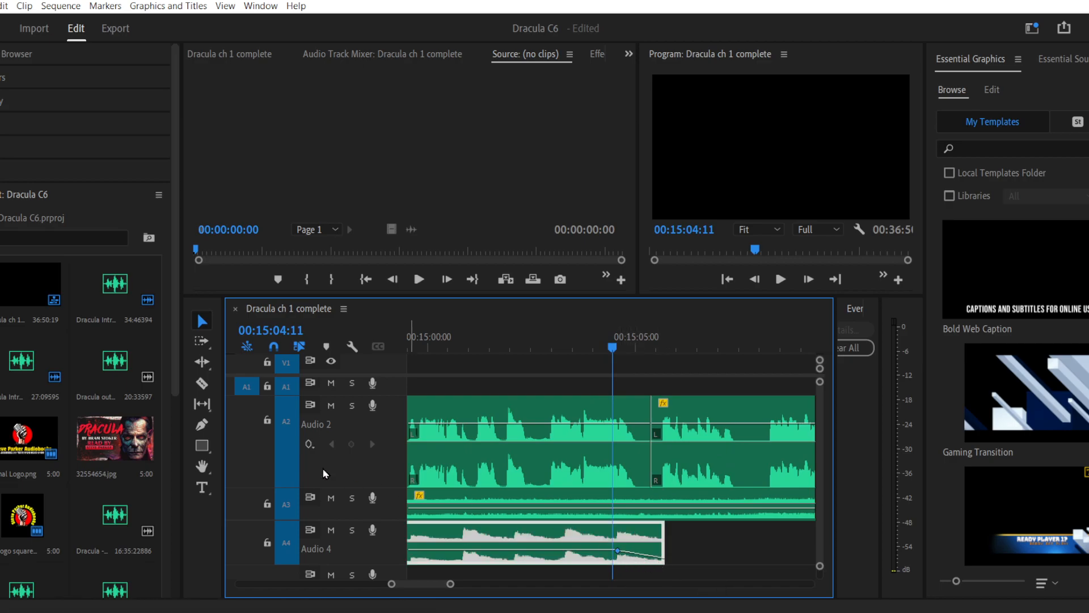
pyautogui.click(202, 424)
pyautogui.moveTo(652, 562); pyautogui.dragTo(692, 569)
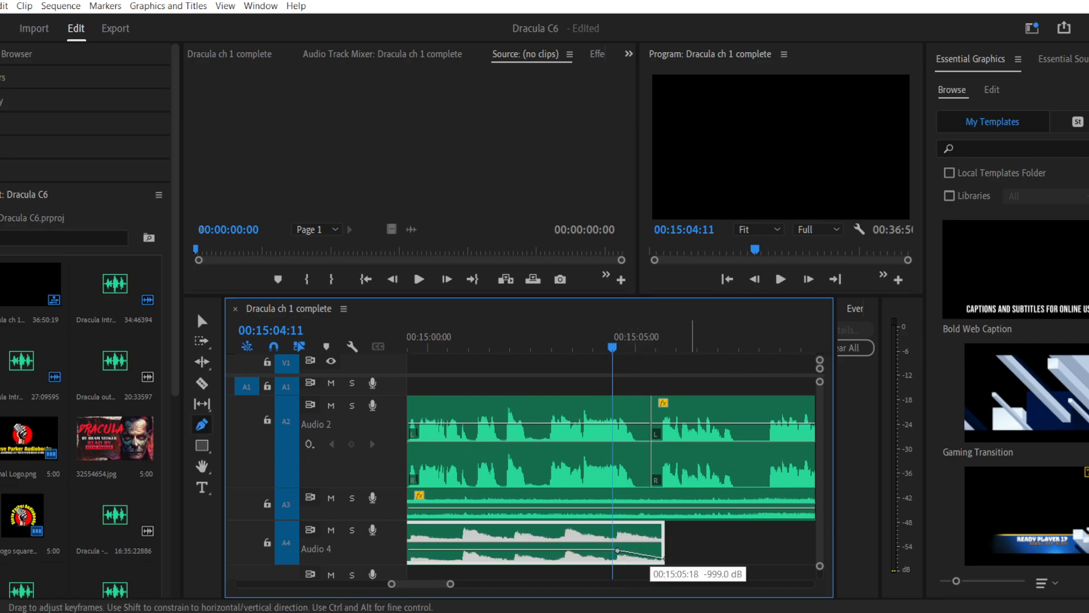
pyautogui.press('space')
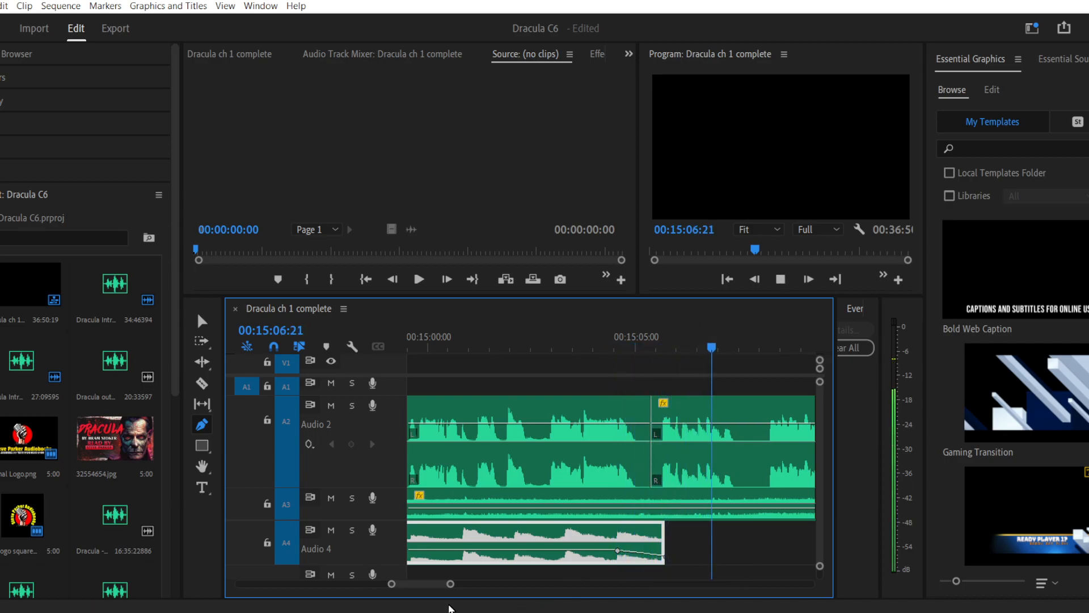
pyautogui.moveTo(451, 585); pyautogui.dragTo(483, 584)
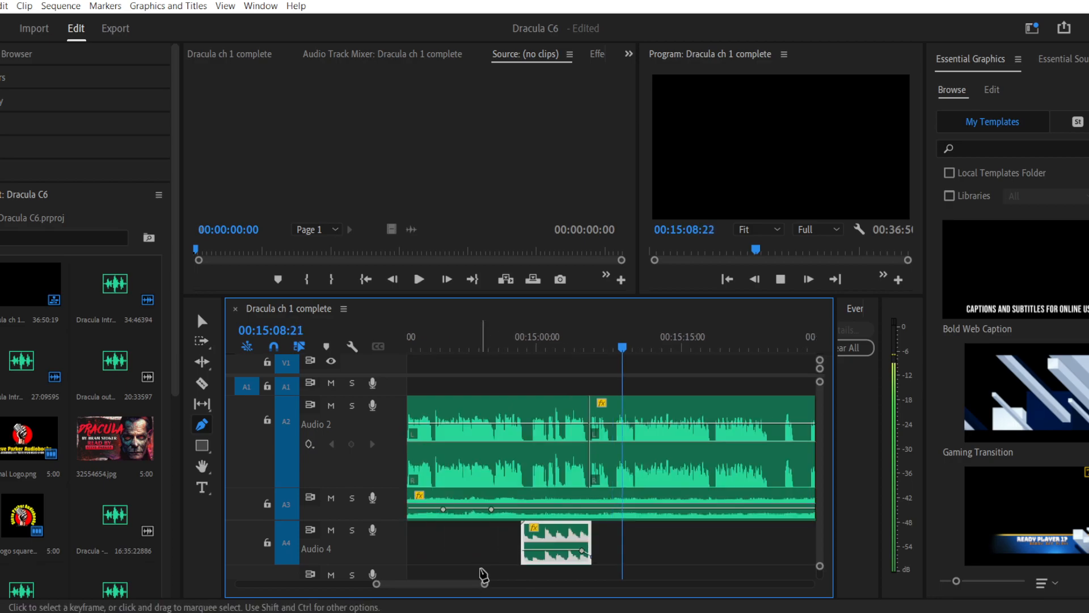
# Step: Slightly lower the volume of the Audio 2 narration clip before the 00:15:05:09 cut and play it from about 00:15:00:00
pyautogui.click(203, 321)
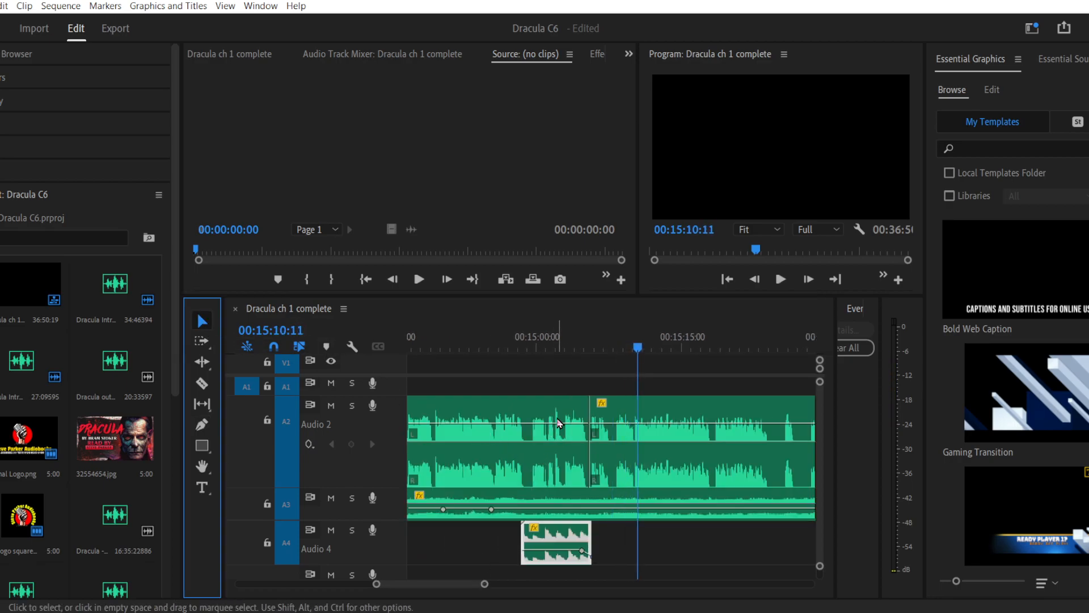
pyautogui.moveTo(556, 423); pyautogui.dragTo(558, 426)
pyautogui.click(535, 344)
pyautogui.press('space')
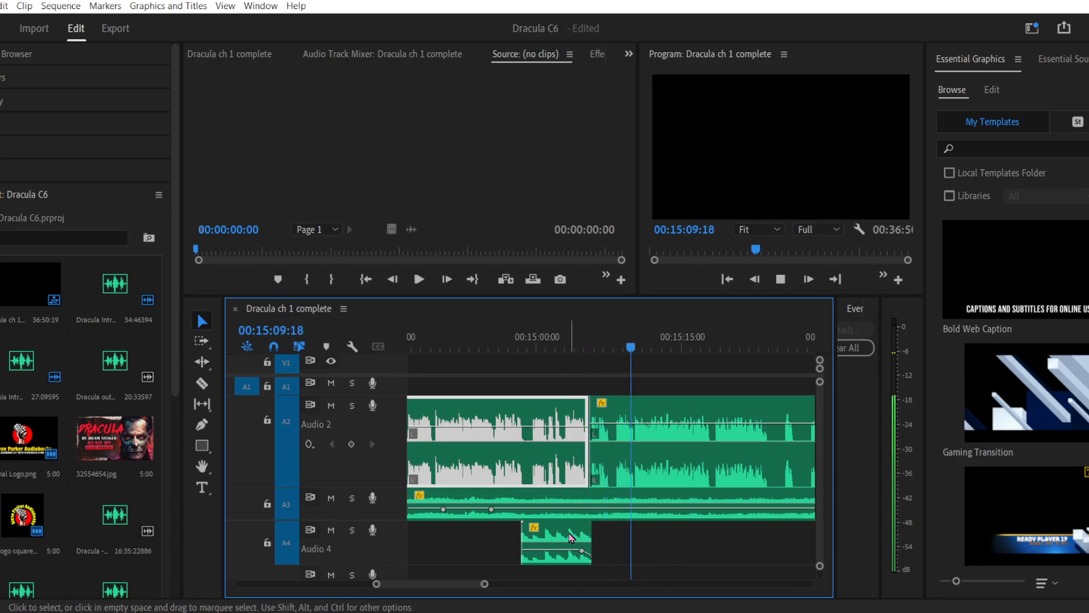
# Step: Shift the Church bells clip on Audio 4 slightly later to start at about 00:14:59:03, and play the result
pyautogui.click(533, 339)
pyautogui.moveTo(559, 534); pyautogui.dragTo(560, 533)
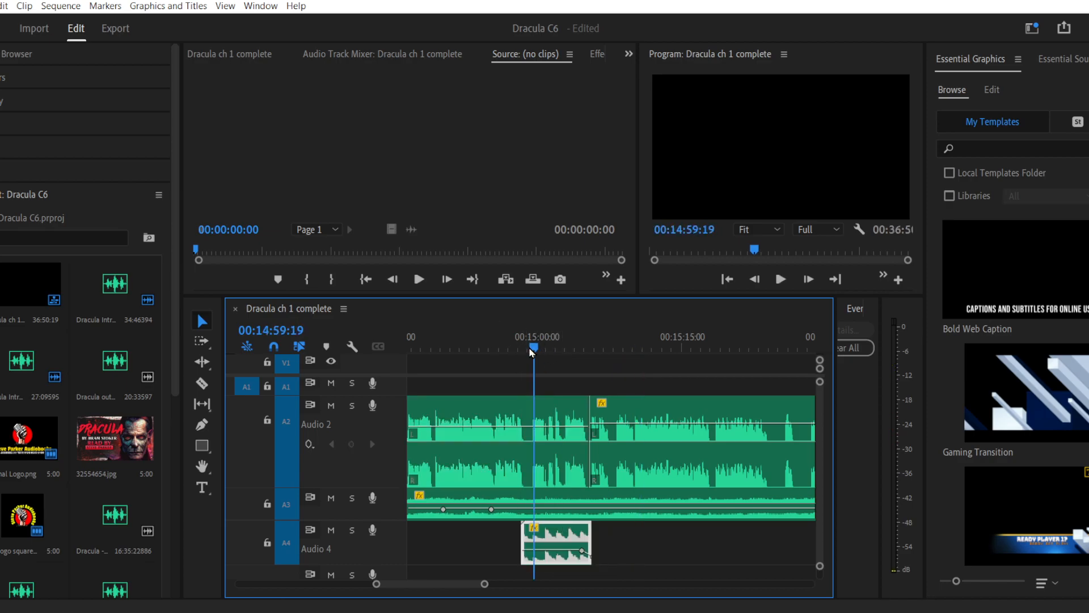
pyautogui.moveTo(534, 350); pyautogui.dragTo(528, 347)
pyautogui.moveTo(556, 535); pyautogui.dragTo(563, 535)
pyautogui.press('j')
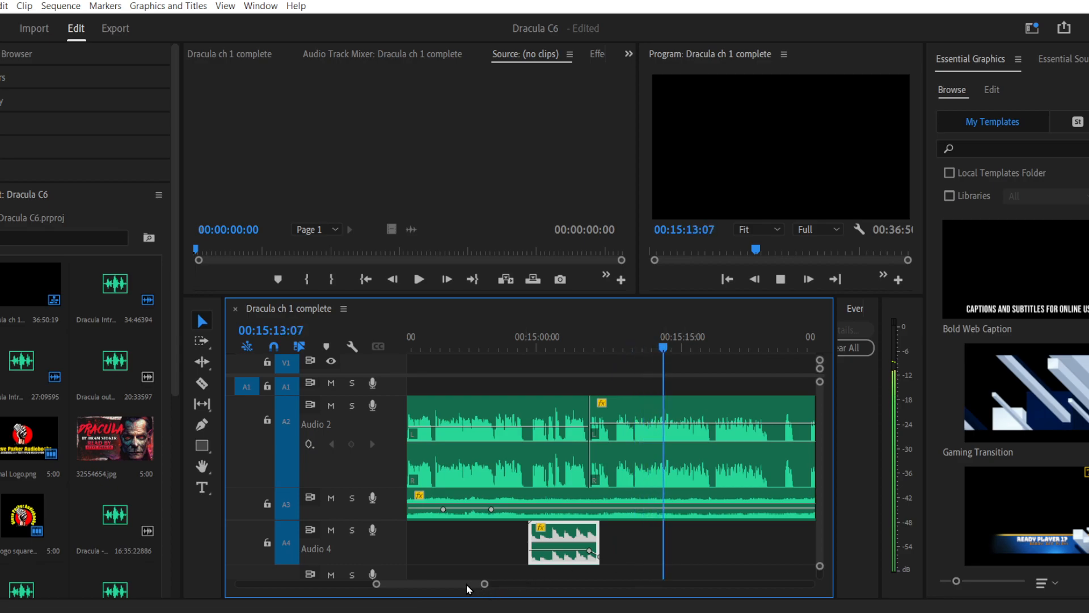
# Step: Enlarge the Audio 3 track and add four volume keyframes to the music between about 00:15:23 and 00:15:28, around the short phrase
pyautogui.scroll(-3, 470, 587)
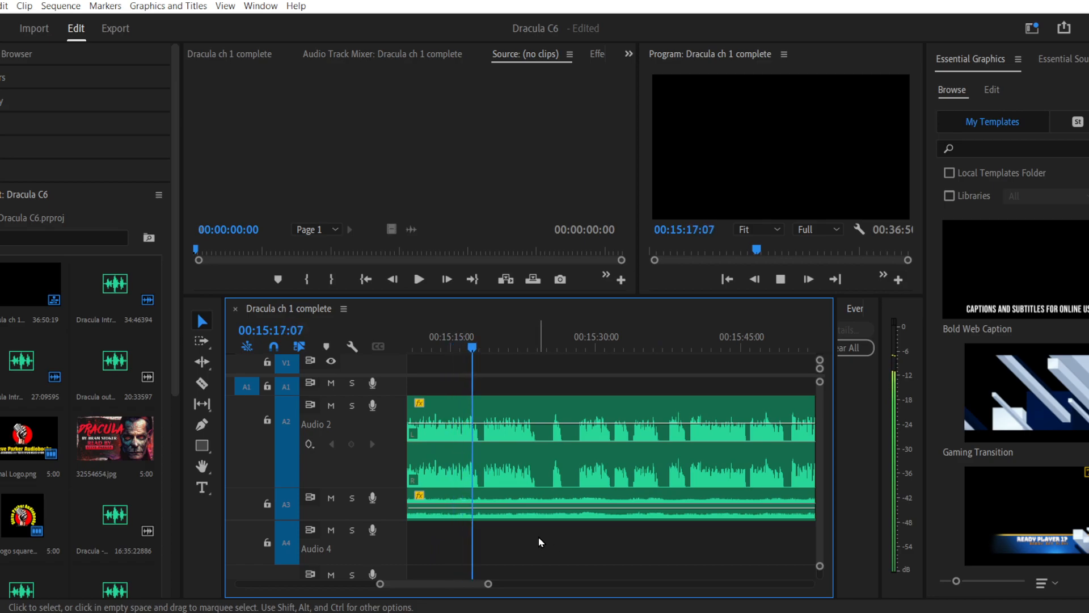
pyautogui.moveTo(390, 520); pyautogui.dragTo(390, 527)
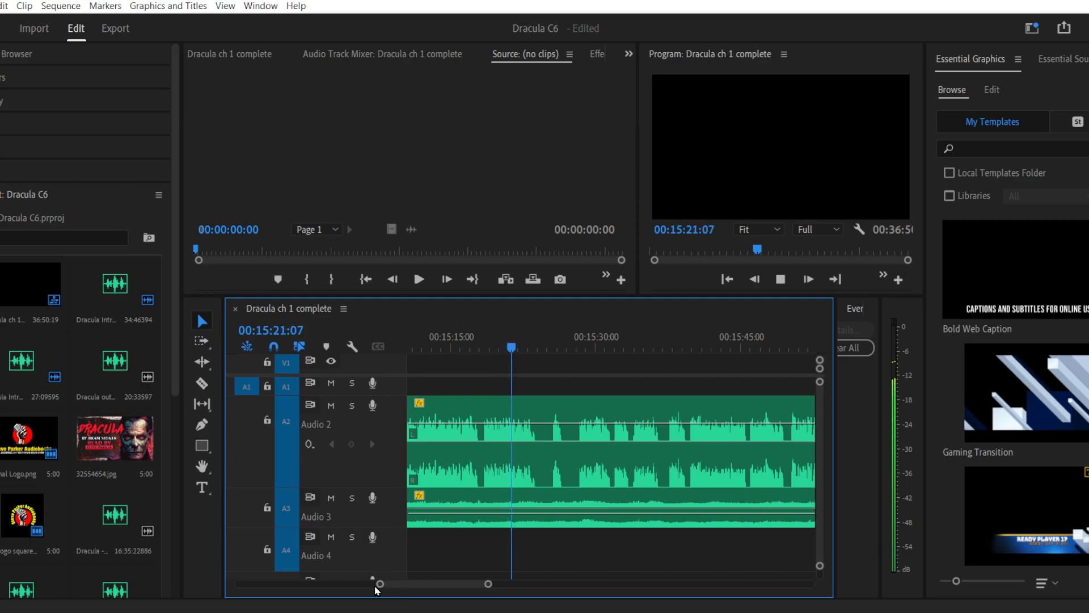
pyautogui.scroll(4, 380, 585)
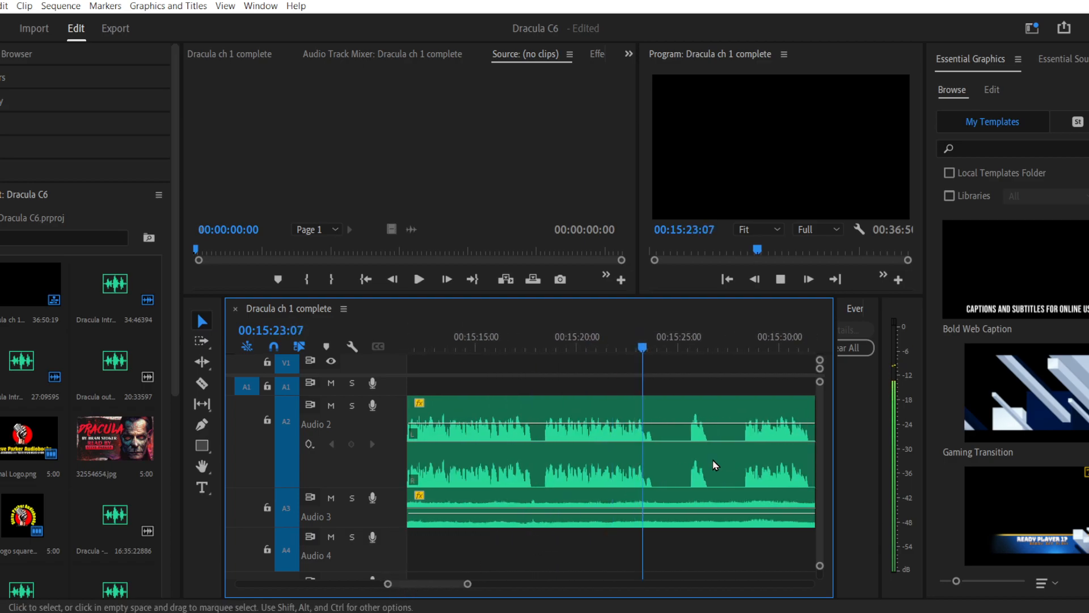
pyautogui.click(202, 425)
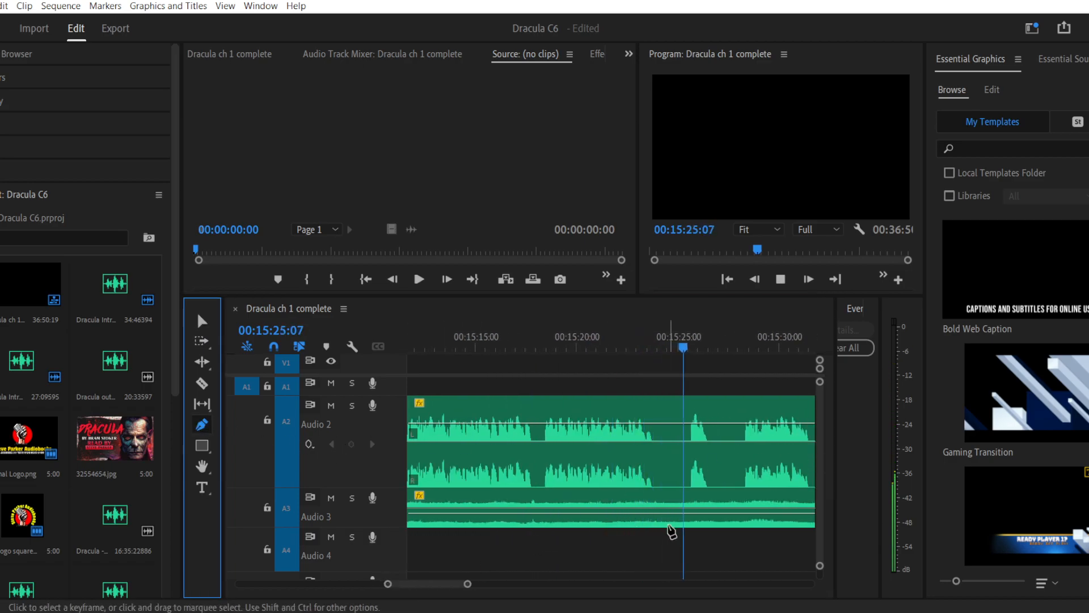
pyautogui.press('space')
pyautogui.moveTo(707, 350); pyautogui.dragTo(691, 351)
pyautogui.click(692, 514)
pyautogui.click(709, 514)
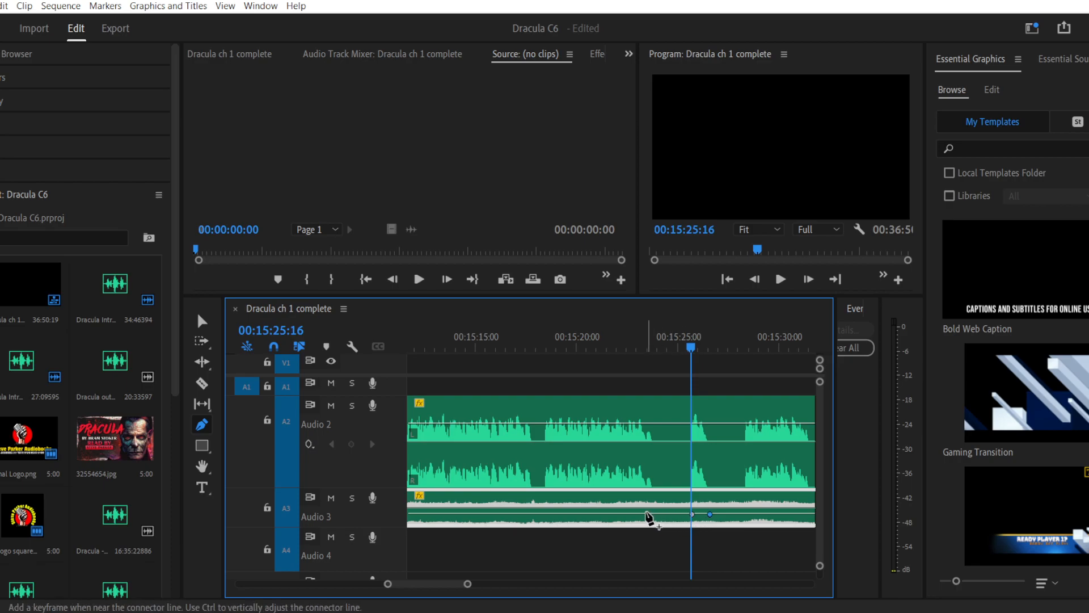
pyautogui.click(748, 514)
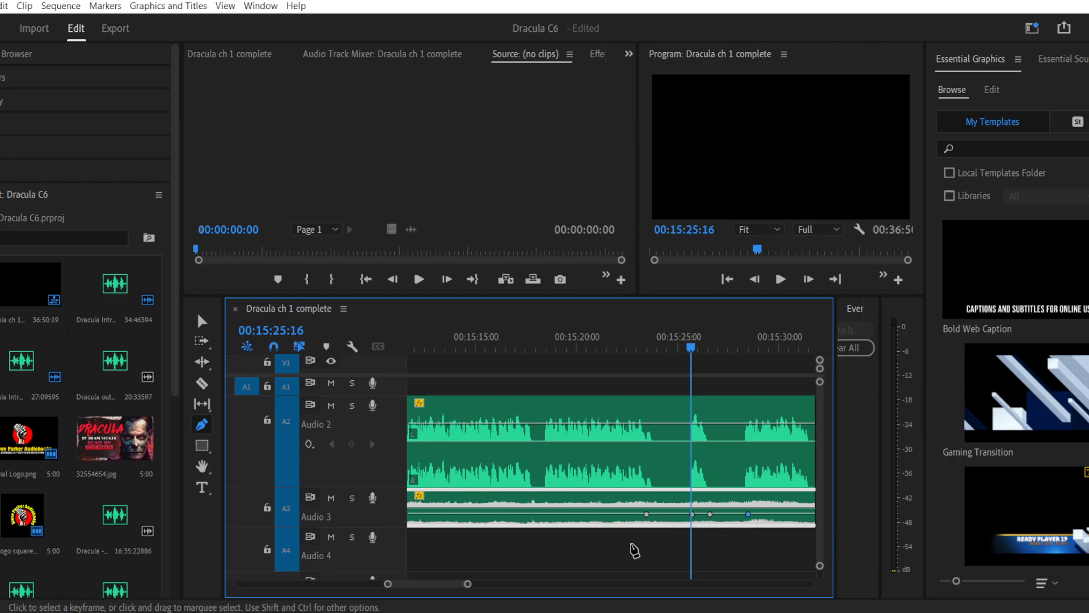
# Step: Lower the music between the two middle Audio 3 keyframes to -999.0 dB and play through the dip
pyautogui.click(202, 321)
pyautogui.moveTo(703, 515); pyautogui.dragTo(705, 522)
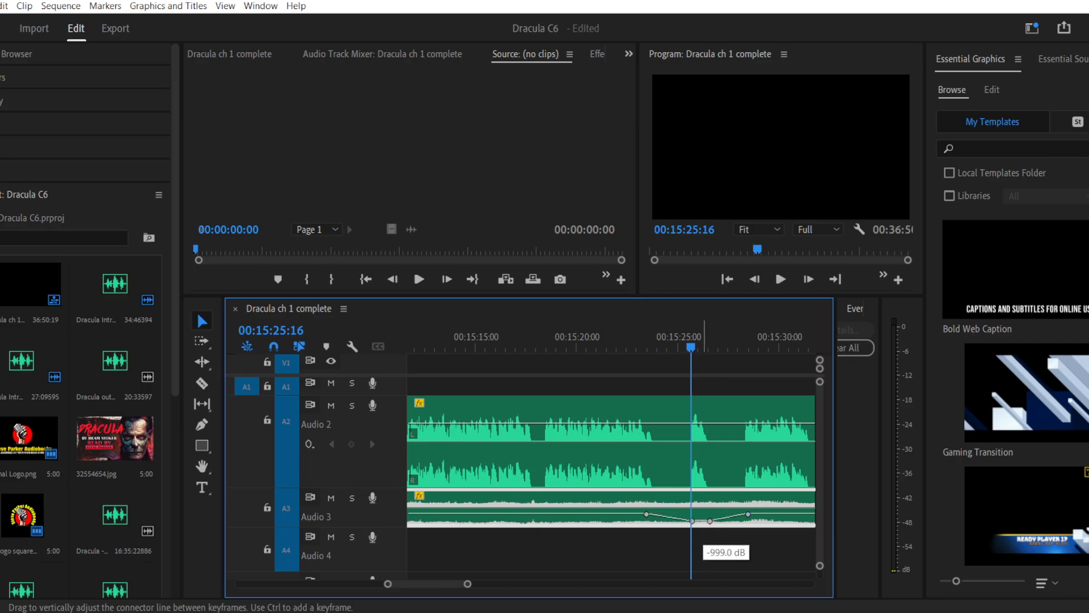
pyautogui.click(633, 341)
pyautogui.press('space')
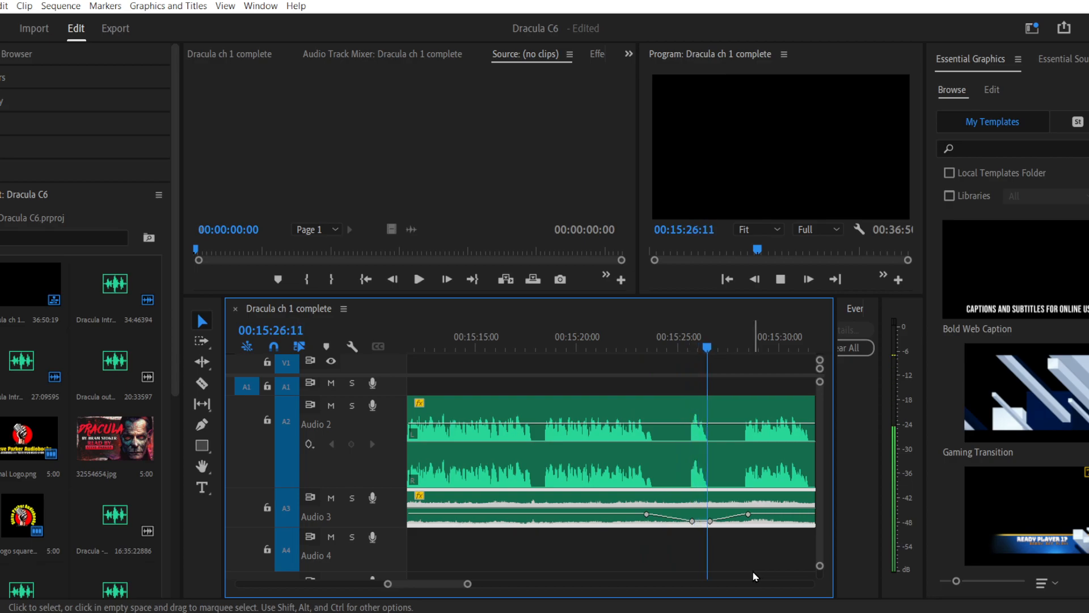
pyautogui.press('space')
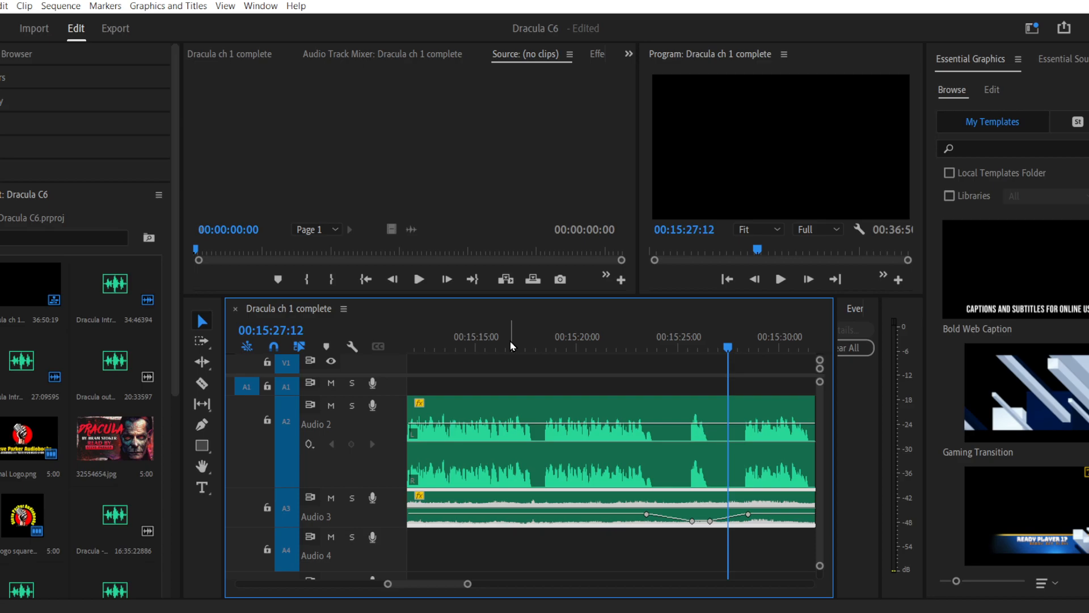
pyautogui.click(640, 346)
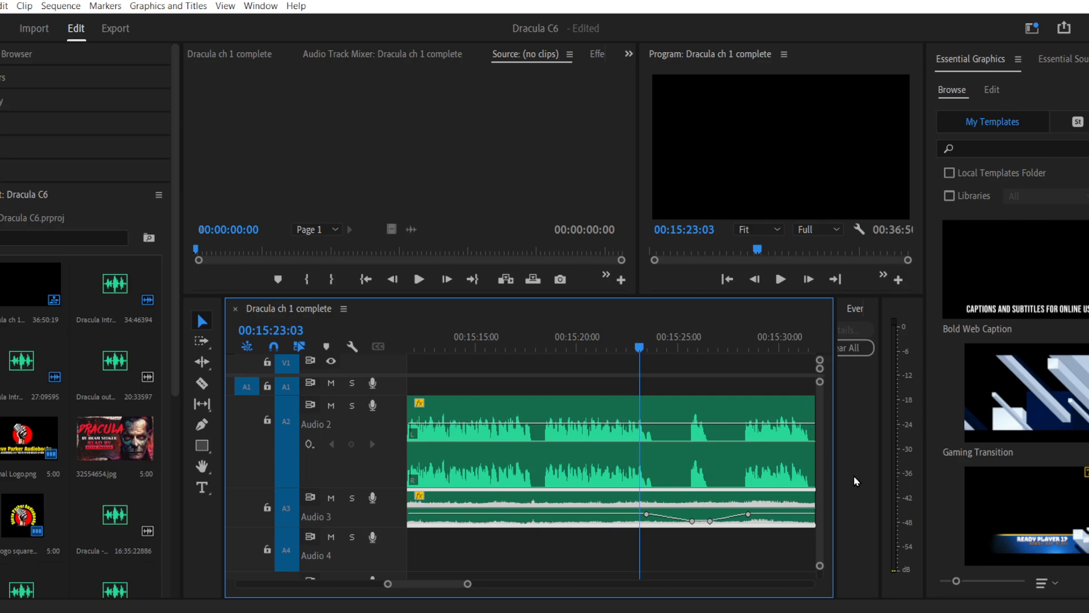
pyautogui.press('space')
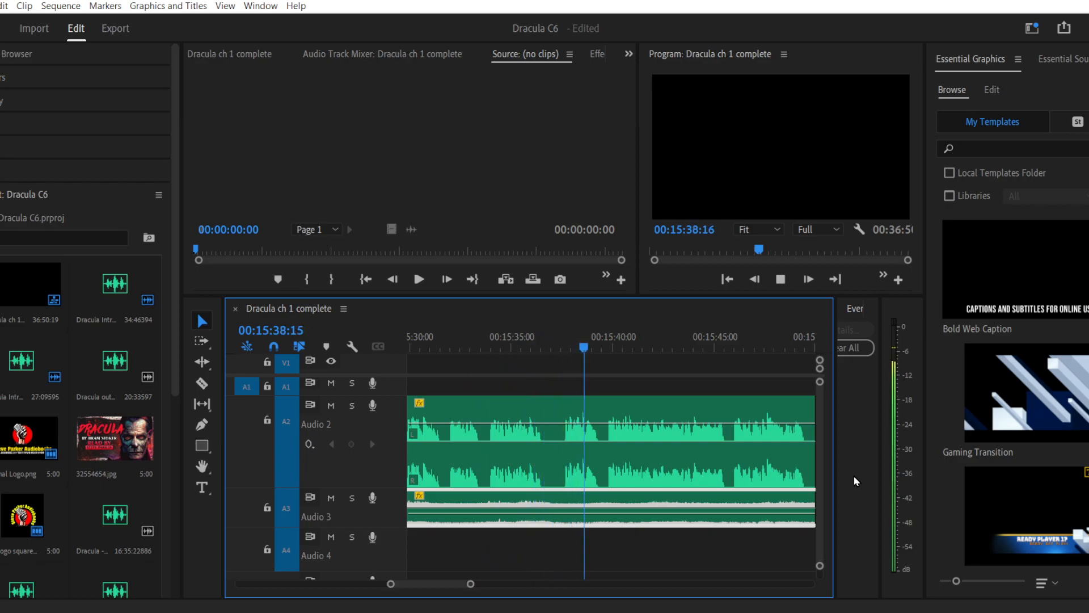
# Step: Stop playback at 00:15:40:24 and paste a copy of the Church bells clip there on Audio 4
pyautogui.click(776, 281)
pyautogui.moveTo(395, 582); pyautogui.dragTo(365, 583)
pyautogui.click(481, 556)
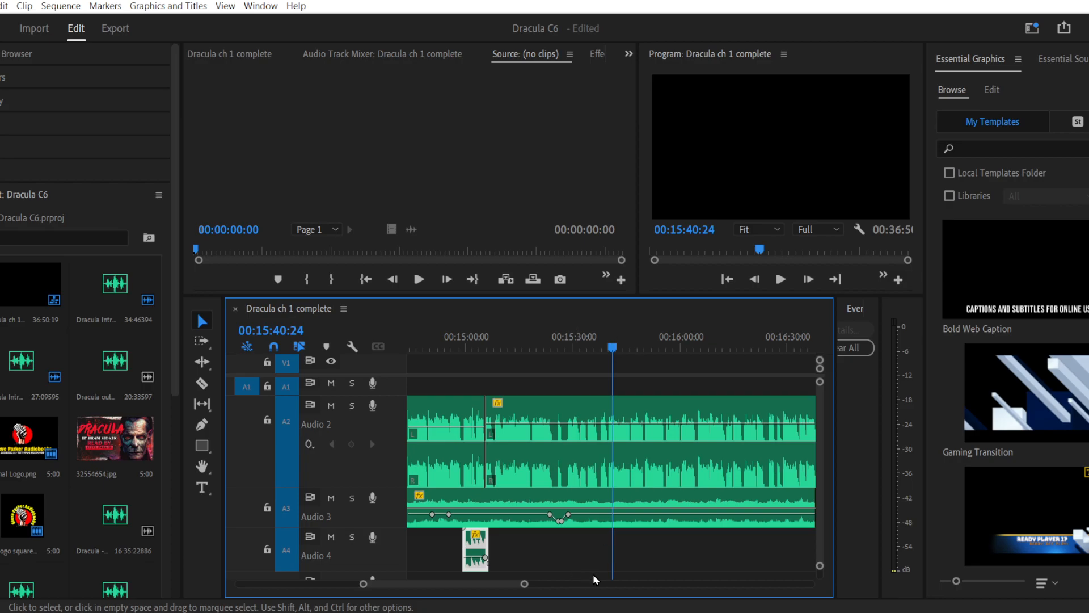
pyautogui.hotkey('ctrl', 'v')
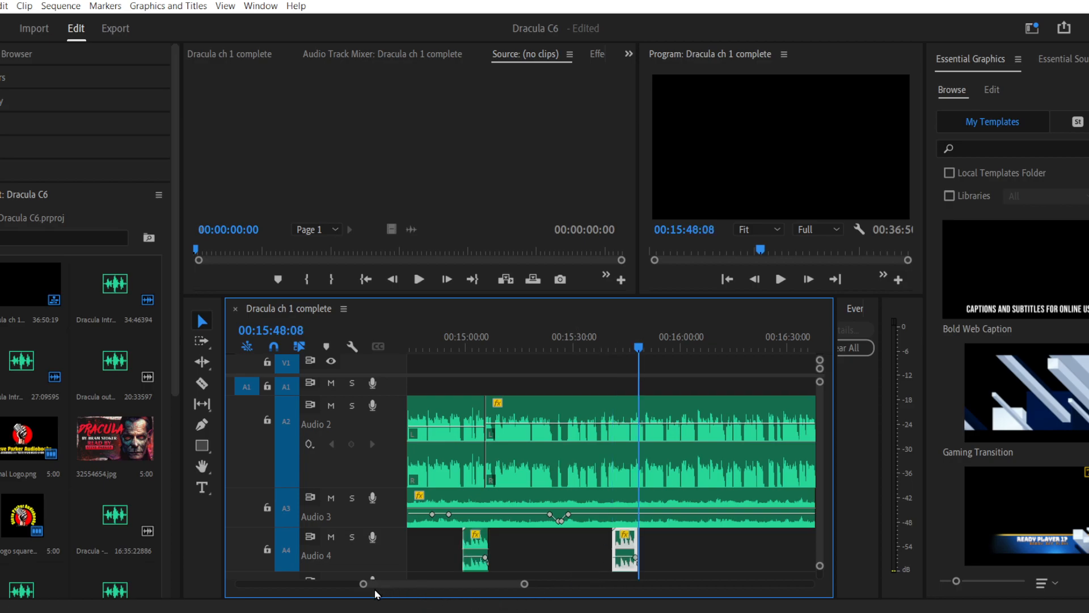
# Step: Move the pasted Church bells clip earlier on Audio 4 so it starts at about 00:15:29, checking its timing against the narration
pyautogui.moveTo(364, 588); pyautogui.dragTo(384, 583)
pyautogui.click(457, 347)
pyautogui.press('space')
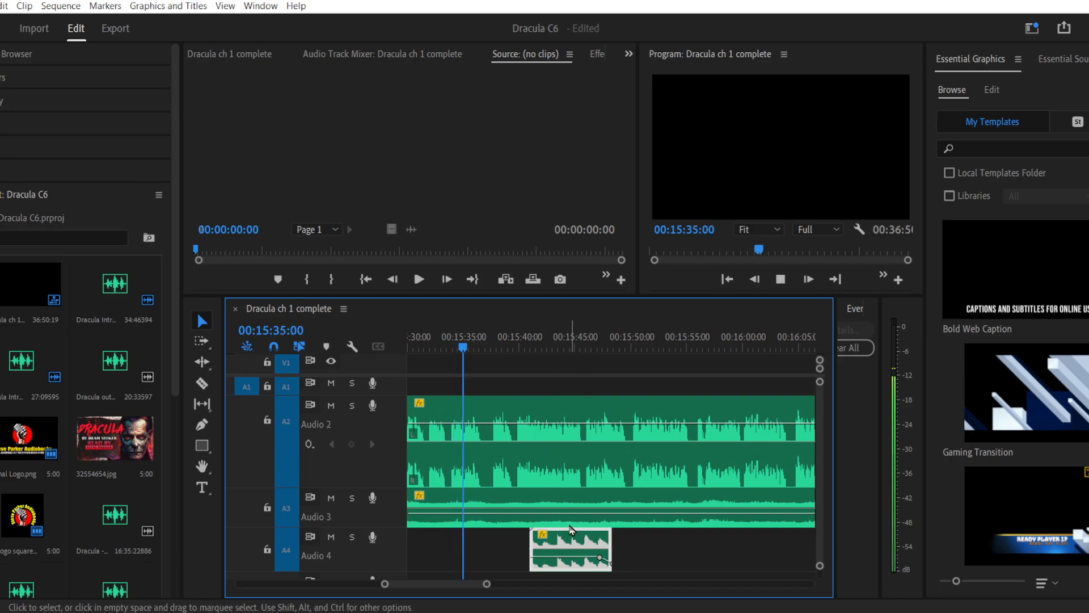
pyautogui.moveTo(573, 548); pyautogui.dragTo(490, 548)
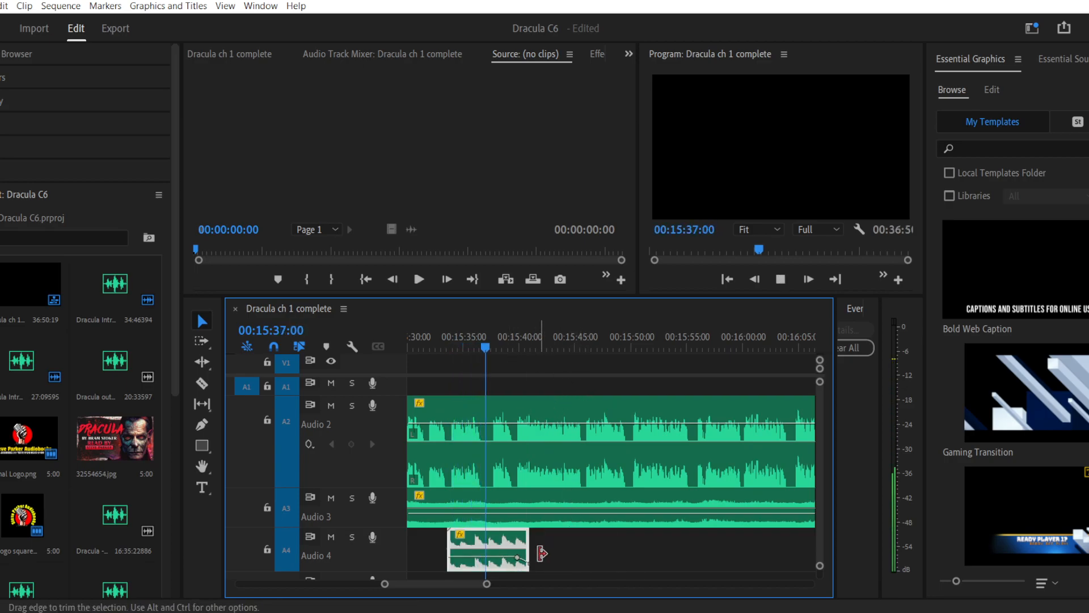
pyautogui.moveTo(384, 584); pyautogui.dragTo(373, 586)
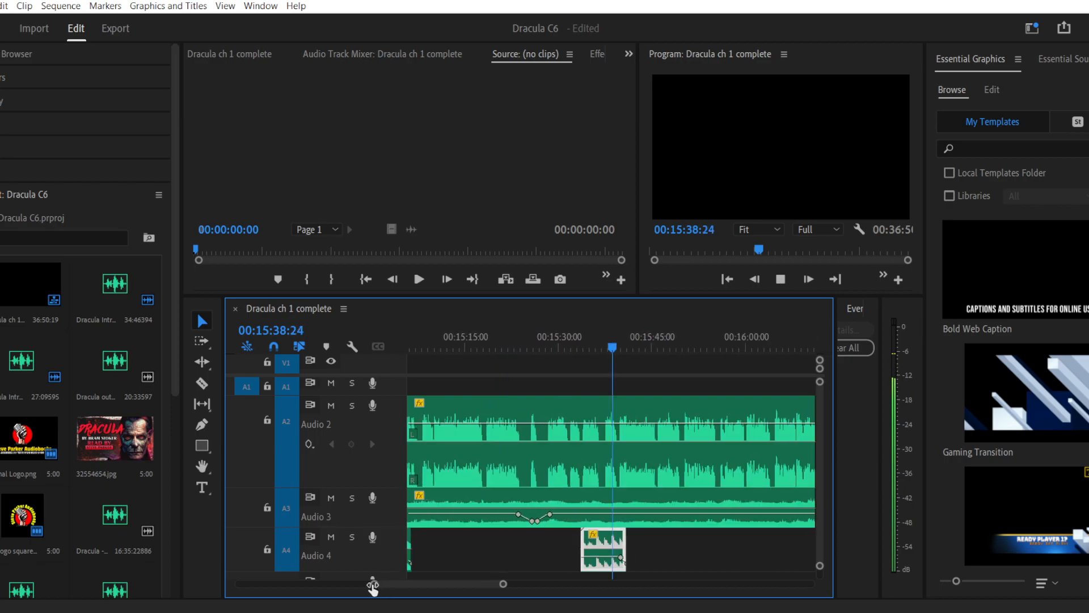
pyautogui.press('space')
pyautogui.moveTo(609, 566); pyautogui.dragTo(581, 575)
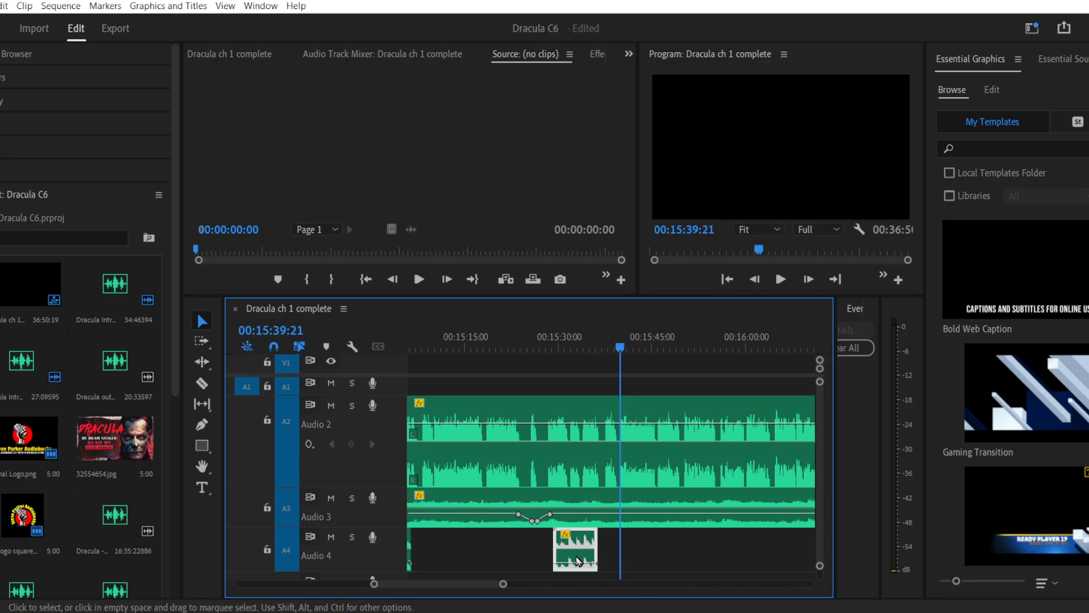
# Step: Play the moved Church bells clip and extend its end to about 00:15:40
pyautogui.moveTo(503, 586)
pyautogui.mouseDown()
pyautogui.moveTo(469, 586)
pyautogui.moveTo(488, 585)
pyautogui.mouseUp()
pyautogui.click(510, 350)
pyautogui.press('space')
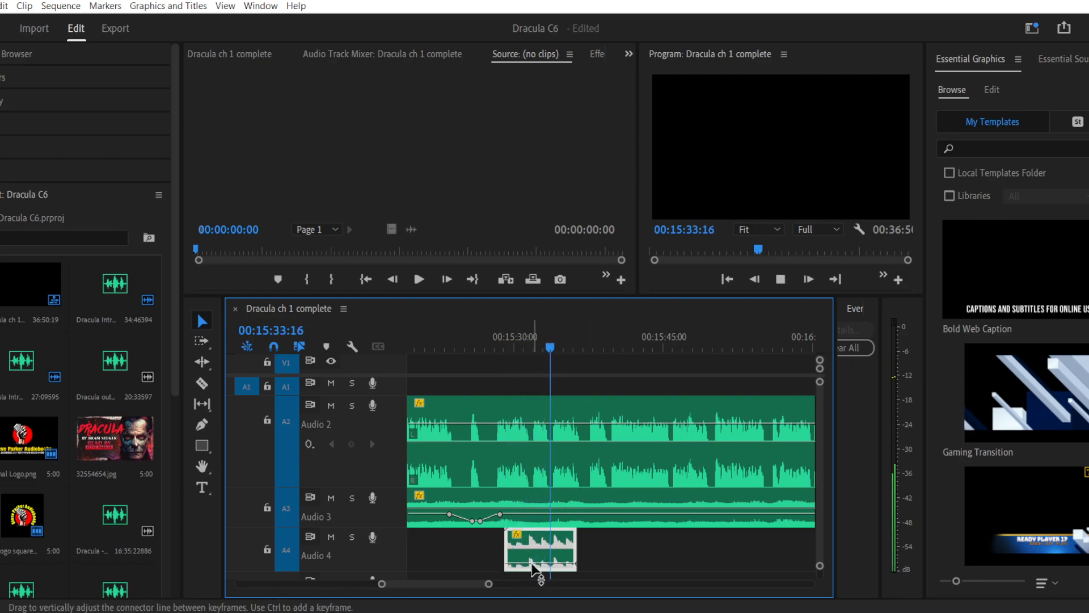
pyautogui.moveTo(583, 551); pyautogui.dragTo(616, 556)
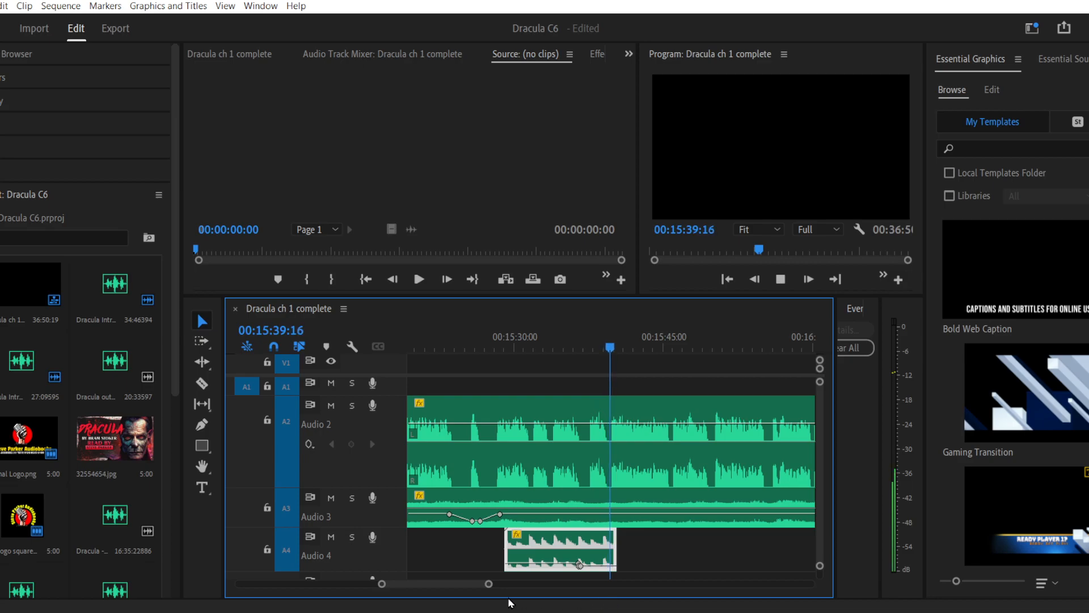
pyautogui.press('space')
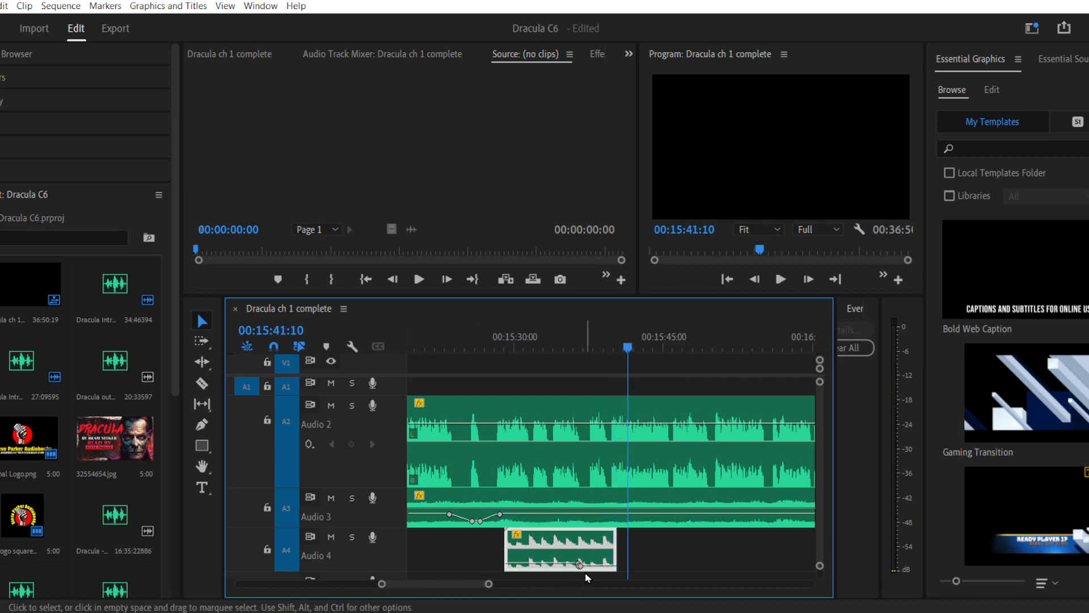
# Step: Add volume keyframes for a fade-out at the end of the extended Church bells clip with the Pen tool, and play the ending
pyautogui.click(579, 565)
pyautogui.click(201, 423)
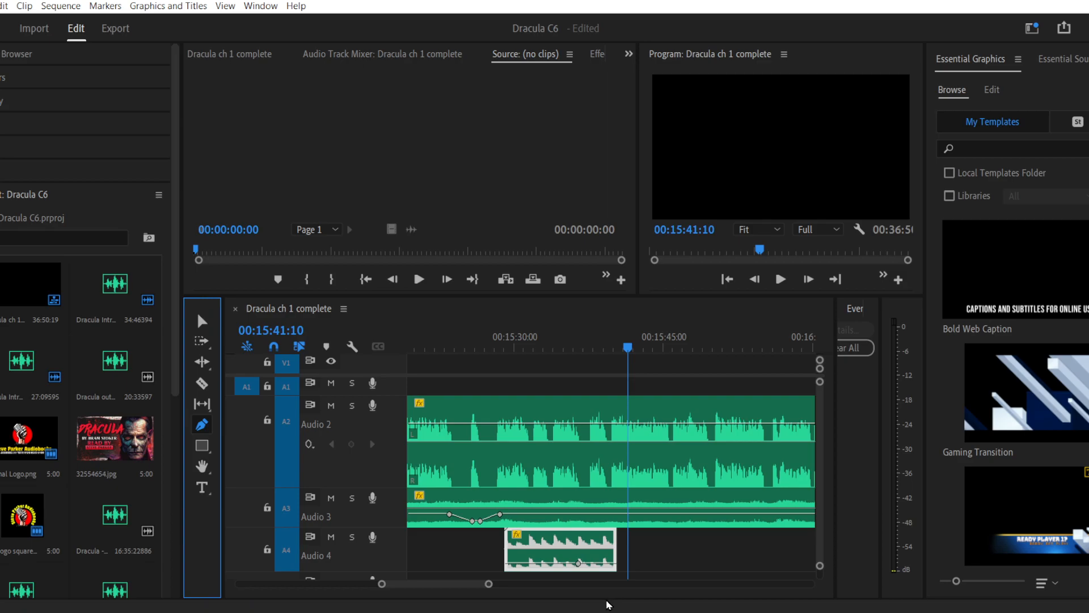
pyautogui.click(608, 563)
pyautogui.moveTo(616, 565); pyautogui.dragTo(617, 567)
pyautogui.click(591, 347)
pyautogui.press('space')
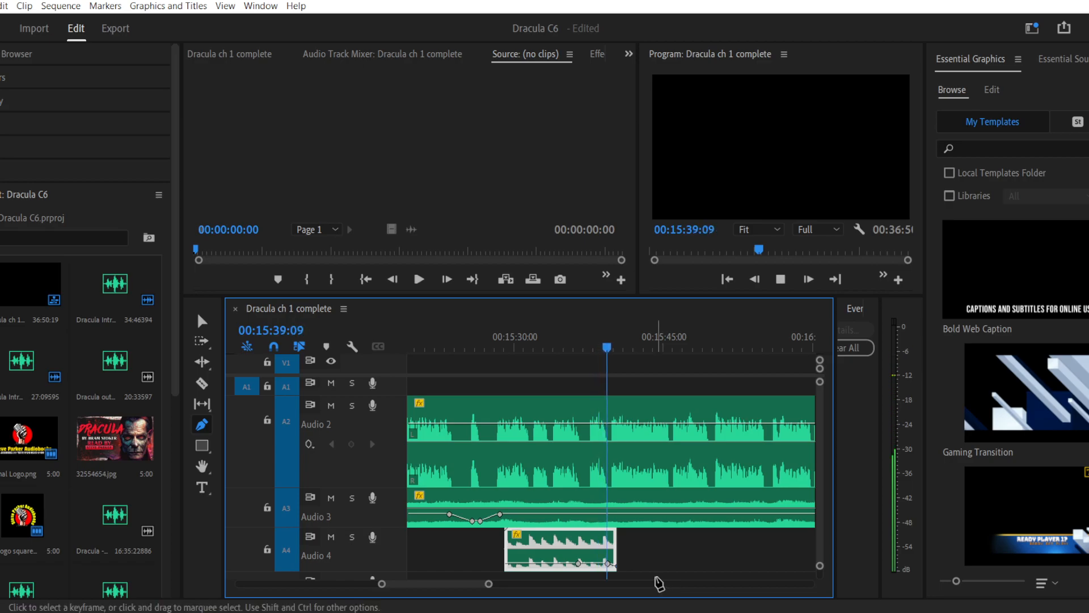
# Step: Delete the old fade-out keyframe midway through the extended Church bells clip using the Selection tool
pyautogui.click(202, 321)
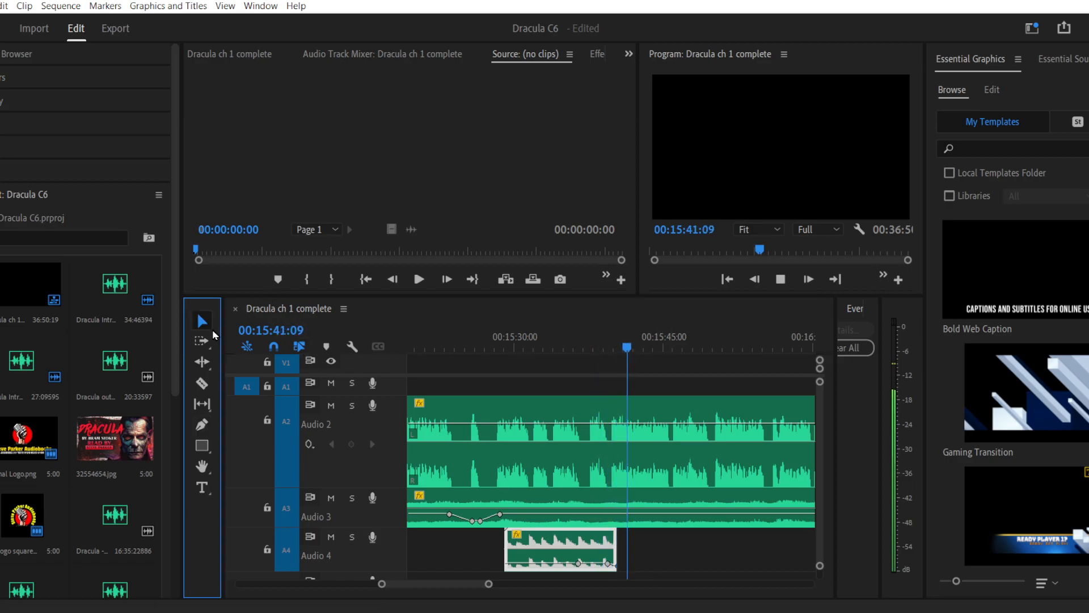
pyautogui.click(578, 564)
pyautogui.press('Delete')
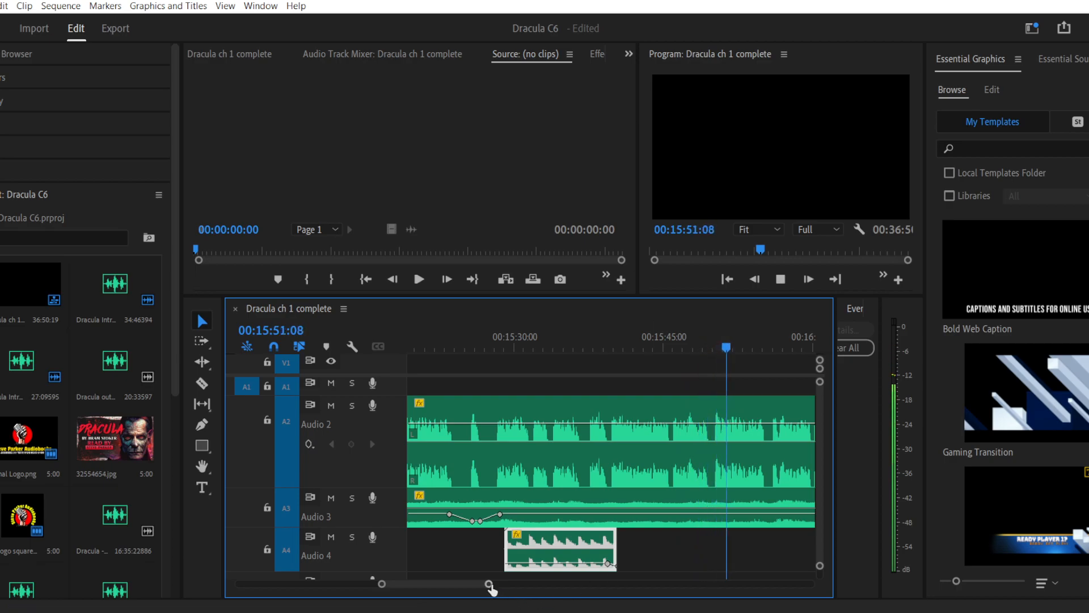
# Step: Play the narration on past the bells, select the middle music clip on Audio 3 and stop at 00:16:14:16
pyautogui.moveTo(488, 583); pyautogui.dragTo(530, 590)
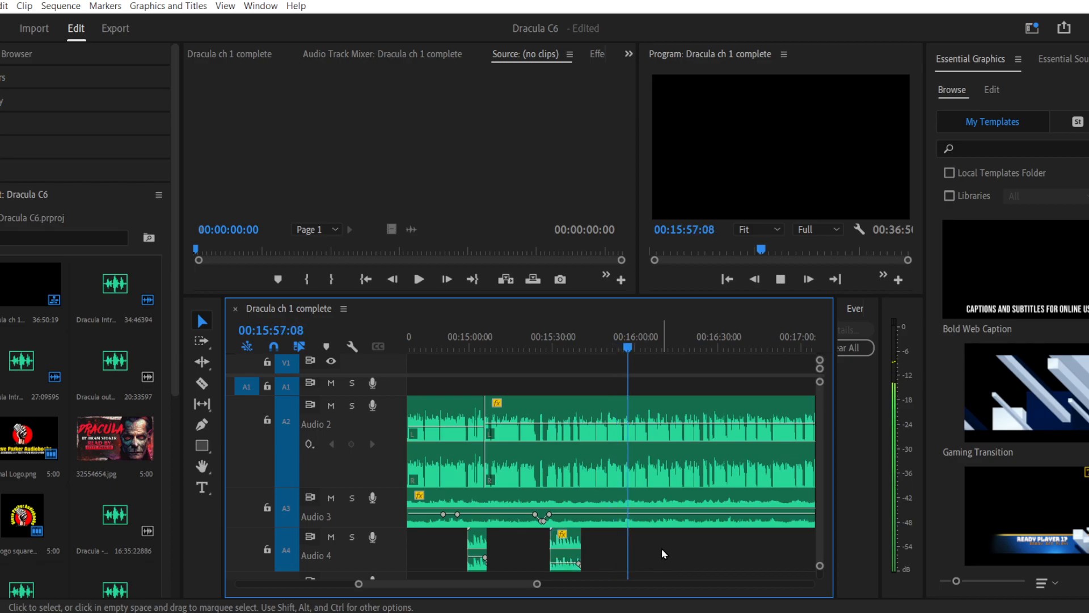
pyautogui.moveTo(537, 584); pyautogui.dragTo(594, 596)
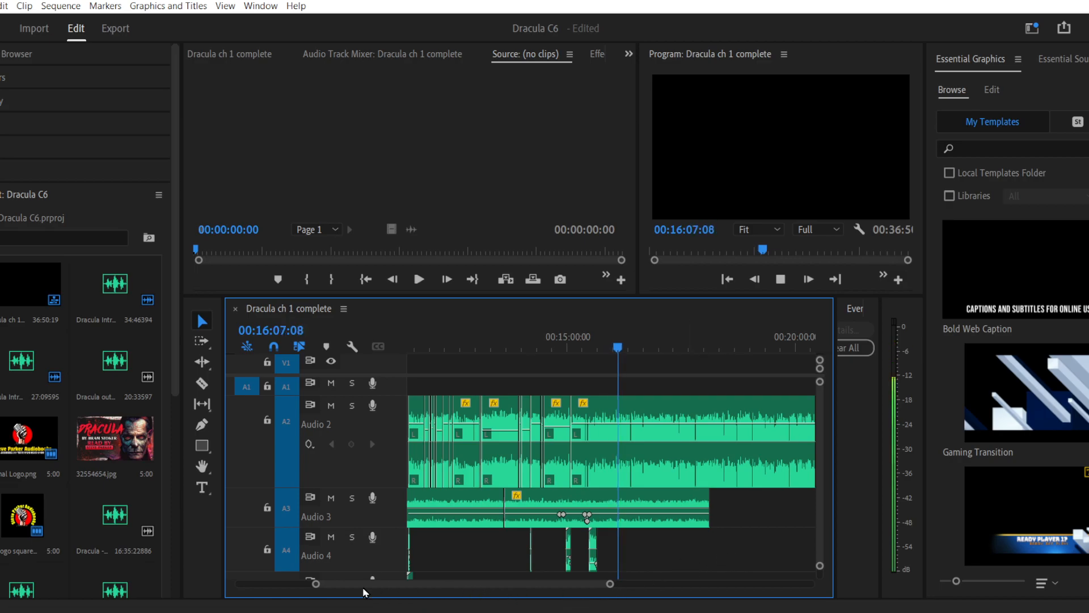
pyautogui.moveTo(318, 588); pyautogui.dragTo(247, 585)
pyautogui.click(527, 504)
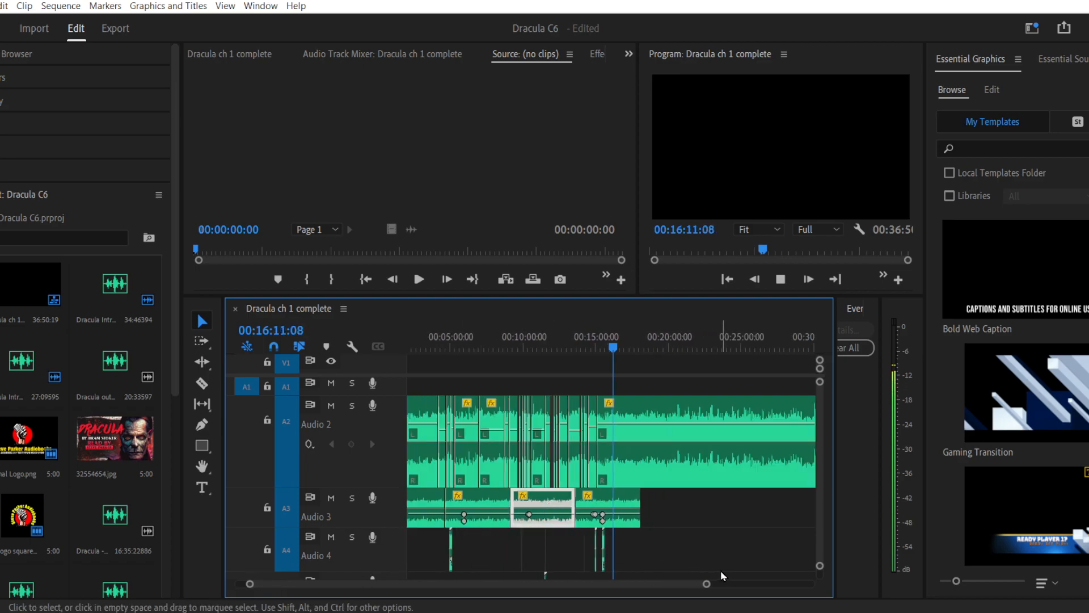
pyautogui.click(779, 287)
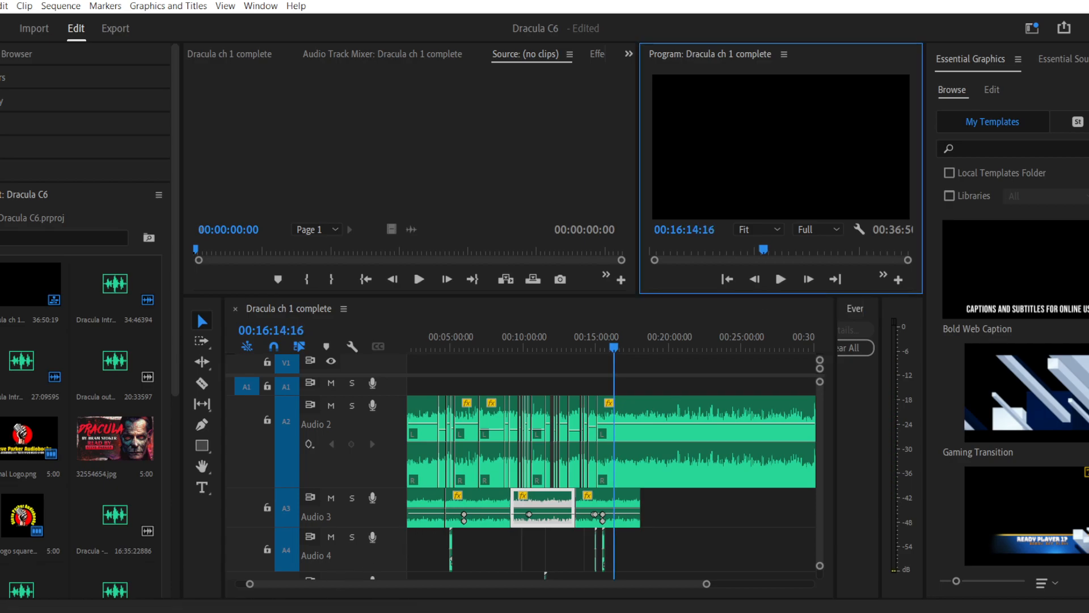
# Step: Switch to File Explorer and open the Music folder inside 01 SFX
pyautogui.hotkey('alt', 'Tab')
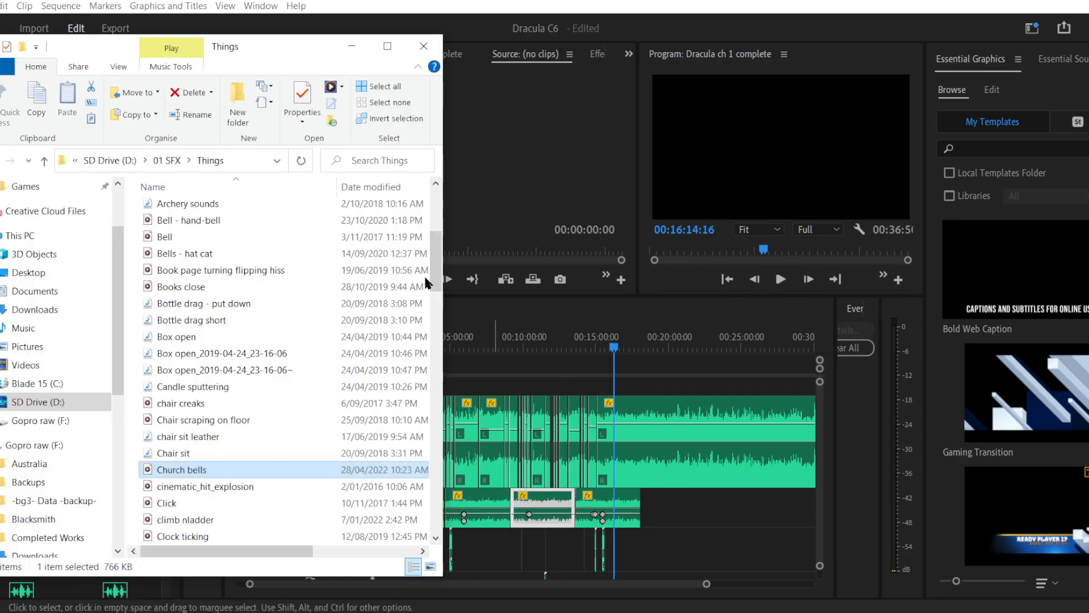
pyautogui.click(176, 160)
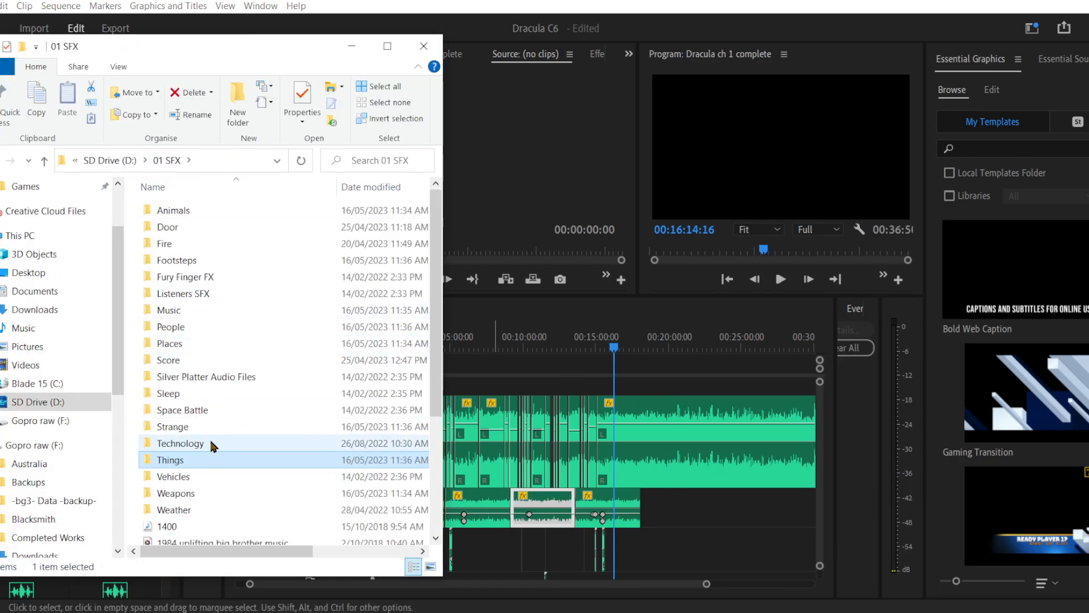
pyautogui.doubleClick(182, 310)
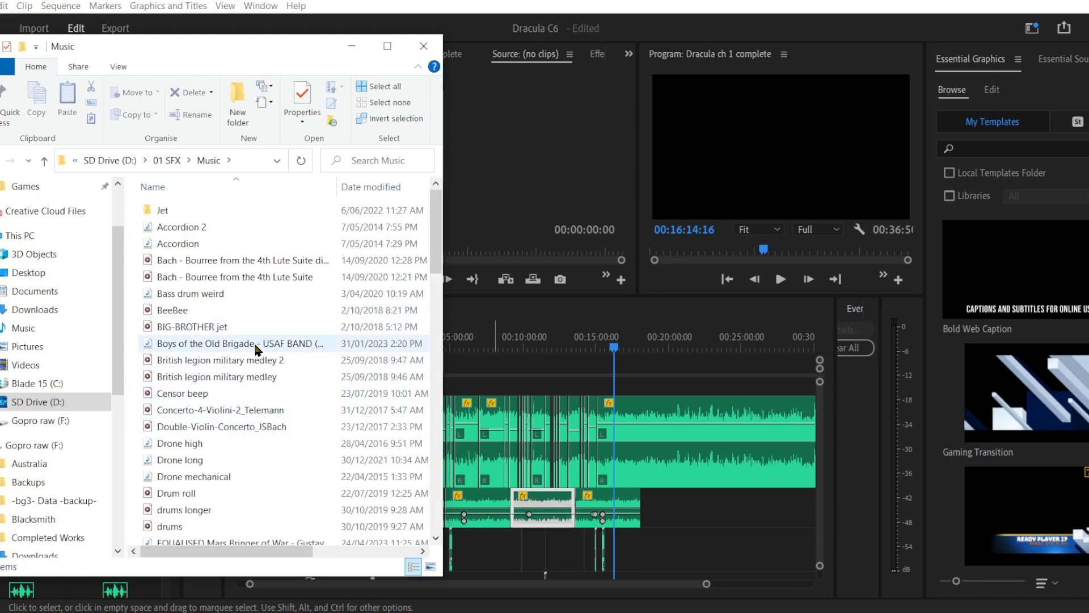
# Step: Delete the "EQUALISED Mars Bringer of War" audio file from the Music folder
pyautogui.scroll(-1, 256, 348)
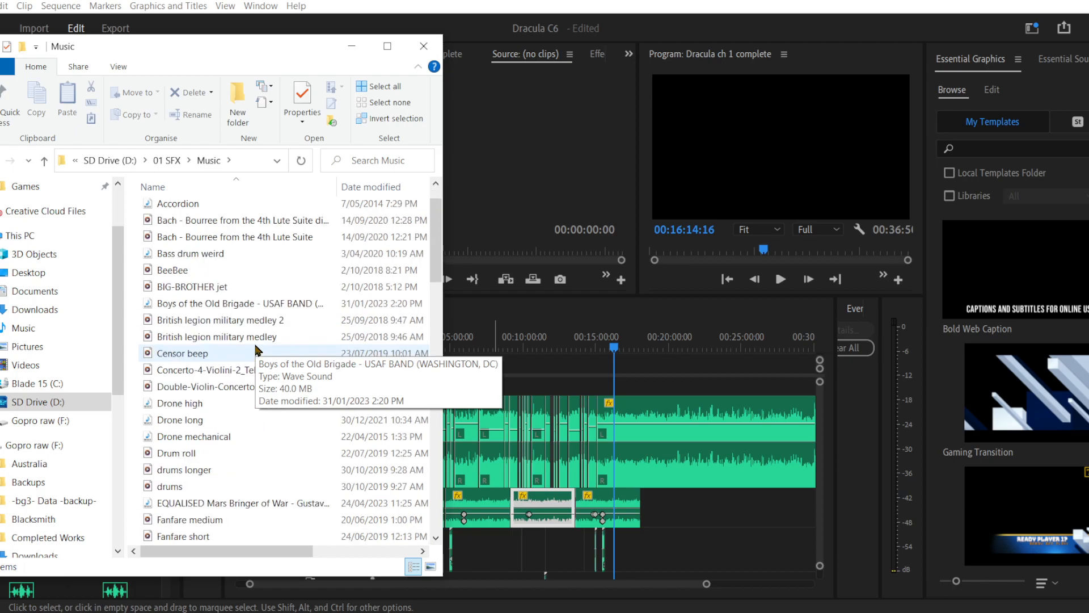
pyautogui.scroll(-1, 255, 346)
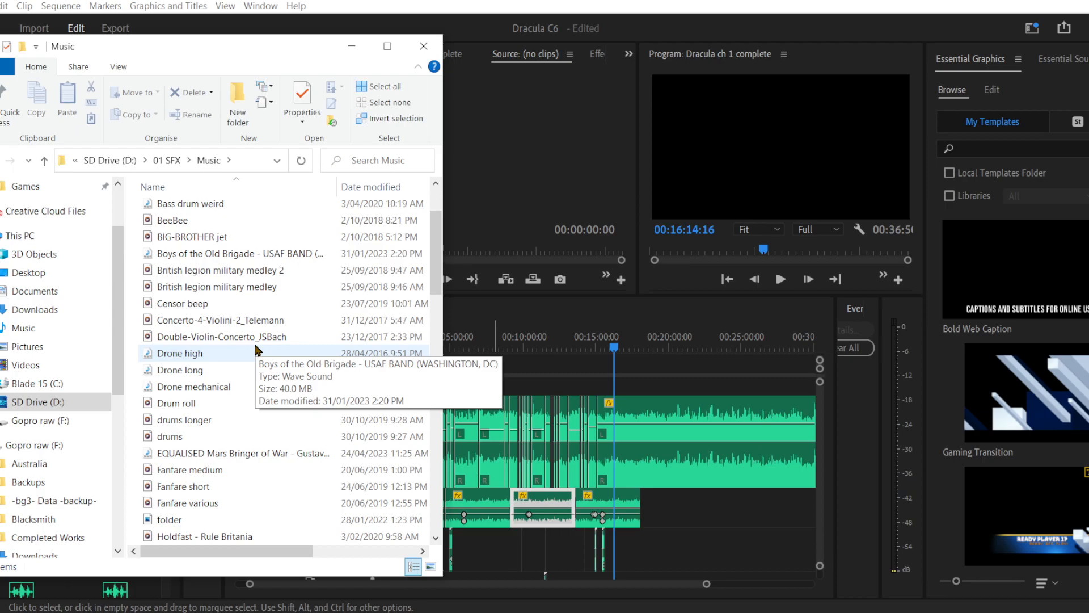
pyautogui.scroll(-2, 253, 341)
pyautogui.scroll(-2, 270, 403)
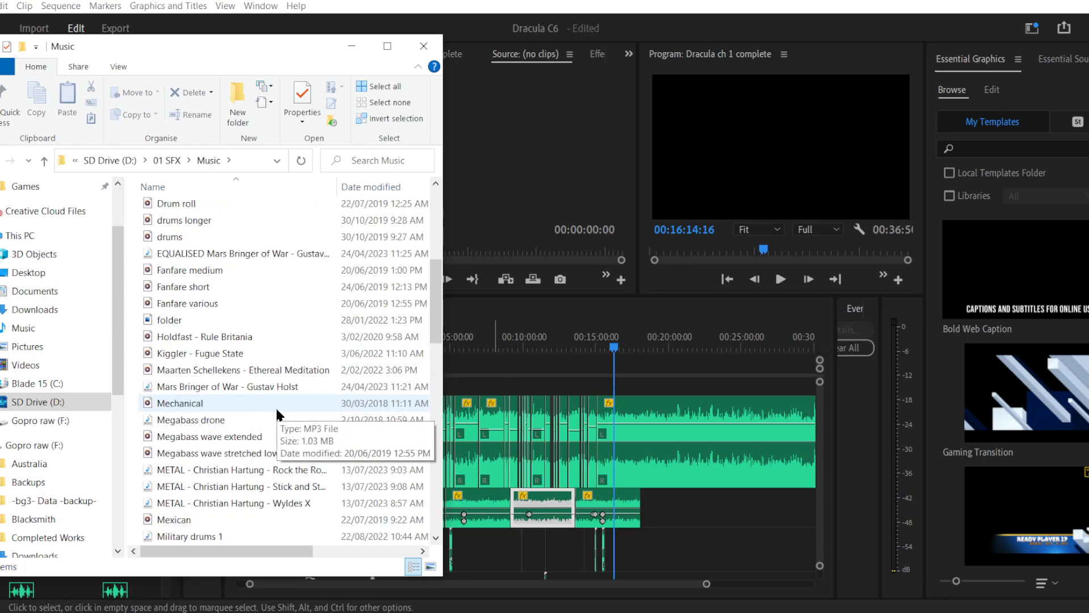
pyautogui.click(266, 254)
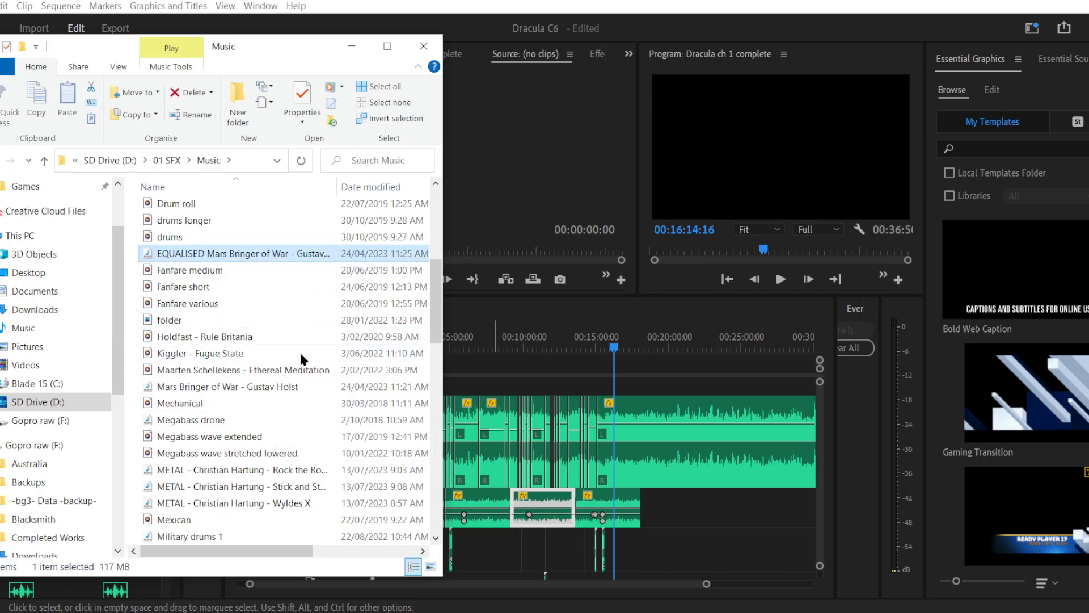
pyautogui.press('Delete')
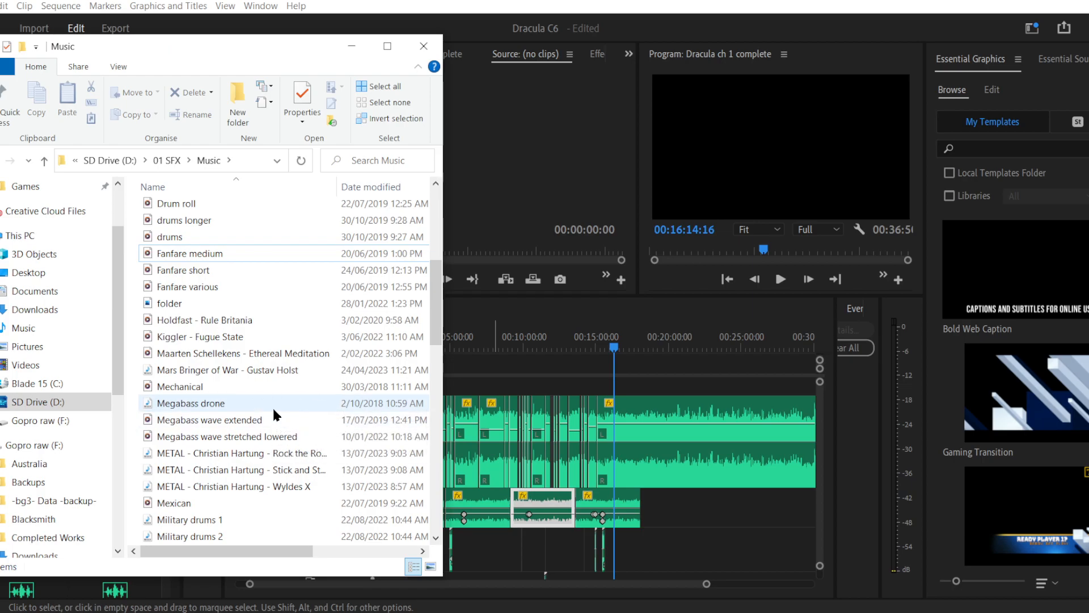
# Step: Look through the rest of the Music folder's tracks for music suited to the chapter
pyautogui.scroll(-3, 274, 413)
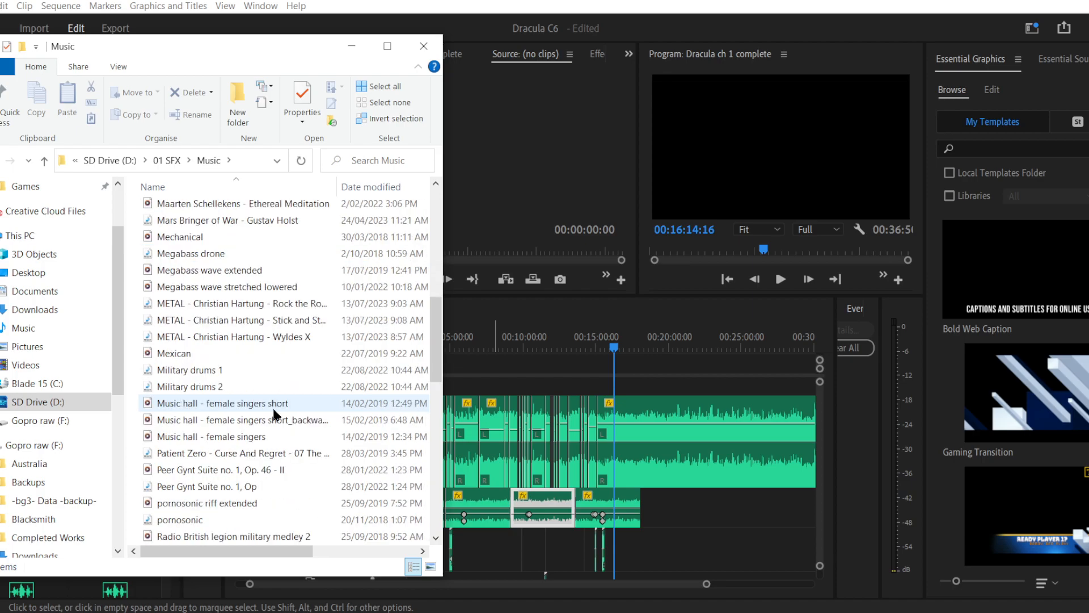
pyautogui.scroll(-1, 273, 413)
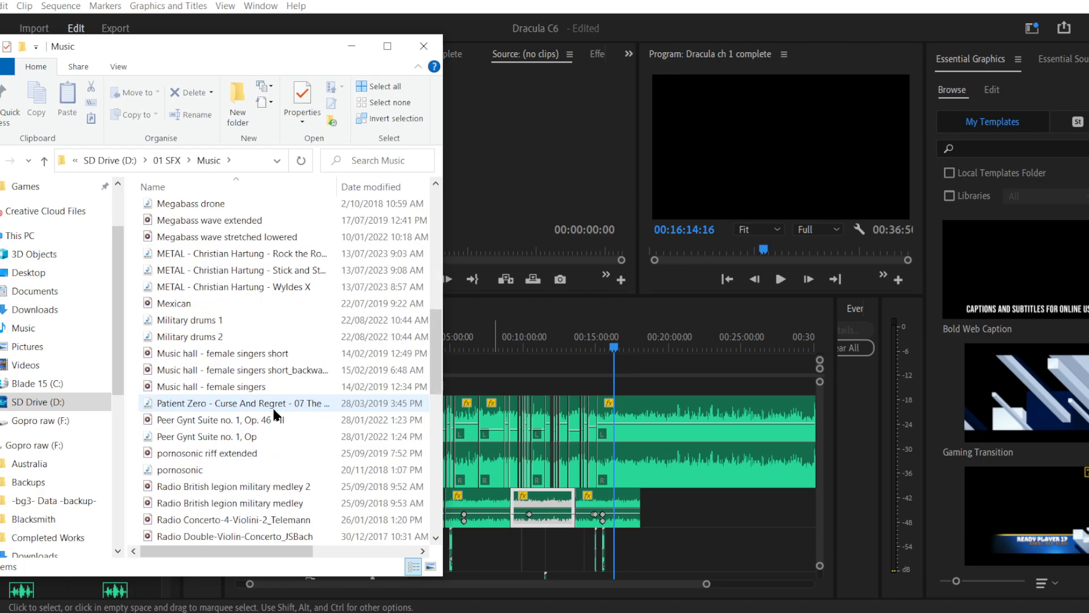
pyautogui.scroll(-1, 276, 415)
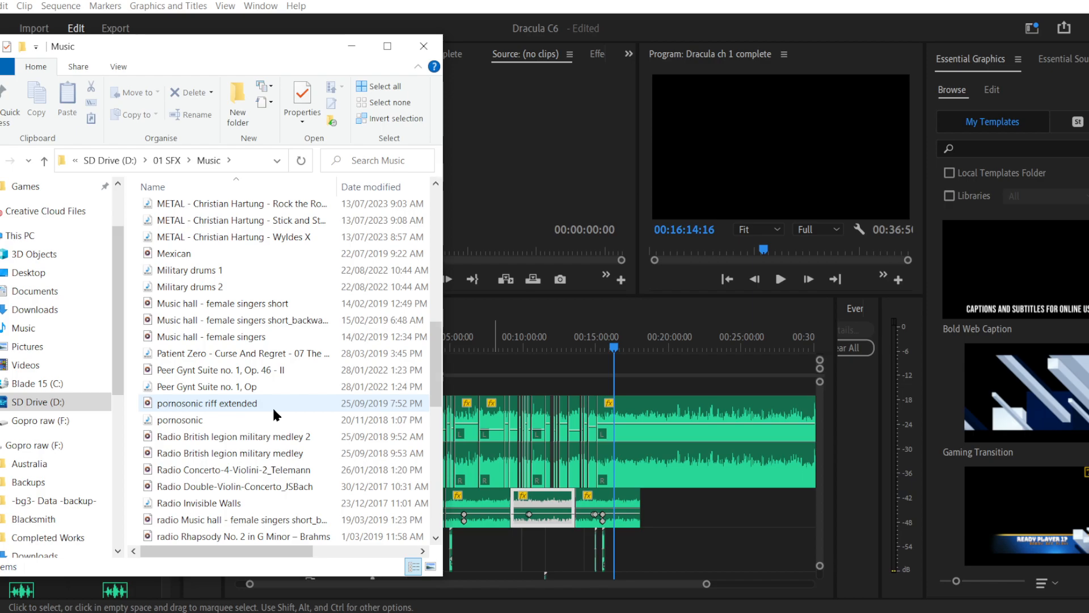
pyautogui.scroll(-3, 272, 406)
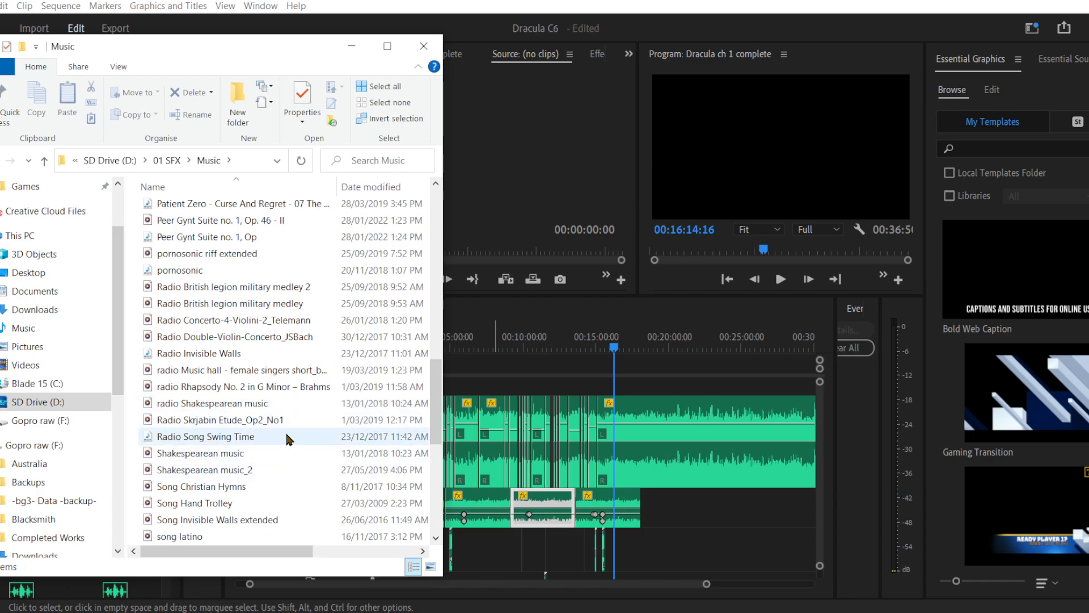
pyautogui.moveTo(281, 423)
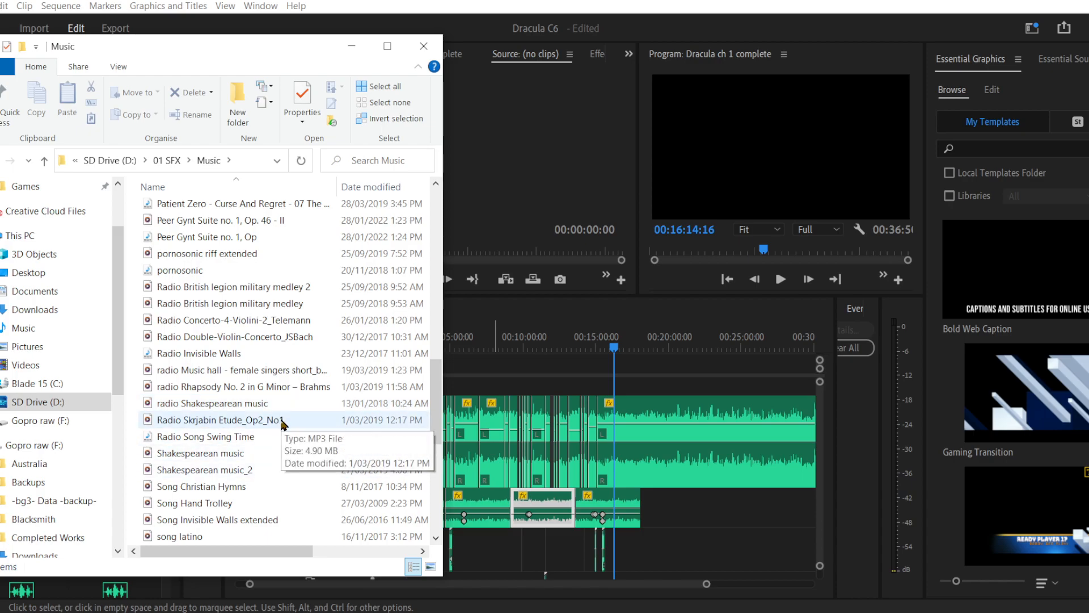
pyautogui.scroll(-1, 282, 424)
pyautogui.scroll(-3, 281, 421)
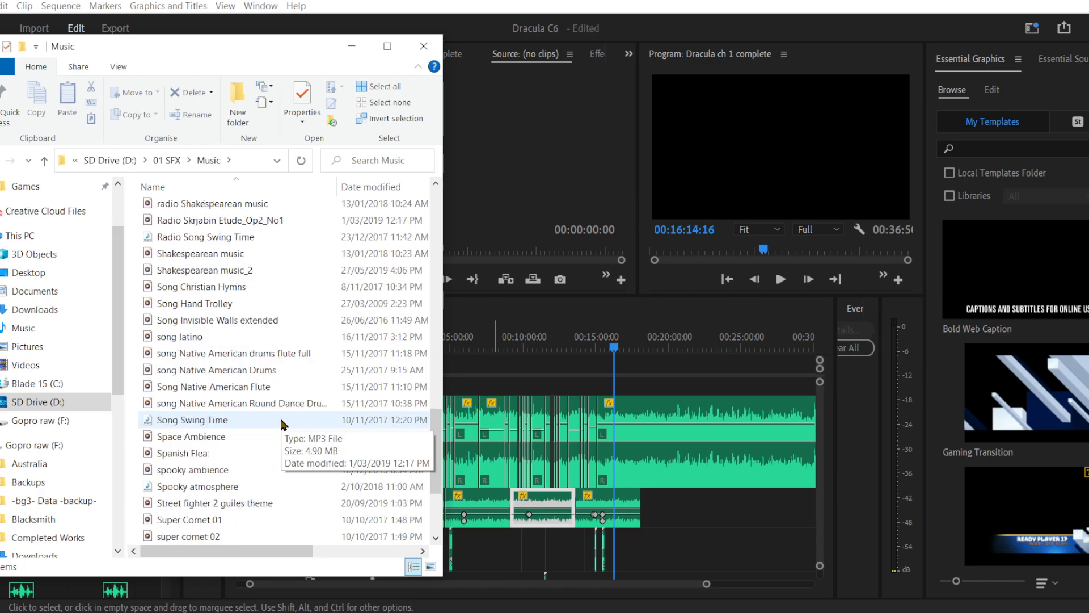
pyautogui.scroll(-3, 281, 420)
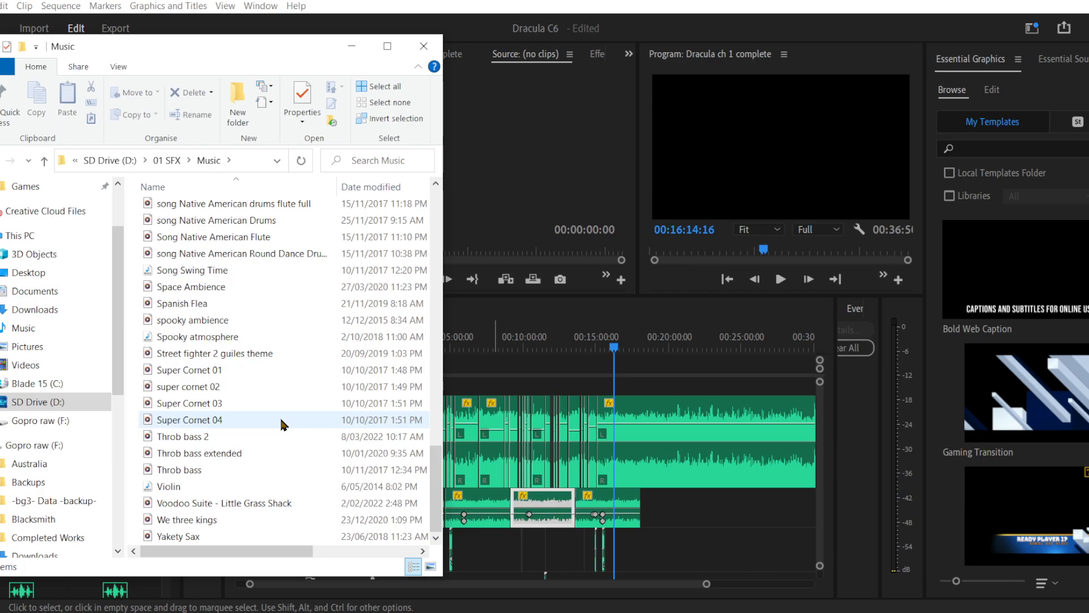
# Step: Preview the Violin file in the media player at reduced volume, close the player and return to the start of the music list
pyautogui.click(207, 485)
pyautogui.doubleClick(207, 485)
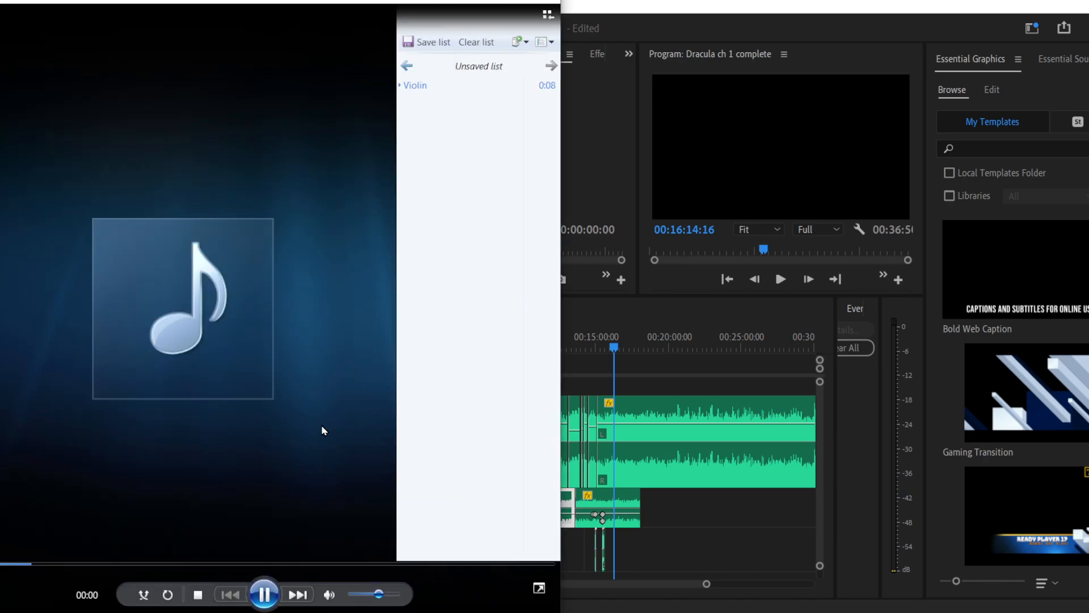
pyautogui.click(368, 594)
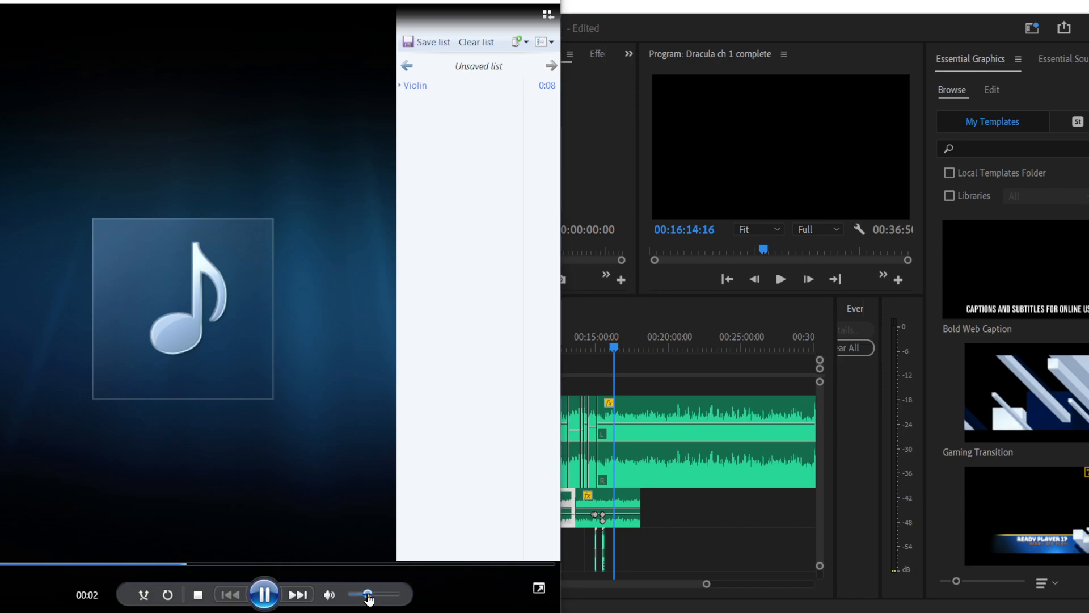
pyautogui.moveTo(367, 595); pyautogui.dragTo(363, 595)
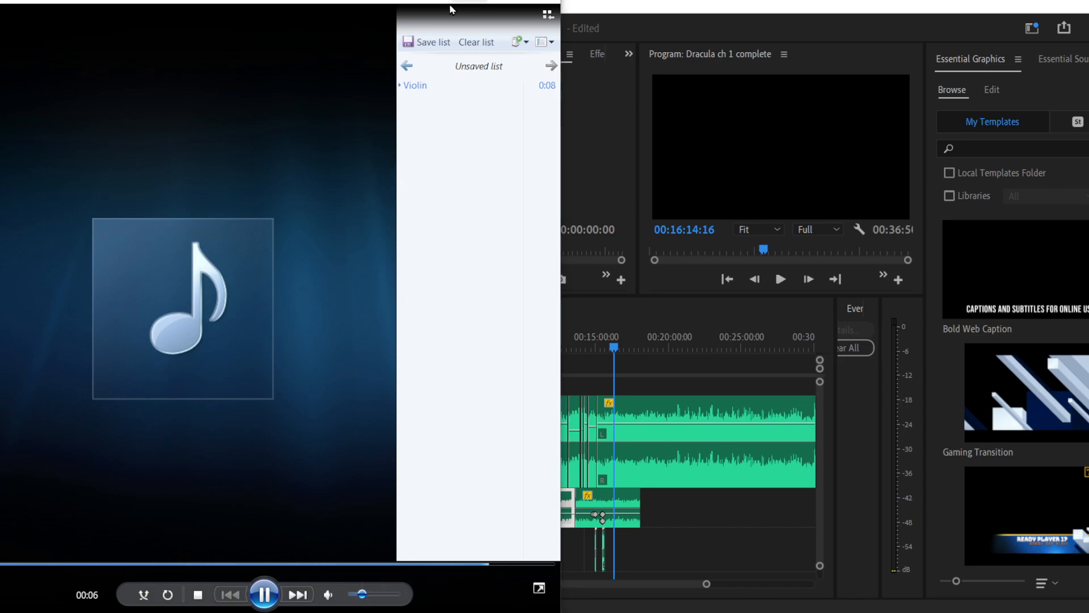
pyautogui.click(542, 1)
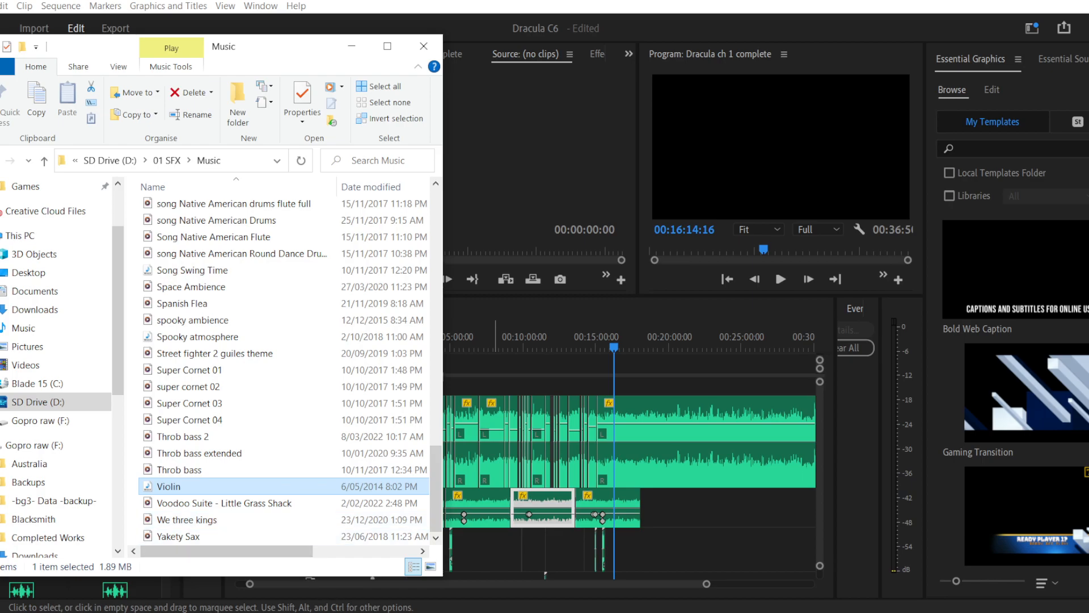
pyautogui.scroll(20, 326, 400)
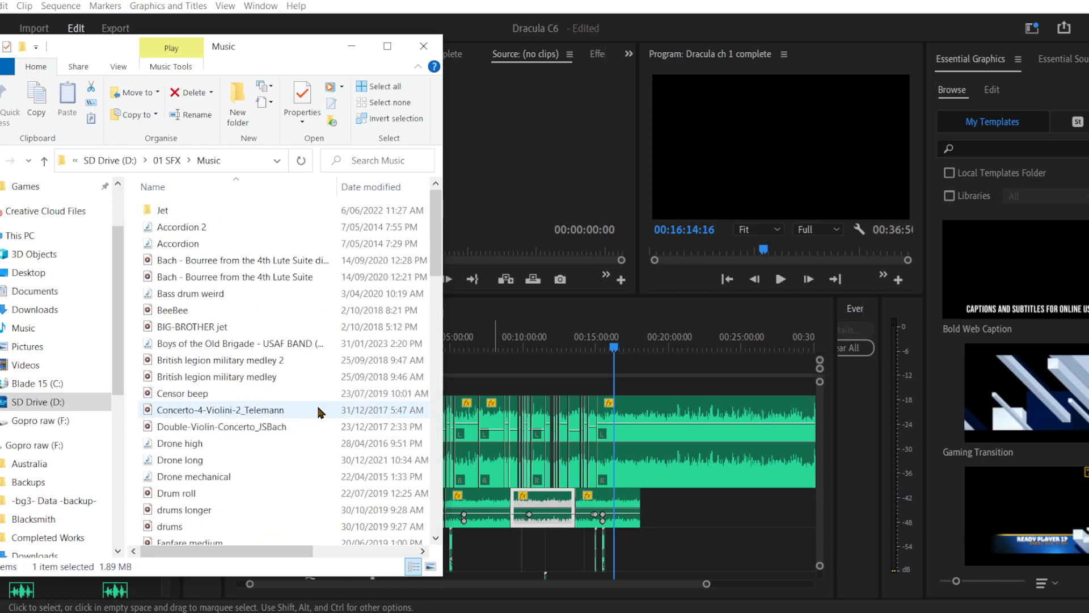
# Step: Preview the Accordion 2 file, close the player and place the file on the Audio 4 track after the existing effects
pyautogui.doubleClick(200, 227)
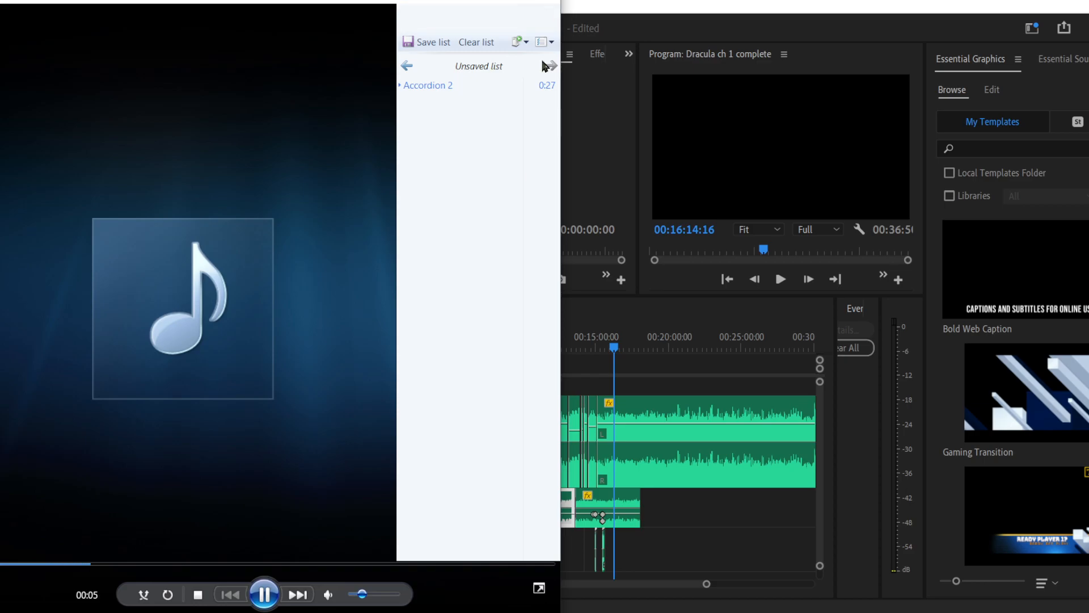
pyautogui.click(549, 3)
pyautogui.moveTo(184, 227); pyautogui.dragTo(567, 593)
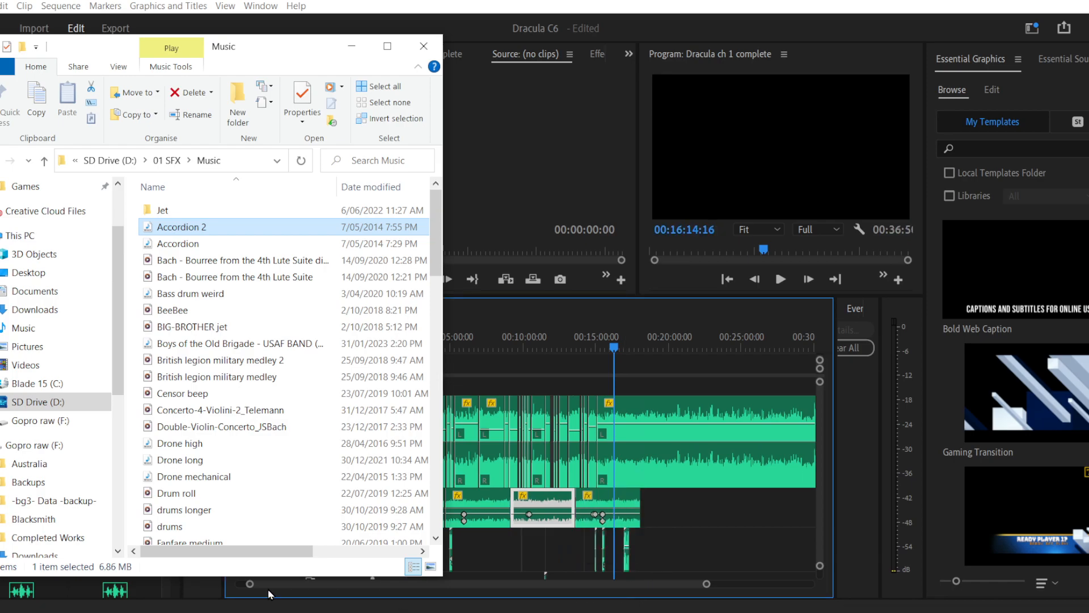
pyautogui.click(305, 584)
pyautogui.moveTo(250, 583); pyautogui.dragTo(348, 583)
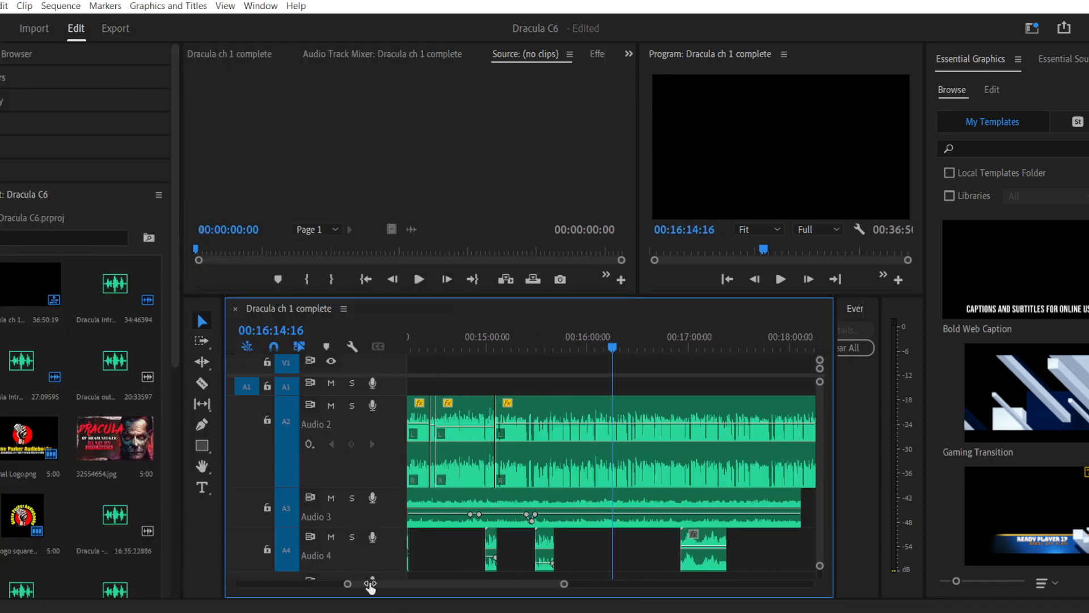
# Step: Preview the Accordion file, close the player and place the accordion clip on Audio 4 at about 00:15:57
pyautogui.click(584, 346)
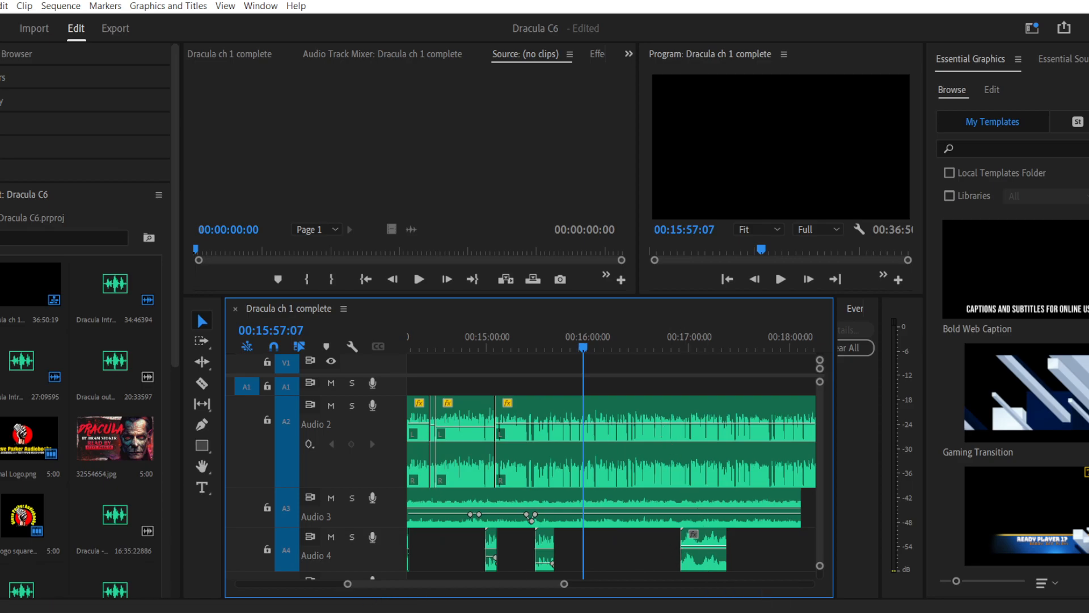
pyautogui.hotkey('alt', 'Tab')
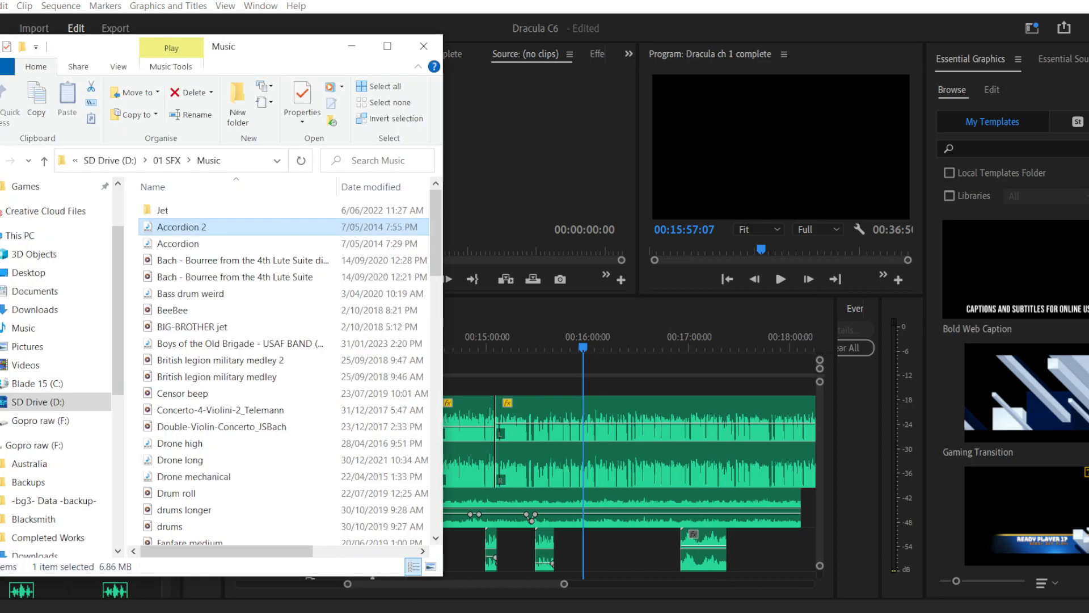
pyautogui.doubleClick(208, 243)
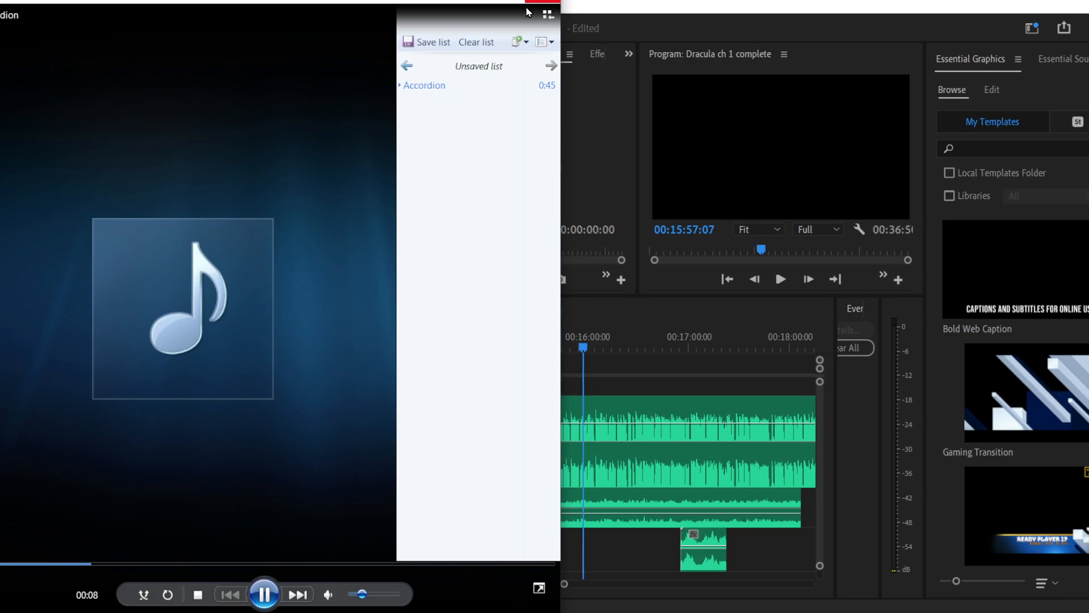
pyautogui.moveTo(59, 565); pyautogui.dragTo(0, 564)
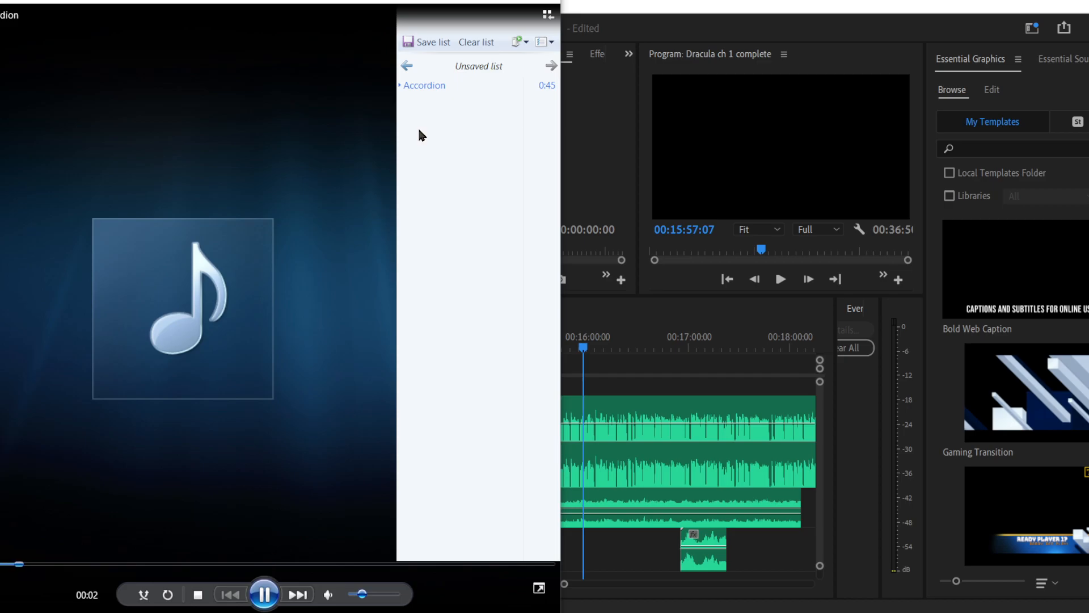
pyautogui.click(553, 1)
pyautogui.moveTo(187, 241)
pyautogui.mouseDown()
pyautogui.moveTo(666, 562)
pyautogui.moveTo(613, 562)
pyautogui.mouseUp()
# Step: Play back the accordion section, move its Audio 4 clip to start at about 00:16:05 and lower the clip's volume
pyautogui.press('space')
pyautogui.moveTo(347, 586); pyautogui.dragTo(376, 586)
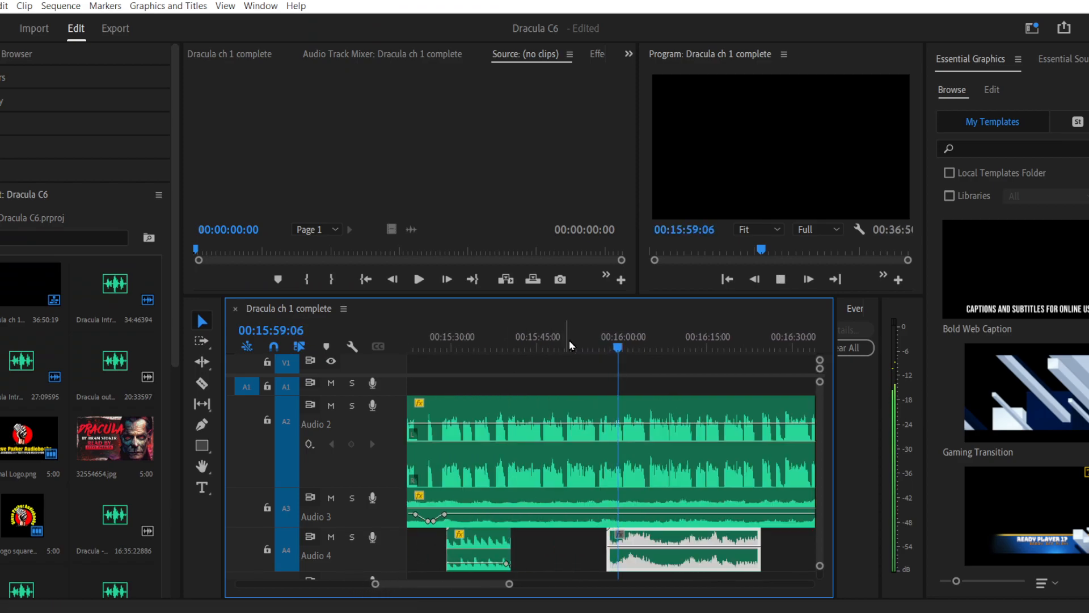
pyautogui.moveTo(655, 568); pyautogui.dragTo(722, 571)
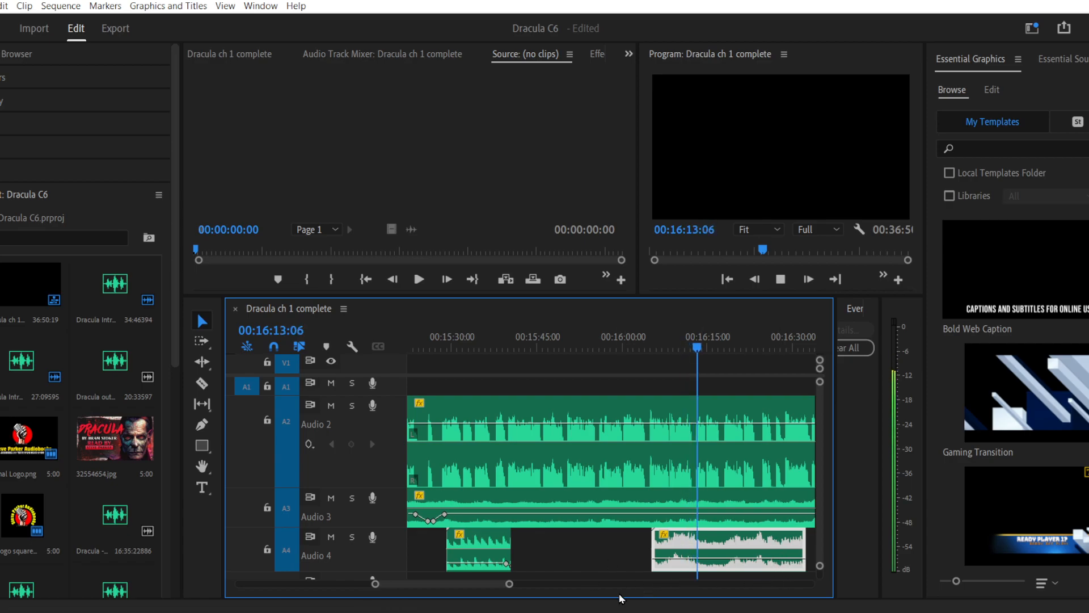
pyautogui.moveTo(491, 585); pyautogui.dragTo(493, 586)
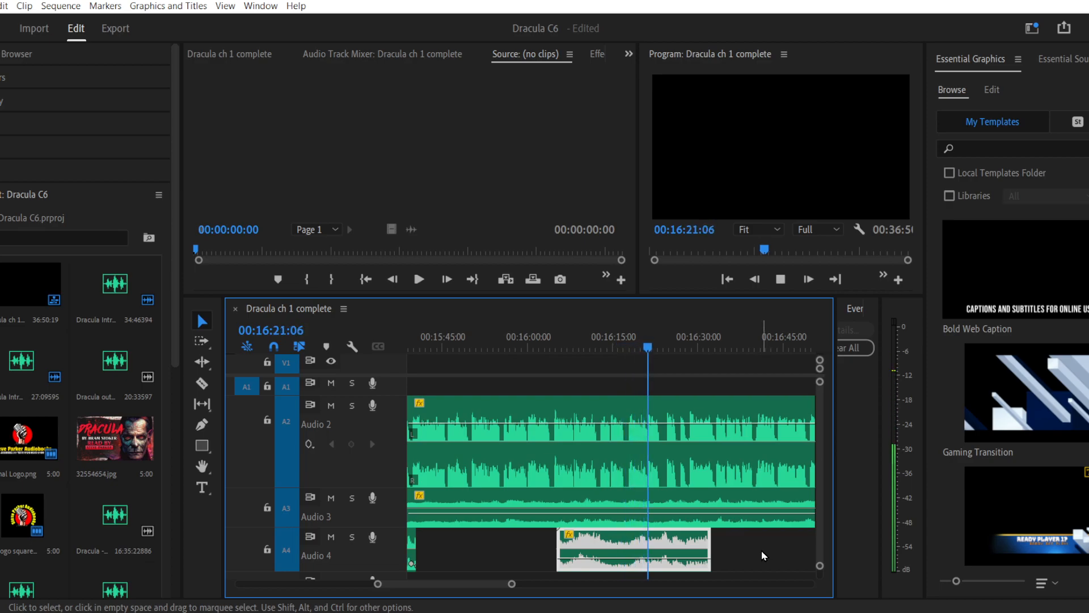
# Step: Stop playback and move the accordion clip on Audio 4 earlier, starting at about 00:15:56
pyautogui.click(201, 425)
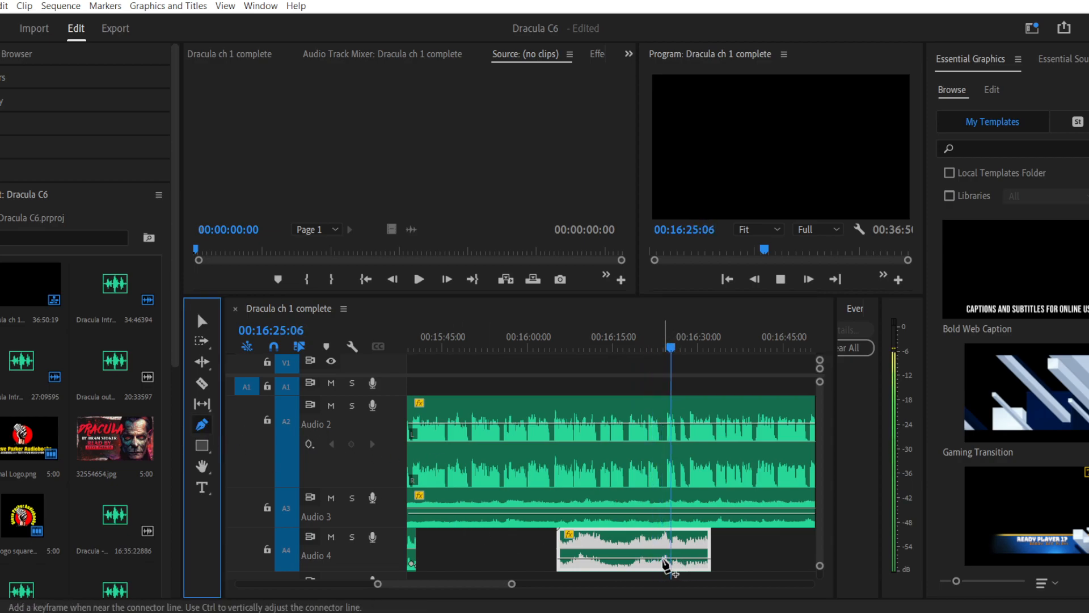
pyautogui.press('space')
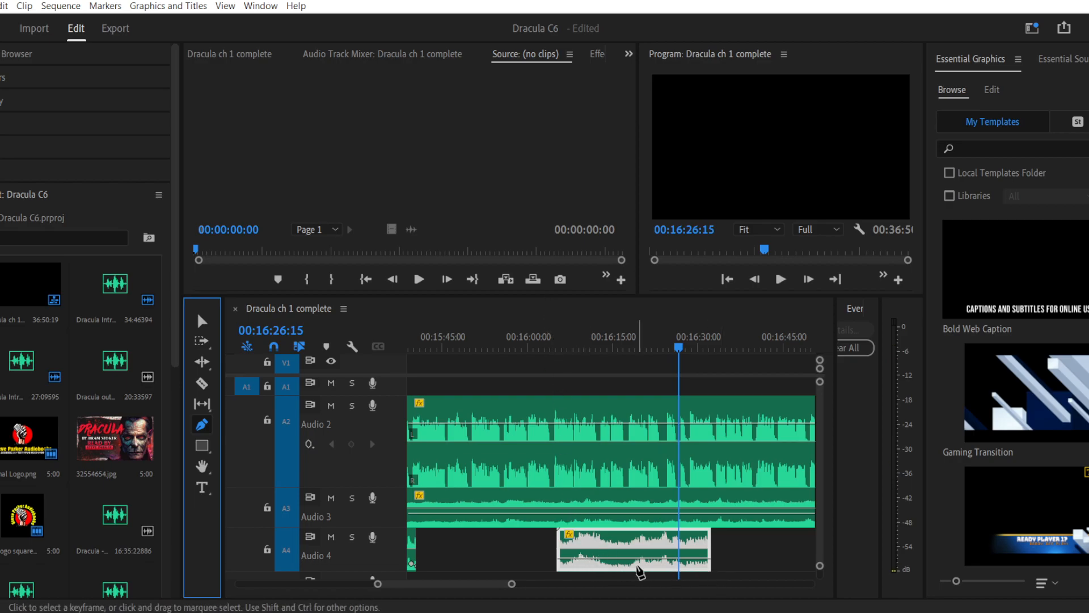
pyautogui.press('v')
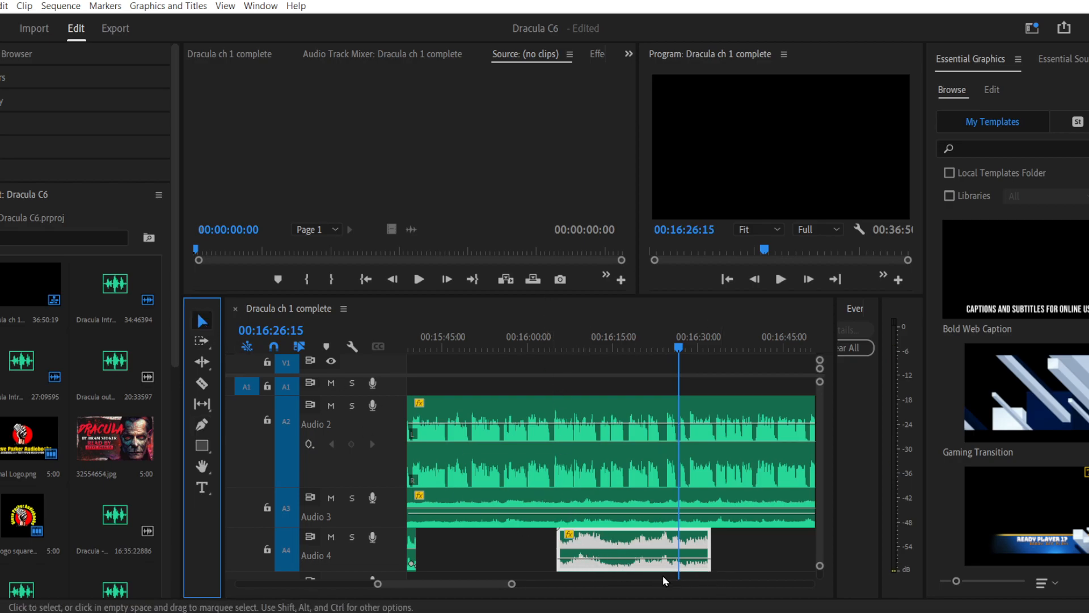
pyautogui.moveTo(657, 558); pyautogui.dragTo(611, 551)
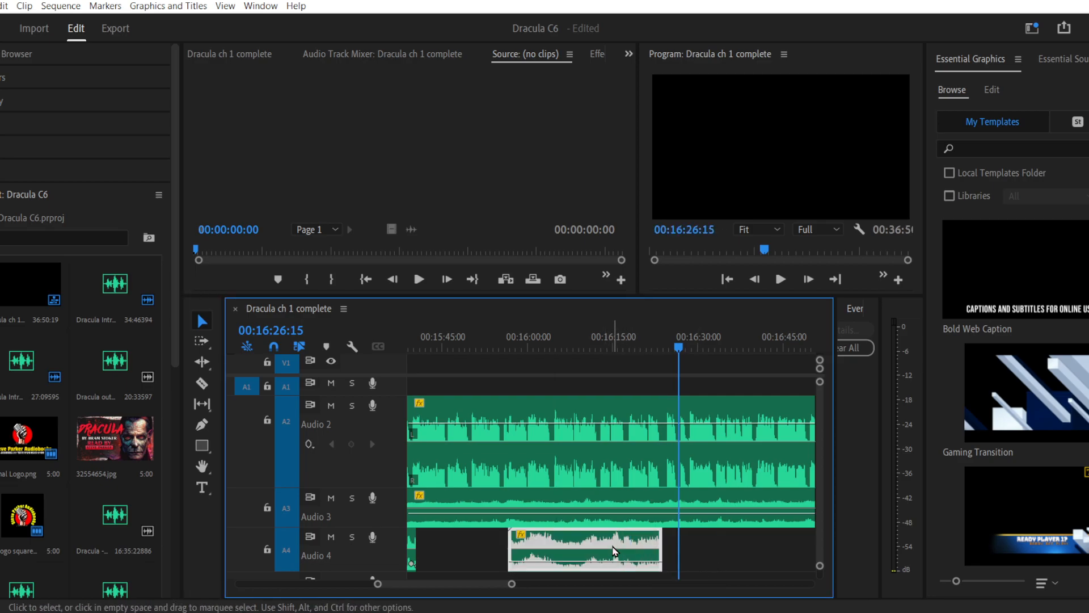
# Step: Try trimming the accordion clip's start to about 00:16:05 and play it back from just before there
pyautogui.moveTo(516, 546); pyautogui.dragTo(562, 545)
pyautogui.click(549, 340)
pyautogui.press('space')
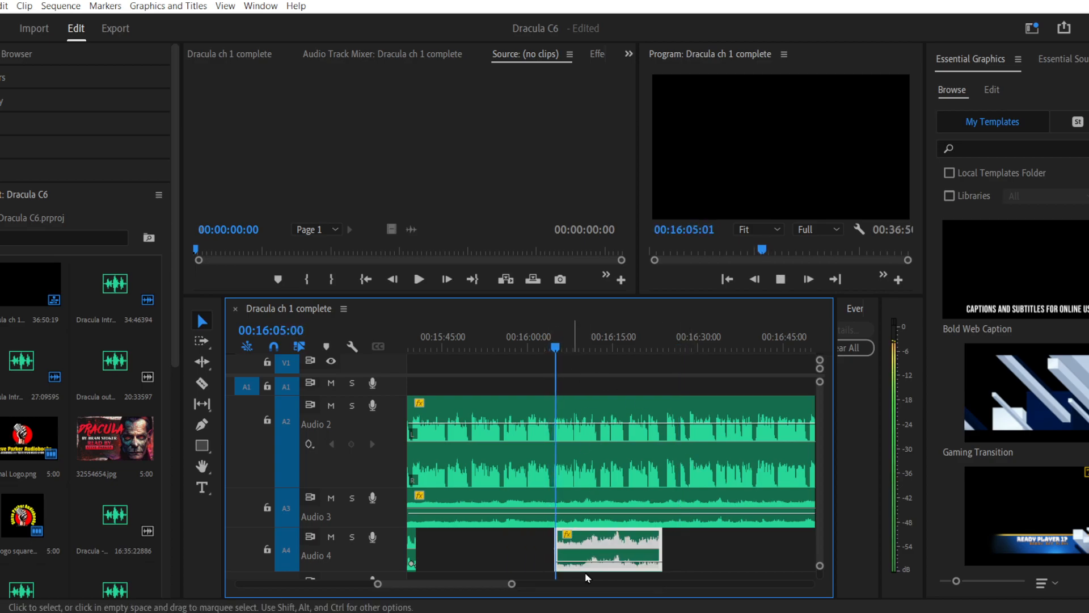
pyautogui.press('p')
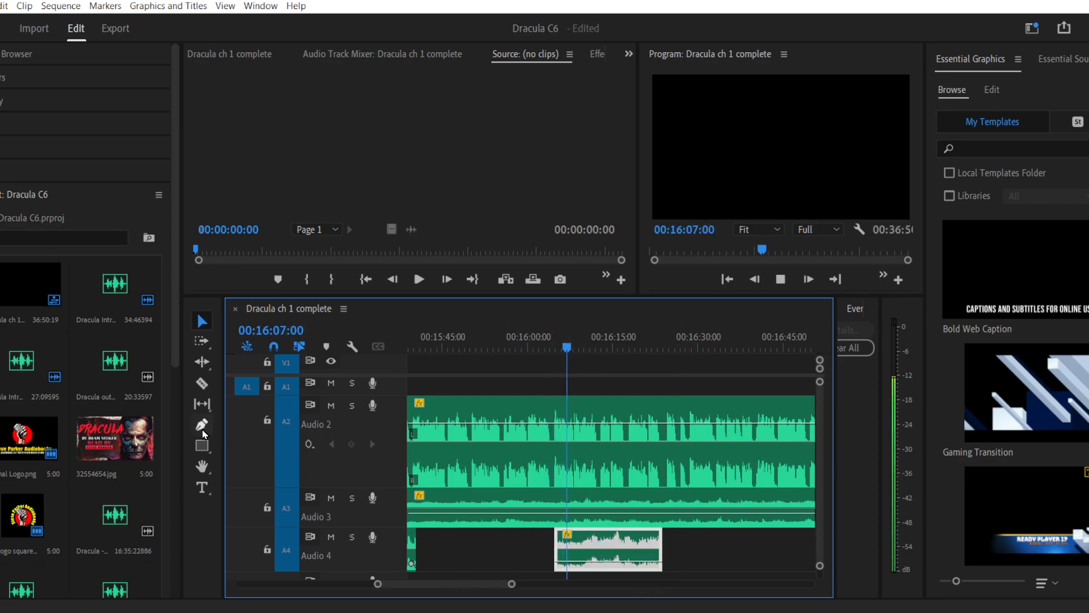
pyautogui.click(202, 322)
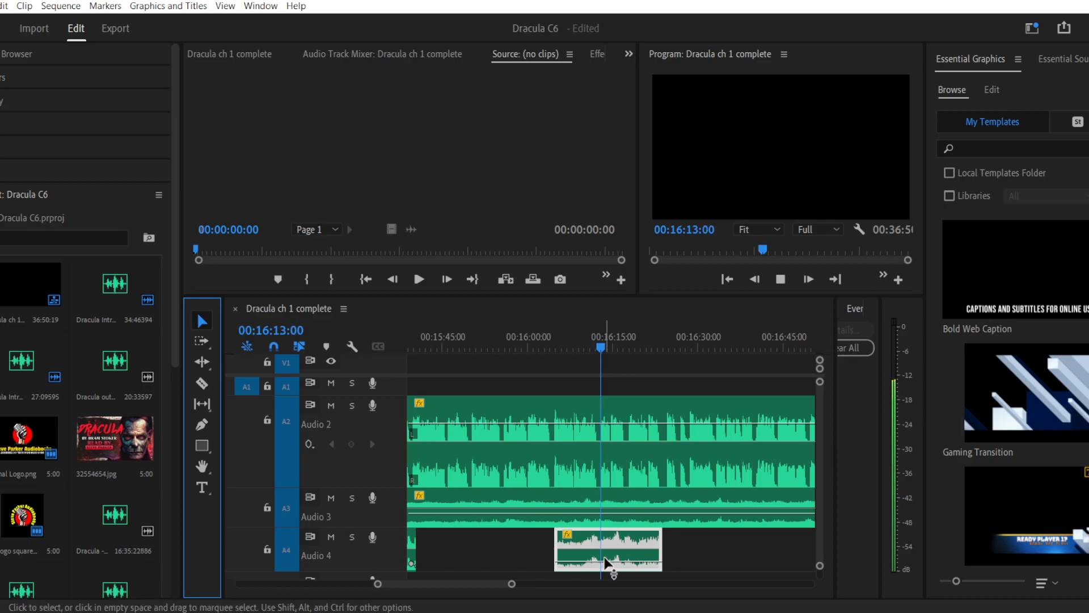
# Step: Adjust the accordion clip's volume level and extend its start back to about 00:15:56
pyautogui.click(628, 561)
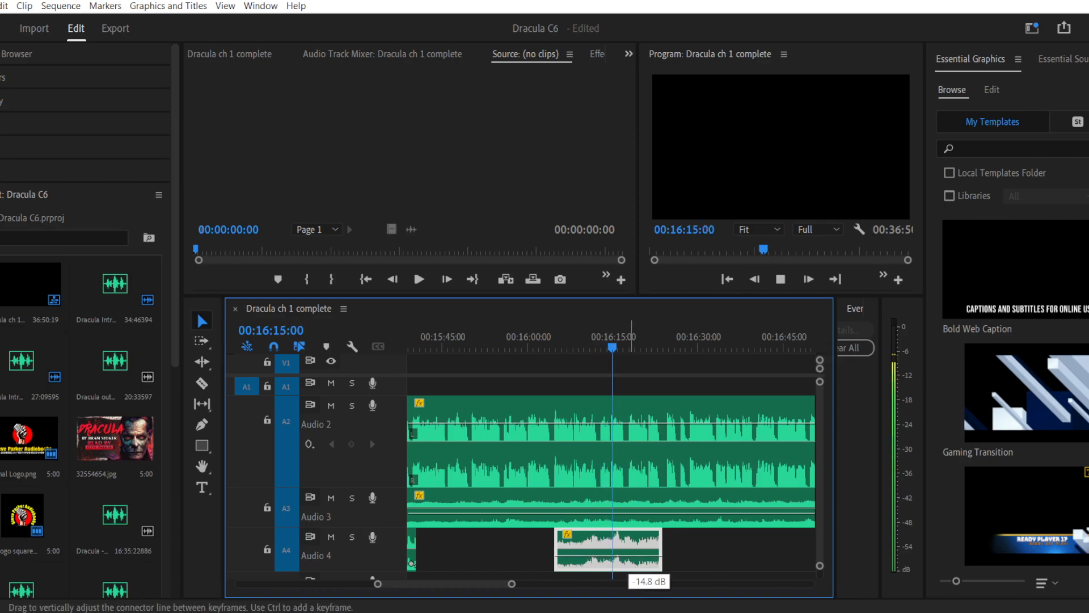
pyautogui.moveTo(635, 556); pyautogui.dragTo(635, 559)
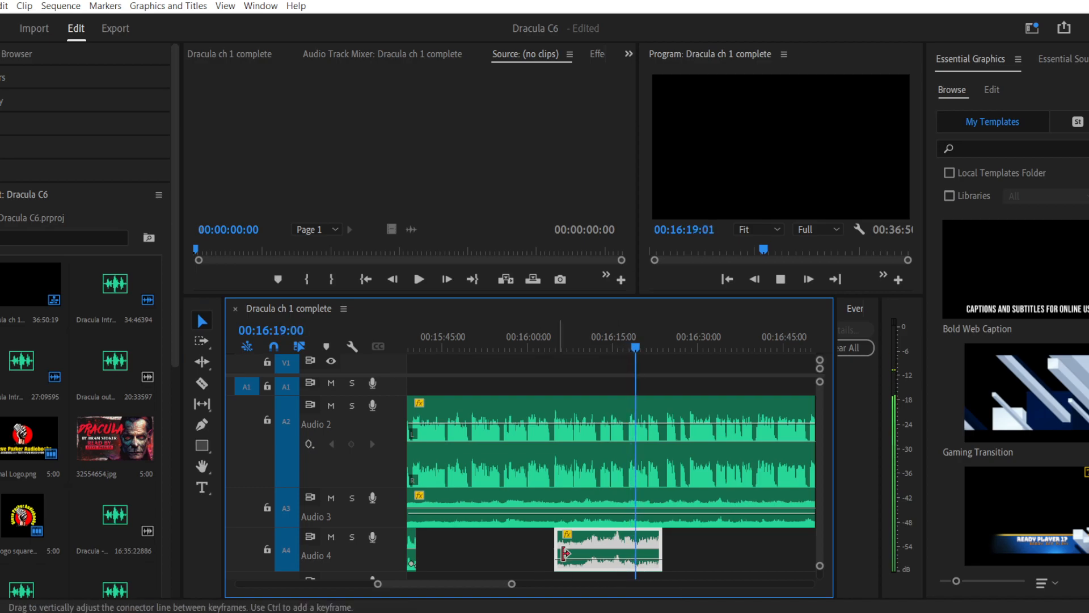
pyautogui.moveTo(555, 550); pyautogui.dragTo(508, 553)
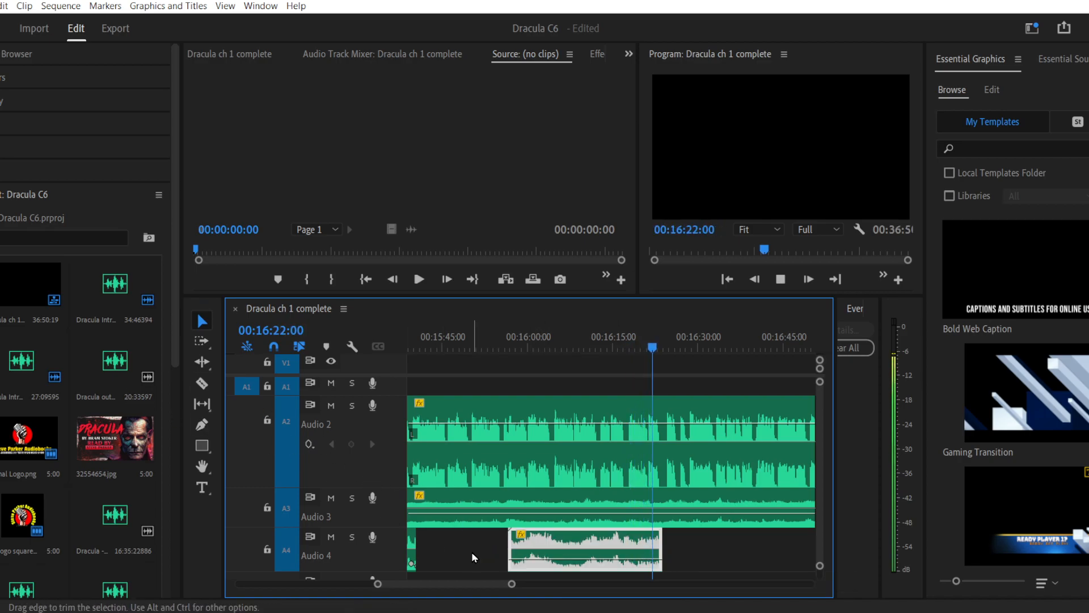
# Step: Cut the section from about 00:16:05 to 00:16:09 out of the accordion clip and move the first part against the rest
pyautogui.click(202, 383)
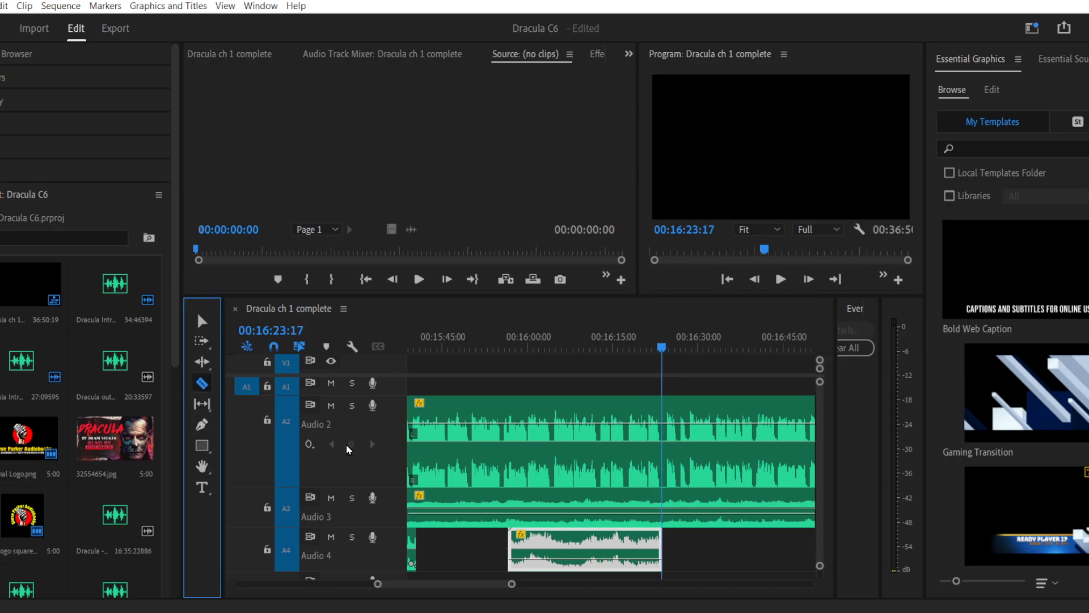
pyautogui.click(578, 553)
pyautogui.click(559, 553)
pyautogui.click(202, 321)
pyautogui.click(568, 556)
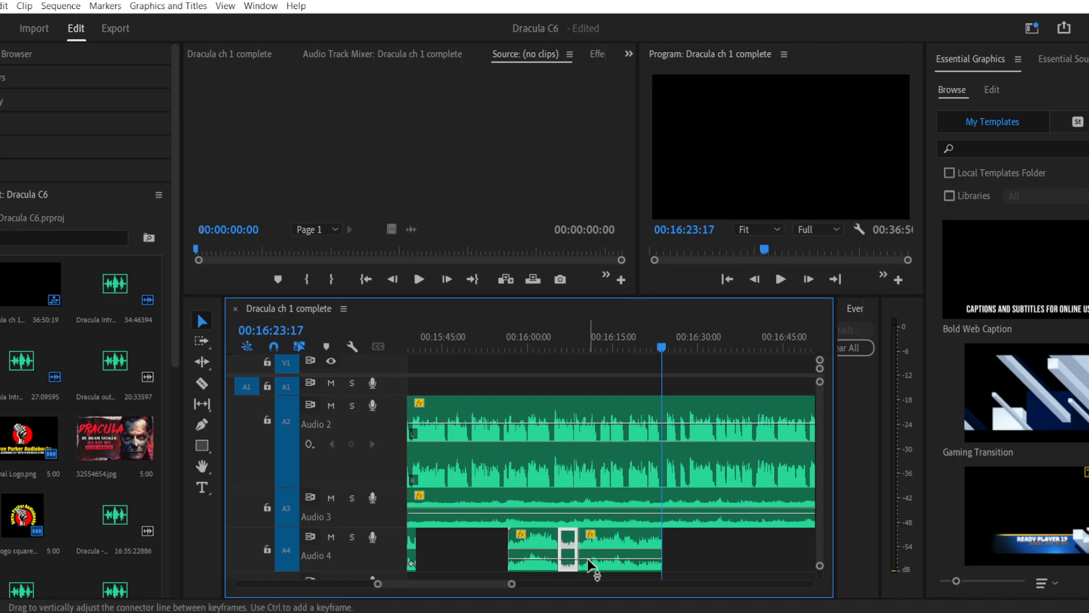
pyautogui.moveTo(546, 544)
pyautogui.mouseDown()
pyautogui.moveTo(566, 547)
pyautogui.moveTo(553, 547)
pyautogui.mouseUp()
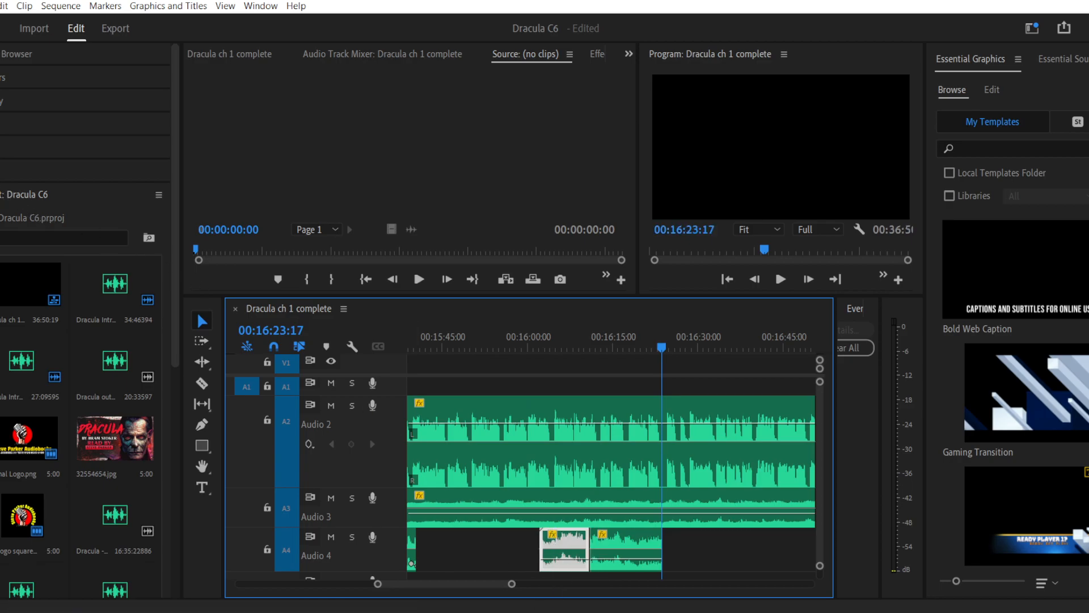
# Step: Apply a Constant Gain crossfade between the two accordion parts and play back from about 00:16:01
pyautogui.click(52, 171)
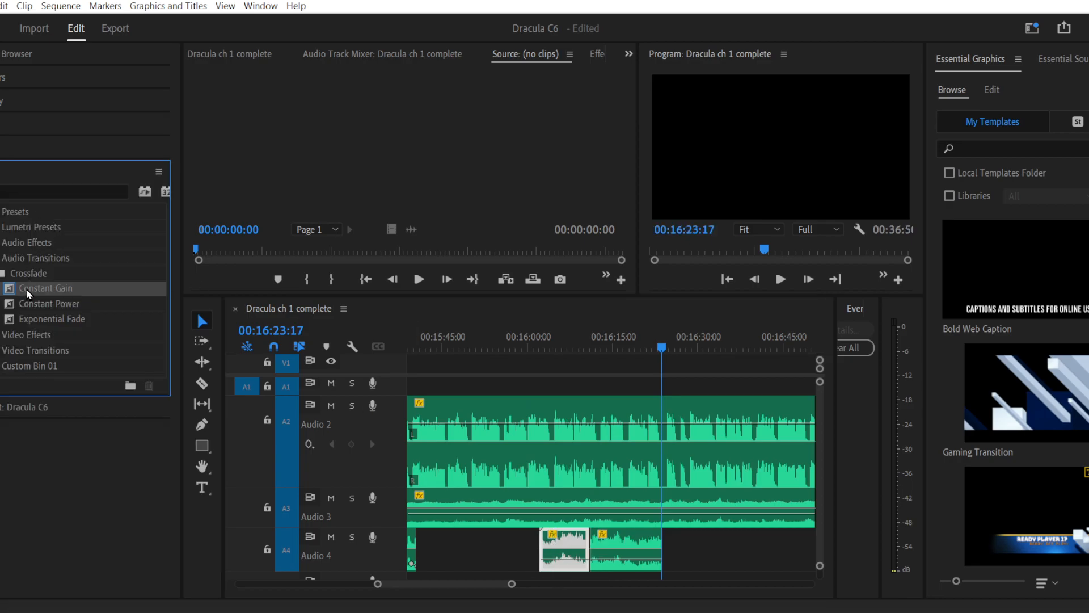
pyautogui.moveTo(27, 294); pyautogui.dragTo(589, 557)
pyautogui.click(535, 345)
pyautogui.press('space')
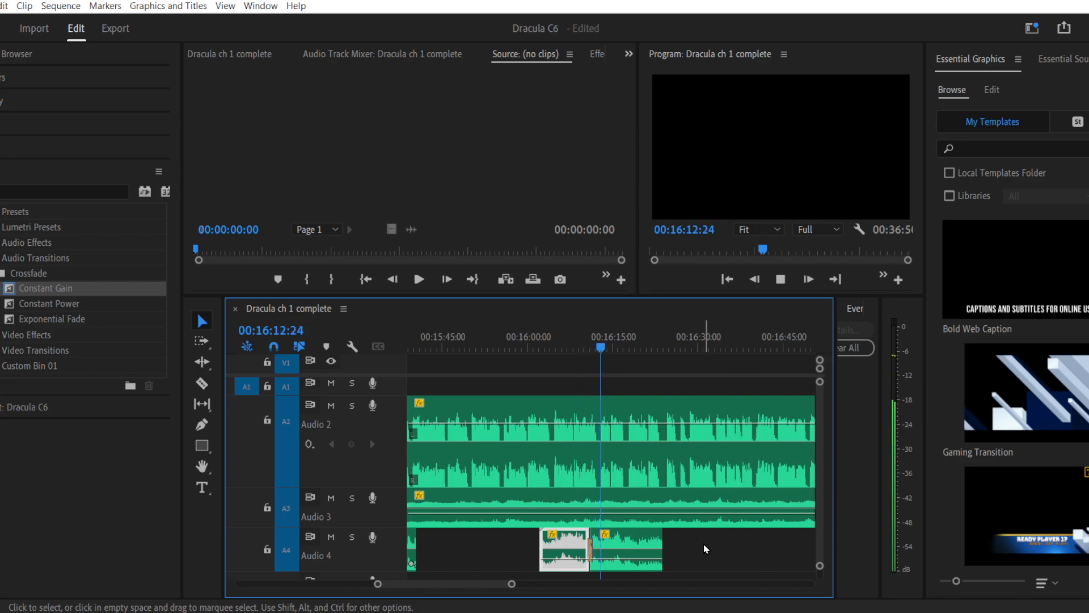
# Step: Select both accordion parts on Audio 4 and move them together about half a second later
pyautogui.click(202, 383)
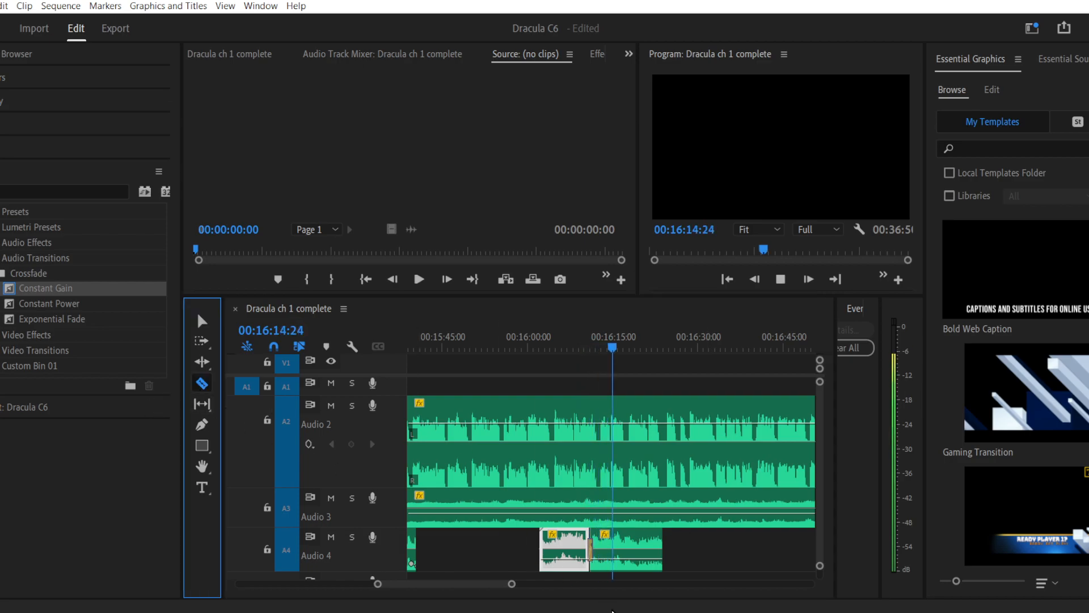
pyautogui.click(377, 584)
pyautogui.moveTo(377, 584); pyautogui.dragTo(397, 583)
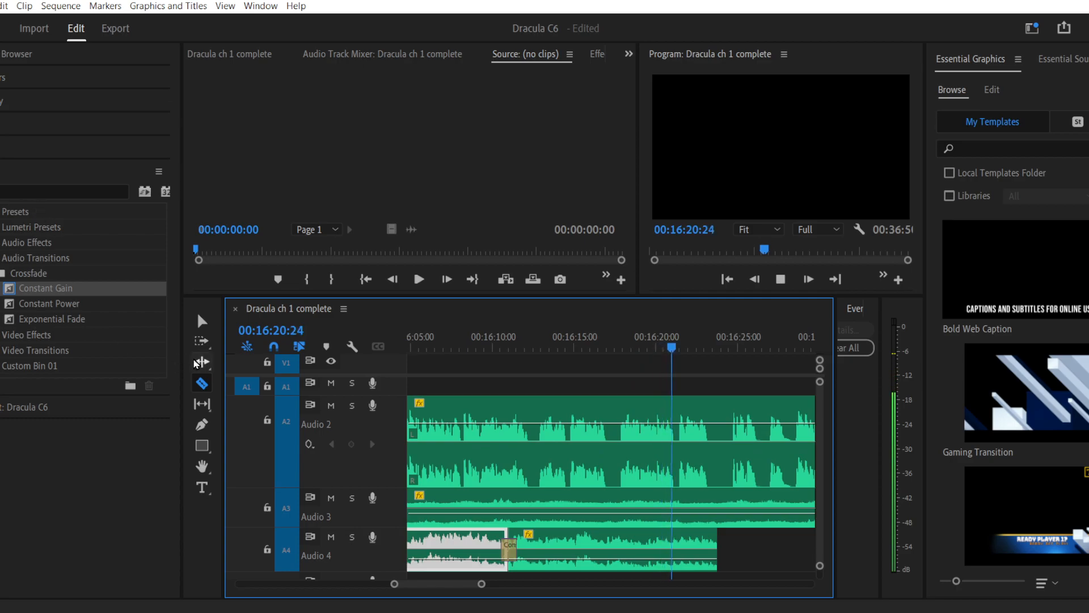
pyautogui.click(202, 326)
pyautogui.click(698, 547)
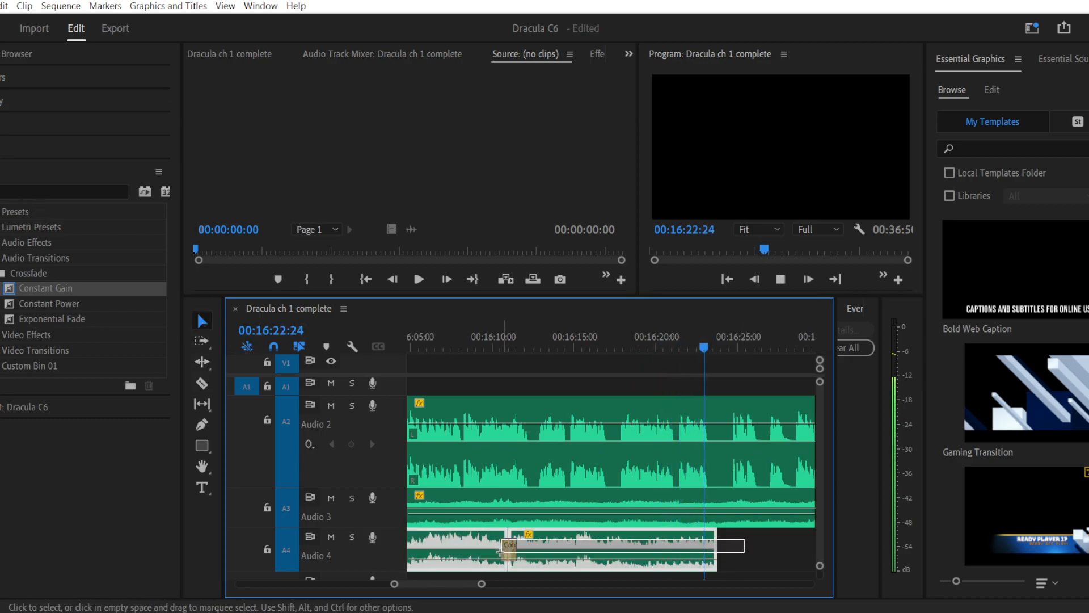
pyautogui.press('space')
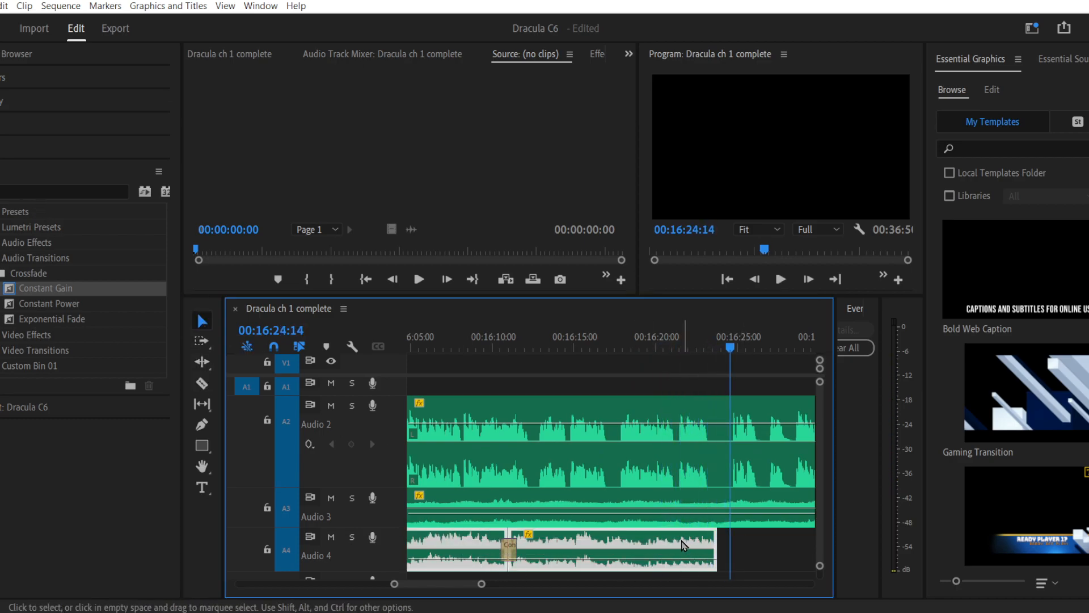
pyautogui.moveTo(687, 550); pyautogui.dragTo(700, 548)
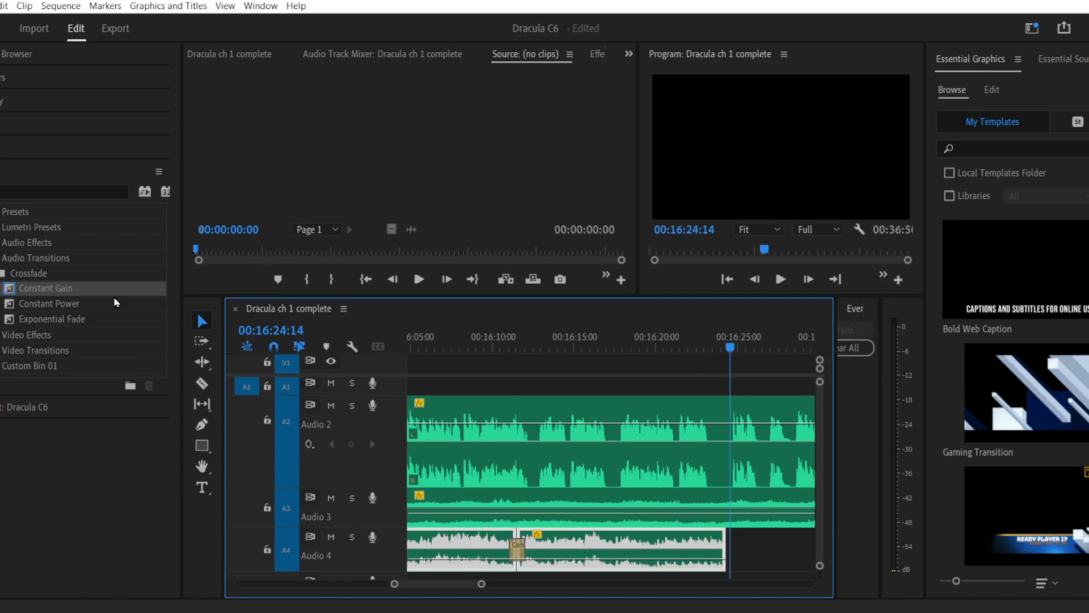
# Step: Split the Audio 3 music at 00:16:24:14 and keyframe short fade-outs at its cut end and at the accordion's end
pyautogui.click(202, 383)
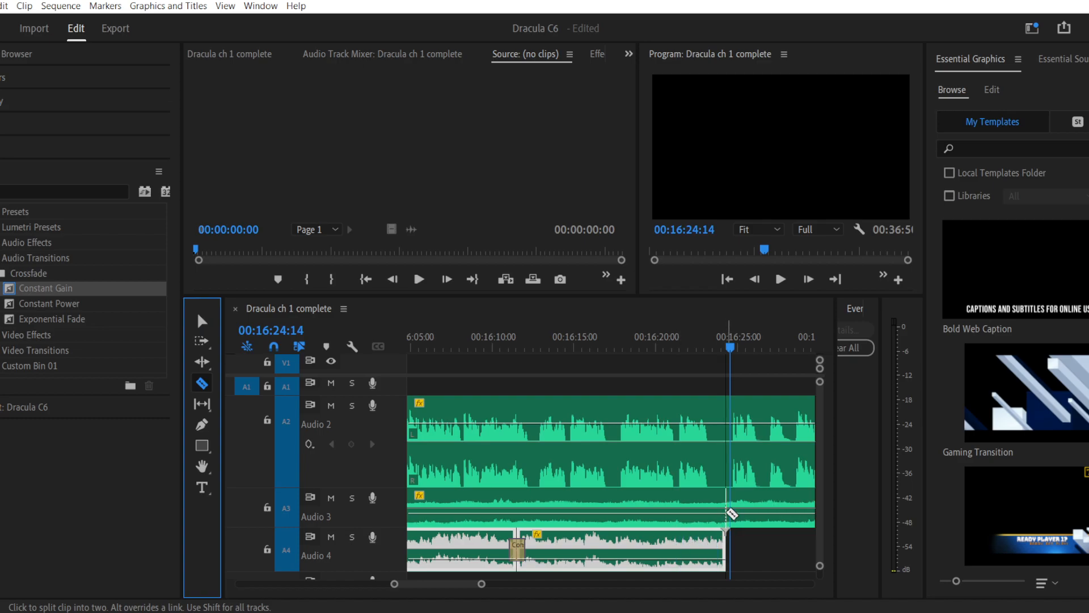
pyautogui.click(734, 509)
pyautogui.click(205, 424)
pyautogui.click(708, 514)
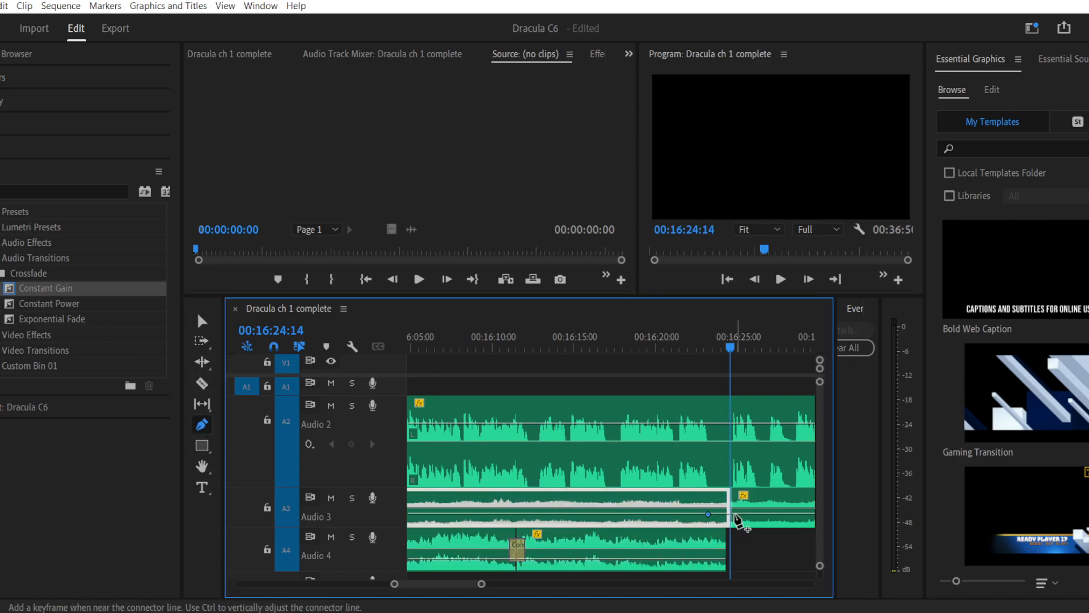
pyautogui.moveTo(725, 514); pyautogui.dragTo(729, 520)
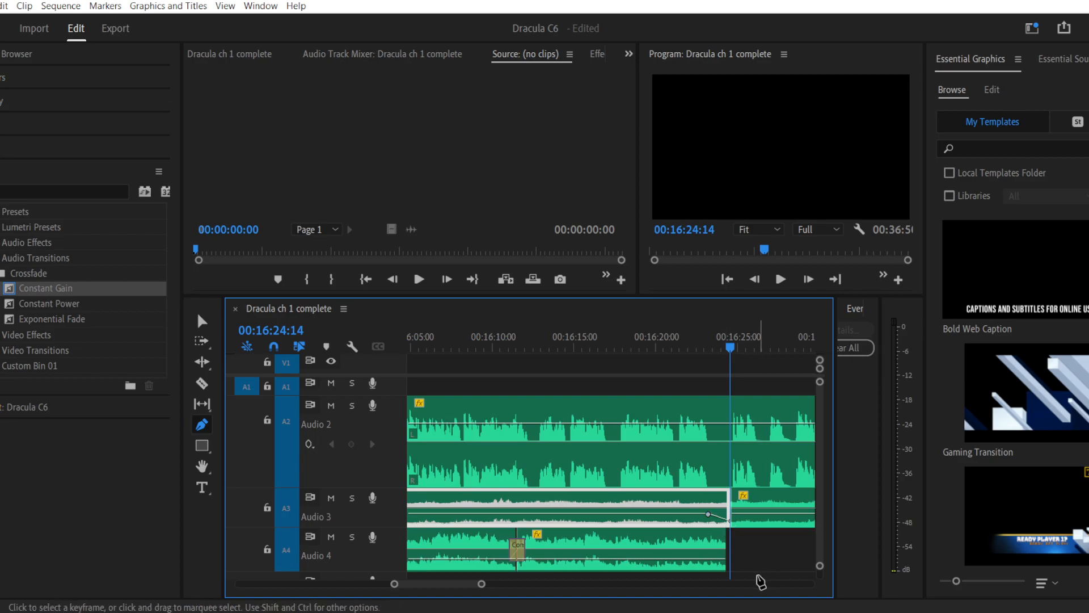
pyautogui.click(709, 561)
pyautogui.moveTo(724, 560); pyautogui.dragTo(725, 566)
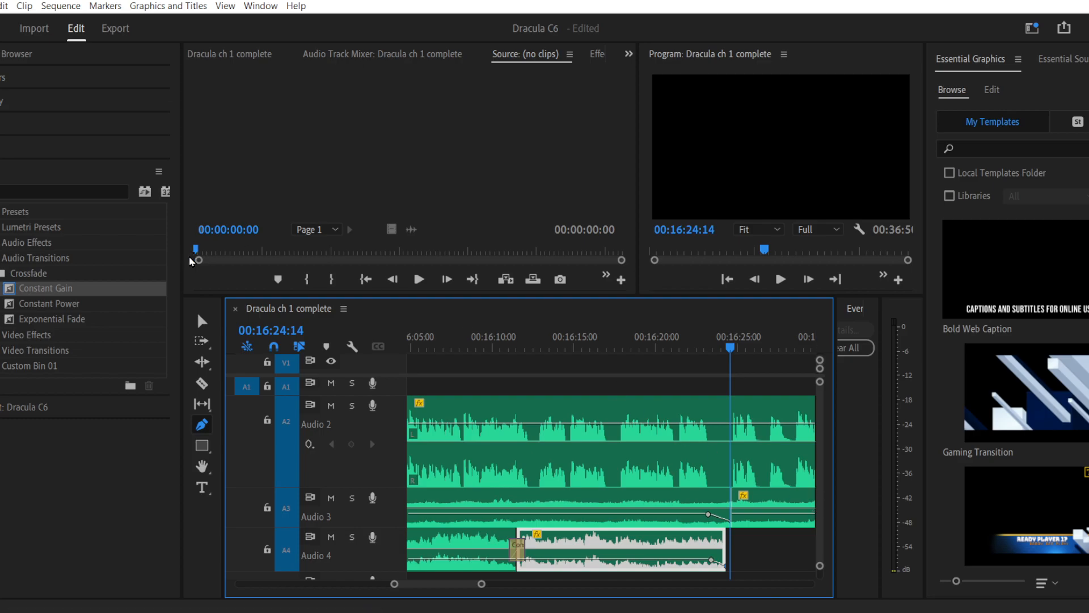
# Step: Delete the part of the Audio 3 music that follows the cut at 00:16:24:14
pyautogui.click(210, 322)
pyautogui.click(767, 520)
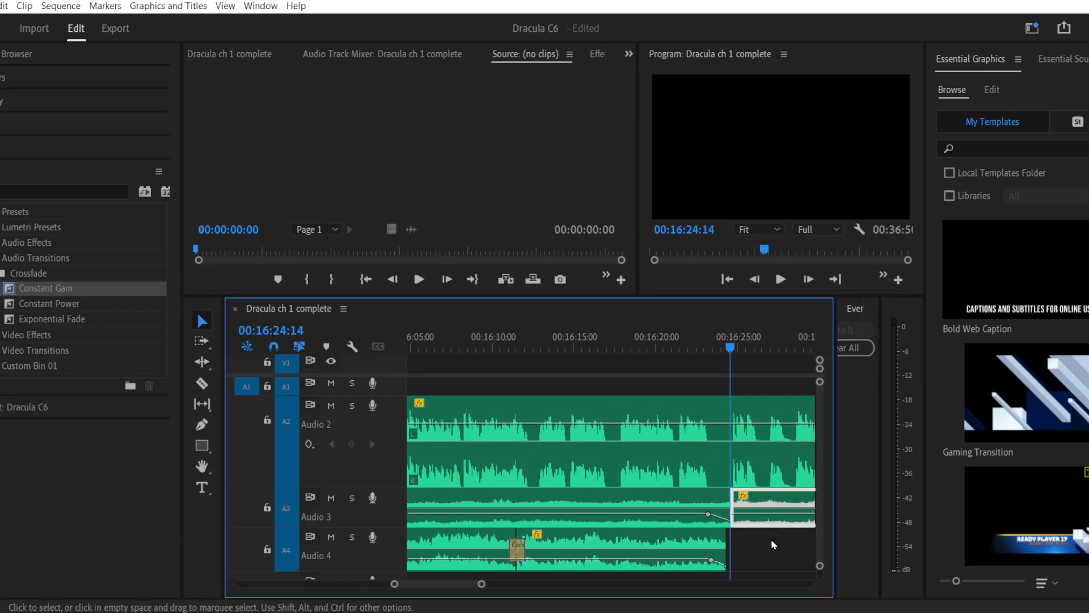
pyautogui.press('Delete')
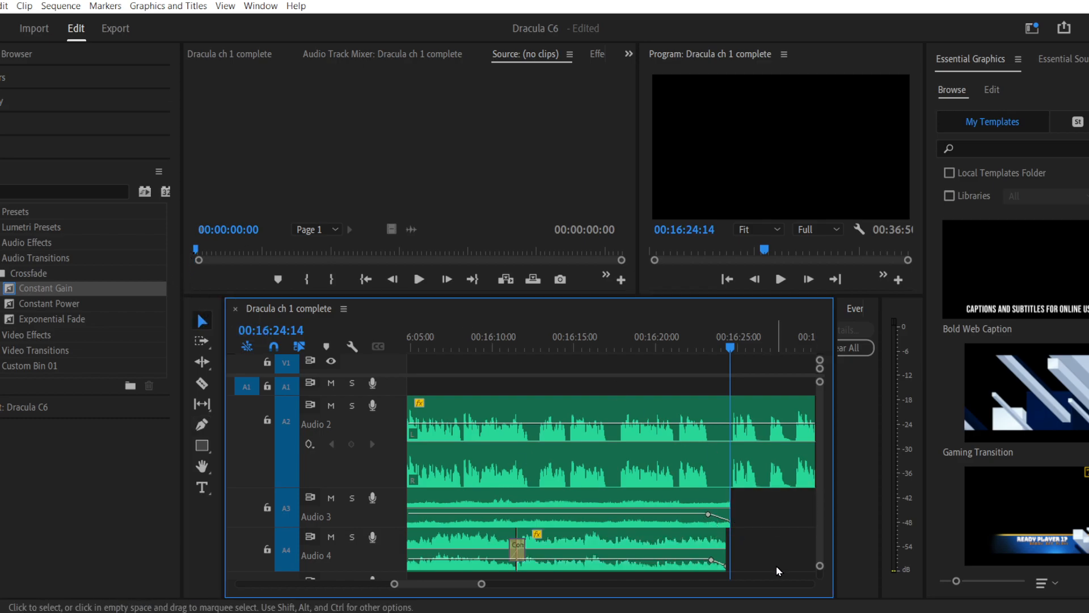
# Step: Switch to File Explorer and find the Prison extended sound in the Places folder of the 01 SFX library
pyautogui.click(262, 612)
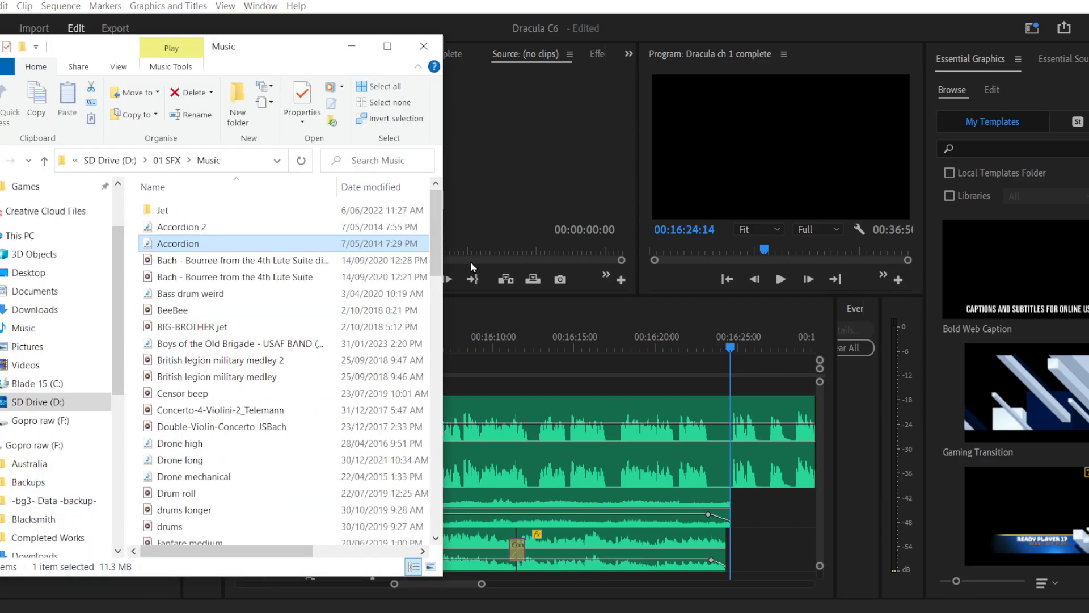
pyautogui.click(167, 160)
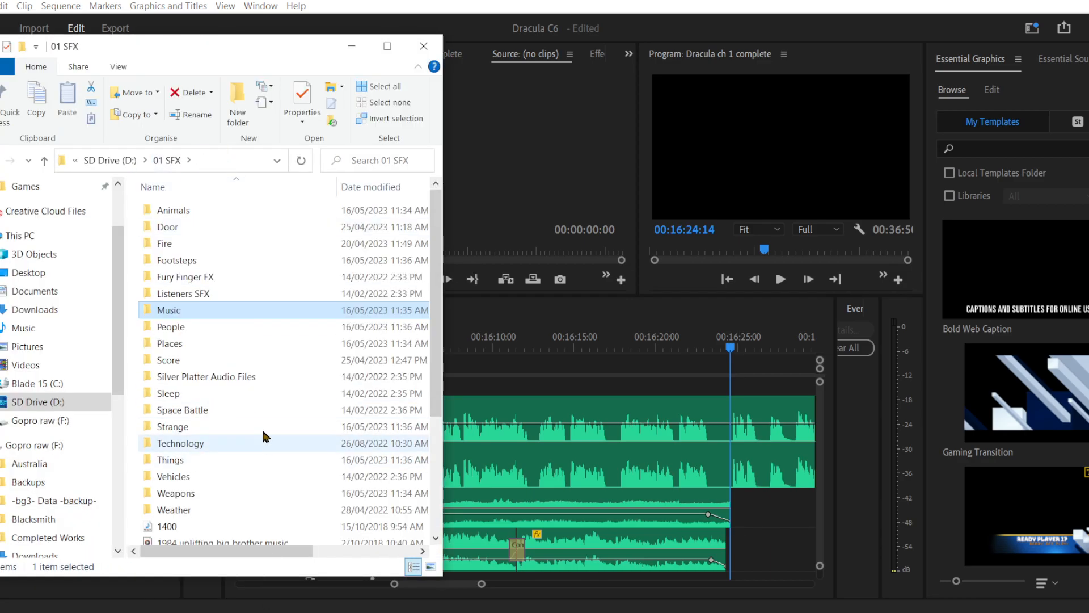
pyautogui.doubleClick(189, 343)
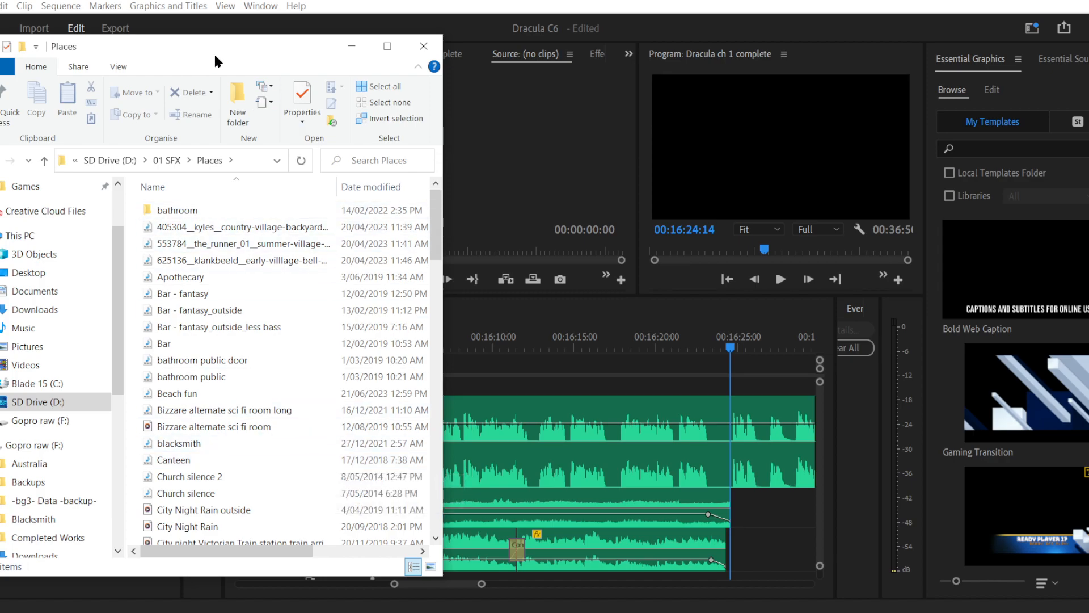
pyautogui.scroll(-6, 287, 393)
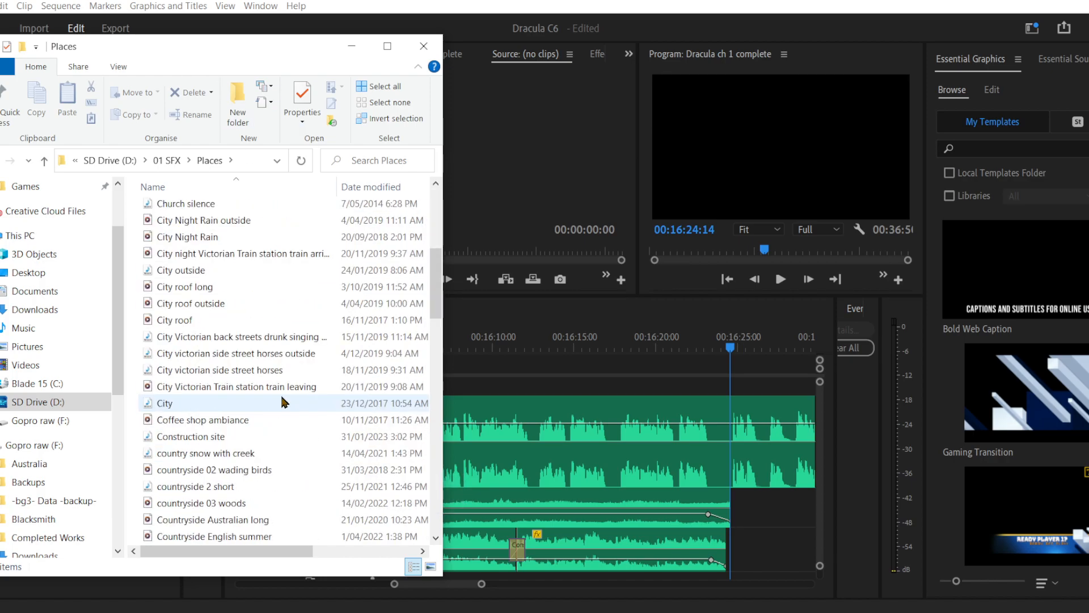
pyautogui.scroll(-10, 281, 400)
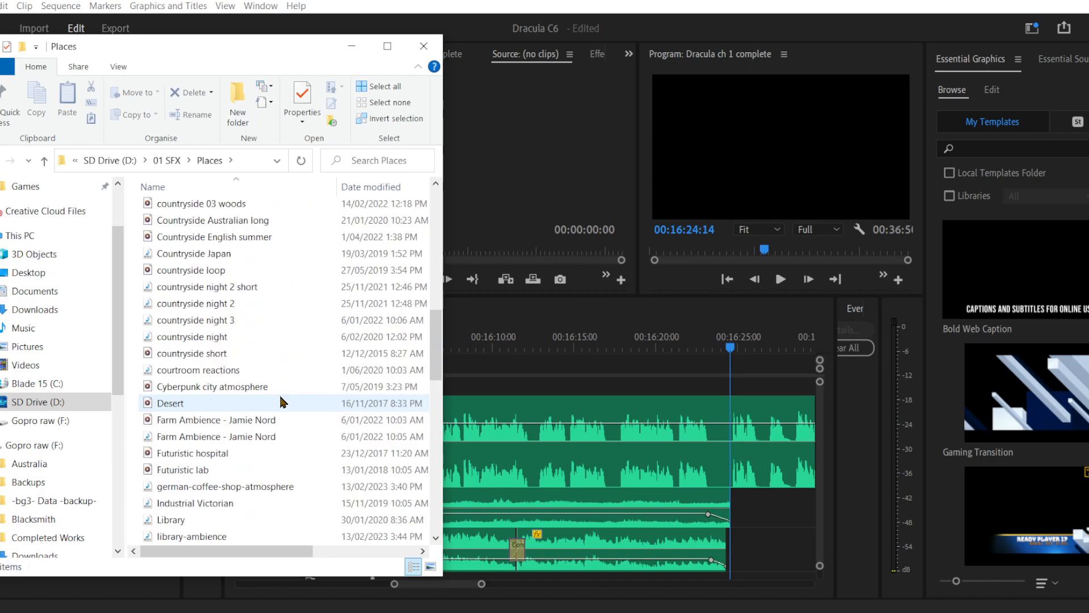
pyautogui.scroll(-1, 282, 401)
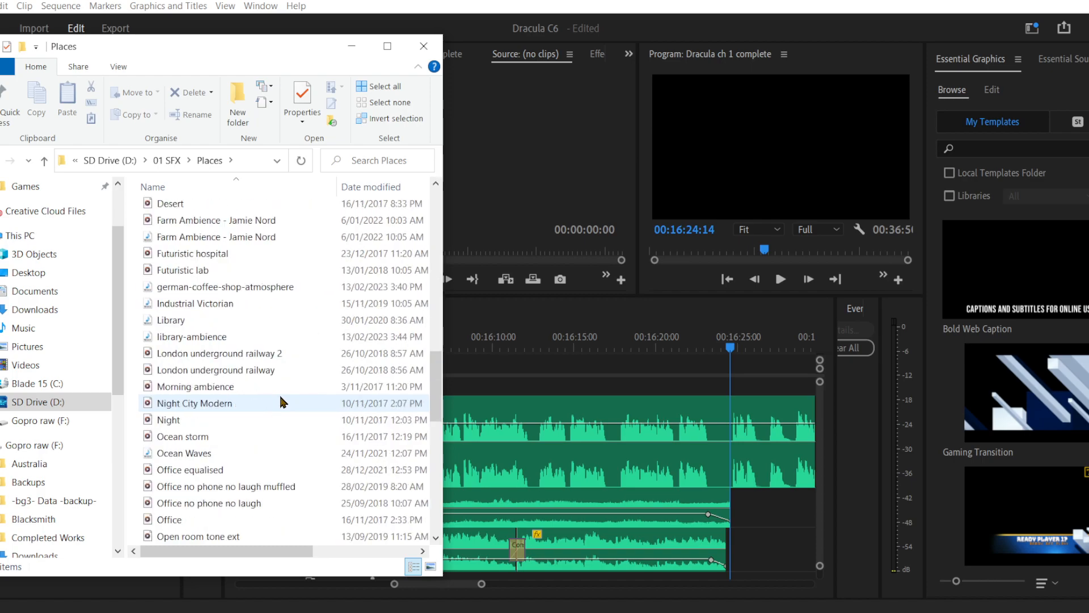
pyautogui.scroll(-3, 280, 401)
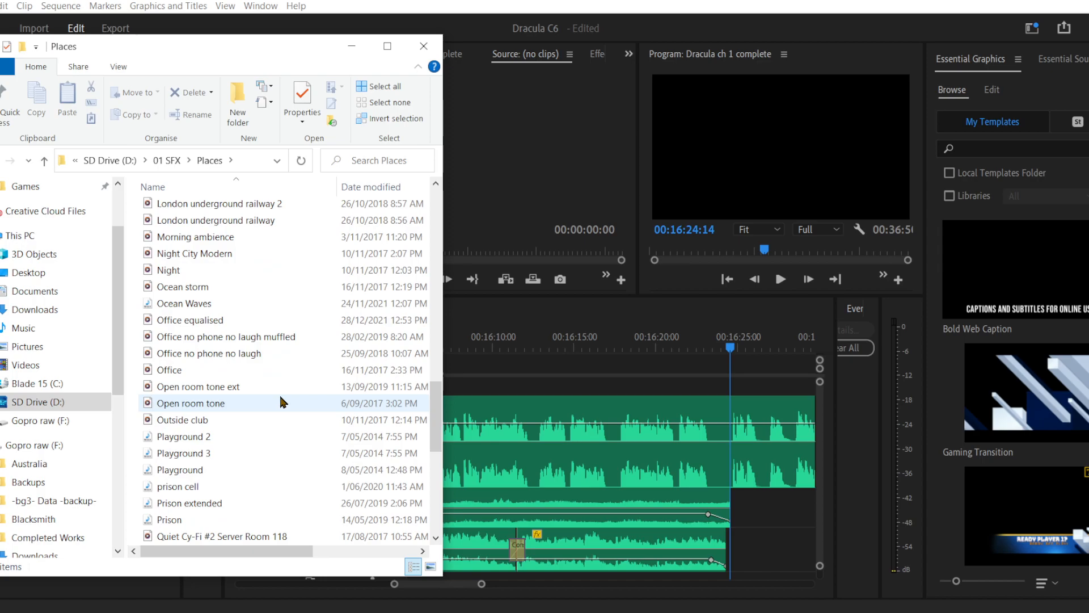
pyautogui.scroll(-3, 281, 401)
pyautogui.click(181, 353)
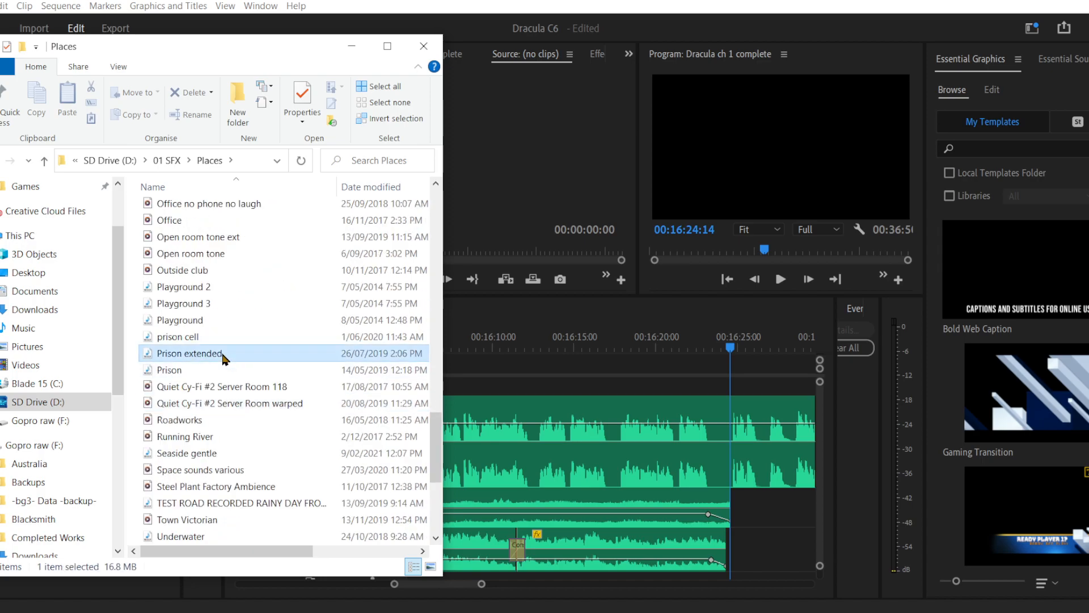
# Step: Add Prison extended to track A3 of the Premiere Pro sequence, starting exactly where the preceding clip ends at 00:16:24:14
pyautogui.moveTo(190, 358); pyautogui.dragTo(752, 518)
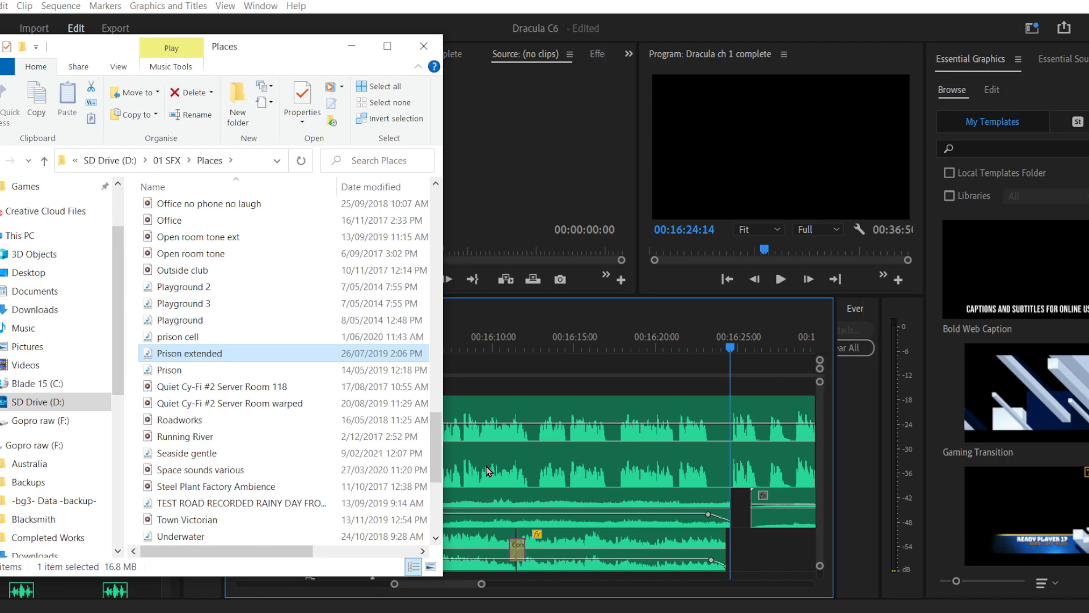
pyautogui.click(624, 7)
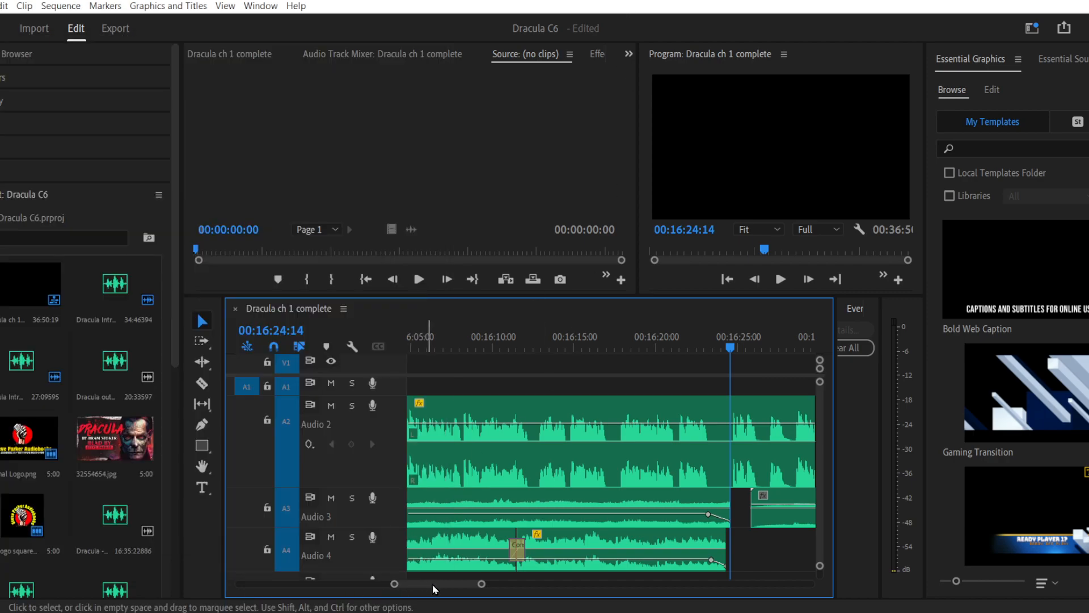
pyautogui.moveTo(481, 584); pyautogui.dragTo(502, 581)
pyautogui.moveTo(702, 526); pyautogui.dragTo(680, 529)
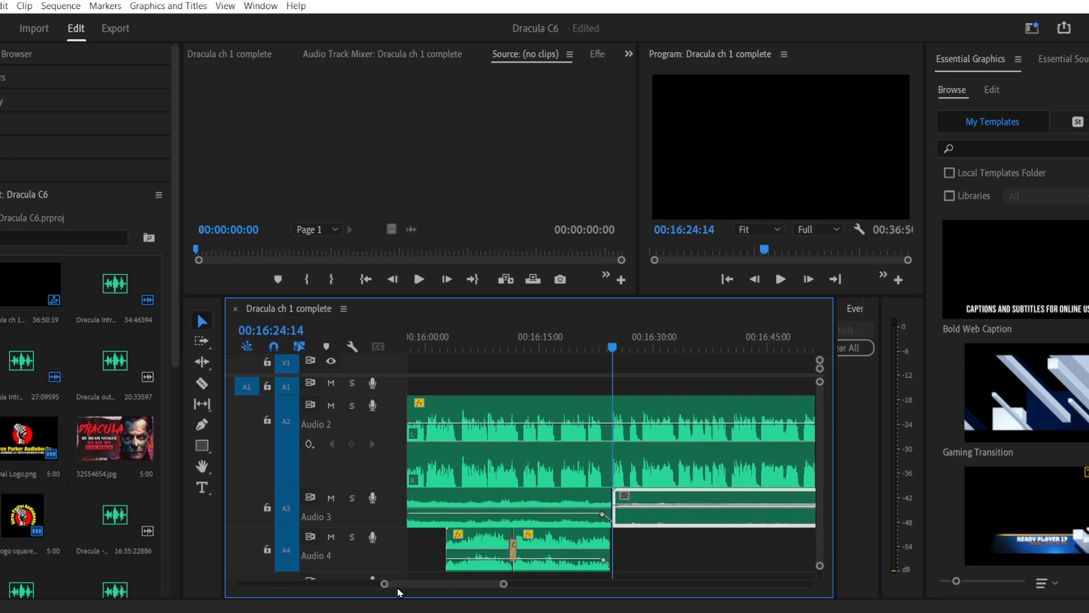
# Step: Play back the narration over the start of the prison ambience on A3
pyautogui.moveTo(386, 588); pyautogui.dragTo(462, 585)
pyautogui.click(442, 586)
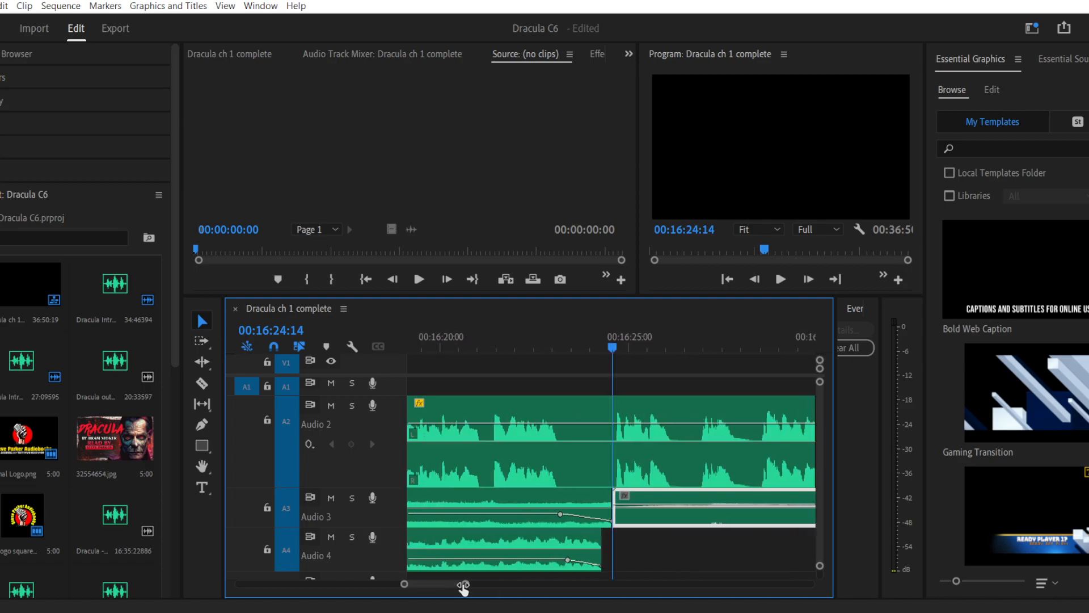
pyautogui.press('space')
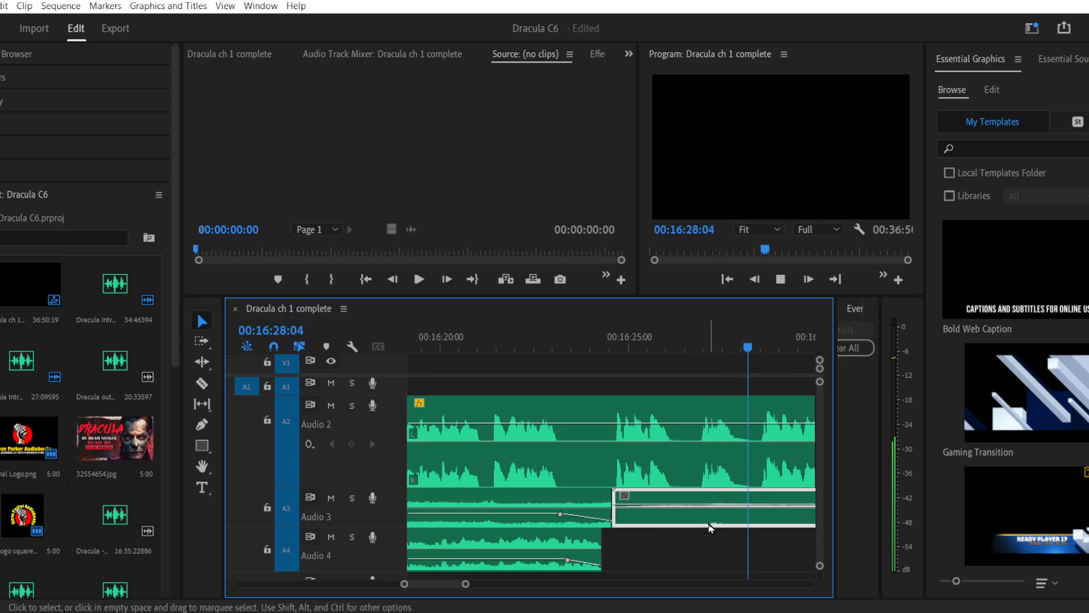
pyautogui.press('space')
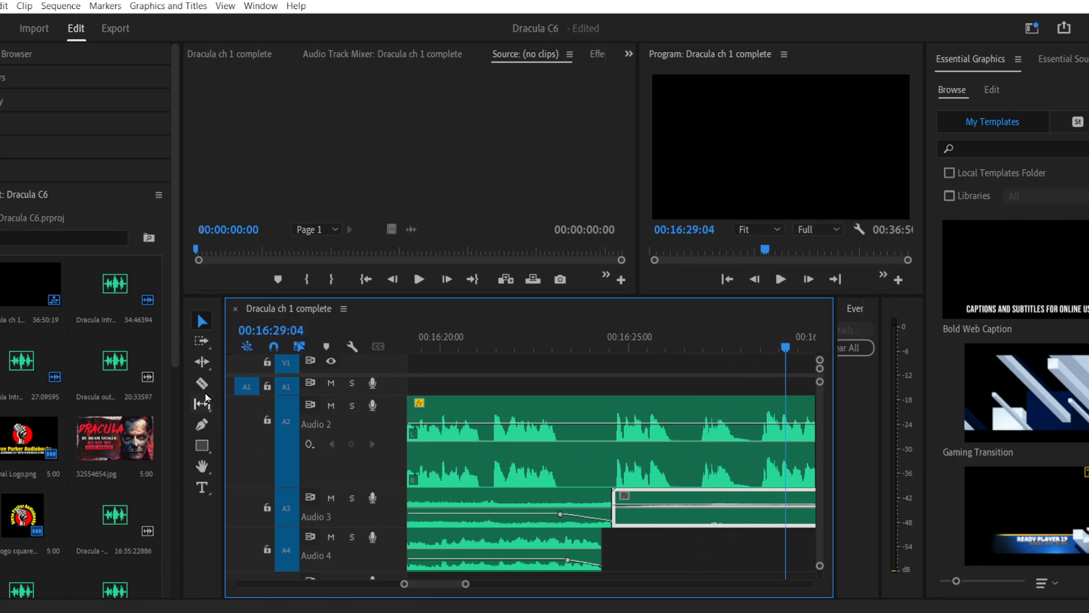
# Step: Cut the A2 narration in the pause near 00:16:26:15 and shift the part after the cut about one second later
pyautogui.click(202, 425)
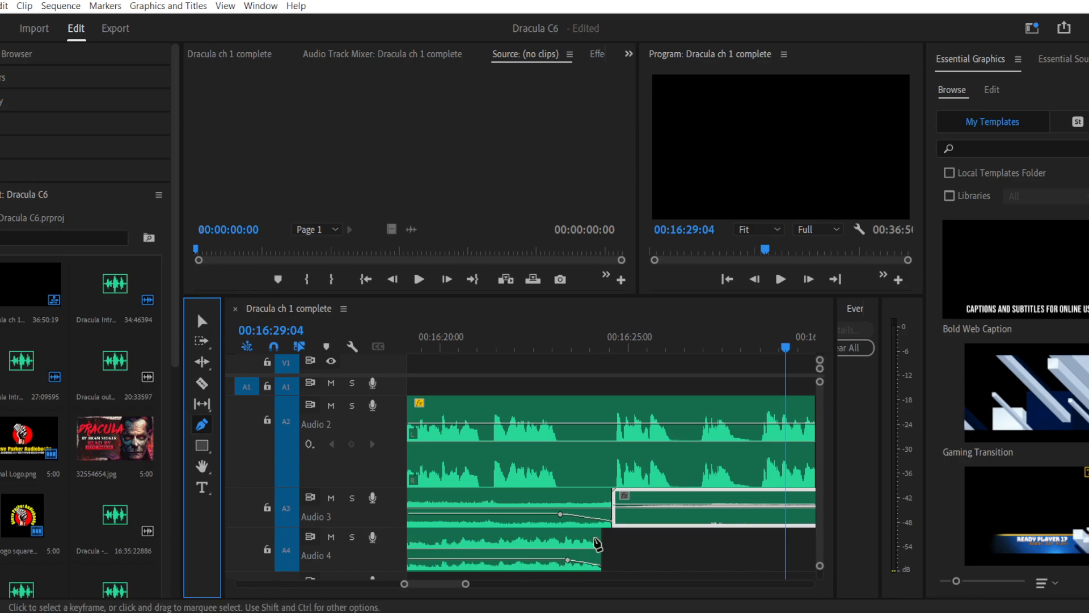
pyautogui.click(202, 383)
pyautogui.click(691, 448)
pyautogui.click(202, 321)
pyautogui.moveTo(710, 460); pyautogui.dragTo(742, 461)
# Step: Play across the new narration gap and widen it by moving the later A2 clip nearly one more second along
pyautogui.click(594, 348)
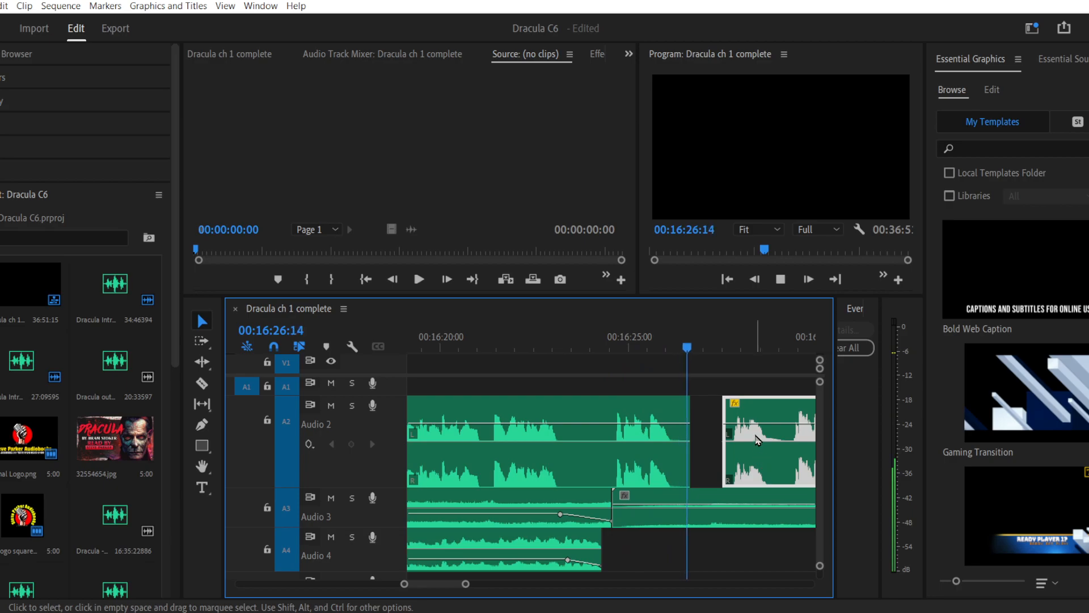
pyautogui.press('space')
pyautogui.moveTo(745, 460); pyautogui.dragTo(776, 461)
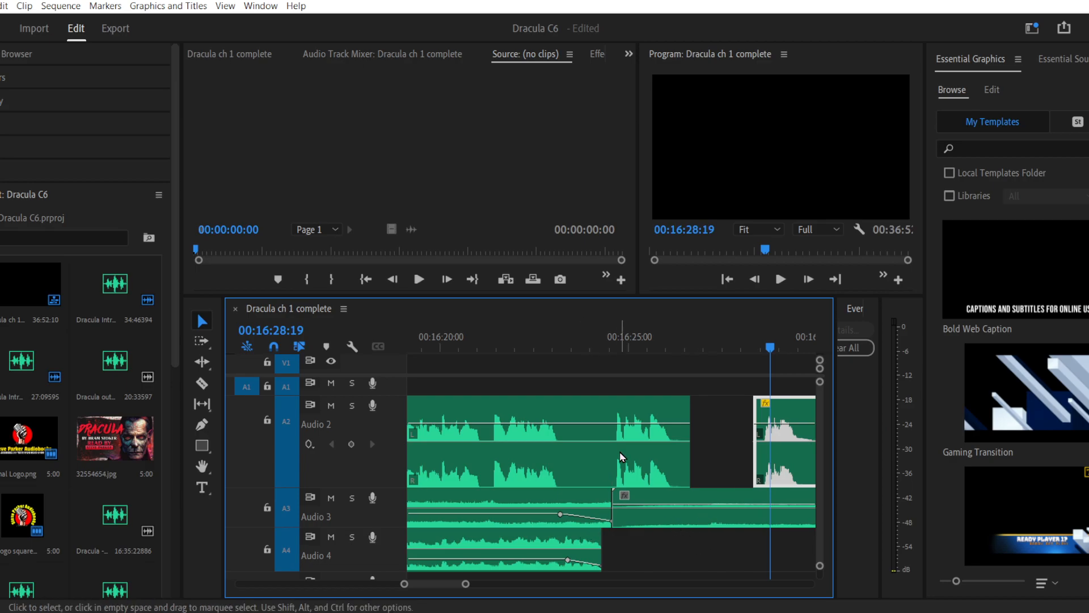
# Step: Add four volume keyframes with the Pen tool to the A3 prison ambience between about 00:16:26 and 00:16:30
pyautogui.click(201, 424)
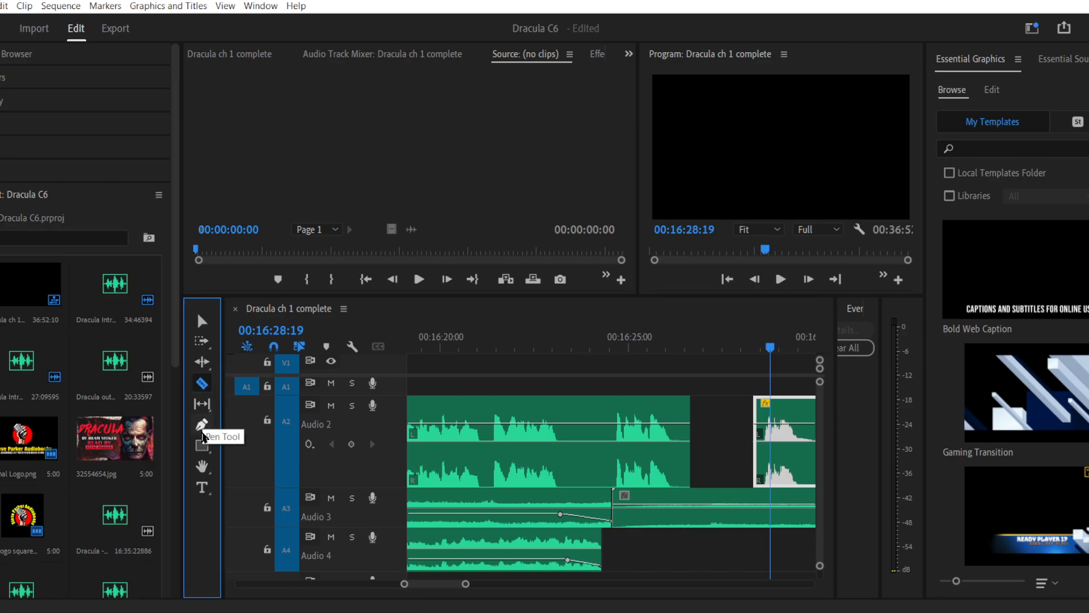
pyautogui.click(673, 504)
pyautogui.click(765, 505)
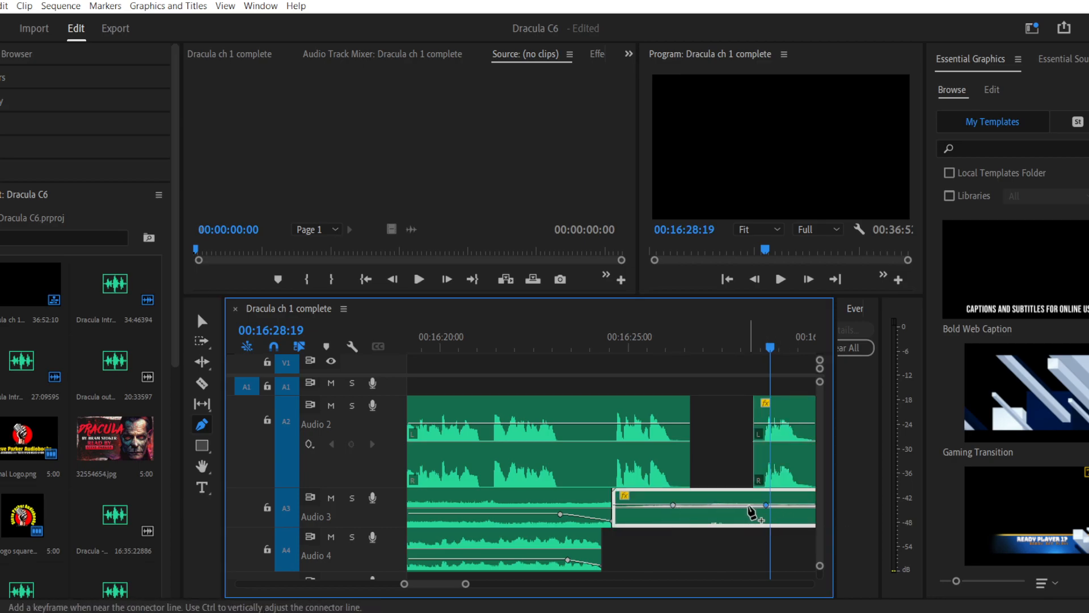
pyautogui.click(728, 505)
pyautogui.click(806, 505)
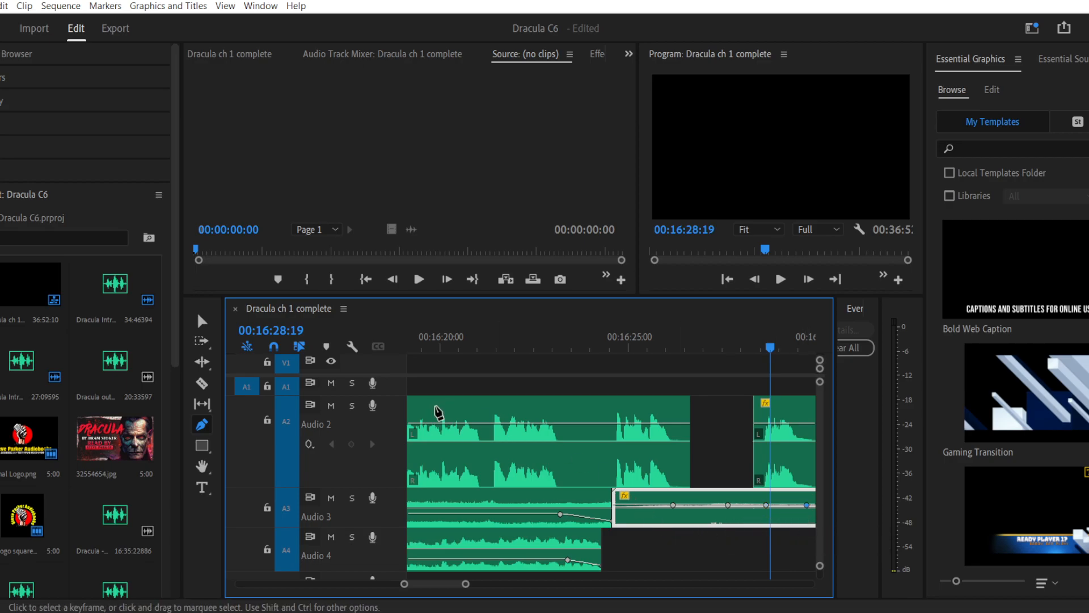
# Step: Lower the ambience's first volume keyframe and raise the level between the second and third so it swells in the narration gap
pyautogui.click(202, 321)
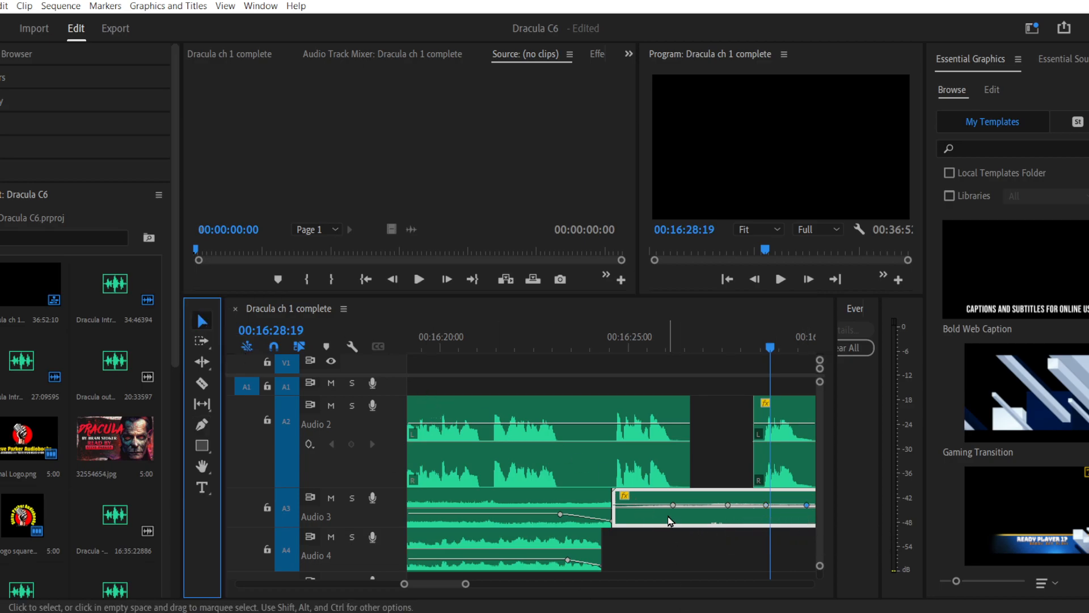
pyautogui.moveTo(673, 505); pyautogui.dragTo(662, 520)
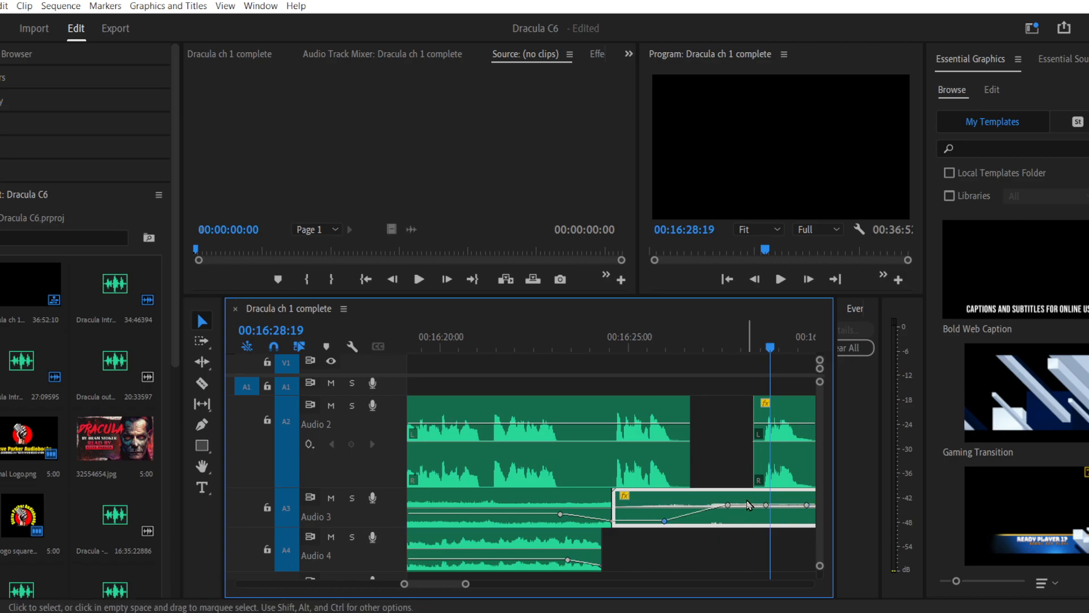
pyautogui.moveTo(747, 505); pyautogui.dragTo(747, 499)
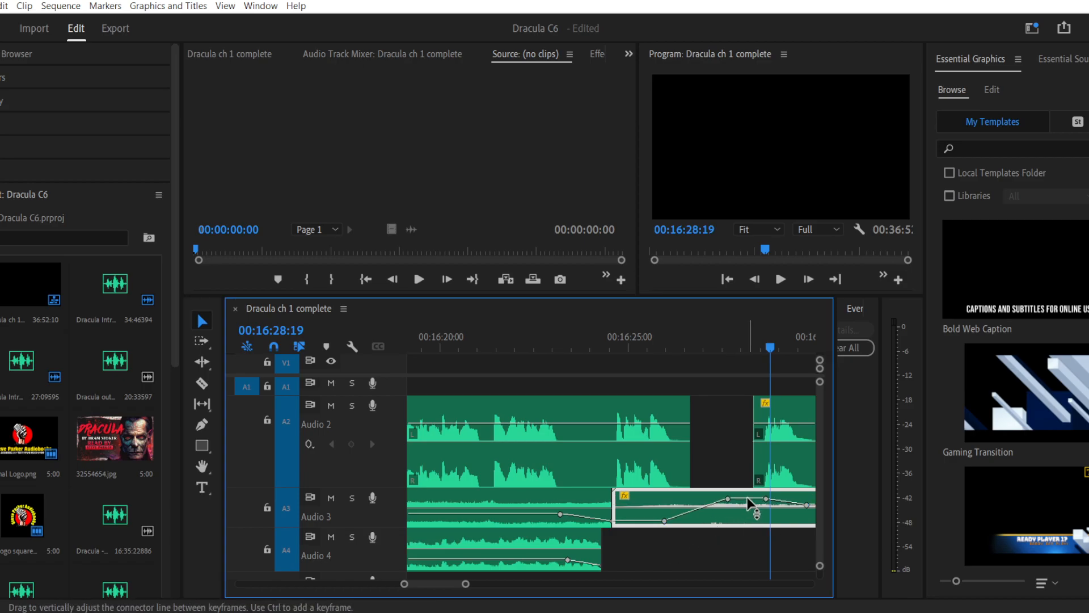
# Step: Play back the swell and move the ambience's last volume keyframe to 00:16:32:04 at -9.0 dB
pyautogui.click(592, 346)
pyautogui.press('space')
pyautogui.moveTo(464, 584); pyautogui.dragTo(471, 585)
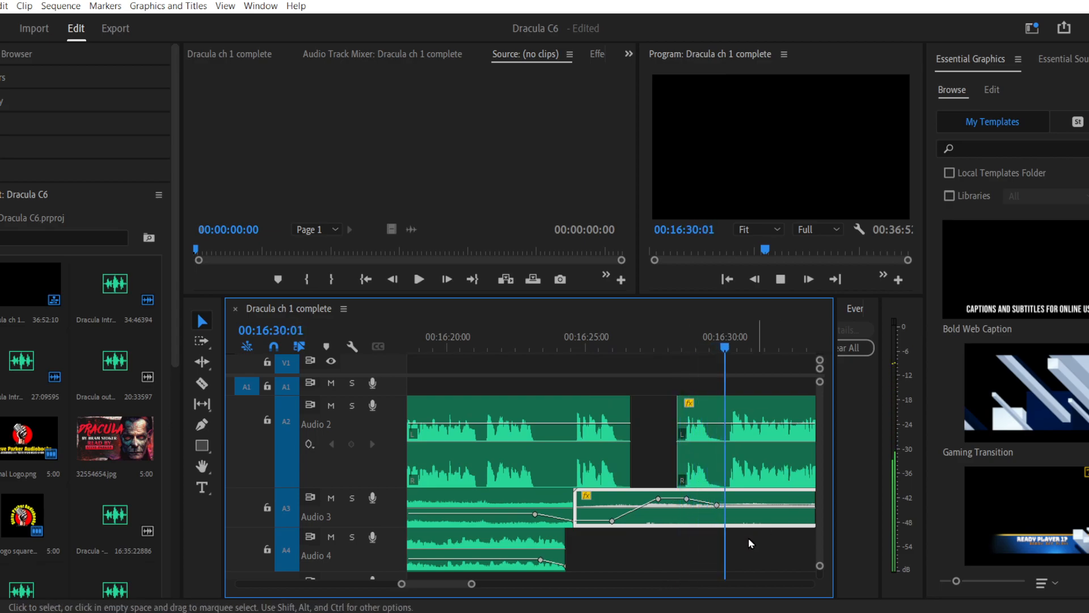
pyautogui.moveTo(716, 504); pyautogui.dragTo(733, 511)
pyautogui.press('space')
pyautogui.moveTo(474, 584); pyautogui.dragTo(504, 589)
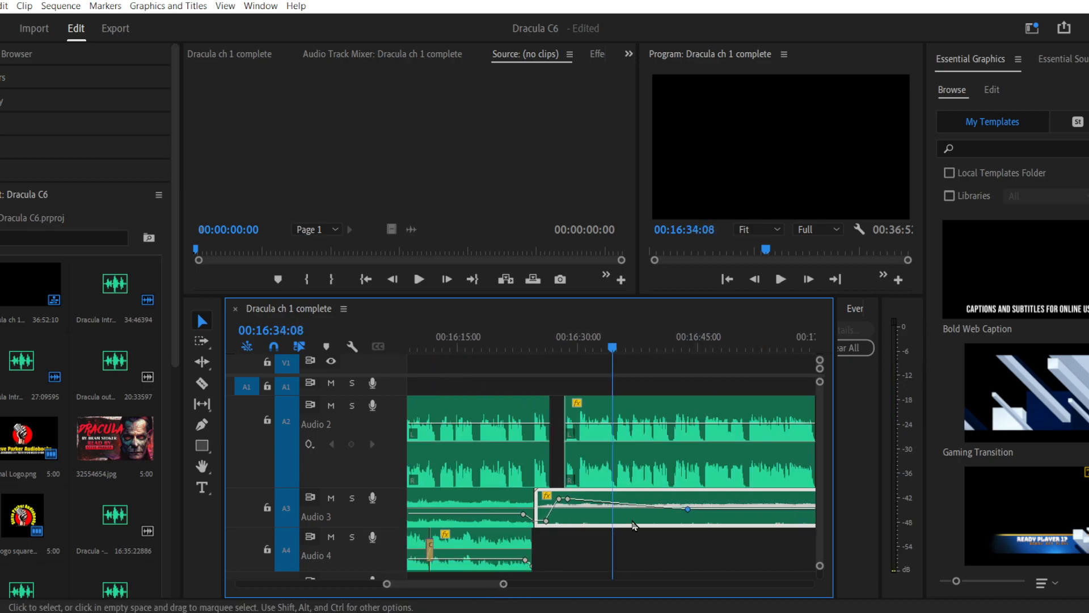
pyautogui.moveTo(692, 508); pyautogui.dragTo(598, 510)
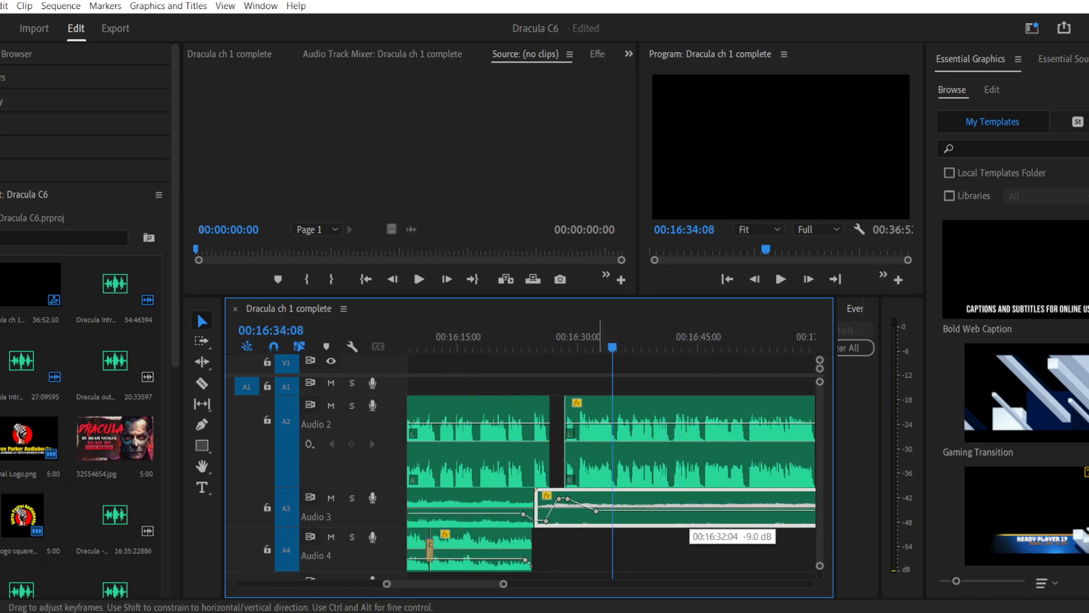
# Step: Replay the ambience fade under the narration and fine-tune its last volume keyframe to about 00:16:32
pyautogui.press('space')
pyautogui.click(568, 342)
pyautogui.moveTo(387, 584); pyautogui.dragTo(409, 585)
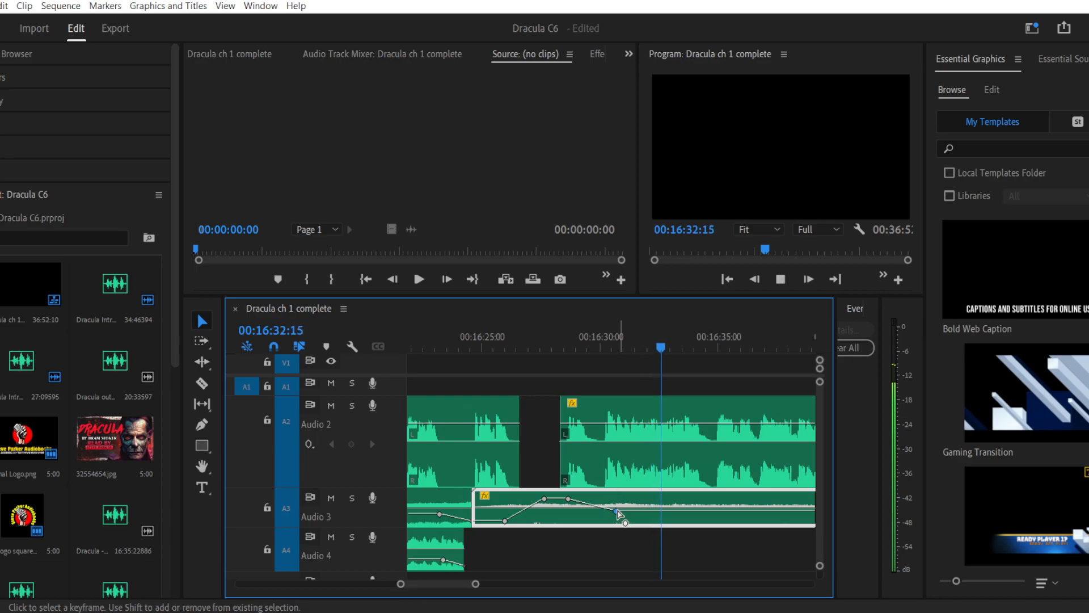
pyautogui.moveTo(617, 513); pyautogui.dragTo(648, 514)
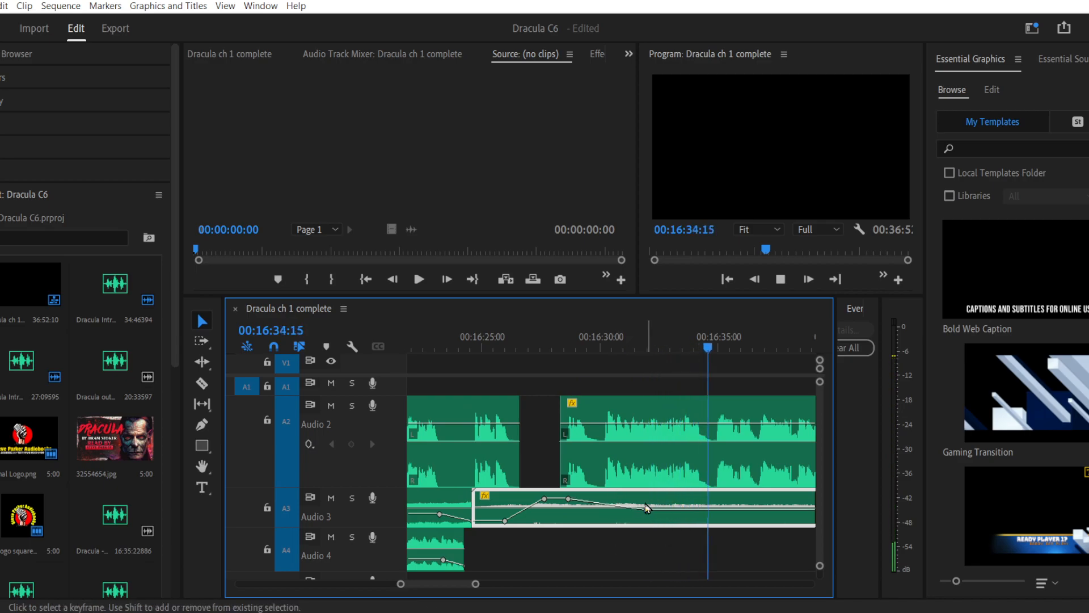
pyautogui.click(607, 349)
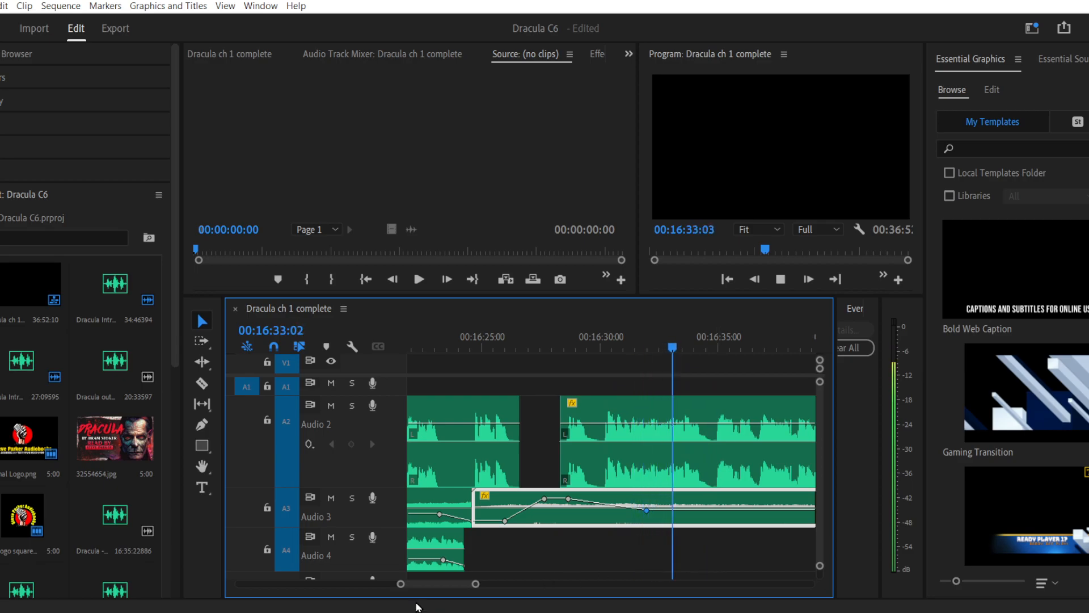
# Step: Switch to File Explorer and open the Paper folder inside Things in the 01 SFX library
pyautogui.hotkey('alt', 'Tab')
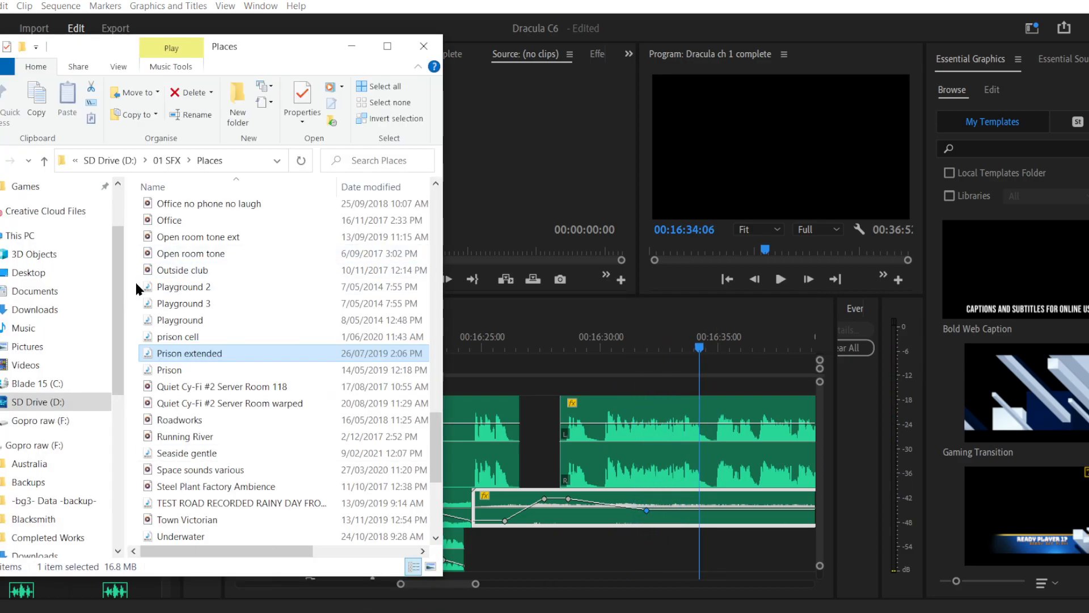
pyautogui.click(167, 161)
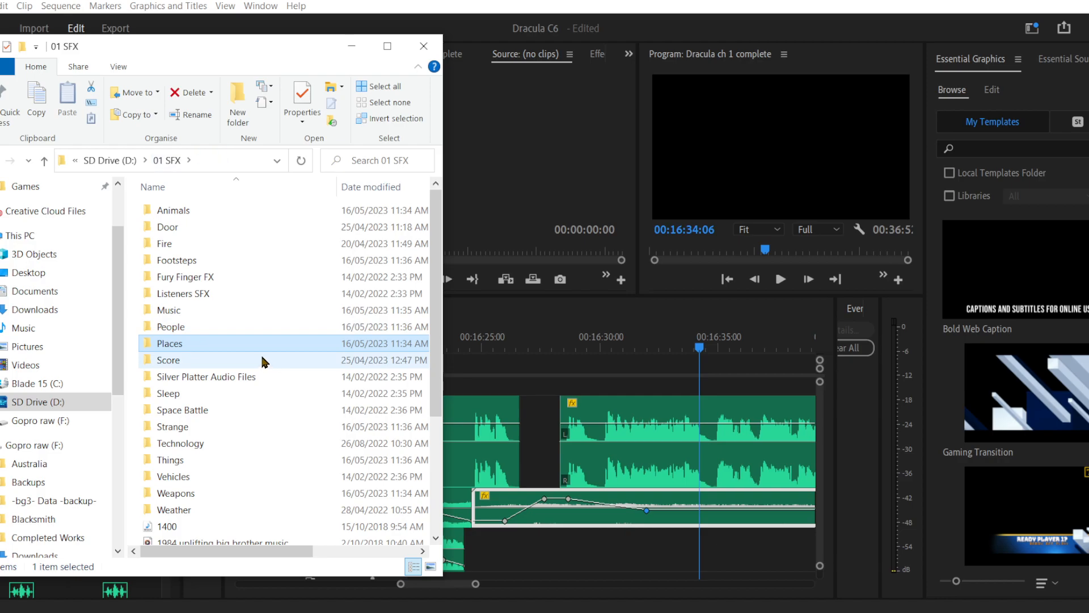
pyautogui.doubleClick(176, 459)
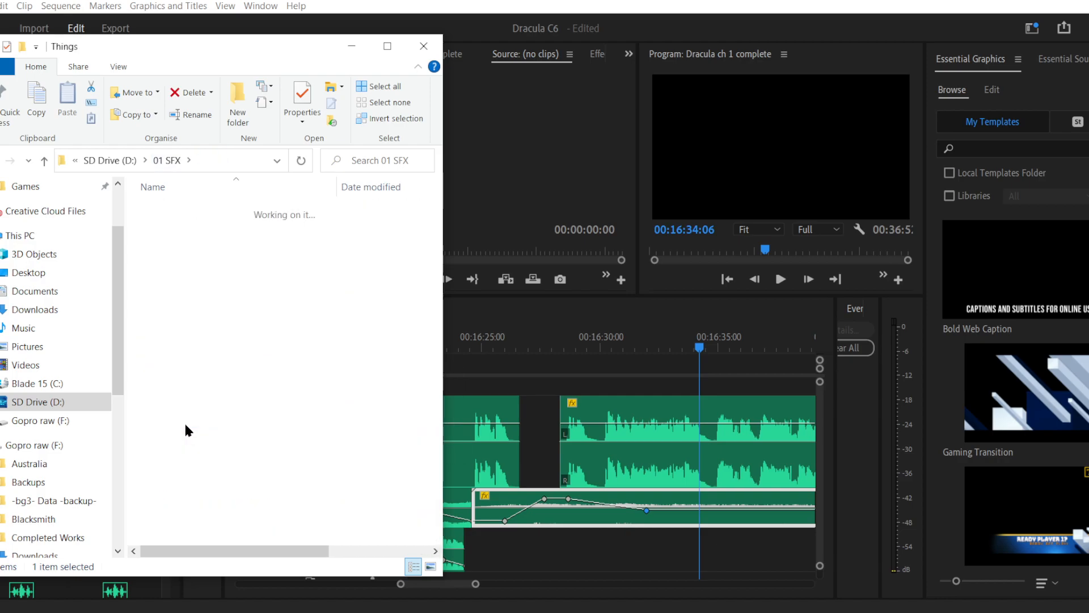
pyautogui.click(187, 426)
pyautogui.doubleClick(183, 309)
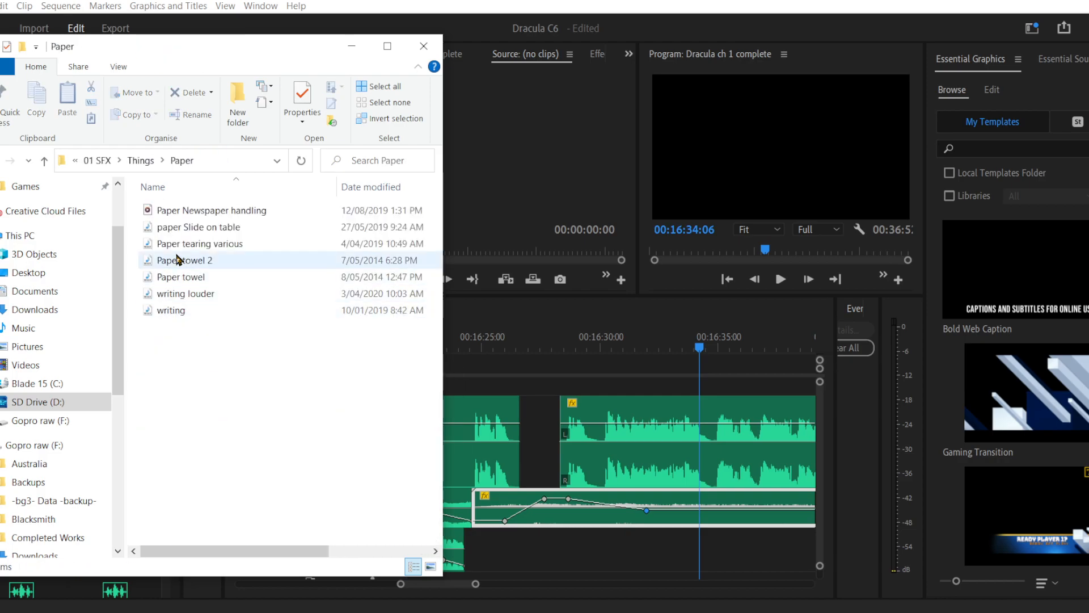
# Step: Add the writing louder sound to track A4, aligned with the start of the later narration clip, and play it back
pyautogui.moveTo(211, 294); pyautogui.dragTo(608, 564)
pyautogui.click(556, 339)
pyautogui.press('space')
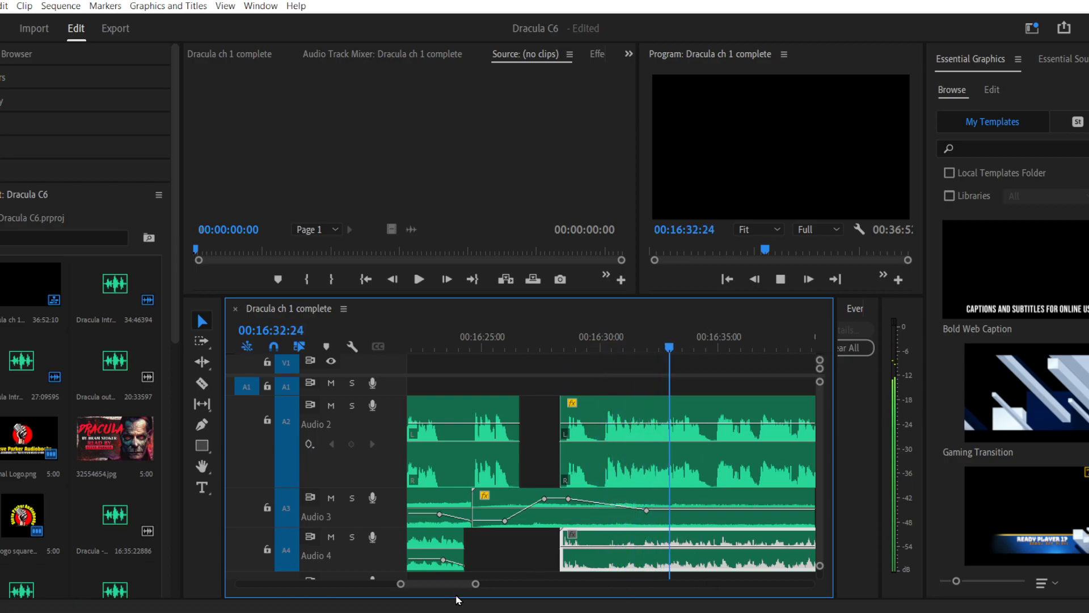
pyautogui.press('space')
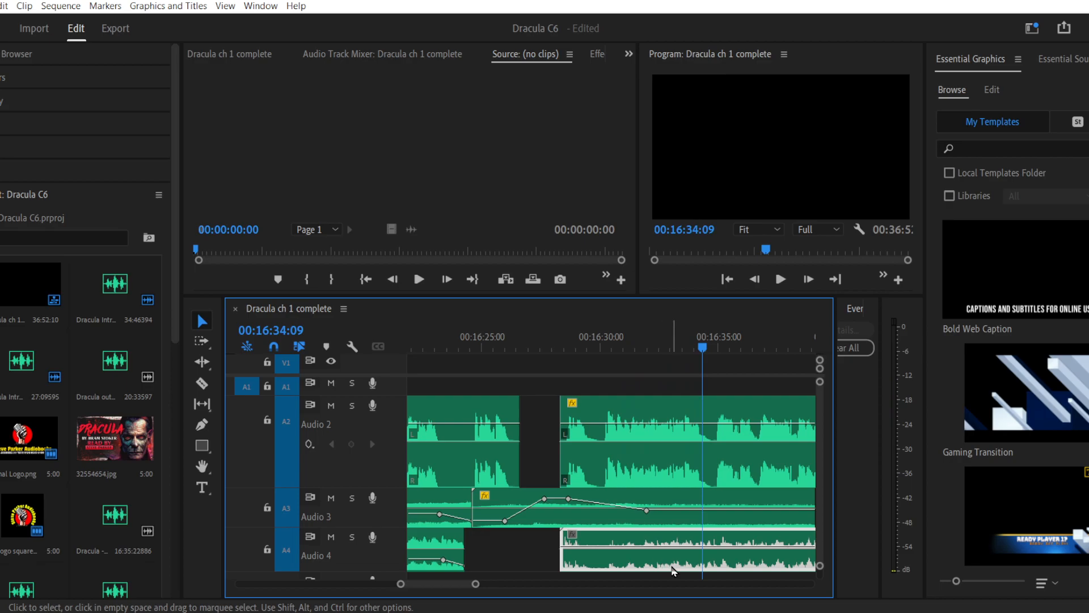
# Step: Delete the writing louder clip from track A4 and continue playing the narration over the ambience
pyautogui.press('Delete')
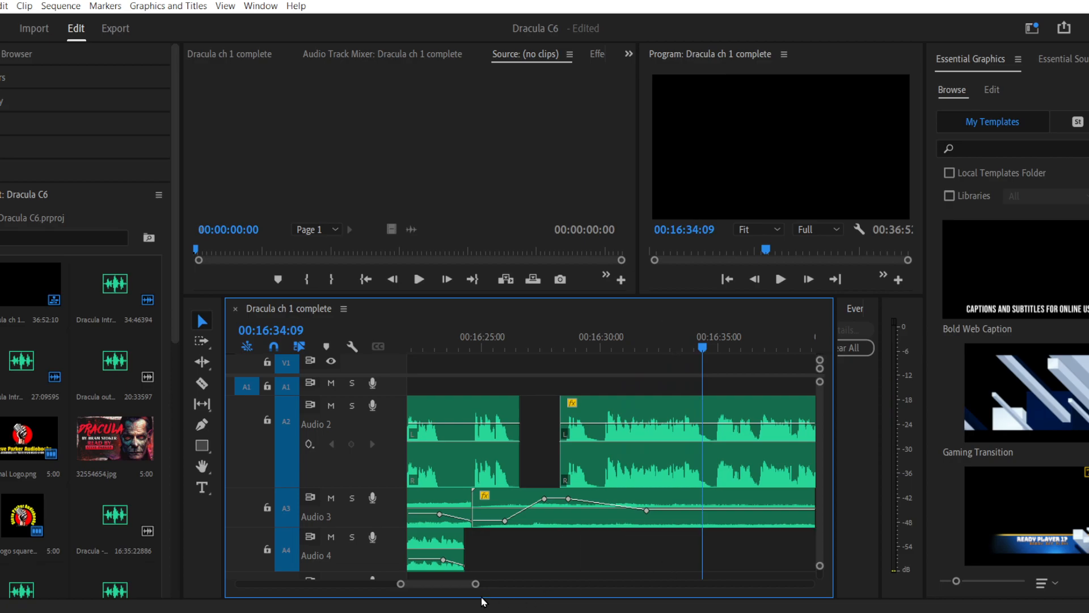
pyautogui.moveTo(476, 585); pyautogui.dragTo(578, 584)
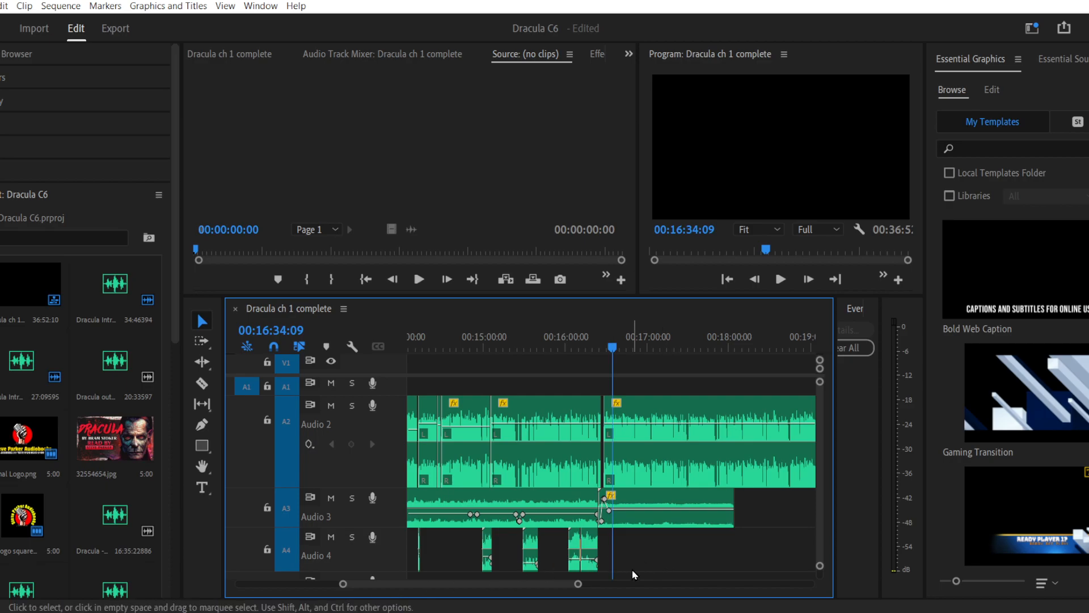
pyautogui.press('space')
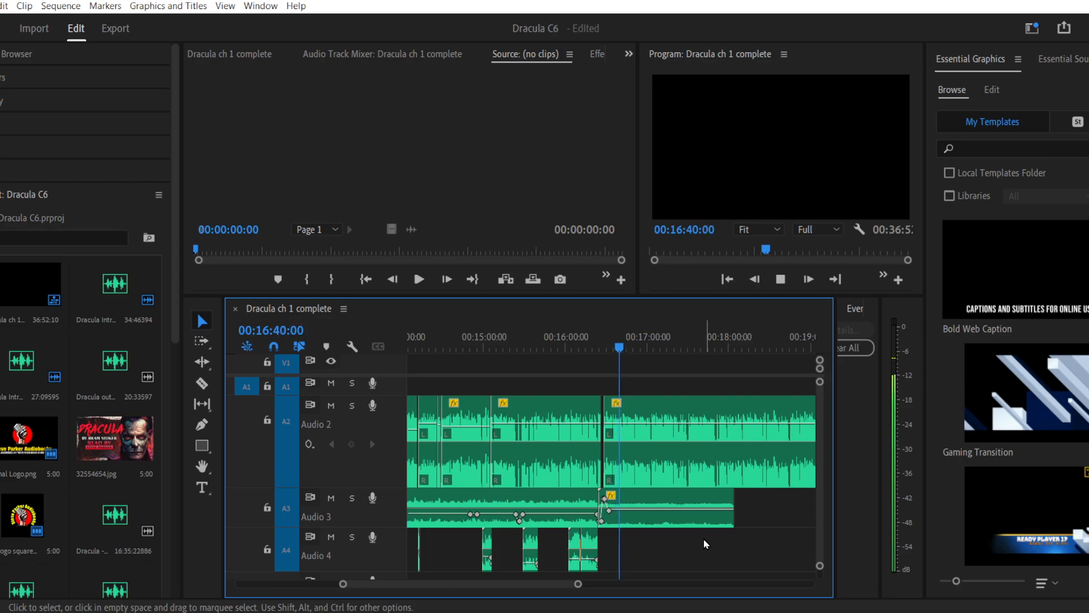
# Step: Switch to File Explorer and open the Desktop folder
pyautogui.hotkey('alt', 'Tab')
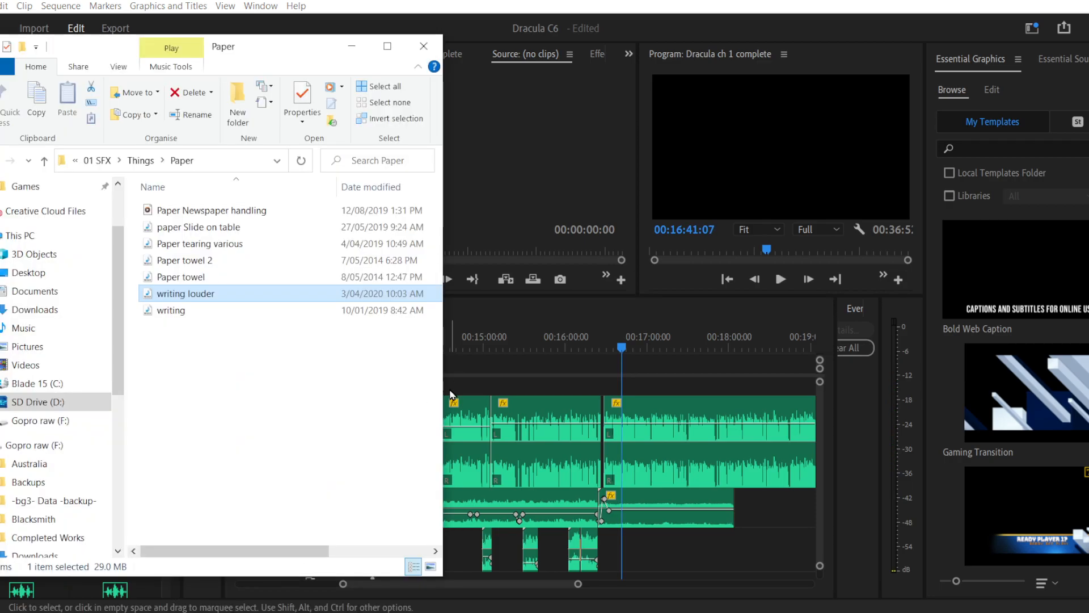
pyautogui.click(28, 274)
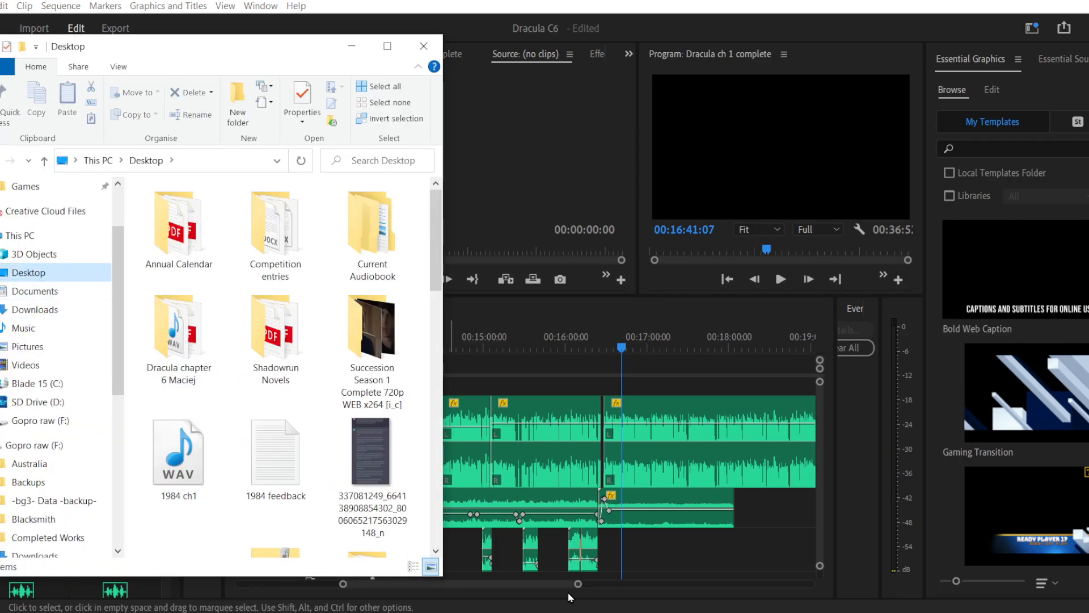
pyautogui.click(352, 46)
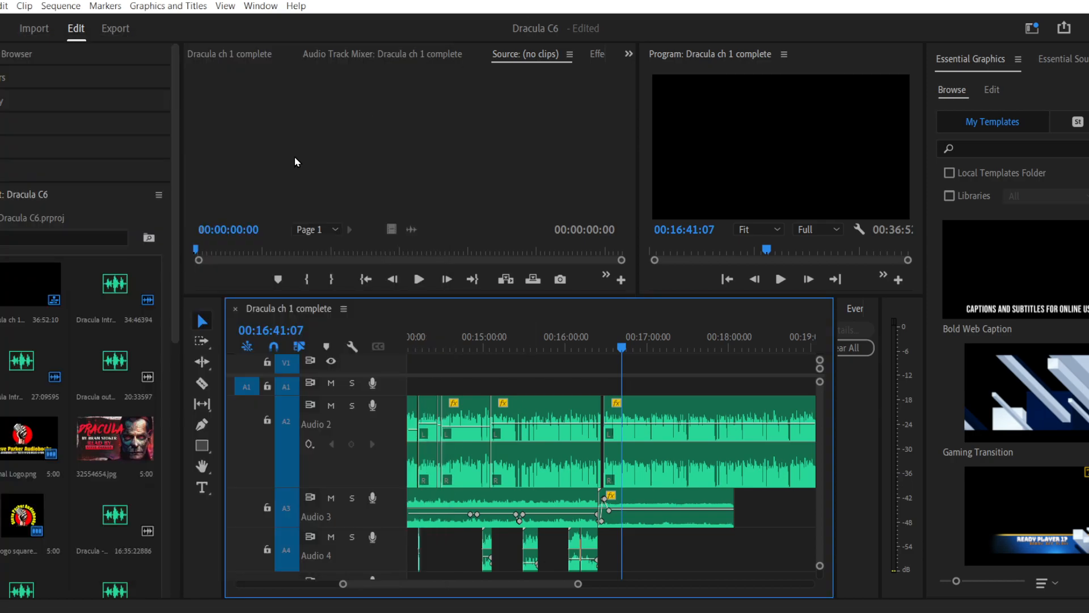
# Step: Search the effects for "audio", then clear the search and browse Audio Effects and its Filter and EQ group
pyautogui.hotkey('shift', '7')
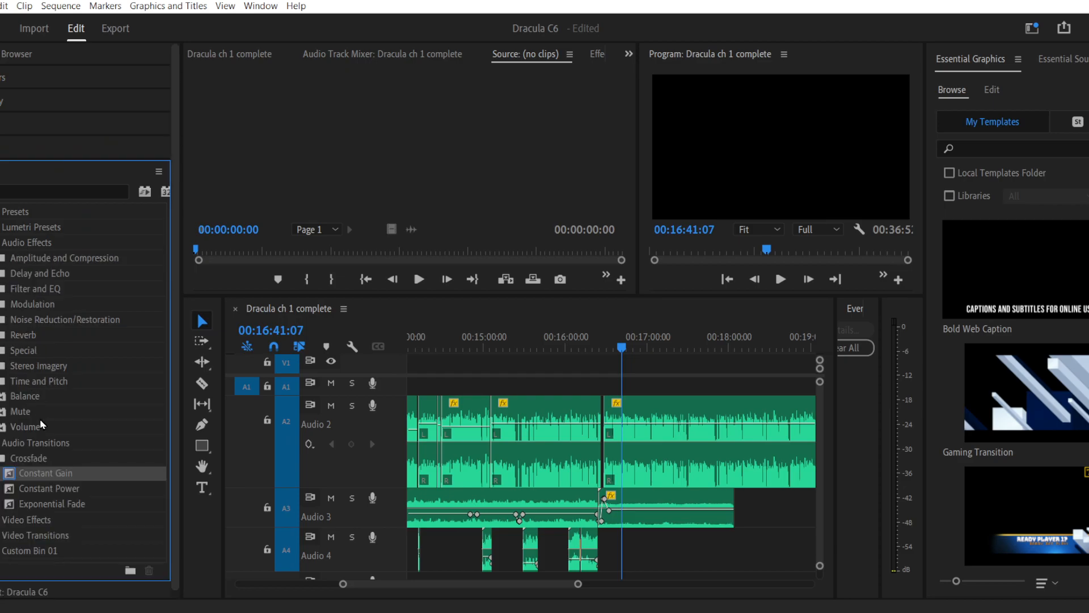
pyautogui.click(38, 193)
pyautogui.write('audio')
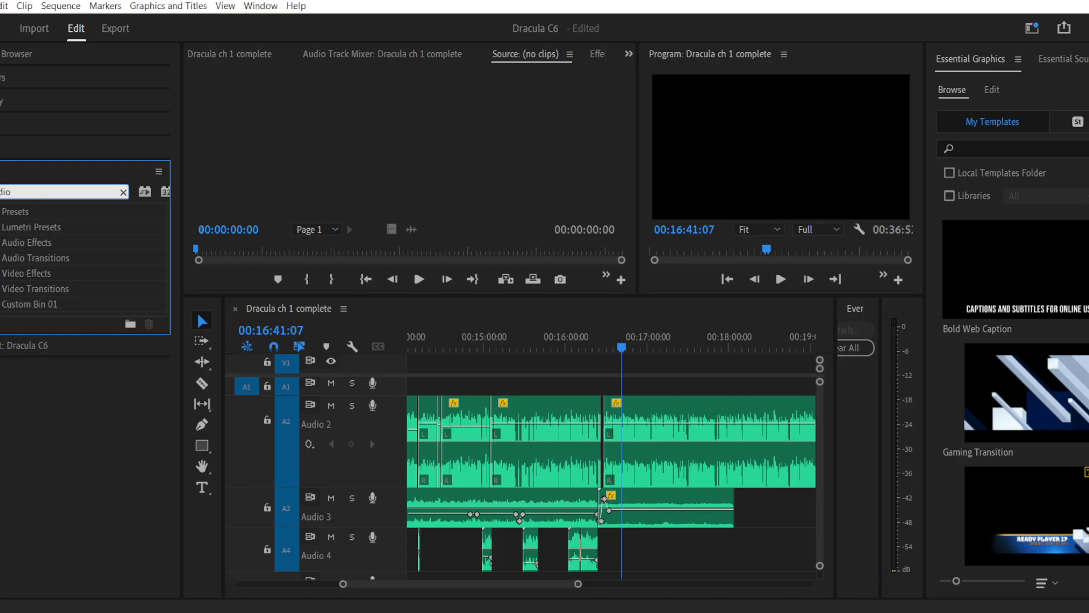
pyautogui.press('Return')
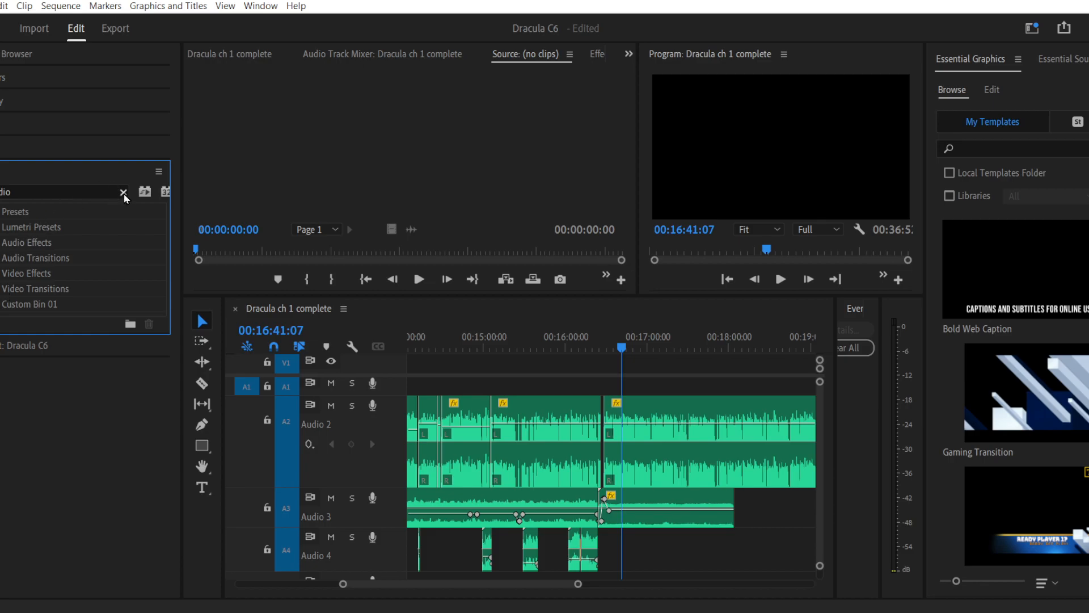
pyautogui.click(116, 173)
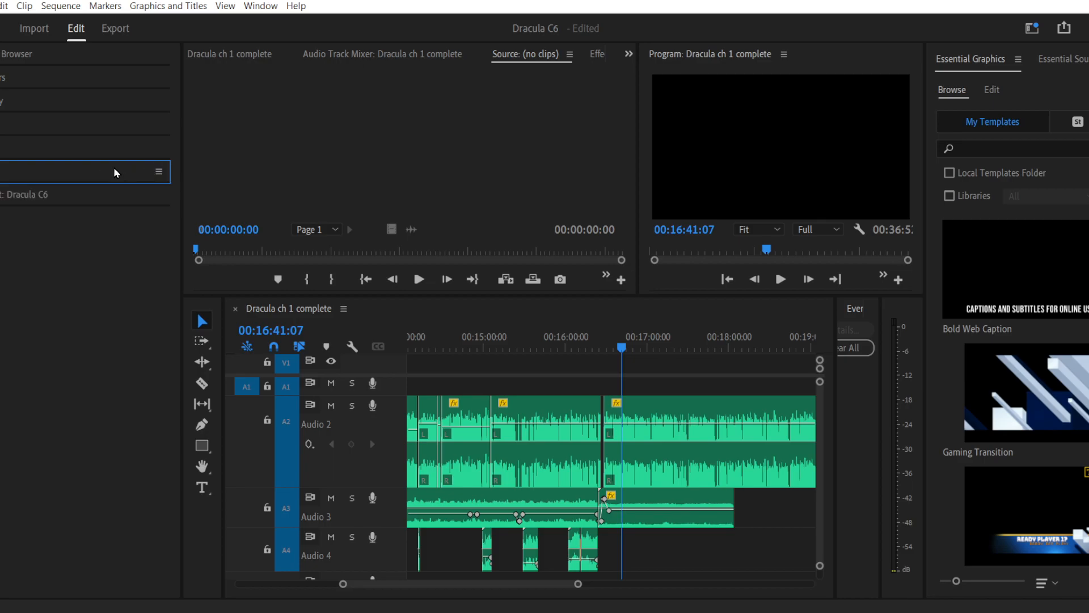
pyautogui.click(64, 173)
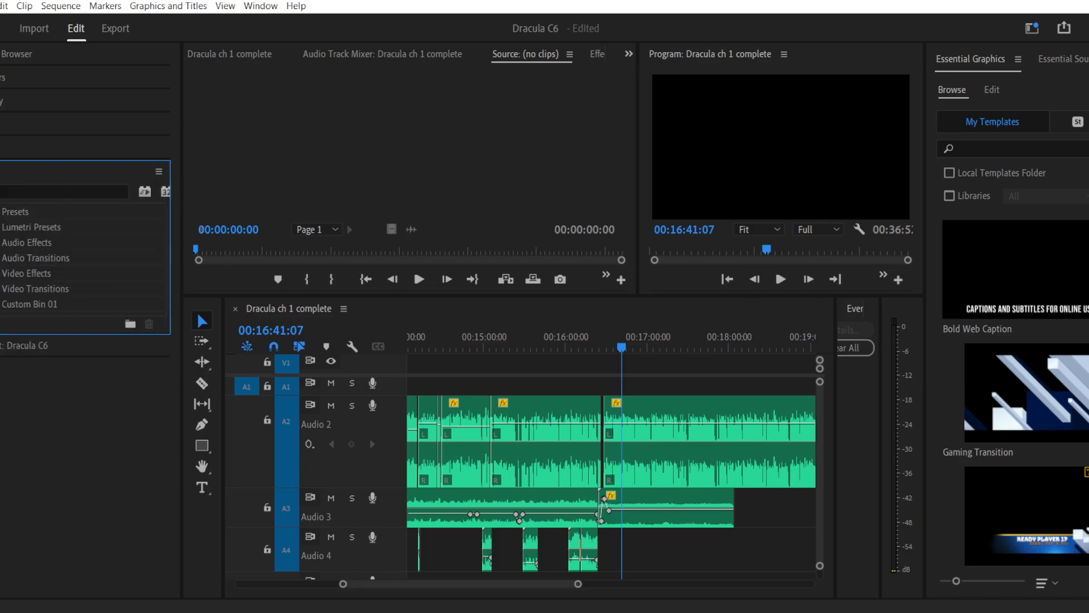
pyautogui.click(23, 242)
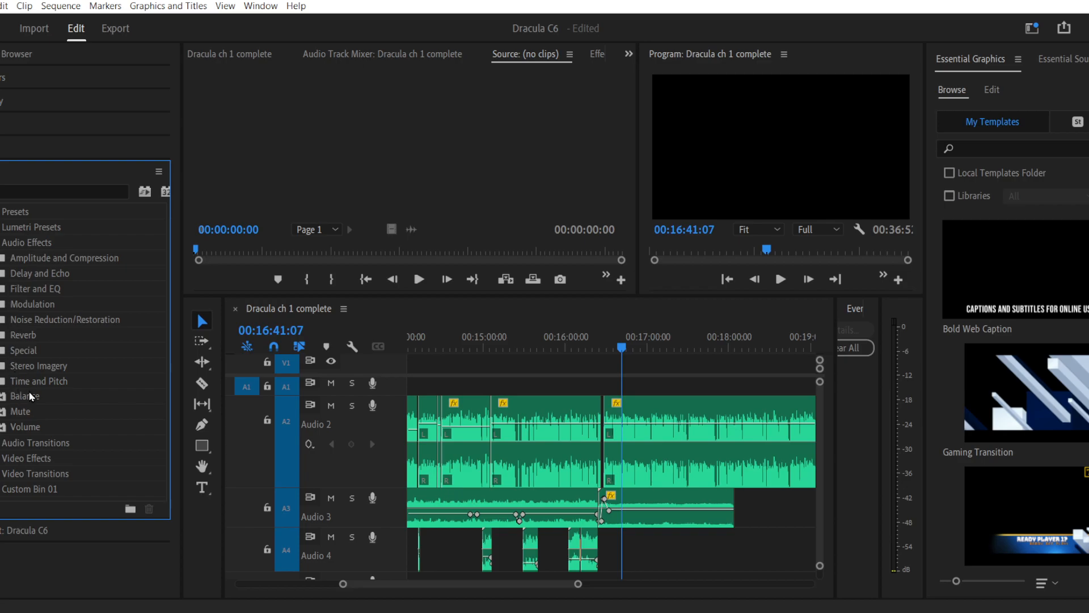
pyautogui.click(23, 288)
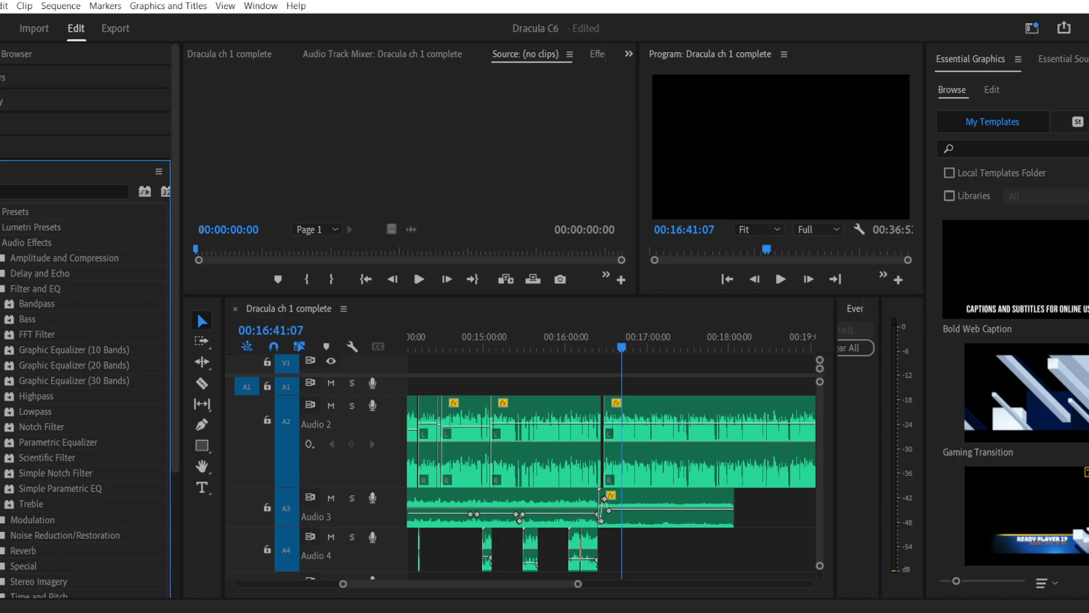
pyautogui.click(2, 288)
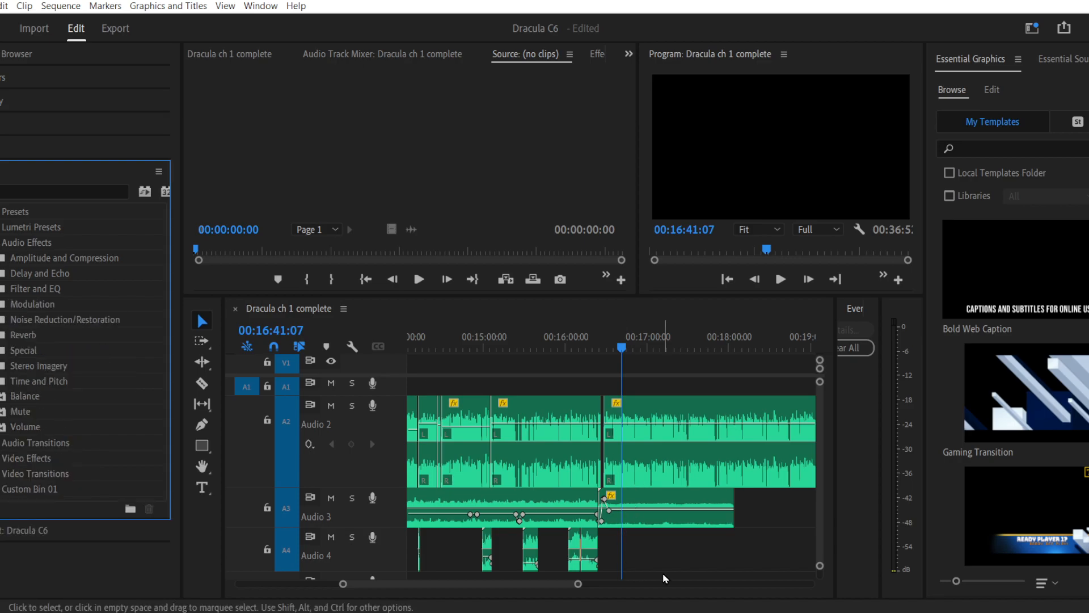
# Step: Switch to File Explorer, open Chapter 6 inside Current Audiobook > Dracula working, and look through its files
pyautogui.click(558, 612)
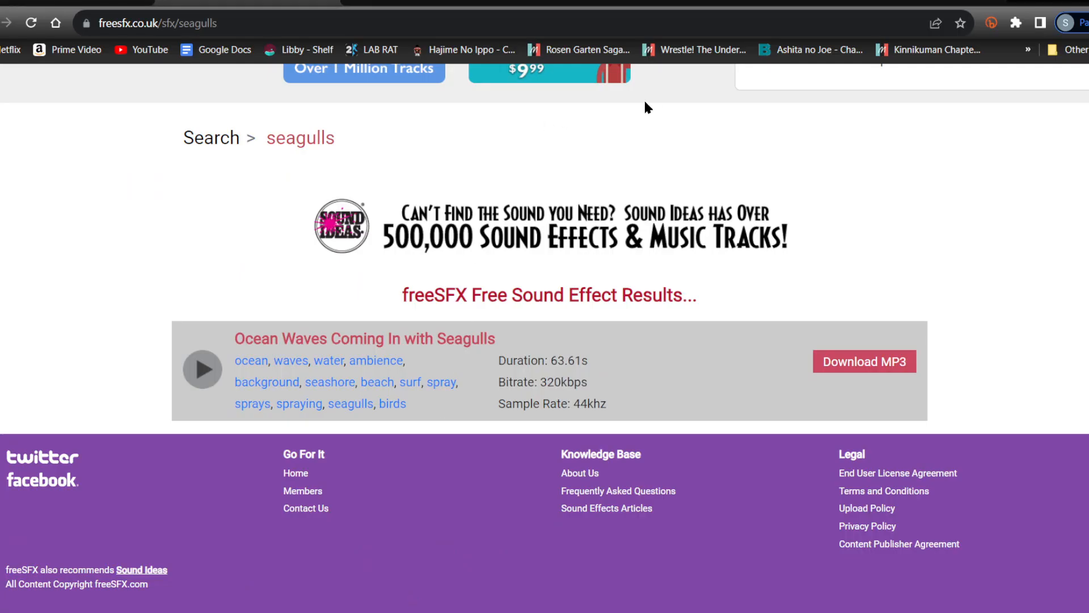
pyautogui.hotkey('ctrl', 't')
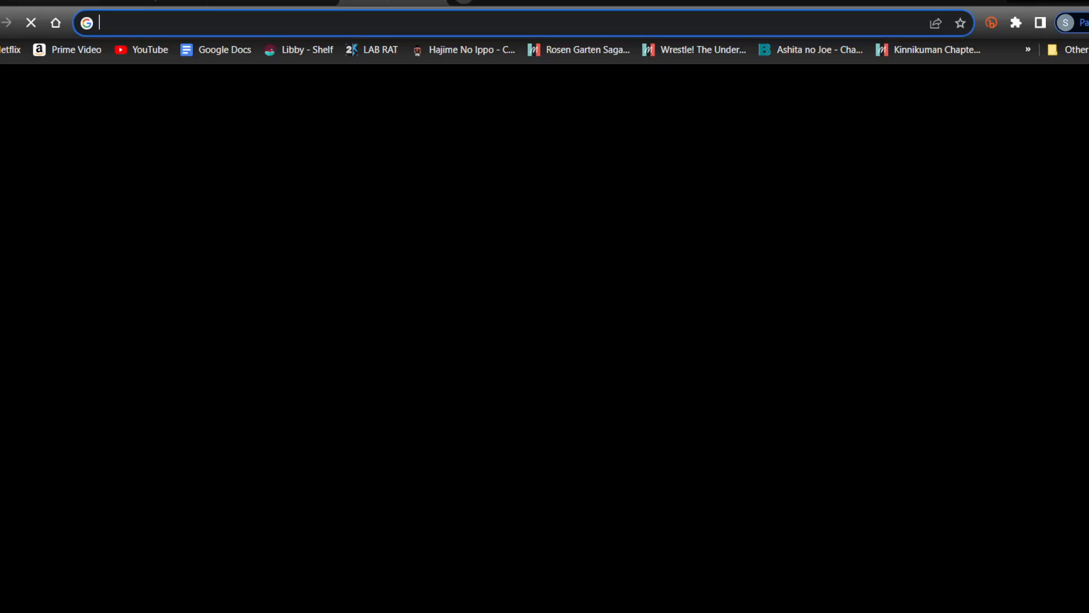
pyautogui.hotkey('alt', 'Tab')
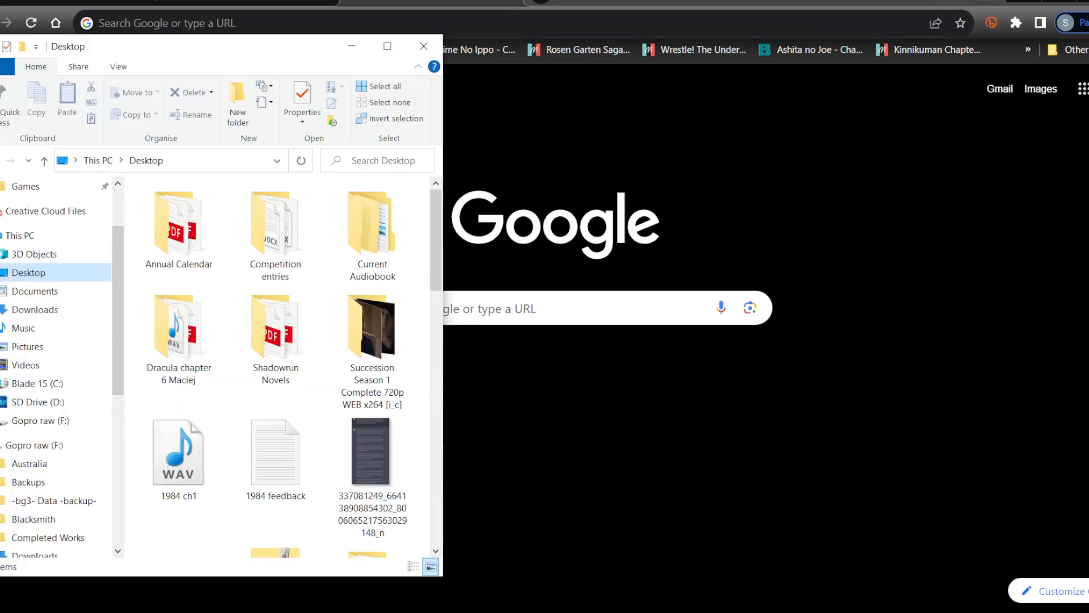
pyautogui.click(366, 242)
pyautogui.doubleClick(366, 243)
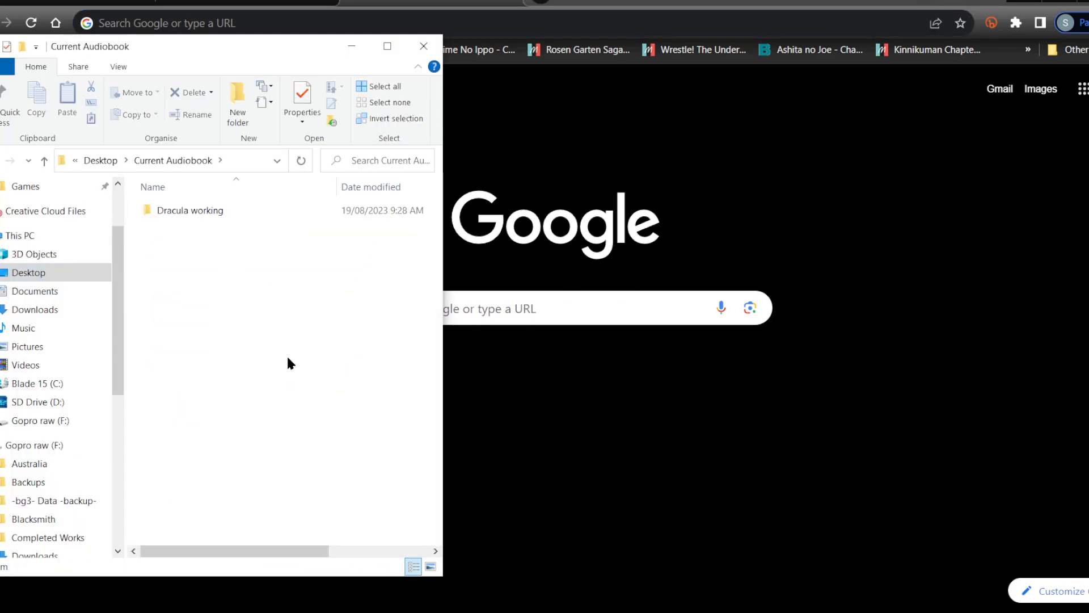
pyautogui.doubleClick(195, 209)
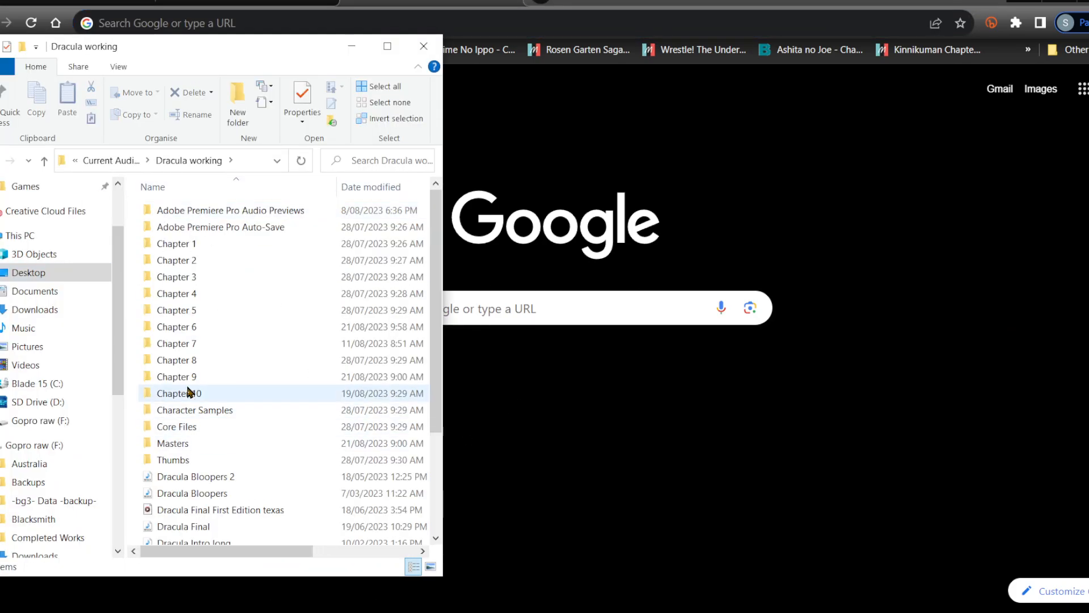
pyautogui.doubleClick(188, 327)
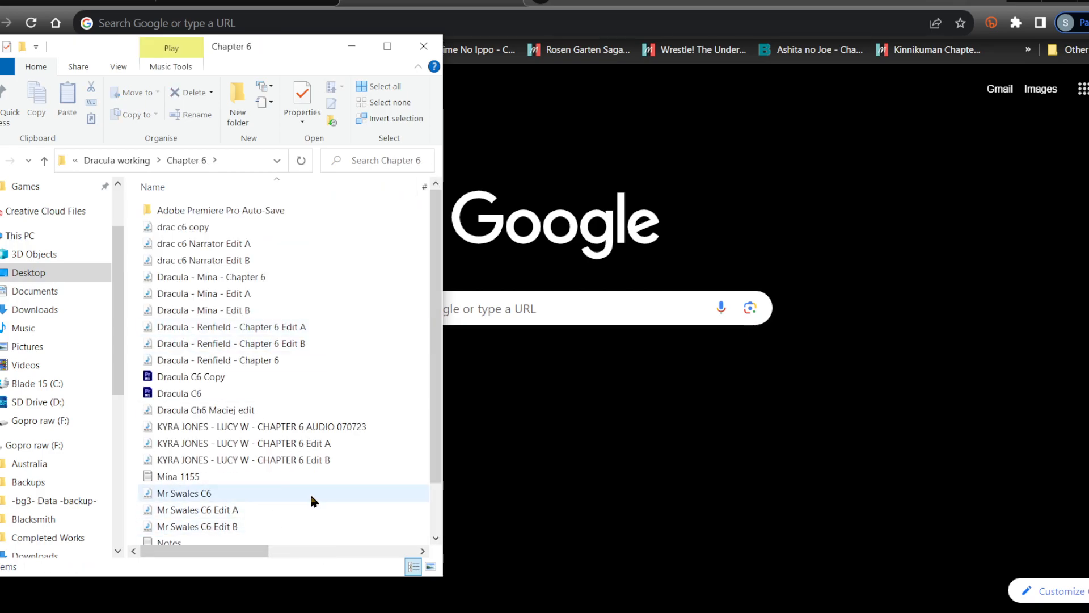
pyautogui.scroll(-1, 309, 462)
pyautogui.scroll(1, 308, 462)
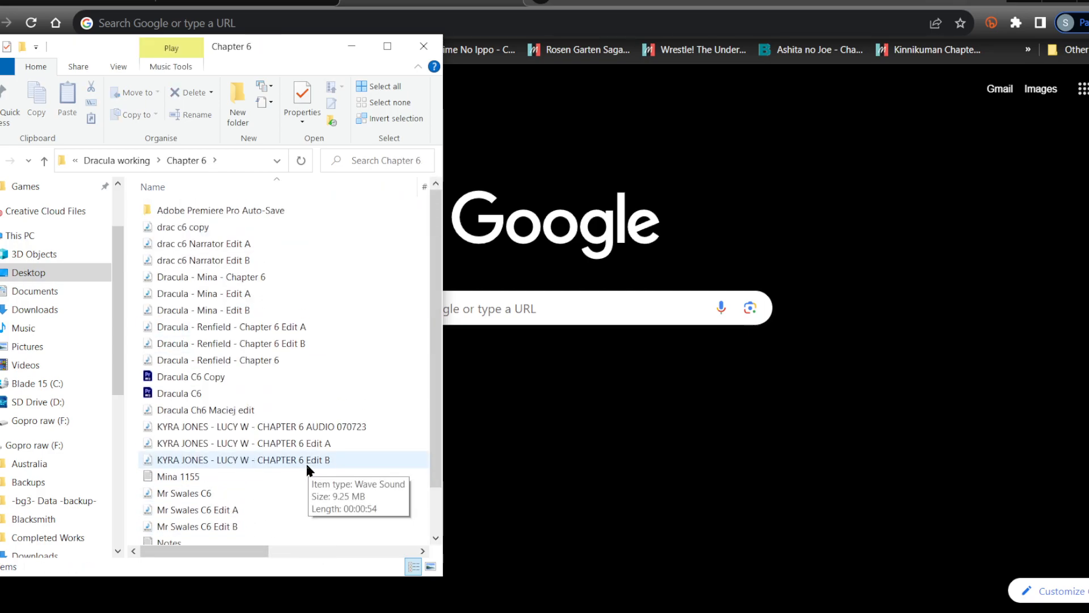
pyautogui.scroll(-1, 305, 462)
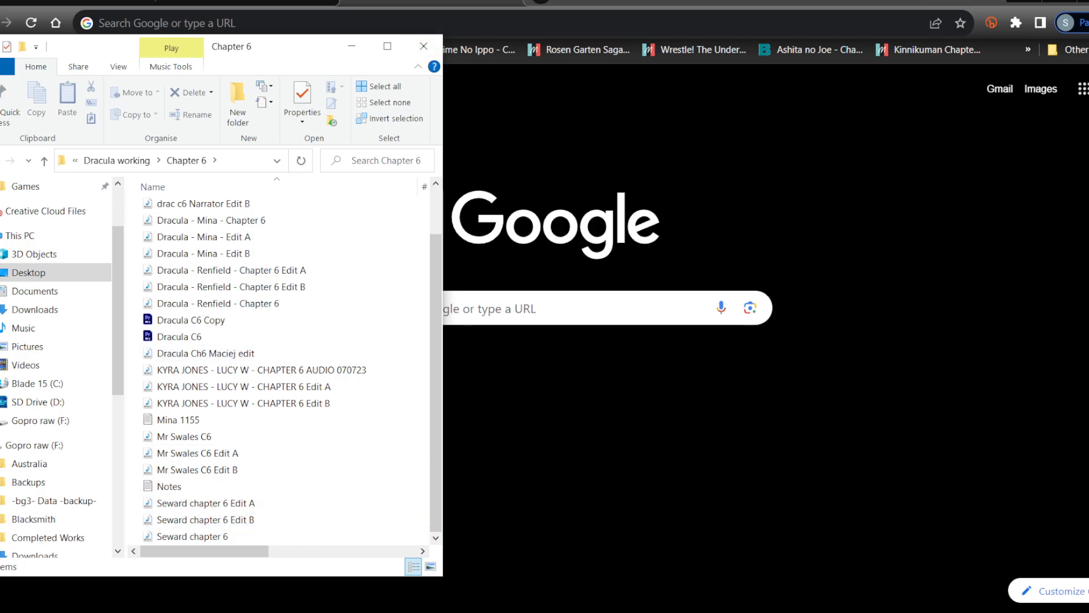
pyautogui.hotkey('alt', 'Tab')
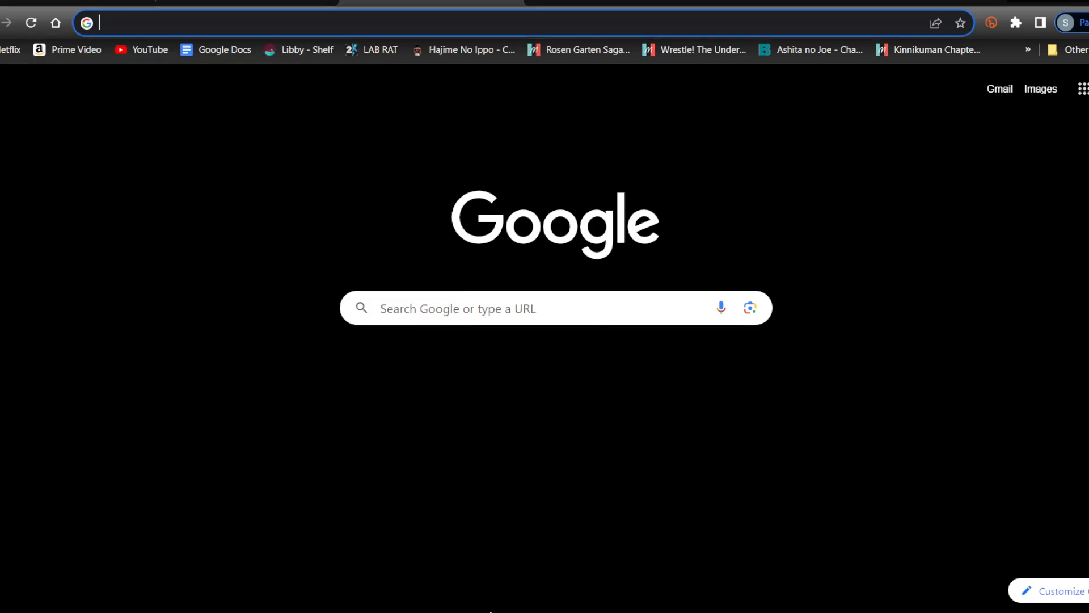
# Step: Return to Premiere Pro and play the narration with its ambience from 00:16:41:07 to about 00:17:32
pyautogui.hotkey('alt', 'Tab')
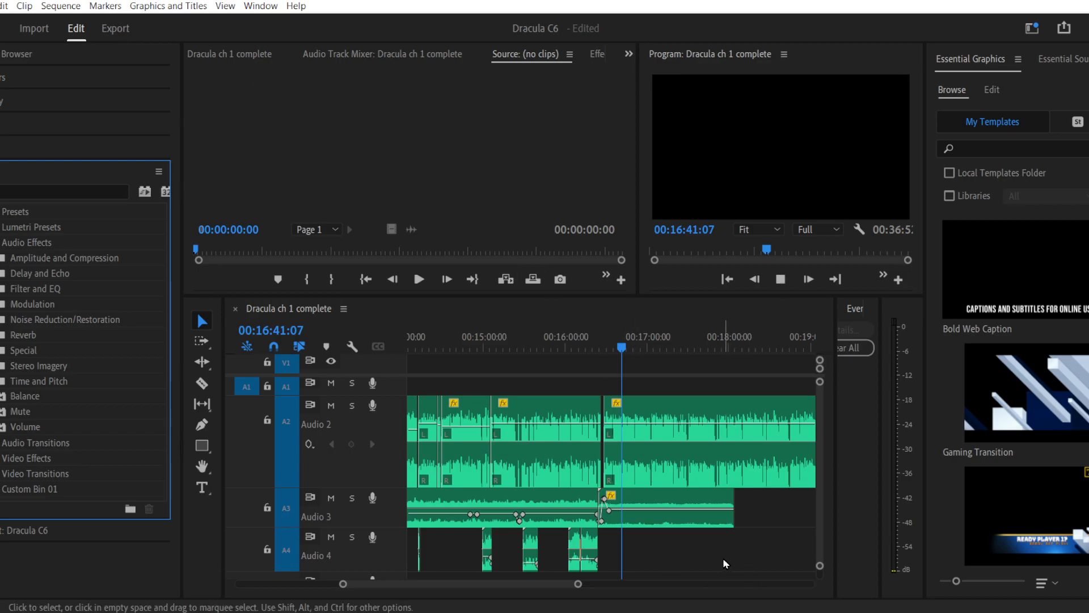
pyautogui.moveTo(352, 584); pyautogui.dragTo(402, 590)
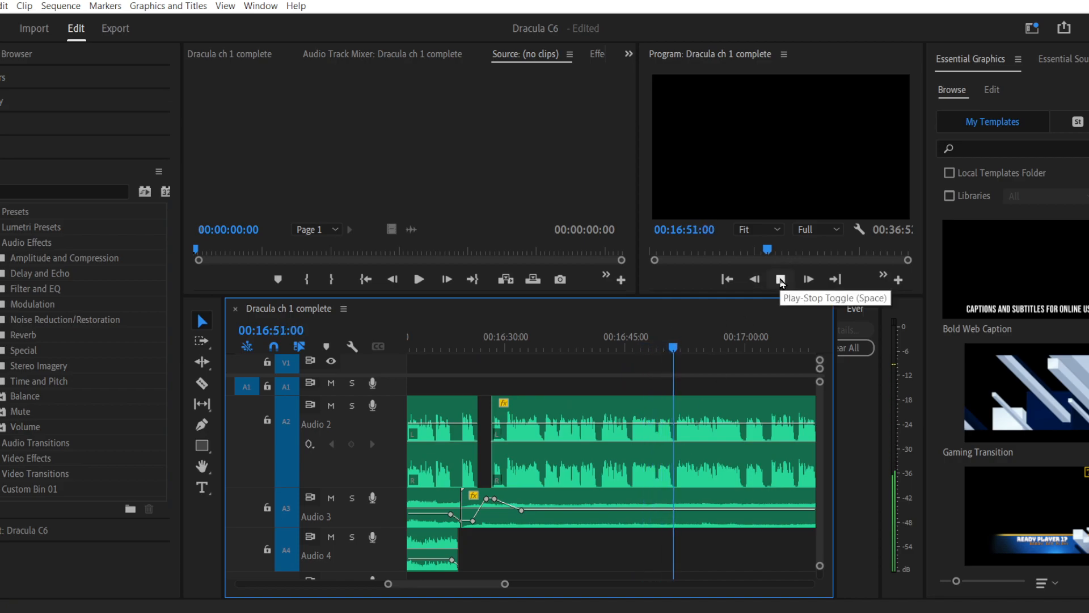
pyautogui.moveTo(510, 584); pyautogui.dragTo(559, 588)
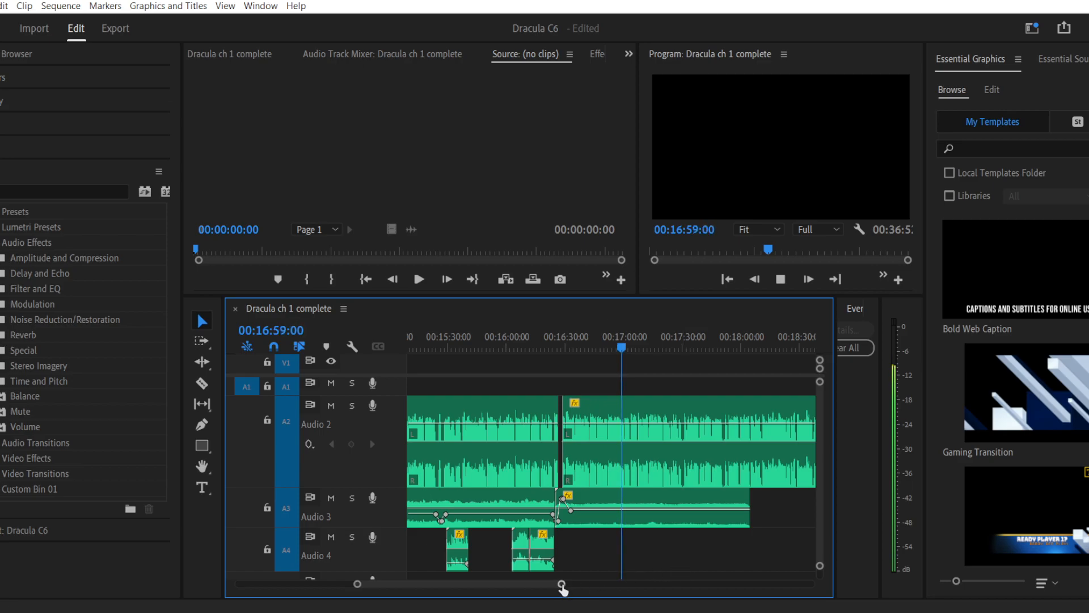
pyautogui.moveTo(563, 589); pyautogui.dragTo(576, 588)
pyautogui.scroll(-5, 513, 584)
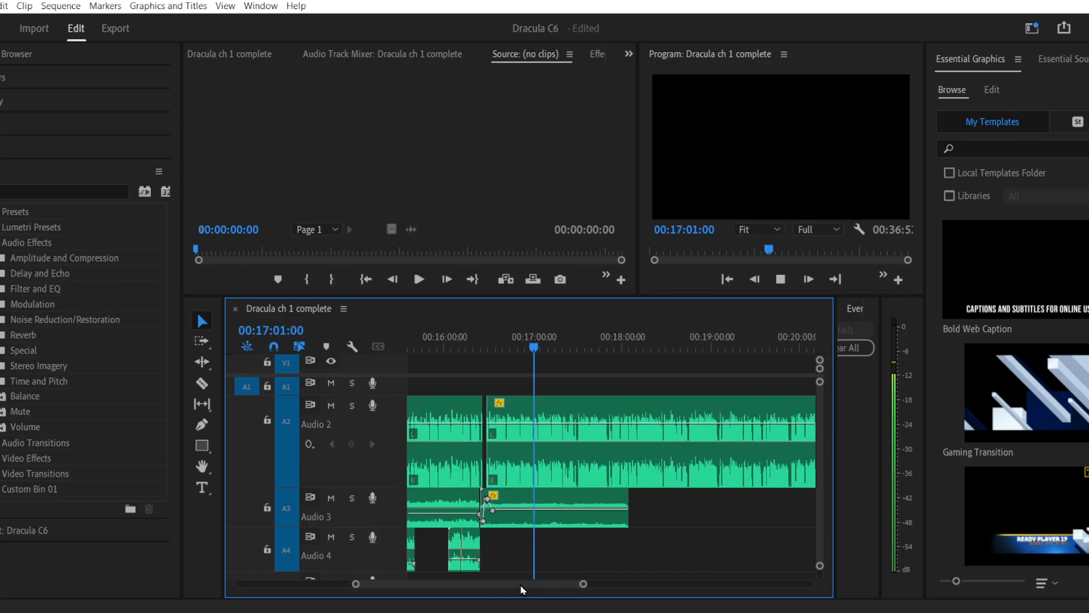
pyautogui.moveTo(589, 584); pyautogui.dragTo(608, 584)
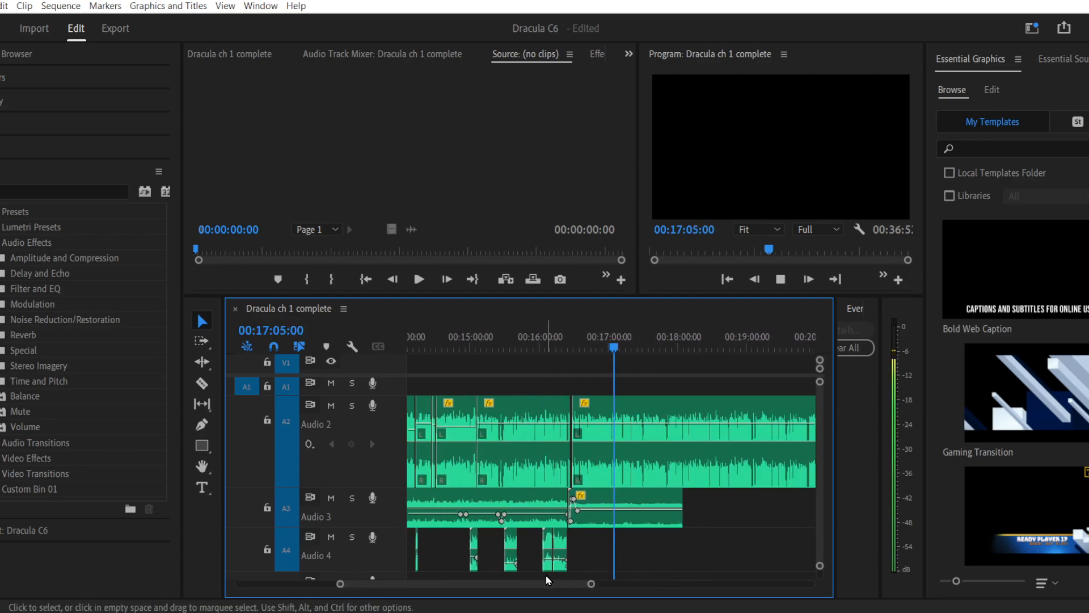
pyautogui.moveTo(341, 583); pyautogui.dragTo(406, 586)
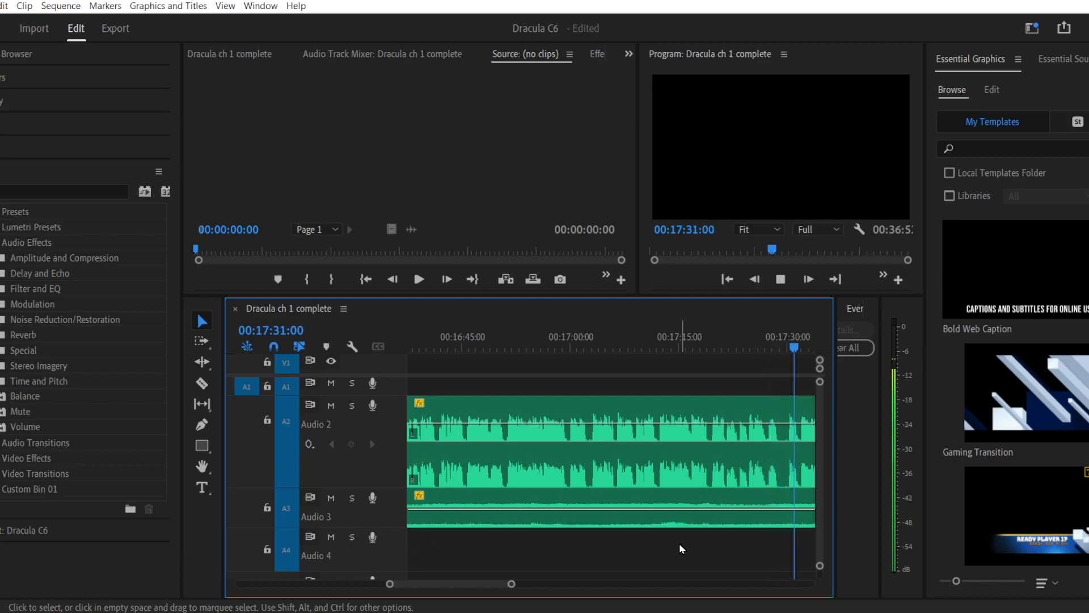
pyautogui.press('space')
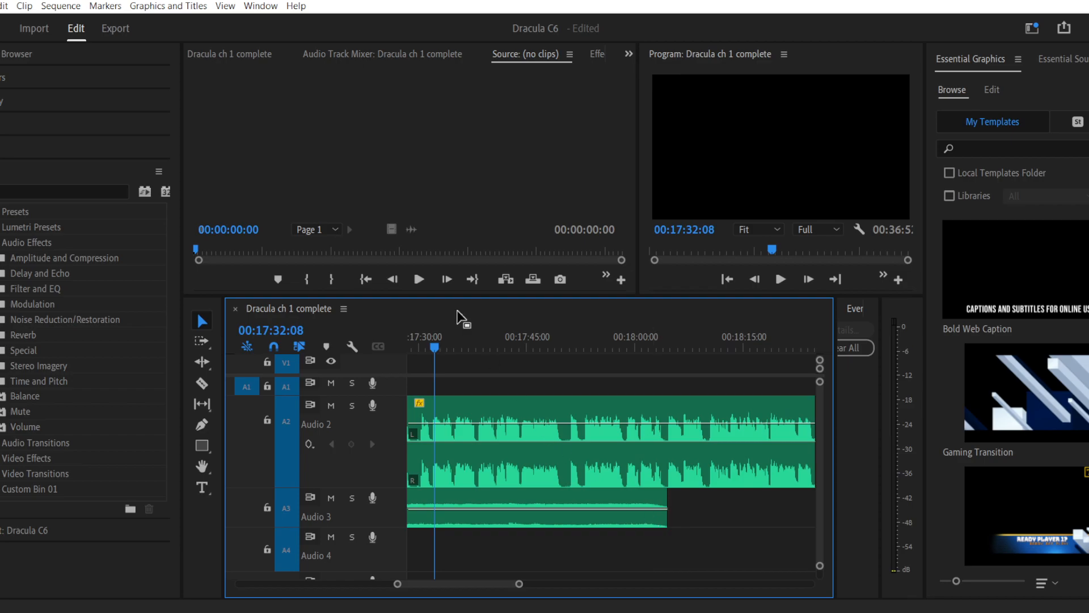
# Step: Replay the stretch of narration and ambience leading up to about 00:17:30
pyautogui.moveTo(435, 348); pyautogui.dragTo(770, 350)
pyautogui.press('space')
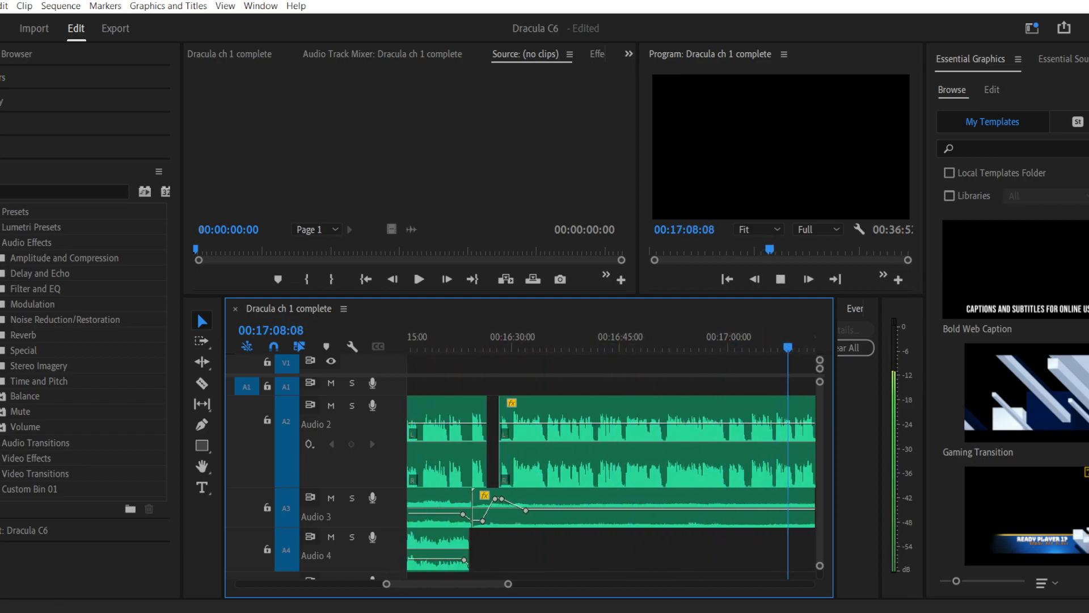
pyautogui.moveTo(510, 584); pyautogui.dragTo(523, 583)
pyautogui.moveTo(652, 346); pyautogui.dragTo(712, 345)
pyautogui.press('space')
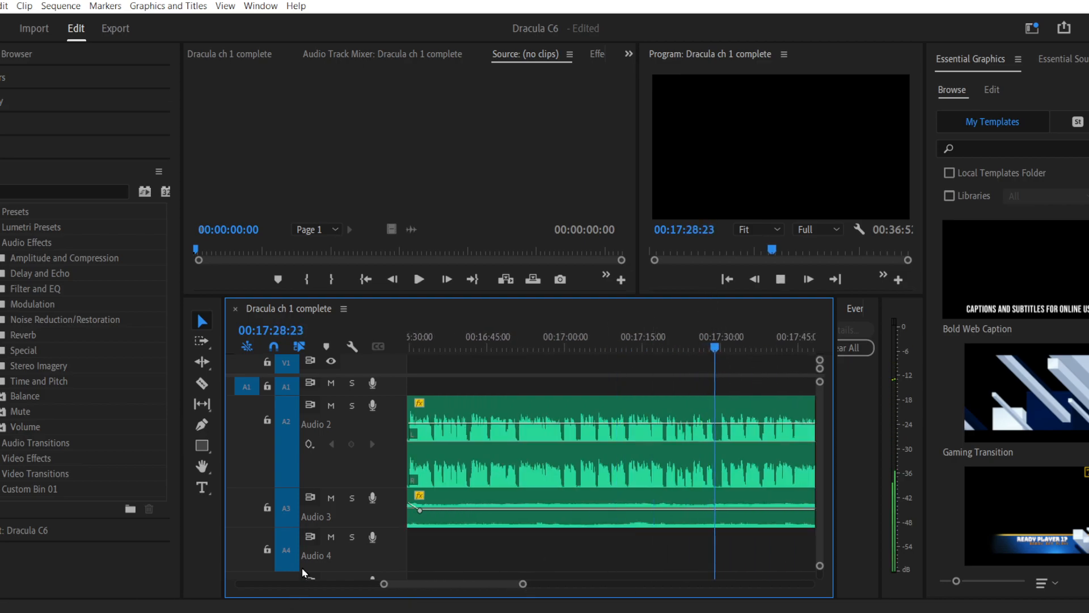
# Step: Dip the Audio 3 ambience with four volume keyframes between about 00:17:29 and 00:17:33:23, and play back the dip
pyautogui.moveTo(384, 583); pyautogui.dragTo(408, 583)
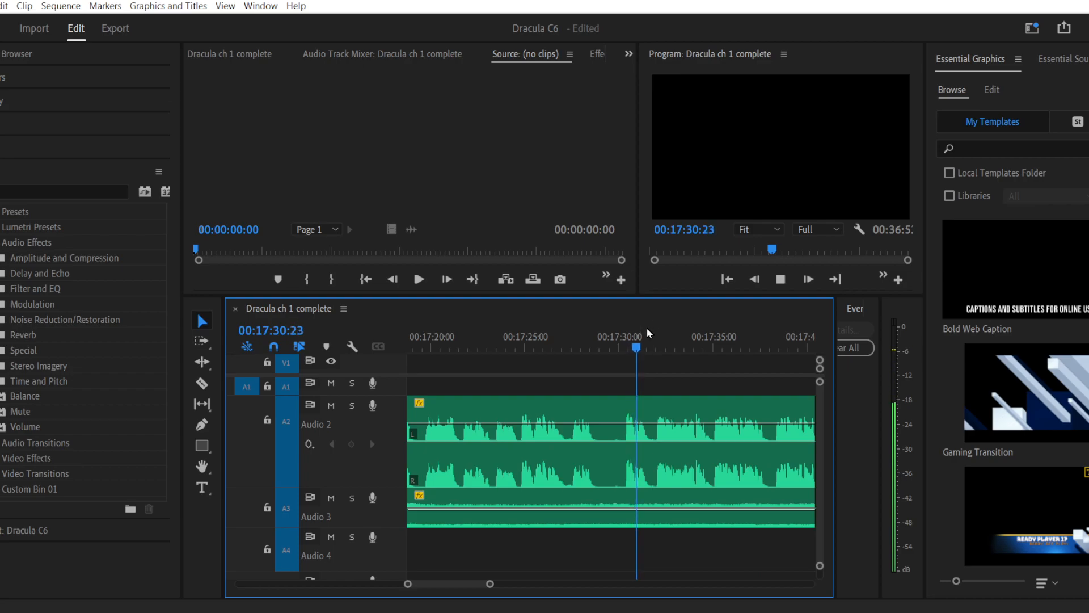
pyautogui.press('space')
pyautogui.click(624, 345)
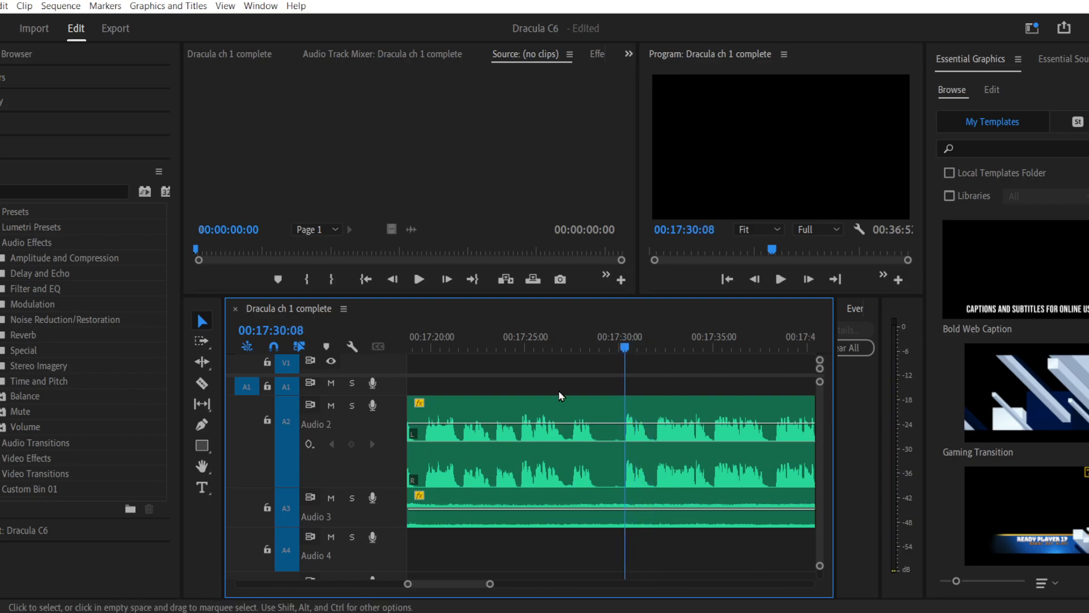
pyautogui.click(202, 424)
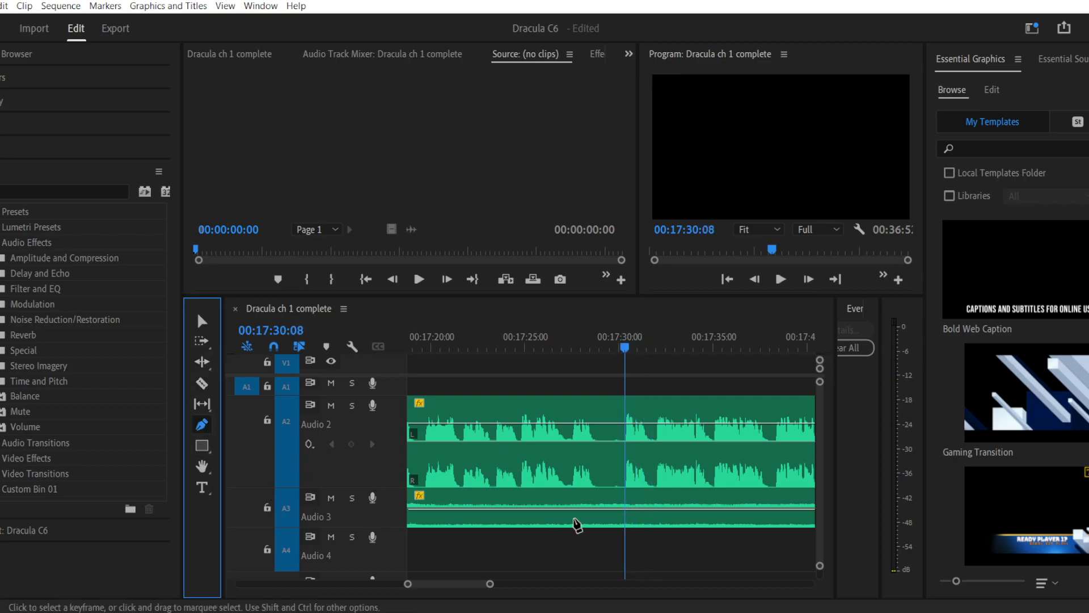
pyautogui.click(596, 510)
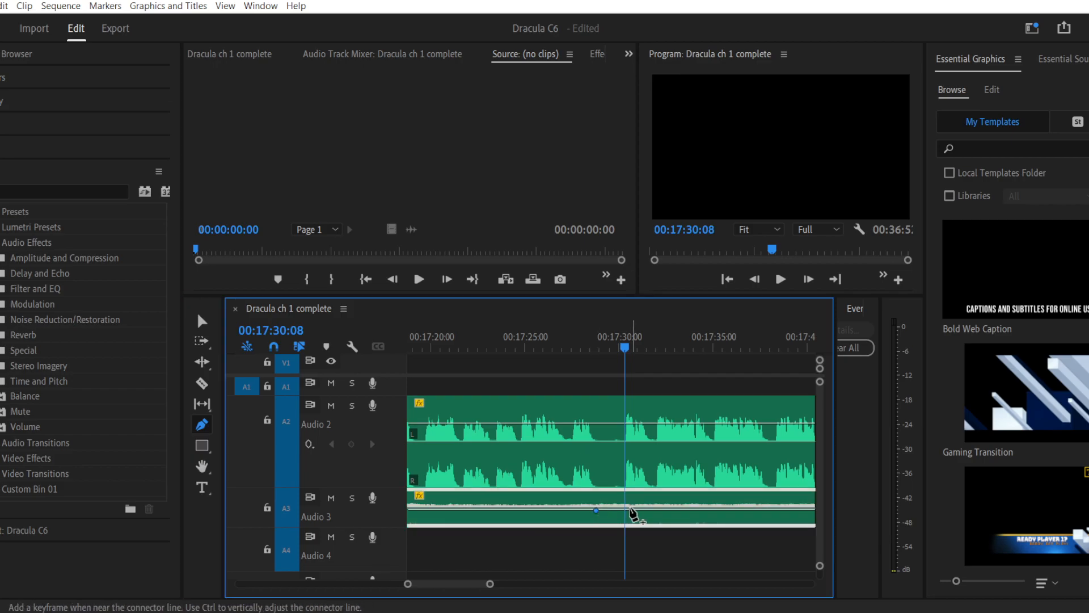
pyautogui.click(629, 510)
pyautogui.click(694, 510)
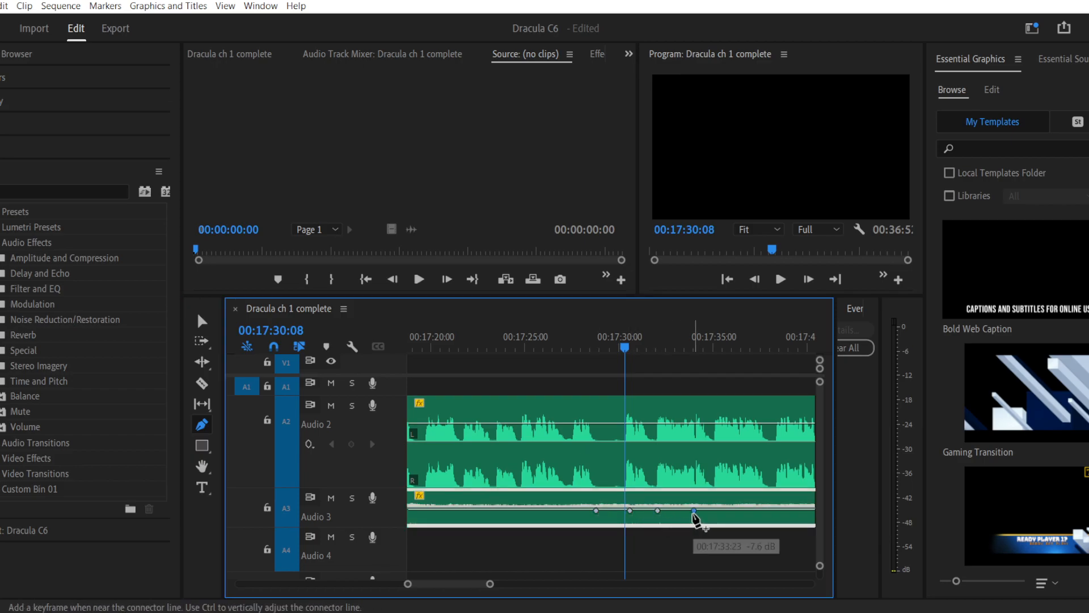
pyautogui.click(202, 321)
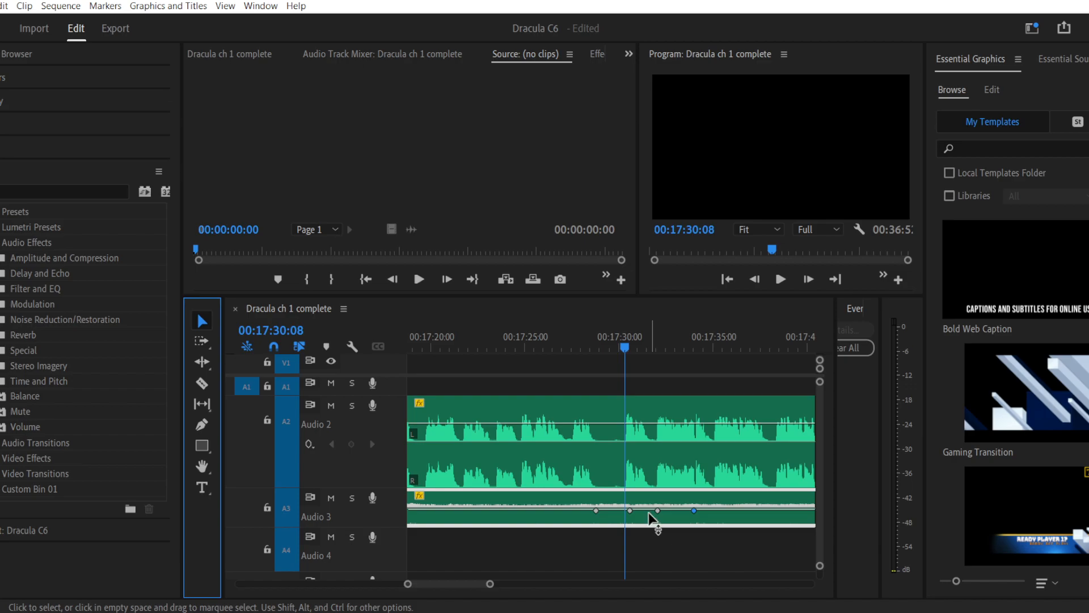
pyautogui.moveTo(651, 515); pyautogui.dragTo(650, 525)
pyautogui.press('space')
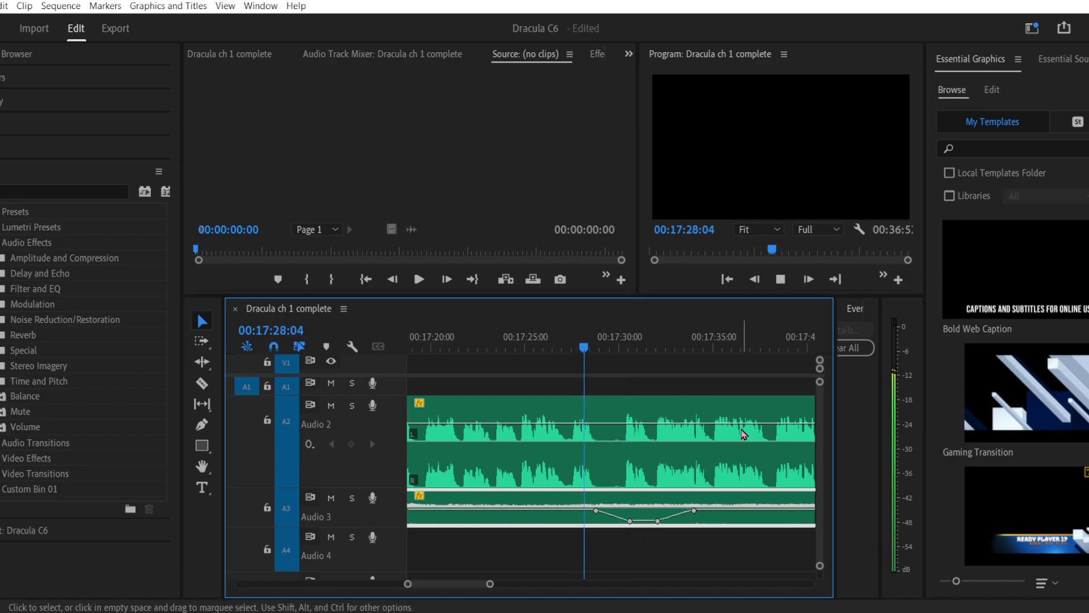
# Step: Split the Audio 2 narration at about 00:17:32 and move the following part to start at 00:17:33:10
pyautogui.press('c')
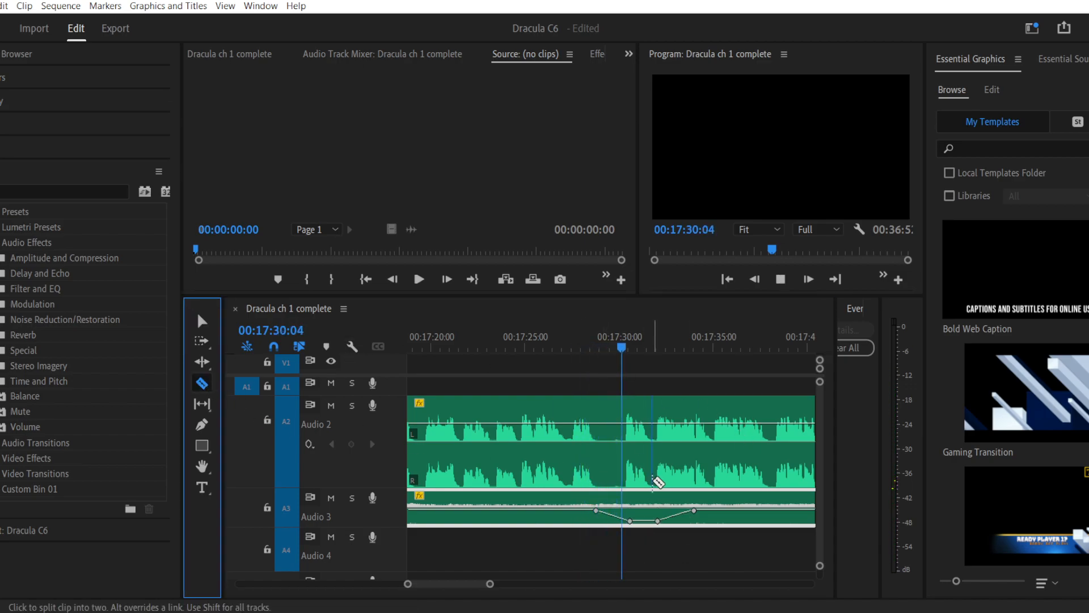
pyautogui.click(658, 434)
pyautogui.press('space')
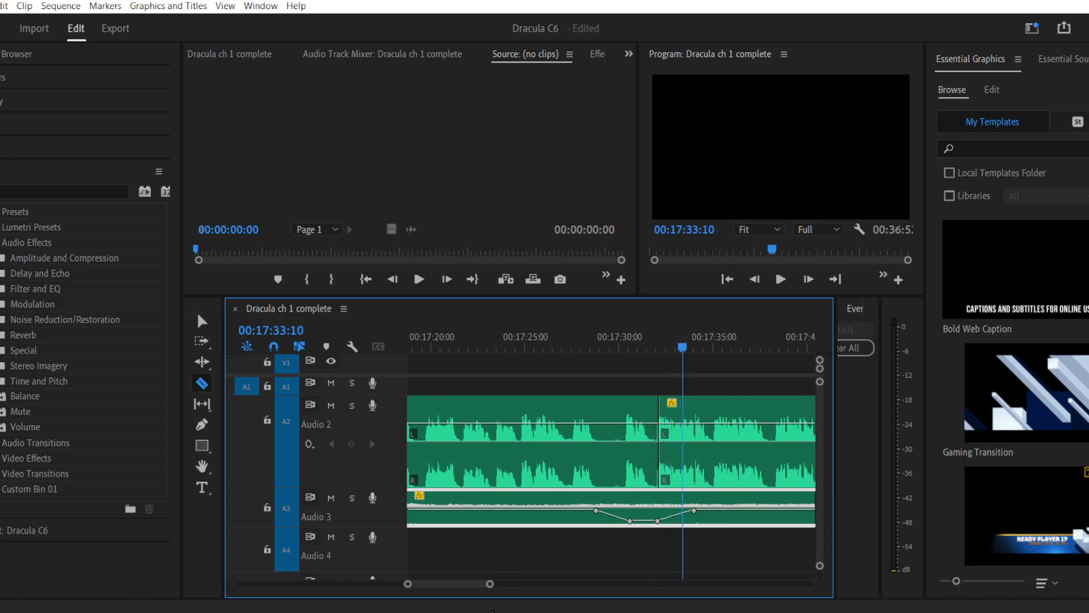
pyautogui.hotkey('ctrl', 'z')
pyautogui.click(653, 415)
pyautogui.click(202, 321)
pyautogui.moveTo(691, 411); pyautogui.dragTo(722, 412)
# Step: Play the new narration pause and shorten it by moving the following clip back to about 00:17:32, then continue listening
pyautogui.click(593, 338)
pyautogui.press('space')
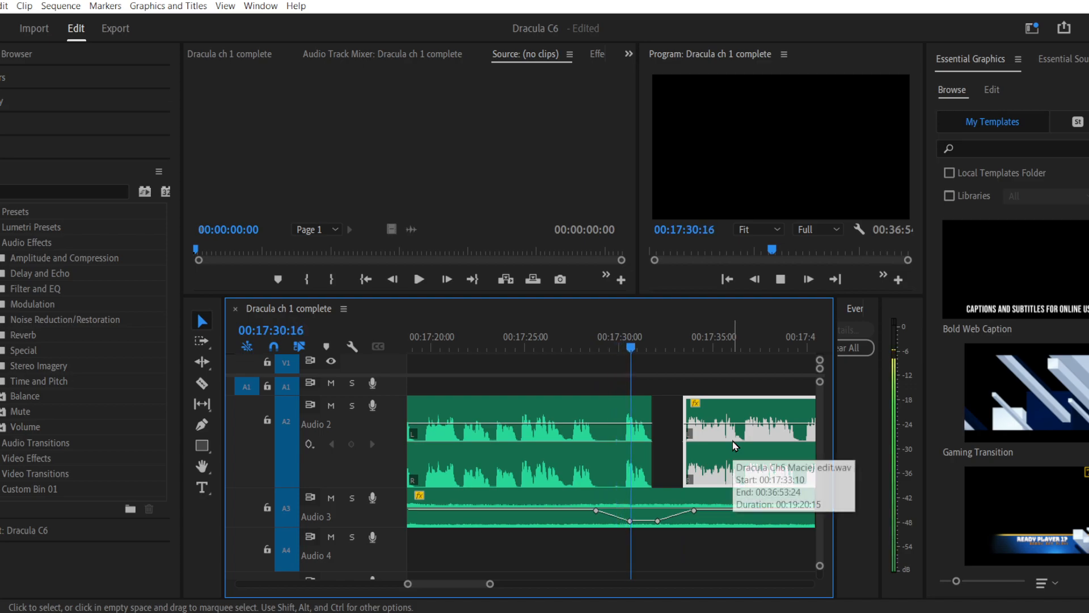
pyautogui.press('space')
pyautogui.moveTo(726, 463); pyautogui.dragTo(707, 464)
pyautogui.press('space')
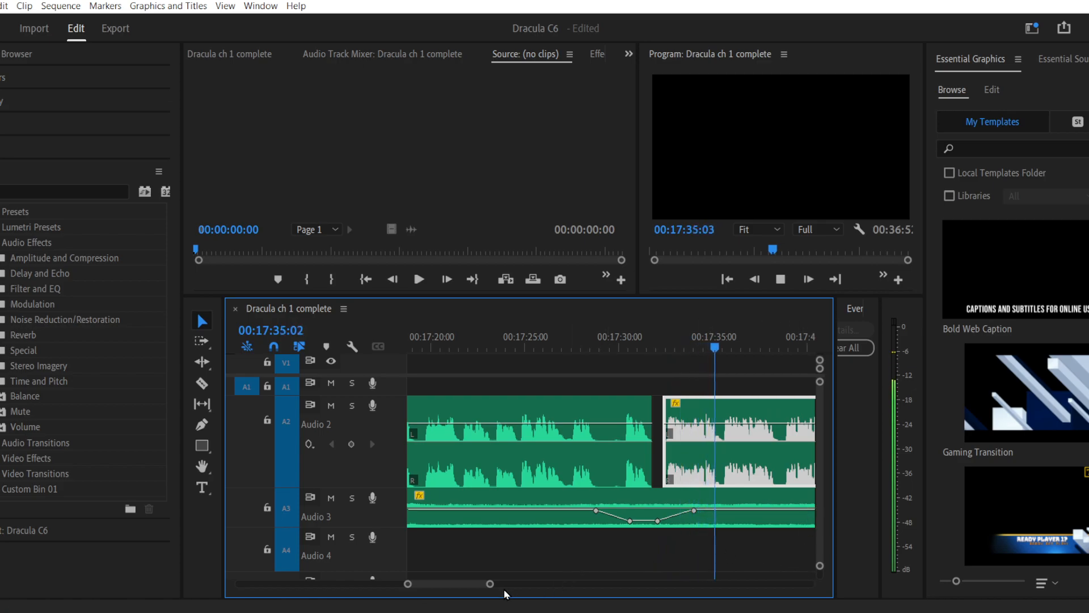
pyautogui.moveTo(490, 583); pyautogui.dragTo(551, 590)
pyautogui.click(706, 549)
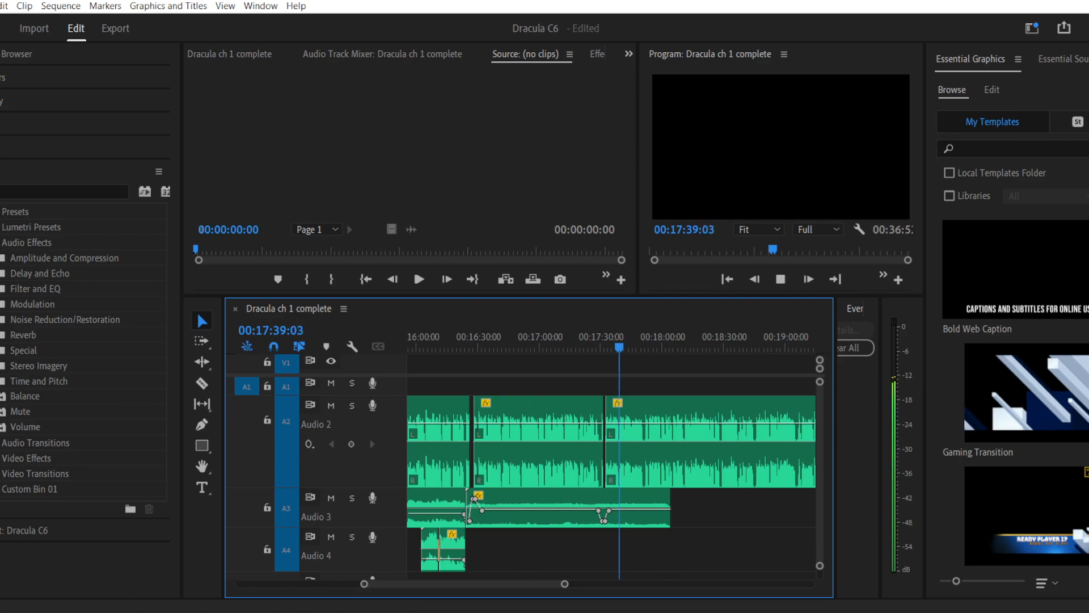
# Step: Open a new File Explorer window at SD Drive (D:) > 01 SFX > Places and browse its sound files
pyautogui.hotkey('alt', 'Tab')
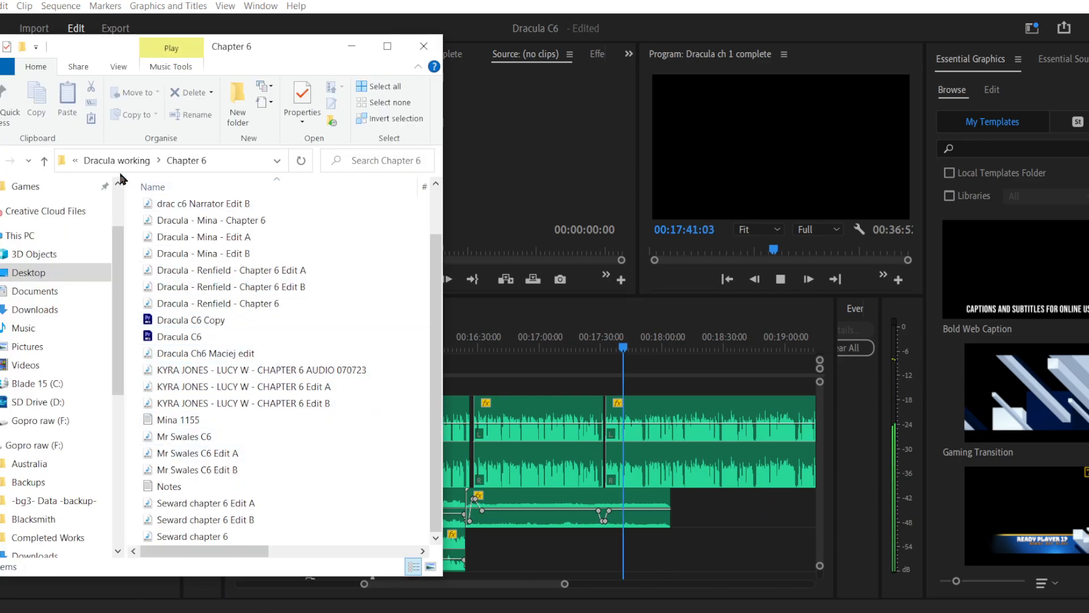
pyautogui.rightClick(245, 611)
pyautogui.click(234, 553)
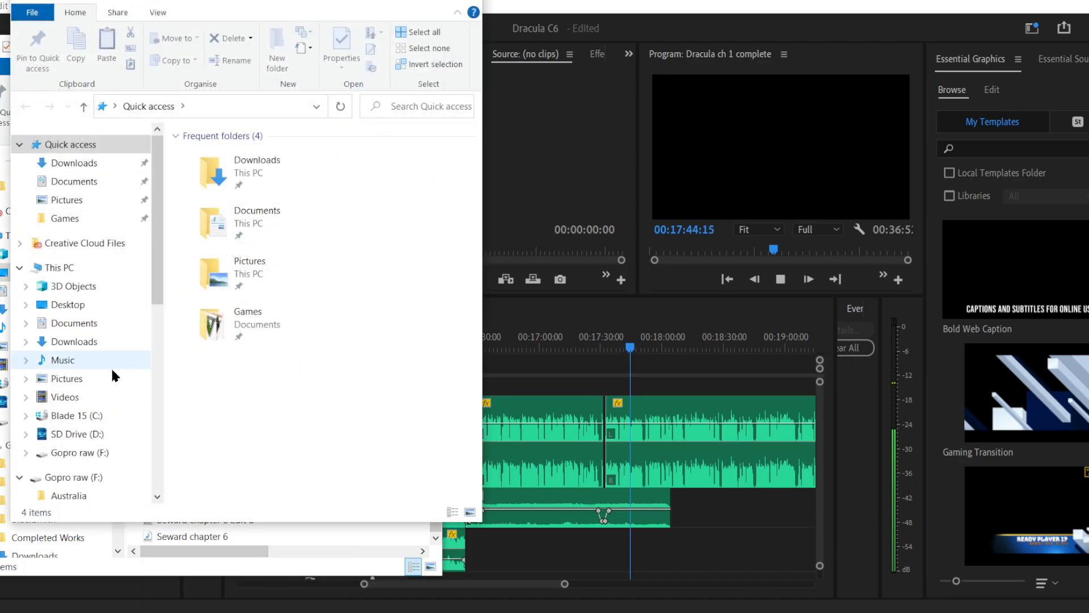
pyautogui.click(76, 434)
pyautogui.doubleClick(231, 172)
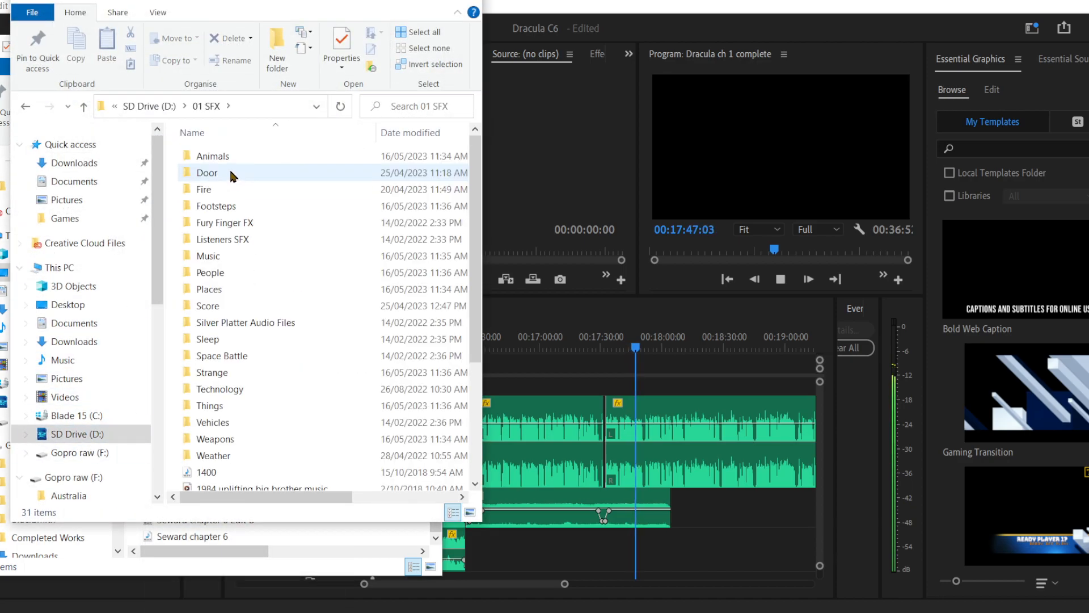
pyautogui.doubleClick(225, 294)
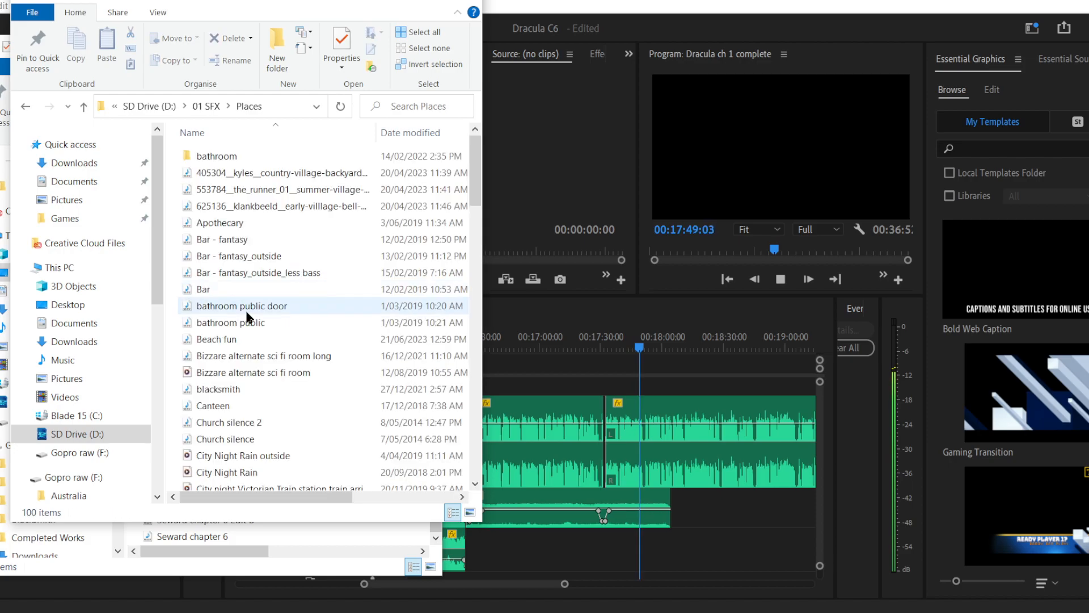
pyautogui.scroll(-5, 274, 363)
pyautogui.scroll(-8, 275, 363)
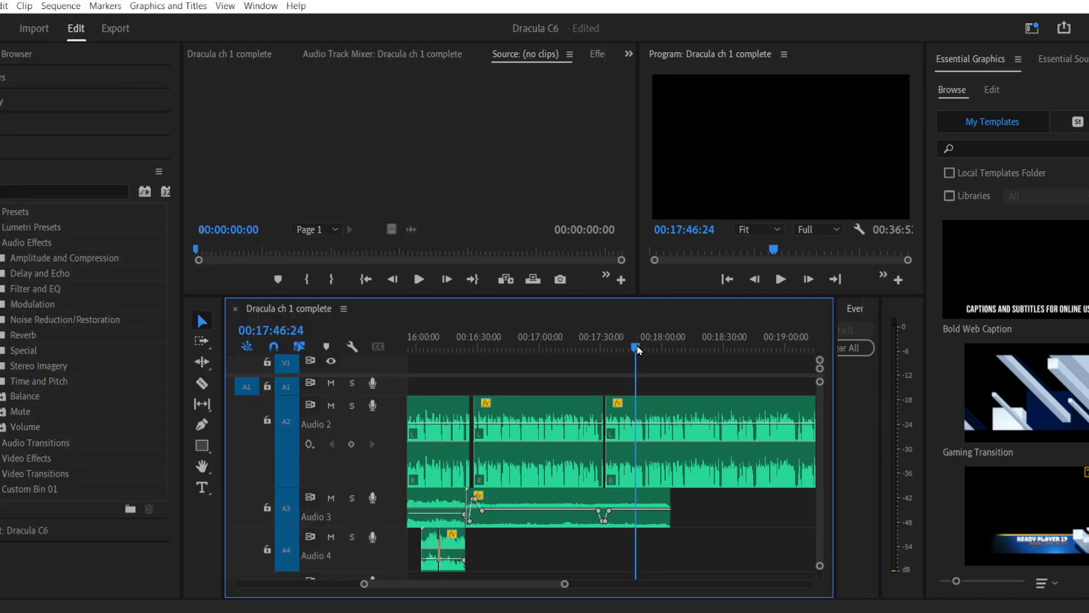
# Step: Return to Premiere Pro and place four volume keyframes on the Audio 3 ambience from about 00:17:50 to 00:17:54
pyautogui.click(636, 348)
pyautogui.moveTo(364, 584); pyautogui.dragTo(433, 591)
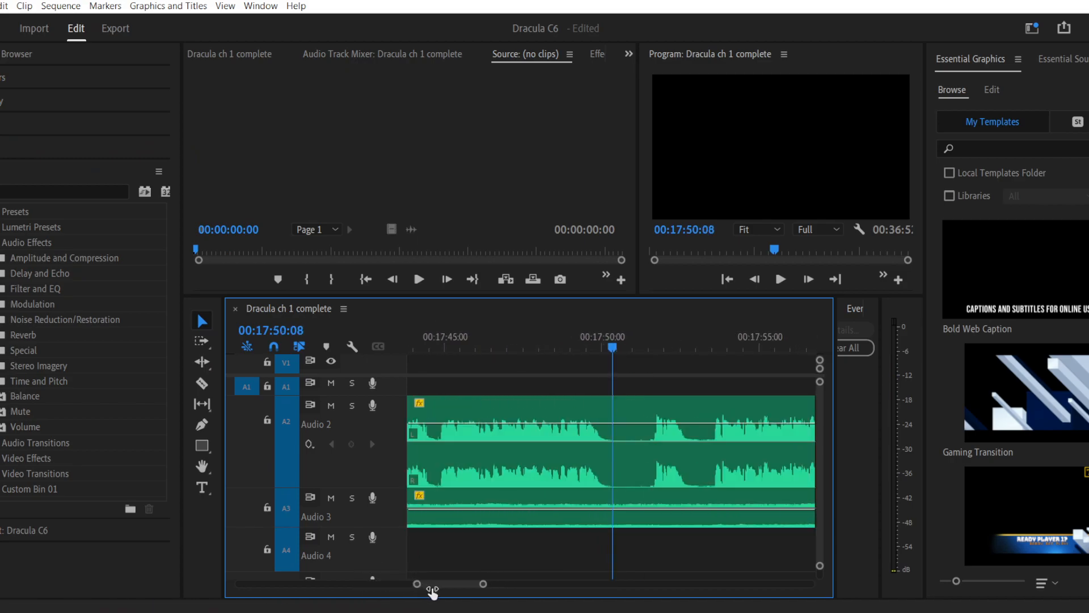
pyautogui.click(202, 425)
pyautogui.click(608, 511)
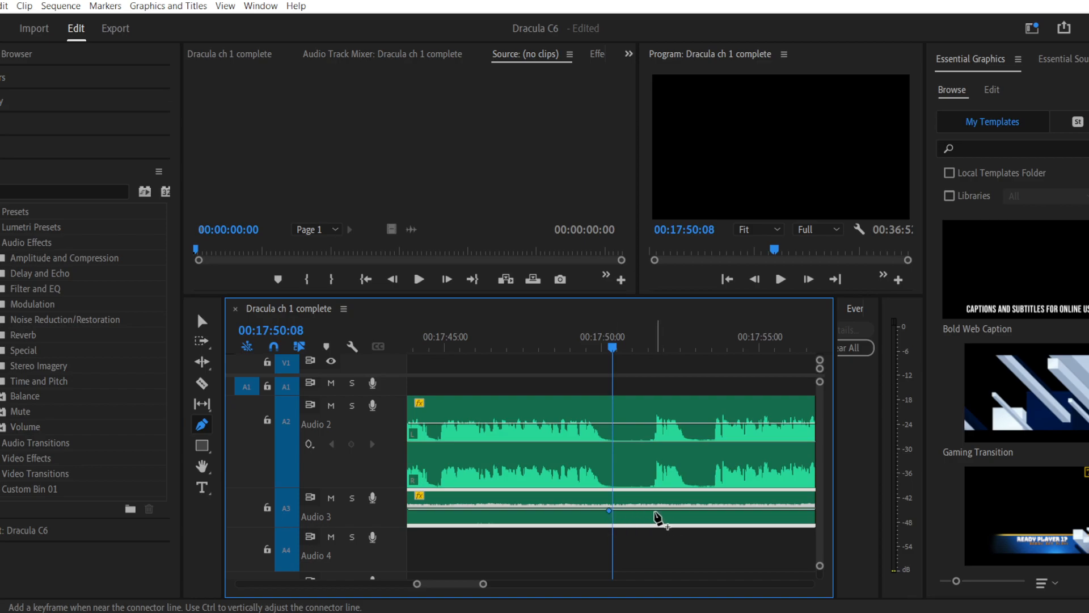
pyautogui.click(734, 510)
# Step: Split the Audio 2 narration at about 00:17:53 and shift the following part slightly later to leave a short gap
pyautogui.click(202, 383)
pyautogui.click(709, 440)
pyautogui.click(202, 321)
pyautogui.moveTo(749, 483); pyautogui.dragTo(761, 477)
# Step: Lower the ambience between the two middle keyframes, move the first keyframe to 00:17:49:16 at -6.3 dB, and replay the dip
pyautogui.moveTo(679, 510); pyautogui.dragTo(678, 520)
pyautogui.click(573, 340)
pyautogui.press('space')
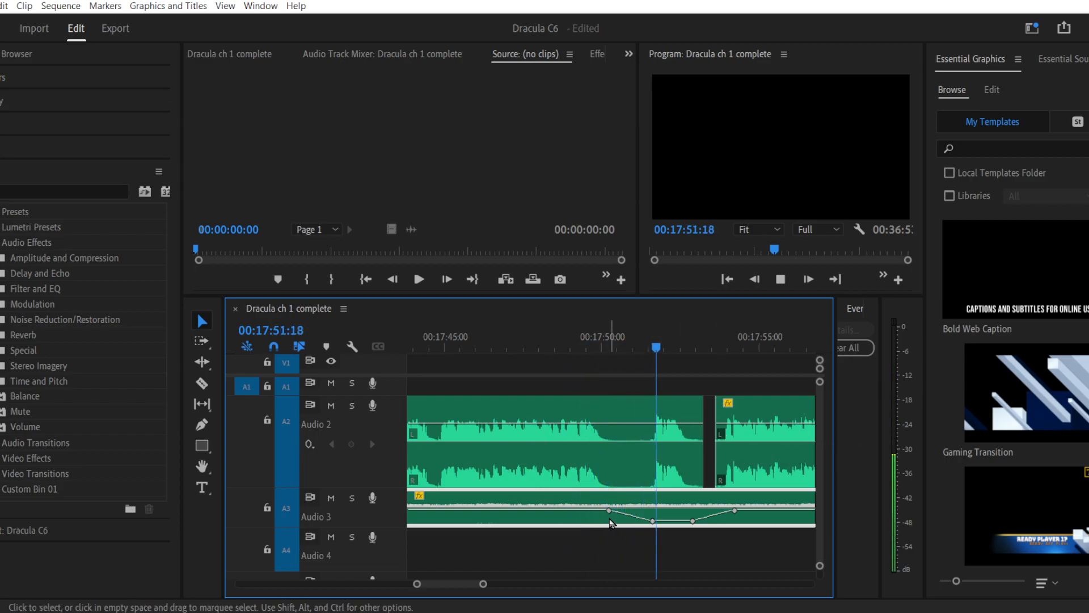
pyautogui.moveTo(609, 511); pyautogui.dragTo(600, 509)
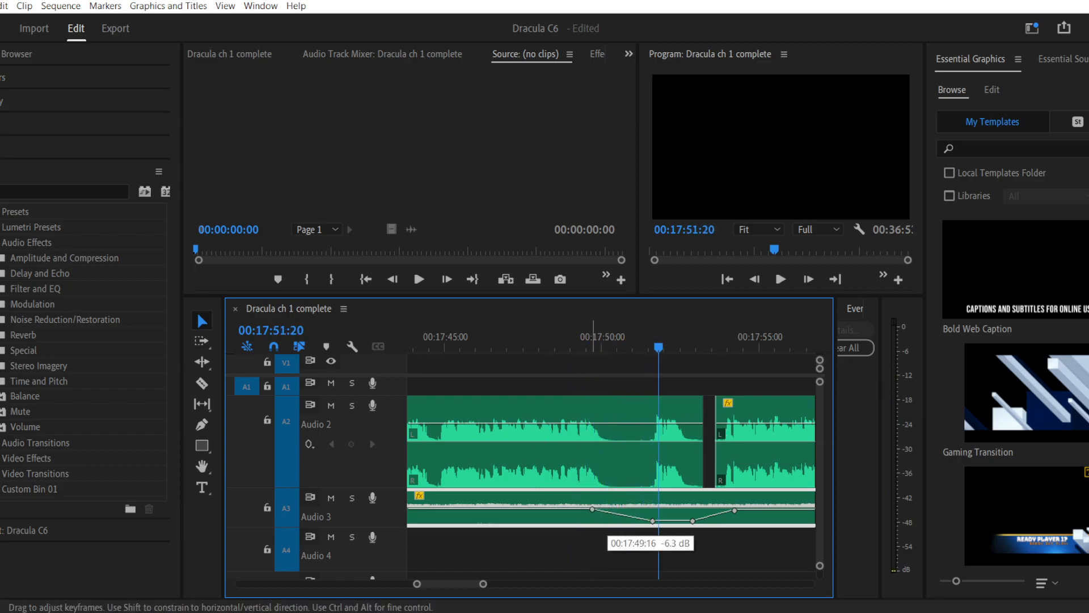
pyautogui.click(548, 340)
pyautogui.press('space')
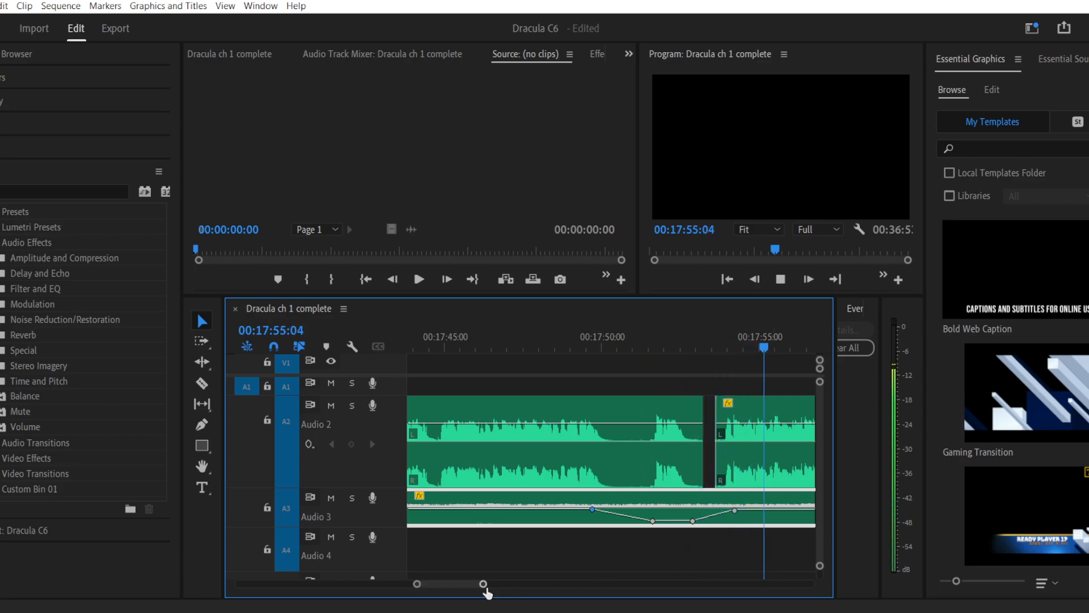
pyautogui.moveTo(483, 584); pyautogui.dragTo(536, 583)
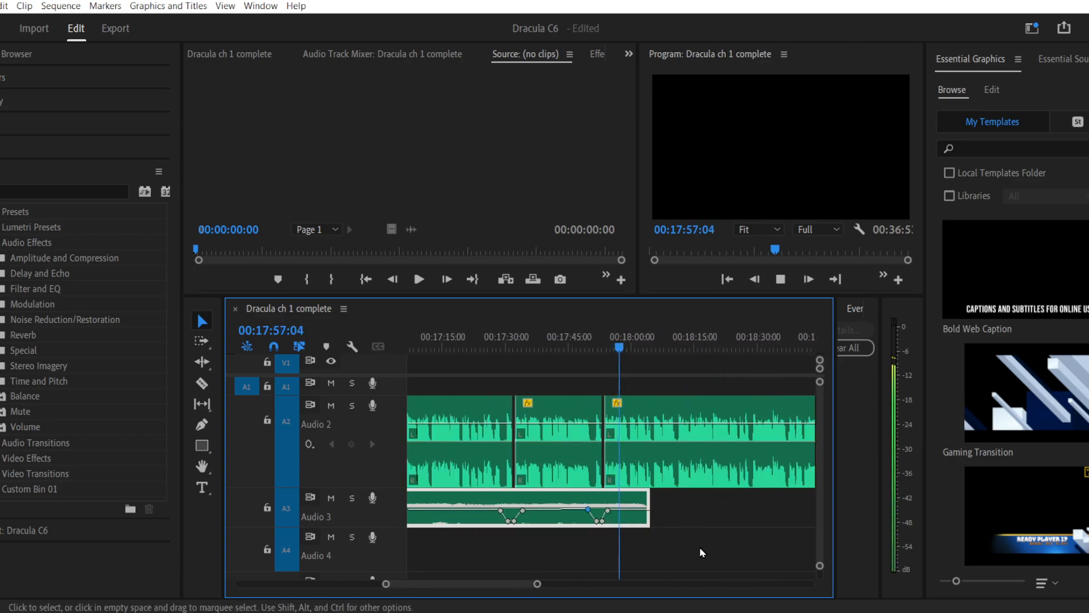
# Step: Add an ambience file from the Places folder to Audio 3 so it starts at about 00:18:01, after the existing ambience
pyautogui.moveTo(244, 610)
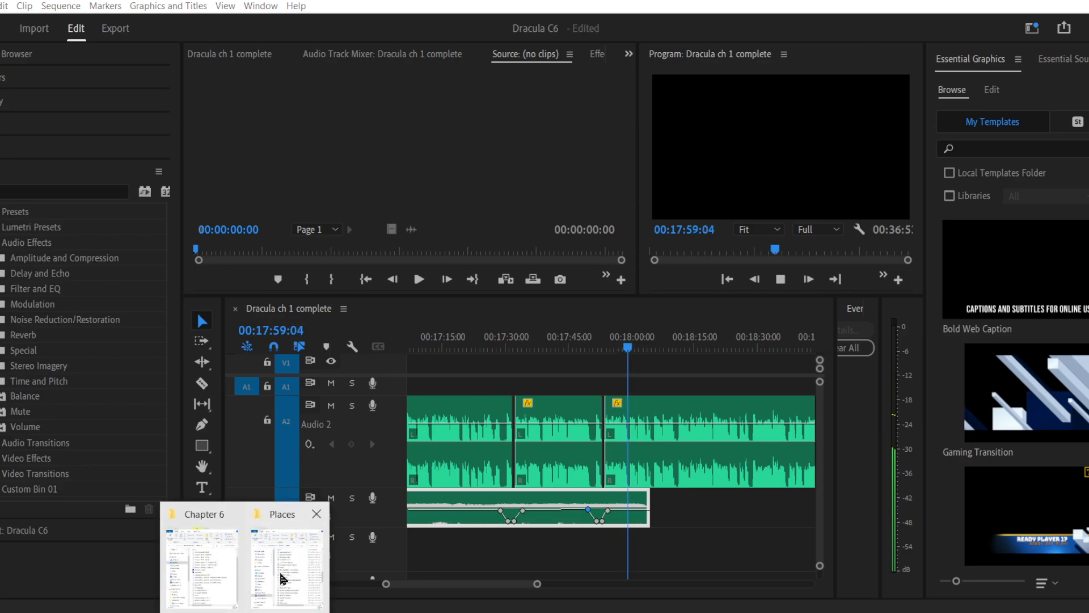
pyautogui.click(278, 575)
pyautogui.scroll(-3, 340, 357)
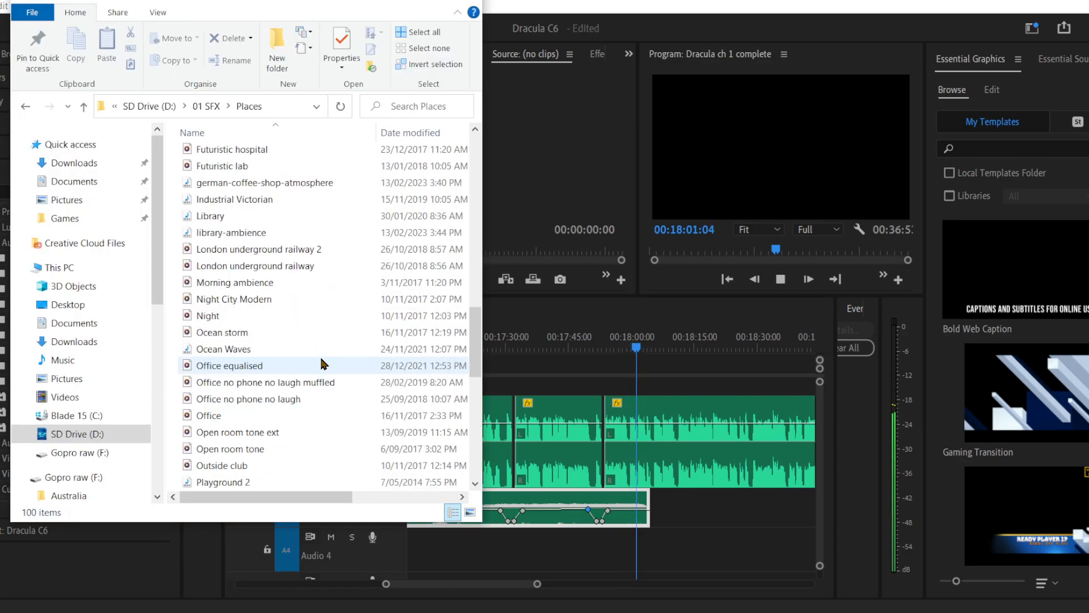
pyautogui.scroll(-5, 321, 364)
pyautogui.moveTo(261, 298); pyautogui.dragTo(696, 505)
pyautogui.click(665, 505)
pyautogui.press('space')
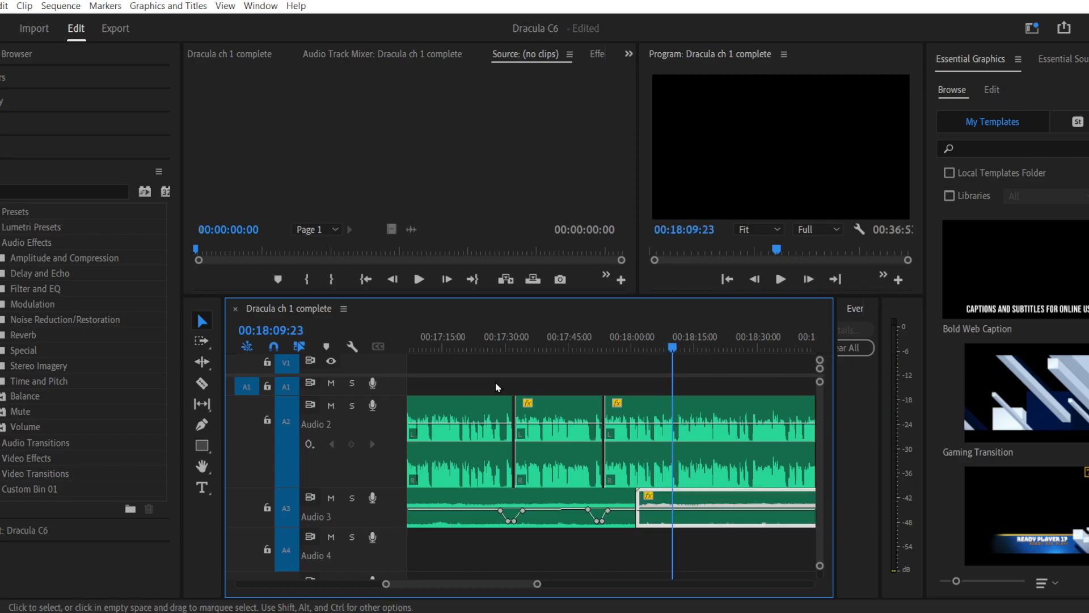
# Step: Find Constant Gain in the Crossfade group of Audio Transitions and try to apply it between the two Audio 3 ambience clips
pyautogui.click(1, 243)
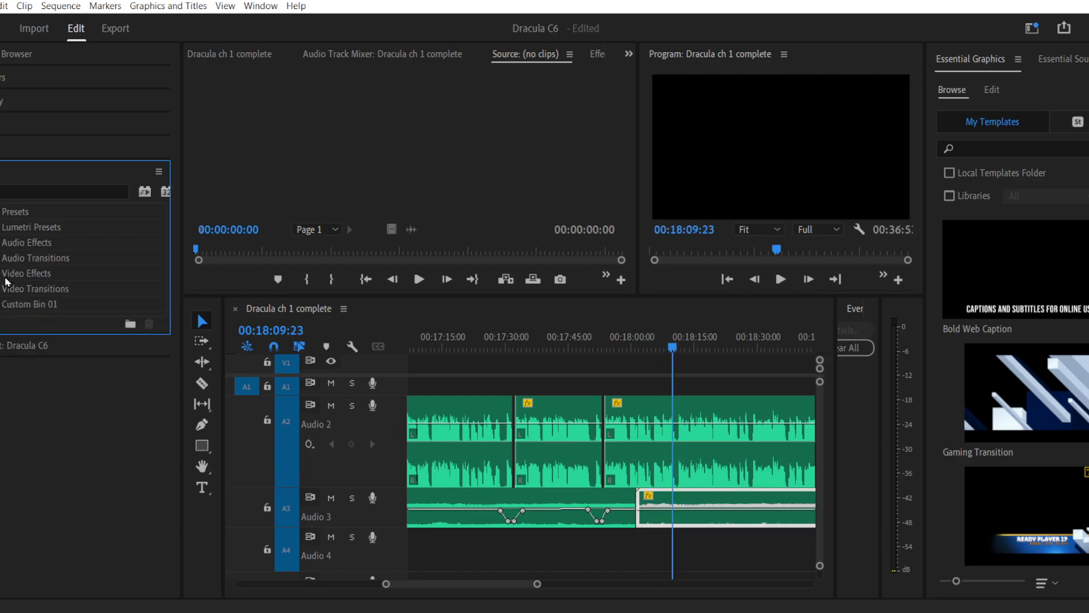
pyautogui.click(2, 258)
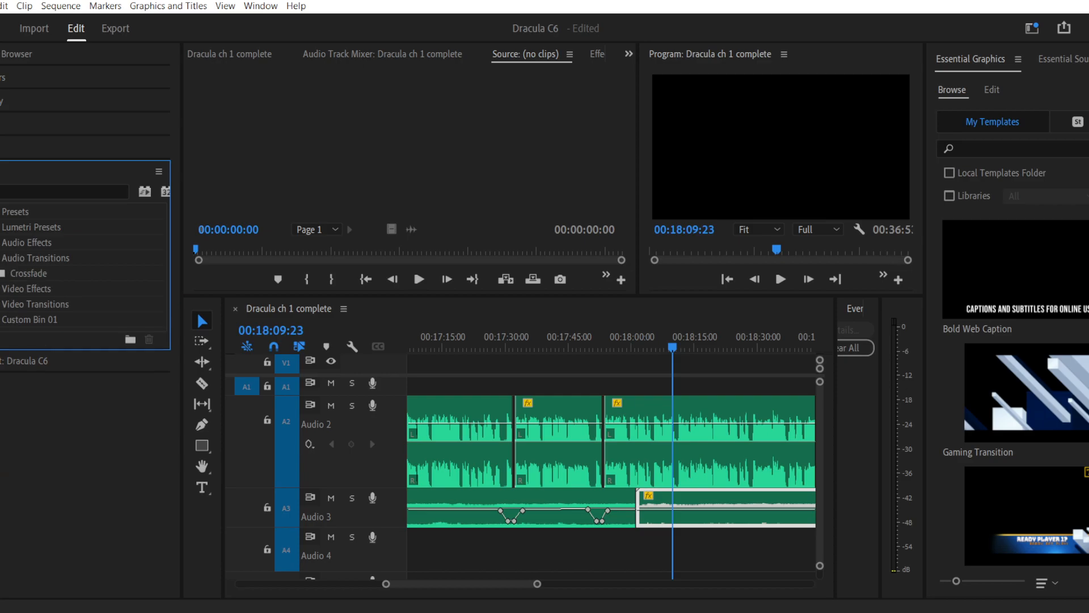
pyautogui.click(1, 273)
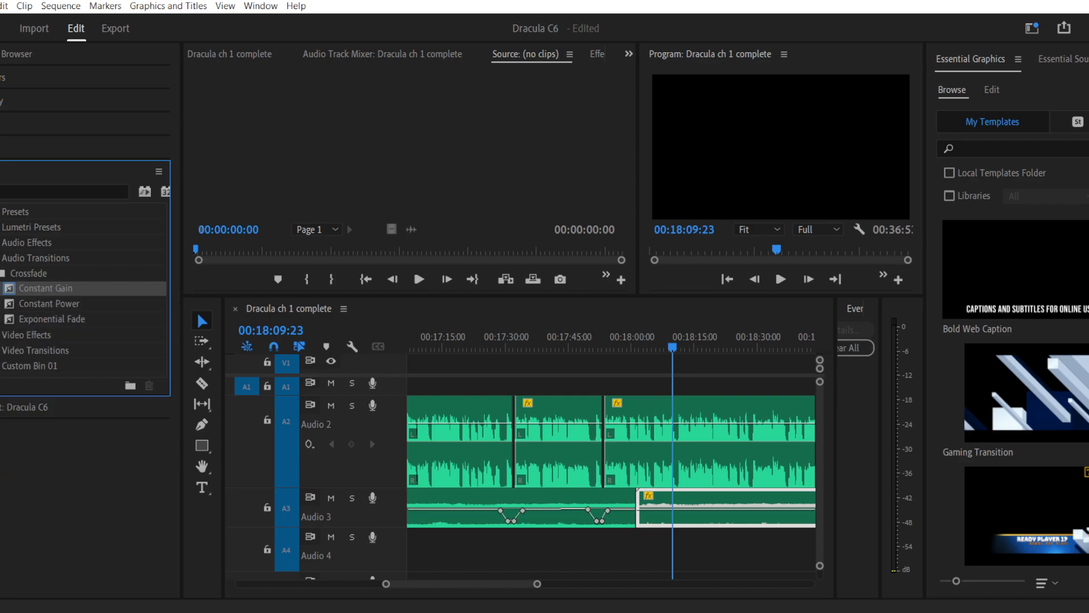
pyautogui.moveTo(35, 292); pyautogui.dragTo(532, 499)
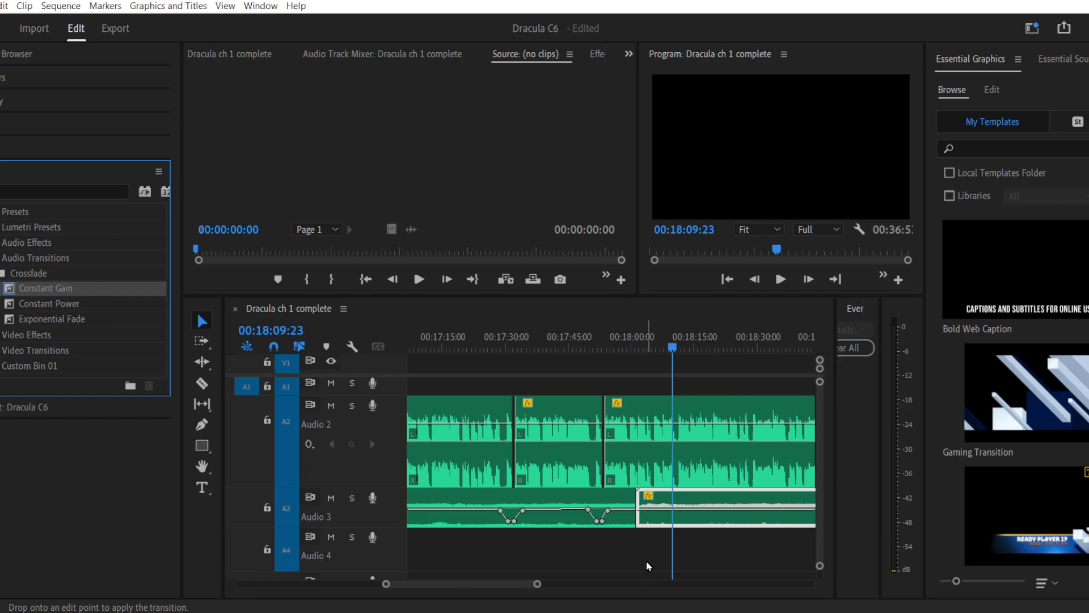
# Step: Trim the earlier ambience clip's end, butt the new clip against it just before 00:18:01, and retry Constant Gain on the join
pyautogui.click(638, 346)
pyautogui.moveTo(386, 584); pyautogui.dragTo(428, 585)
pyautogui.moveTo(567, 517); pyautogui.dragTo(543, 518)
pyautogui.moveTo(622, 522); pyautogui.dragTo(595, 523)
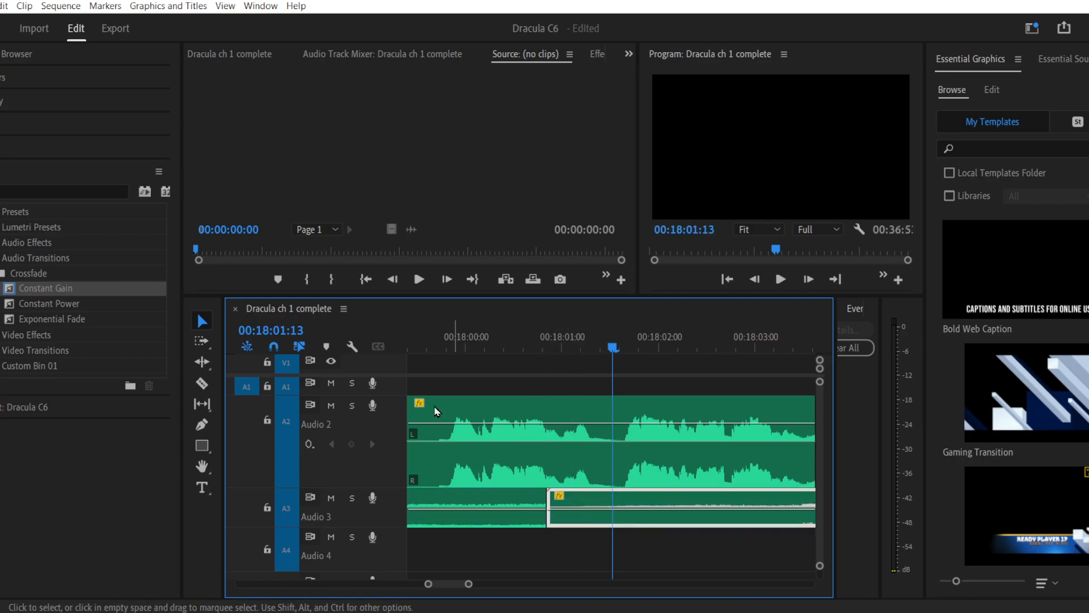
pyautogui.moveTo(91, 288); pyautogui.dragTo(470, 514)
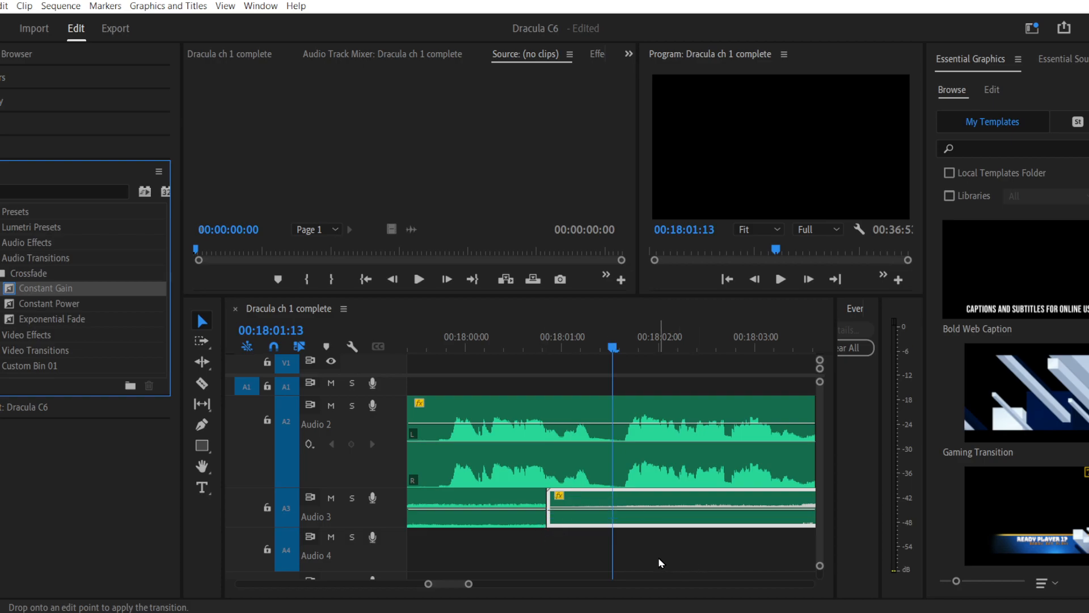
# Step: Trim the new ambience clip's start, apply Constant Gain across its join with the earlier clip, and play the crossfade
pyautogui.moveTo(553, 518); pyautogui.dragTo(613, 526)
pyautogui.moveTo(70, 289); pyautogui.dragTo(553, 518)
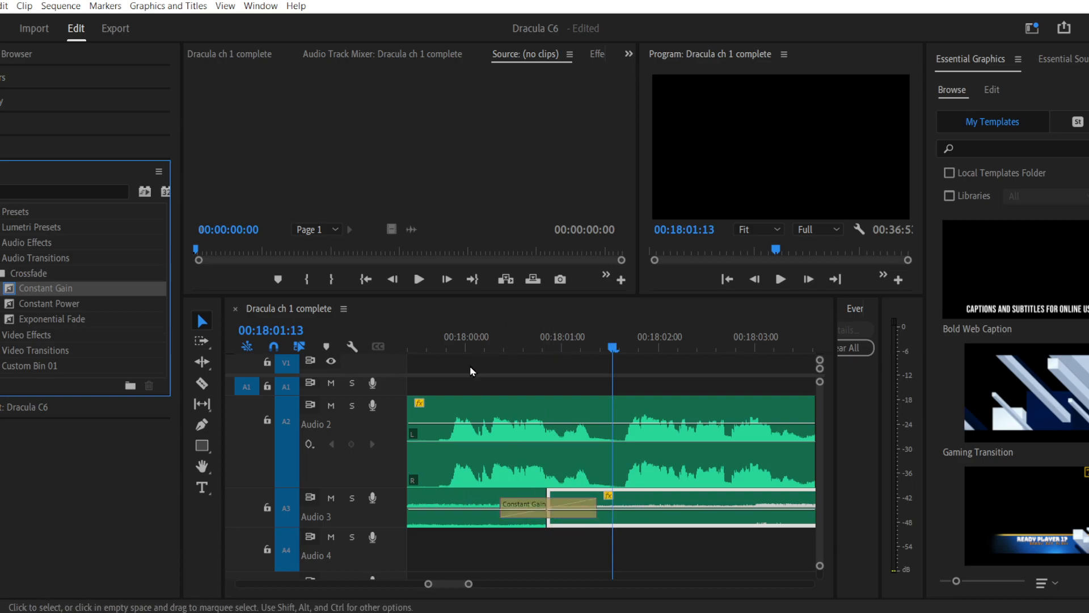
pyautogui.click(450, 342)
pyautogui.press('space')
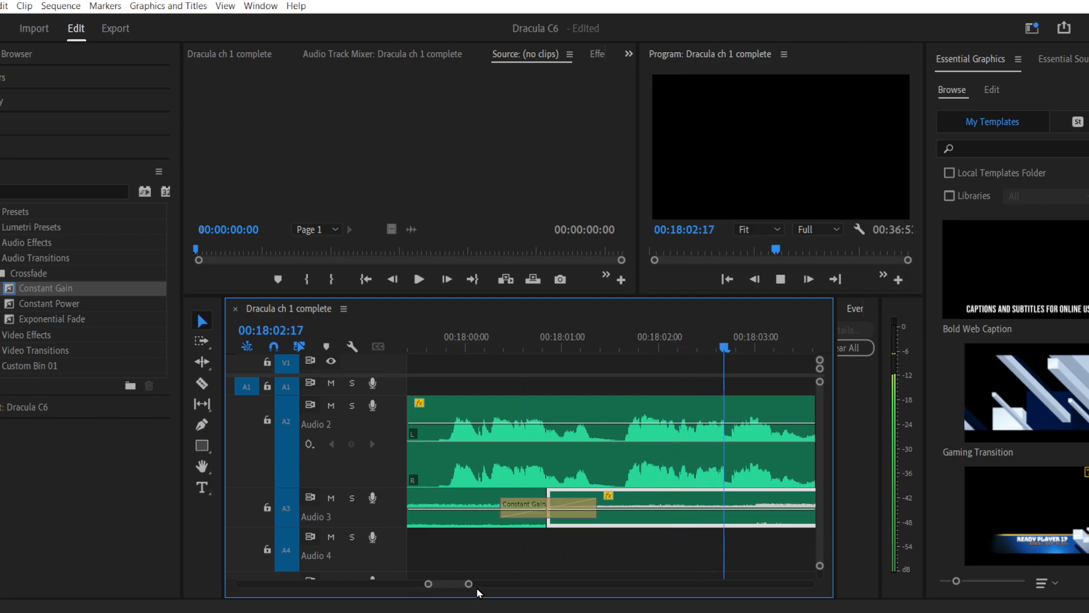
pyautogui.moveTo(469, 586); pyautogui.dragTo(541, 590)
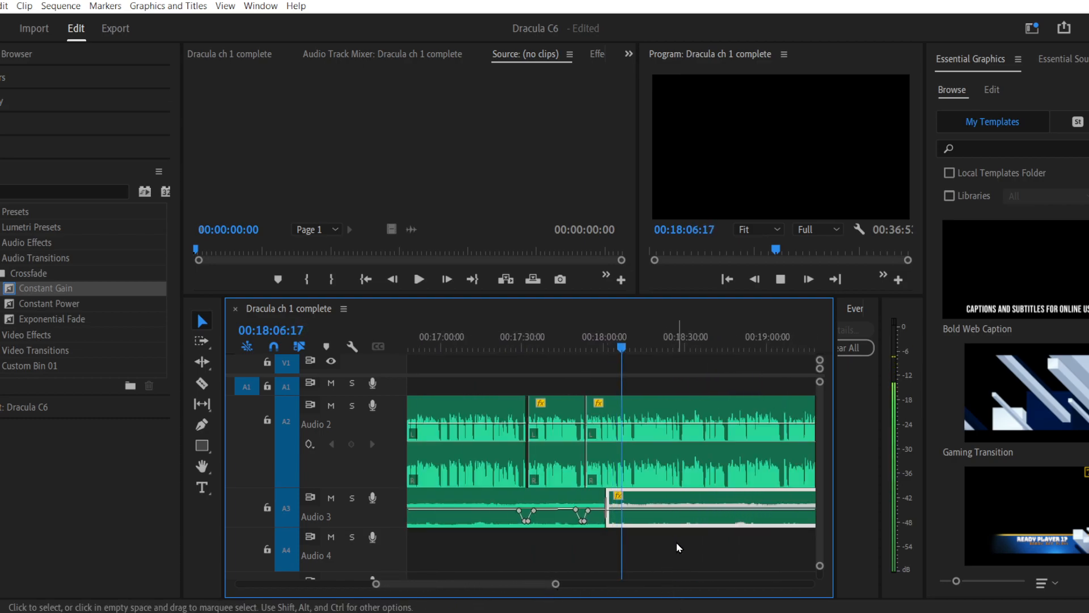
# Step: Listen through the narration and ambience from about 00:18:06 to 00:19:06 for the next place that needs a pause
pyautogui.moveTo(559, 590); pyautogui.dragTo(584, 586)
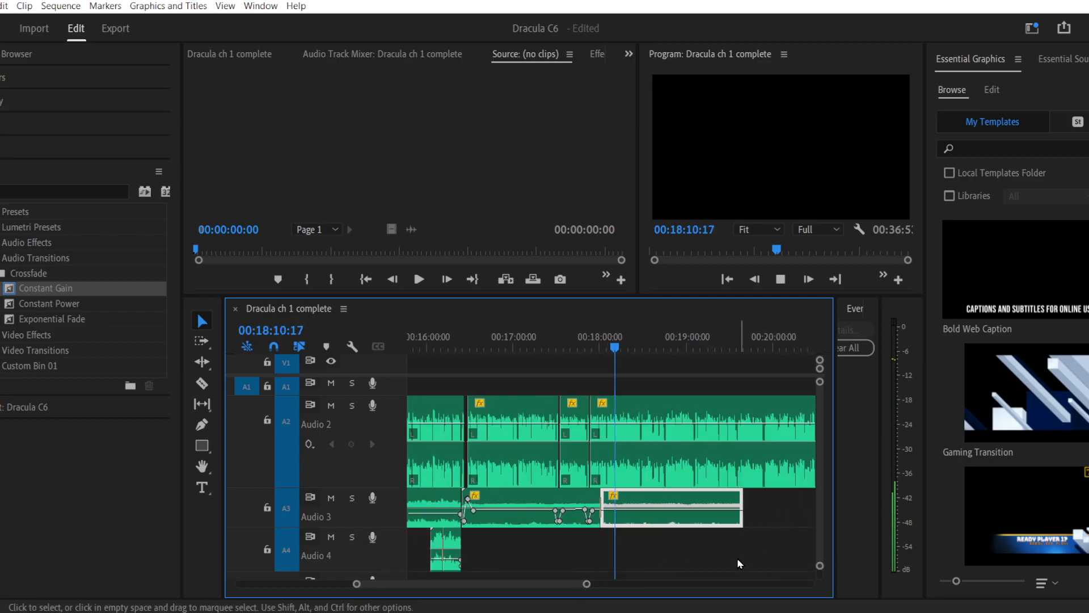
pyautogui.click(676, 548)
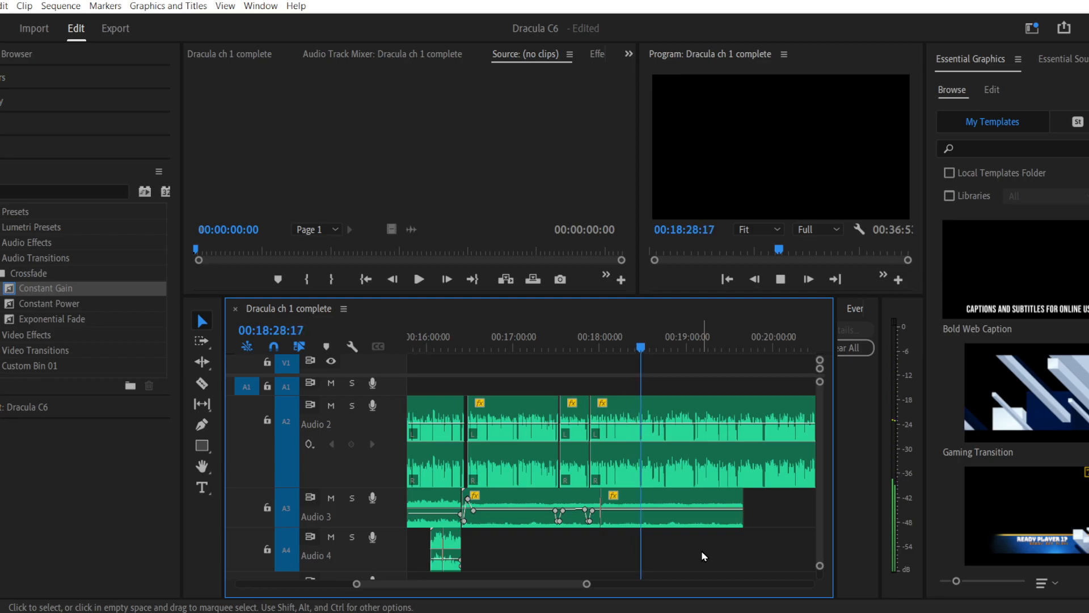
pyautogui.moveTo(357, 584); pyautogui.dragTo(412, 587)
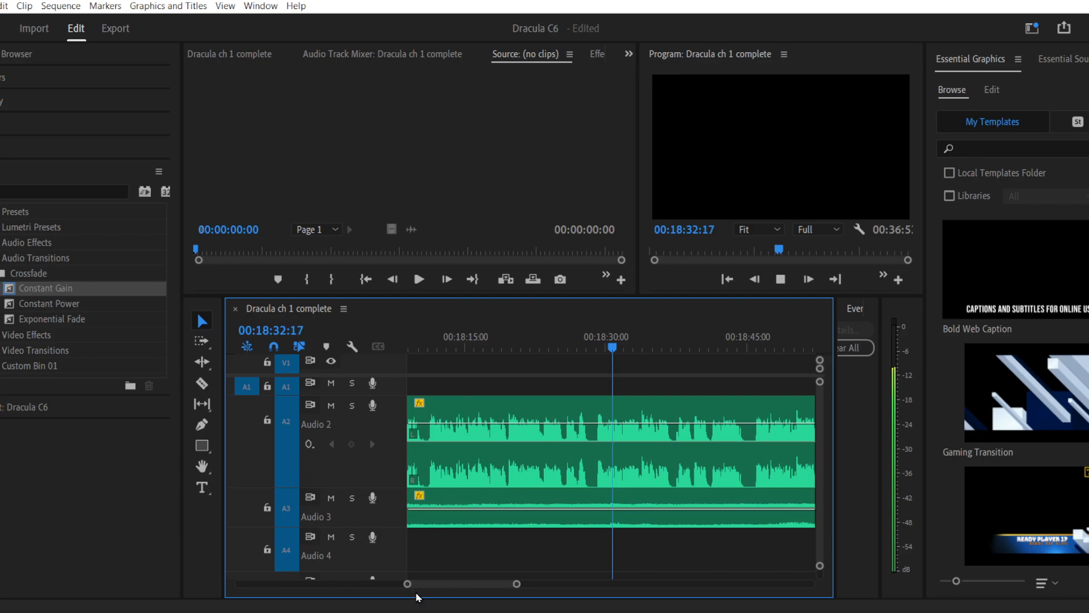
pyautogui.moveTo(490, 583); pyautogui.dragTo(496, 584)
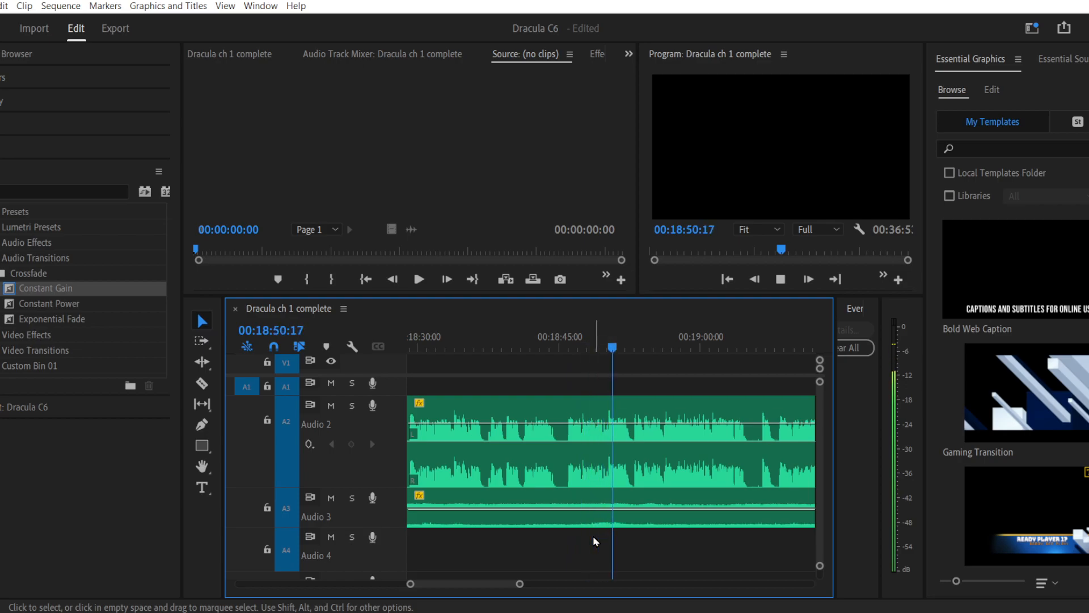
pyautogui.moveTo(519, 584)
pyautogui.mouseDown()
pyautogui.moveTo(531, 585)
pyautogui.moveTo(467, 583)
pyautogui.moveTo(536, 587)
pyautogui.mouseUp()
pyautogui.scroll(-3, 491, 583)
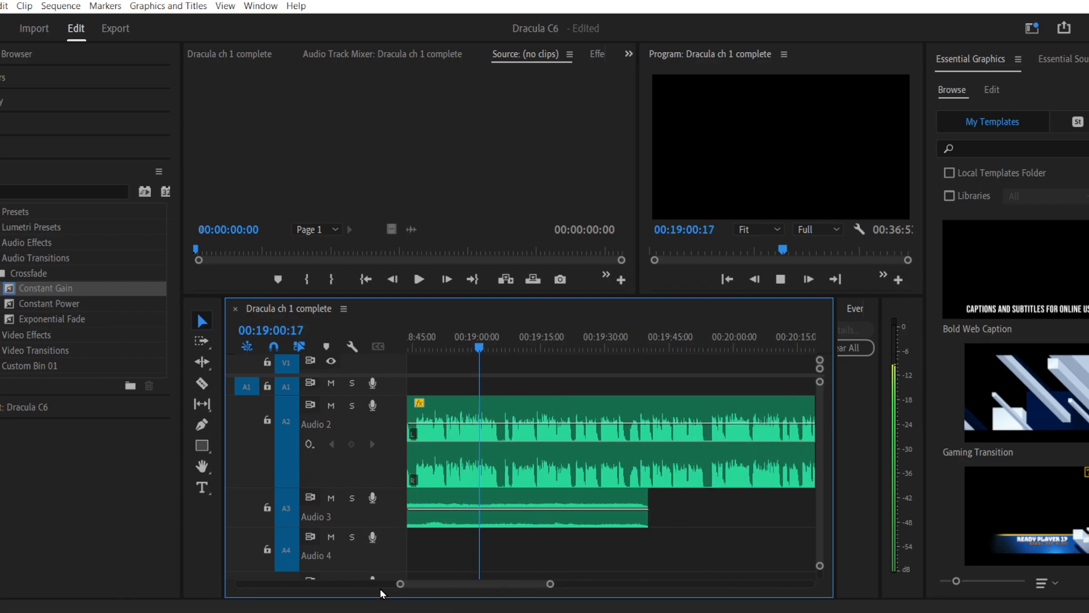
pyautogui.moveTo(401, 586); pyautogui.dragTo(421, 584)
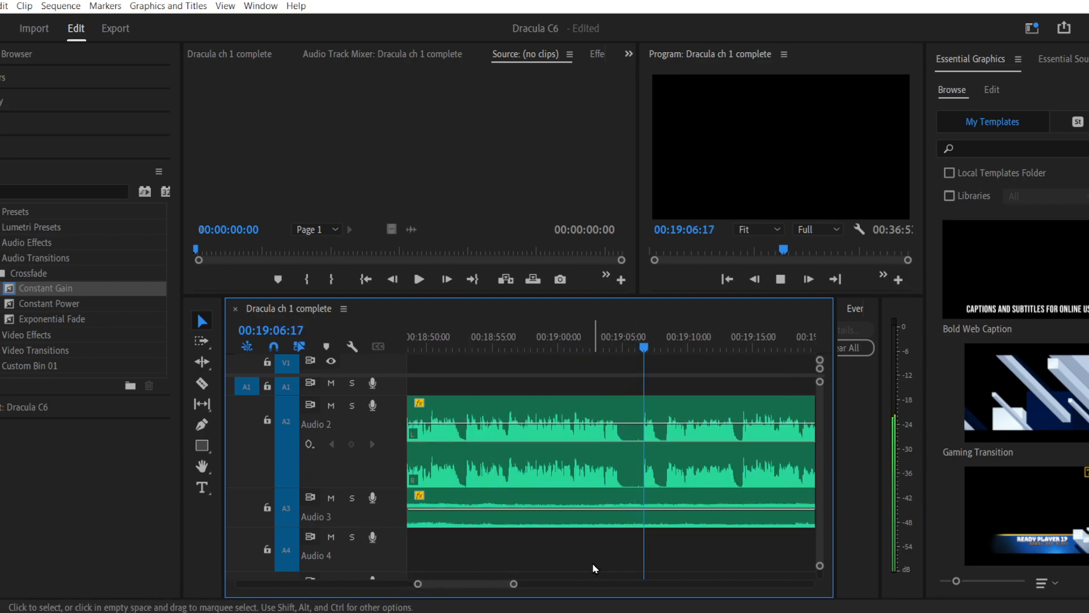
# Step: Split the Audio 2 narration just after 00:19:06 and shift the following part about one second later to open a pause
pyautogui.moveTo(641, 348); pyautogui.dragTo(647, 351)
pyautogui.click(201, 384)
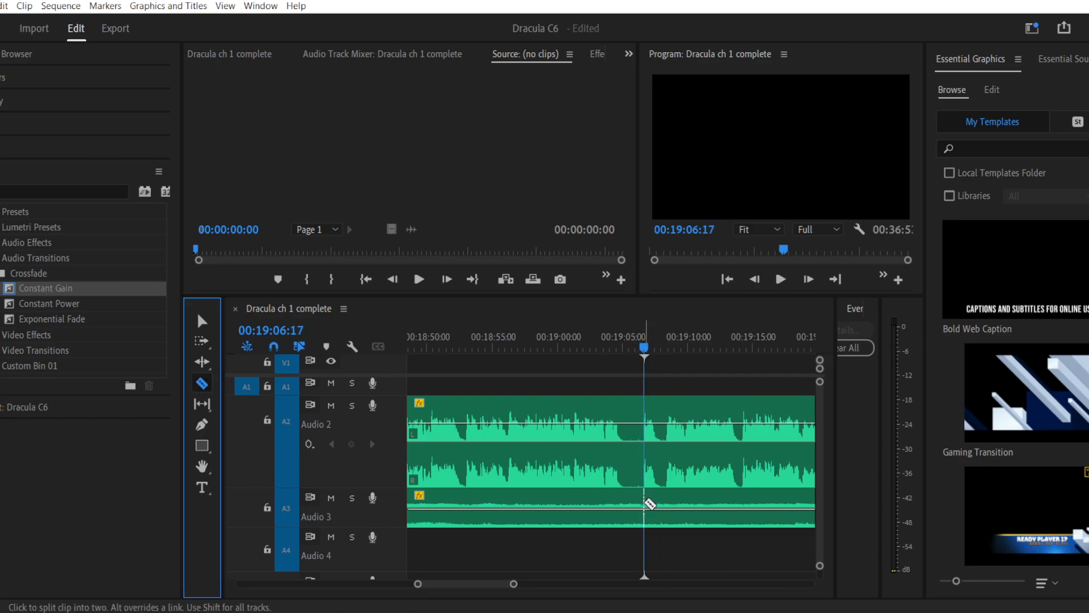
pyautogui.click(668, 448)
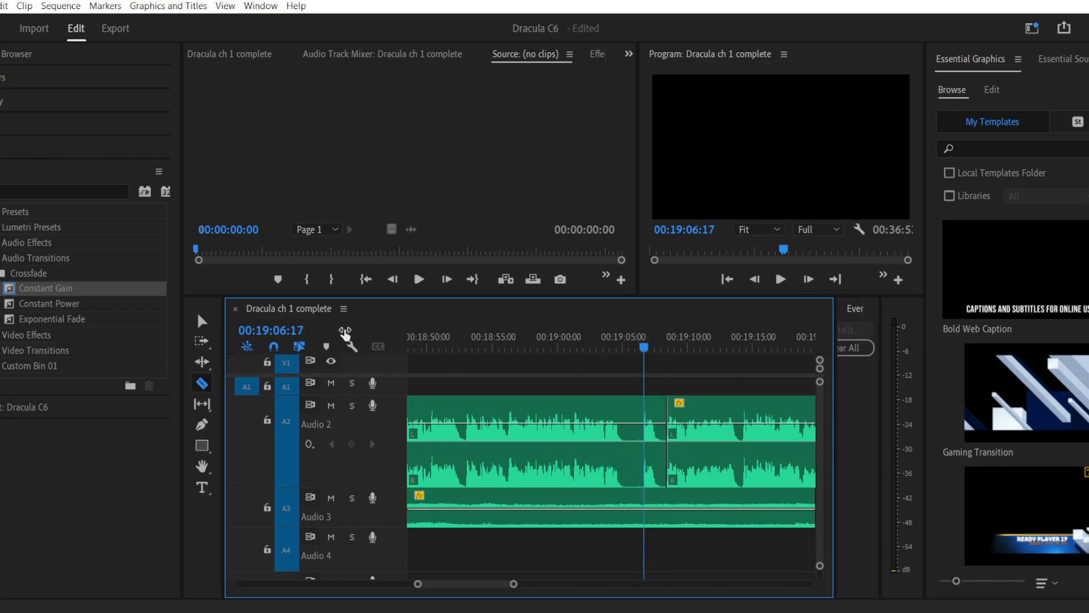
pyautogui.click(202, 321)
pyautogui.moveTo(687, 471); pyautogui.dragTo(705, 471)
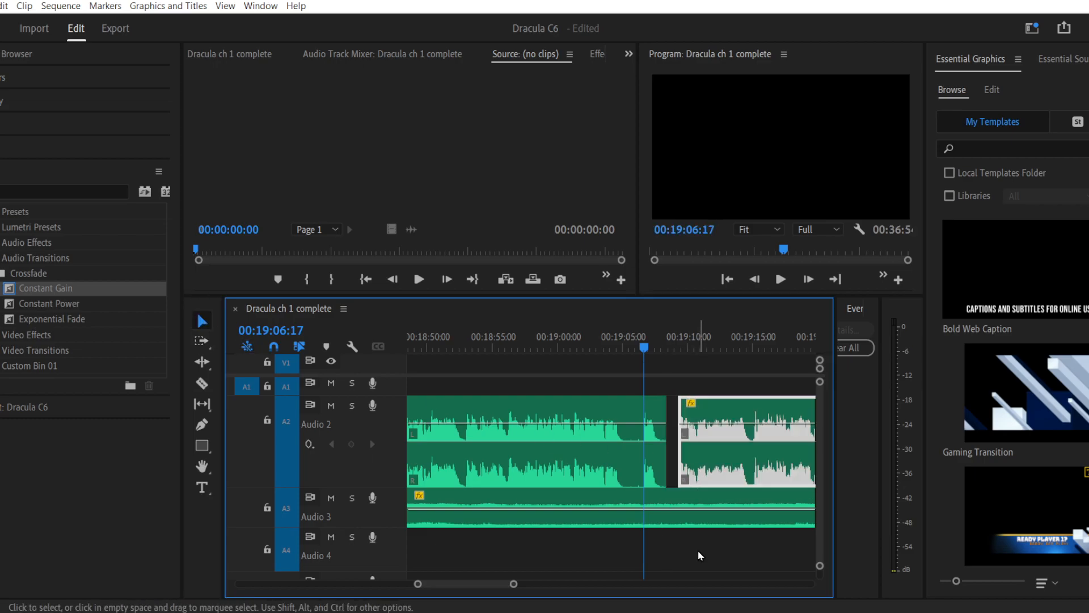
# Step: Add four volume keyframes to the Audio 3 ambience around the new pause, lower the level between the middle two, and play it
pyautogui.click(205, 425)
pyautogui.click(614, 511)
pyautogui.click(643, 511)
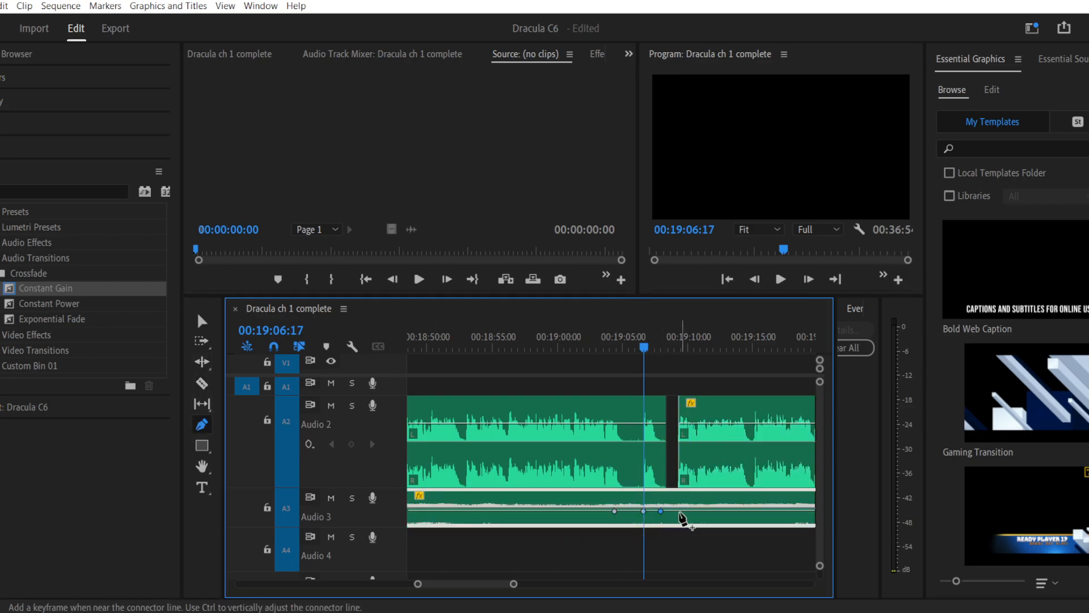
pyautogui.click(680, 511)
pyautogui.click(202, 321)
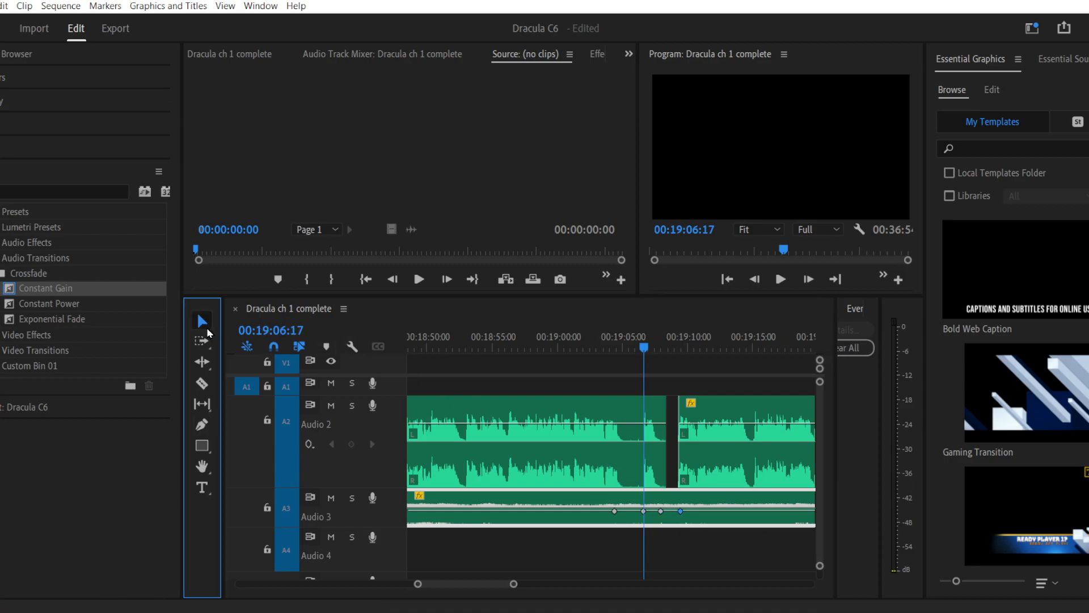
pyautogui.moveTo(651, 511); pyautogui.dragTo(651, 520)
pyautogui.press('space')
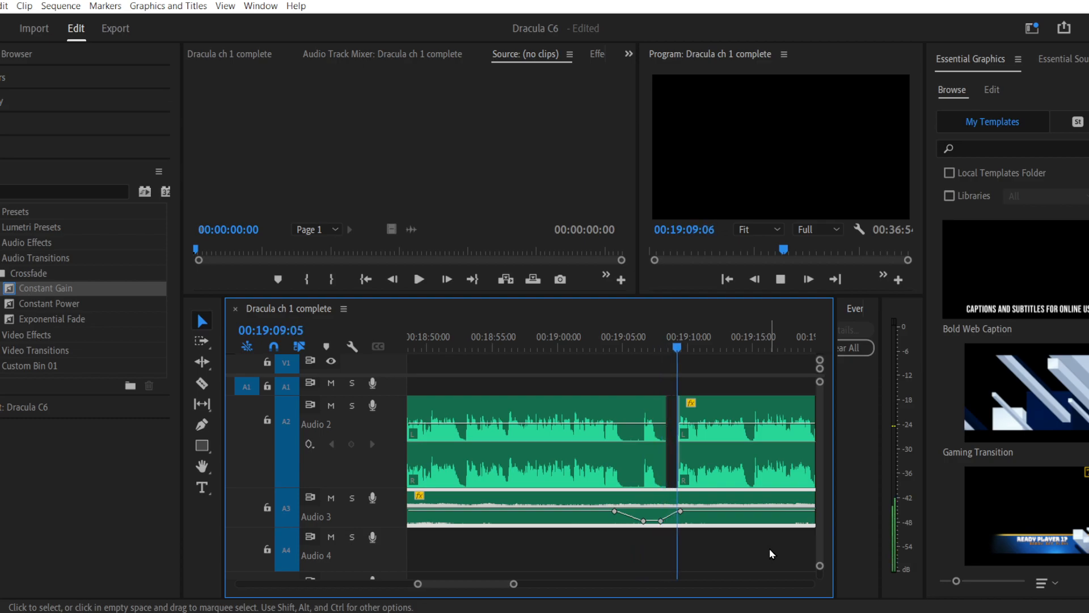
# Step: Add Prison extended from the Places folder to Audio 3, directly after the existing ambience at about 00:19:40
pyautogui.moveTo(513, 585); pyautogui.dragTo(490, 583)
pyautogui.click(556, 563)
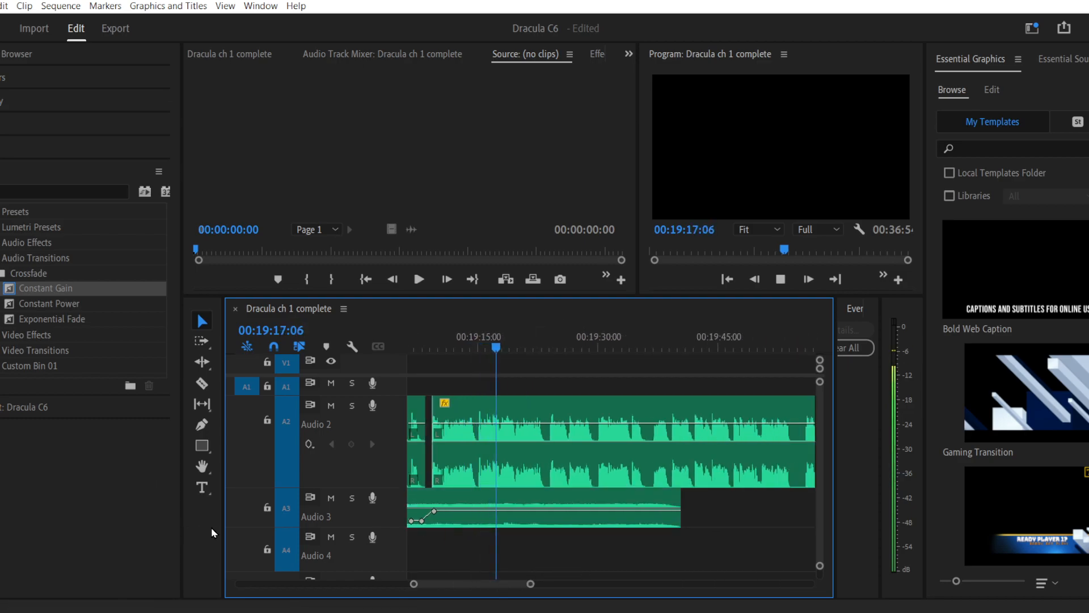
pyautogui.click(244, 612)
pyautogui.click(271, 562)
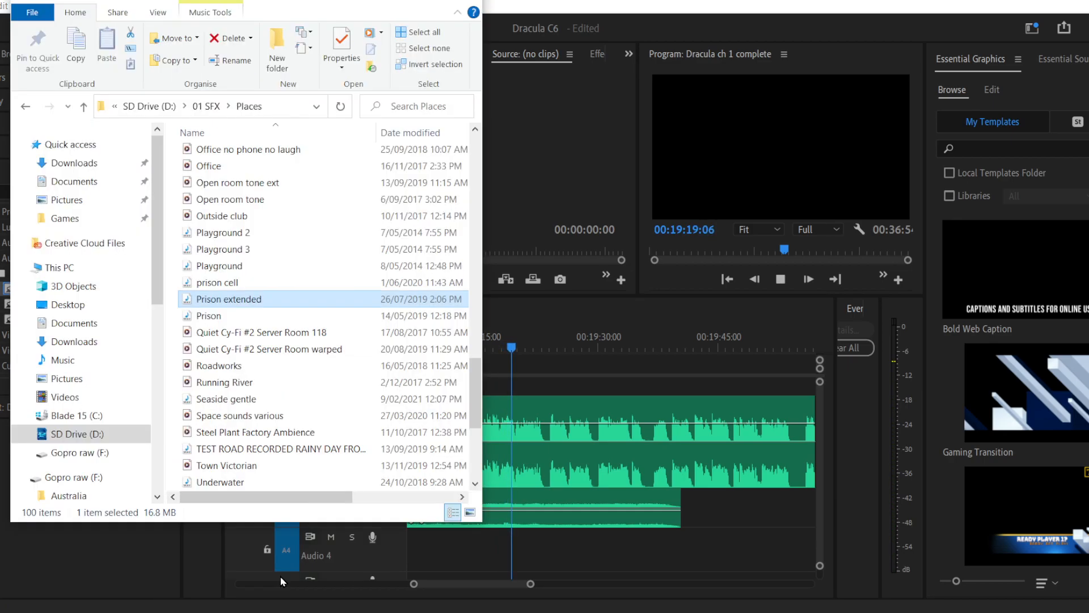
pyautogui.moveTo(237, 303); pyautogui.dragTo(686, 502)
pyautogui.click(518, 341)
pyautogui.click(491, 340)
pyautogui.press('space')
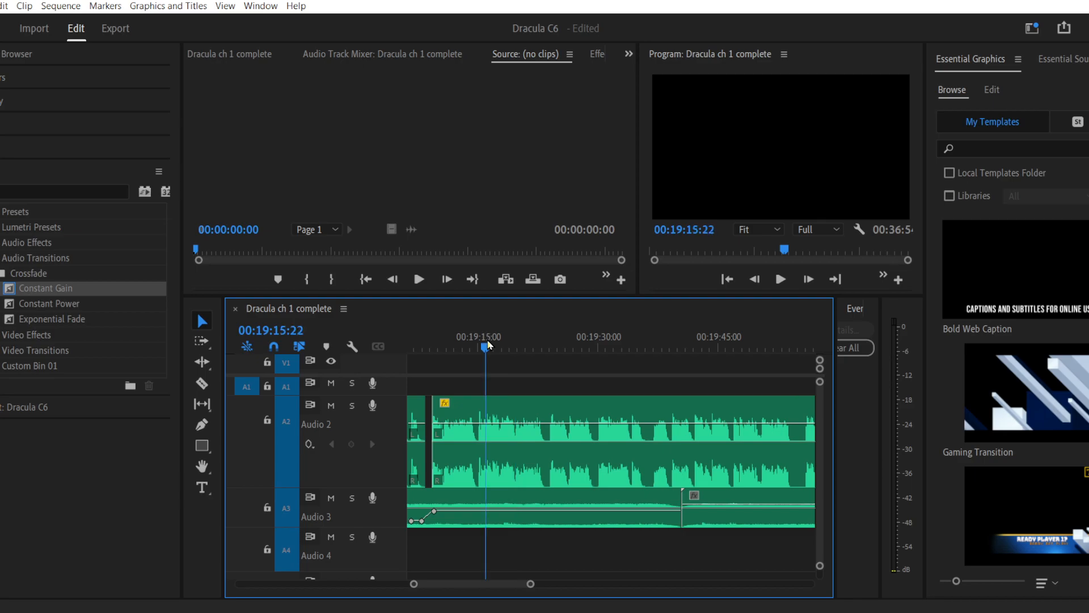
# Step: Trim the earlier ambience clip to end at about 00:19:36, butt the new clip against it, and apply Constant Gain across the join
pyautogui.moveTo(684, 517); pyautogui.dragTo(647, 518)
pyautogui.moveTo(736, 503); pyautogui.dragTo(696, 499)
pyautogui.moveTo(69, 294); pyautogui.dragTo(650, 517)
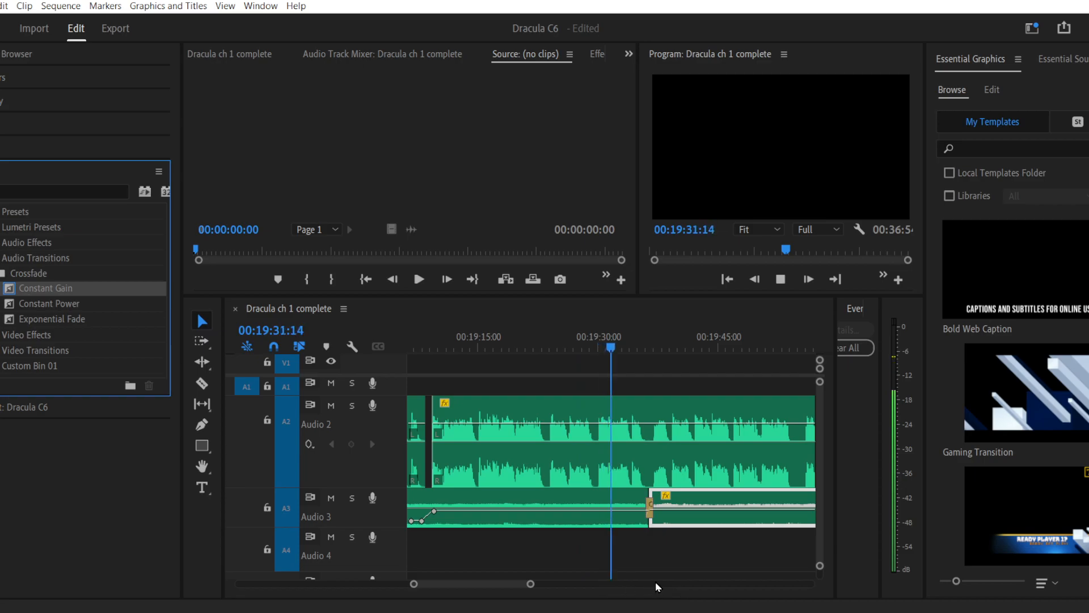
# Step: Play across the ambience crossfade and split the Audio 2 narration in line with it, at about 00:19:36
pyautogui.moveTo(413, 585); pyautogui.dragTo(430, 588)
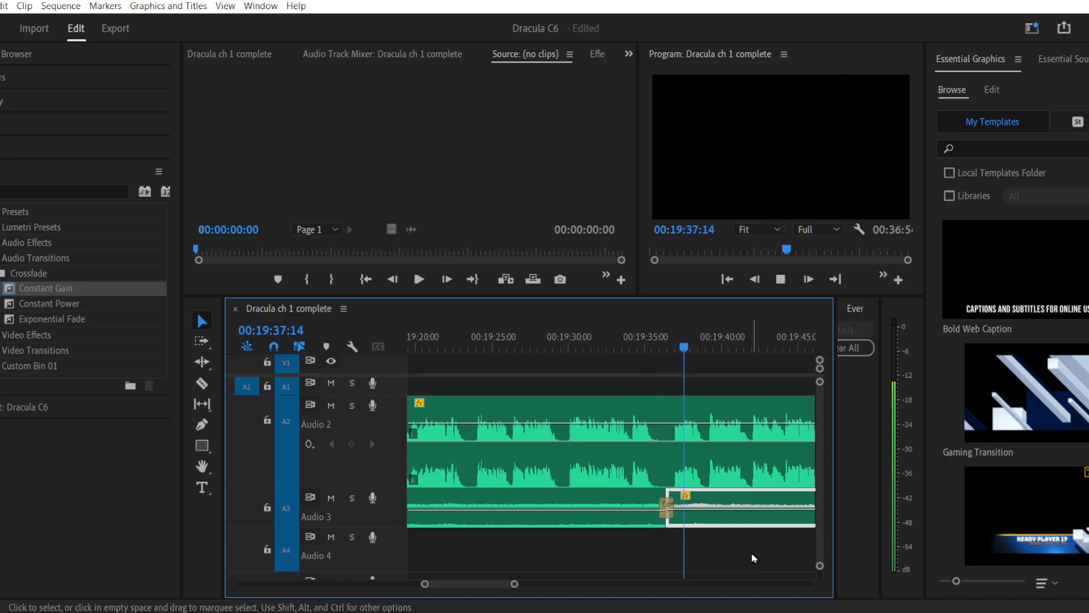
pyautogui.click(201, 385)
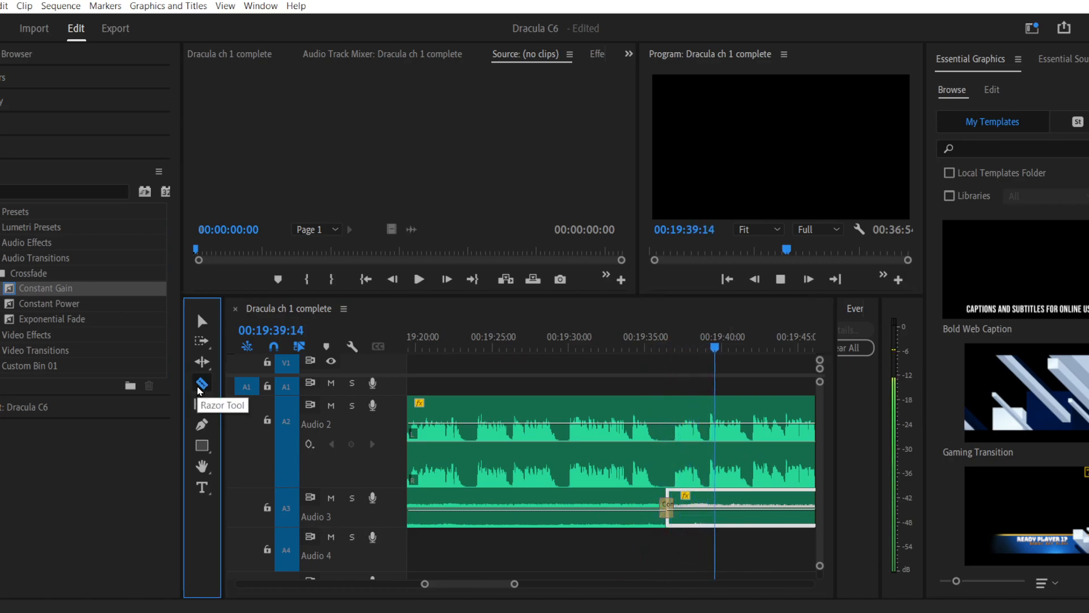
pyautogui.press('space')
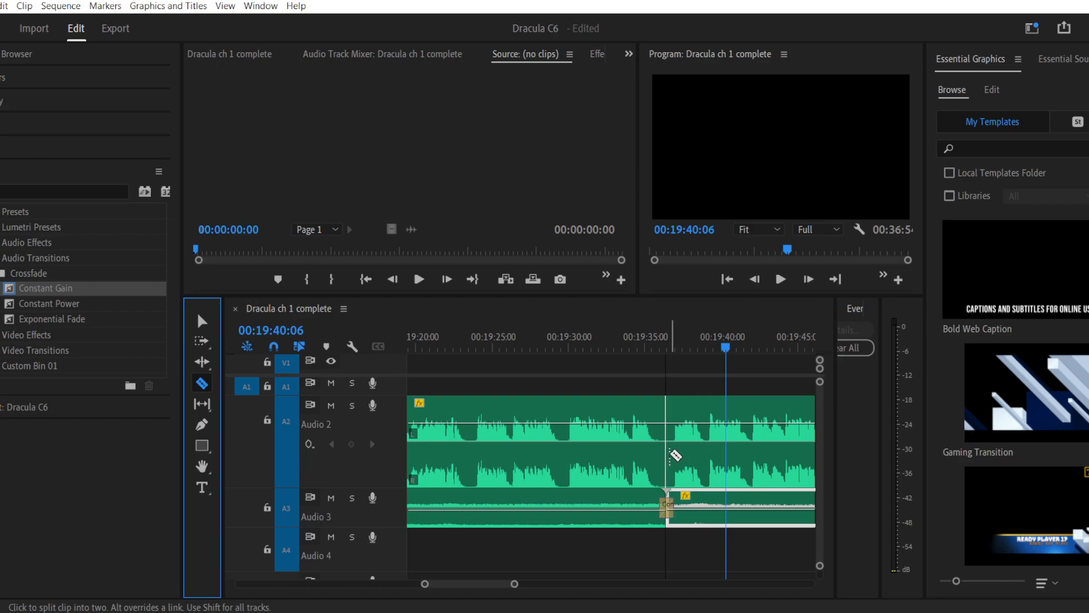
pyautogui.click(673, 454)
pyautogui.click(202, 321)
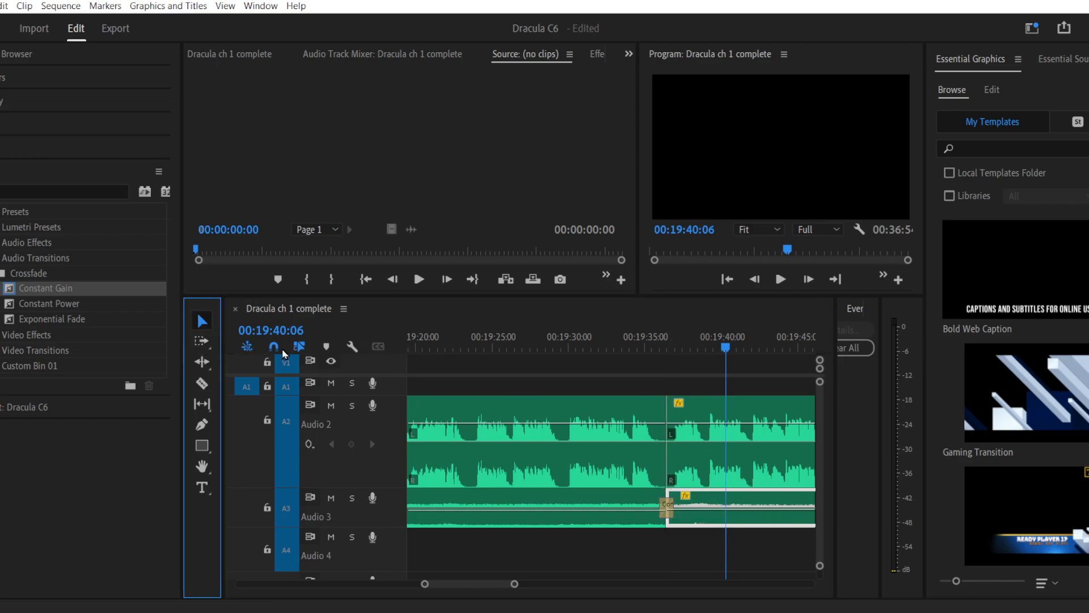
# Step: Trim the silent end of the narration clip before the split, close up the following clip against it, and play the join
pyautogui.click(670, 349)
pyautogui.moveTo(428, 588); pyautogui.dragTo(448, 586)
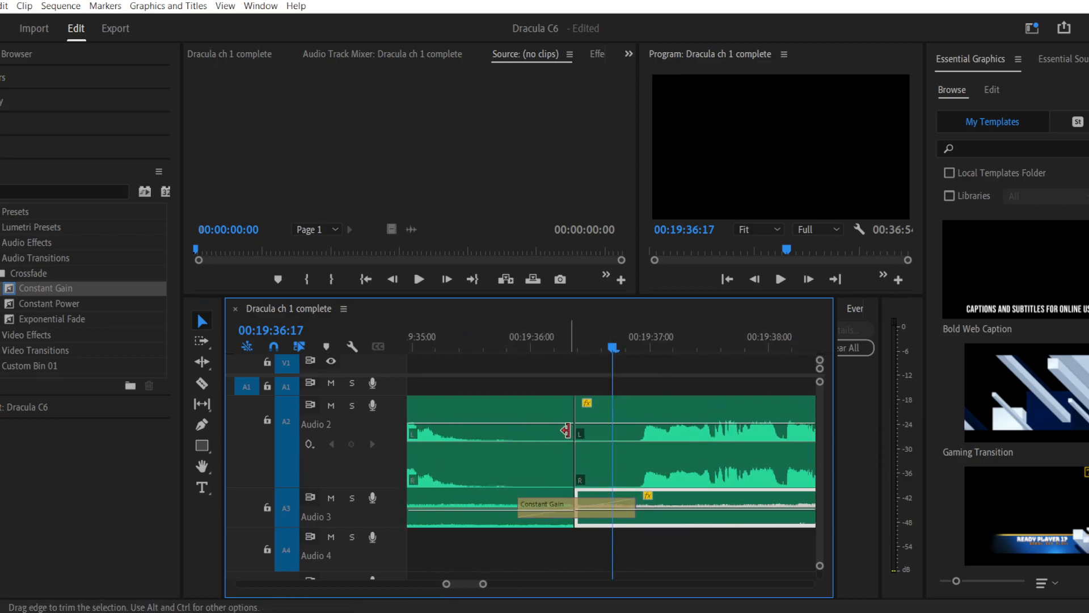
pyautogui.moveTo(565, 435); pyautogui.dragTo(540, 434)
pyautogui.moveTo(598, 452)
pyautogui.mouseDown()
pyautogui.moveTo(584, 471)
pyautogui.moveTo(557, 462)
pyautogui.moveTo(589, 462)
pyautogui.mouseUp()
pyautogui.moveTo(665, 470); pyautogui.dragTo(628, 474)
pyautogui.click(491, 346)
pyautogui.moveTo(439, 353); pyautogui.dragTo(572, 354)
pyautogui.press('space')
pyautogui.moveTo(482, 585); pyautogui.dragTo(506, 586)
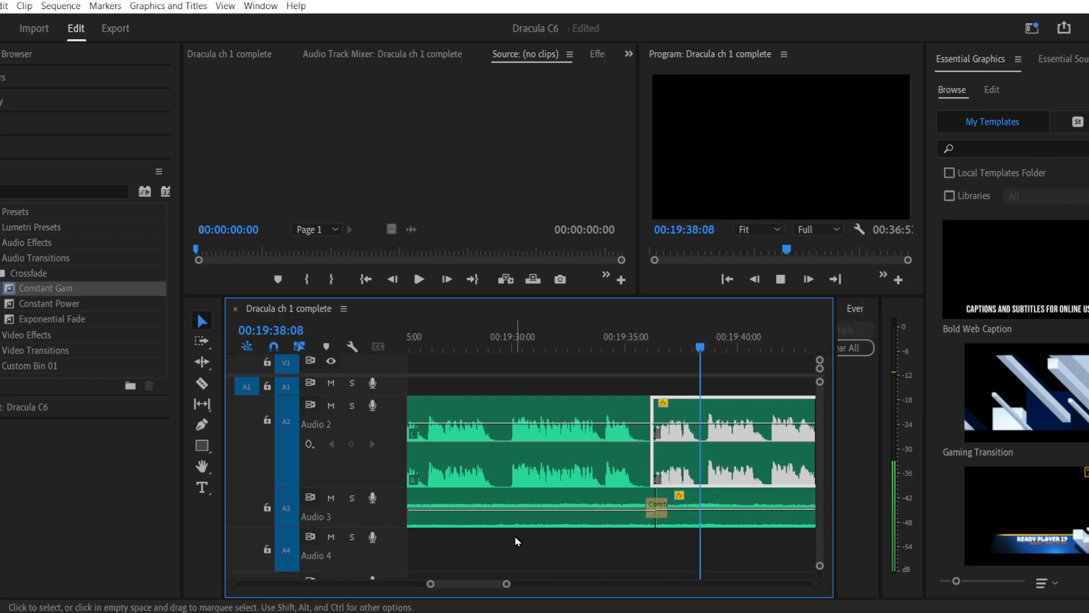
# Step: Keep the narration playing past 00:19:44 and switch to the browser to check the Chapter 6 text of the Dracula e-book
pyautogui.moveTo(506, 584); pyautogui.dragTo(582, 590)
pyautogui.click(686, 560)
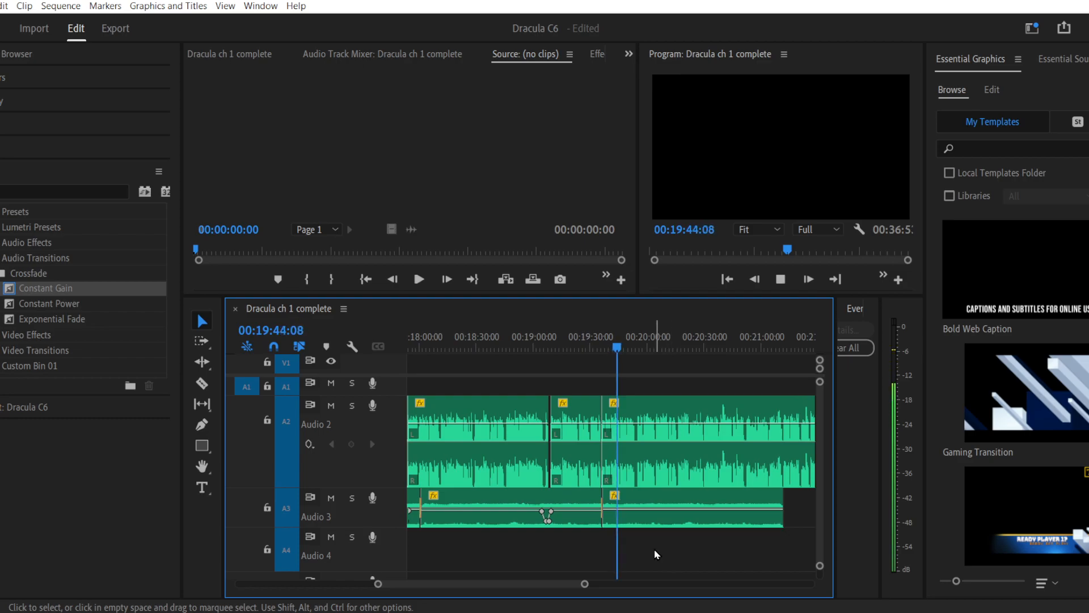
pyautogui.moveTo(527, 585); pyautogui.dragTo(542, 585)
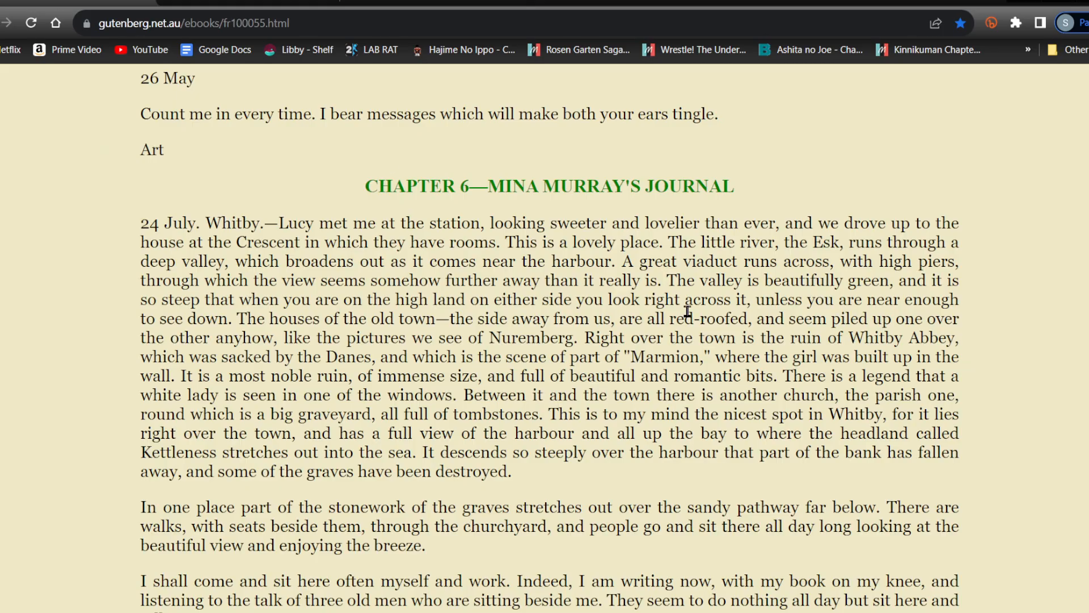
pyautogui.scroll(-20, 689, 309)
pyautogui.scroll(-20, 689, 309)
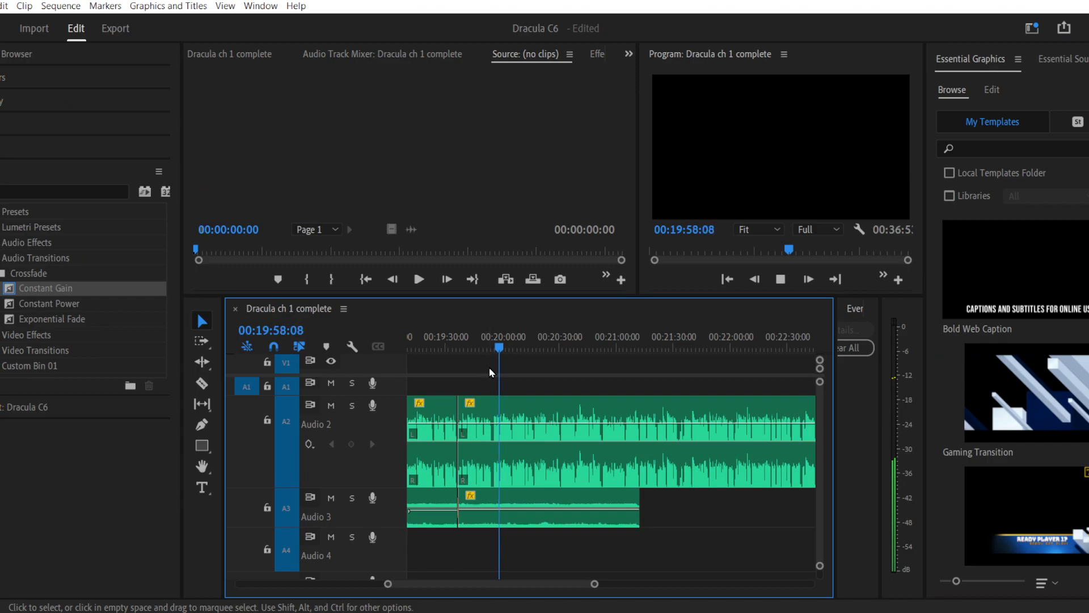
# Step: Replay the narration around 00:19:55, split Audio 2 just after 00:19:56, and shift the following part over one second later
pyautogui.moveTo(385, 590); pyautogui.dragTo(431, 590)
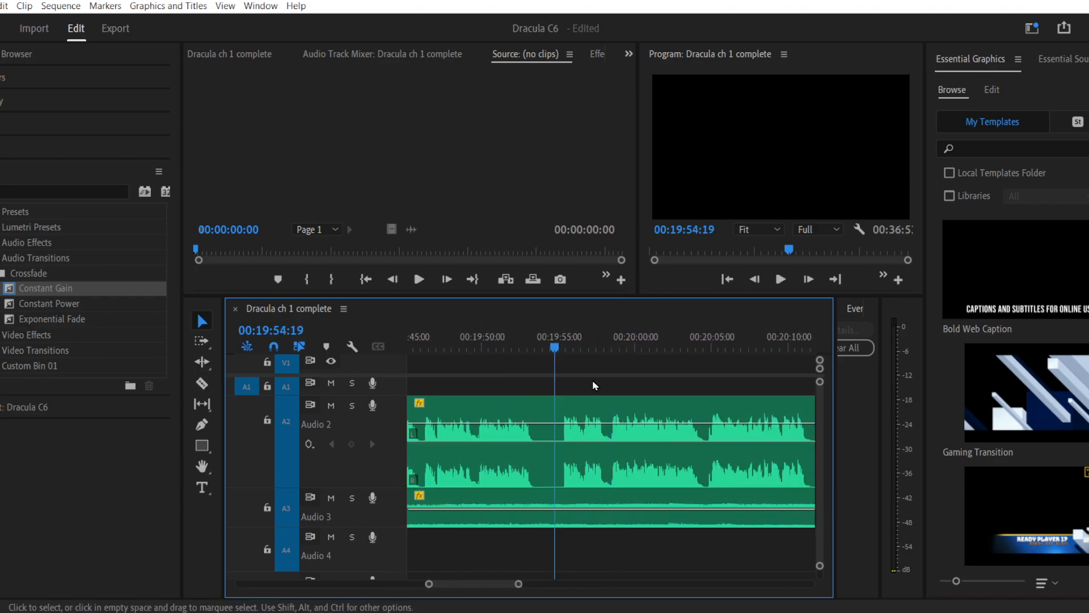
pyautogui.press('space')
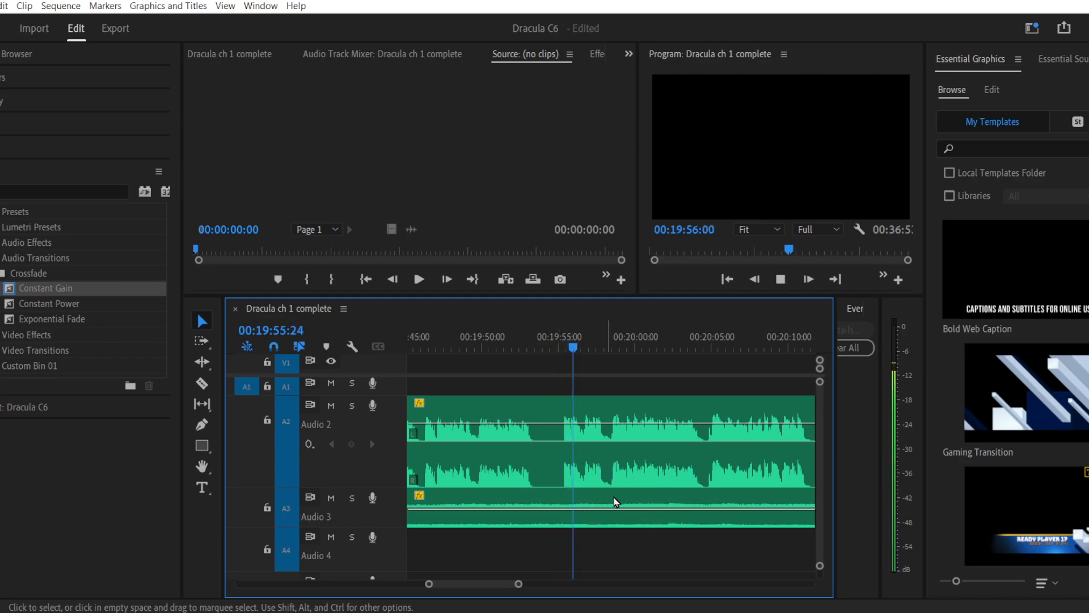
pyautogui.press('space')
pyautogui.moveTo(427, 590); pyautogui.dragTo(465, 587)
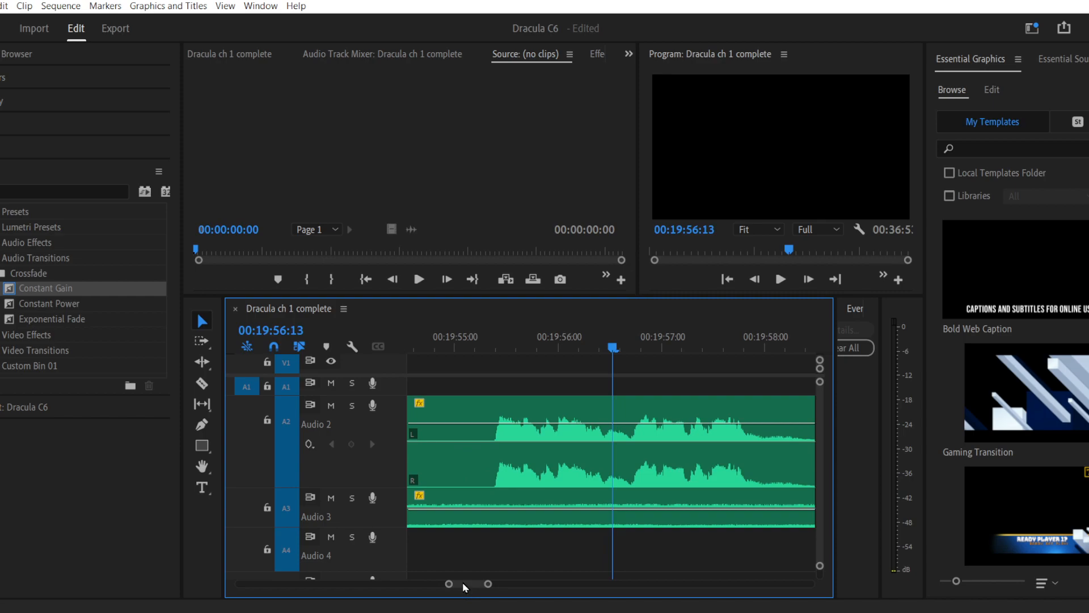
pyautogui.click(202, 425)
pyautogui.press('c')
pyautogui.click(634, 433)
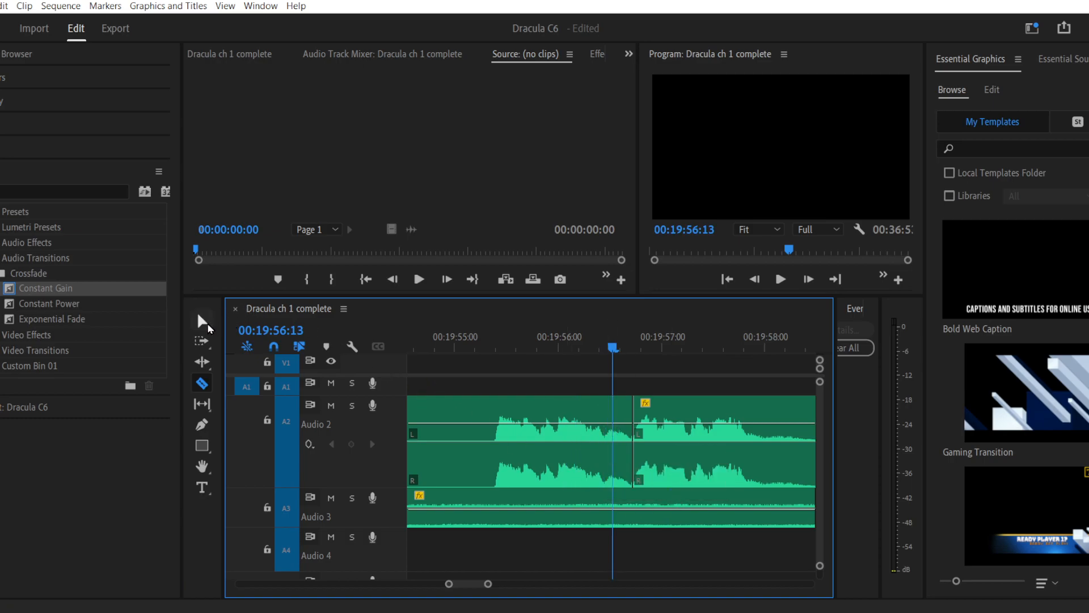
pyautogui.click(203, 321)
pyautogui.moveTo(691, 474); pyautogui.dragTo(575, 467)
pyautogui.moveTo(448, 583); pyautogui.dragTo(436, 583)
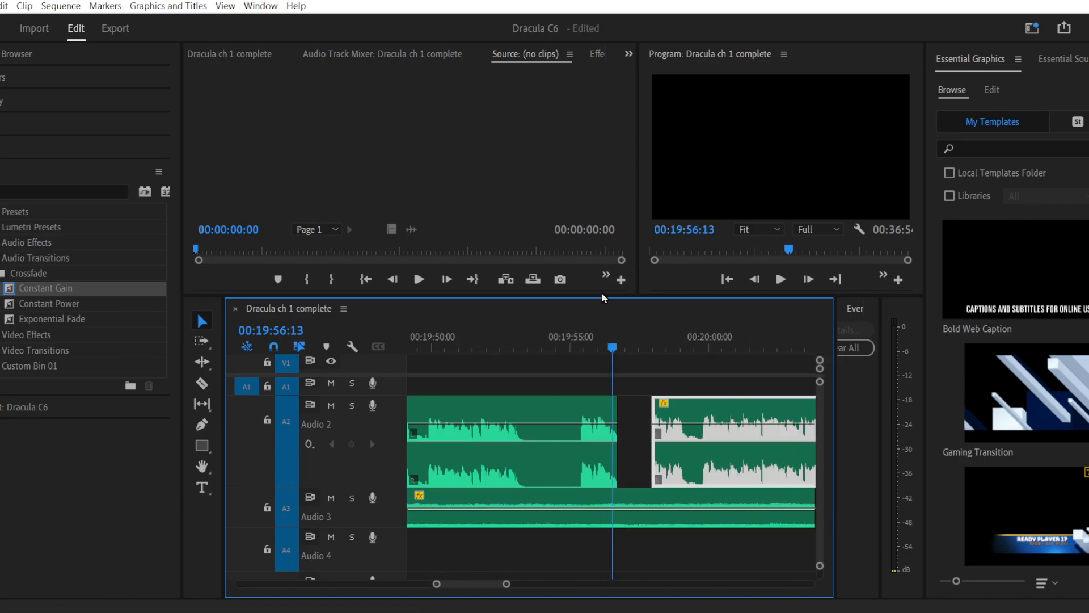
# Step: Play the new pause after 00:19:56 and trim the end of the narration clip before it slightly shorter
pyautogui.press('space')
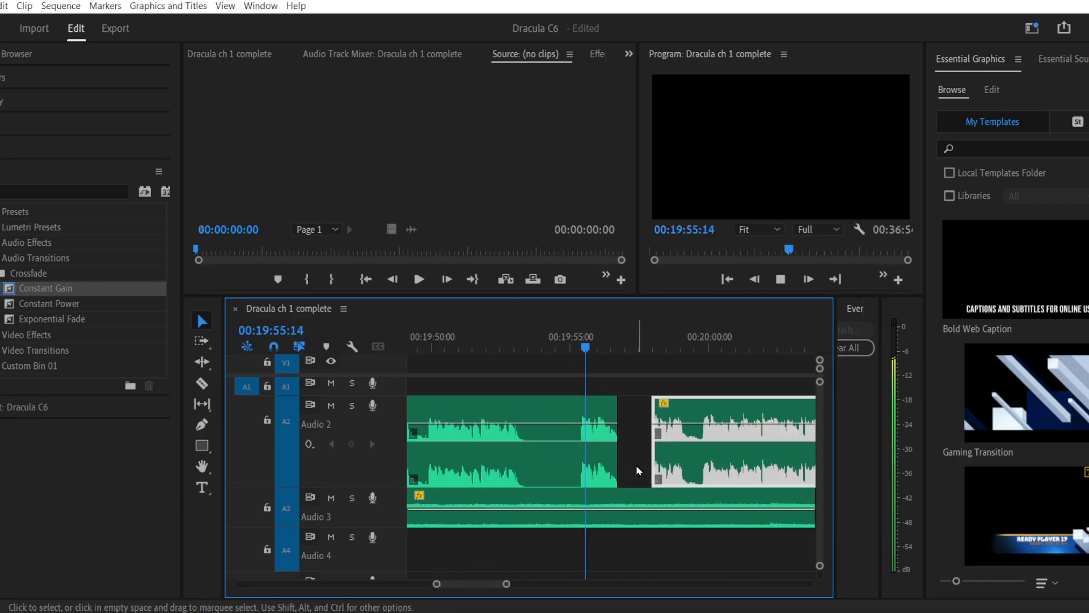
pyautogui.press('space')
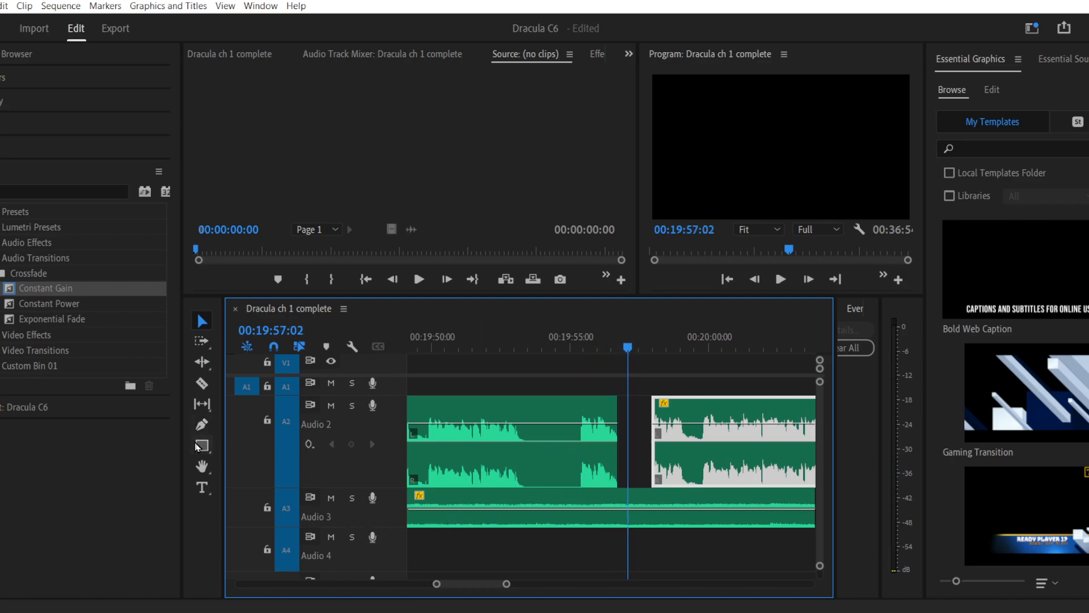
pyautogui.moveTo(436, 586); pyautogui.dragTo(453, 583)
pyautogui.moveTo(543, 460); pyautogui.dragTo(503, 461)
pyautogui.click(502, 462)
pyautogui.click(549, 464)
# Step: Fade out the end of the trimmed narration clip with two volume keyframes, the last at about -10.6 dB, and play it
pyautogui.click(201, 427)
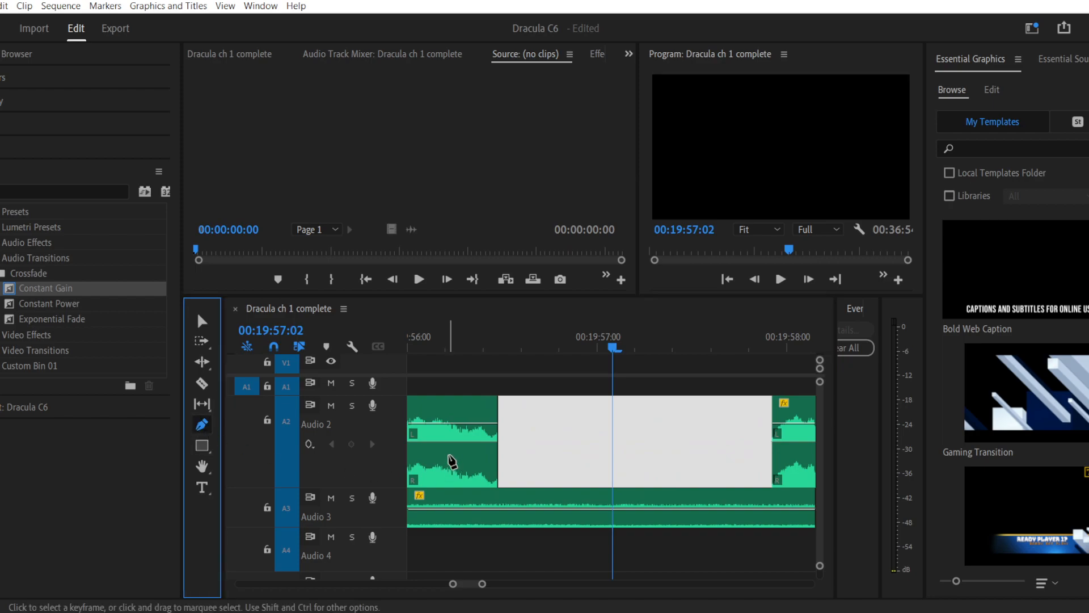
pyautogui.click(486, 425)
pyautogui.moveTo(494, 425); pyautogui.dragTo(497, 449)
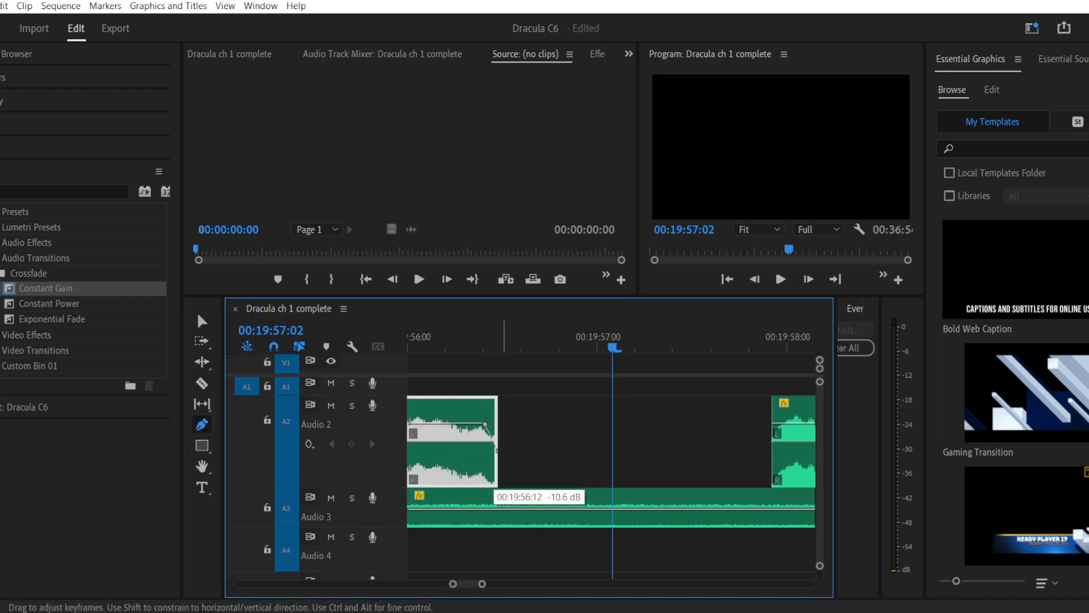
pyautogui.click(438, 348)
pyautogui.press('space')
pyautogui.press('space')
pyautogui.moveTo(483, 585); pyautogui.dragTo(519, 586)
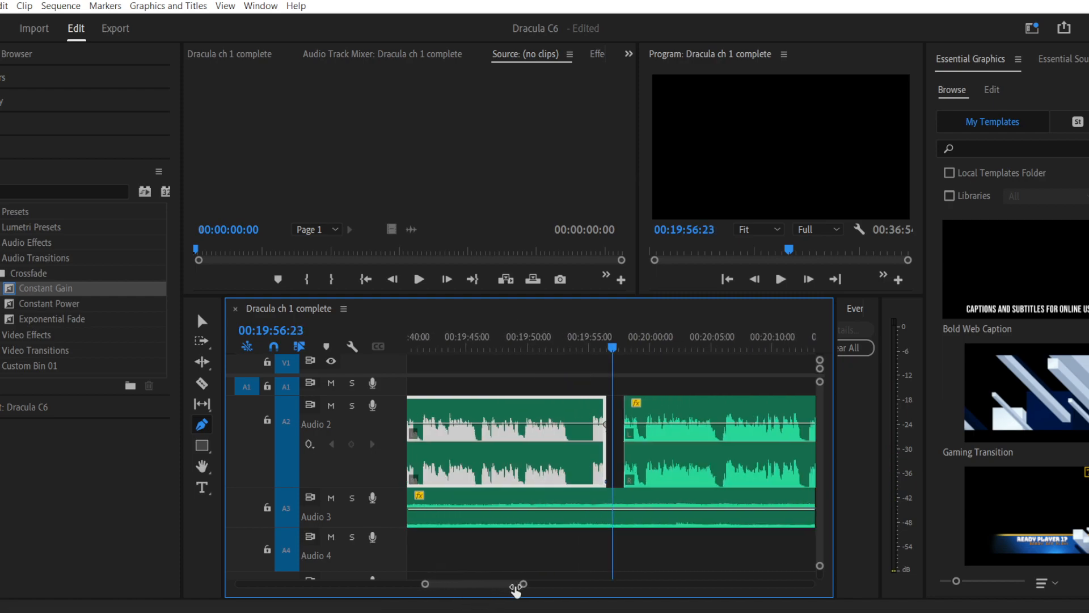
# Step: Add four volume keyframes to the Audio 3 ambience between about 00:19:53 and 00:19:58 and lower the middle pair to -999.0 dB
pyautogui.click(566, 510)
pyautogui.click(593, 510)
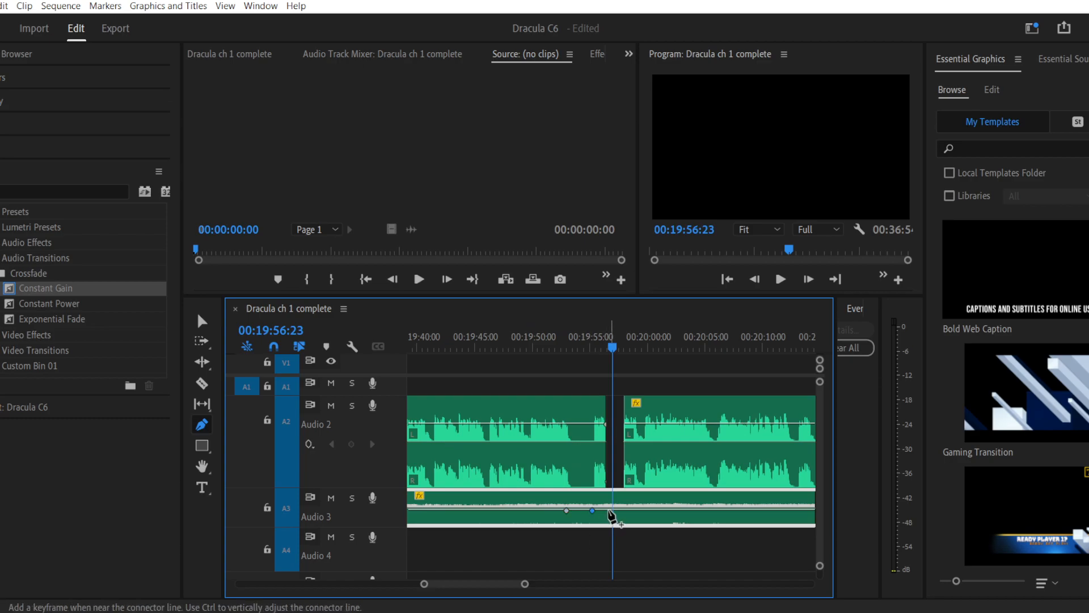
pyautogui.click(627, 511)
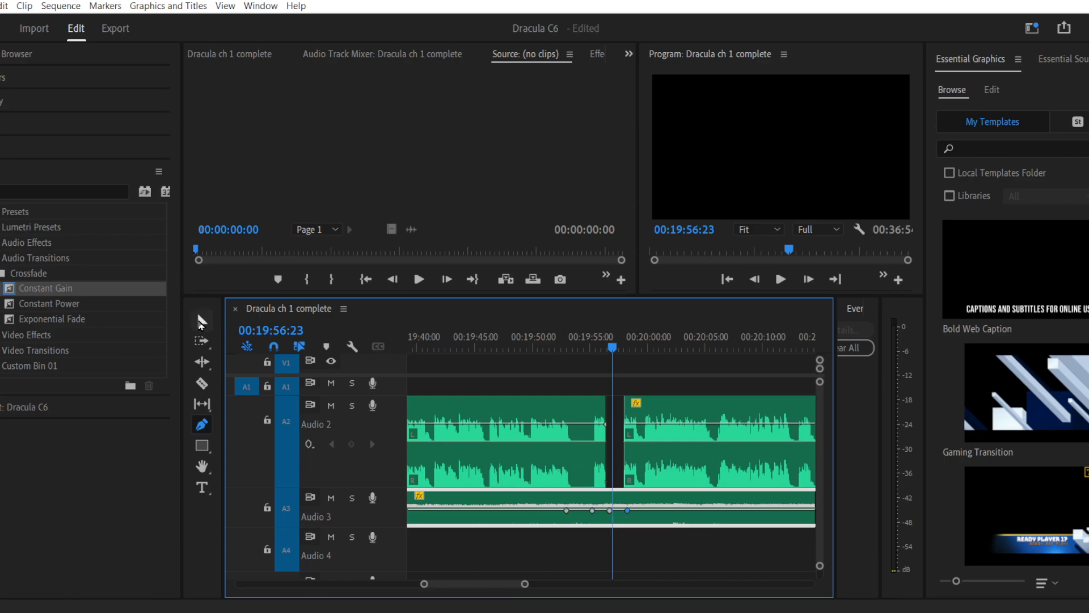
pyautogui.click(200, 322)
pyautogui.moveTo(601, 509); pyautogui.dragTo(602, 541)
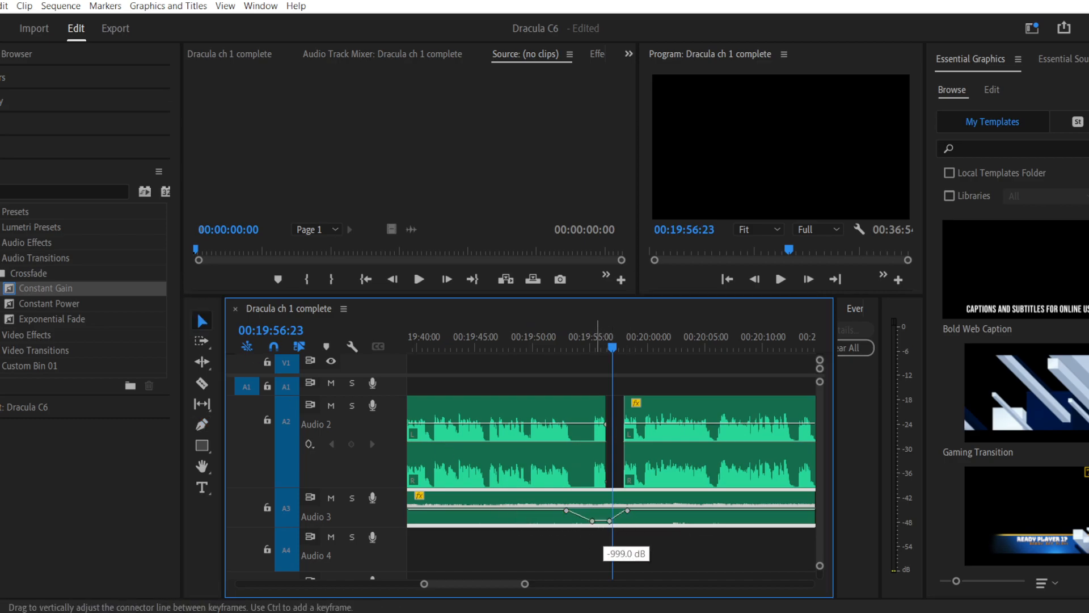
# Step: Play the timeline from just before the ambience dip at 00:19:53 through to about 00:20:14
pyautogui.click(549, 340)
pyautogui.press('space')
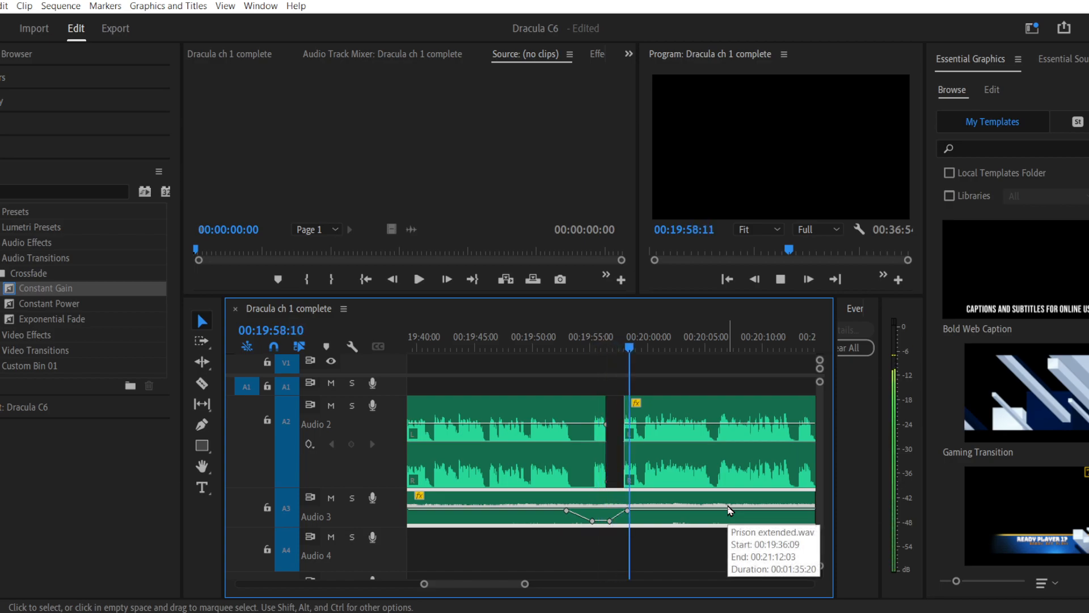
pyautogui.click(708, 556)
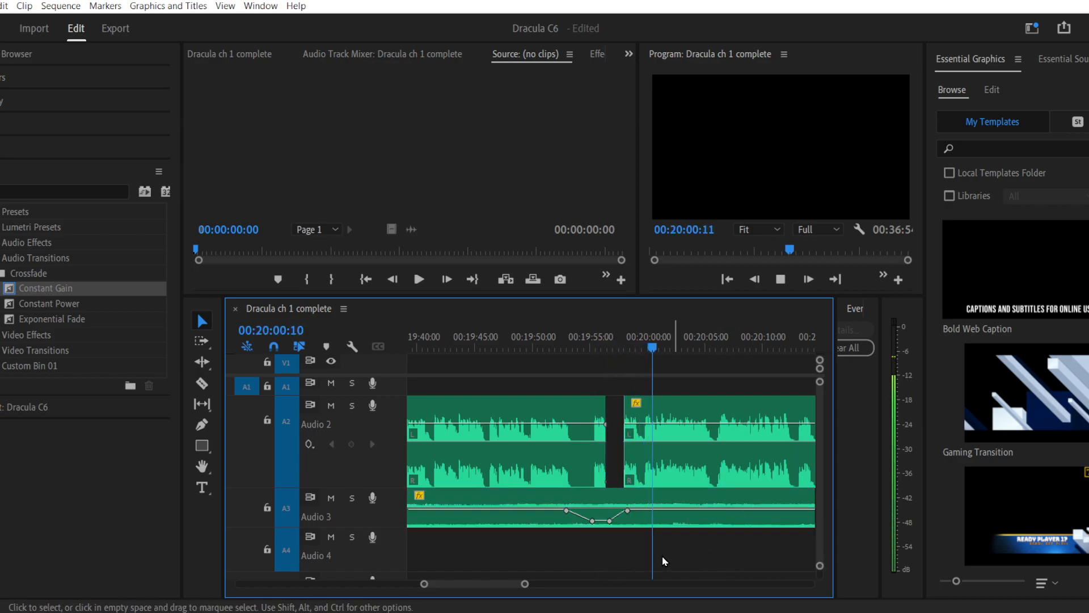
pyautogui.moveTo(525, 584); pyautogui.dragTo(535, 585)
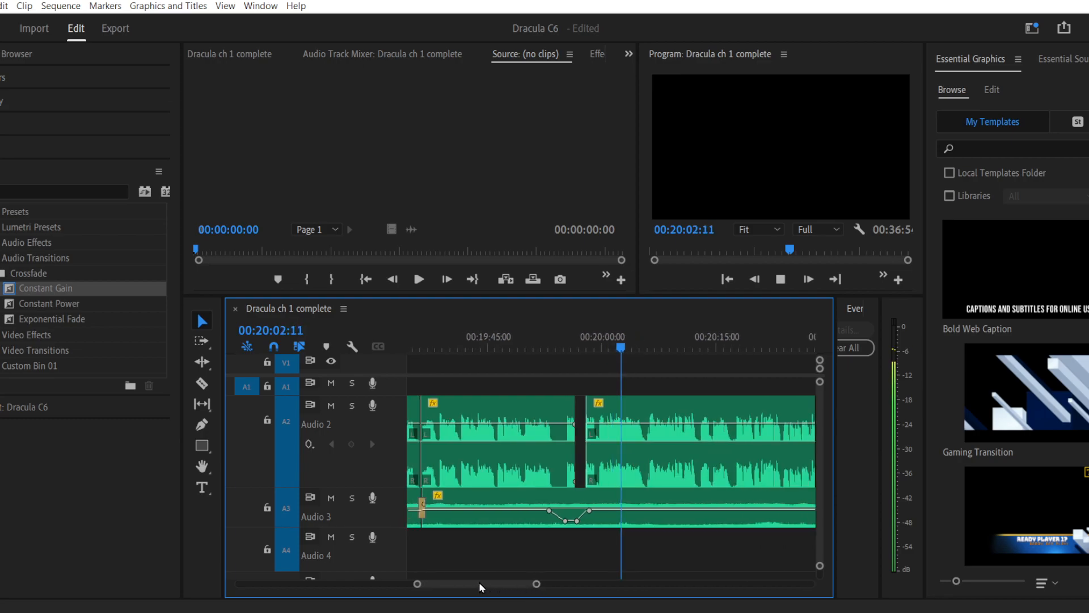
pyautogui.hscroll(3, 479, 583)
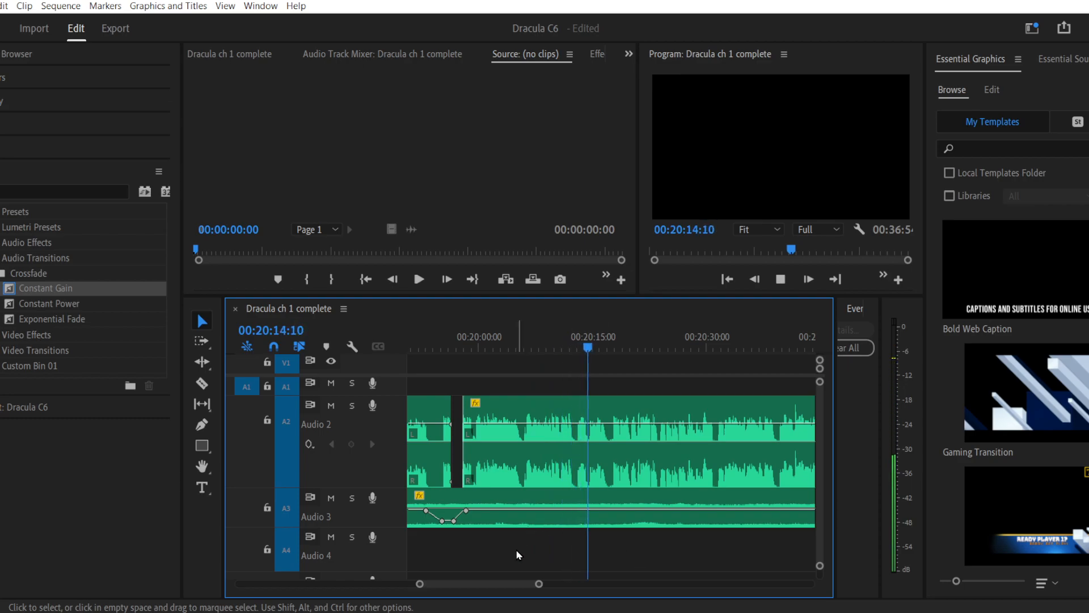
# Step: Split the Audio 2 narration at about 00:20:12:17, trim the silence from the following part, close the gap and play it
pyautogui.moveTo(420, 583); pyautogui.dragTo(438, 583)
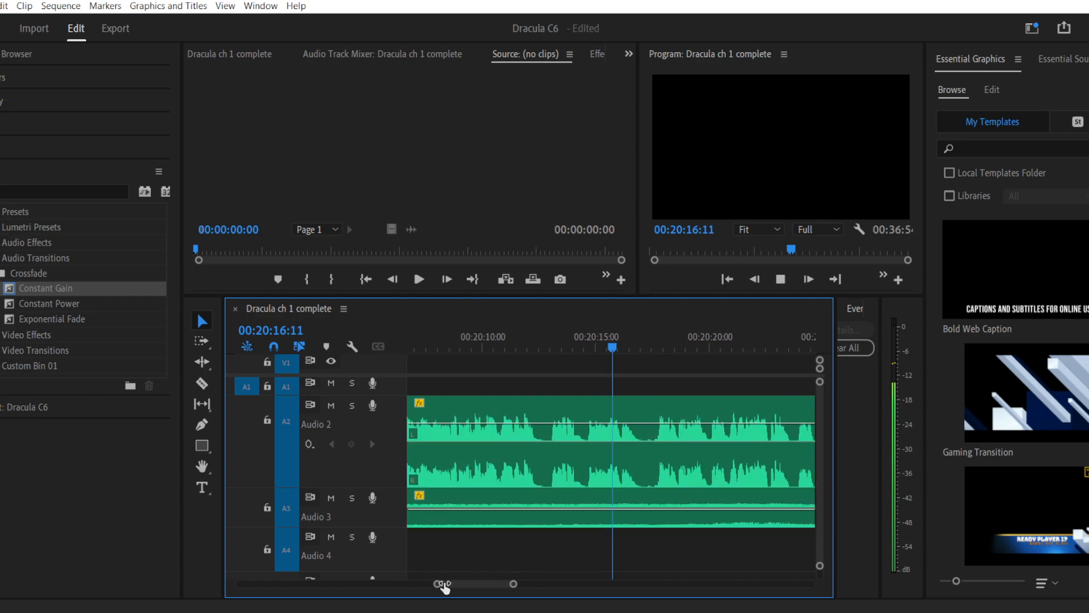
pyautogui.click(549, 347)
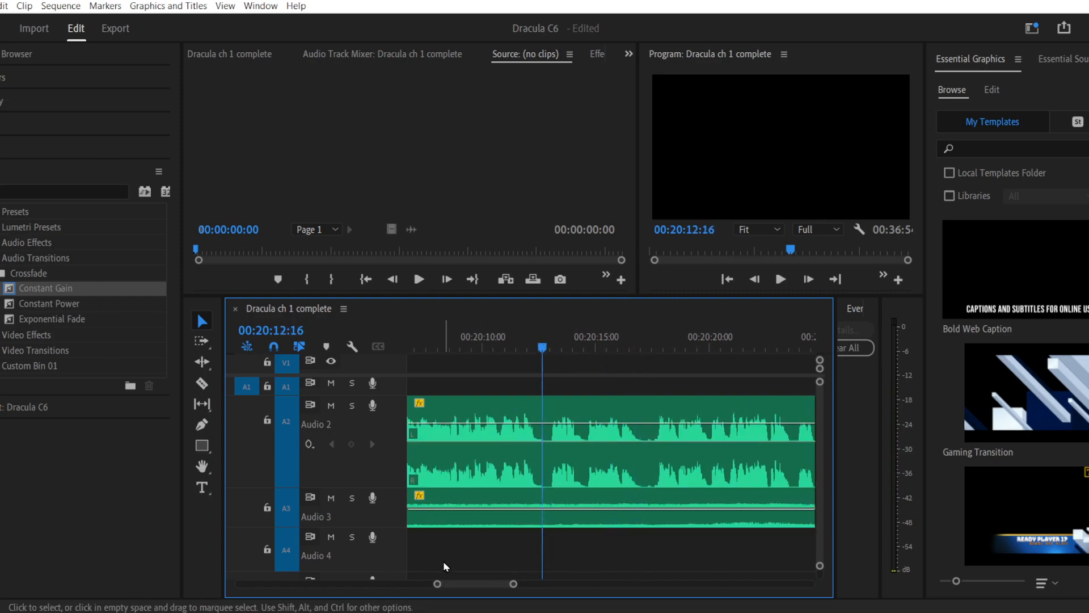
pyautogui.moveTo(437, 583); pyautogui.dragTo(458, 583)
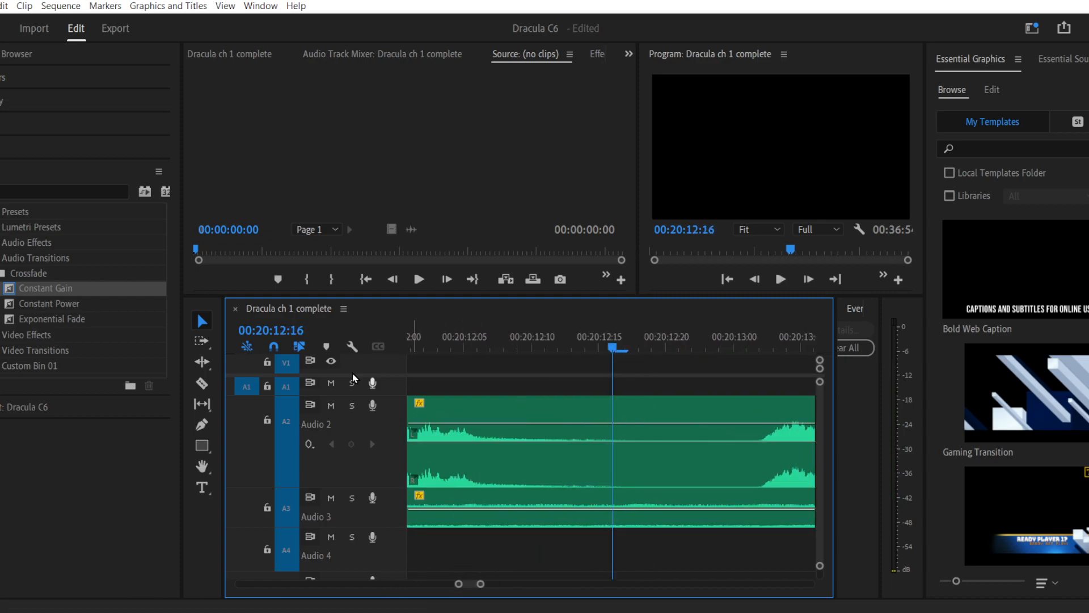
pyautogui.click(202, 384)
pyautogui.click(631, 429)
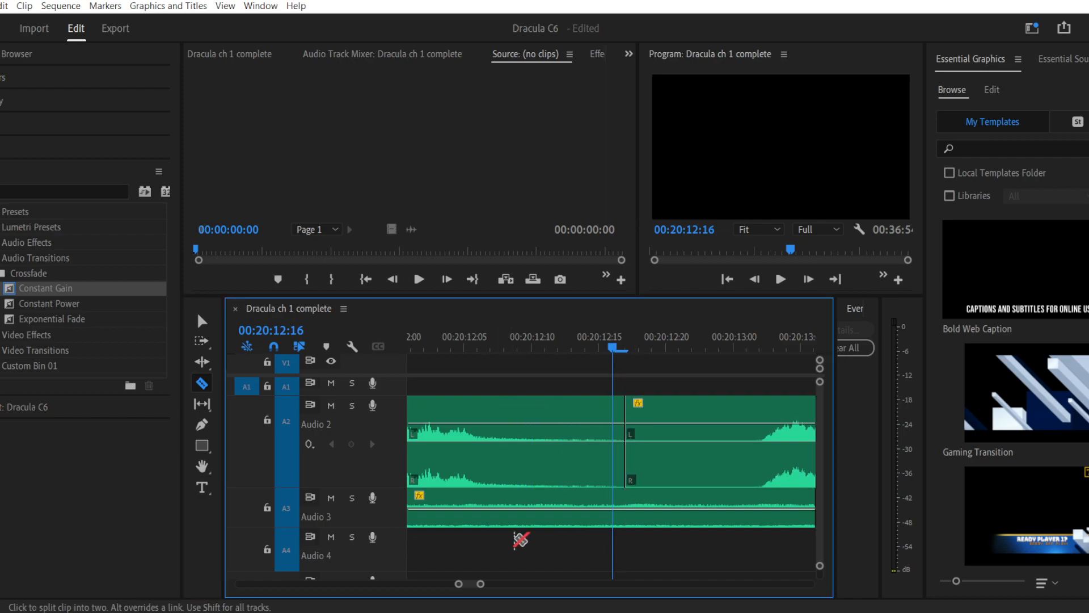
pyautogui.press('v')
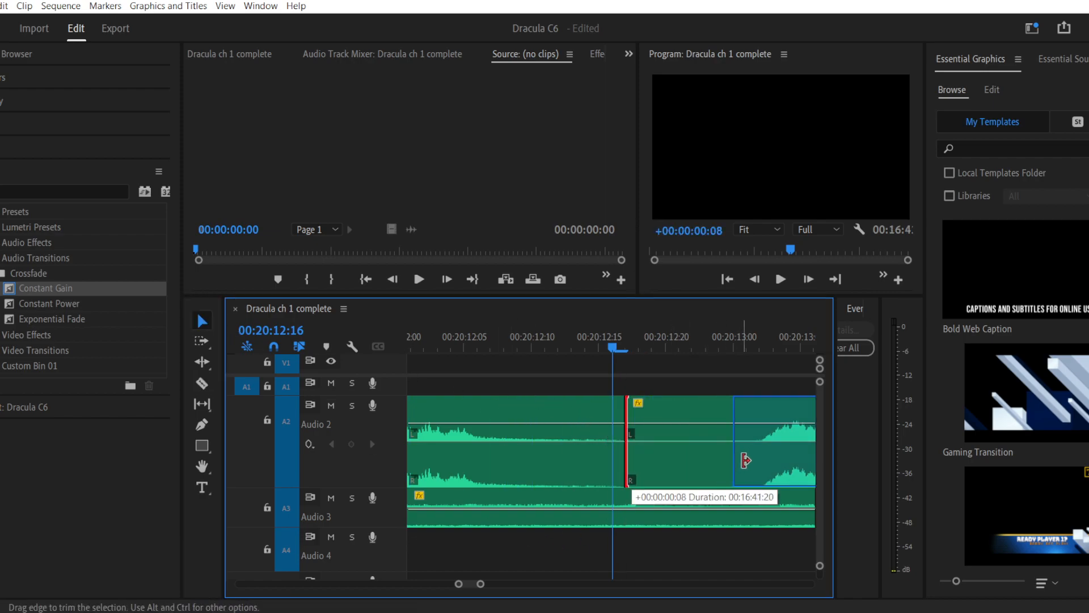
pyautogui.moveTo(758, 457); pyautogui.dragTo(663, 464)
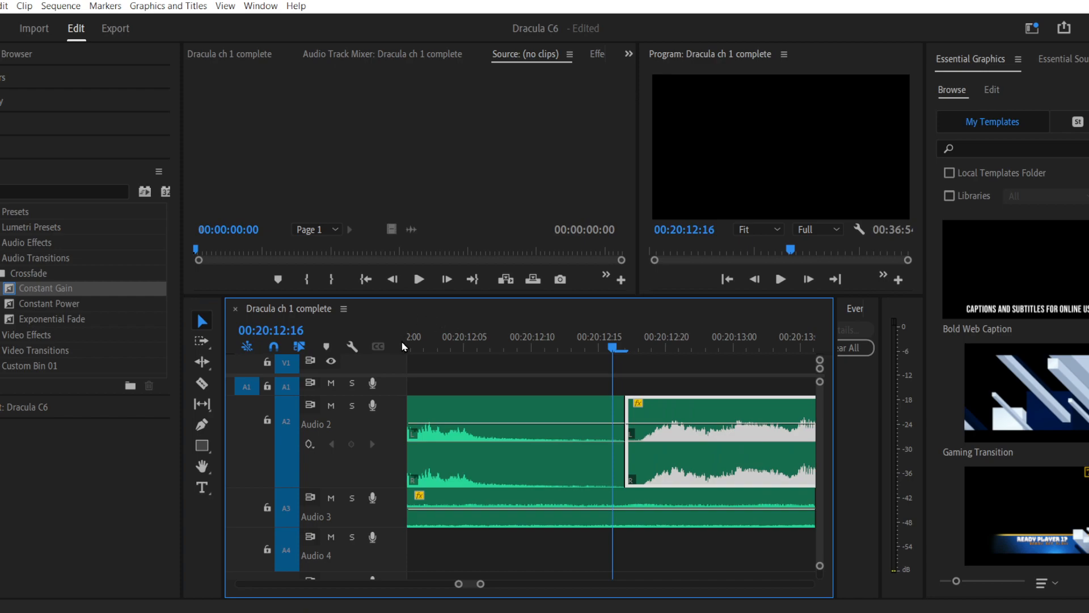
pyautogui.press('space')
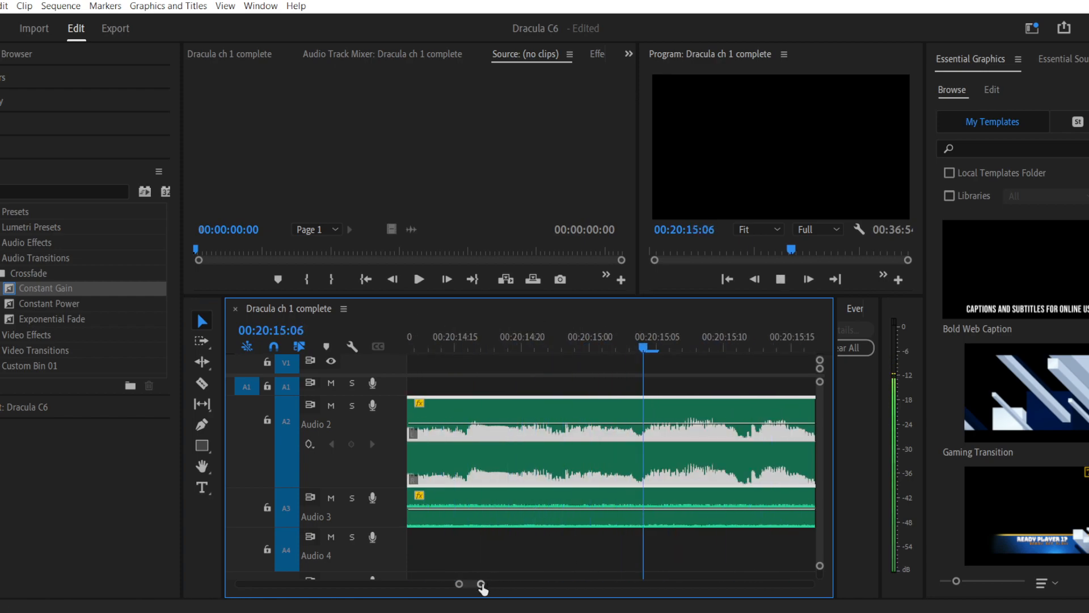
# Step: Keep the narration and ambience playing from 00:20:15 to about 00:20:53
pyautogui.moveTo(481, 584); pyautogui.dragTo(532, 589)
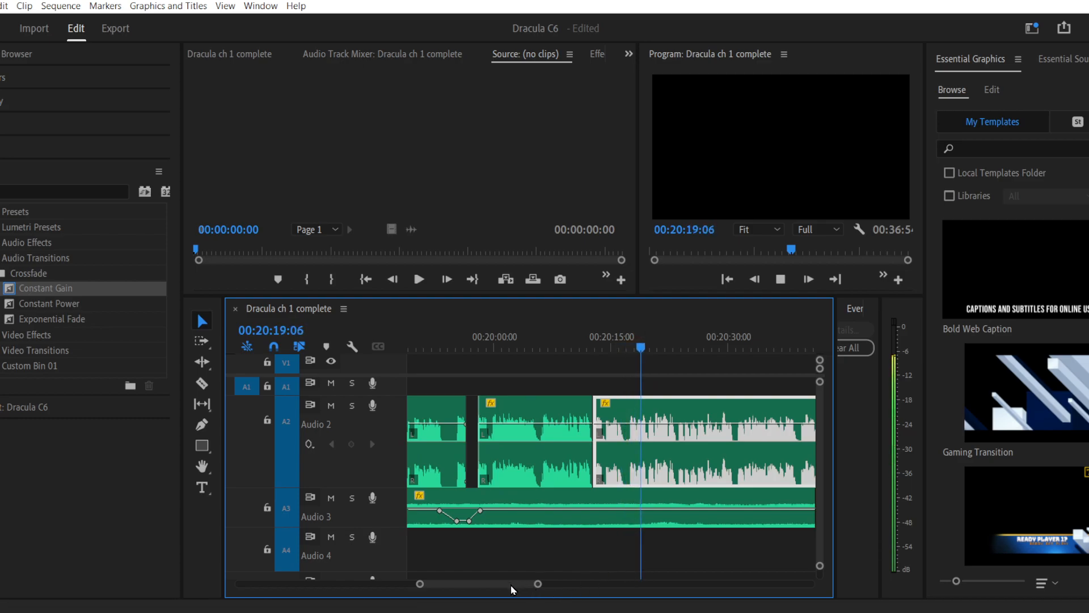
pyautogui.moveTo(510, 586); pyautogui.dragTo(514, 585)
pyautogui.click(622, 550)
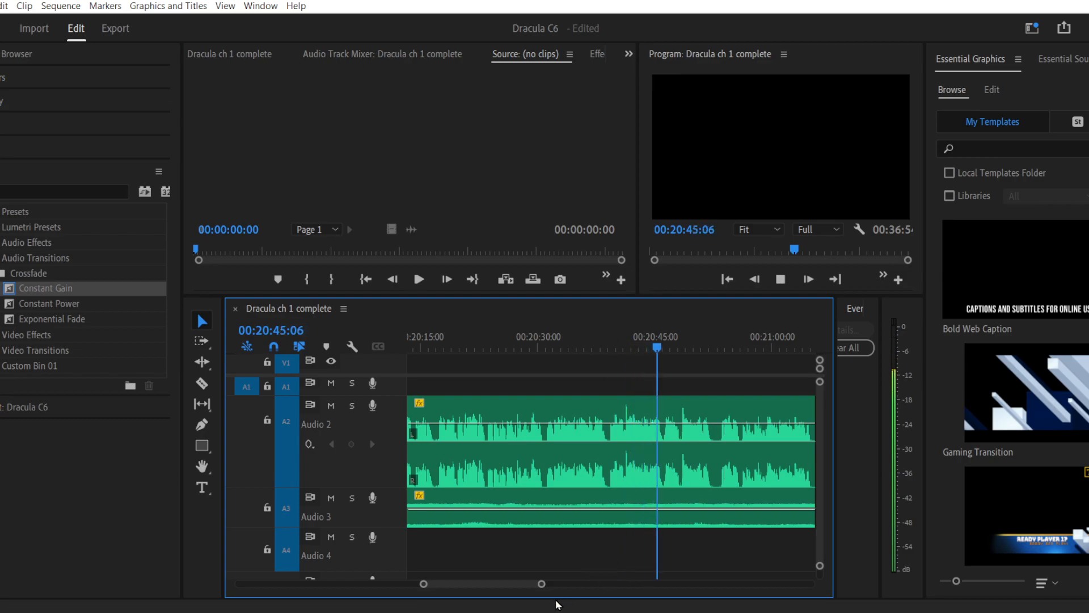
pyautogui.moveTo(542, 590); pyautogui.dragTo(555, 587)
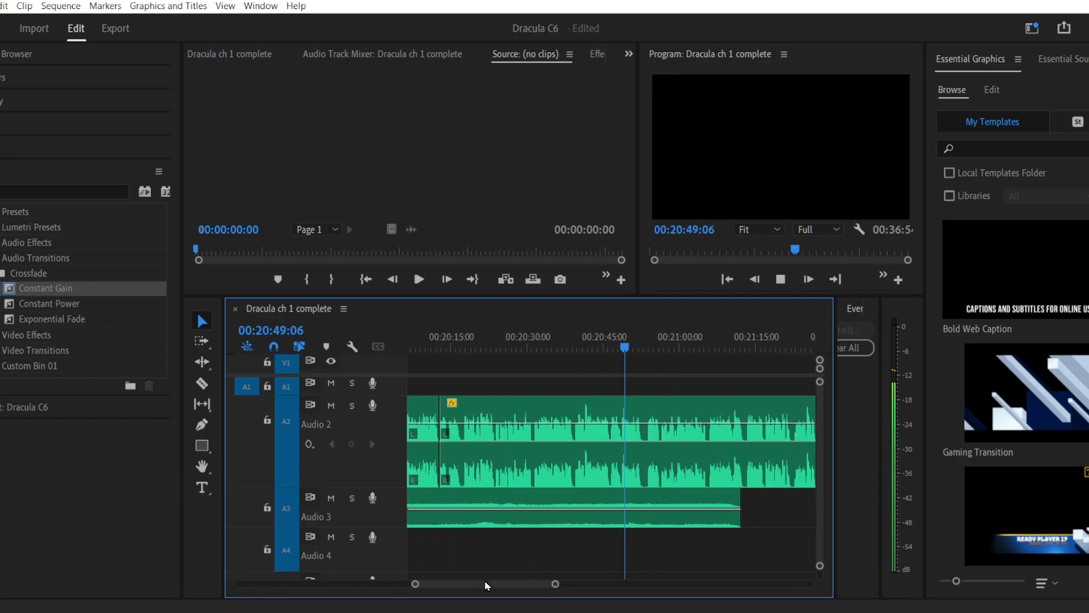
pyautogui.moveTo(485, 583); pyautogui.dragTo(488, 584)
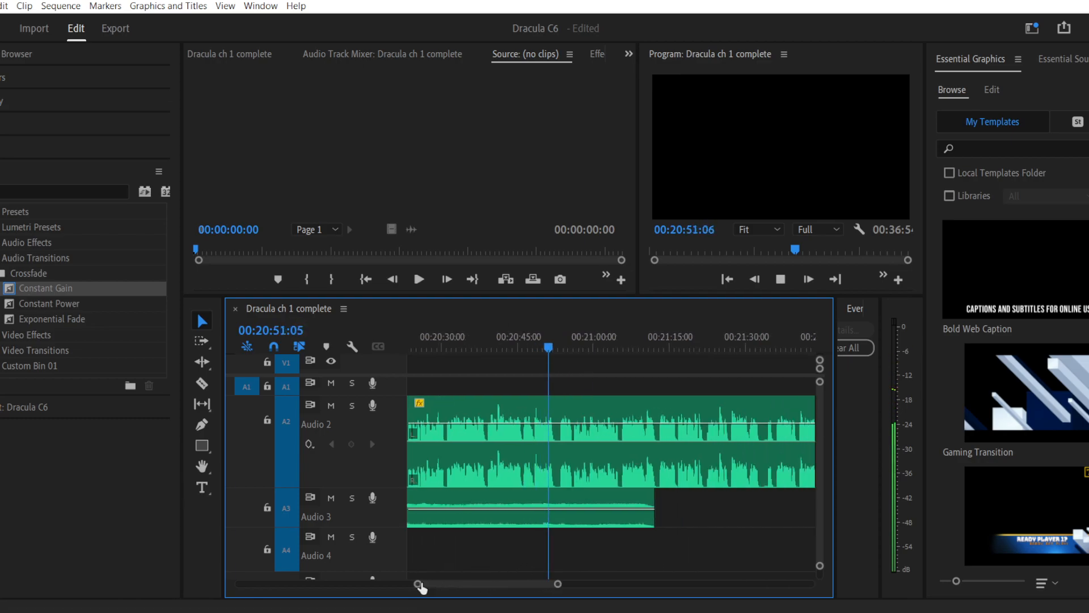
pyautogui.moveTo(418, 585); pyautogui.dragTo(433, 583)
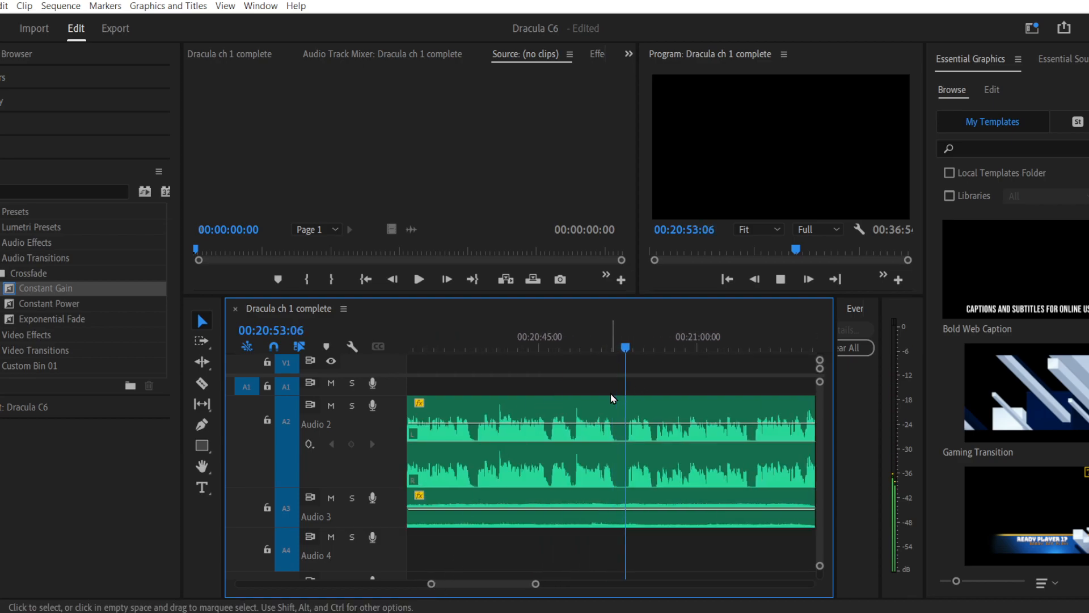
# Step: Split the Audio 2 narration at about 00:20:53, trim the silence around the cut, close the gap and replay the passage
pyautogui.click(202, 384)
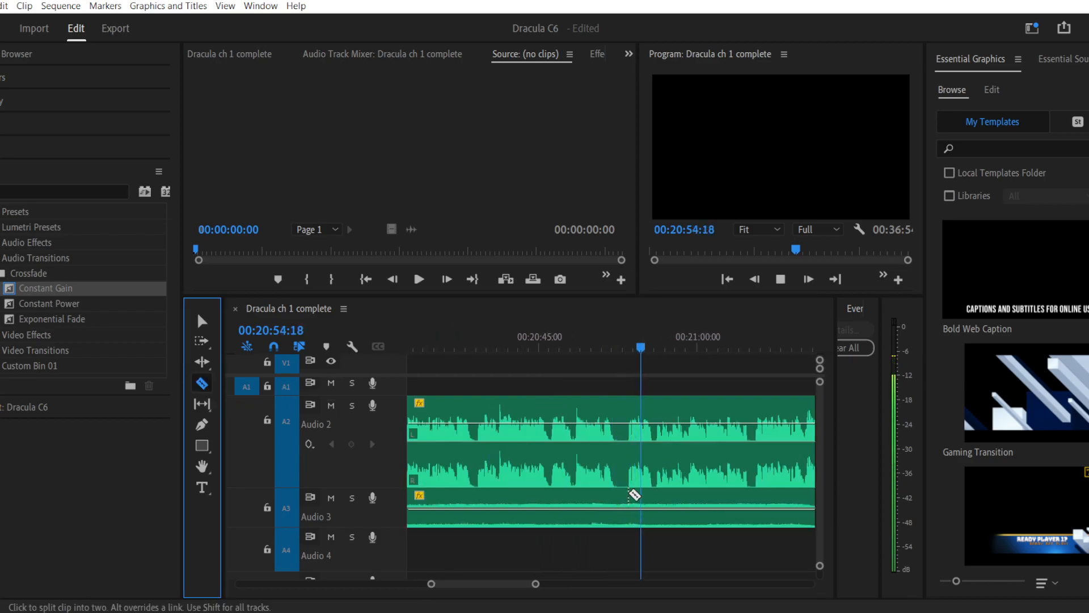
pyautogui.click(622, 433)
pyautogui.moveTo(431, 584); pyautogui.dragTo(509, 585)
pyautogui.click(209, 316)
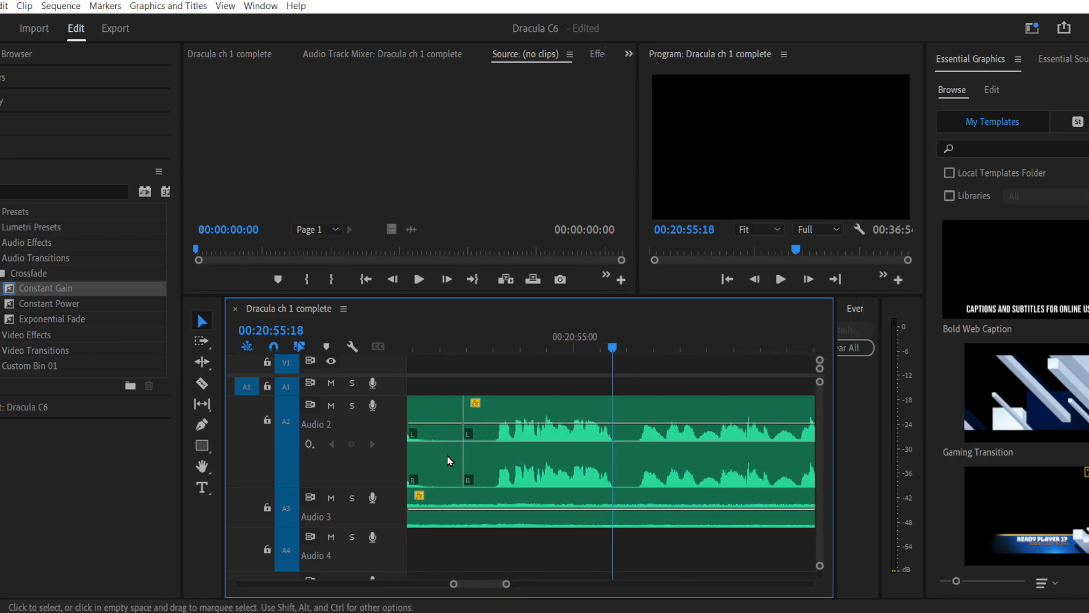
pyautogui.moveTo(469, 461); pyautogui.dragTo(447, 462)
pyautogui.moveTo(523, 471); pyautogui.dragTo(484, 468)
pyautogui.moveTo(444, 348); pyautogui.dragTo(522, 358)
pyautogui.press('space')
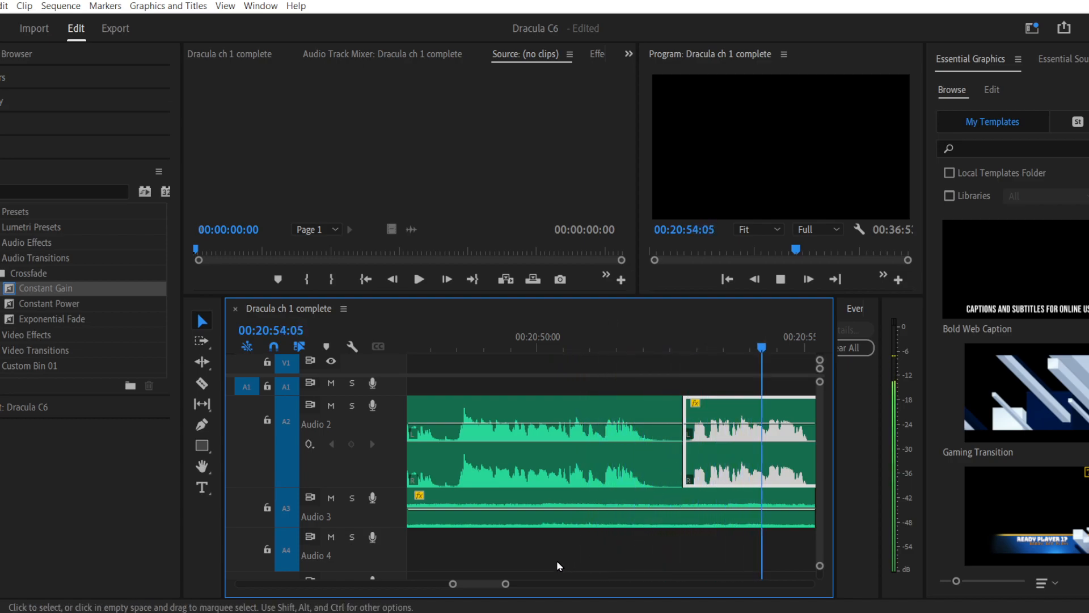
# Step: Play the narration on past 00:21:14 and trim the end of the Audio 3 ambience clip back to about 00:21:08
pyautogui.moveTo(510, 584); pyautogui.dragTo(516, 584)
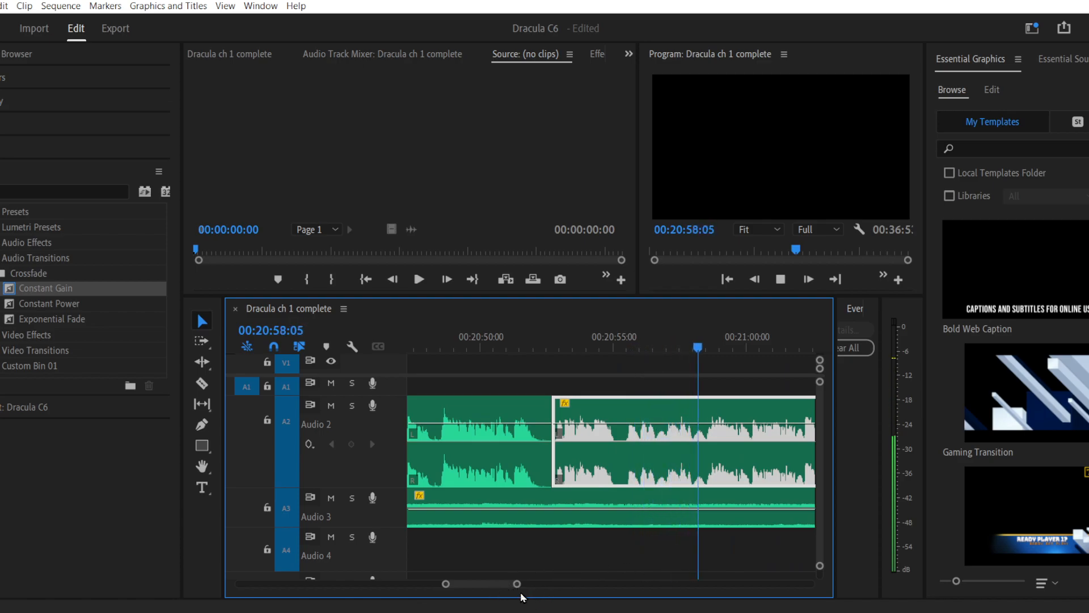
pyautogui.moveTo(517, 584)
pyautogui.mouseDown()
pyautogui.moveTo(485, 584)
pyautogui.moveTo(530, 585)
pyautogui.mouseUp()
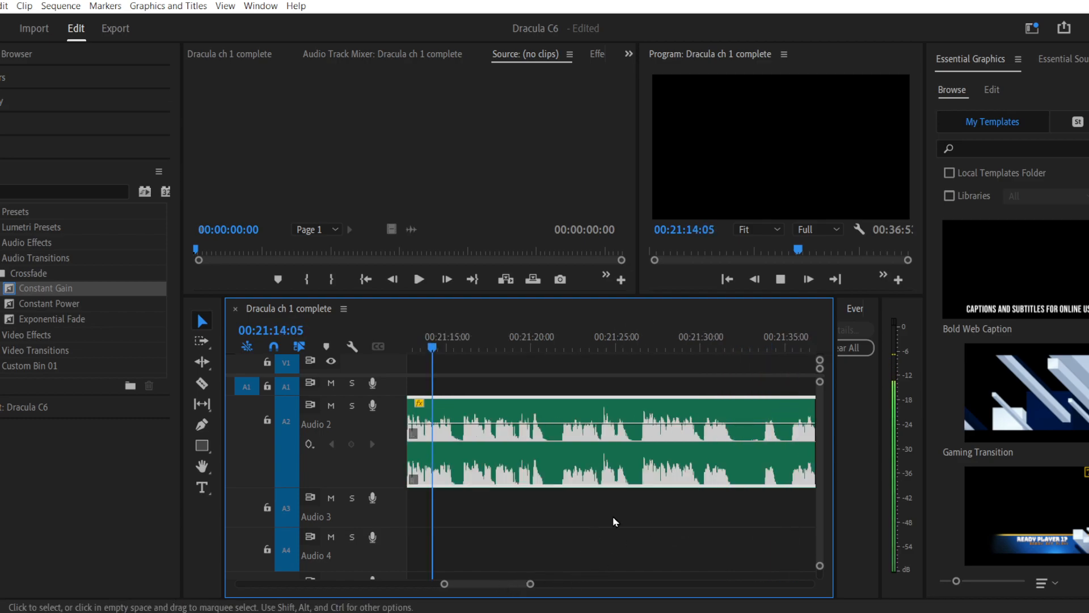
pyautogui.moveTo(445, 583); pyautogui.dragTo(428, 585)
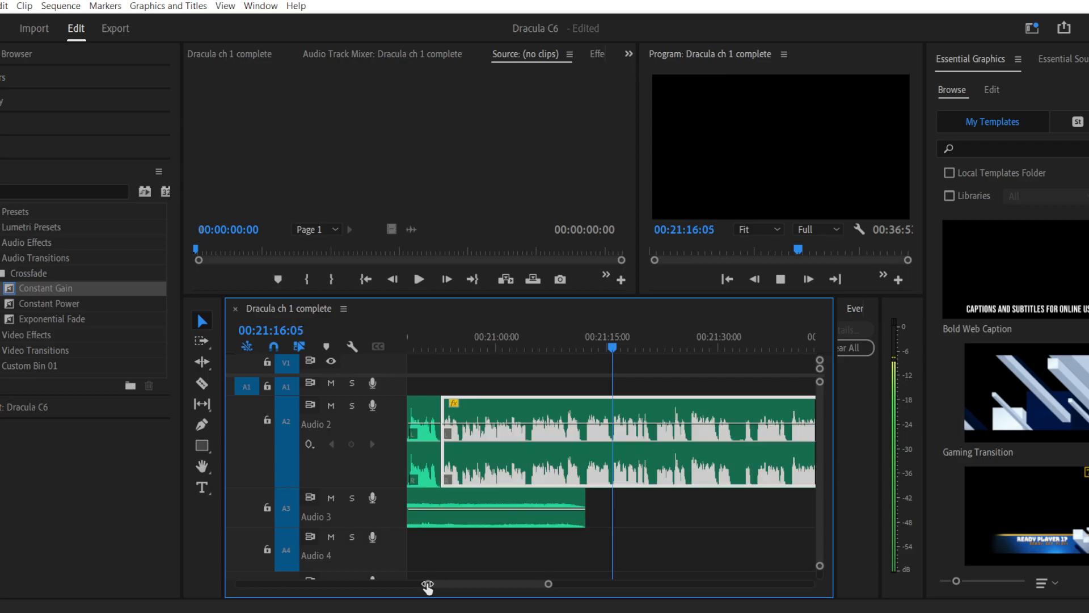
pyautogui.moveTo(584, 510); pyautogui.dragTo(558, 512)
# Step: Place an ambience file from the Places folder on Audio 3 at about 00:21:08 and join both clips with a Constant Gain crossfade
pyautogui.moveTo(244, 612)
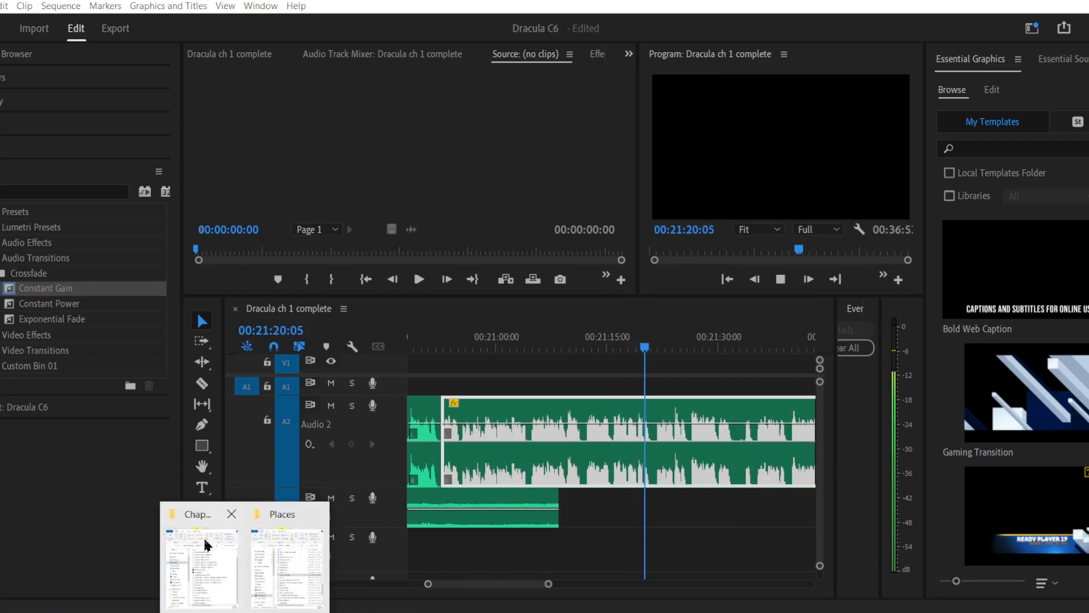
pyautogui.click(204, 575)
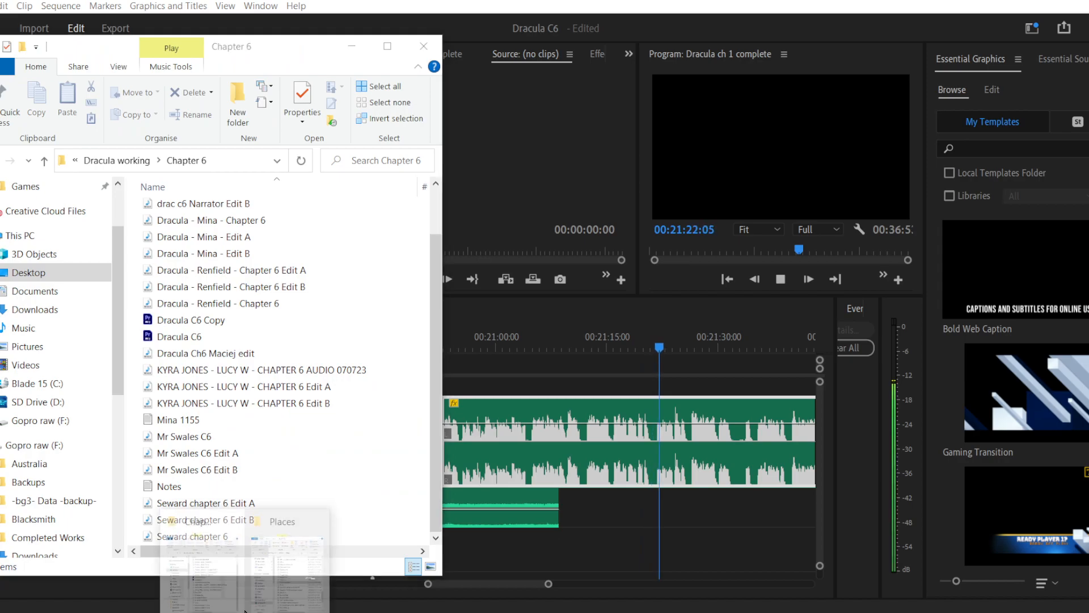
pyautogui.click(270, 591)
pyautogui.moveTo(249, 299); pyautogui.dragTo(588, 508)
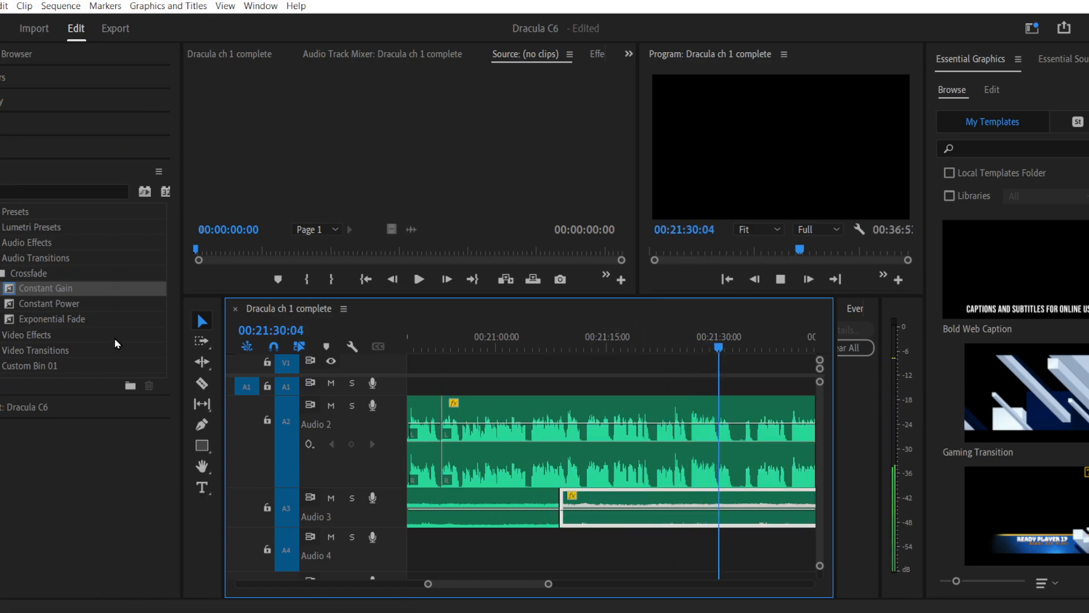
pyautogui.moveTo(68, 303); pyautogui.dragTo(561, 510)
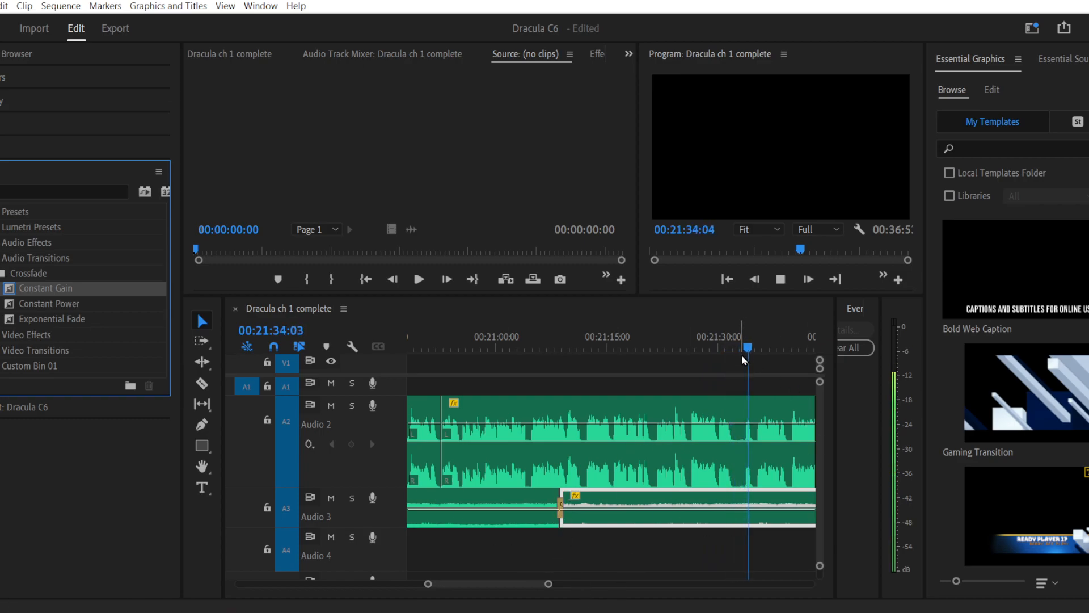
# Step: Add four volume keyframes to the Audio 3 ambience between about 00:21:31 and 00:21:37, nudging the third slightly earlier
pyautogui.moveTo(428, 583); pyautogui.dragTo(442, 583)
pyautogui.moveTo(628, 332); pyautogui.dragTo(590, 352)
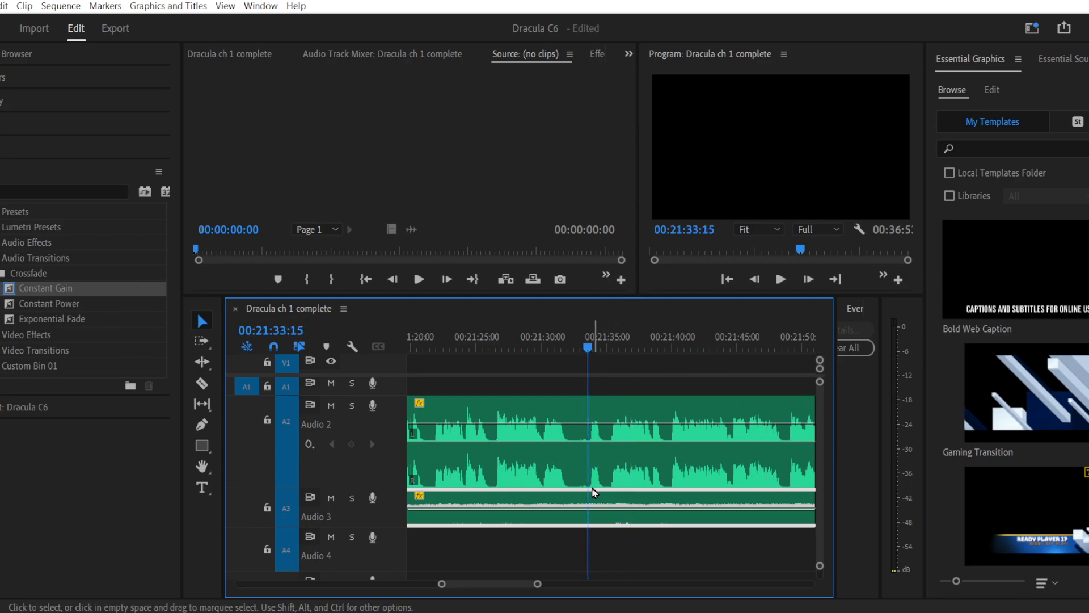
pyautogui.click(210, 425)
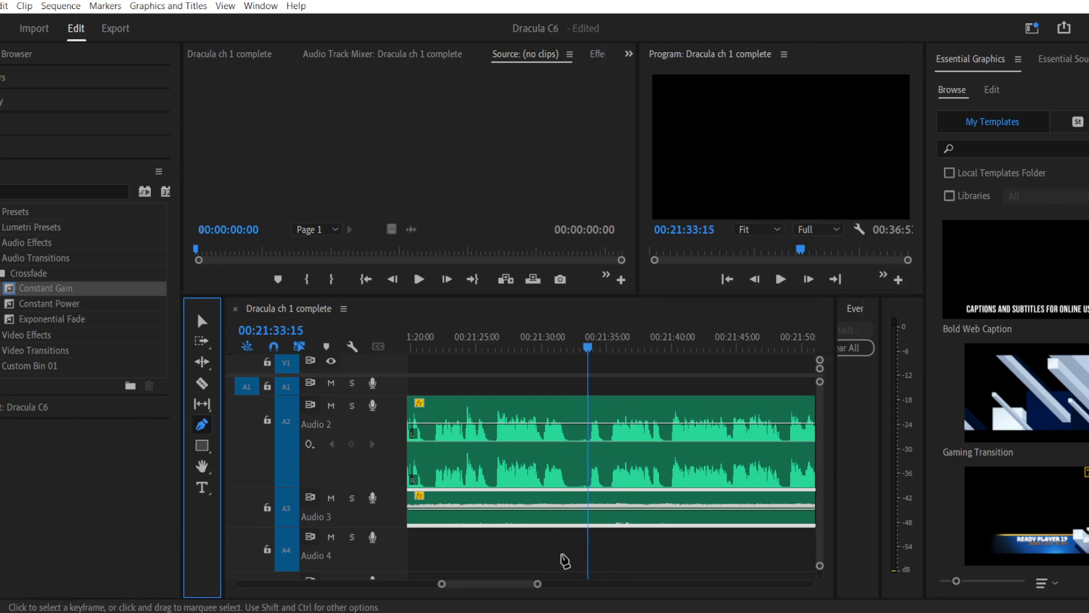
pyautogui.click(590, 511)
pyautogui.click(563, 510)
pyautogui.click(606, 510)
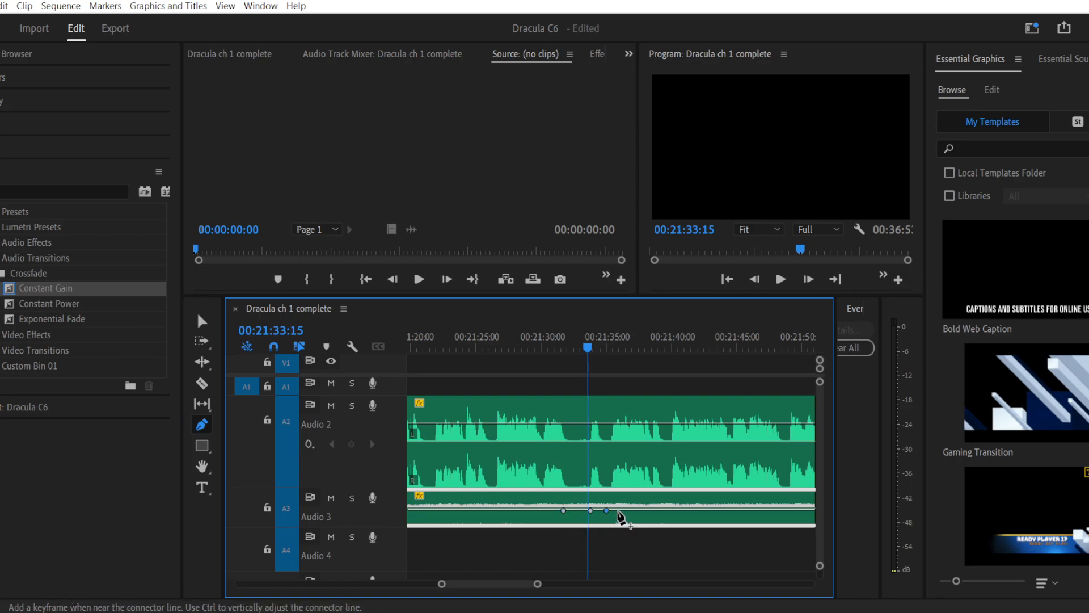
pyautogui.click(630, 510)
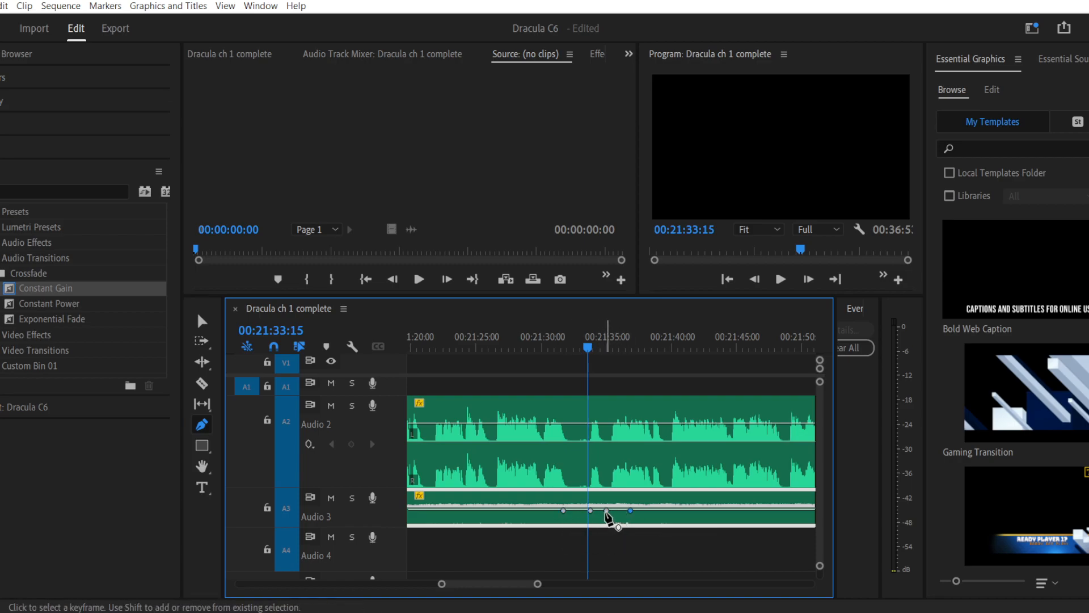
pyautogui.click(607, 510)
pyautogui.moveTo(608, 518); pyautogui.dragTo(604, 518)
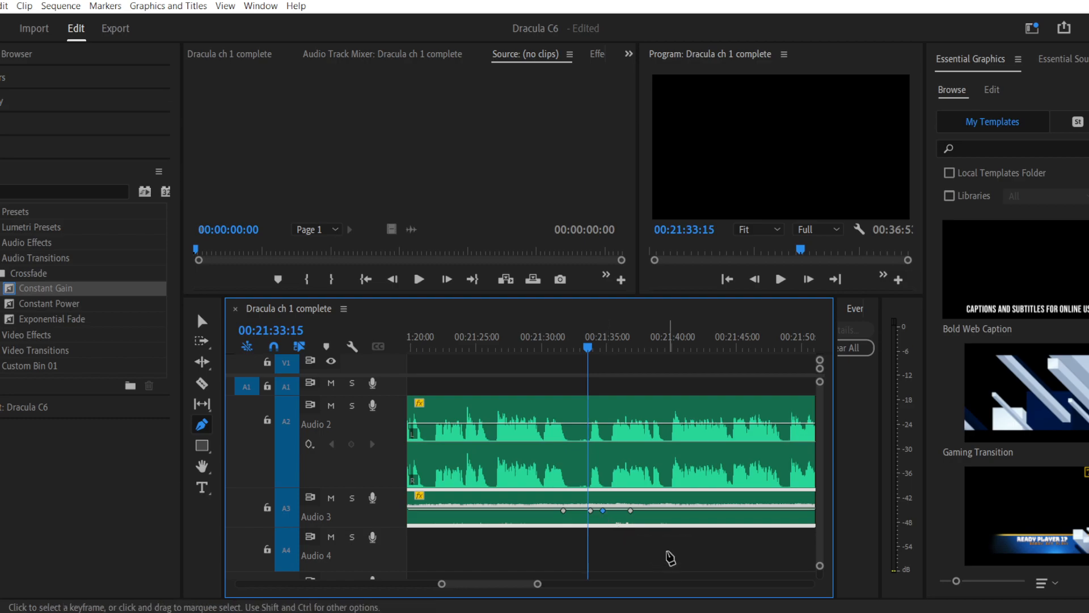
# Step: Split the Audio 2 narration at about 00:21:35 and shift the following part almost a second later to add a pause
pyautogui.click(202, 384)
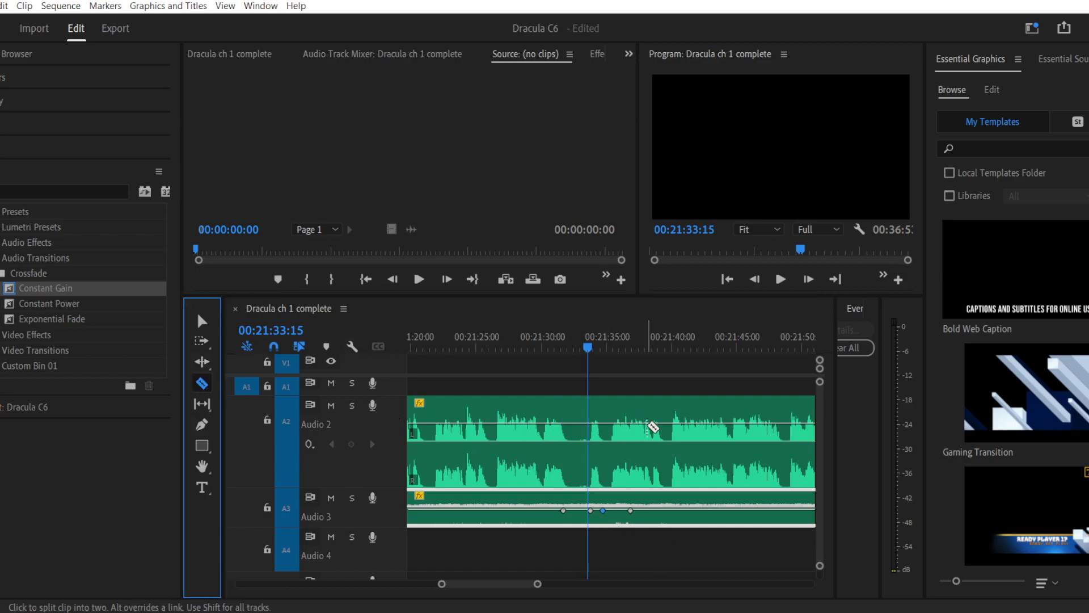
pyautogui.click(608, 438)
pyautogui.press('v')
pyautogui.moveTo(630, 470); pyautogui.dragTo(638, 466)
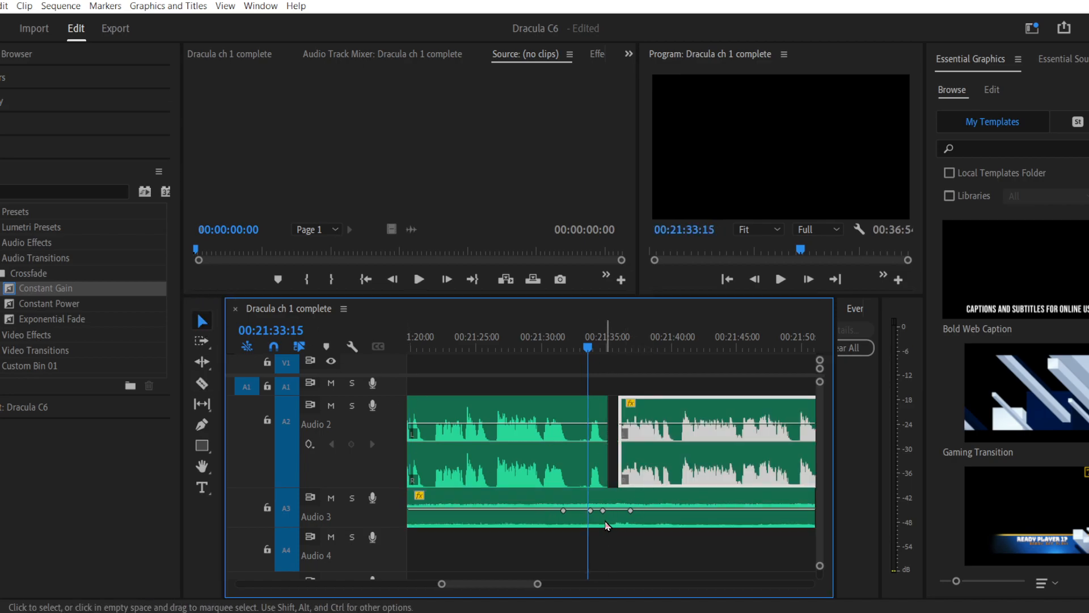
# Step: Dip the ambience between the two middle keyframes, shift the first to about 00:21:30:23 and the third slightly earlier, and replay the passage
pyautogui.moveTo(597, 514); pyautogui.dragTo(591, 520)
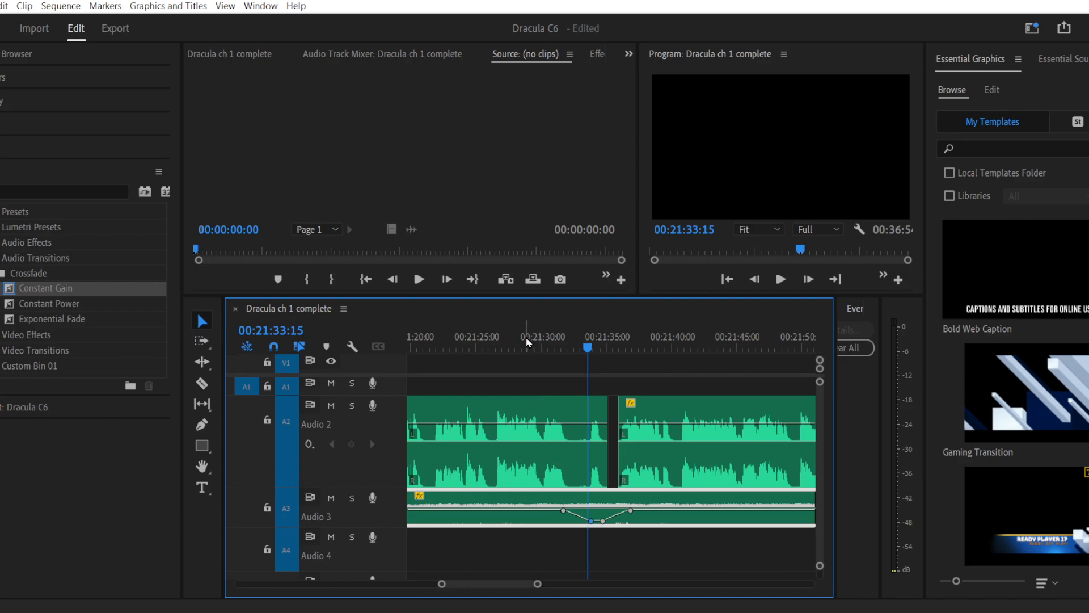
pyautogui.click(780, 279)
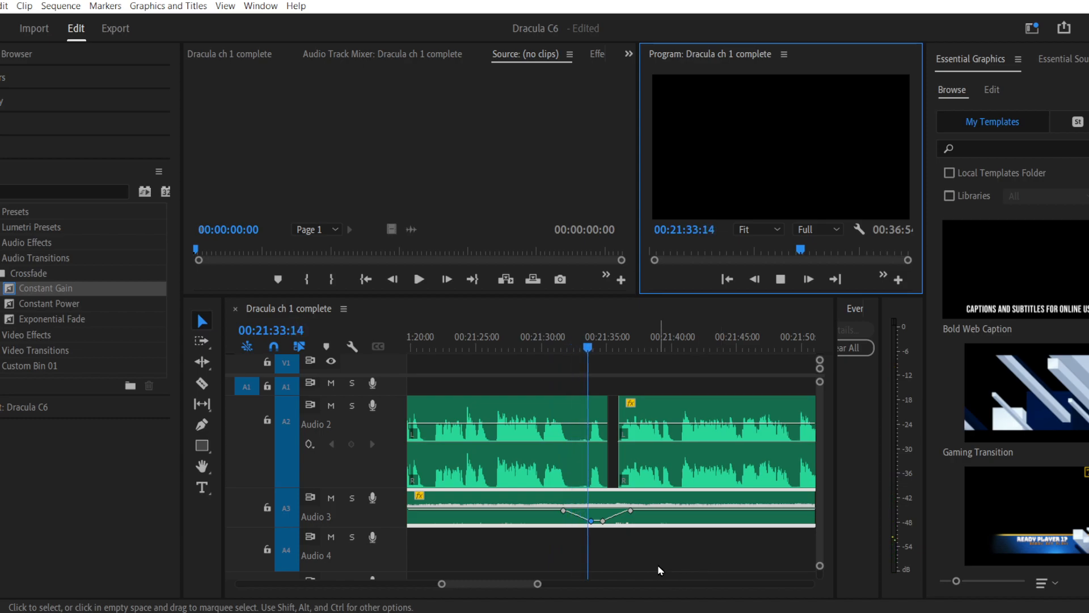
pyautogui.moveTo(564, 511); pyautogui.dragTo(559, 510)
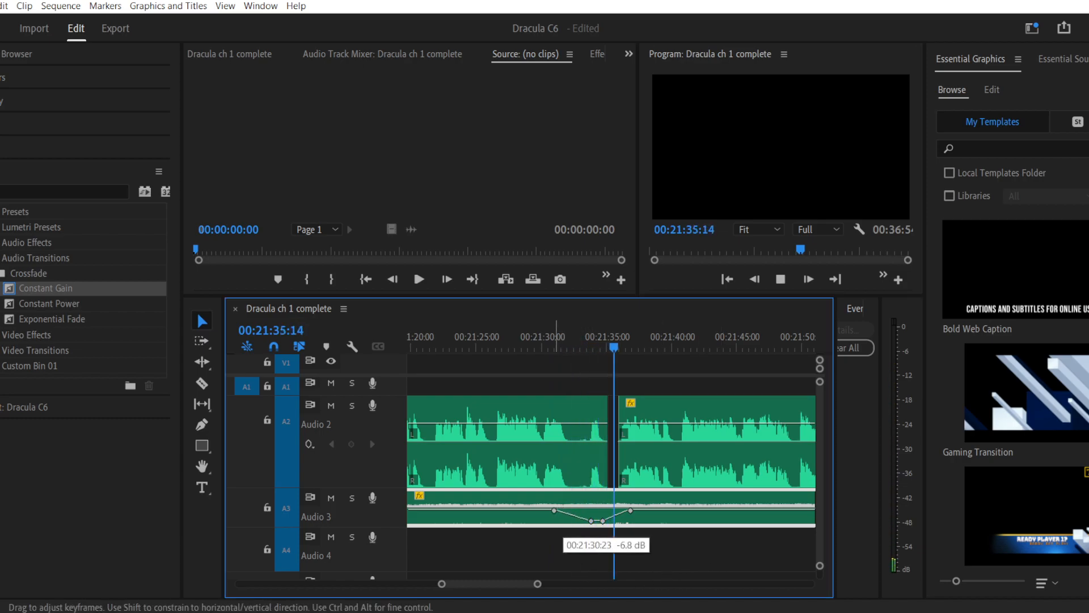
pyautogui.click(540, 342)
pyautogui.click(780, 279)
pyautogui.click(603, 522)
pyautogui.moveTo(603, 522); pyautogui.dragTo(600, 522)
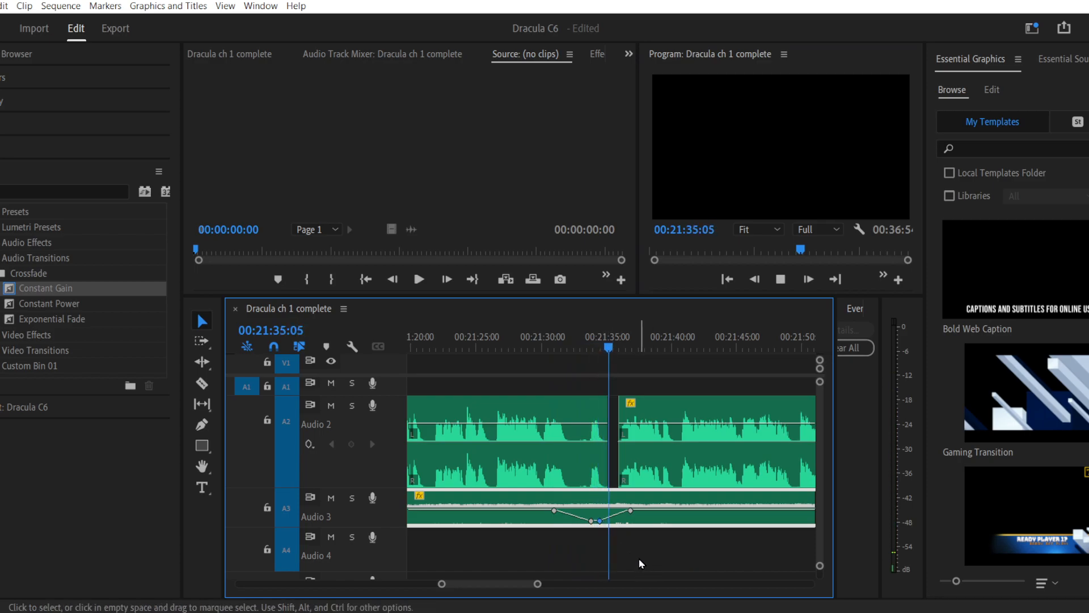
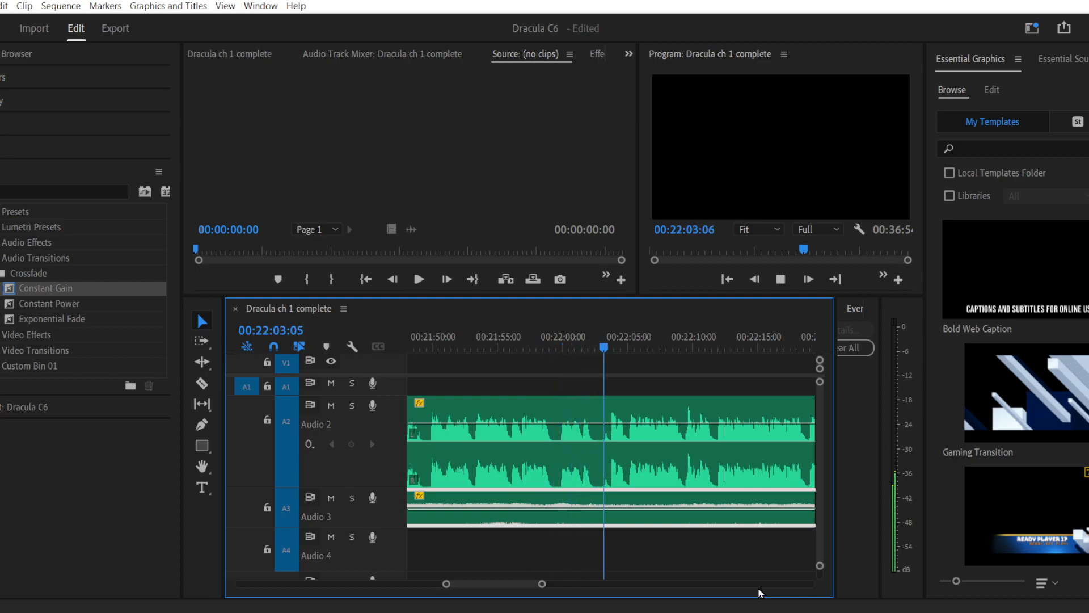
# Step: Cut the Audio 2 narration at about 00:22:02:18 and 00:22:03:18 and delete the piece between the cuts
pyautogui.press('space')
pyautogui.moveTo(446, 583); pyautogui.dragTo(467, 583)
pyautogui.moveTo(516, 348); pyautogui.dragTo(460, 343)
pyautogui.click(202, 384)
pyautogui.click(502, 433)
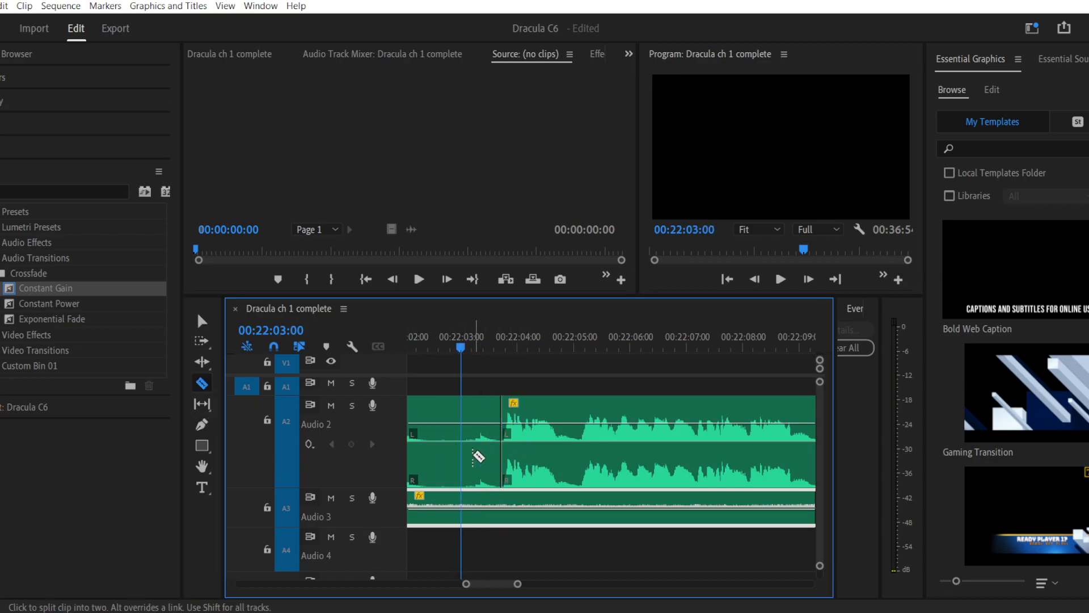
pyautogui.click(447, 418)
pyautogui.click(202, 320)
pyautogui.click(473, 448)
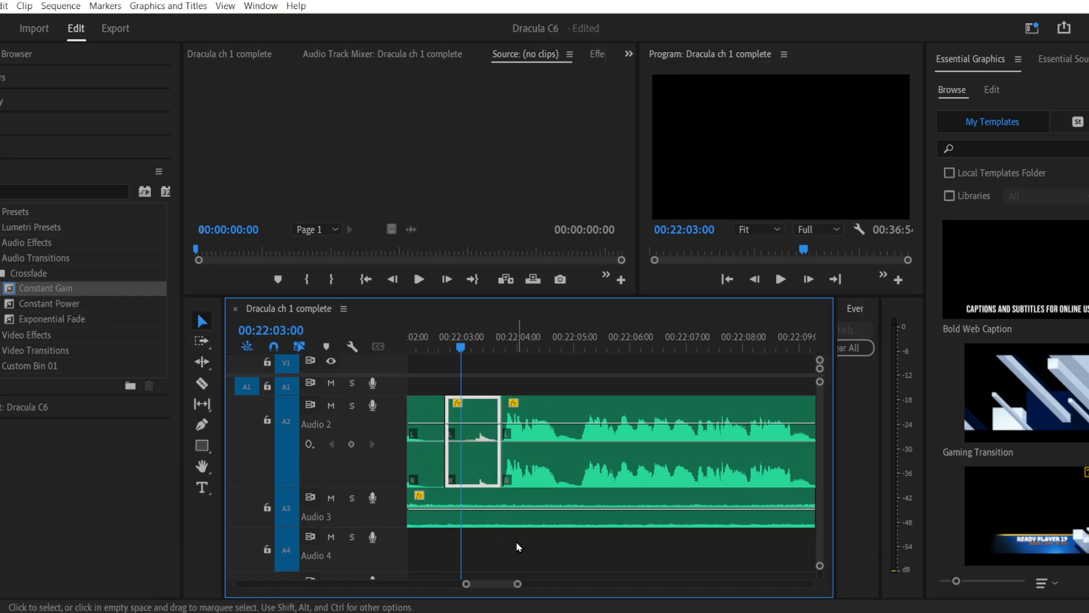
pyautogui.press('Delete')
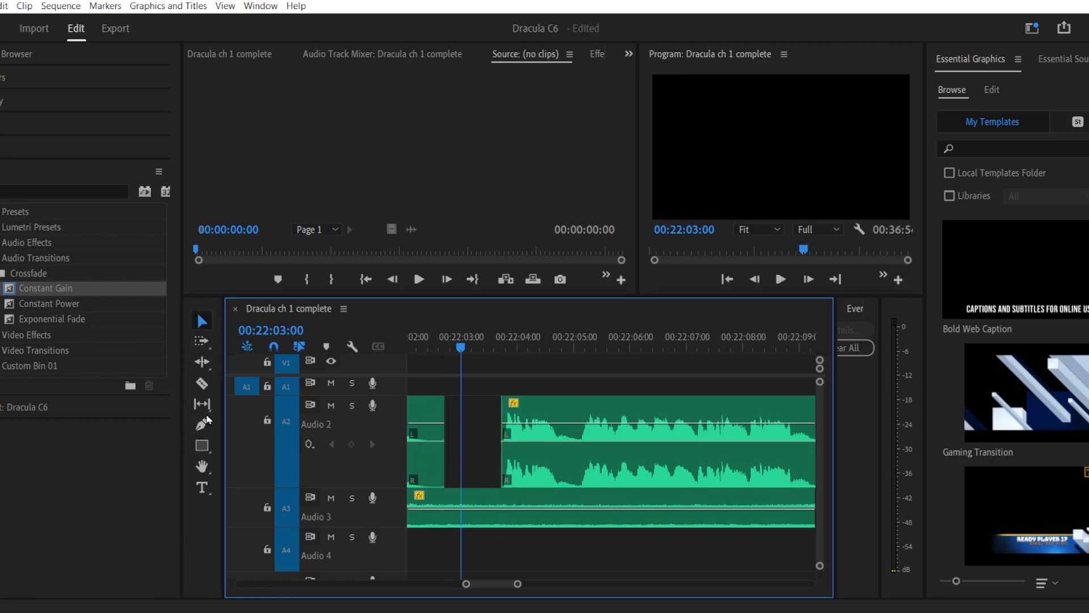
# Step: Split the Audio 2 narration at about 00:22:05 and shift the following part about half a second later
pyautogui.click(202, 385)
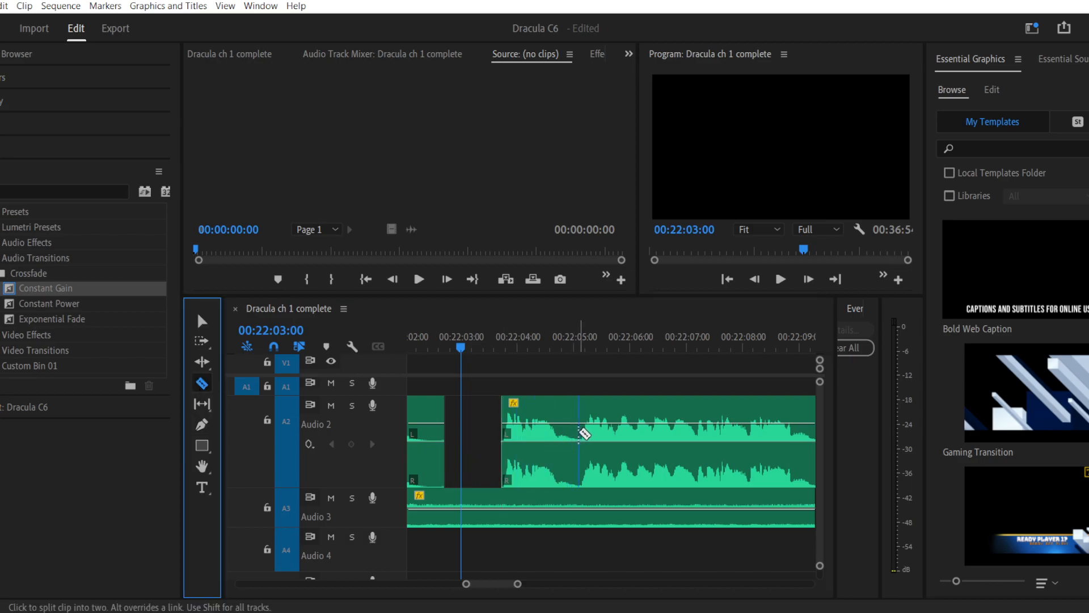
pyautogui.click(579, 434)
pyautogui.click(199, 321)
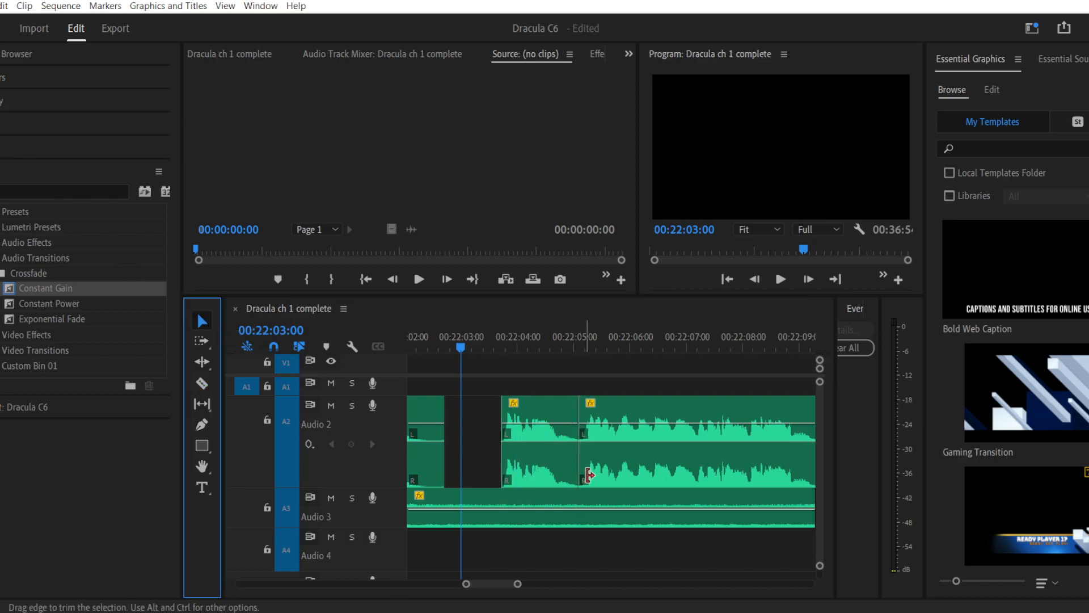
pyautogui.moveTo(618, 473); pyautogui.dragTo(646, 471)
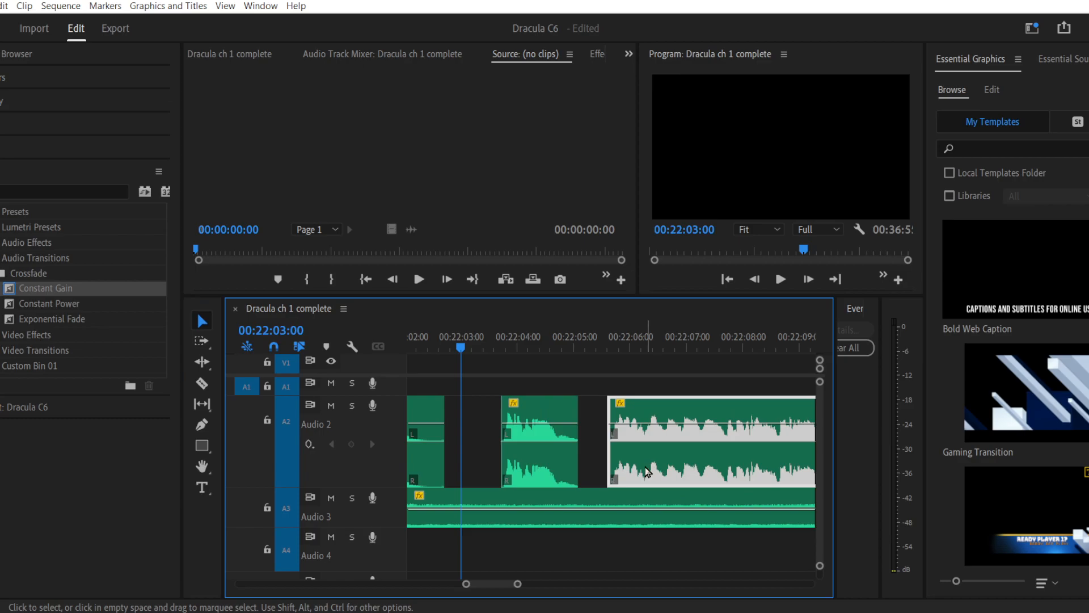
# Step: Fade out the end of the short narration clip with two volume keyframes, dropping to -999.0 dB at about 00:22:04:20
pyautogui.click(202, 423)
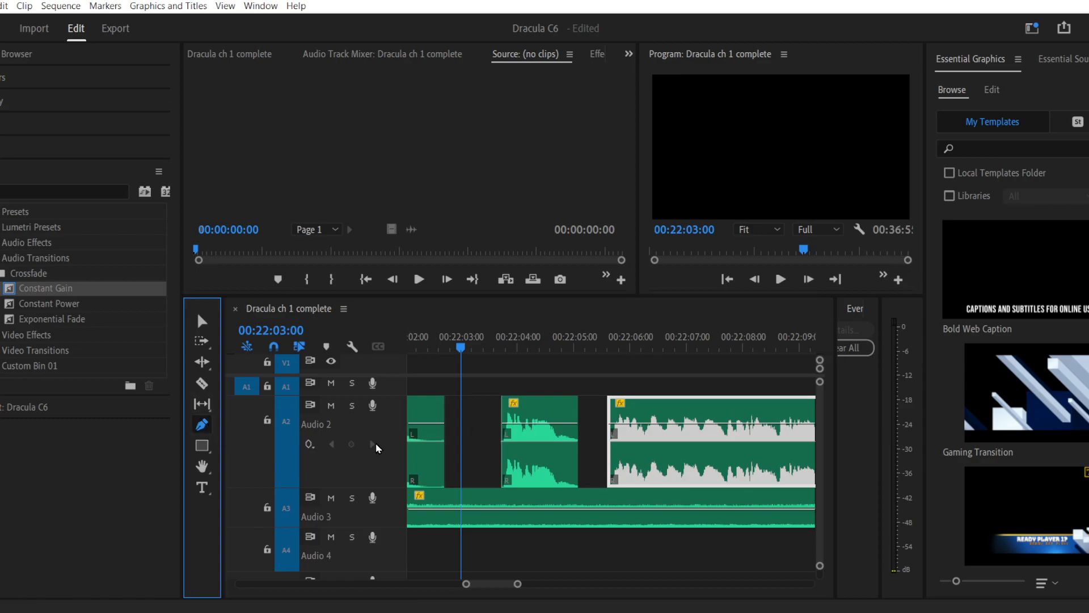
pyautogui.click(550, 424)
pyautogui.moveTo(562, 424); pyautogui.dragTo(563, 468)
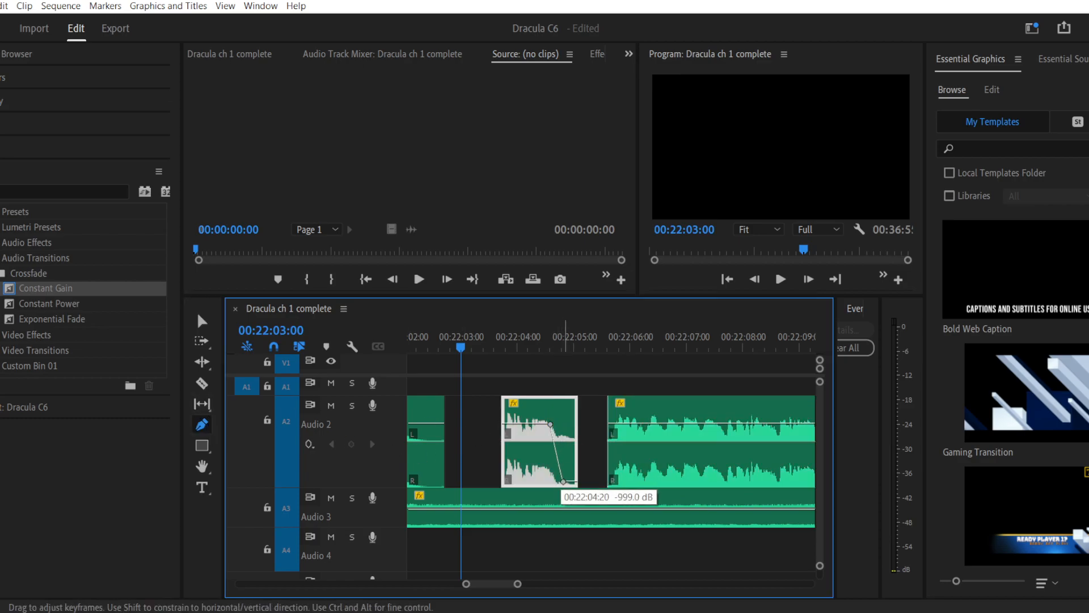
# Step: Play through the narration pauses and add Audio 3 volume keyframes at about 00:22:01:19, 00:22:03:19, 00:22:04:18 and 00:22:06:02
pyautogui.moveTo(460, 347); pyautogui.dragTo(604, 363)
pyautogui.press('space')
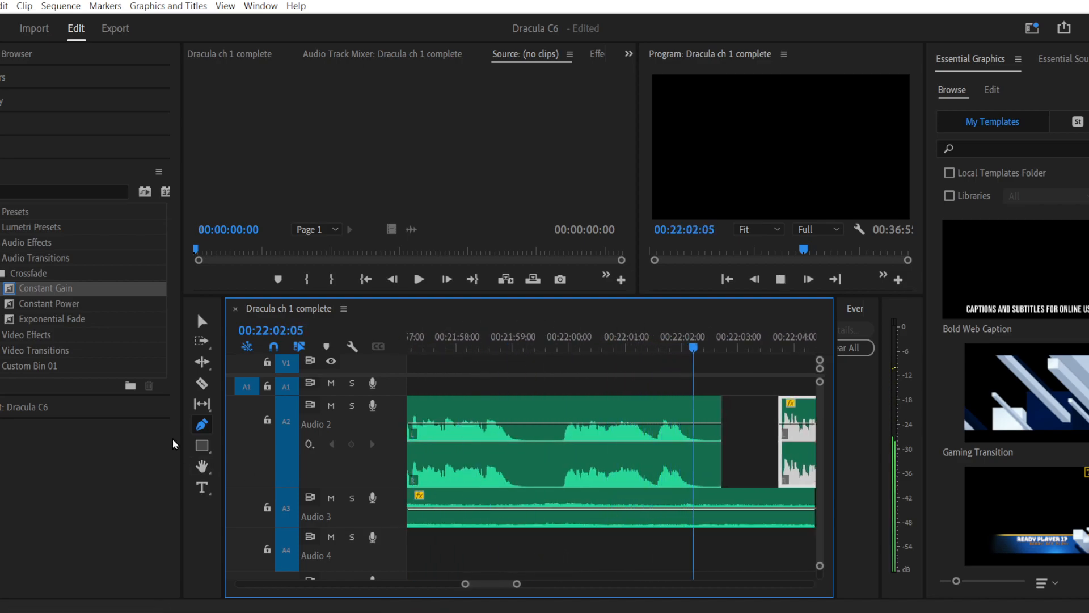
pyautogui.press('space')
pyautogui.click(669, 509)
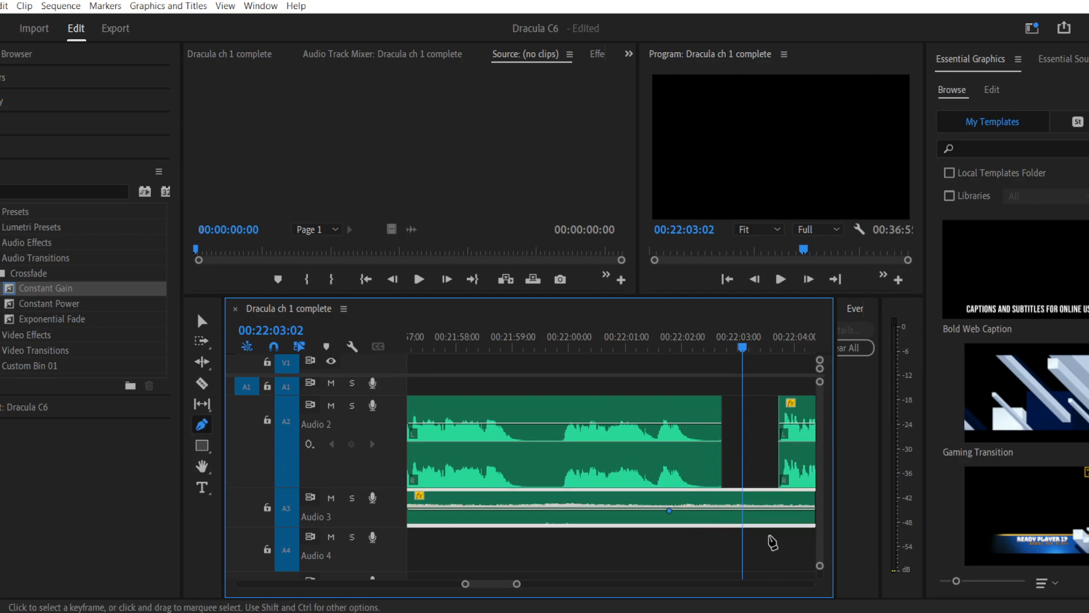
pyautogui.press('space')
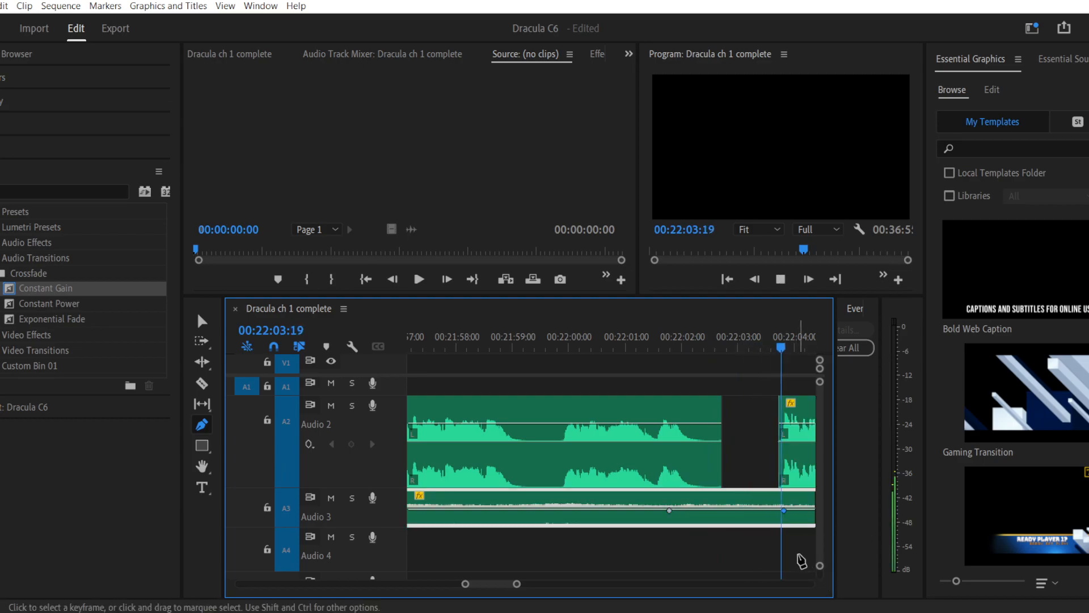
pyautogui.press('space')
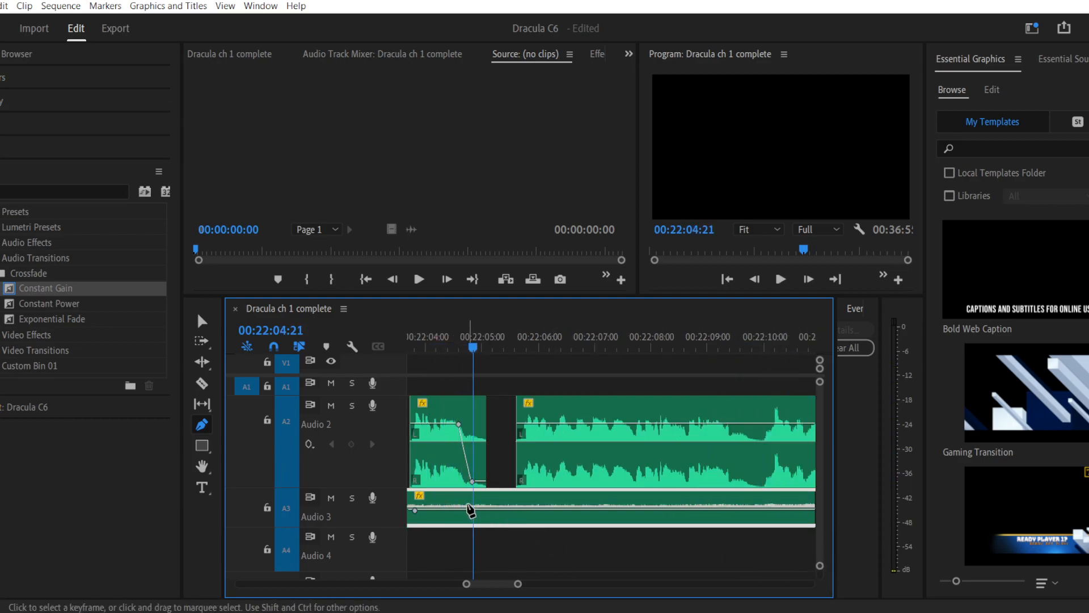
pyautogui.click(467, 510)
pyautogui.press('space')
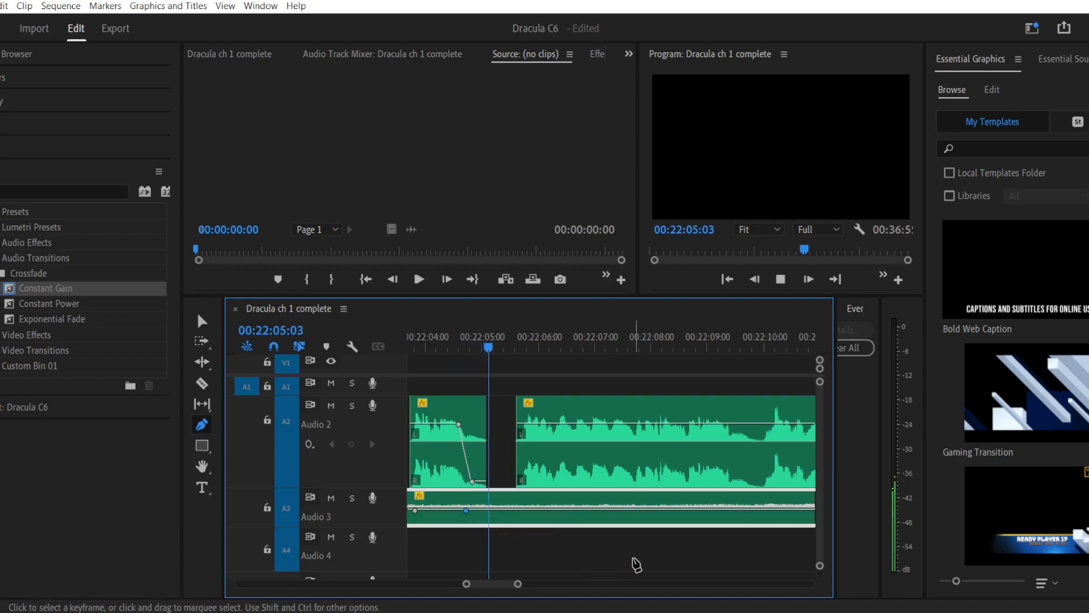
pyautogui.press('space')
pyautogui.click(542, 510)
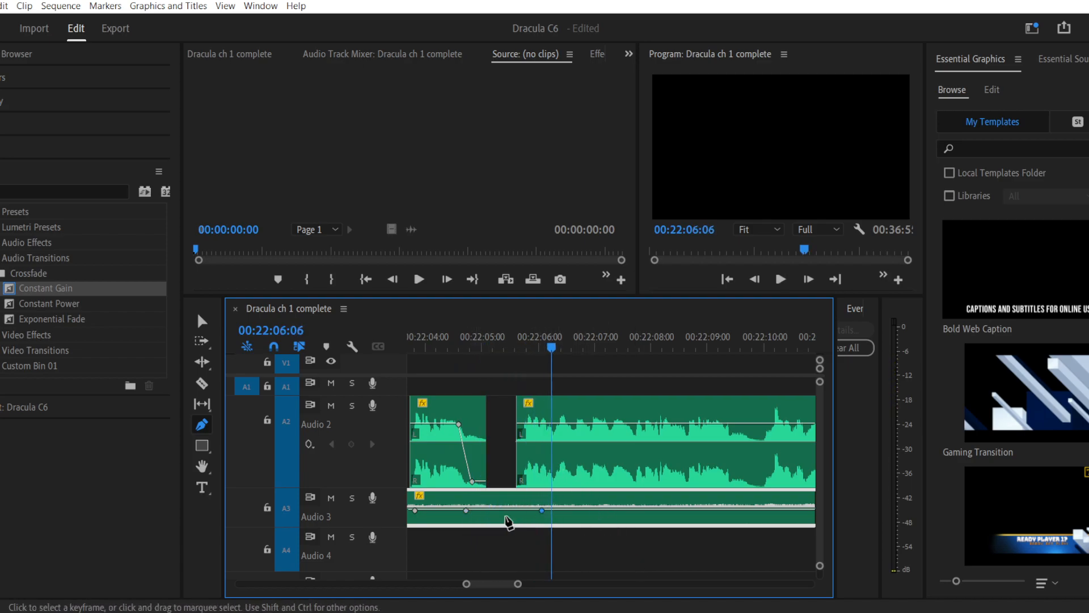
# Step: Lower the Audio 3 ambience between the two middle keyframes to form a dip and play back the passage
pyautogui.click(209, 324)
pyautogui.moveTo(436, 511); pyautogui.dragTo(437, 521)
pyautogui.moveTo(421, 347); pyautogui.dragTo(511, 352)
pyautogui.press('space')
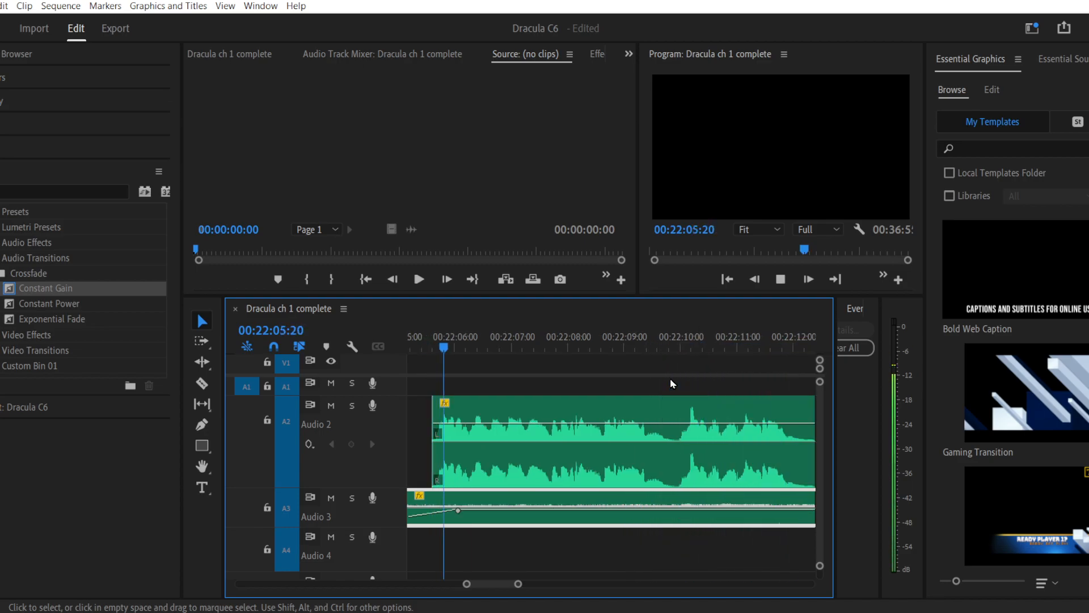
# Step: Move the narration clip after the short phrase about half a second later and replay from about 00:22:01
pyautogui.moveTo(485, 478); pyautogui.dragTo(512, 479)
pyautogui.click(437, 348)
pyautogui.moveTo(436, 348); pyautogui.dragTo(550, 368)
pyautogui.click(780, 279)
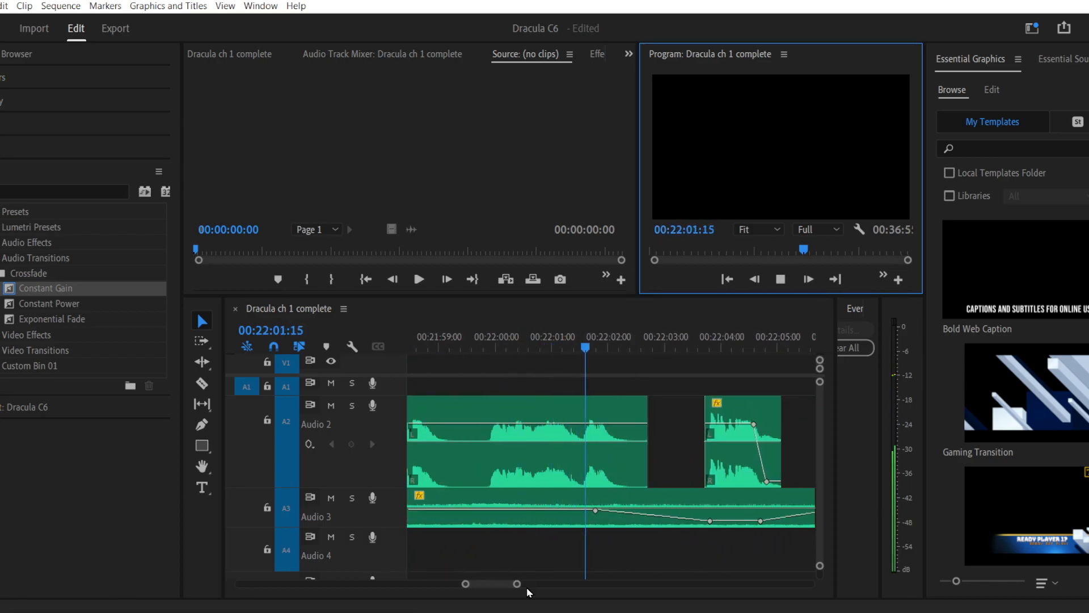
# Step: Keep the narration and ambience playing through the adjusted pauses and on to about 00:22:43, near the Audio 3 clip's end
pyautogui.moveTo(518, 584); pyautogui.dragTo(530, 584)
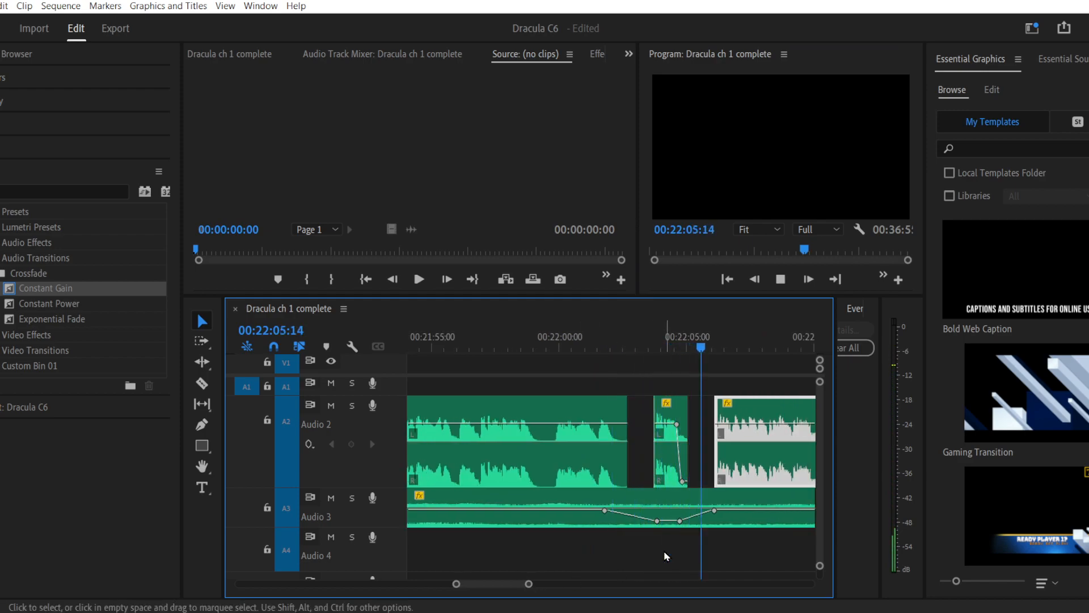
pyautogui.moveTo(528, 584)
pyautogui.mouseDown()
pyautogui.moveTo(541, 584)
pyautogui.moveTo(512, 585)
pyautogui.mouseUp()
pyautogui.scroll(3, 512, 585)
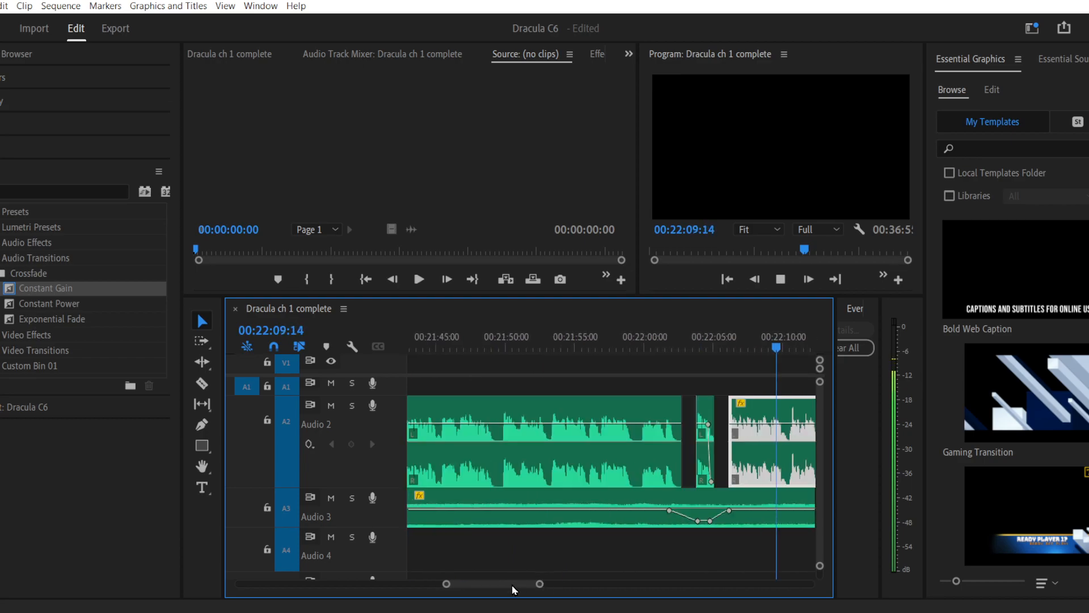
pyautogui.scroll(-2, 484, 584)
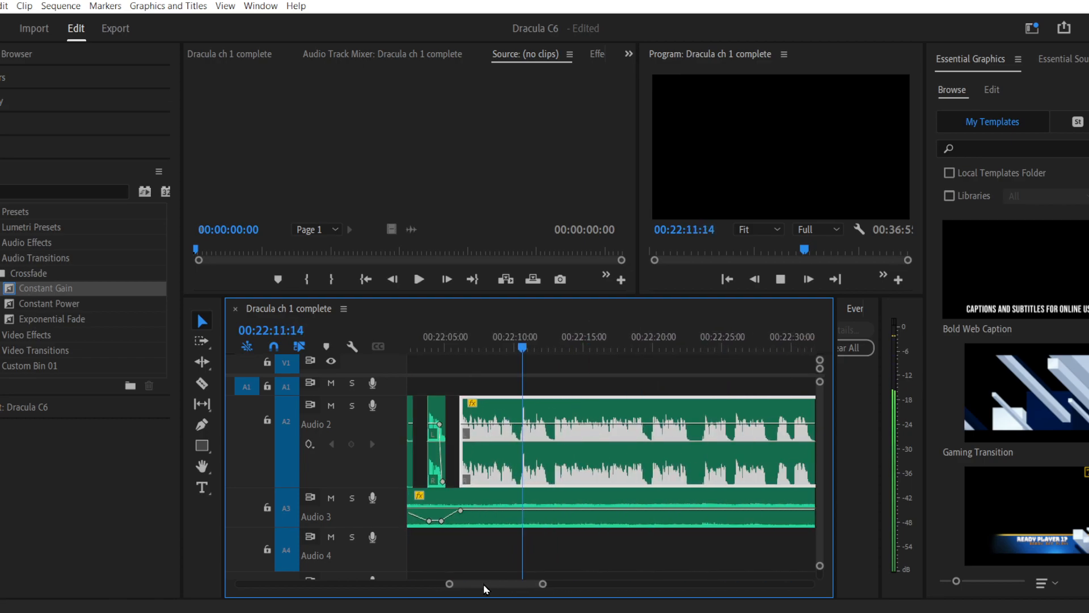
pyautogui.scroll(-2, 483, 583)
pyautogui.moveTo(486, 584); pyautogui.dragTo(509, 583)
pyautogui.click(549, 584)
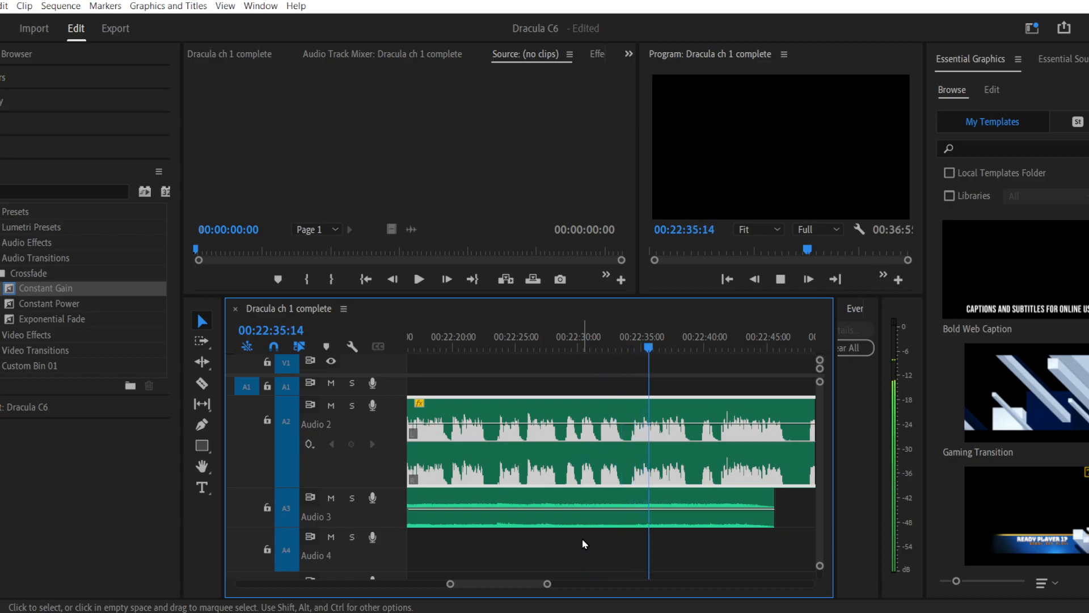
pyautogui.moveTo(450, 587); pyautogui.dragTo(460, 585)
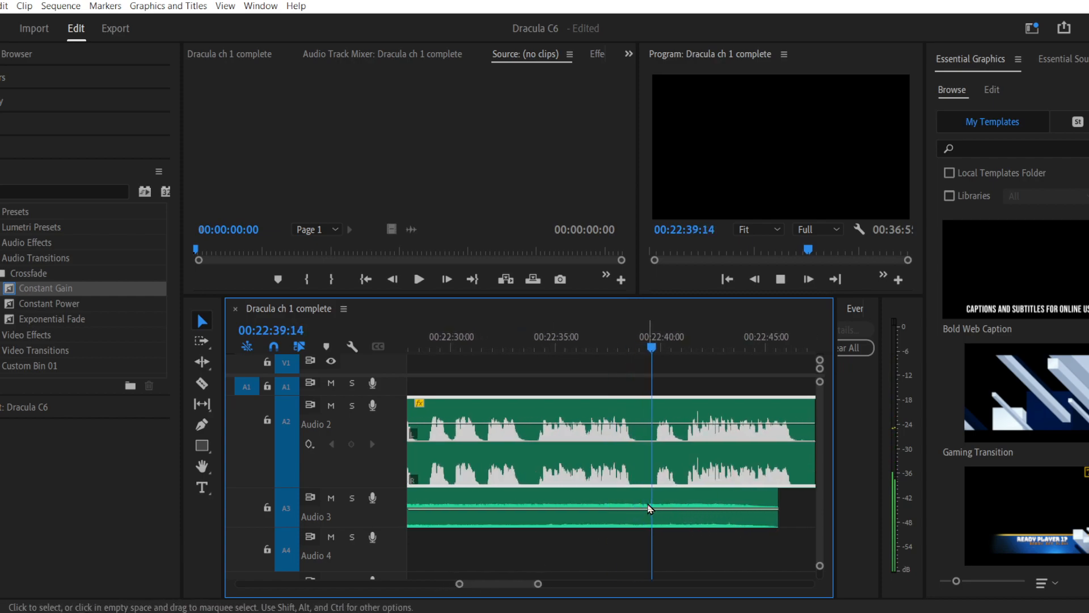
pyautogui.moveTo(496, 585); pyautogui.dragTo(499, 586)
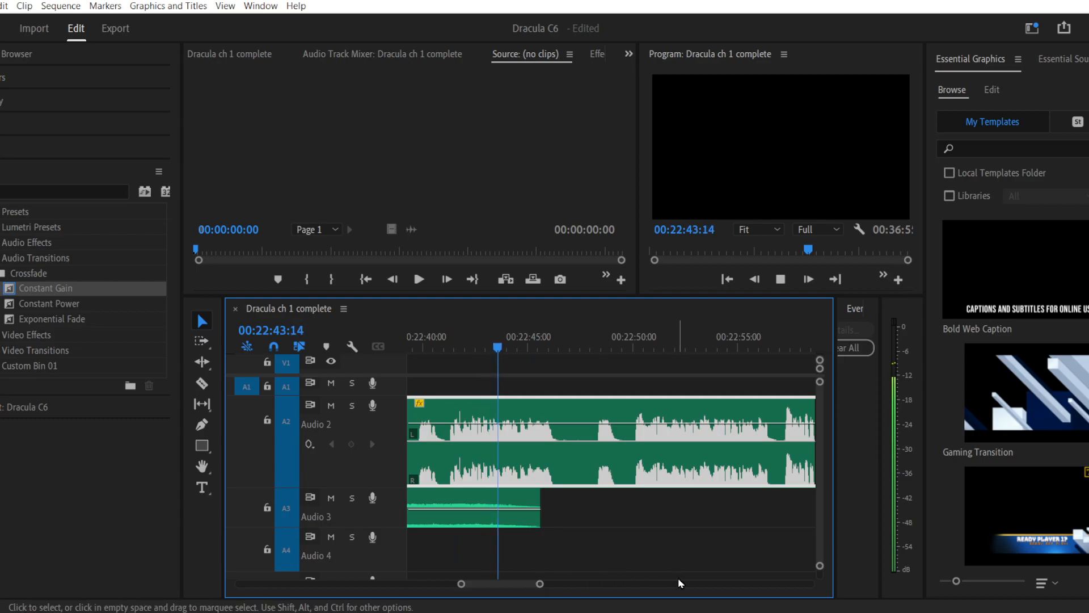
# Step: Trim the end of the Audio 3 ambience clip back to about 00:22:43 and stop playback
pyautogui.click(201, 425)
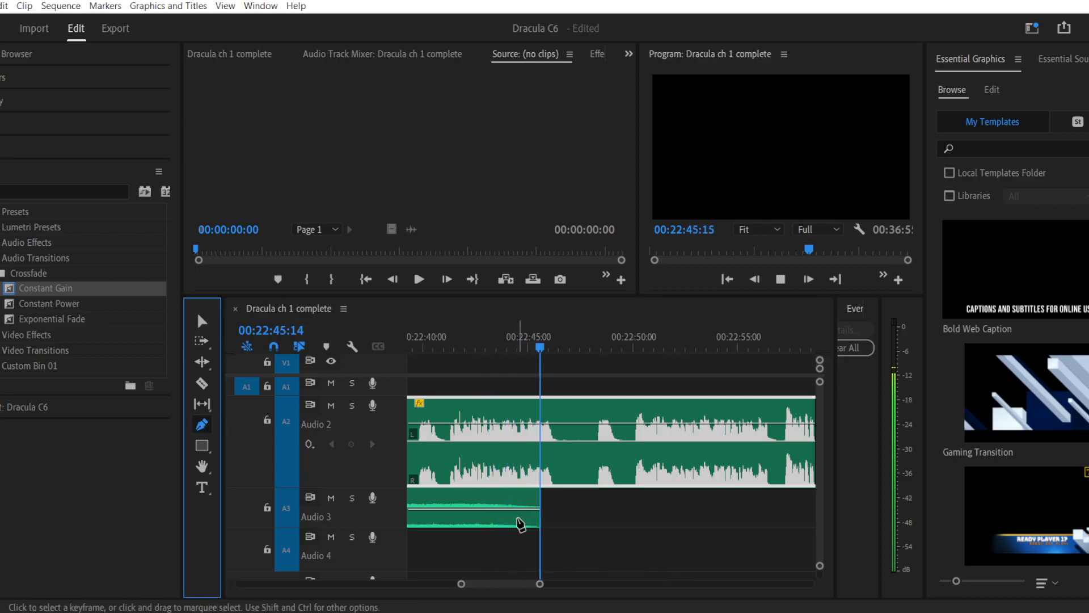
pyautogui.press('v')
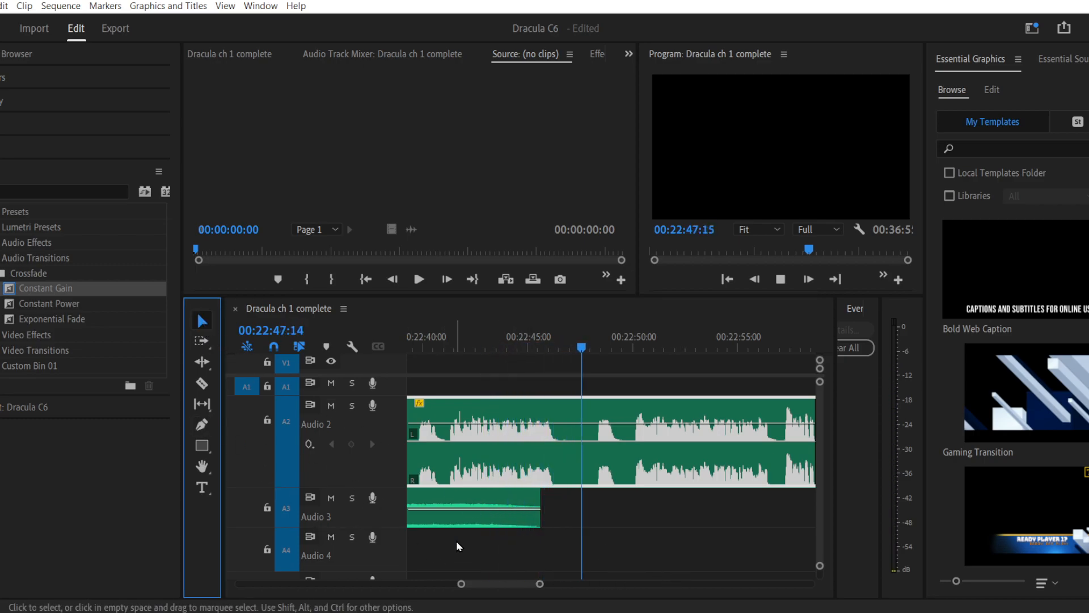
pyautogui.moveTo(538, 520); pyautogui.dragTo(493, 522)
pyautogui.press('space')
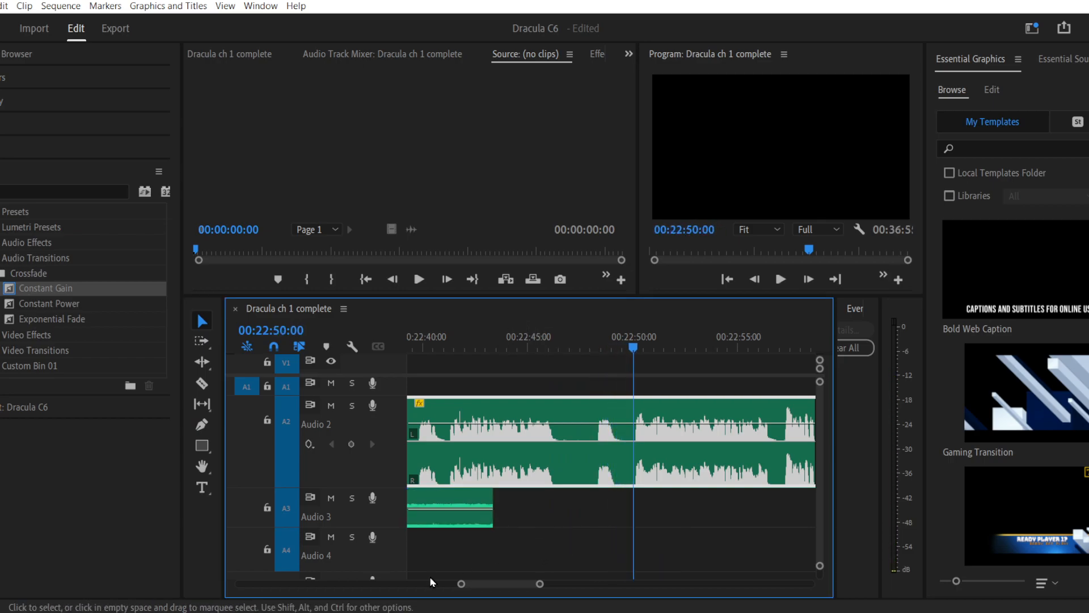
# Step: Add the Prison extended ambience directly after the trimmed Audio 3 clip, join them with a Constant Gain crossfade and play across the join
pyautogui.click(244, 612)
pyautogui.click(280, 588)
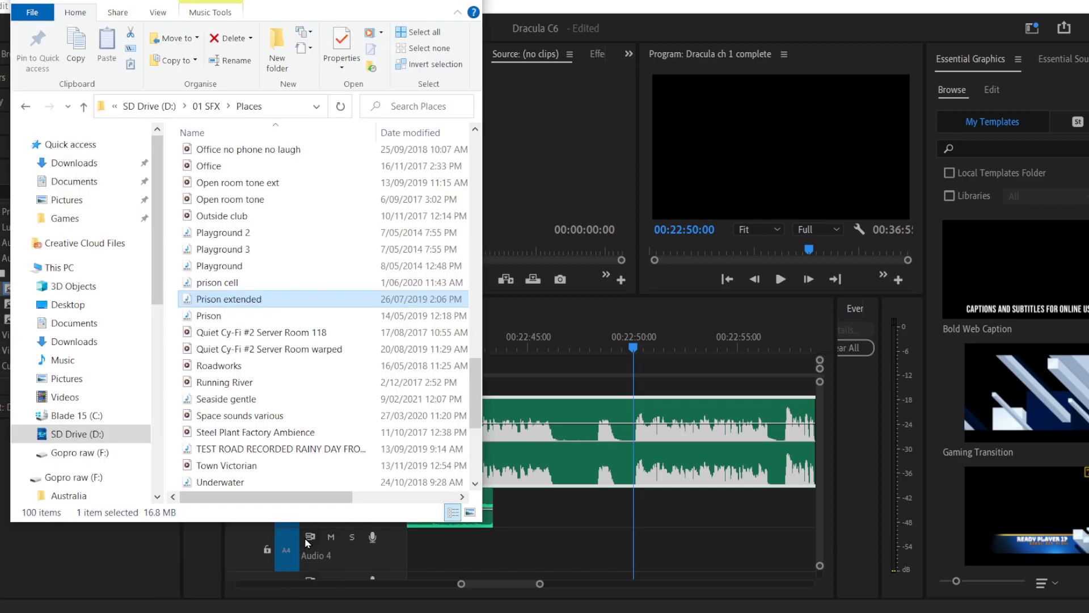
pyautogui.moveTo(460, 469); pyautogui.dragTo(522, 510)
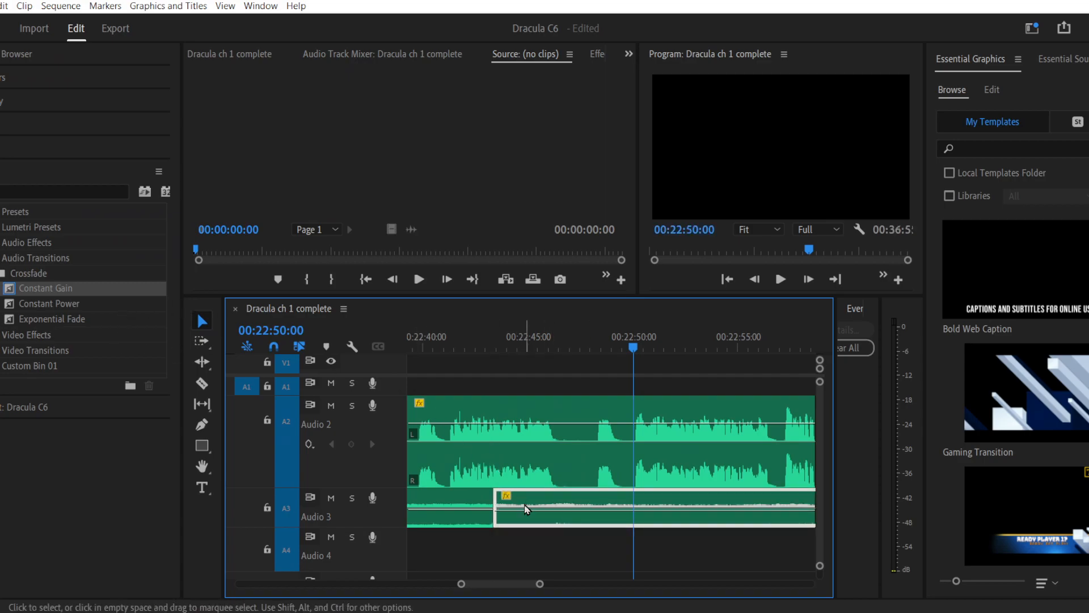
pyautogui.moveTo(73, 293); pyautogui.dragTo(493, 509)
pyautogui.click(471, 347)
pyautogui.click(781, 280)
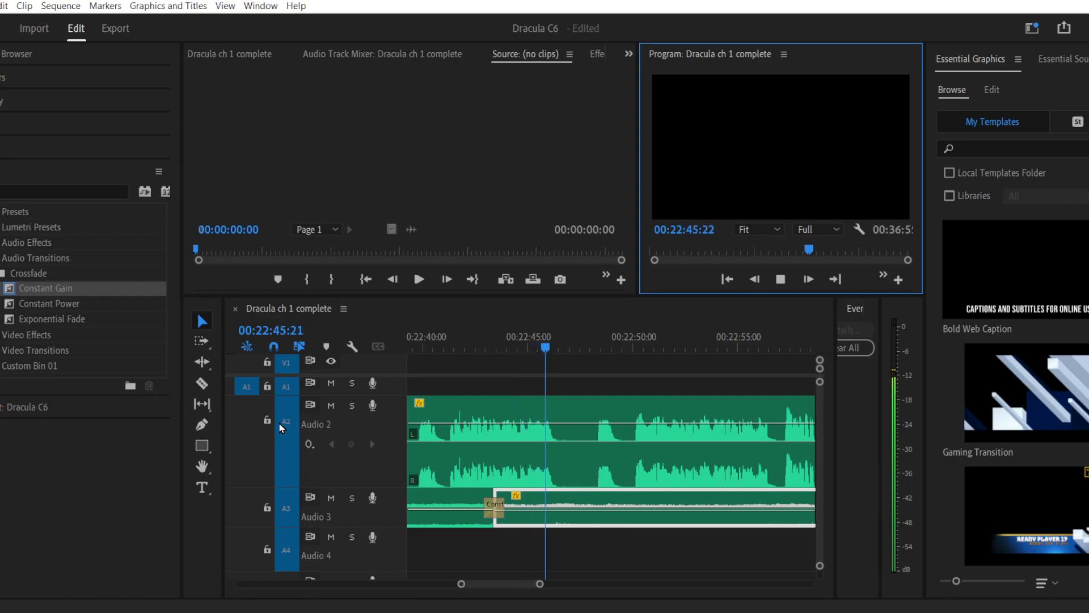
# Step: Add four volume keyframes to the new Audio 3 clip at about 00:22:46, 00:22:48, 00:22:49 and 00:22:51
pyautogui.press('p')
pyautogui.click(548, 511)
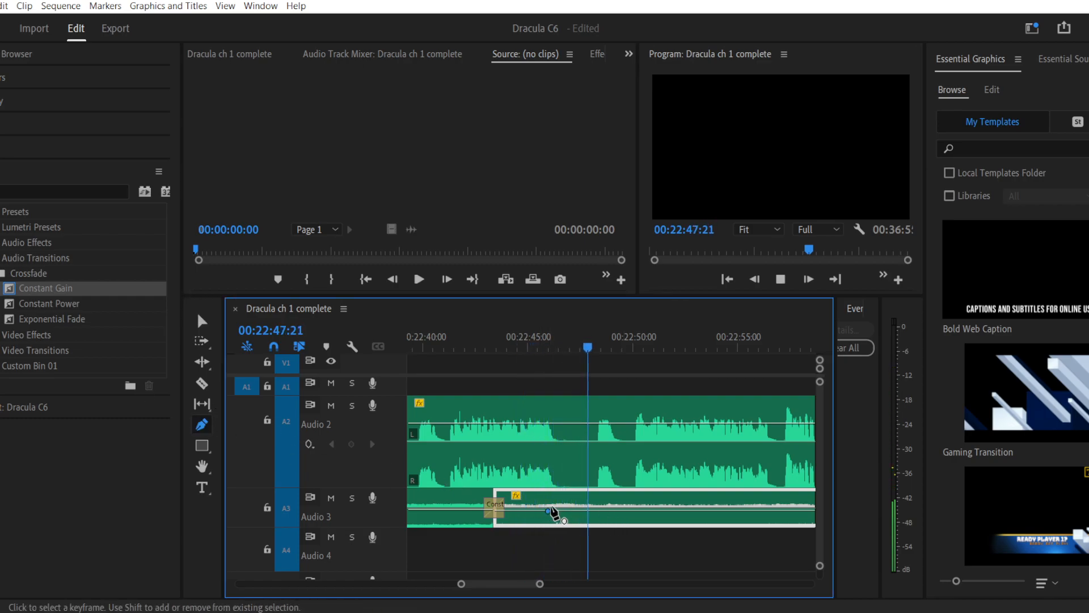
pyautogui.click(596, 511)
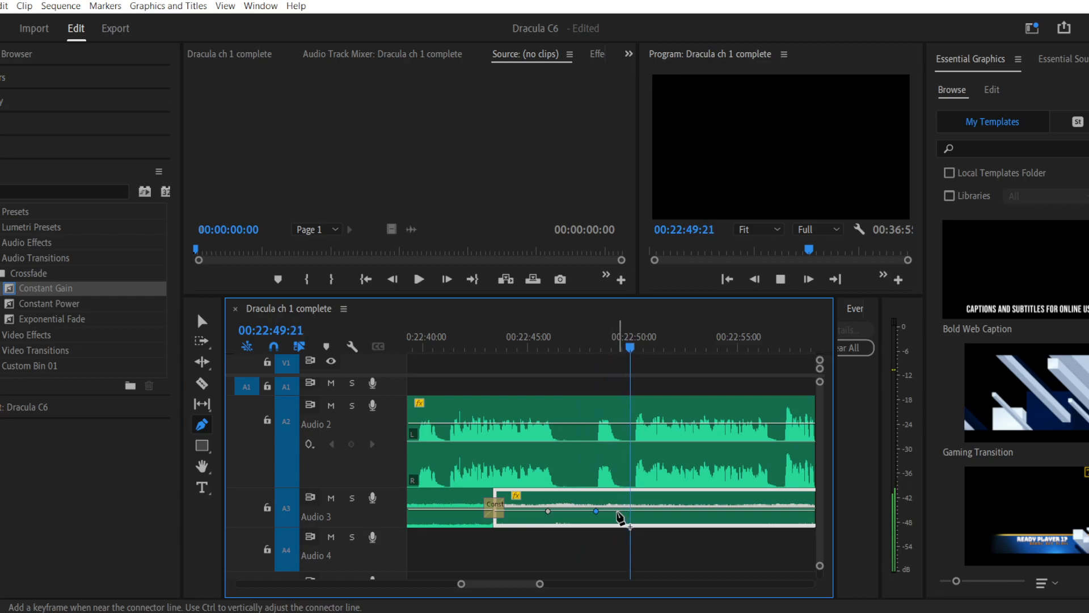
pyautogui.click(620, 511)
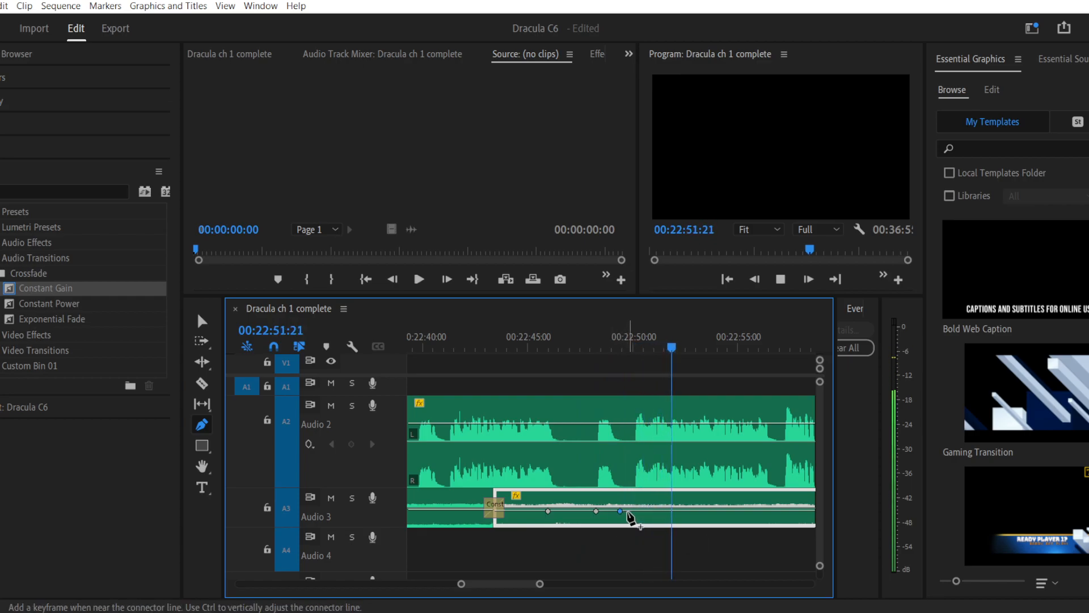
pyautogui.click(664, 511)
# Step: Split the Audio 2 narration at about 00:22:49:17 and move the following clip to start at about 00:22:51
pyautogui.click(202, 383)
pyautogui.click(626, 438)
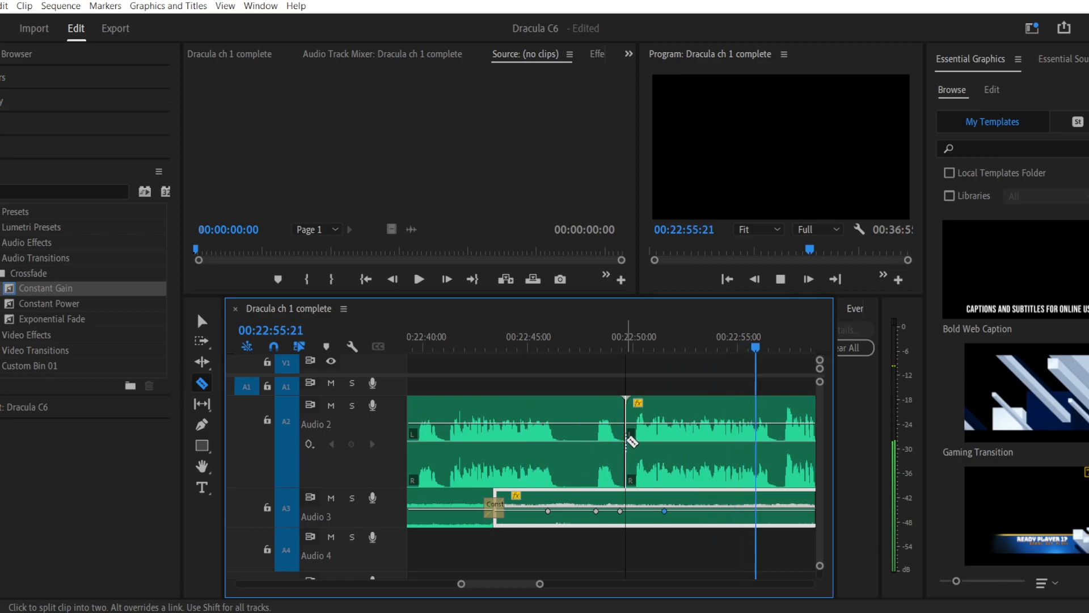
pyautogui.click(202, 321)
pyautogui.moveTo(655, 471); pyautogui.dragTo(681, 473)
pyautogui.press('space')
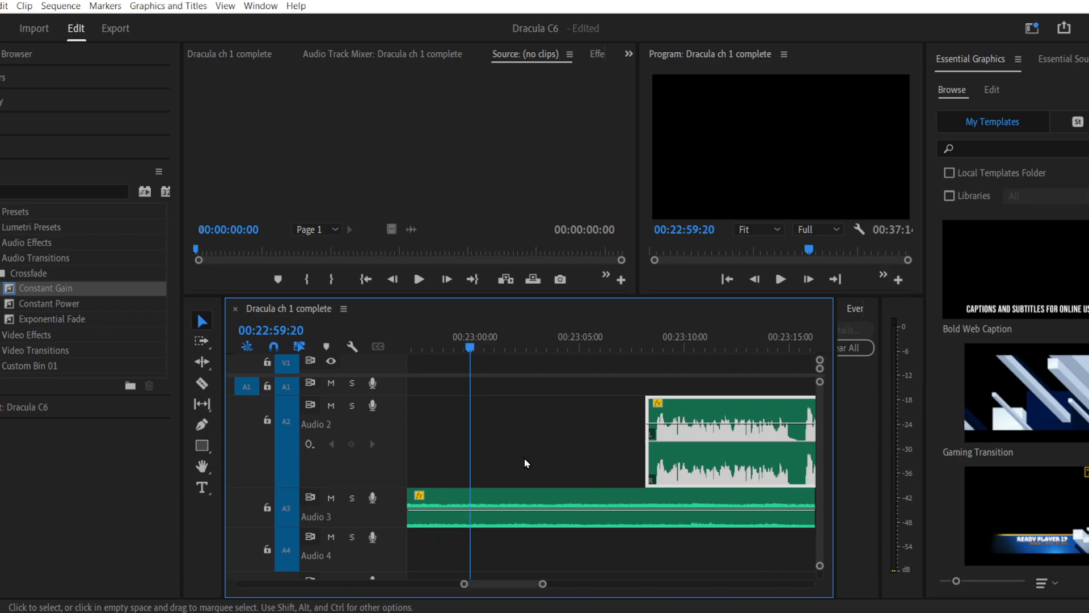
pyautogui.moveTo(447, 345)
pyautogui.mouseDown()
pyautogui.moveTo(435, 346)
pyautogui.moveTo(456, 346)
pyautogui.mouseUp()
pyautogui.moveTo(464, 583); pyautogui.dragTo(459, 583)
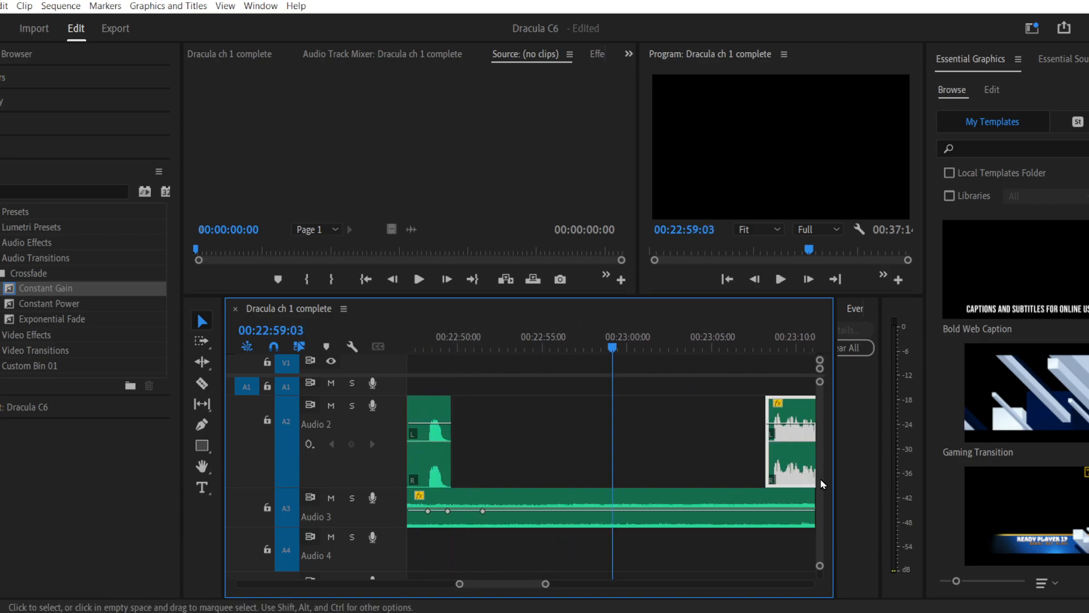
pyautogui.moveTo(801, 466); pyautogui.dragTo(510, 470)
# Step: Lower the Audio 3 ambience between the two middle keyframes to form a dip and replay the passage
pyautogui.moveTo(448, 512); pyautogui.dragTo(430, 520)
pyautogui.moveTo(426, 343); pyautogui.dragTo(490, 350)
pyautogui.press('space')
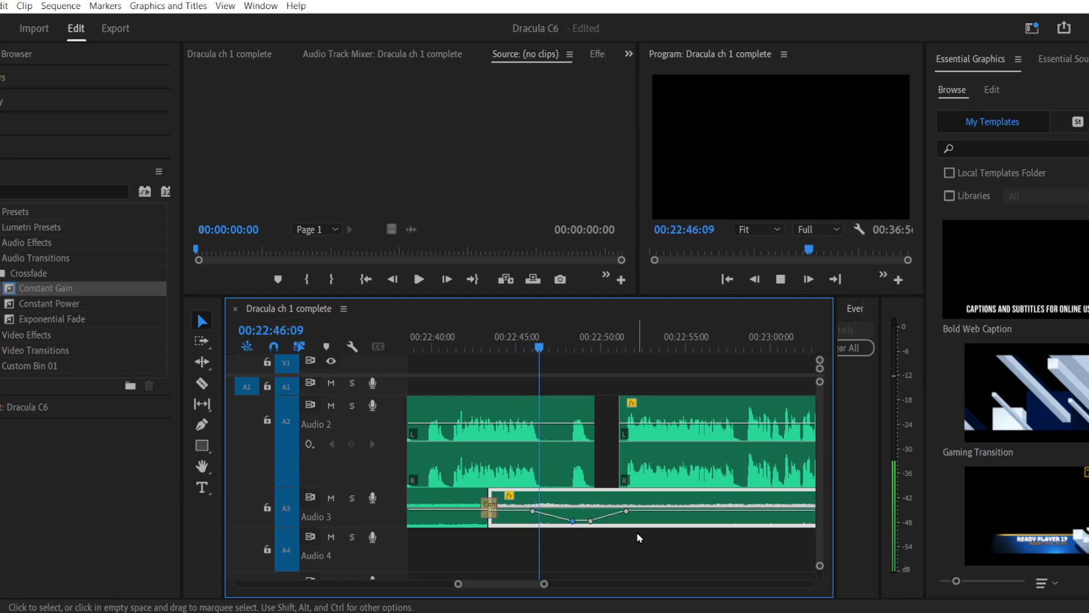
# Step: Move the narration clip after the gap earlier to start at 00:22:50:06 and play across the pause
pyautogui.moveTo(457, 585); pyautogui.dragTo(462, 586)
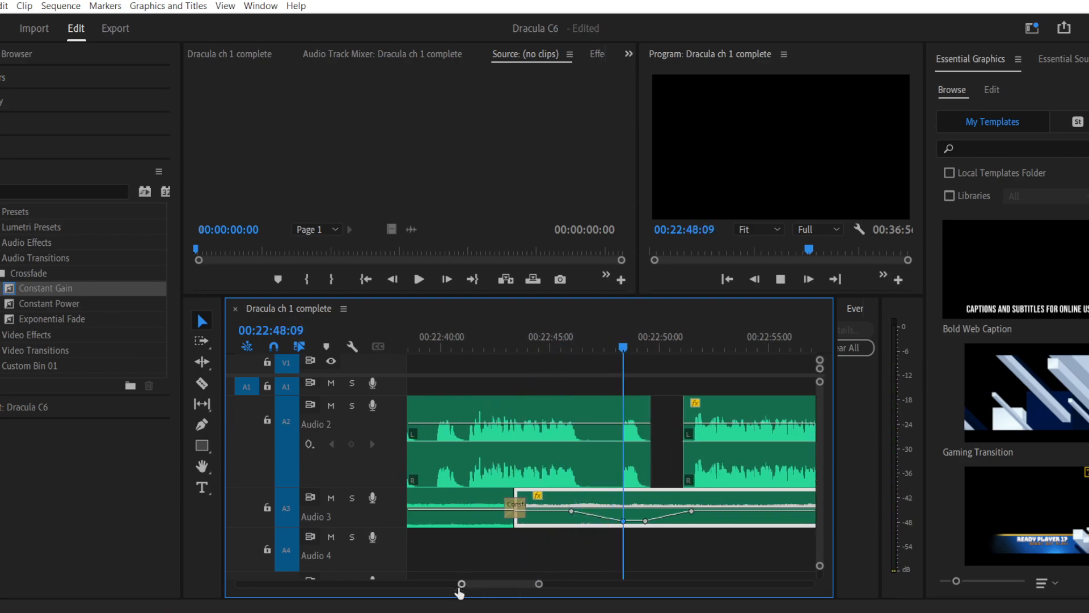
pyautogui.moveTo(719, 470); pyautogui.dragTo(697, 474)
pyautogui.press('space')
pyautogui.click(620, 373)
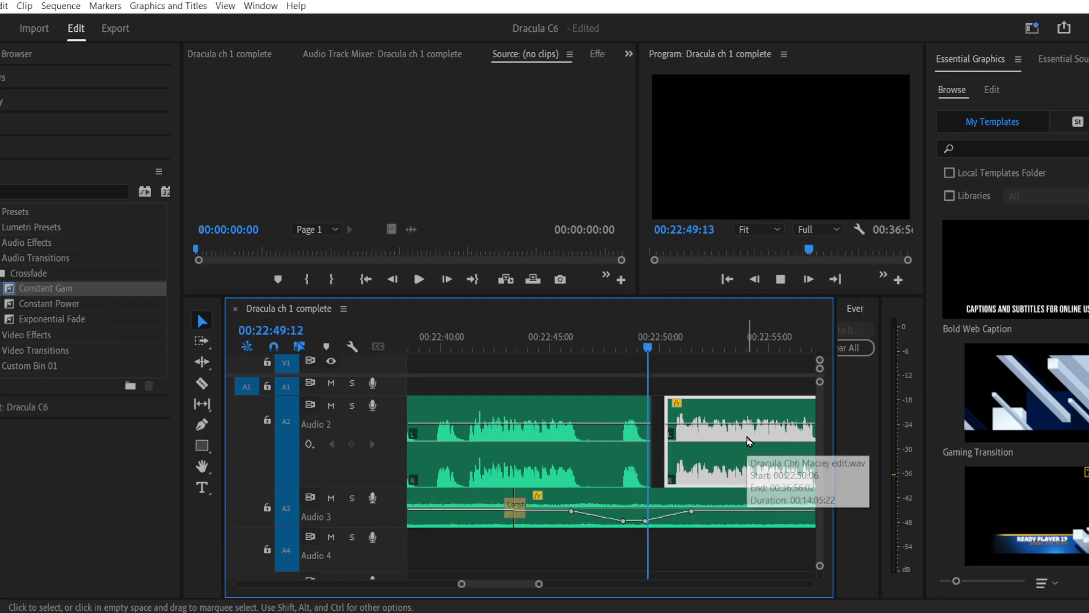
pyautogui.press('space')
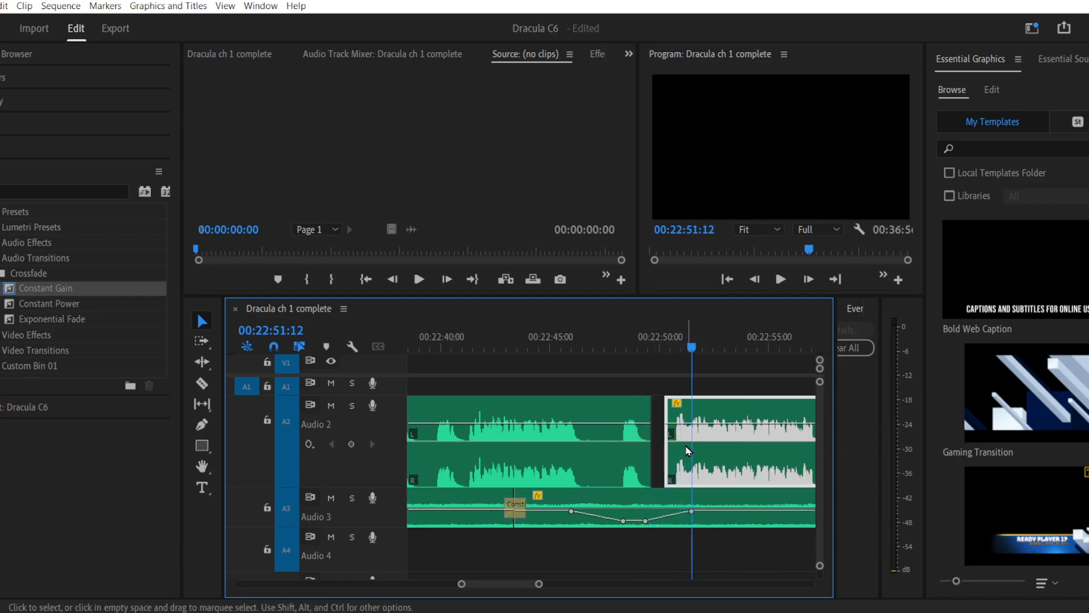
# Step: Tighten the pause further by moving the following narration clip to start at 00:22:49:22, and replay it
pyautogui.moveTo(461, 583); pyautogui.dragTo(476, 583)
pyautogui.moveTo(590, 471); pyautogui.dragTo(564, 464)
pyautogui.click(424, 347)
pyautogui.press('space')
pyautogui.scroll(-1, 561, 401)
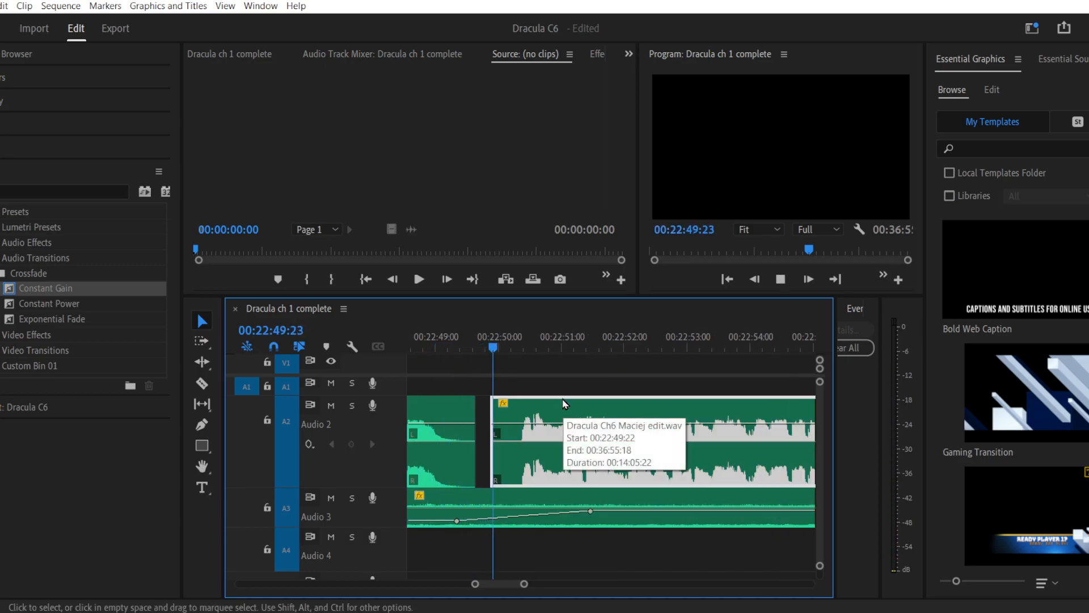
pyautogui.press('space')
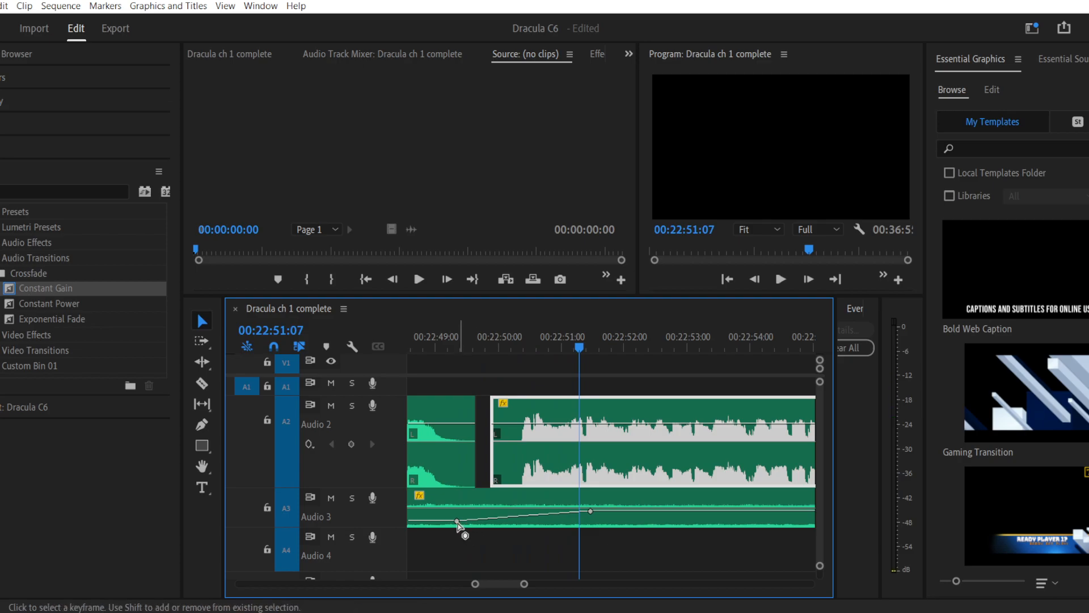
# Step: Shift the last two Audio 3 dip keyframes earlier to about 00:22:49:02 and 00:22:50:17, fine-tune the last one's level and replay
pyautogui.moveTo(457, 521); pyautogui.dragTo(440, 520)
pyautogui.moveTo(591, 512); pyautogui.dragTo(541, 508)
pyautogui.click(489, 344)
pyautogui.press('space')
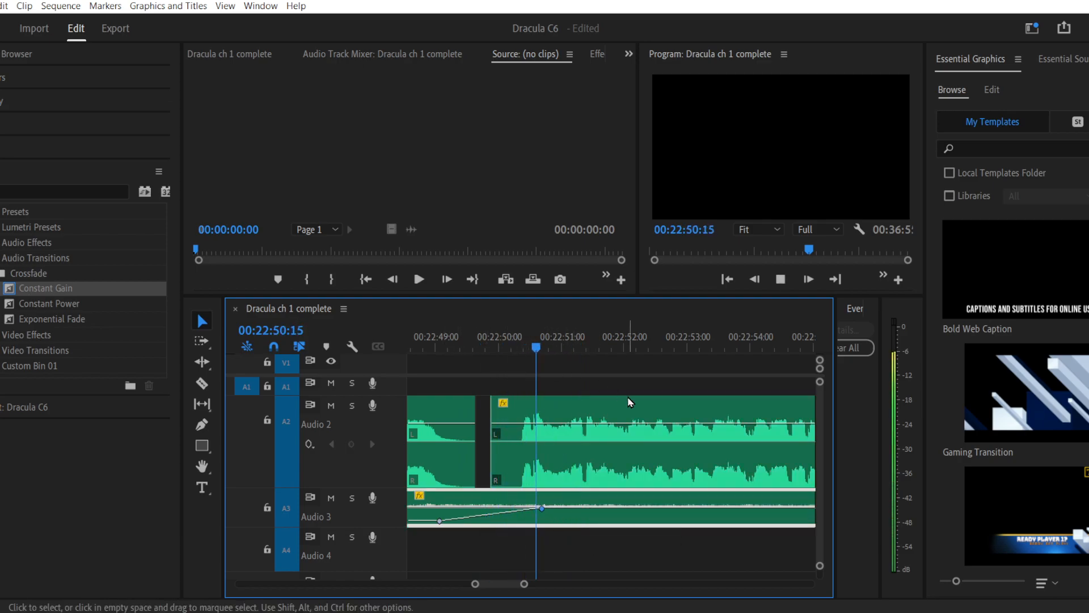
pyautogui.moveTo(543, 509); pyautogui.dragTo(542, 513)
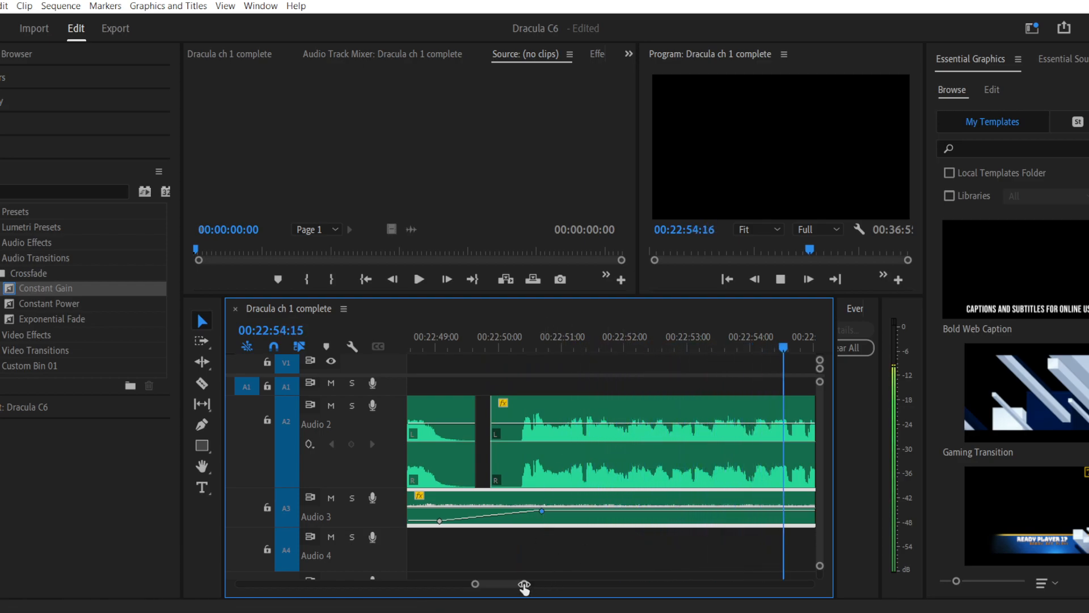
# Step: Play on and split the Audio 2 narration at the phrase start, at about 00:22:57:10
pyautogui.moveTo(522, 584); pyautogui.dragTo(558, 583)
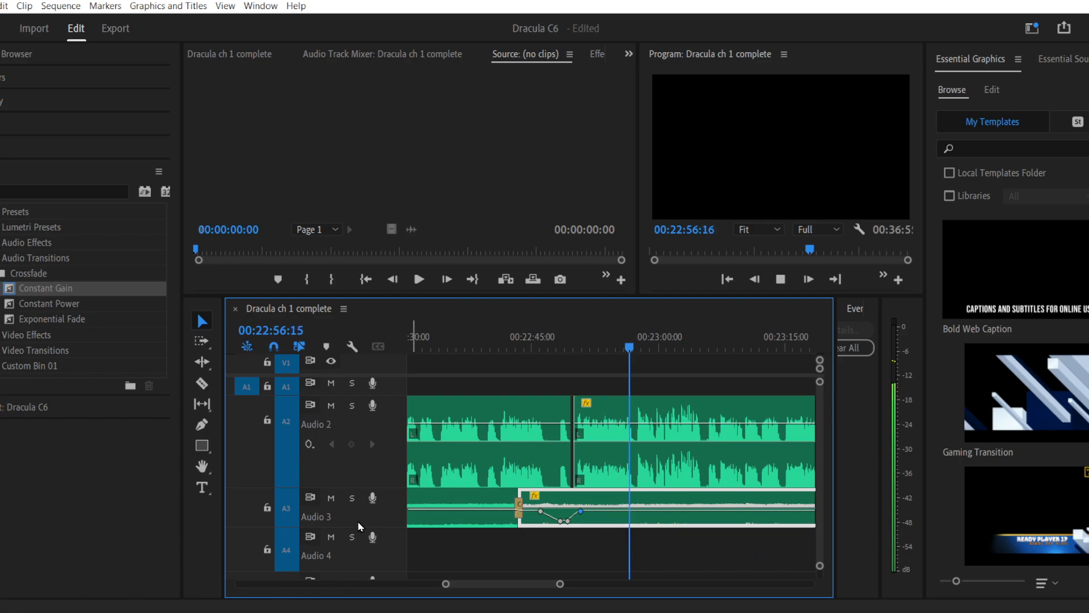
pyautogui.moveTo(446, 583); pyautogui.dragTo(455, 584)
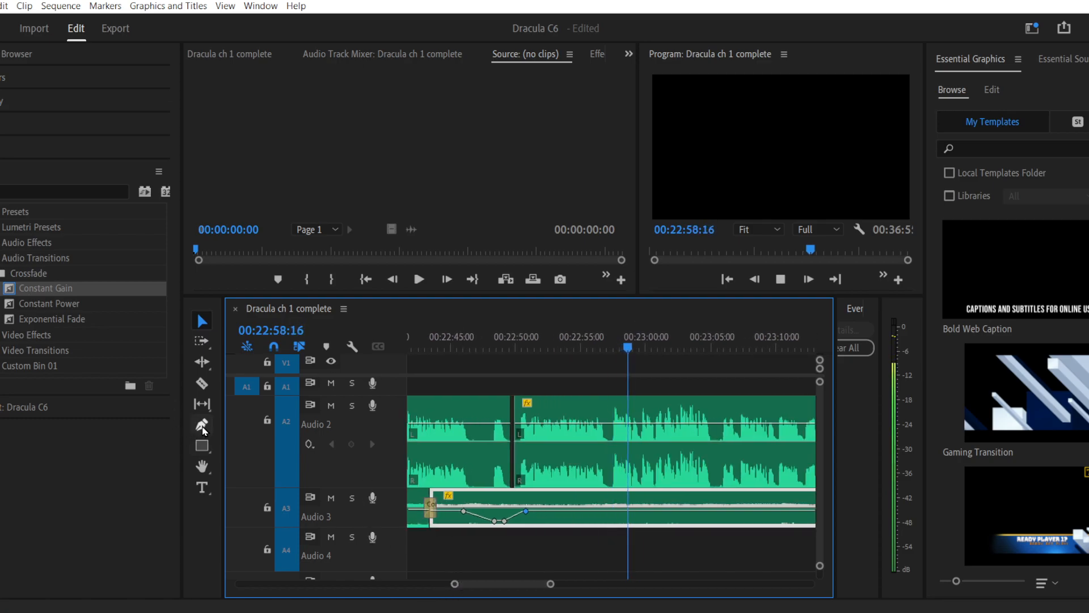
pyautogui.click(202, 384)
pyautogui.click(611, 440)
pyautogui.click(619, 348)
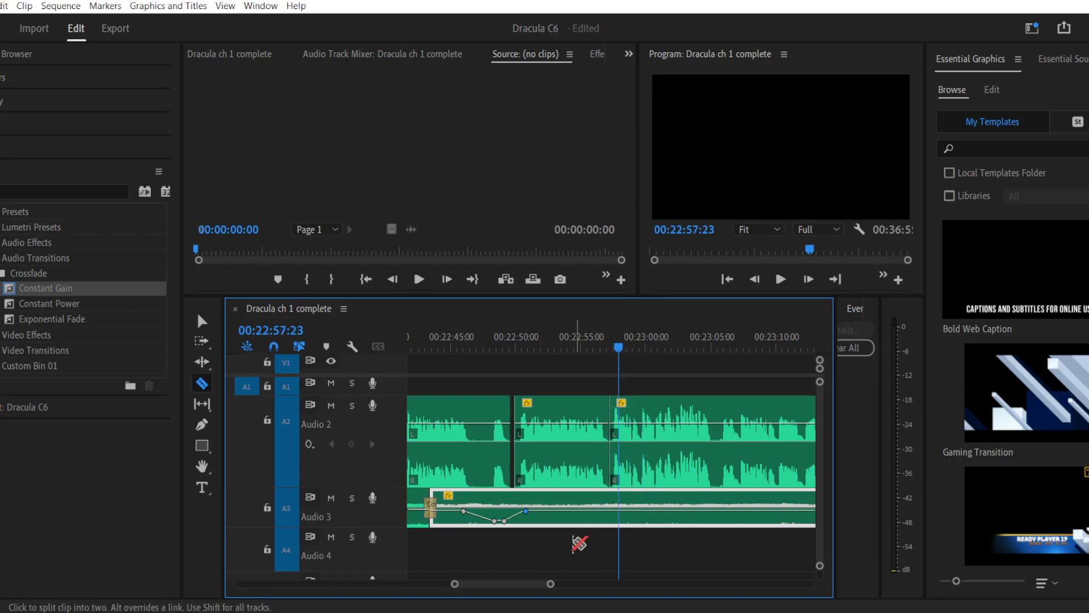
# Step: Split the Audio 2 narration at about 00:22:58:22, 00:22:59:16 and 00:23:05:05
pyautogui.moveTo(454, 584); pyautogui.dragTo(462, 583)
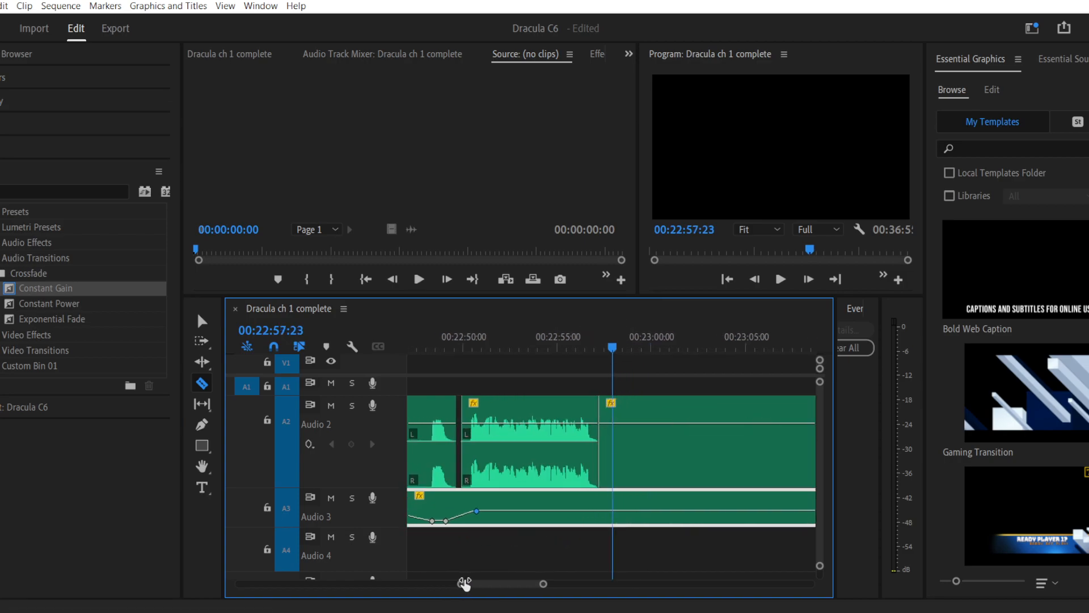
pyautogui.press('space')
pyautogui.press('space')
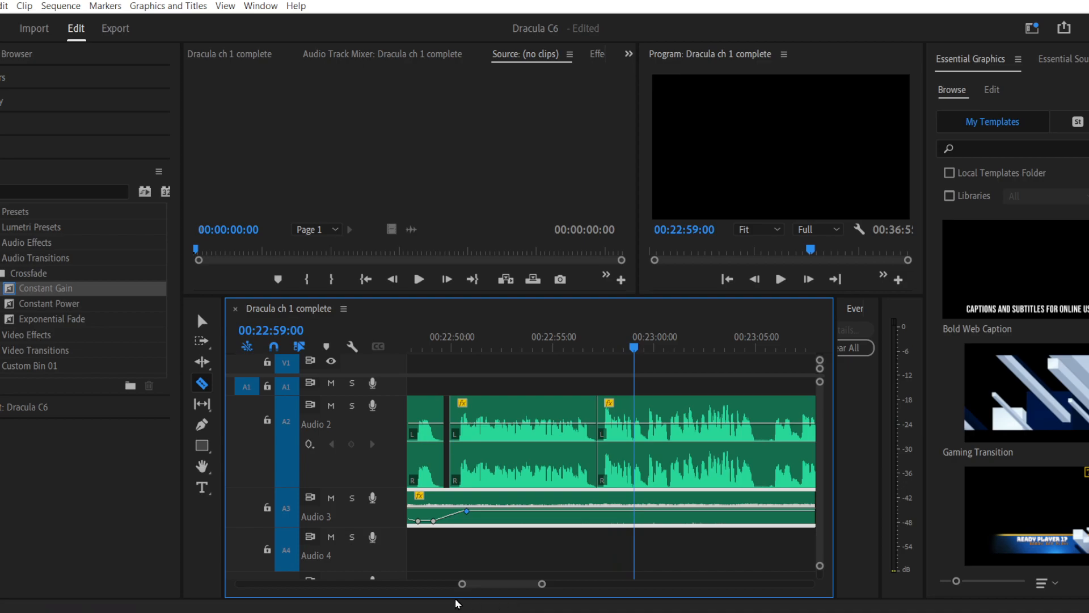
pyautogui.moveTo(465, 583); pyautogui.dragTo(483, 583)
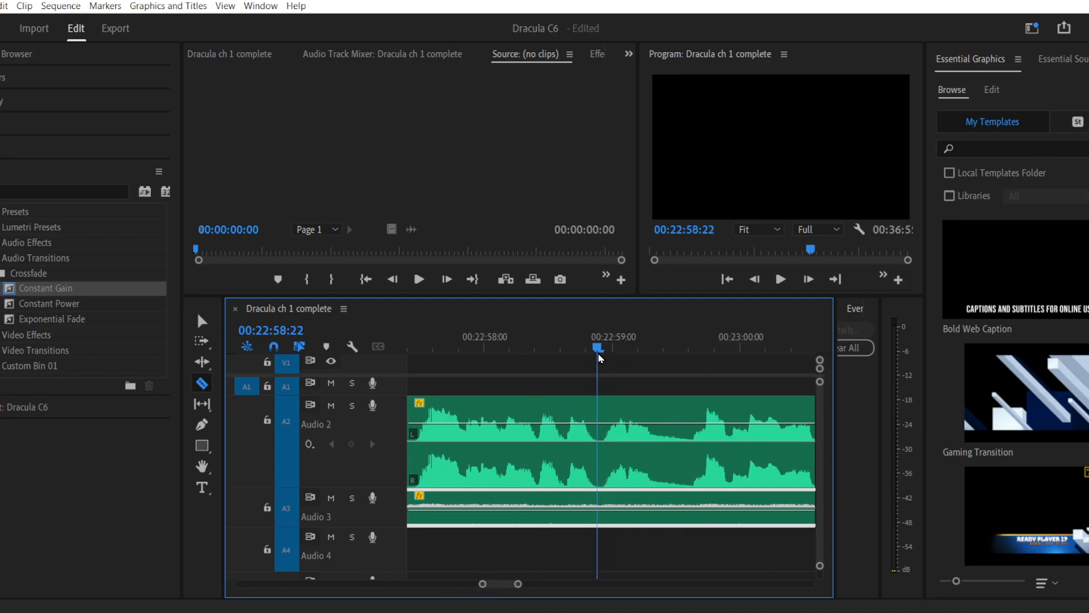
pyautogui.press('space')
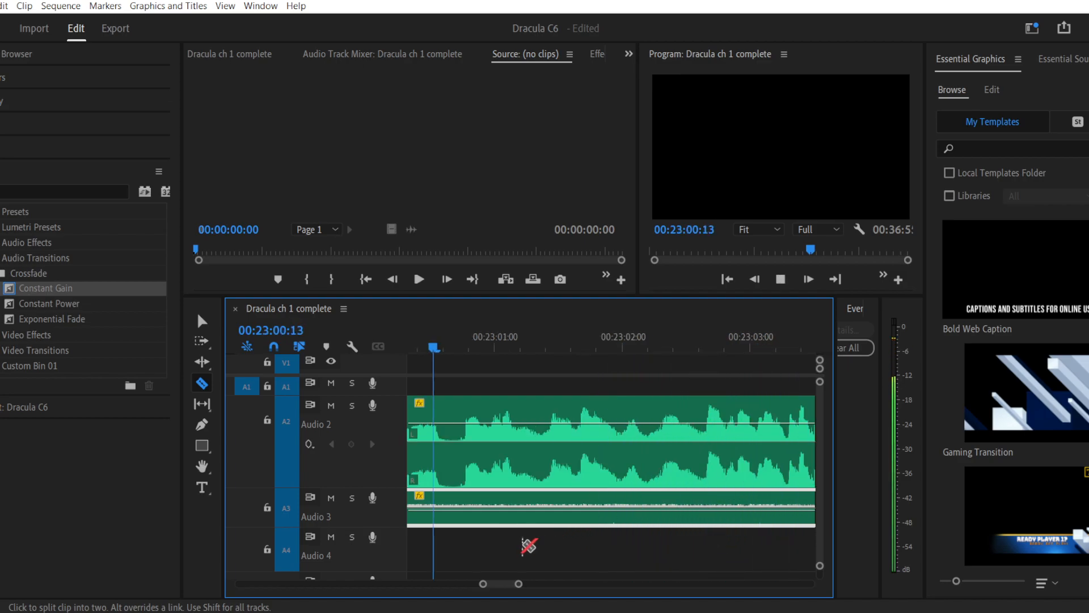
pyautogui.moveTo(519, 586); pyautogui.dragTo(534, 584)
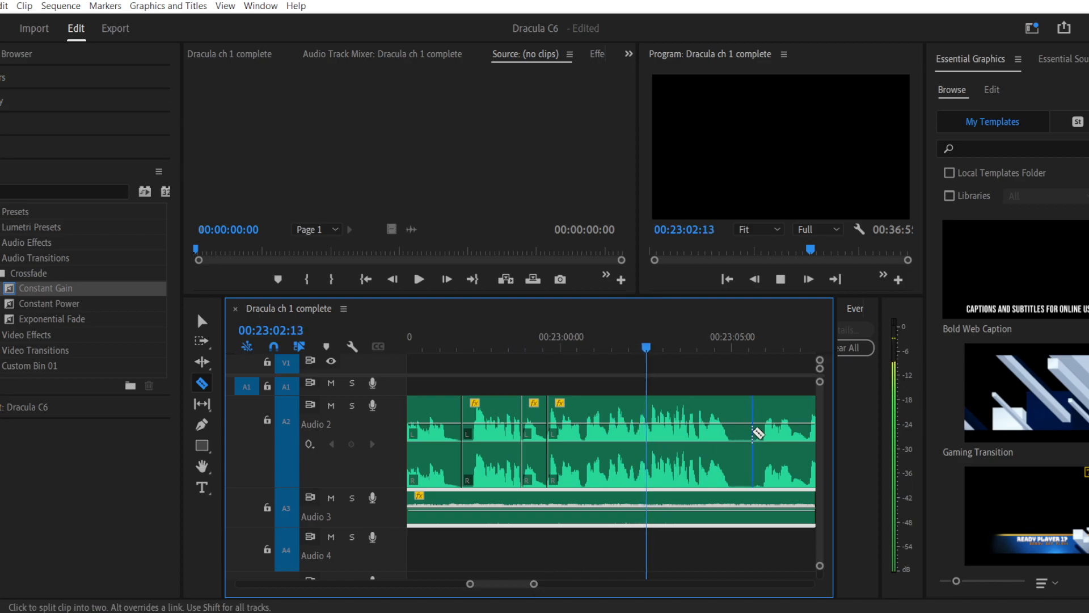
pyautogui.click(737, 419)
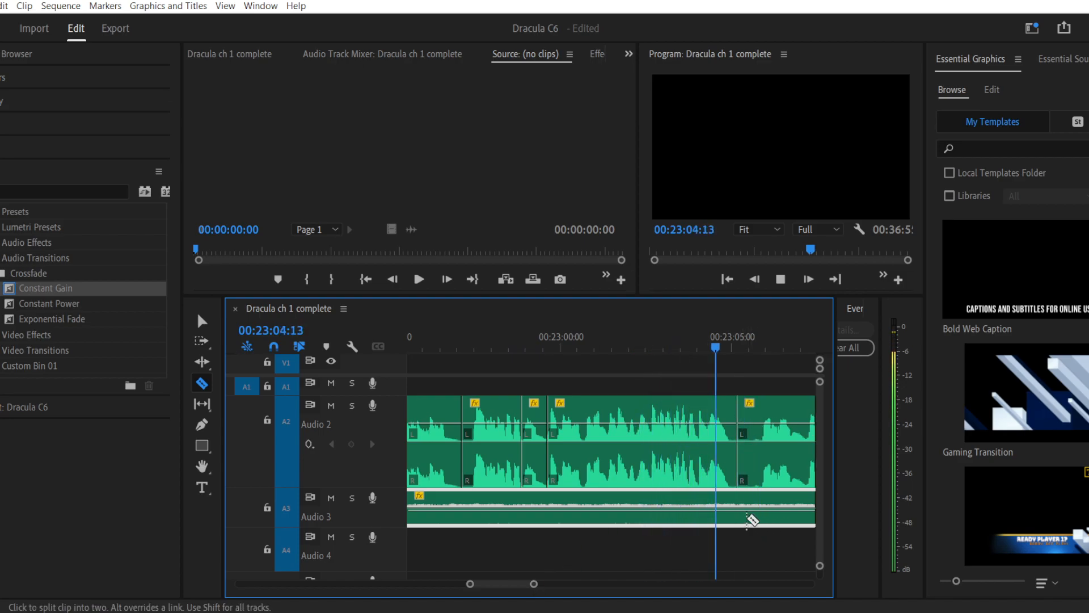
# Step: Slightly lower the volume of the narration pieces starting at about 00:22:57 and 00:22:59, and replay them
pyautogui.click(202, 321)
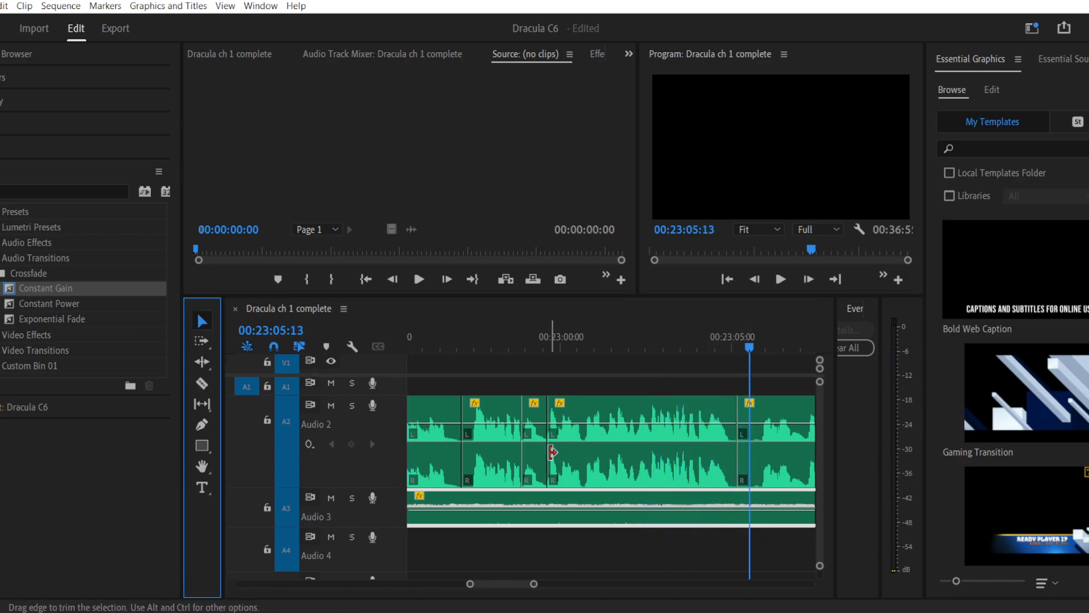
pyautogui.click(493, 424)
pyautogui.moveTo(493, 424); pyautogui.dragTo(494, 431)
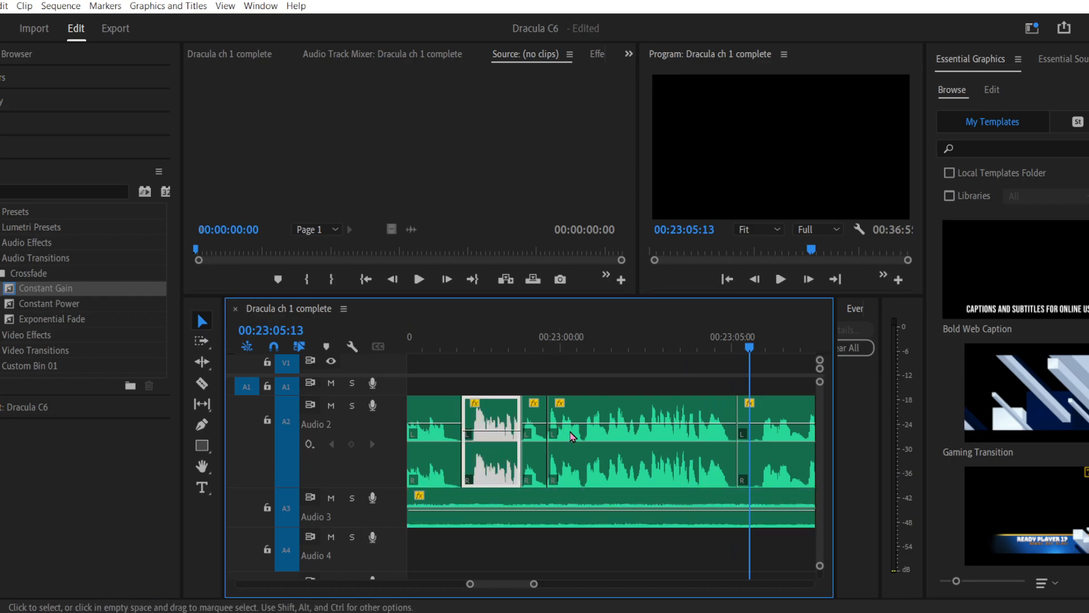
pyautogui.click(588, 424)
pyautogui.moveTo(588, 424); pyautogui.dragTo(588, 426)
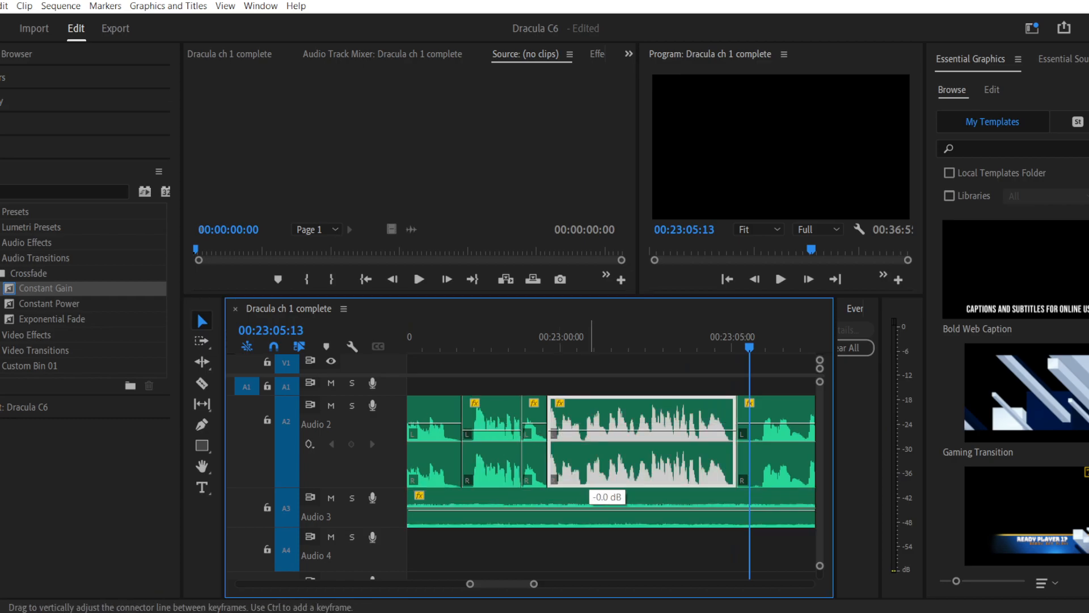
pyautogui.moveTo(468, 346); pyautogui.dragTo(418, 353)
pyautogui.scroll(3, 638, 480)
pyautogui.press('space')
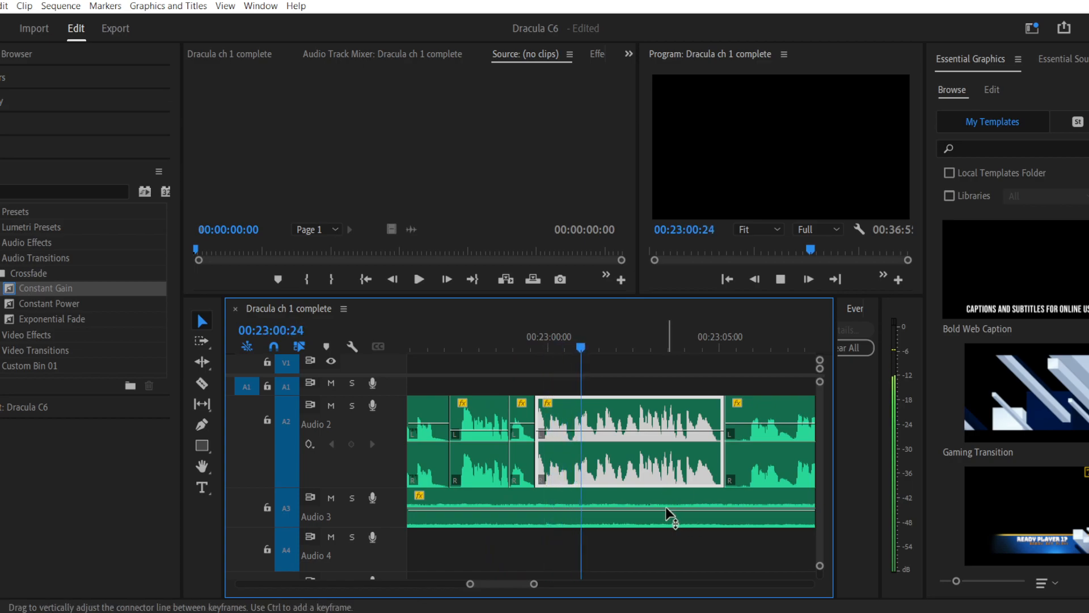
# Step: Play on and add four Audio 3 volume keyframes at about 00:23:04:14, 00:23:06:00, 00:23:06:20 and 00:23:08:02
pyautogui.moveTo(534, 584); pyautogui.dragTo(515, 586)
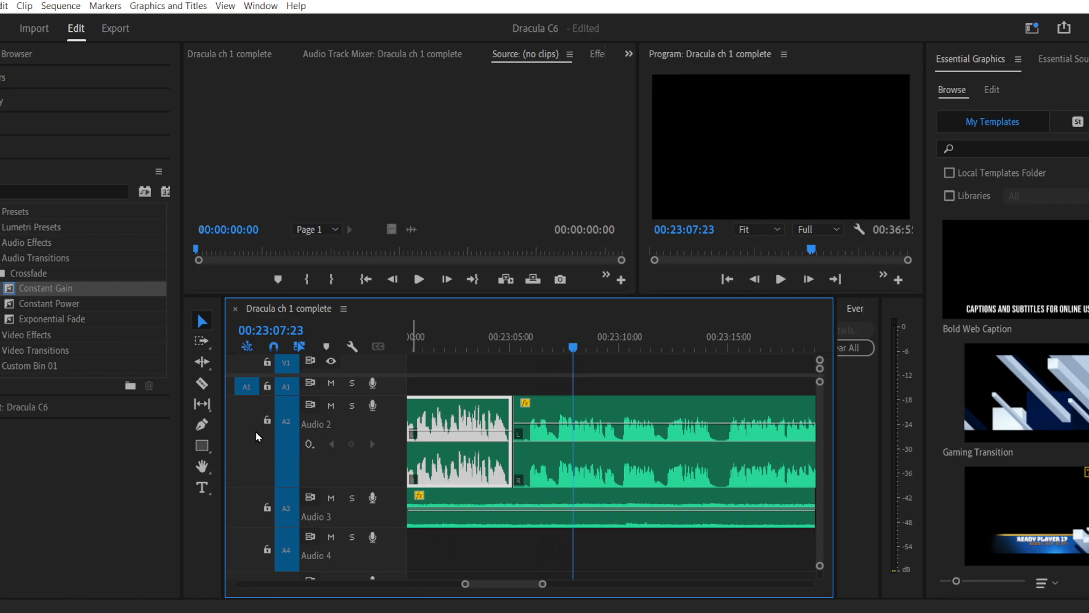
pyautogui.click(208, 426)
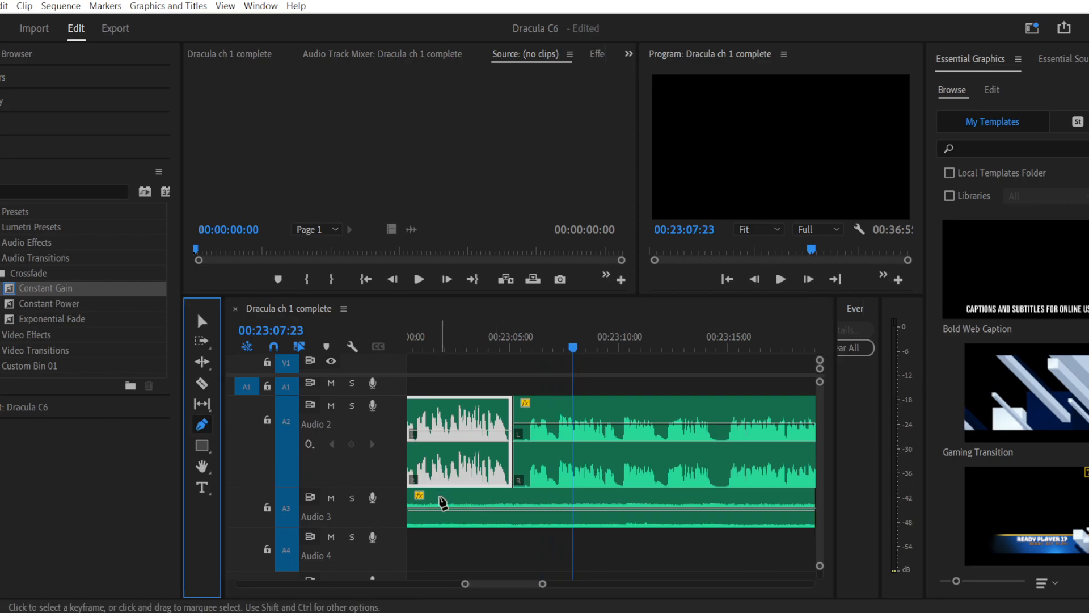
pyautogui.click(501, 510)
pyautogui.click(532, 511)
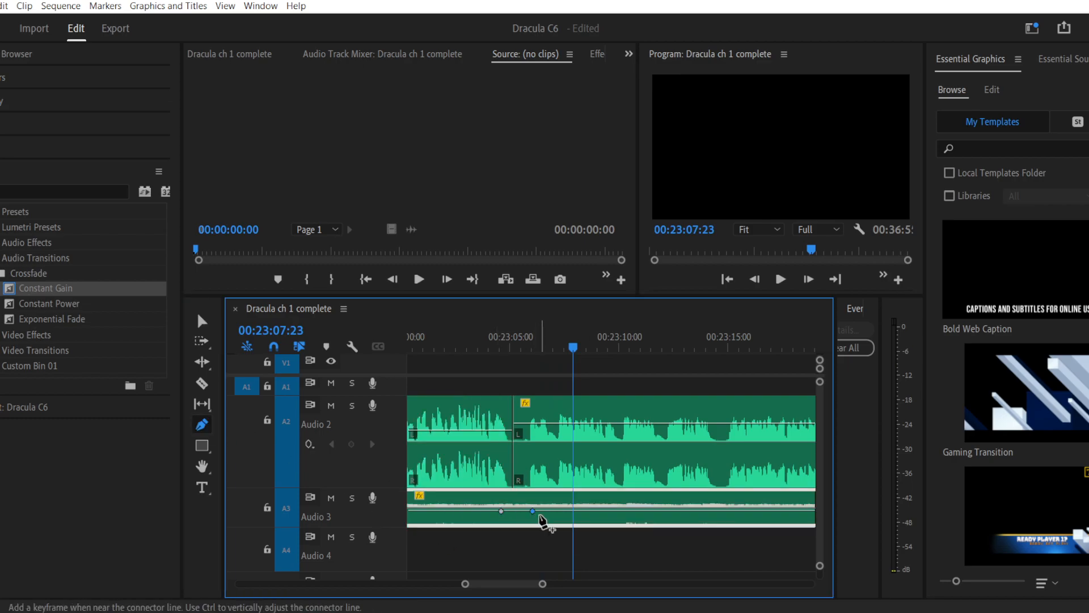
pyautogui.click(550, 511)
pyautogui.click(577, 511)
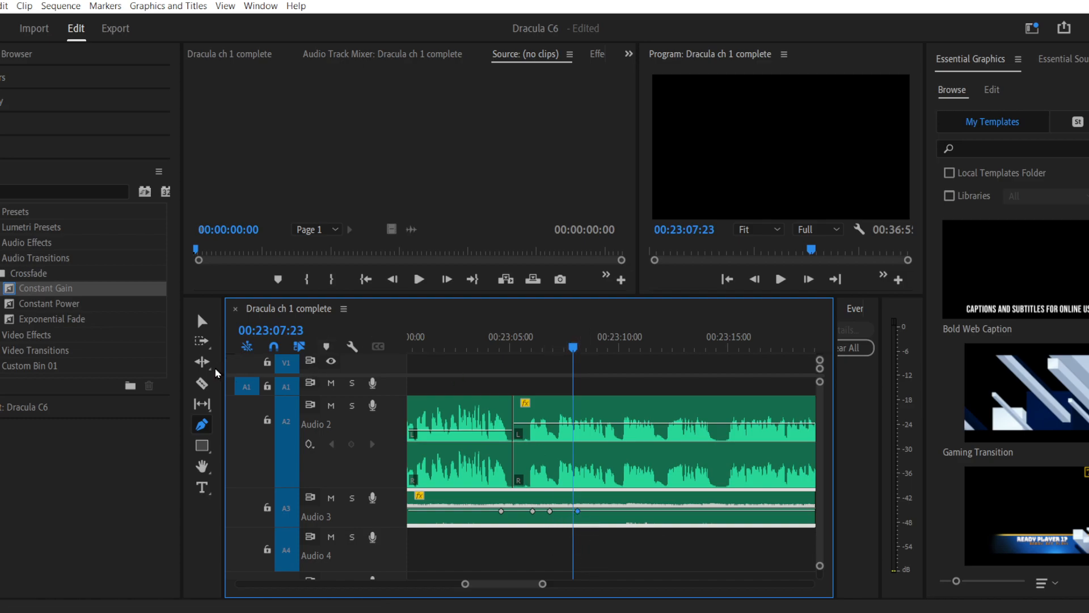
# Step: Split the Audio 2 narration at about 00:23:07:04, shift the later part to 00:23:07:23 and trim the earlier part's end to about 00:23:06:21
pyautogui.click(202, 383)
pyautogui.click(465, 584)
pyautogui.moveTo(465, 586); pyautogui.dragTo(484, 586)
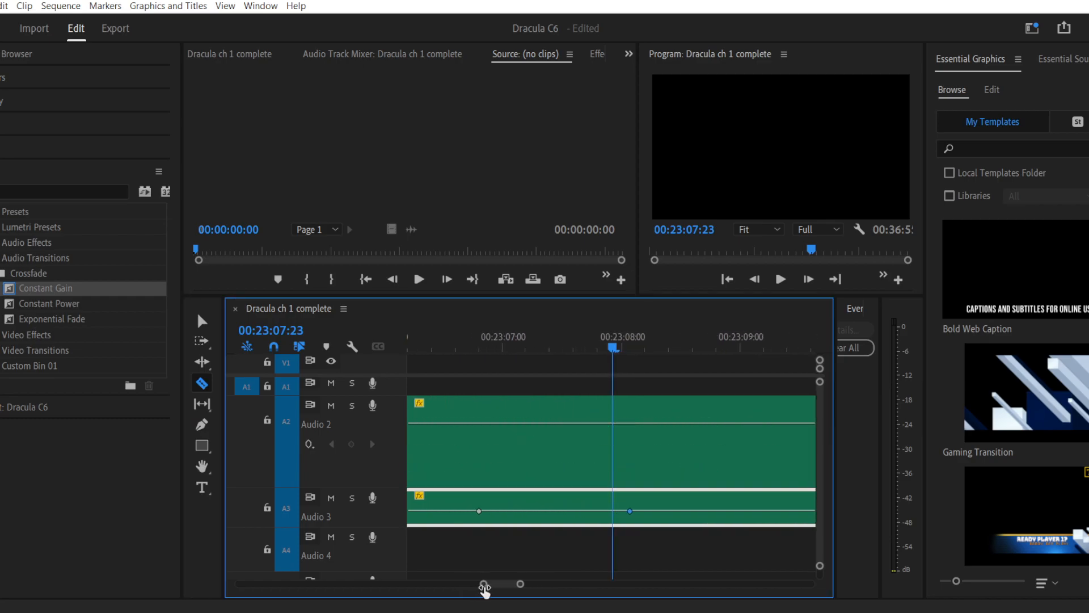
pyautogui.click(203, 321)
pyautogui.moveTo(549, 462); pyautogui.dragTo(642, 469)
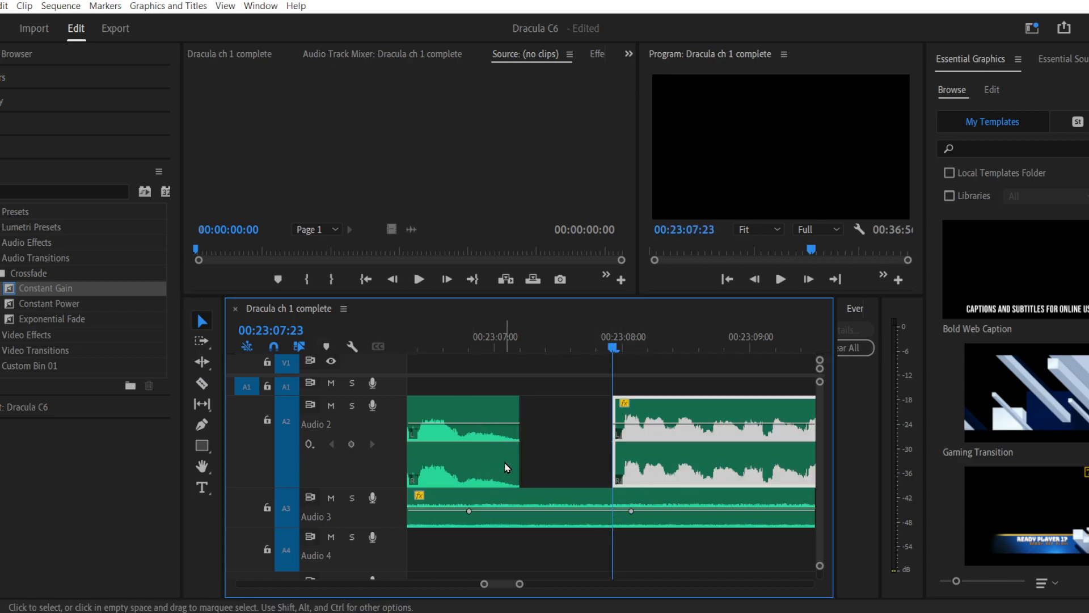
pyautogui.moveTo(517, 459); pyautogui.dragTo(466, 461)
# Step: Fade the end of the shortened narration piece to silence with two volume keyframes before the gap and replay it
pyautogui.click(201, 424)
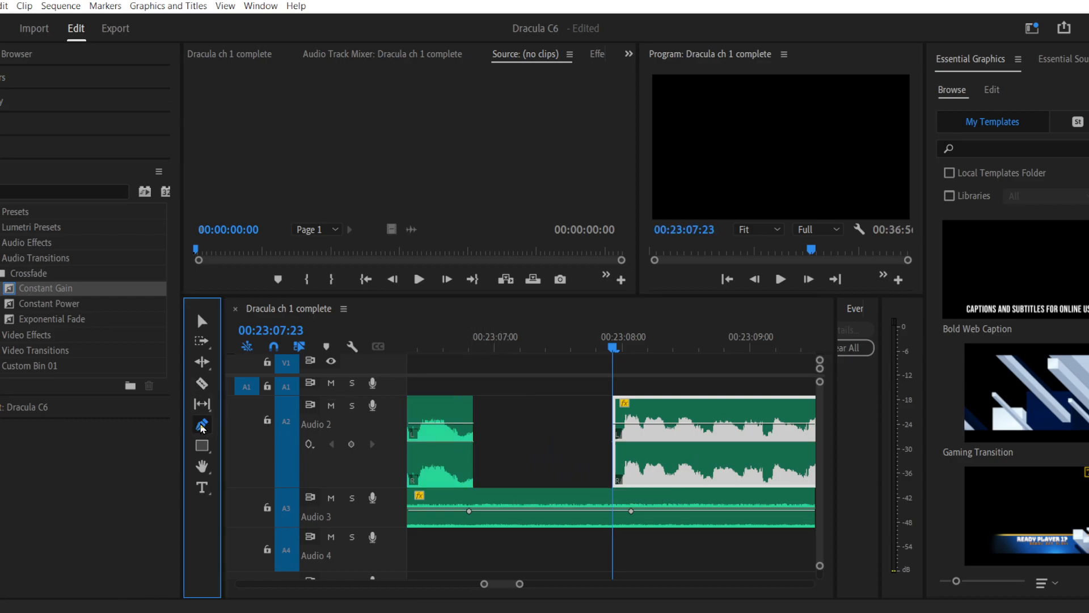
pyautogui.click(457, 425)
pyautogui.moveTo(470, 426); pyautogui.dragTo(488, 489)
pyautogui.click(426, 342)
pyautogui.press('space')
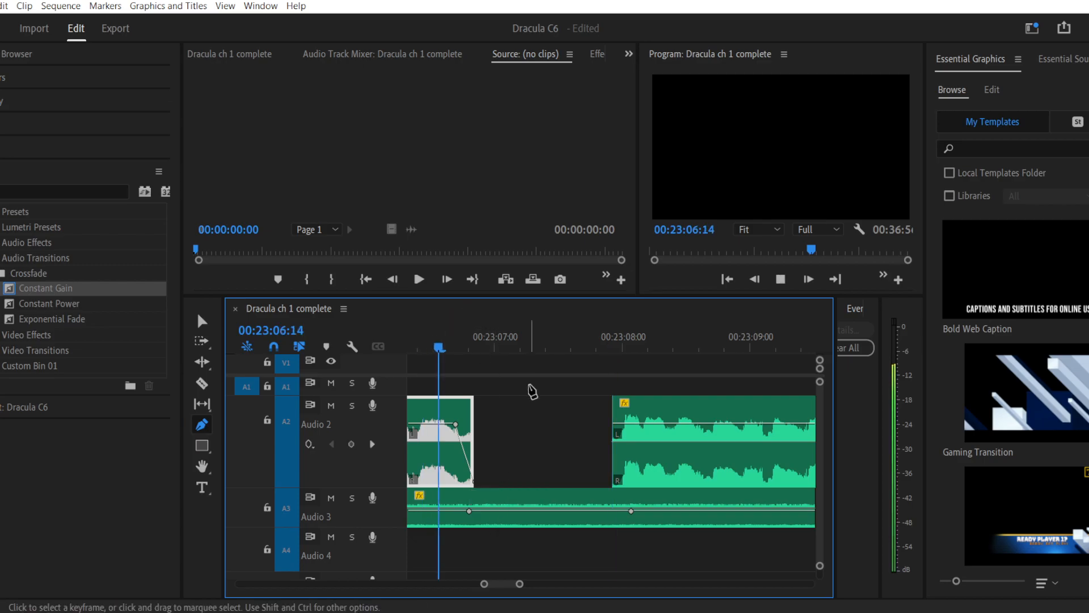
# Step: Lower the two middle Audio 3 keyframes around 00:23:06 to dip the ambience, and replay the passage
pyautogui.click(201, 321)
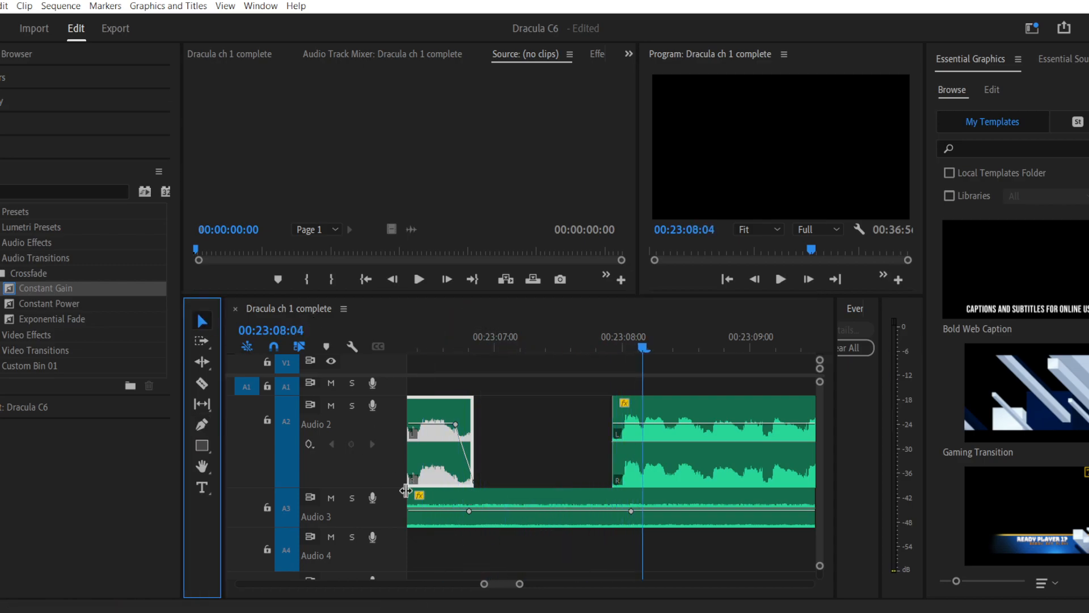
pyautogui.moveTo(469, 511); pyautogui.dragTo(469, 521)
pyautogui.moveTo(462, 349); pyautogui.dragTo(485, 347)
pyautogui.press('space')
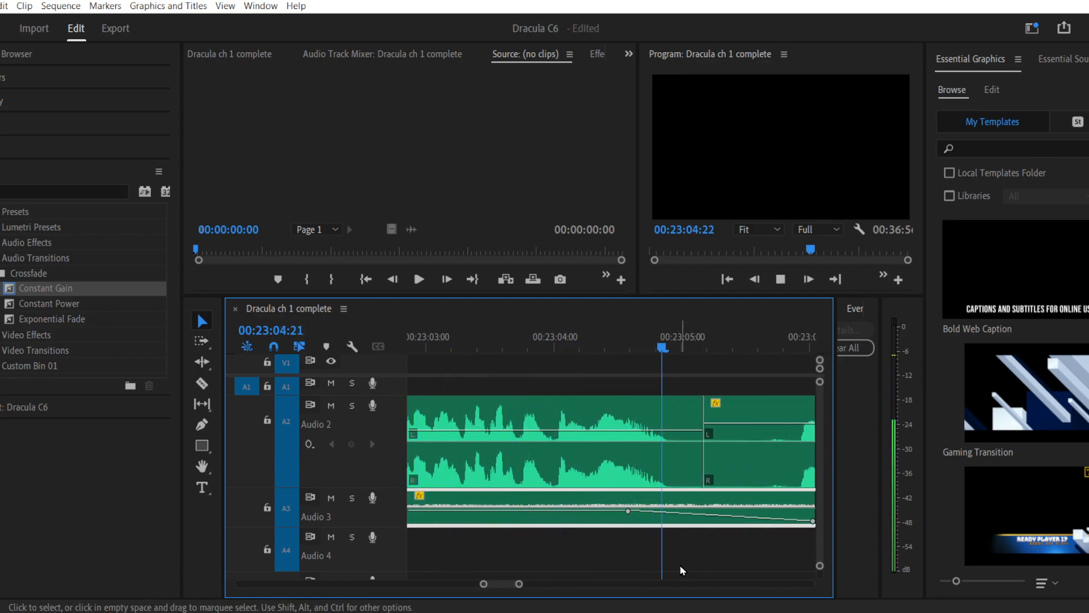
pyautogui.press('space')
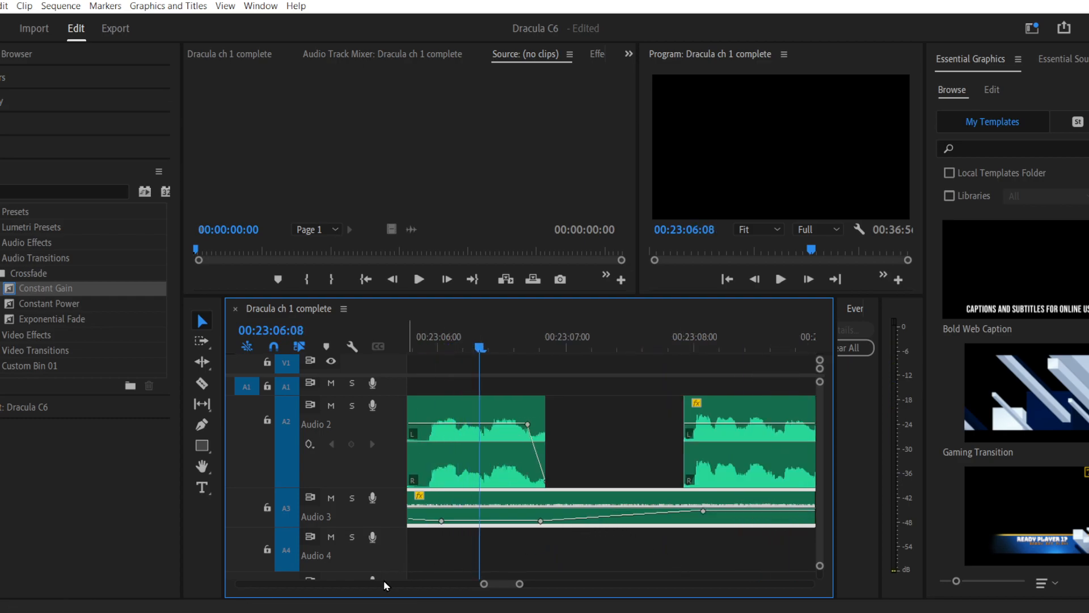
# Step: Shift the Audio 2 narration from the short piece at about 00:23:05 onward roughly one second later, to start near 00:23:06:06
pyautogui.moveTo(525, 588); pyautogui.dragTo(565, 588)
pyautogui.moveTo(659, 384); pyautogui.dragTo(655, 469)
pyautogui.moveTo(445, 584); pyautogui.dragTo(472, 584)
# Step: Retime the Audio 3 dip keyframes to about 00:23:04:06, 00:23:07:00, 00:23:07:20 and 00:23:09:13, replaying the dip
pyautogui.moveTo(679, 511); pyautogui.dragTo(734, 512)
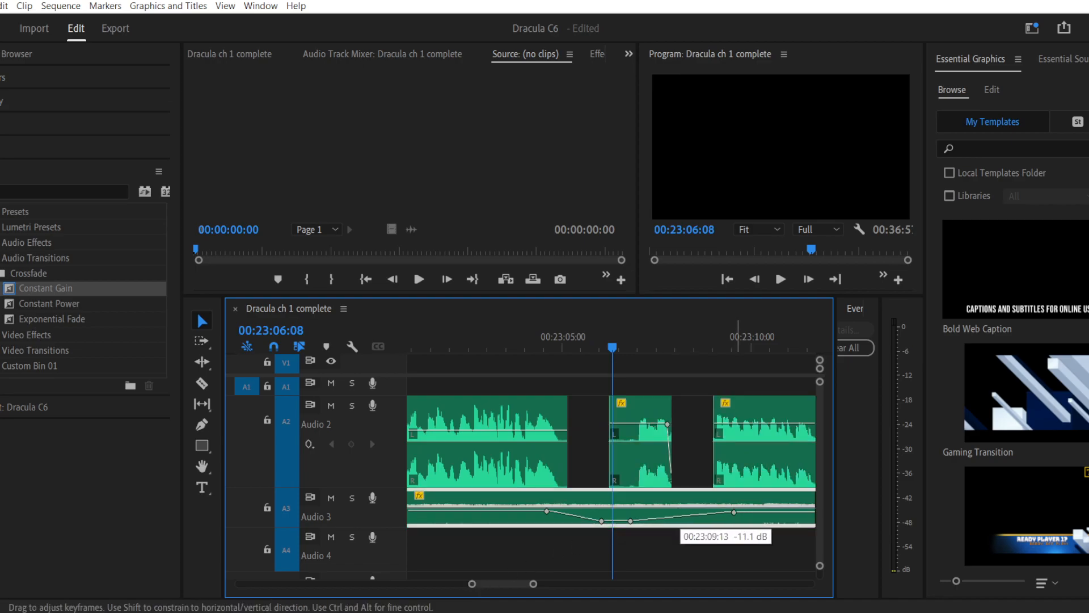
pyautogui.moveTo(630, 520); pyautogui.dragTo(667, 521)
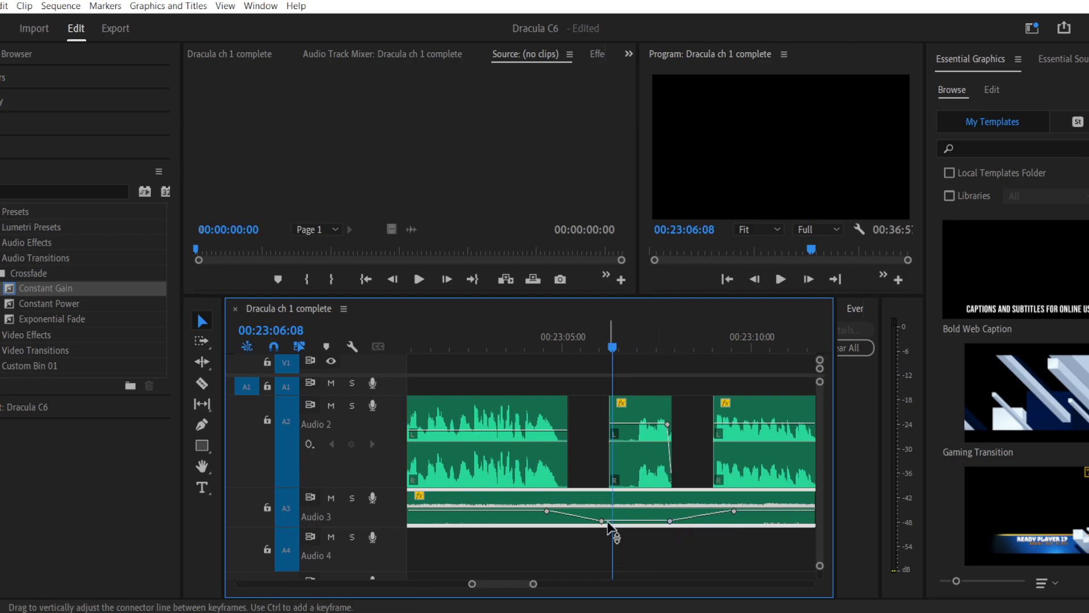
pyautogui.moveTo(602, 521); pyautogui.dragTo(635, 520)
pyautogui.click(472, 339)
pyautogui.press('space')
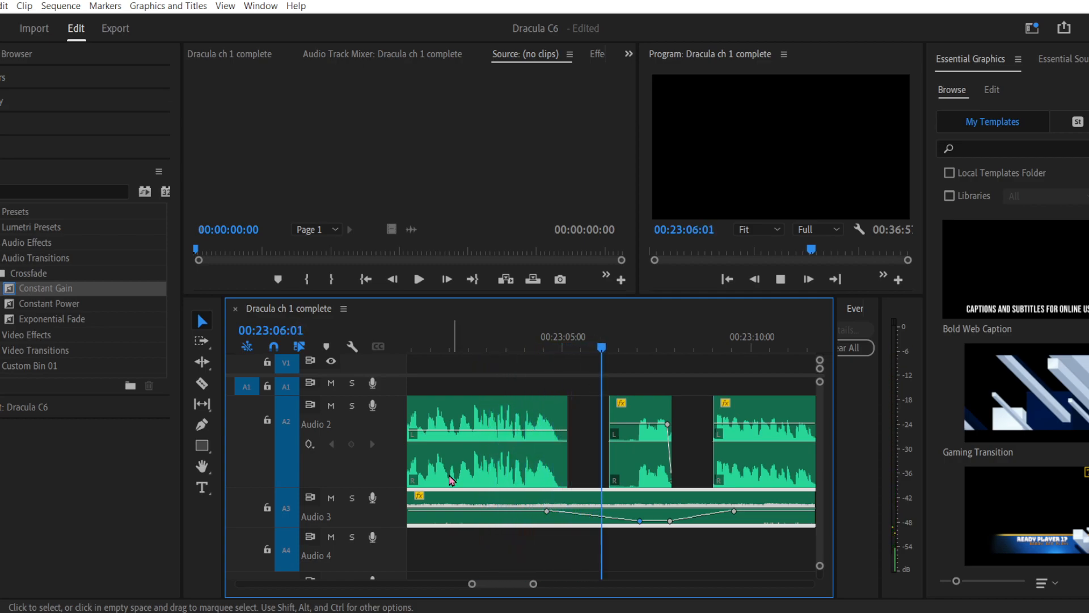
pyautogui.moveTo(547, 512); pyautogui.dragTo(534, 511)
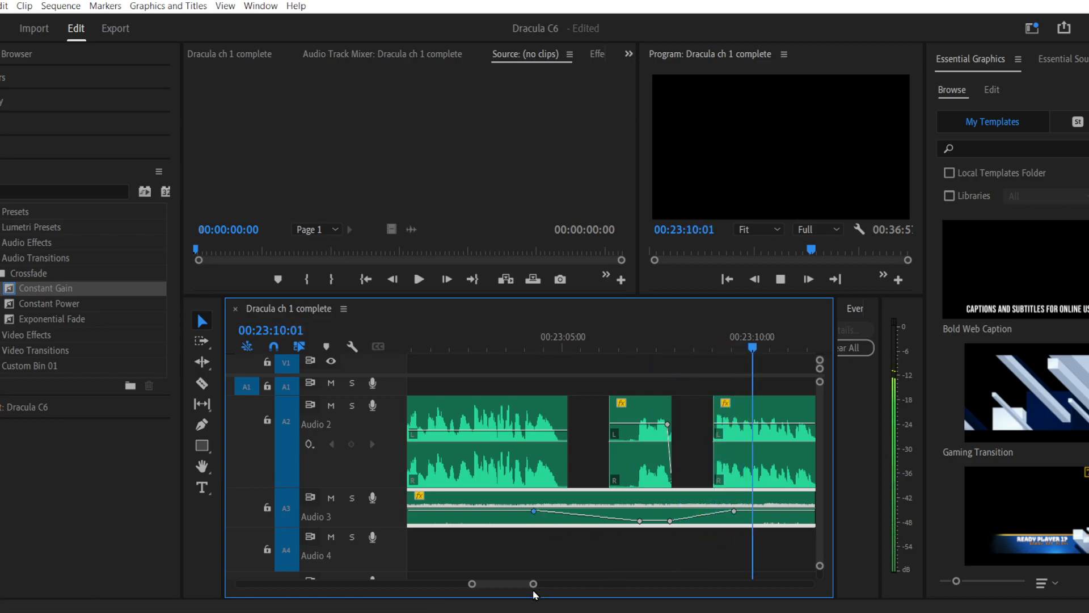
# Step: Play on and follow the Dracula text in the browser from the "My homicidal maniac" paragraph onward, returning to Premiere Pro
pyautogui.moveTo(534, 586); pyautogui.dragTo(568, 586)
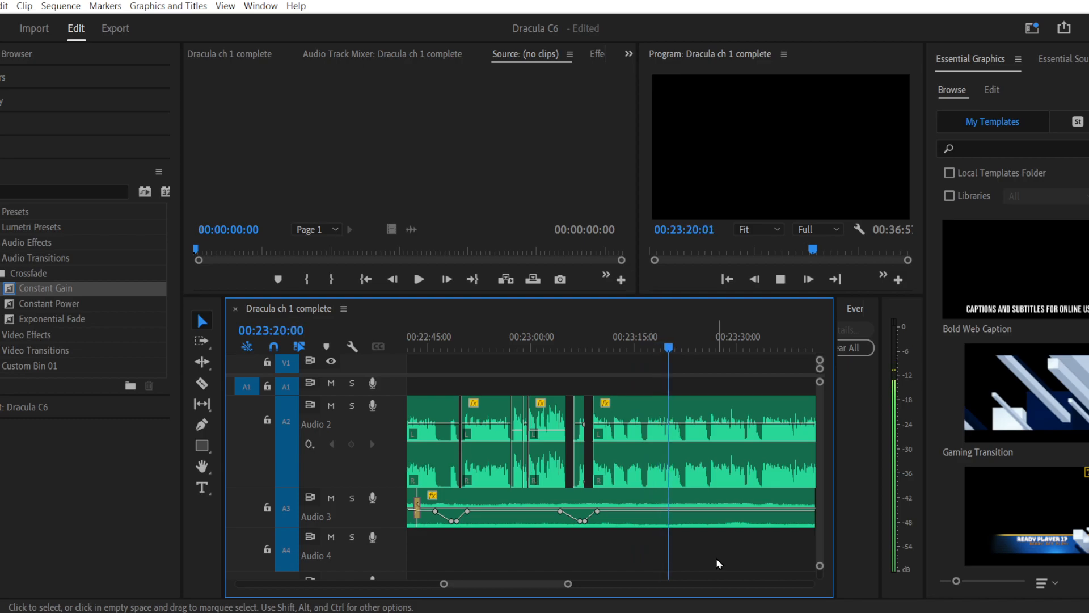
pyautogui.moveTo(569, 583)
pyautogui.mouseDown()
pyautogui.moveTo(791, 587)
pyautogui.moveTo(569, 584)
pyautogui.mouseUp()
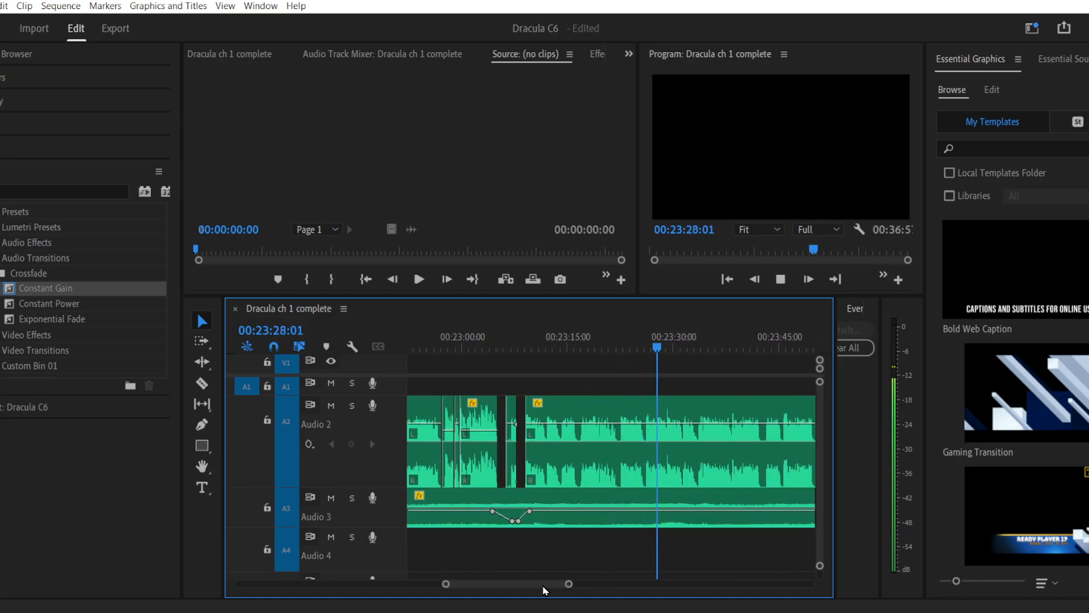
pyautogui.moveTo(542, 584); pyautogui.dragTo(546, 584)
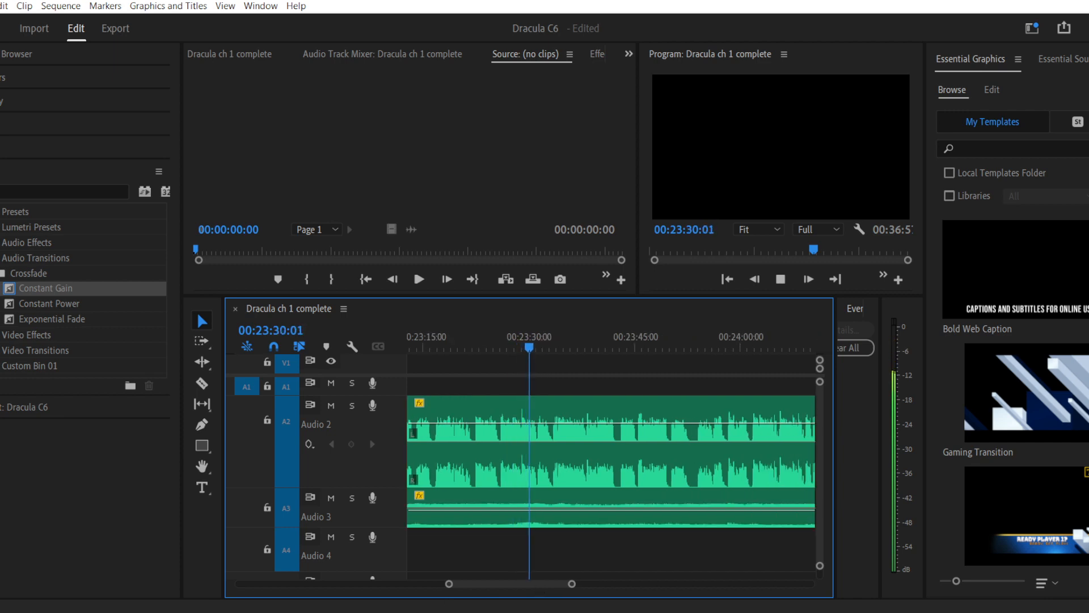
pyautogui.hotkey('alt', 'Tab')
pyautogui.scroll(-8, 205, 395)
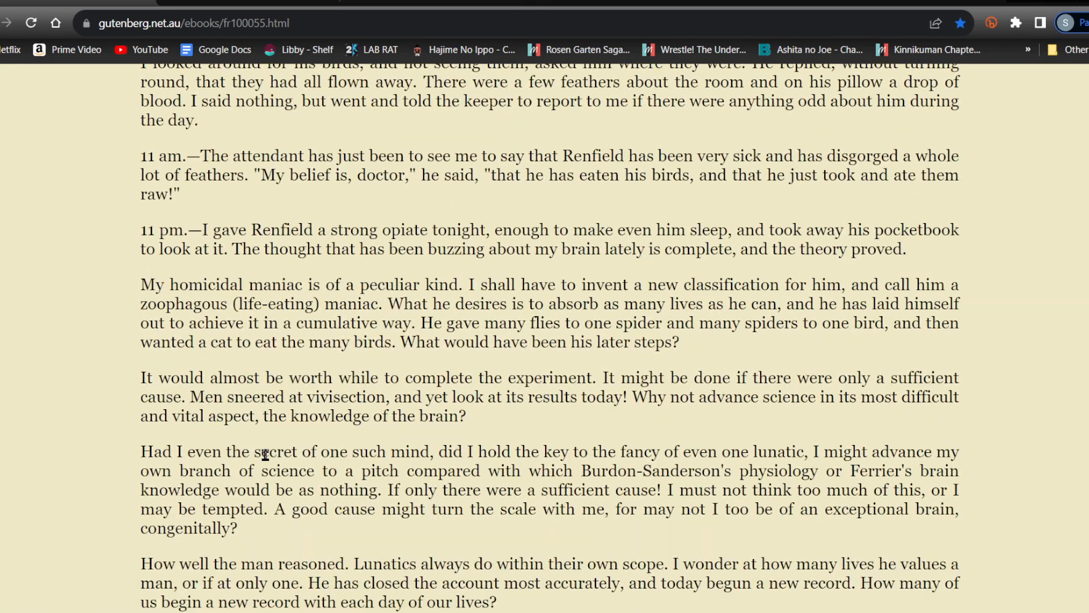
pyautogui.scroll(-9, 264, 454)
pyautogui.scroll(7, 261, 452)
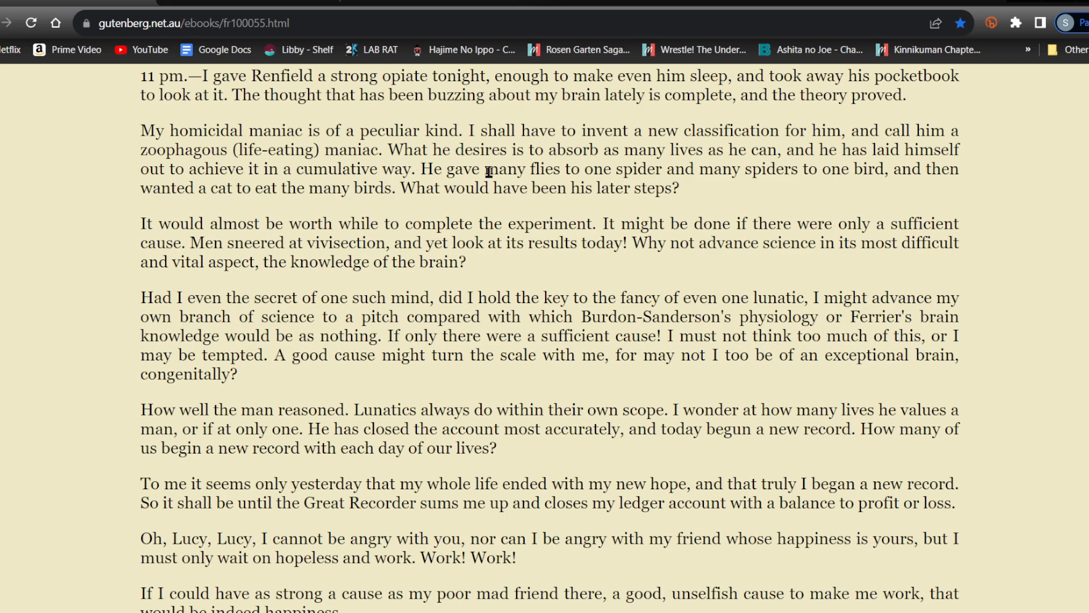
pyautogui.moveTo(305, 151); pyautogui.dragTo(782, 188)
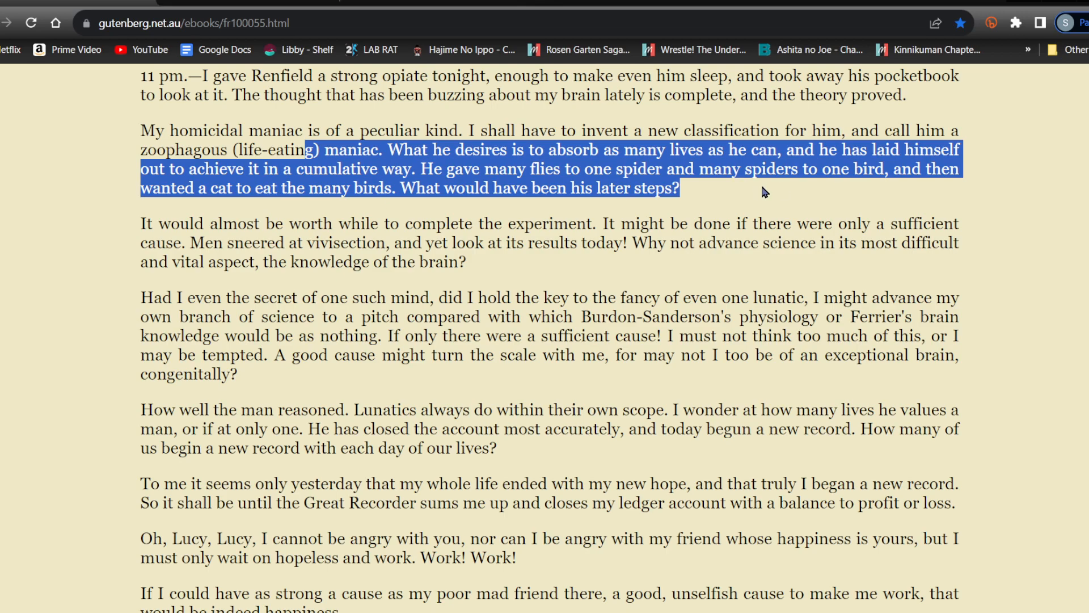
pyautogui.click(681, 165)
pyautogui.moveTo(695, 169); pyautogui.dragTo(716, 189)
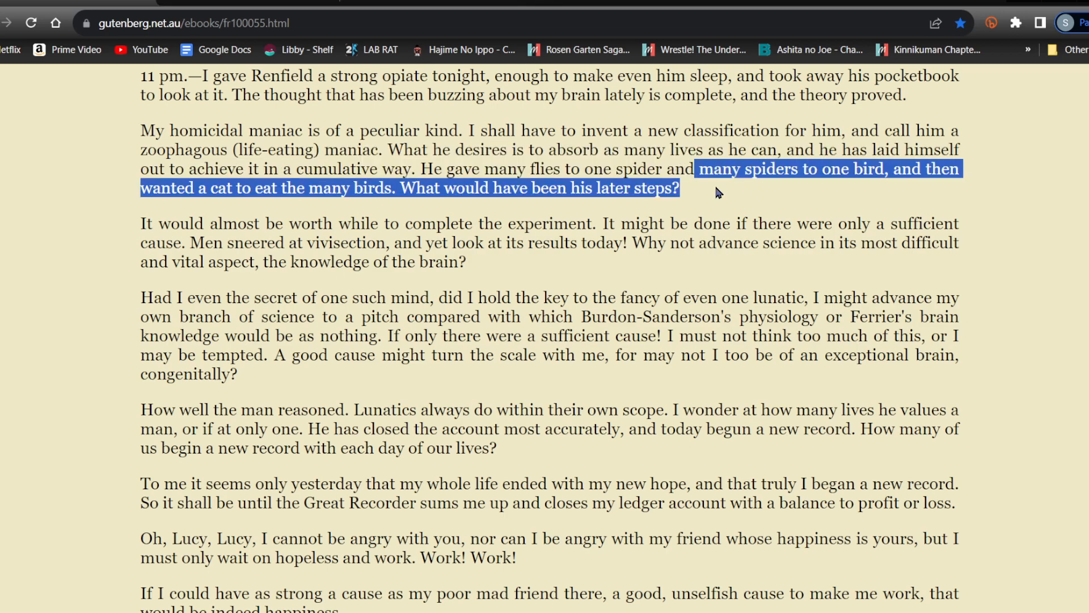
pyautogui.click(970, 268)
pyautogui.moveTo(171, 227); pyautogui.dragTo(679, 411)
pyautogui.hotkey('alt', 'Tab')
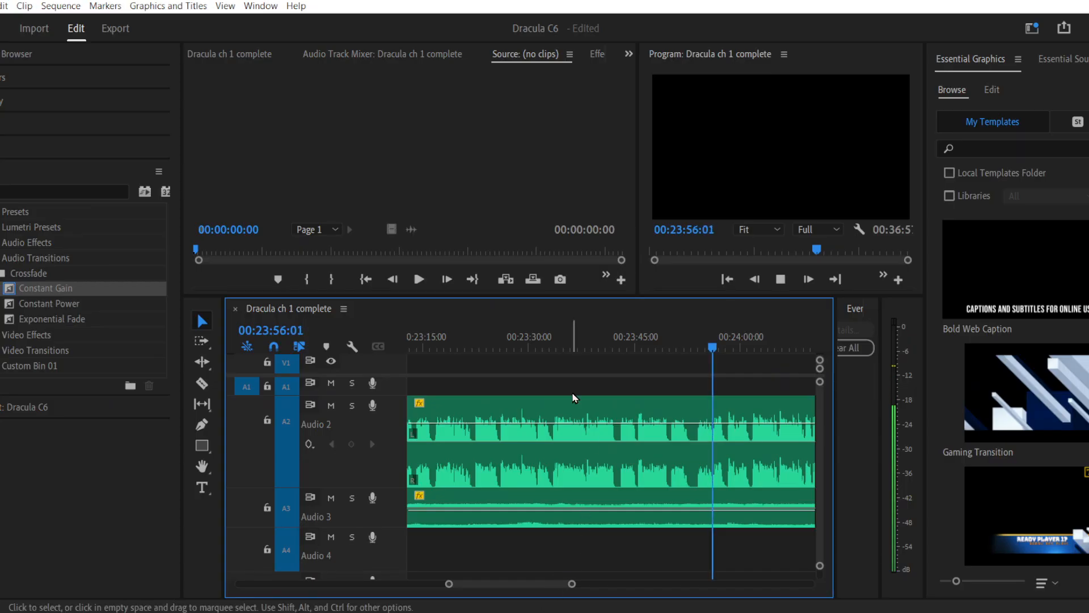
# Step: Replay the narration between about 00:23:50 and 00:23:53 to locate the unwanted sound, and place the playhead at 00:23:52:06
pyautogui.click(671, 342)
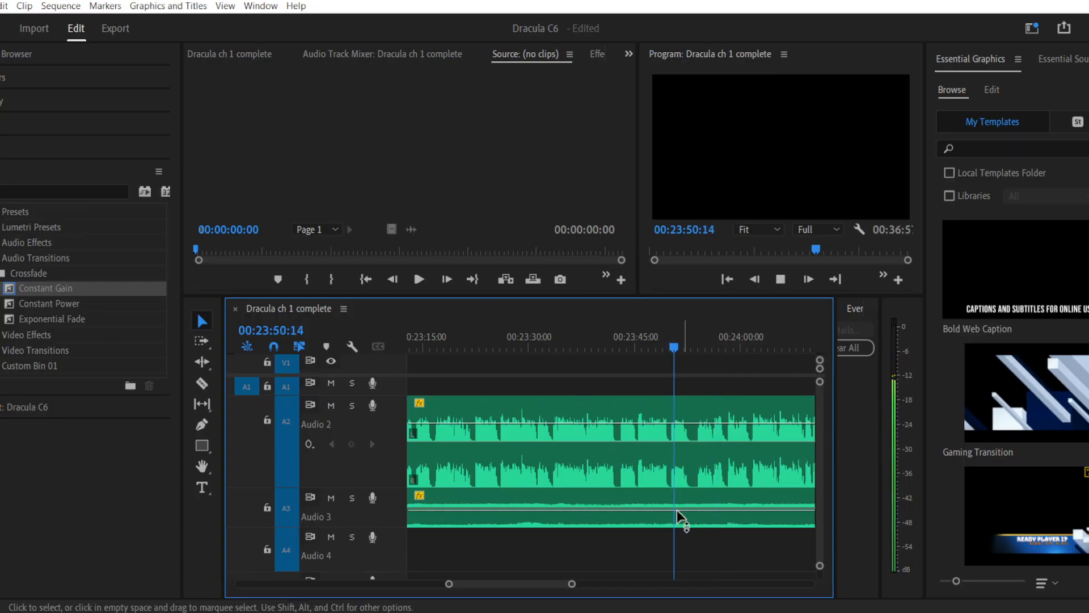
pyautogui.scroll(-3, 445, 586)
pyautogui.press('space')
pyautogui.moveTo(456, 584); pyautogui.dragTo(485, 584)
pyautogui.click(588, 345)
pyautogui.press('space')
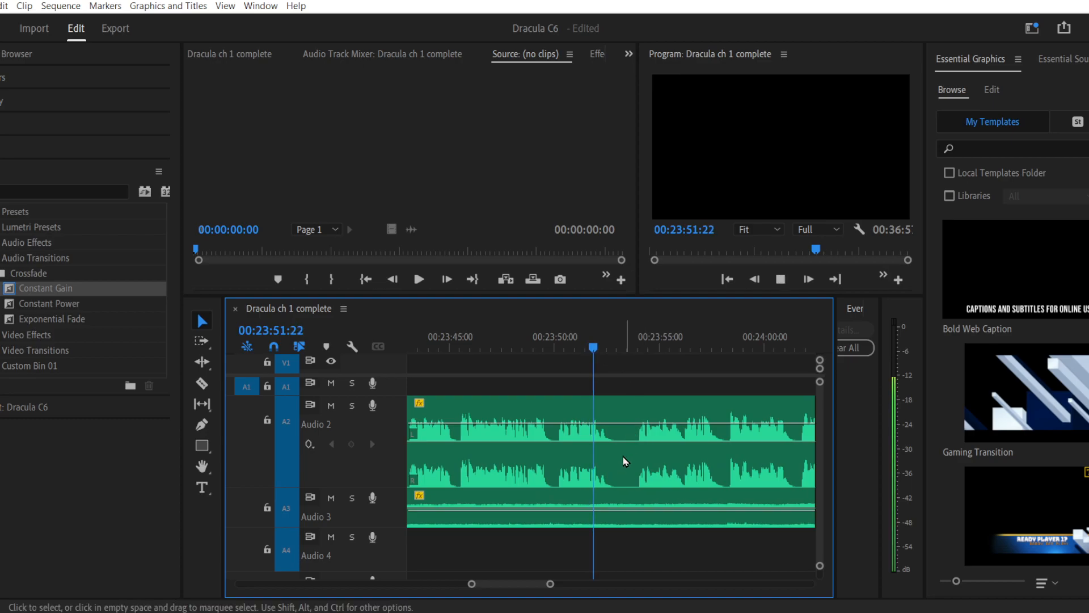
pyautogui.press('space')
pyautogui.moveTo(471, 584)
pyautogui.mouseDown()
pyautogui.moveTo(497, 585)
pyautogui.moveTo(486, 584)
pyautogui.mouseUp()
pyautogui.click(551, 348)
pyautogui.press('space')
pyautogui.press('space')
pyautogui.click(576, 441)
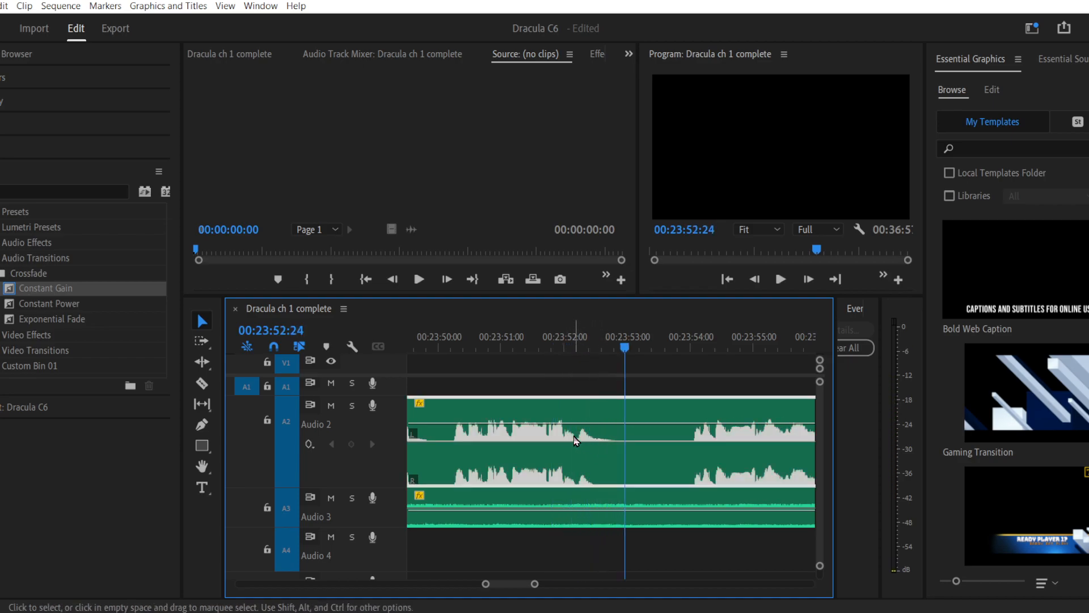
pyautogui.click(579, 343)
pyautogui.press('space')
pyautogui.press('space')
pyautogui.click(579, 347)
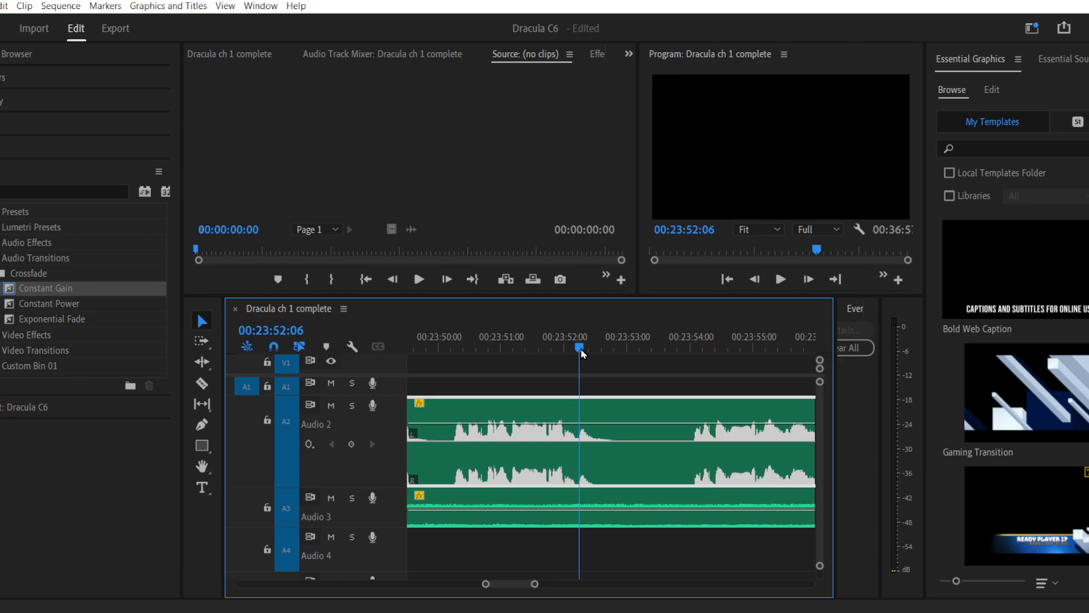
# Step: Add four Audio 2 volume keyframes between about 00:23:52:04 and 00:23:52:20, drop the middle section to silence and replay it
pyautogui.click(202, 385)
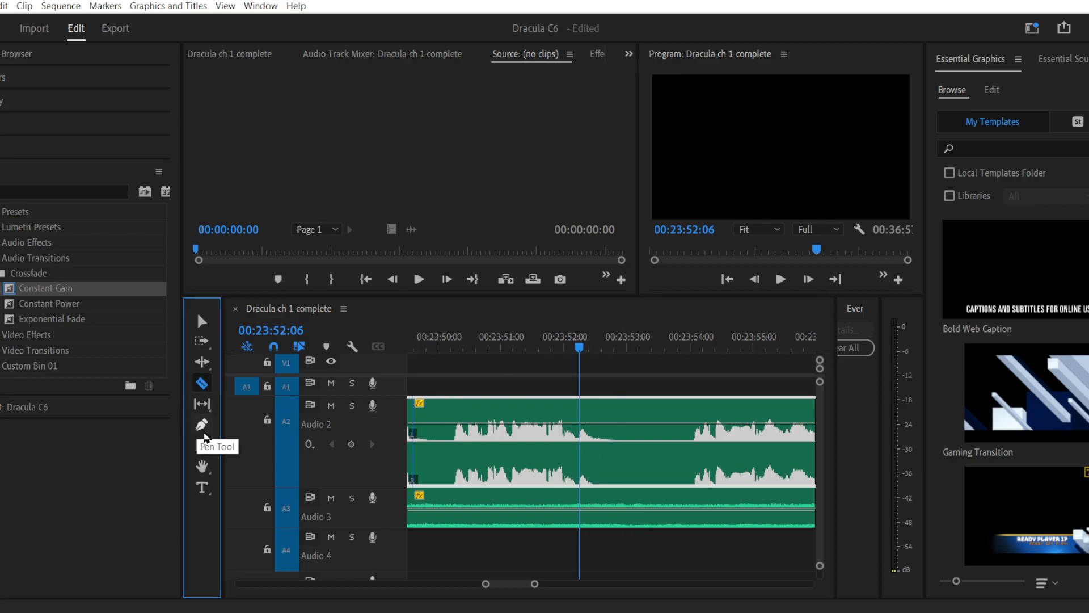
pyautogui.click(202, 424)
pyautogui.moveTo(485, 583); pyautogui.dragTo(498, 583)
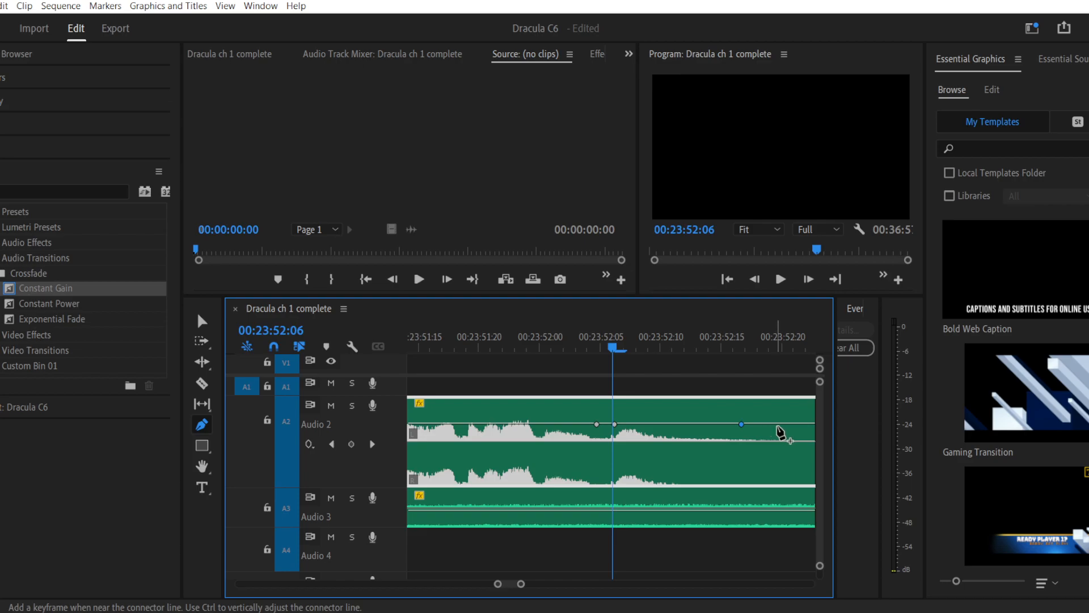
pyautogui.click(783, 424)
pyautogui.click(202, 321)
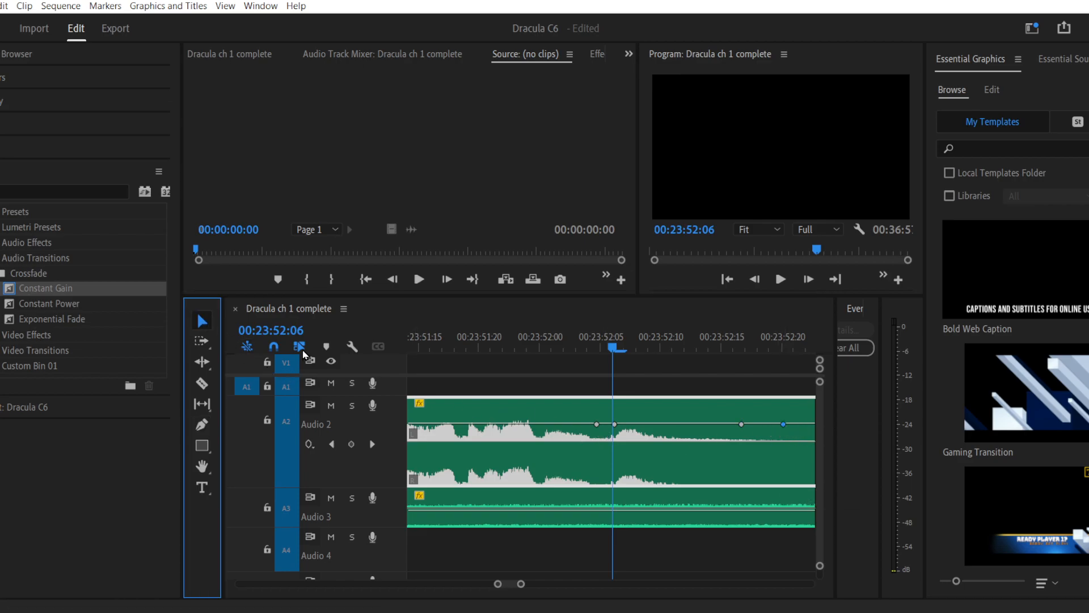
pyautogui.moveTo(651, 423); pyautogui.dragTo(651, 481)
pyautogui.click(460, 334)
pyautogui.press('space')
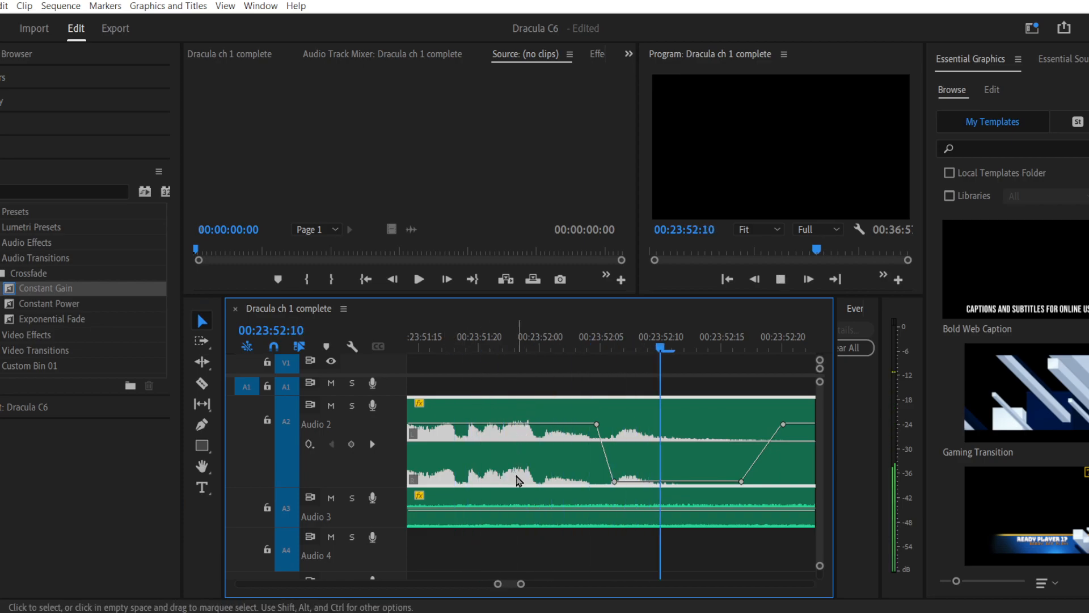
pyautogui.press('space')
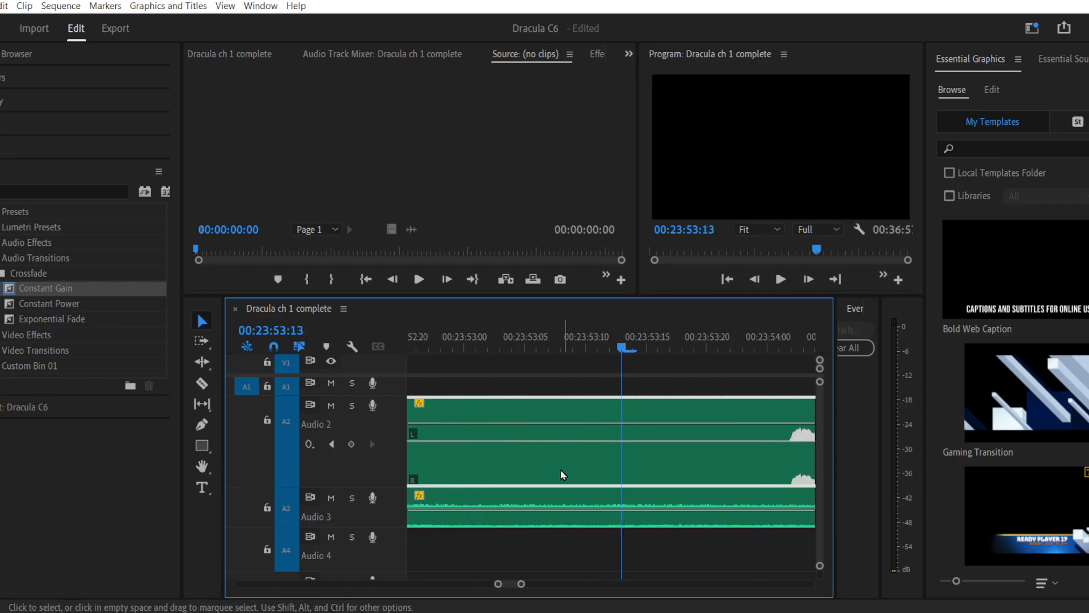
# Step: Shift the first silent Audio 2 keyframe later to 00:23:52:12 for a more gradual fade-out, and replay the passage
pyautogui.moveTo(498, 585); pyautogui.dragTo(482, 585)
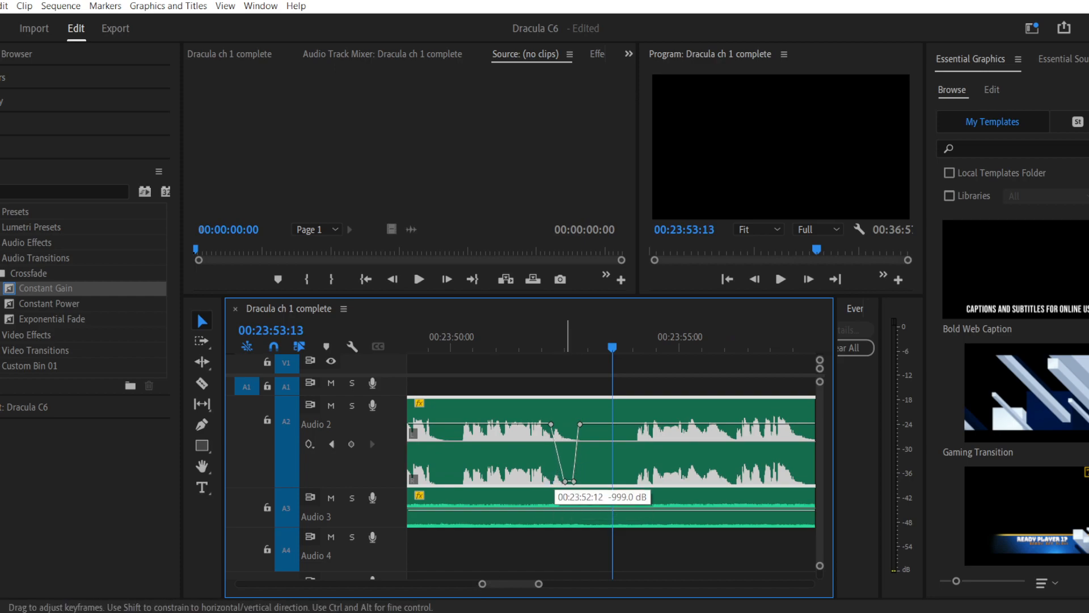
pyautogui.click(521, 343)
pyautogui.press('space')
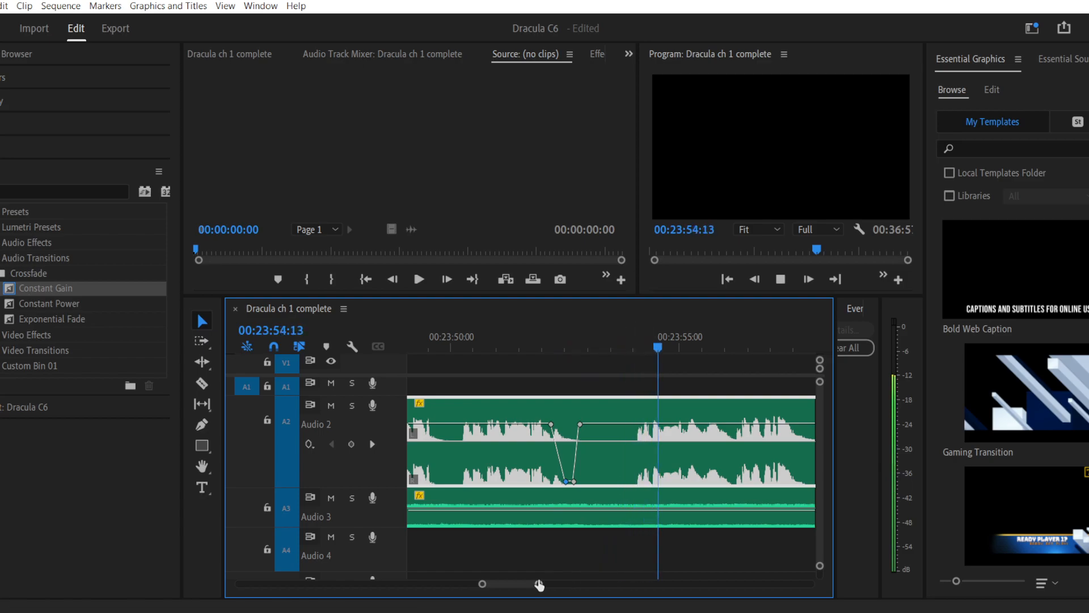
pyautogui.press('space')
# Step: Split the Audio 2 narration at about 00:23:53, just after the silenced section, tighten the pause before the following speech and replay it
pyautogui.click(201, 383)
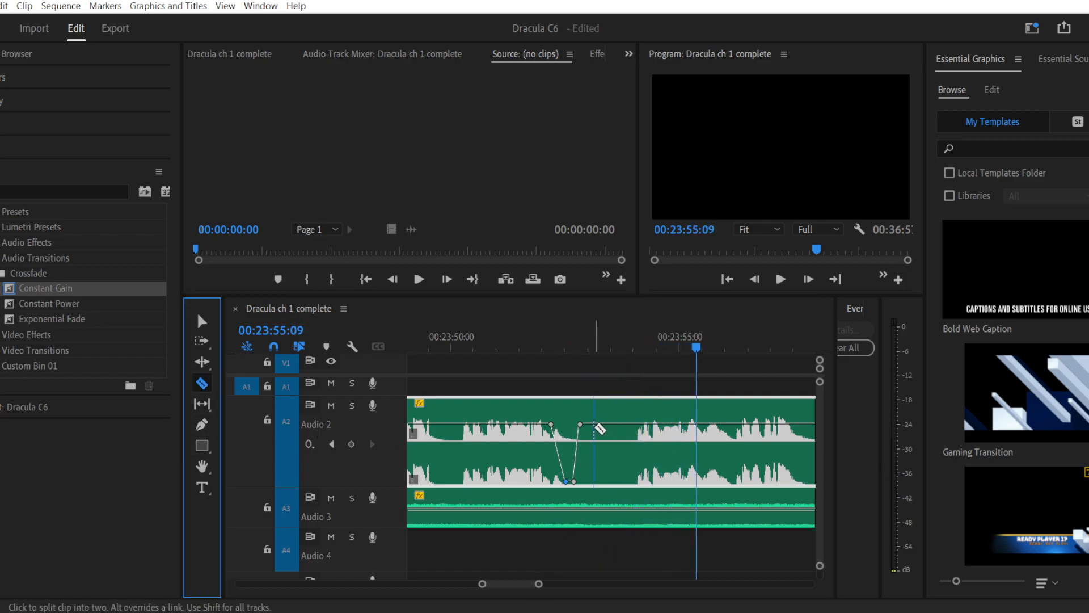
pyautogui.click(595, 426)
pyautogui.press('v')
pyautogui.moveTo(616, 468); pyautogui.dragTo(649, 469)
pyautogui.click(486, 341)
pyautogui.press('space')
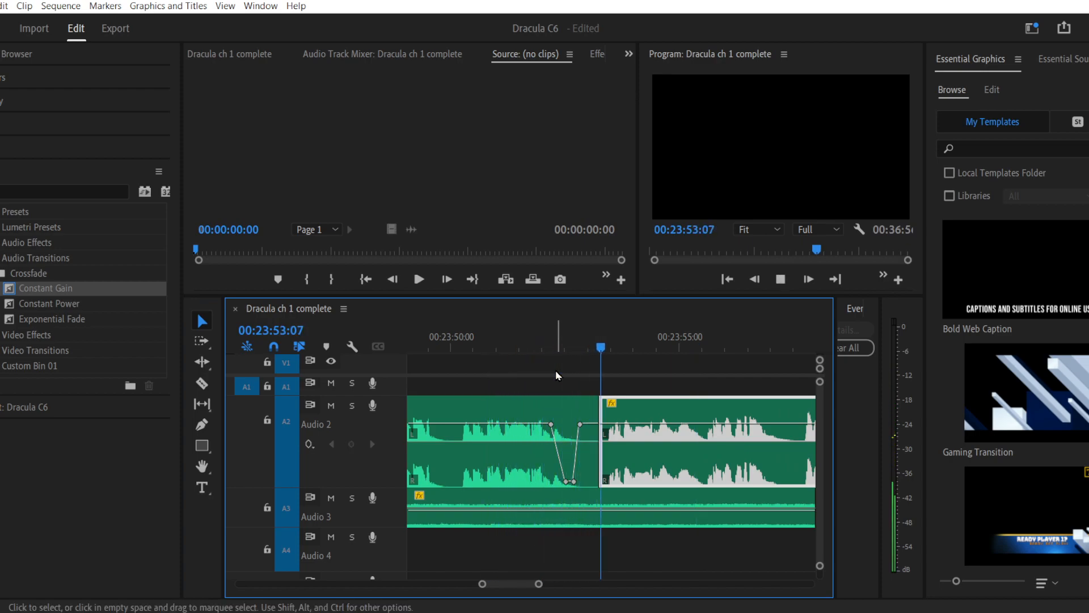
# Step: Add another ambience clip to Audio 3 directly after the existing one, starting at about 00:24:13
pyautogui.moveTo(539, 583); pyautogui.dragTo(626, 585)
pyautogui.moveTo(656, 521); pyautogui.dragTo(645, 520)
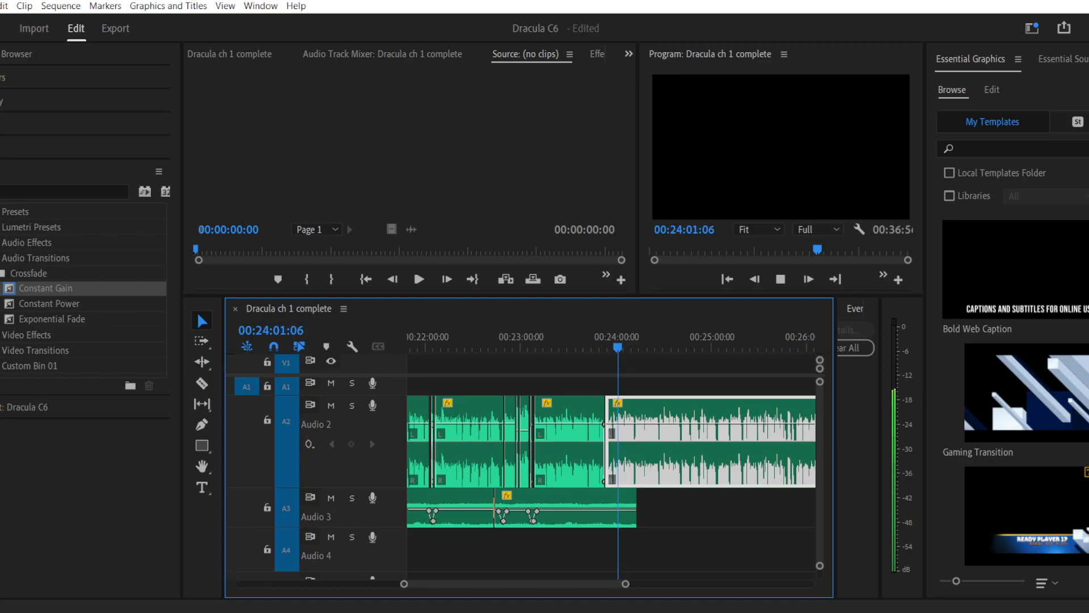
pyautogui.click(244, 612)
pyautogui.click(291, 585)
pyautogui.moveTo(229, 299); pyautogui.dragTo(653, 513)
pyautogui.click(669, 504)
# Step: Apply a Constant Gain crossfade to the Audio 3 ambience join near 00:24:13 and play through it, stopping at 00:24:40:07
pyautogui.moveTo(71, 296); pyautogui.dragTo(589, 511)
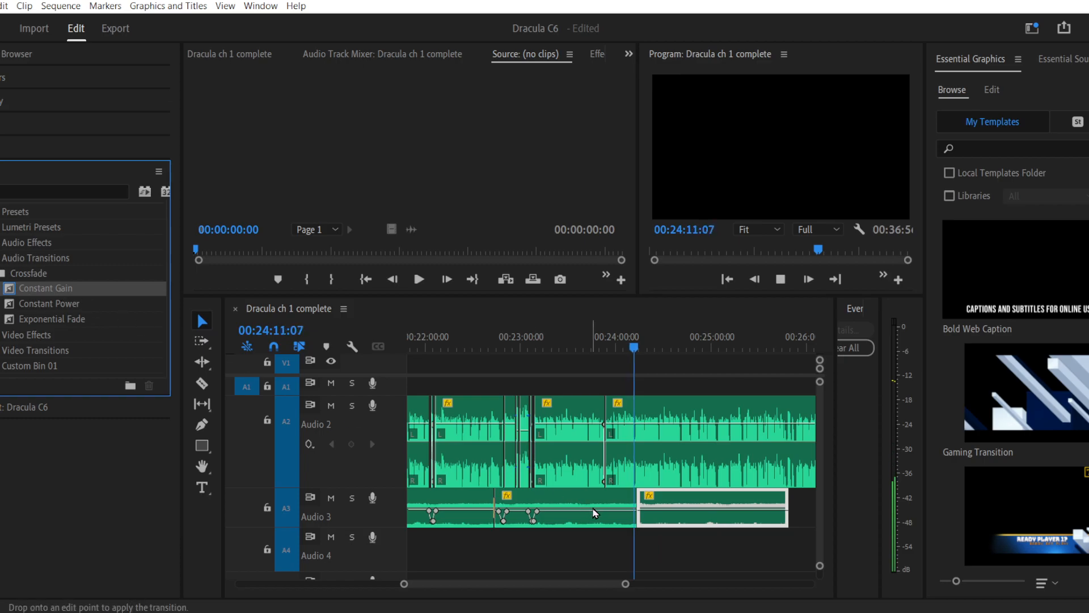
pyautogui.moveTo(649, 531); pyautogui.dragTo(645, 527)
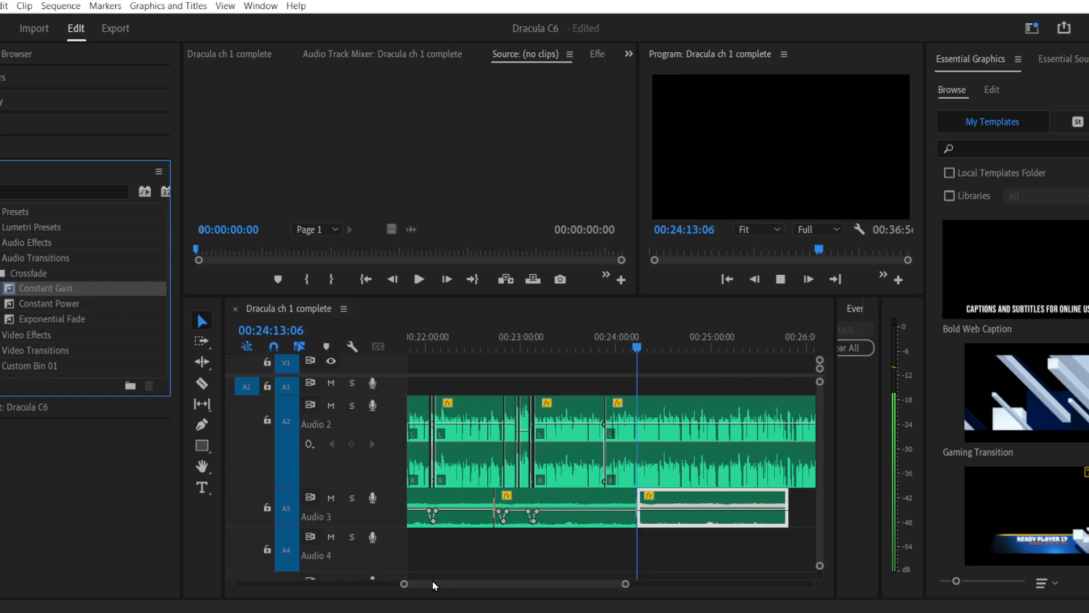
pyautogui.moveTo(404, 586); pyautogui.dragTo(436, 586)
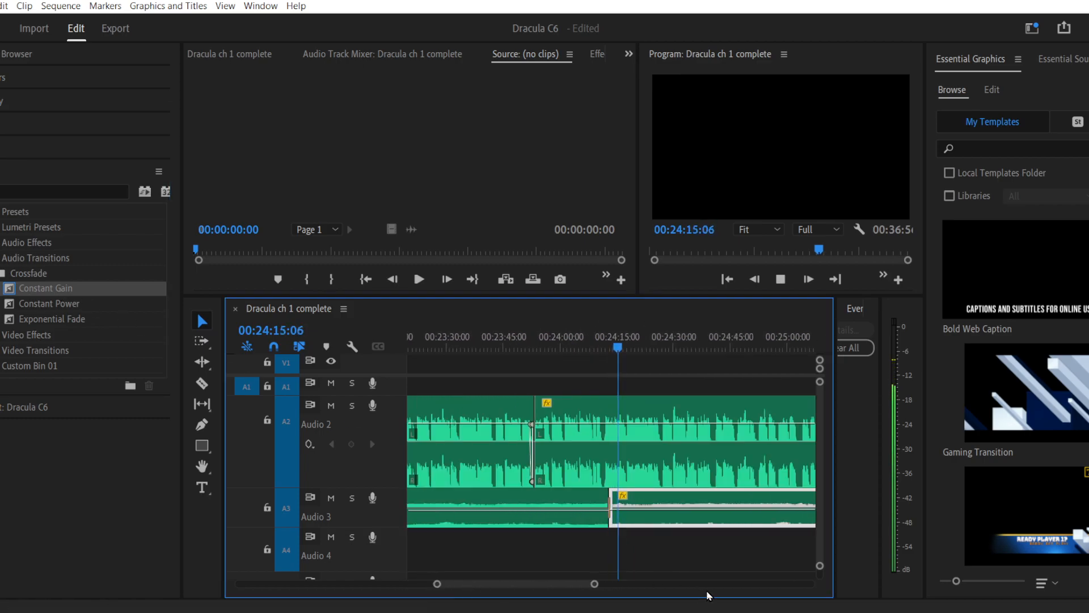
pyautogui.click(668, 561)
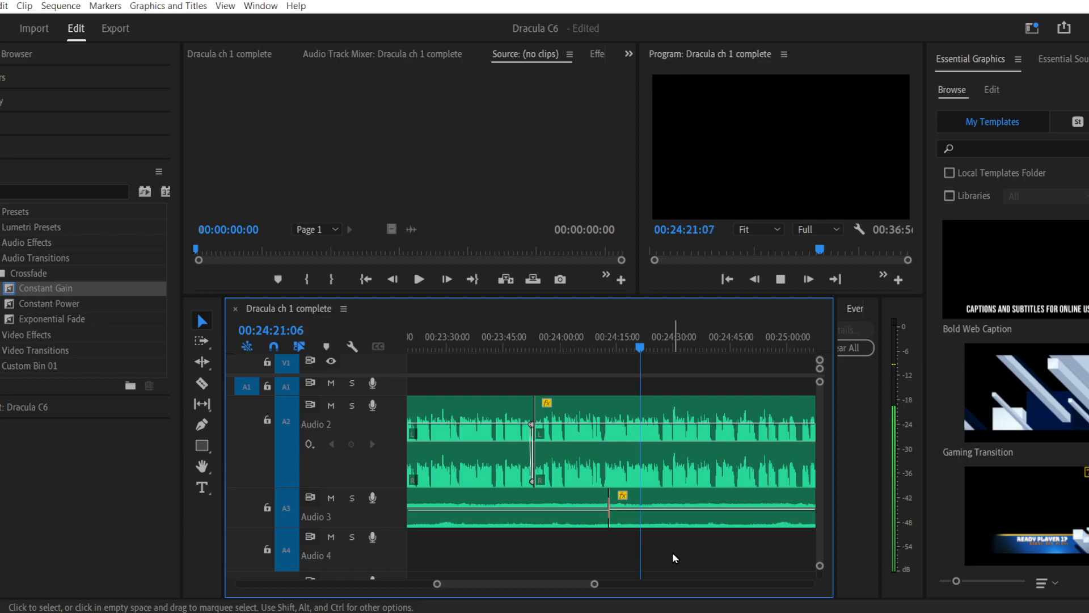
pyautogui.moveTo(594, 584); pyautogui.dragTo(620, 586)
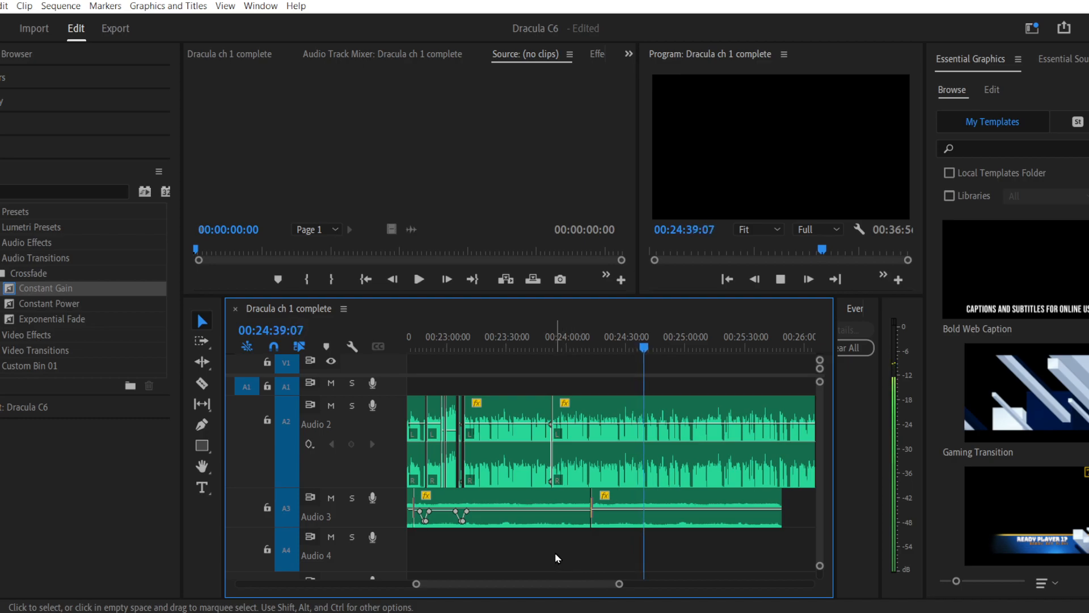
pyautogui.press('space')
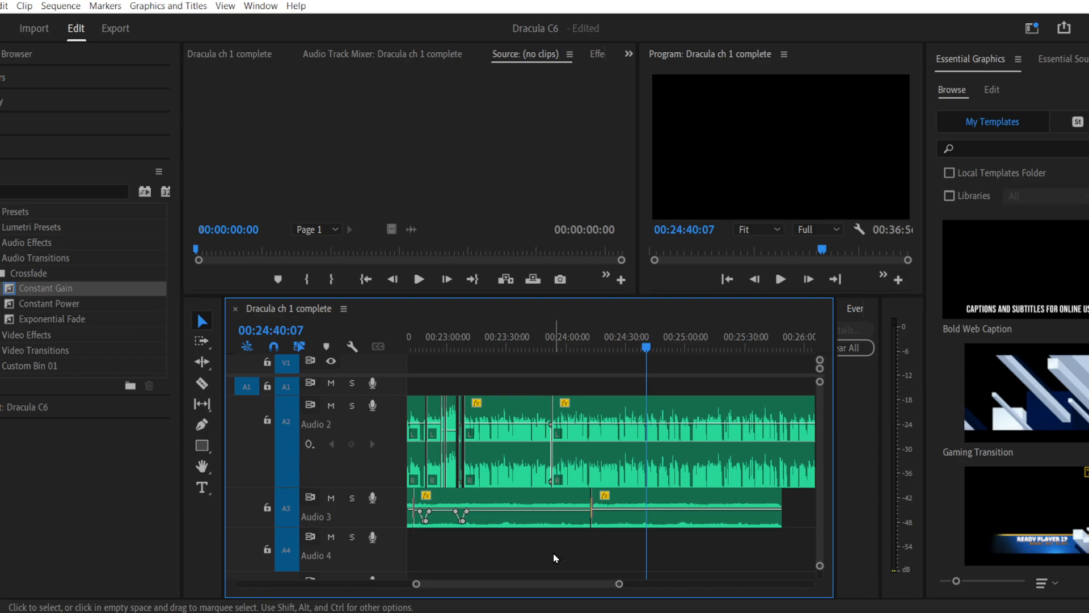
# Step: Save the project and save a copy as Dracula C6 Copy in the Chapter 6 folder, replacing the existing file
pyautogui.hotkey('ctrl', 's')
pyautogui.hotkey('ctrl', 'shift', 's')
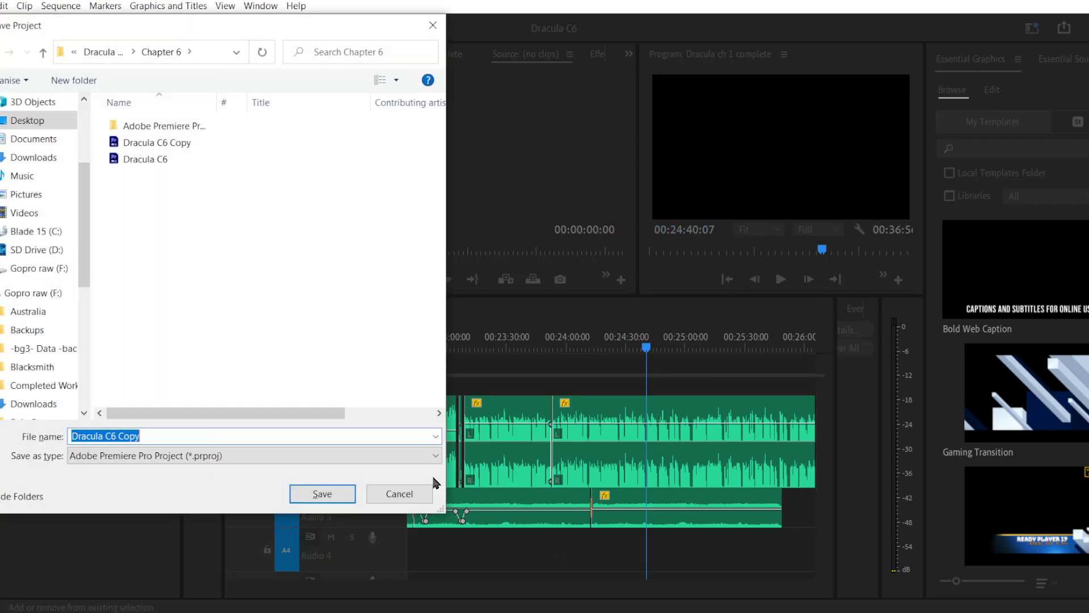
pyautogui.click(176, 143)
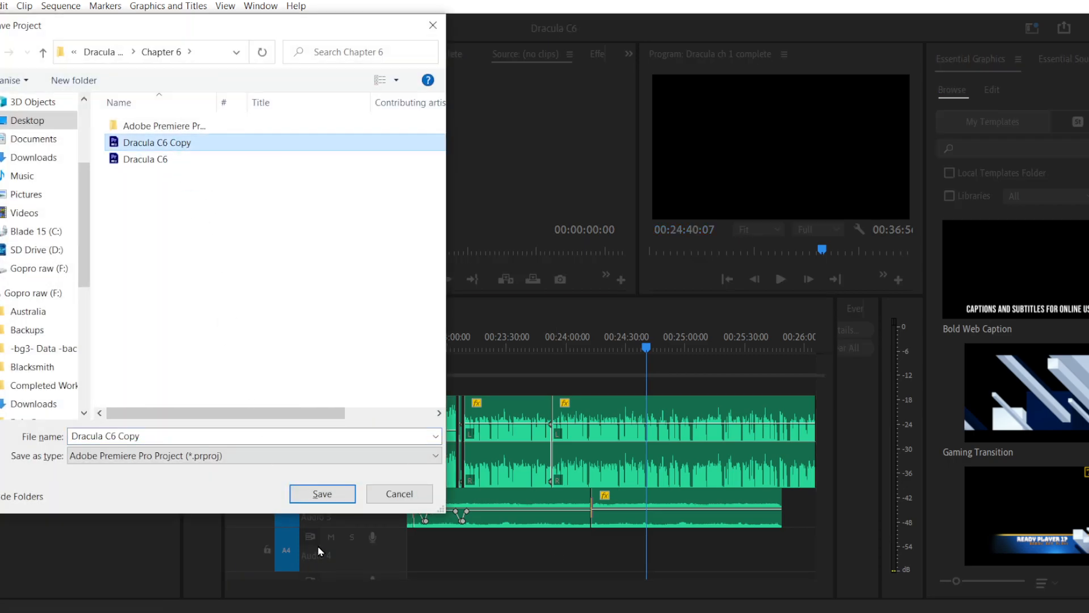
pyautogui.click(318, 495)
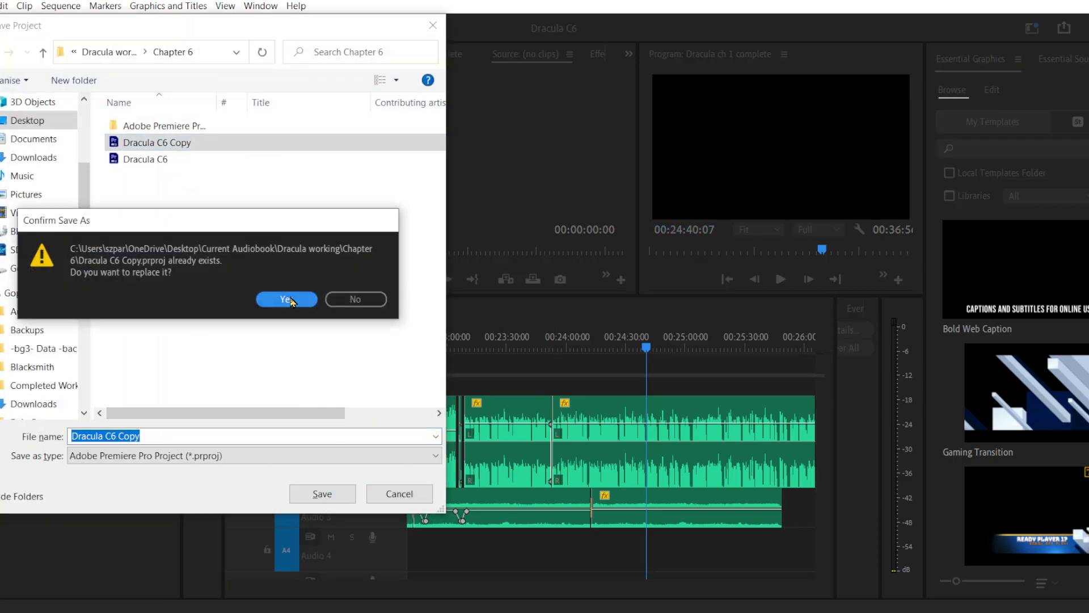
pyautogui.click(287, 300)
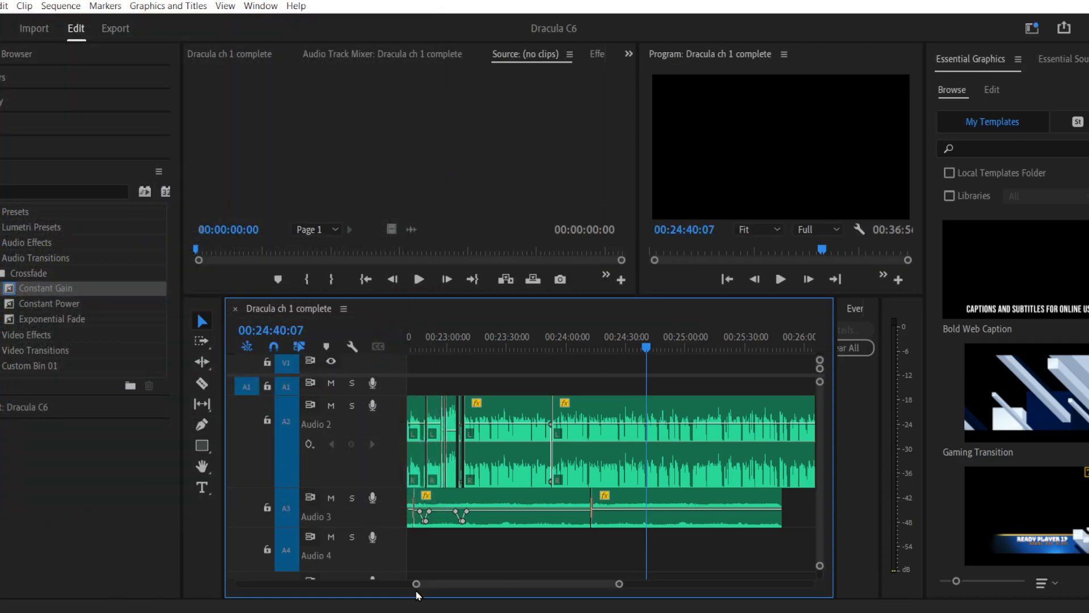
pyautogui.moveTo(416, 583); pyautogui.dragTo(114, 576)
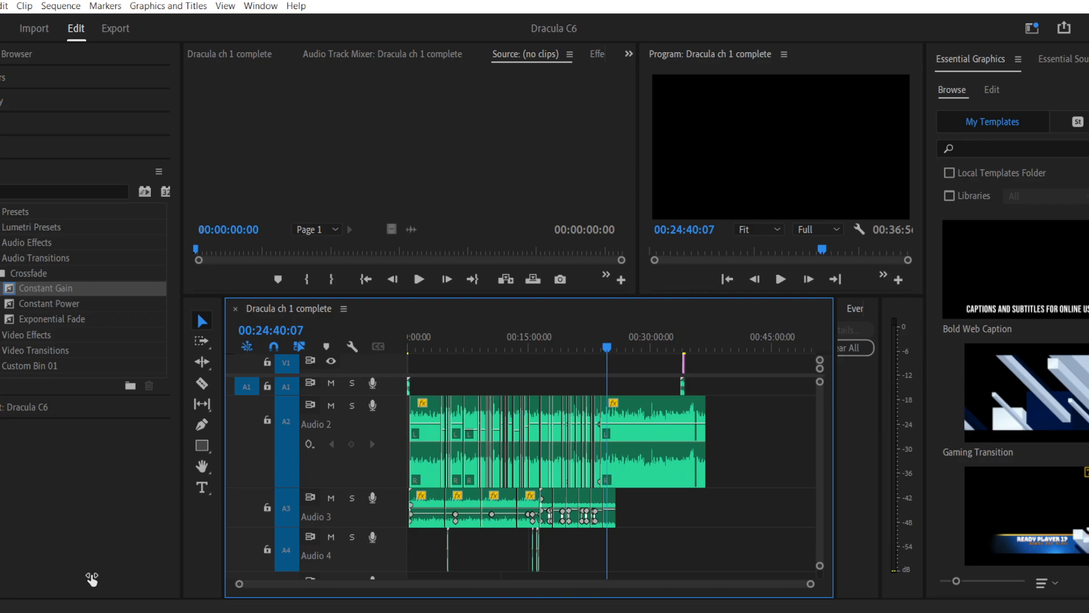
pyautogui.moveTo(91, 579)
pyautogui.mouseDown()
pyautogui.moveTo(324, 583)
pyautogui.moveTo(93, 583)
pyautogui.mouseUp()
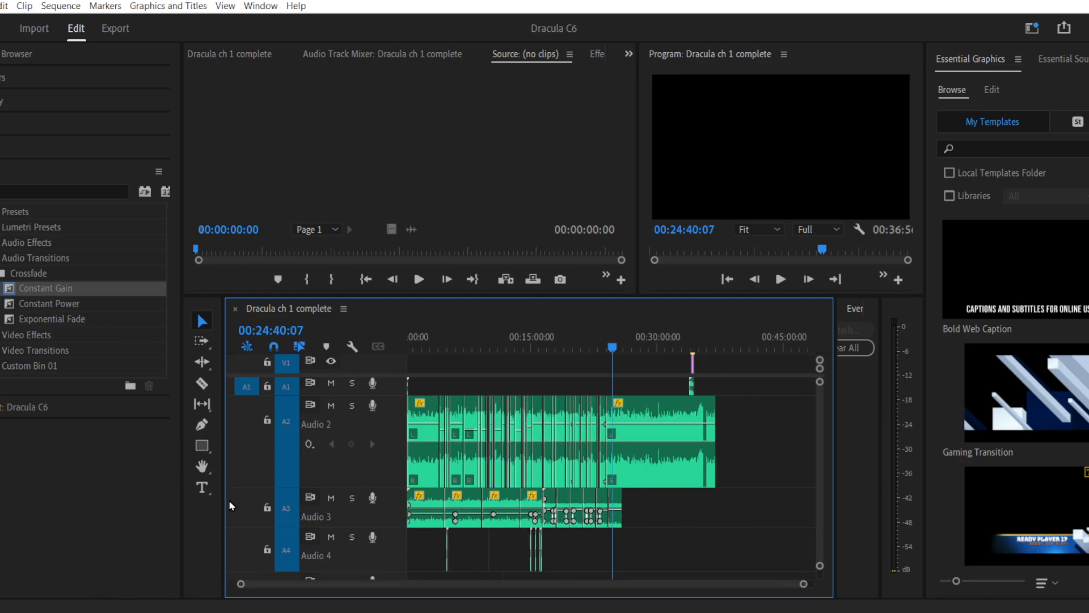